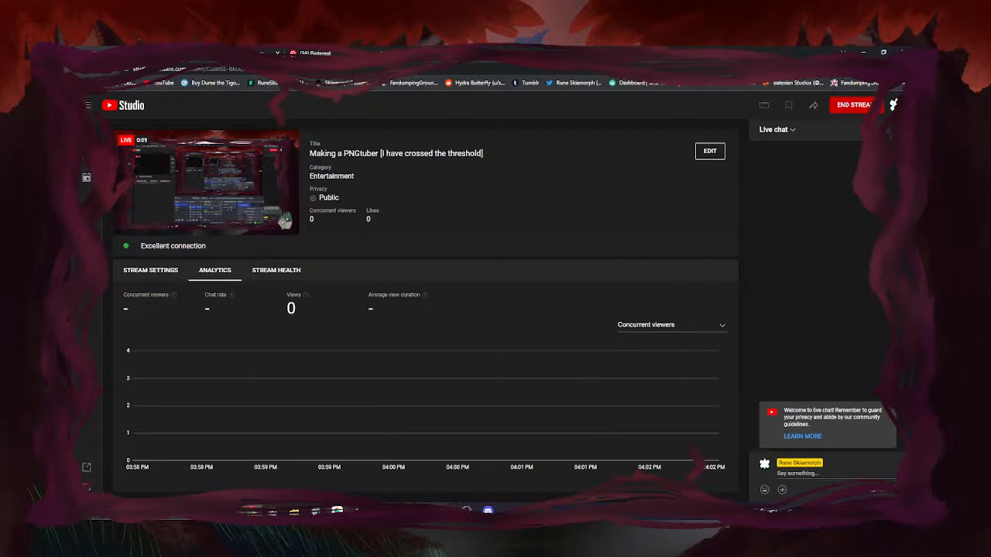
Switch from the YouTube Studio stream dashboard to the MediBang Paint Pro window via the taskbar
left_click(425, 511)
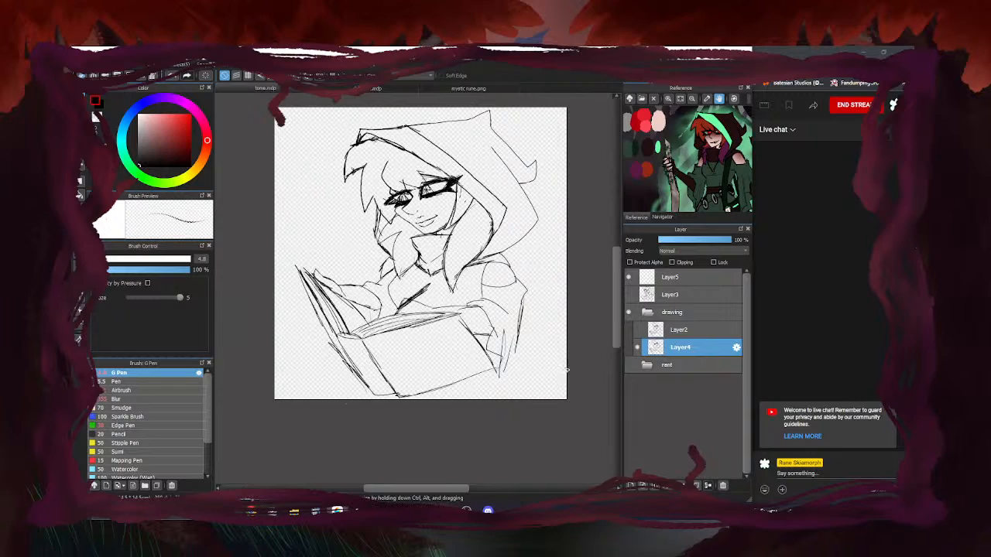
left_click(648, 314)
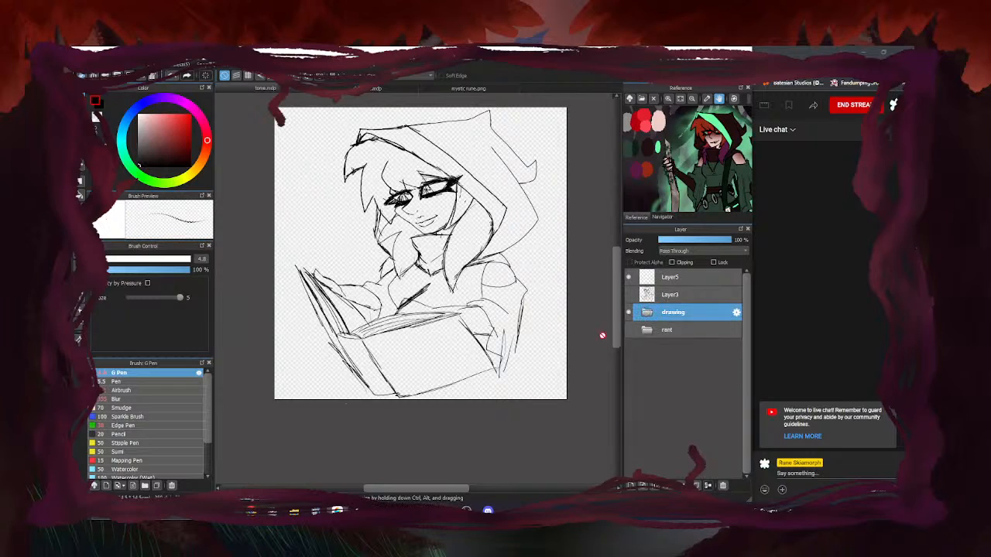
left_click(629, 313)
left_click(629, 312)
left_click(646, 314)
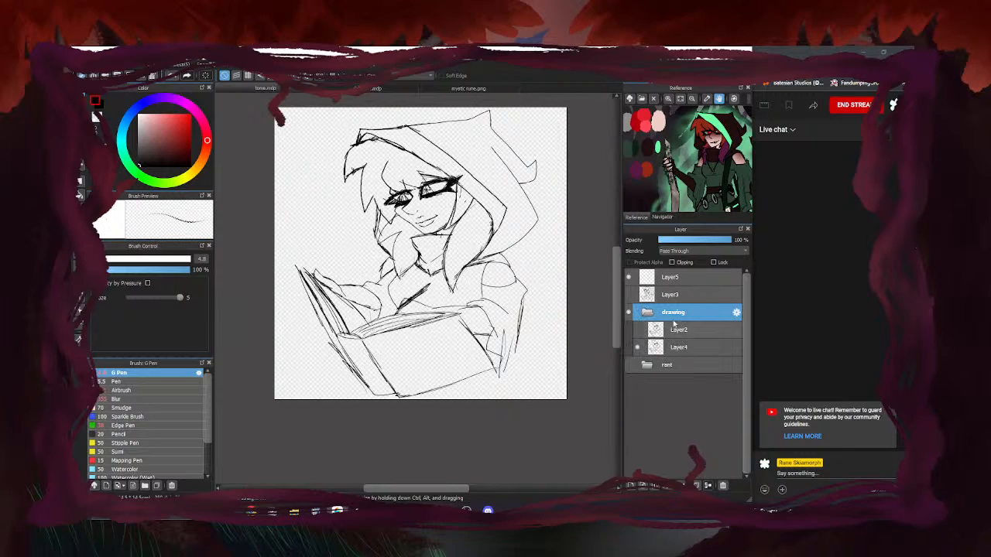
left_click(647, 313)
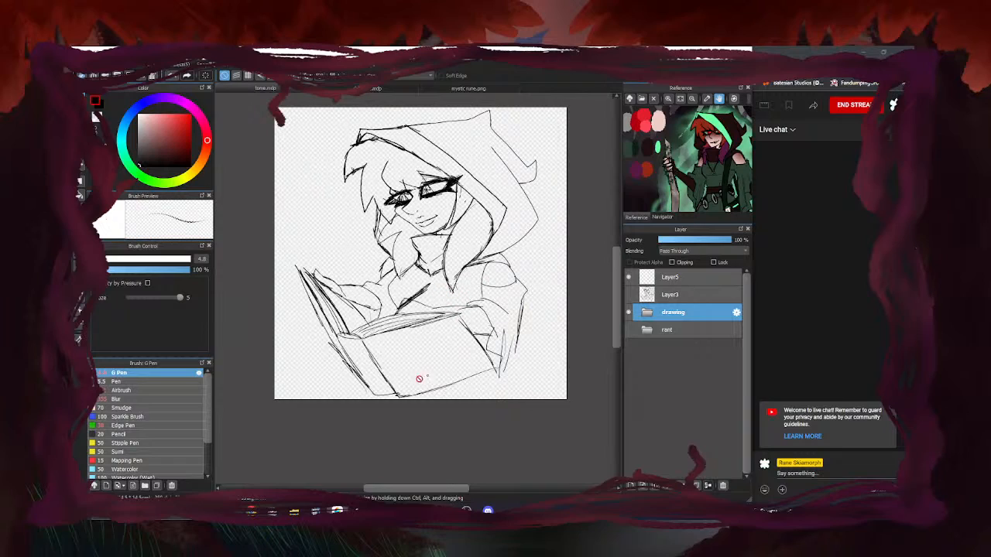
left_click(629, 313)
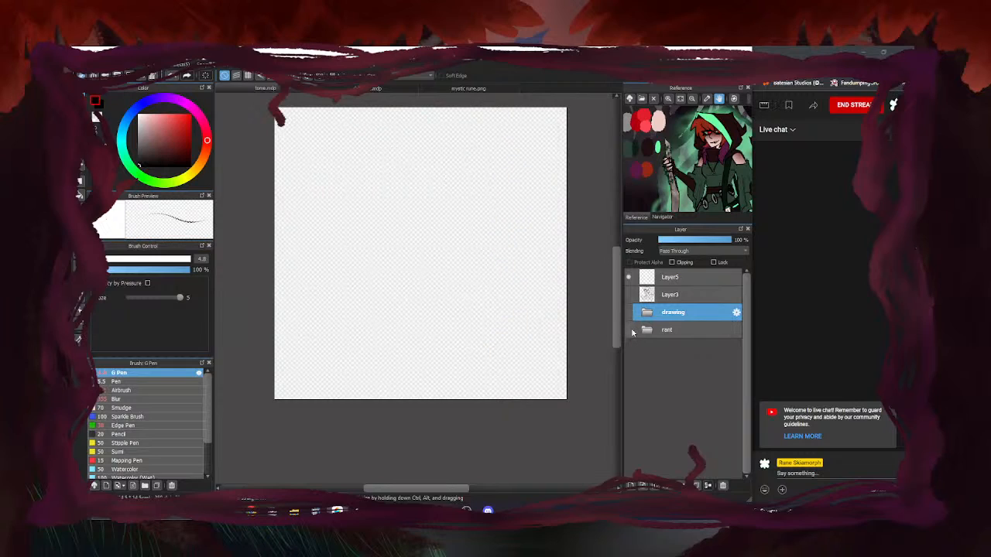
left_click(629, 331)
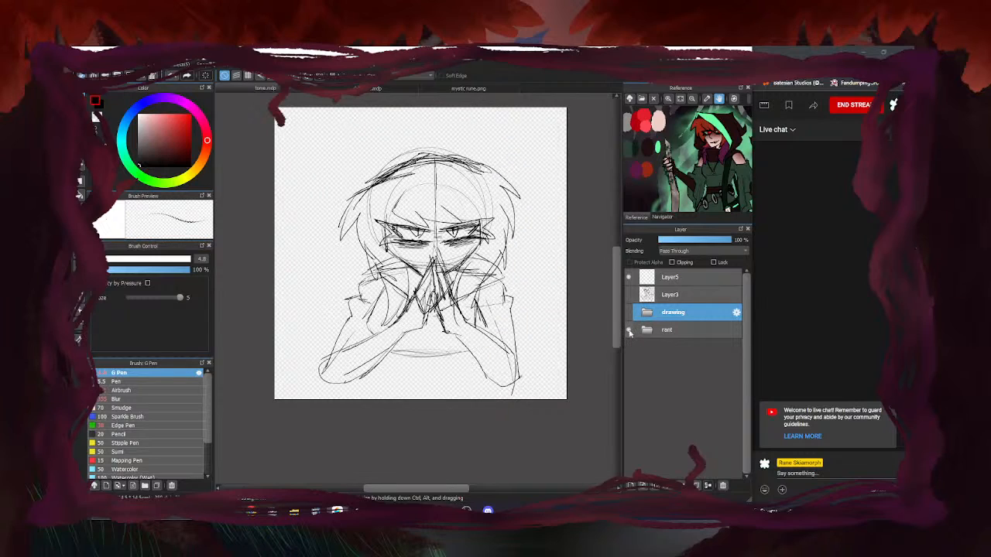
left_click(630, 331)
left_click(630, 294)
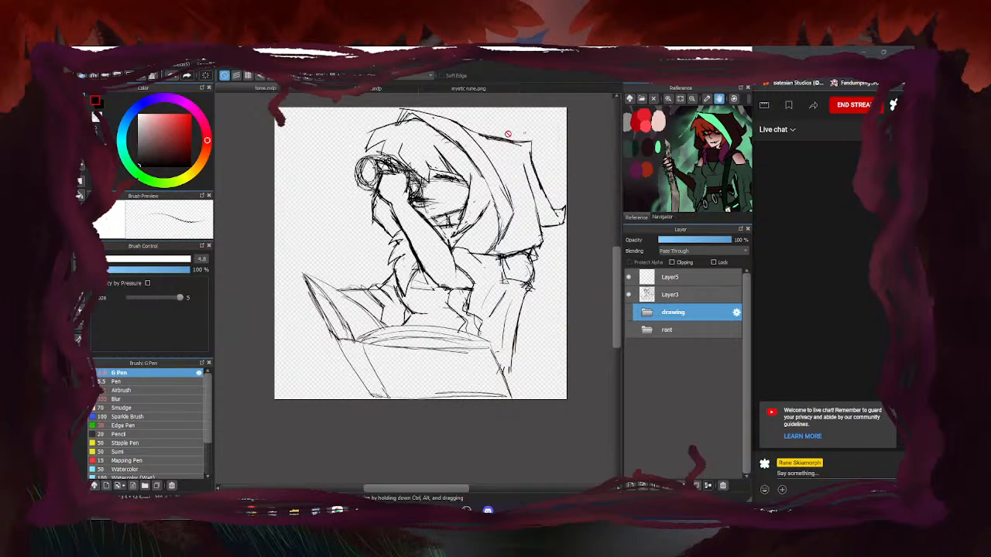
left_click(627, 298)
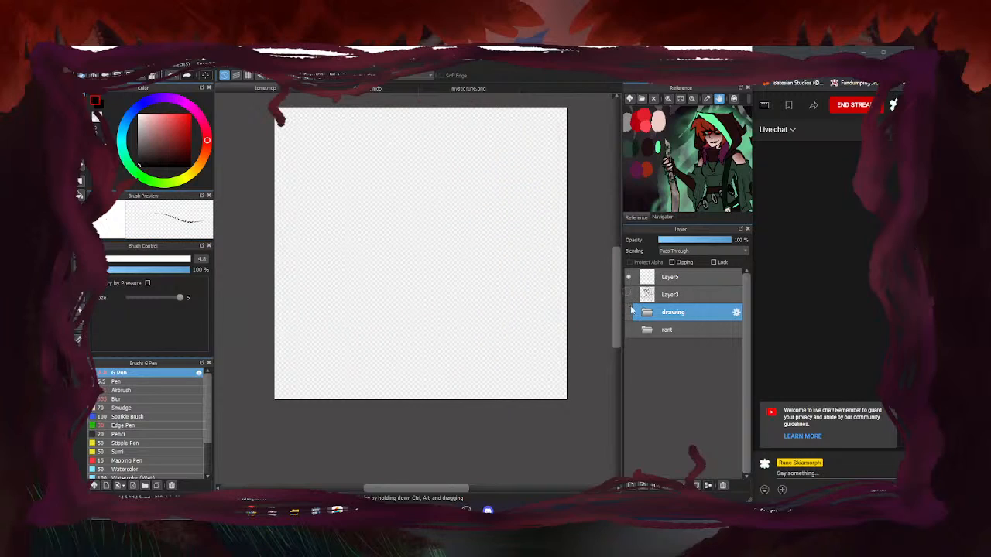
left_click(628, 312)
left_click(648, 313)
left_click(689, 348)
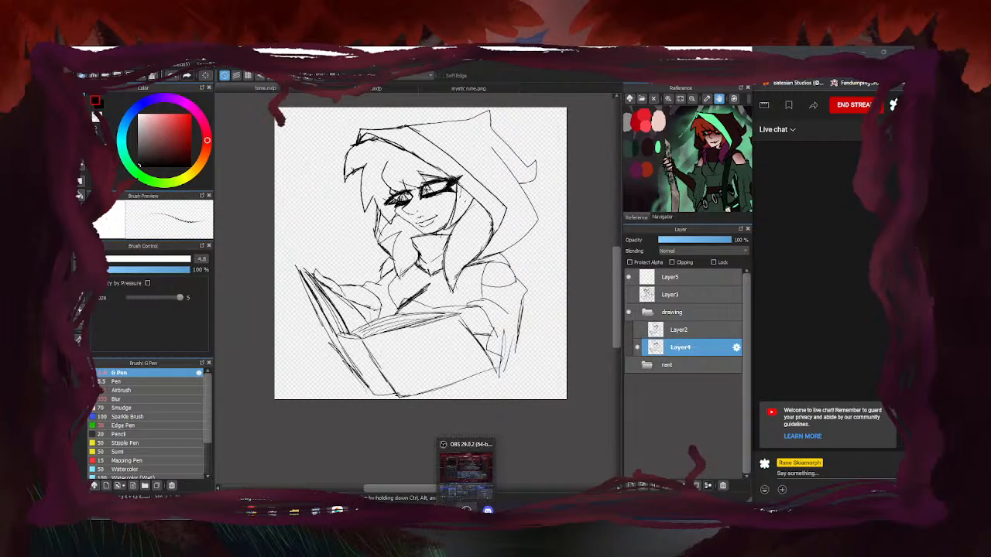
mouse_move(466, 510)
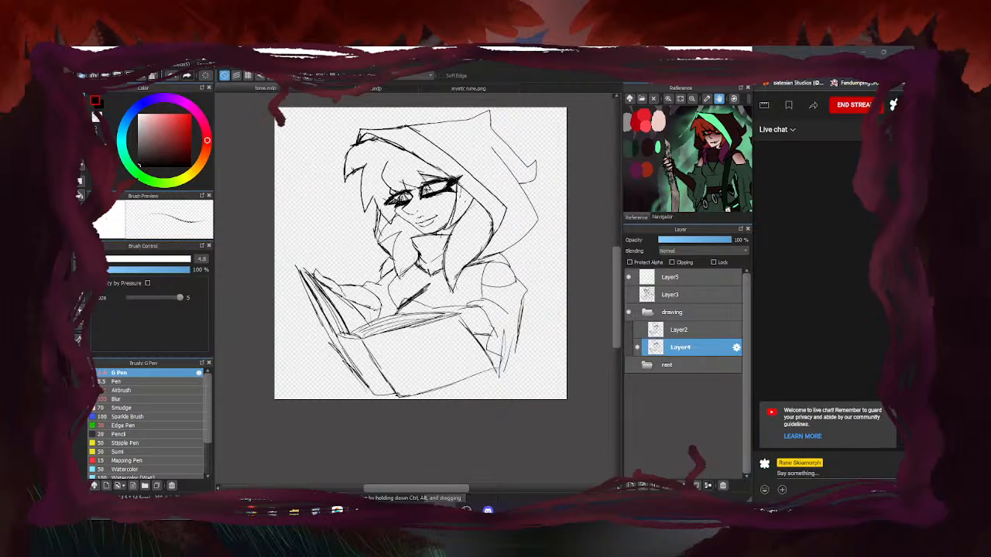
Dismiss the taskbar recent-items list and toggle Layer2's extra sketch lines on and off
right_click(444, 510)
left_click(424, 460)
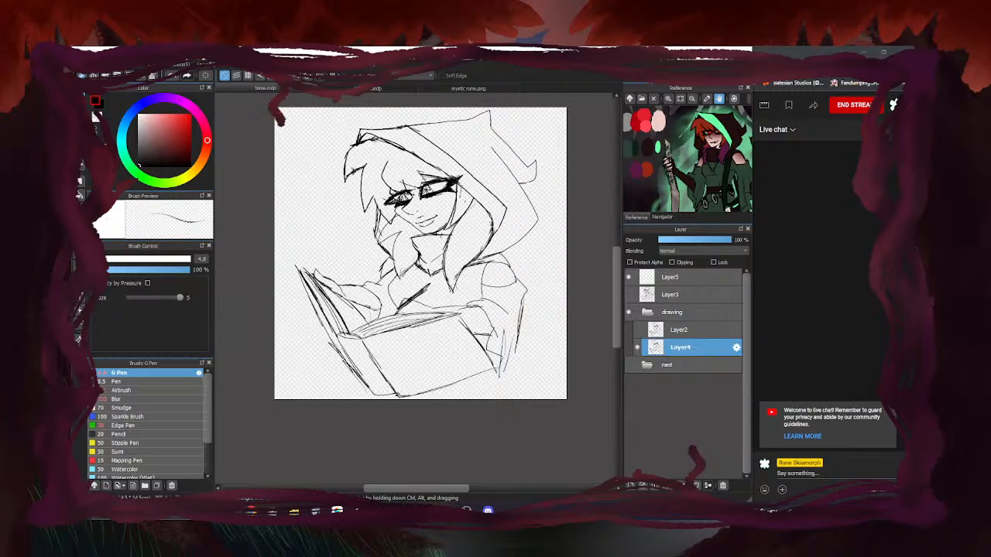
left_click(639, 330)
left_click(638, 331)
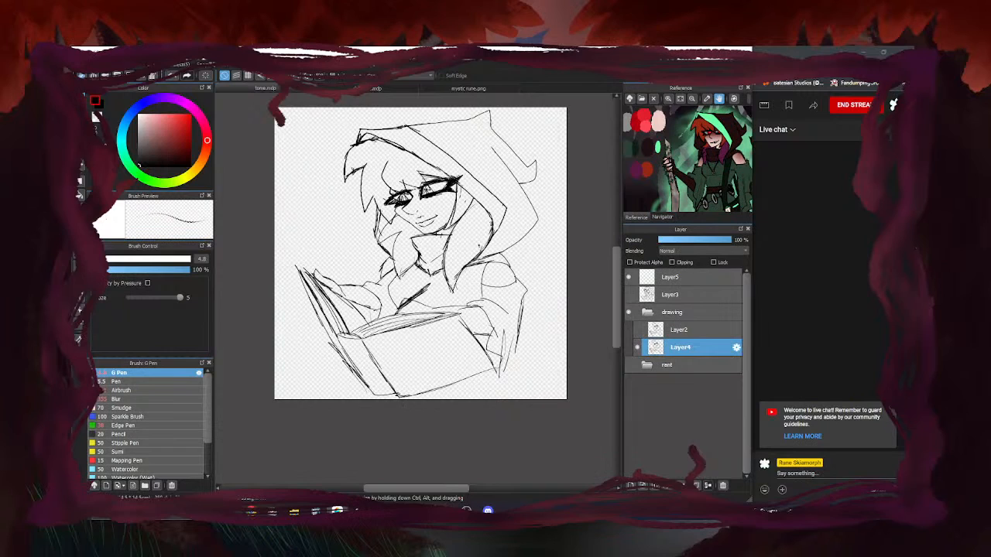
Compare the inked eyes by toggling Layer4 and Layer2 visibility, leaving Layer2 hidden
scroll(405, 302, "down", 1)
scroll(399, 306, "up", 4)
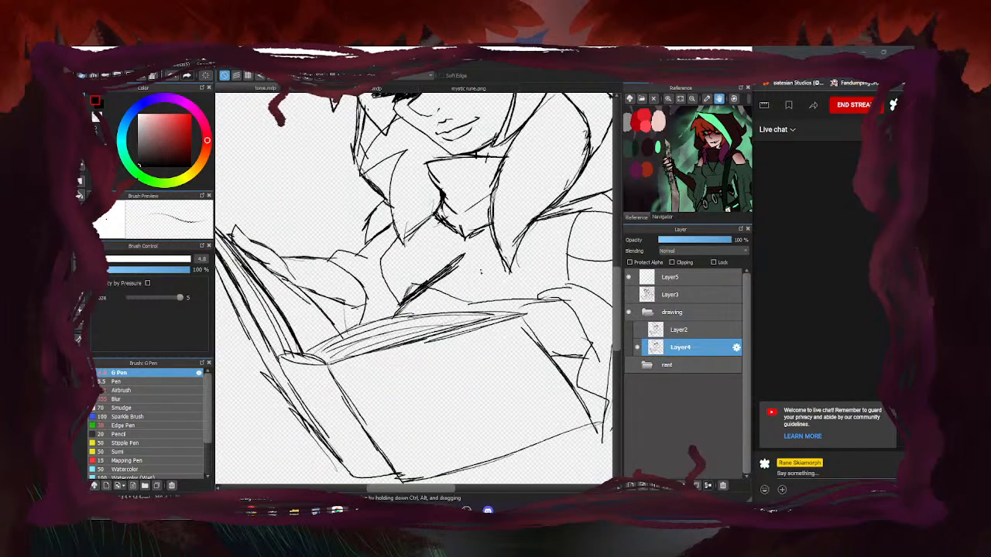
scroll(410, 302, "down", 2)
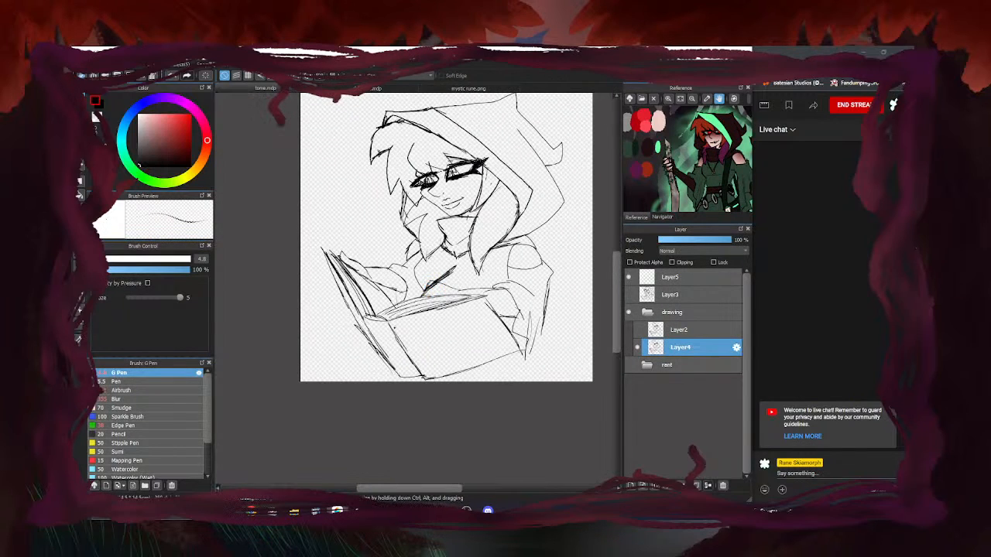
scroll(372, 314, "down", 1)
scroll(488, 195, "up", 1)
left_click(638, 348)
left_click(637, 348)
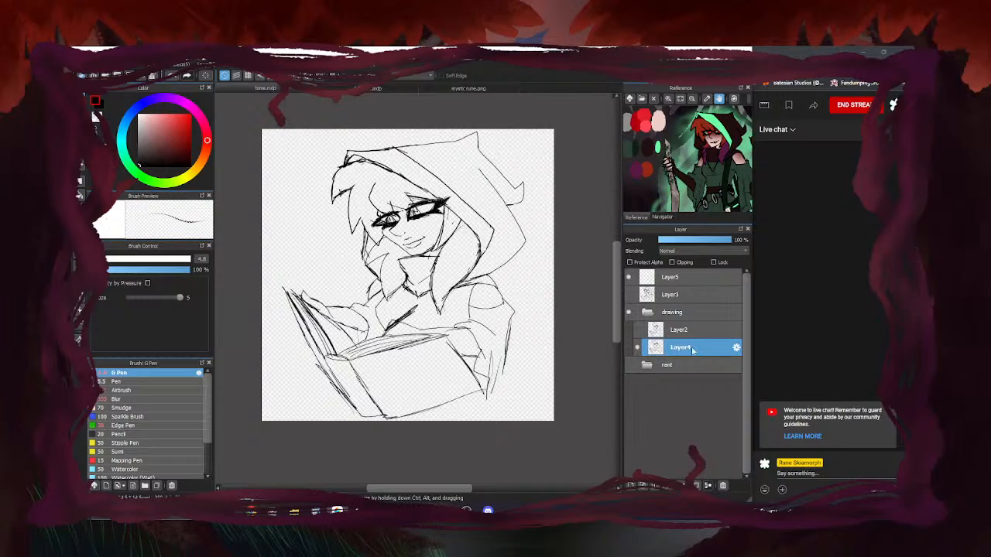
left_click(638, 330)
left_click(638, 331)
left_click(637, 331)
left_click(638, 330)
Toggle Layer2 and Layer4 to compare, ending with Layer4 visible and Layer2 hidden
left_click(639, 333)
left_click(638, 333)
left_click(637, 347)
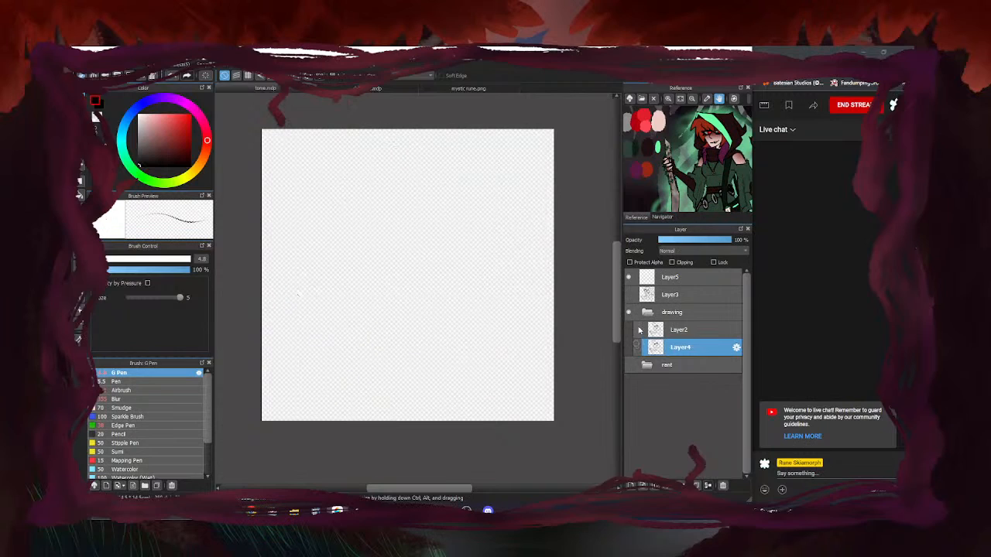
left_click(639, 330)
left_click(639, 329)
left_click(638, 347)
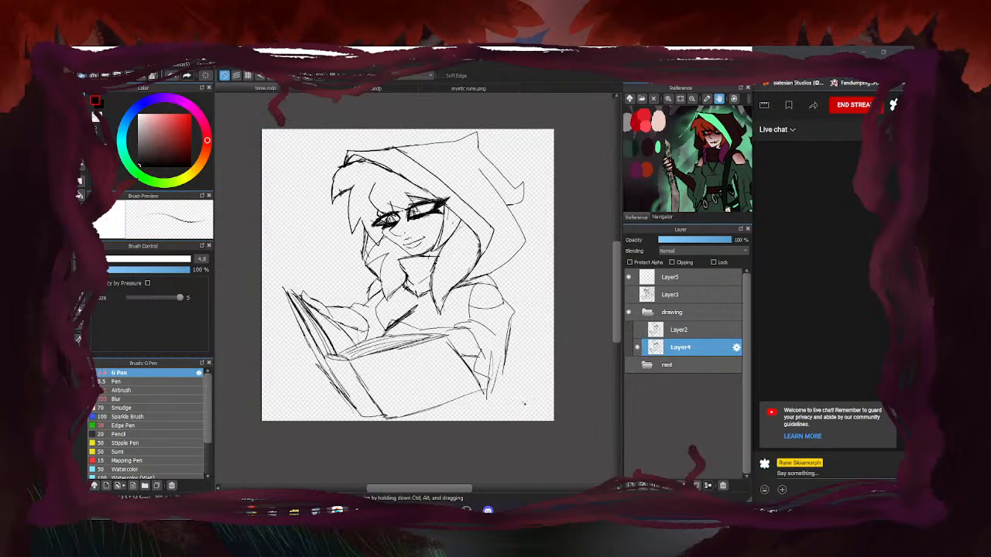
Collapse and hide the hooded character drawing folder, then show and expand the rant folder
left_click(647, 312)
left_click(629, 312)
left_click(629, 330)
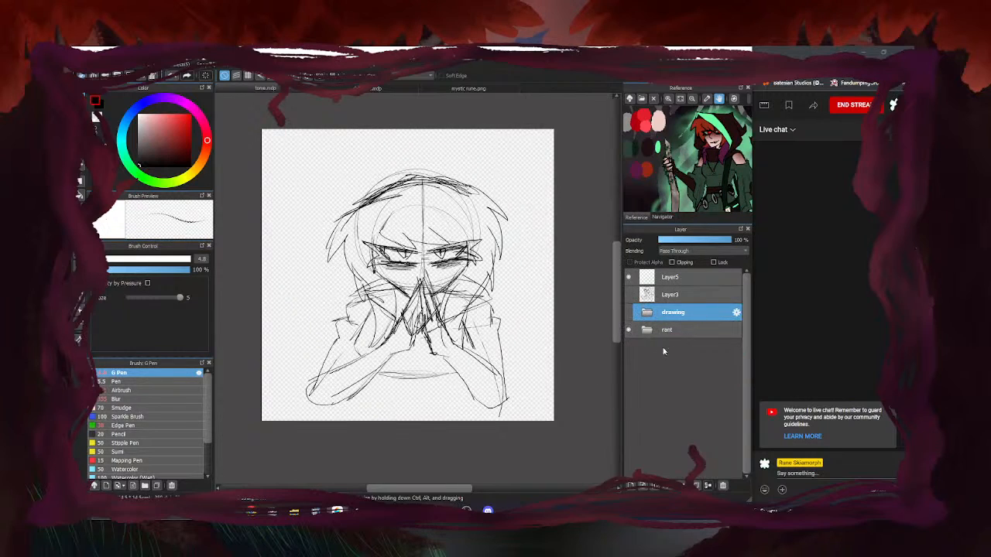
left_click(647, 329)
Check Layer1 and Layer8 visibility, then make Layer1 the active drawing layer
left_click(637, 364)
left_click(637, 365)
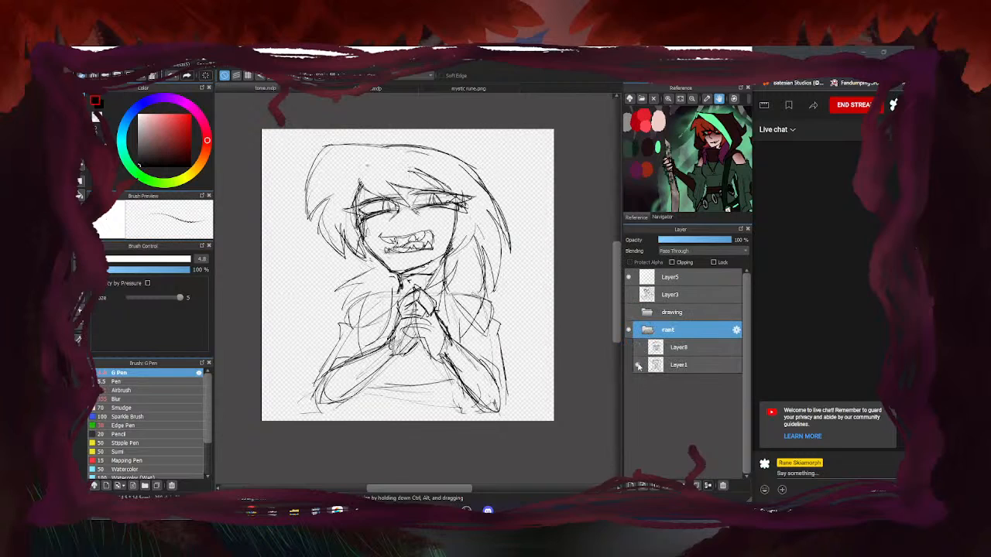
left_click(637, 367)
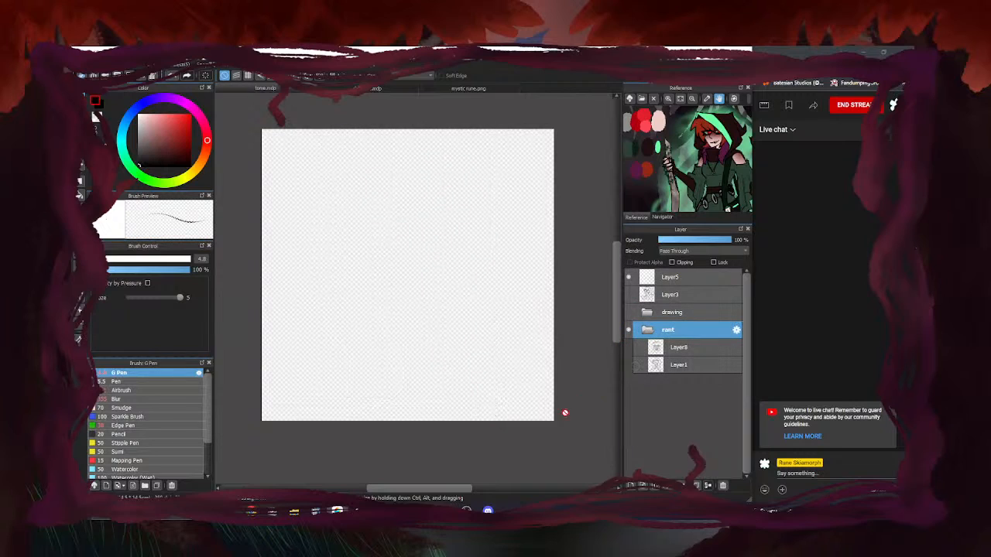
left_click(637, 367)
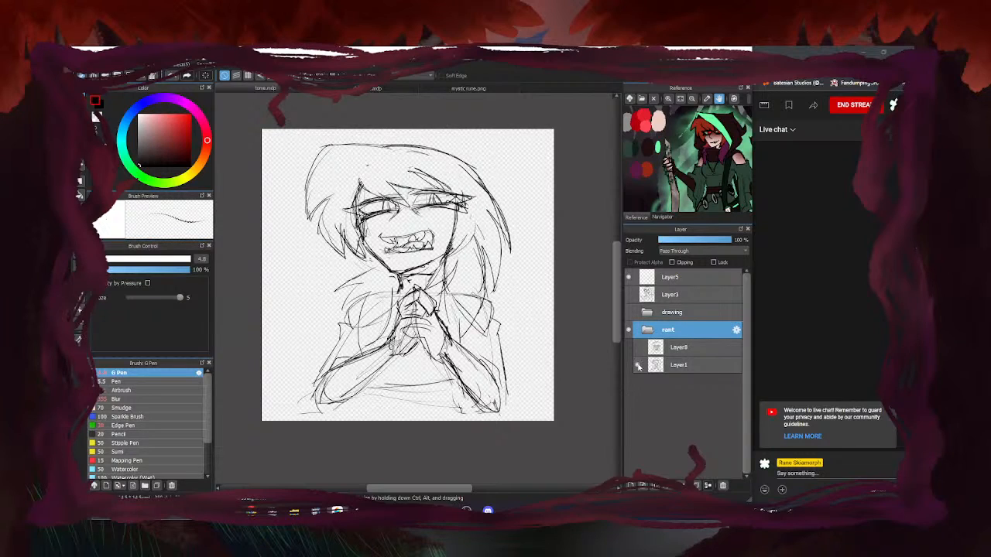
left_click(638, 365)
left_click(637, 348)
left_click(637, 350)
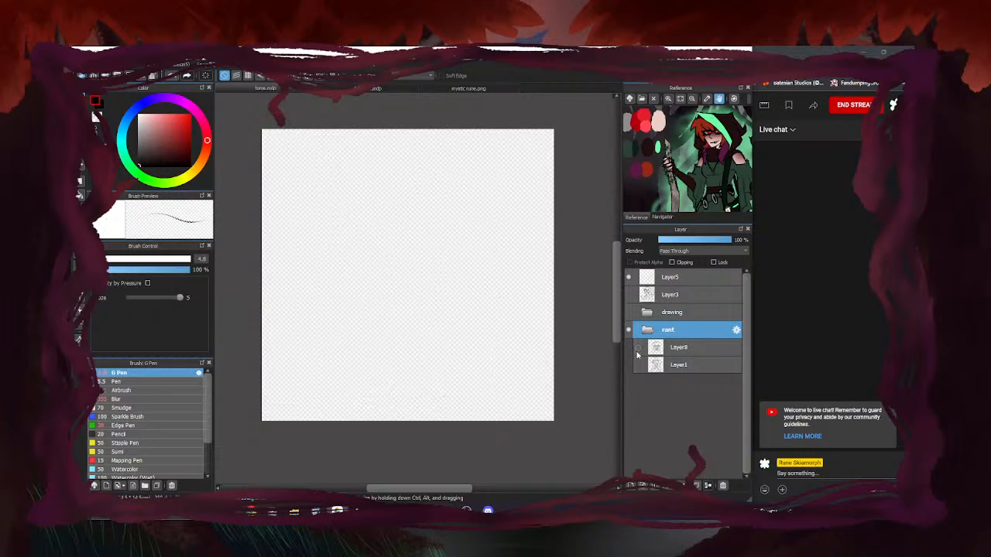
left_click(637, 365)
left_click(678, 366)
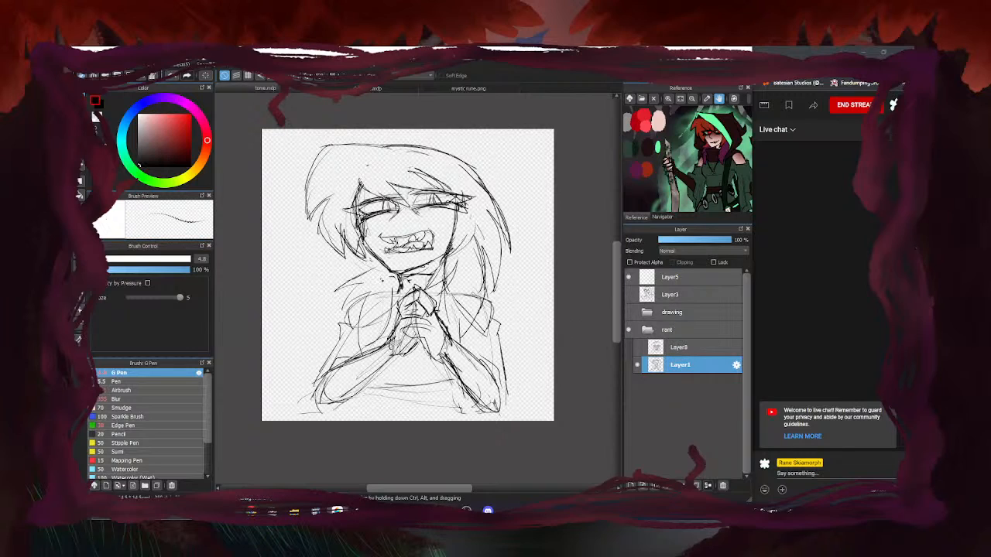
Compare Layer1 against Layer8's dark sketch lines, leaving Layer8 hidden
left_click(637, 365)
left_click(636, 365)
left_click(637, 348)
left_click(637, 347)
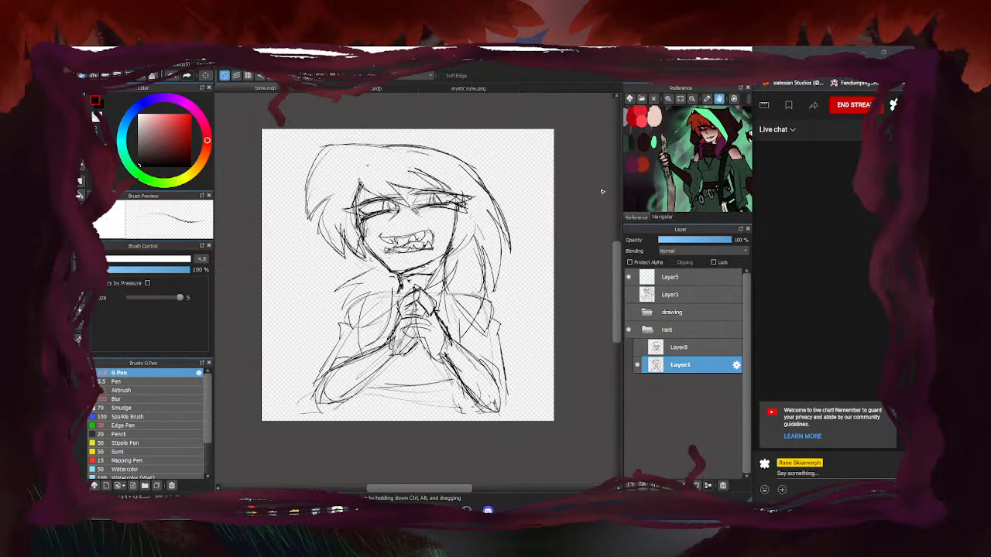
left_click(638, 347)
left_click(638, 347)
Sketch the left sleeve, dress edge and torso bottom lines, erasing stray marks under the sleeve
left_click_drag(354, 349, 312, 389)
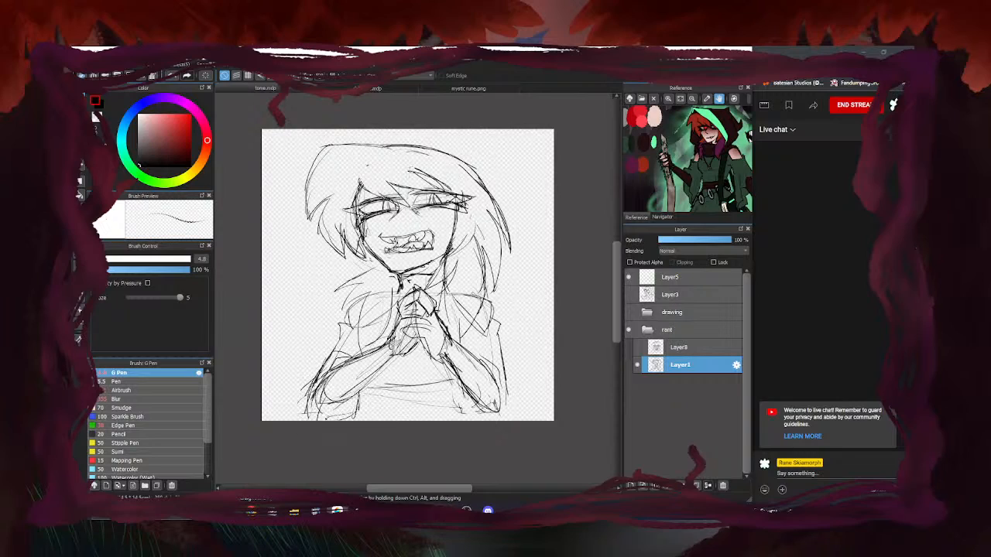
key("e")
left_click_drag(348, 423, 295, 422)
key("b")
mouse_move(442, 387)
left_mouse_down()
mouse_move(461, 417)
mouse_move(531, 410)
left_mouse_up()
left_click_drag(531, 410, 432, 412)
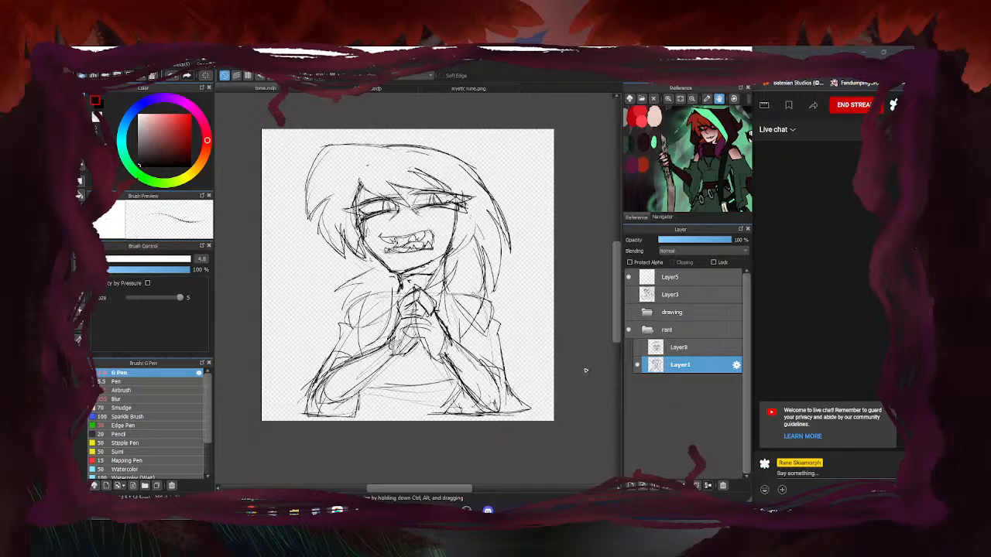
mouse_move(317, 414)
left_mouse_down()
mouse_move(364, 413)
mouse_move(455, 380)
left_mouse_up()
left_click_drag(421, 407, 371, 406)
Pan the reference image to the character's face, then fit the whole reference in its panel
left_click_drag(673, 174, 655, 167)
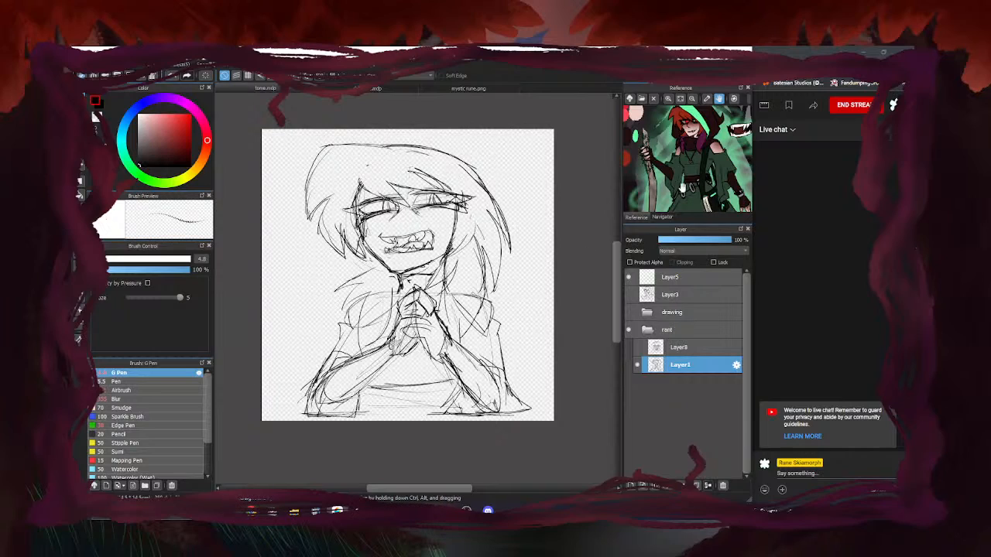
scroll(681, 171, "up", 5)
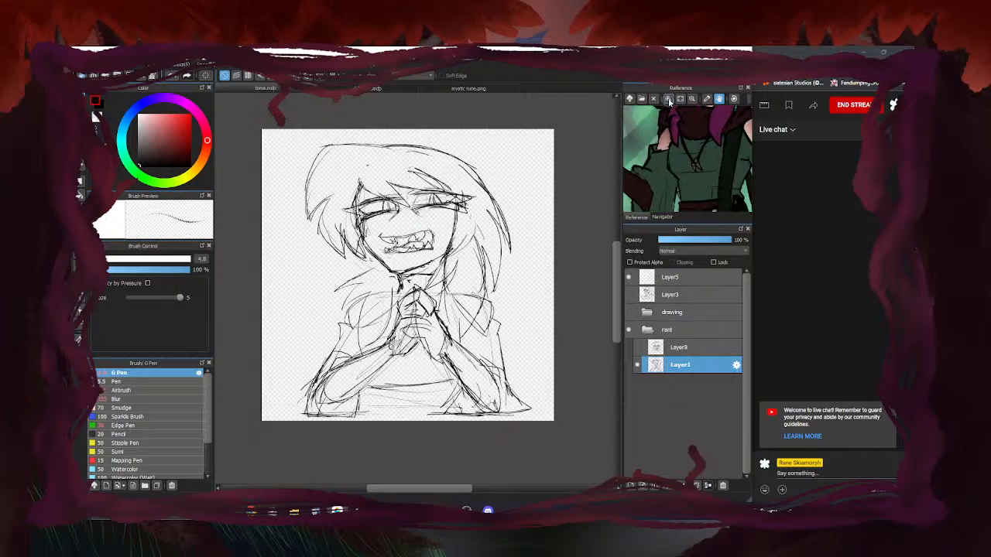
left_click_drag(680, 182, 675, 187)
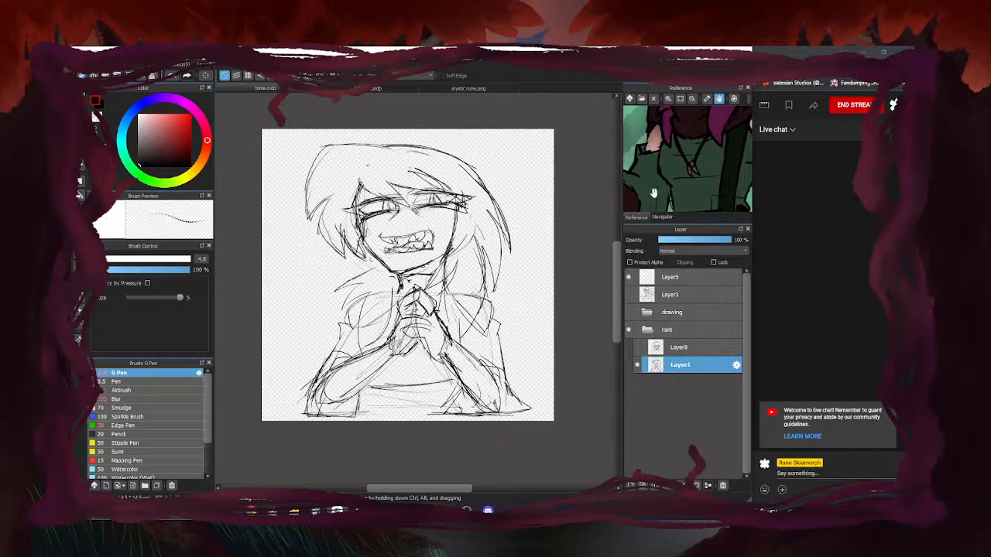
left_click_drag(676, 148, 667, 116)
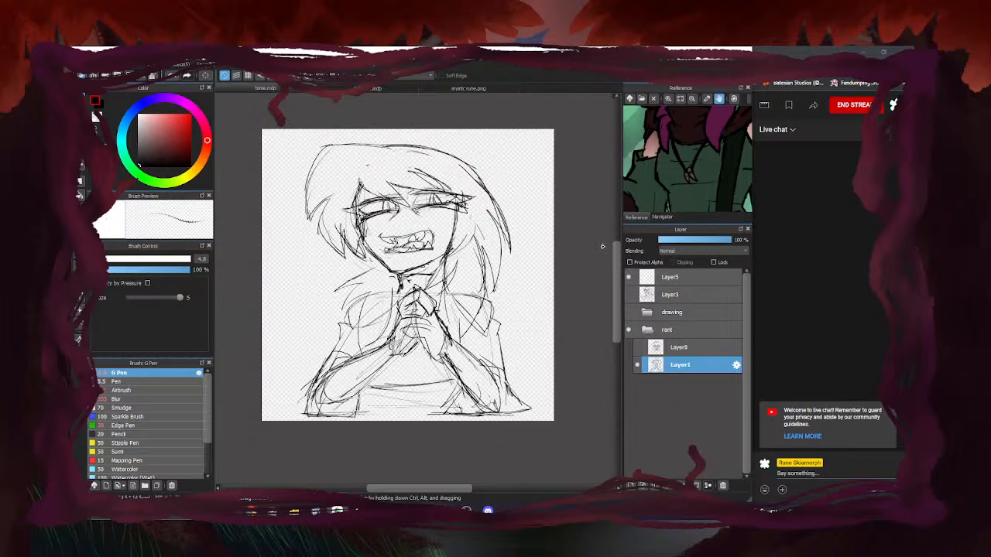
left_click(680, 99)
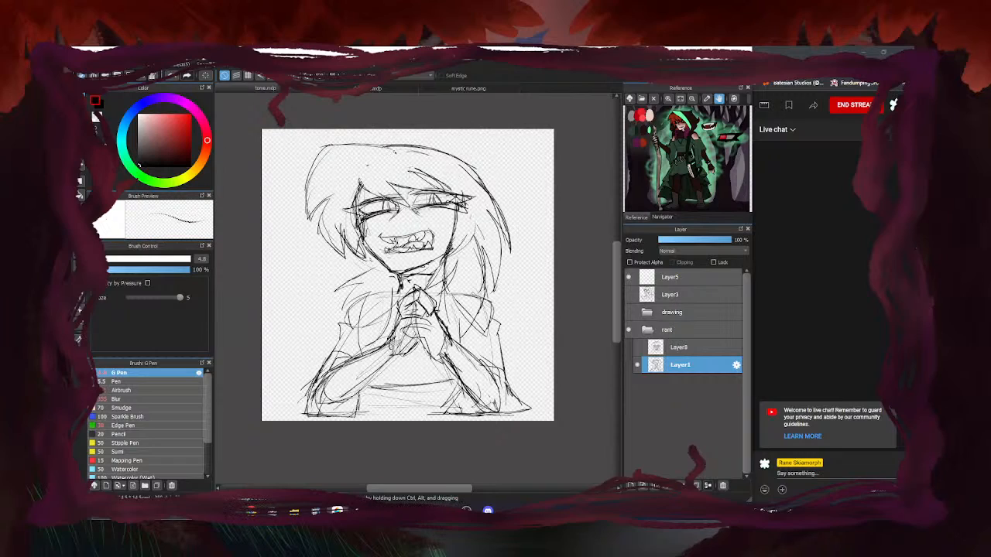
Draw long hair strokes on the head's right side, then erase the outer and inner ones
scroll(300, 169, "up", 2)
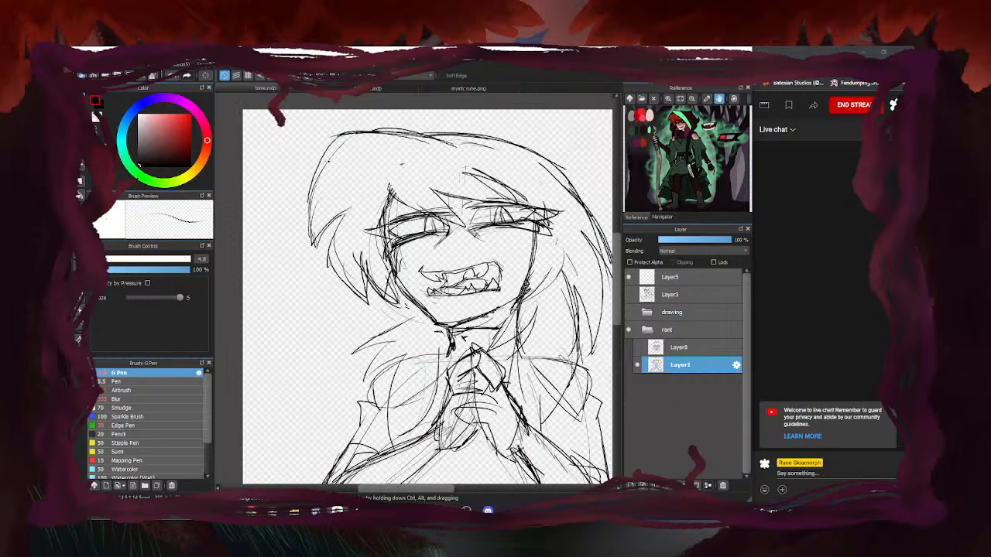
scroll(601, 278, "down", 2)
left_click(662, 218)
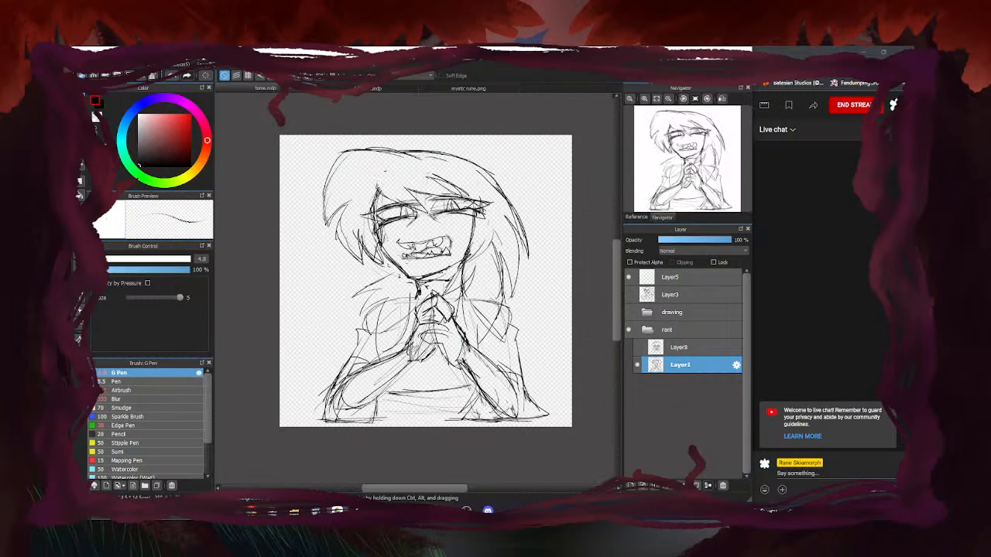
scroll(448, 163, "up", 2)
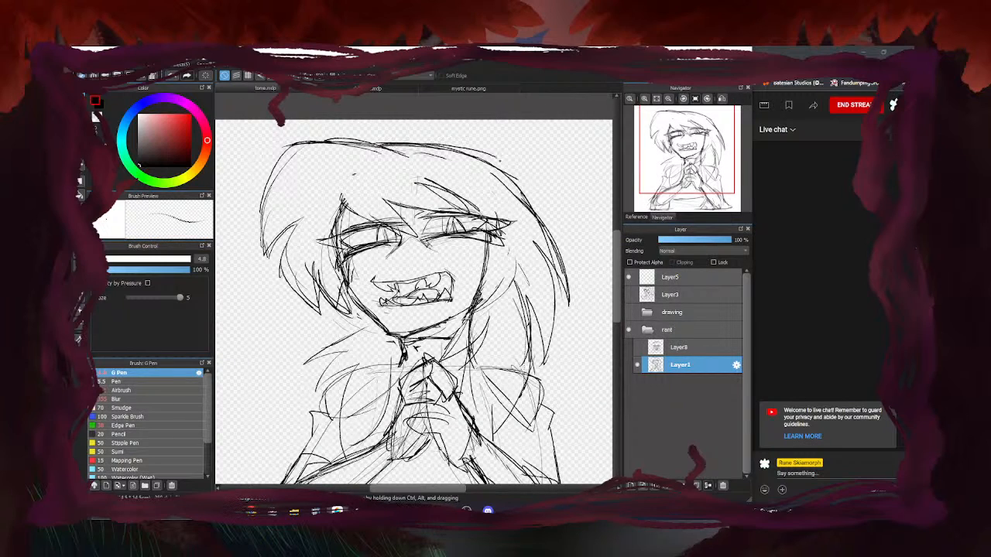
left_click_drag(556, 230, 586, 316)
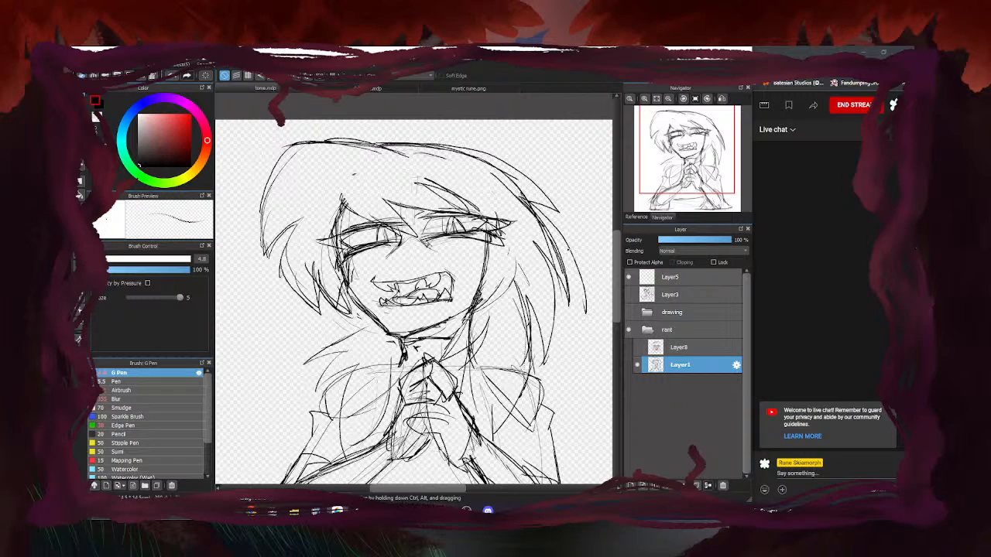
left_click_drag(541, 213, 574, 323)
left_click_drag(540, 267, 574, 324)
key("e")
left_click_drag(561, 232, 591, 315)
left_click_drag(562, 285, 501, 186)
mouse_move(555, 264)
left_mouse_down()
mouse_move(486, 178)
mouse_move(527, 196)
mouse_move(453, 148)
mouse_move(493, 169)
mouse_move(422, 155)
left_mouse_up()
key("b")
Add a hair stroke near the top and sketch the lower right hair, shoulder and chest
left_click_drag(484, 156, 420, 142)
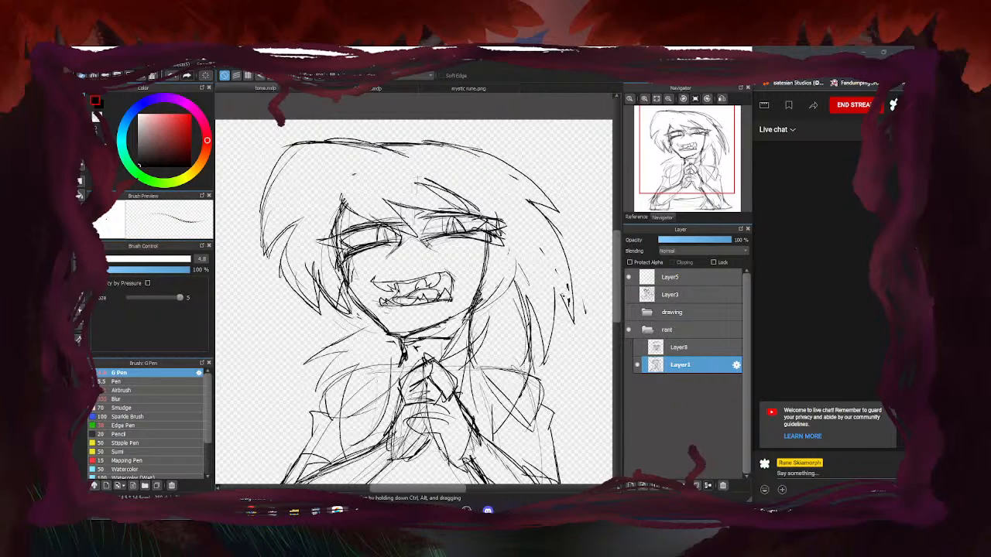
left_click_drag(557, 281, 546, 367)
mouse_move(547, 301)
left_mouse_down()
mouse_move(522, 367)
mouse_move(498, 390)
left_mouse_up()
left_click_drag(531, 356, 483, 407)
left_click_drag(515, 372, 480, 431)
left_click_drag(482, 324, 469, 387)
left_click_drag(475, 298, 443, 358)
mouse_move(502, 314)
left_mouse_down()
mouse_move(467, 357)
mouse_move(470, 345)
left_mouse_up()
mouse_move(472, 345)
left_mouse_down()
mouse_move(458, 396)
mouse_move(469, 409)
left_mouse_up()
left_click_drag(531, 351, 497, 420)
left_click_drag(519, 379, 489, 433)
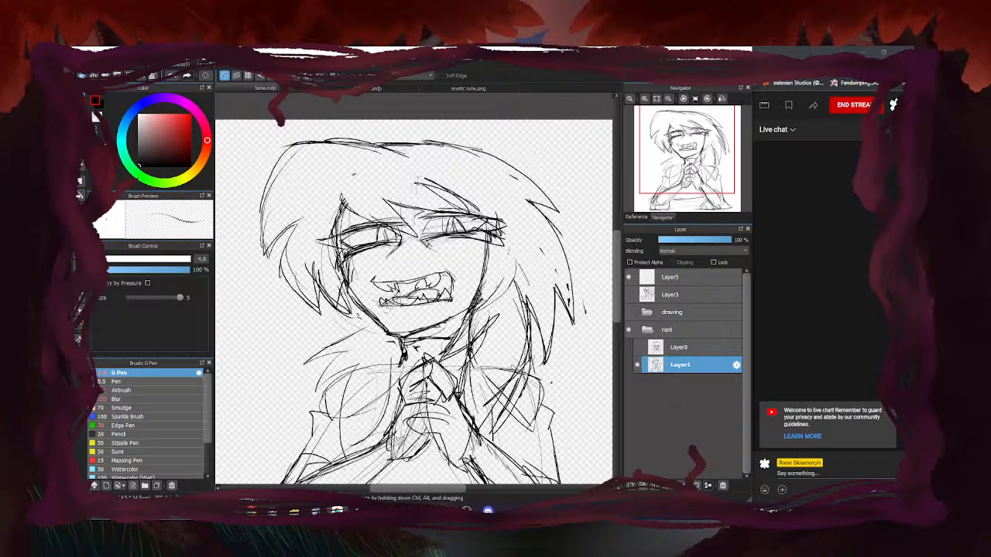
Erase stray lines on the lower right hair, shoulder and beside the jaw; restore the reference view
key("e")
mouse_move(515, 362)
left_mouse_down()
mouse_move(492, 418)
mouse_move(484, 411)
left_mouse_up()
left_click_drag(486, 359, 471, 389)
mouse_move(479, 317)
left_mouse_down()
mouse_move(464, 344)
mouse_move(493, 279)
mouse_move(517, 294)
left_mouse_up()
left_click_drag(515, 348, 523, 267)
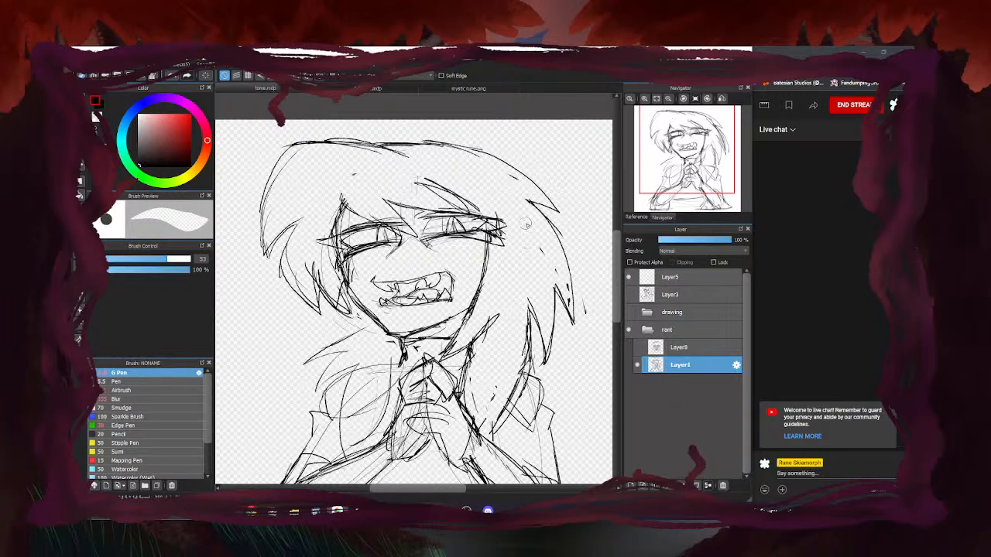
key("b")
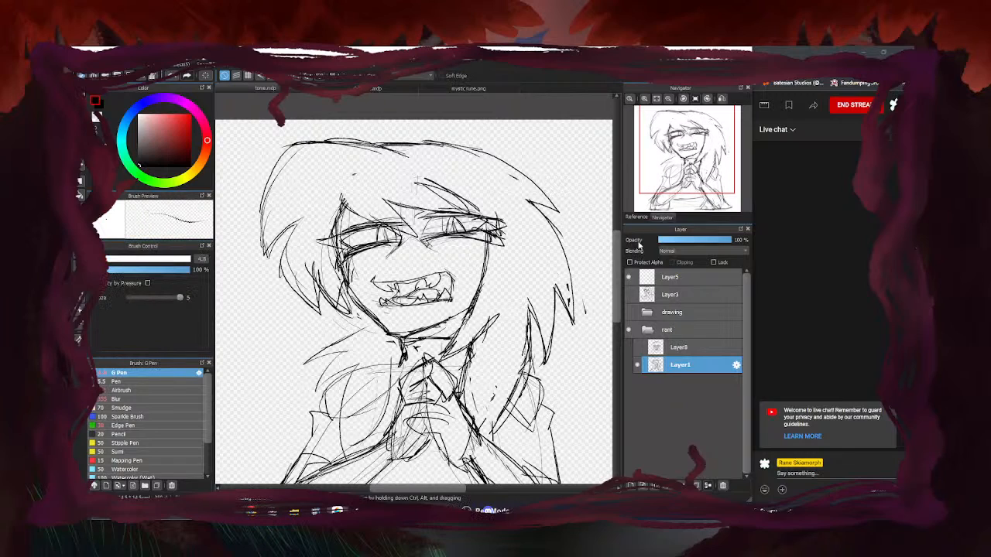
left_click(636, 218)
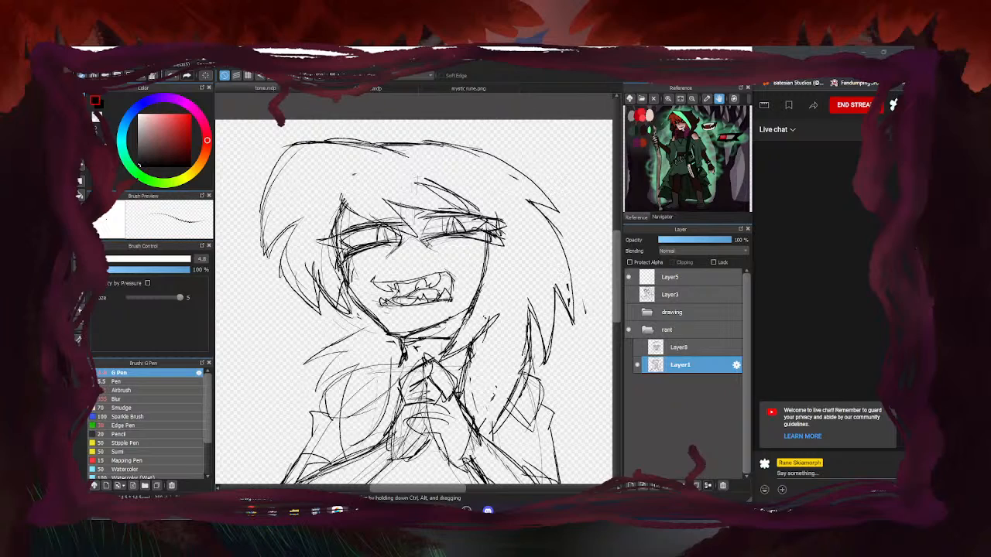
Redraw the lines right of the jaw and down the right neck, erasing overlapping strokes
key("e")
mouse_move(475, 316)
left_mouse_down()
mouse_move(456, 346)
mouse_move(491, 325)
left_mouse_up()
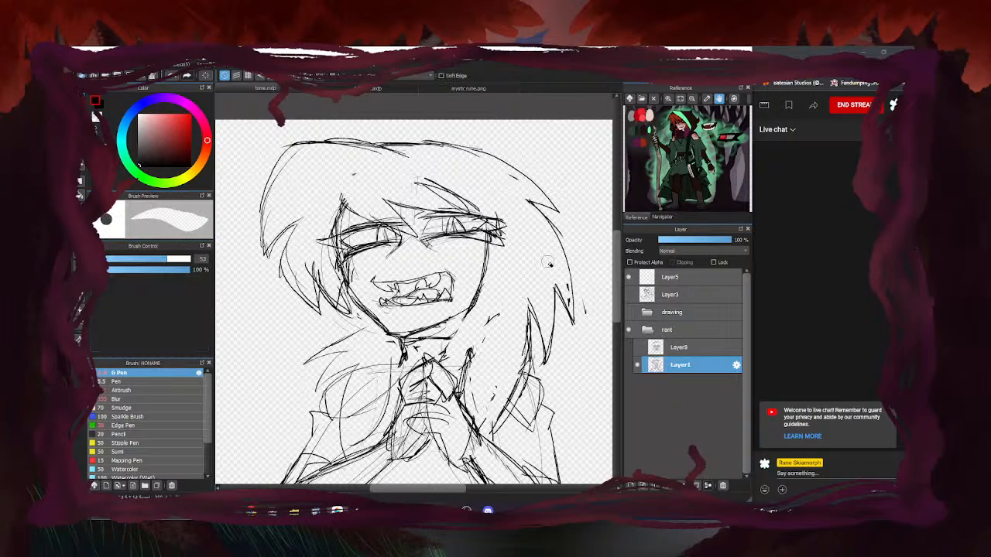
key("b")
mouse_move(511, 285)
left_mouse_down()
mouse_move(460, 325)
mouse_move(472, 318)
left_mouse_up()
mouse_move(514, 289)
left_mouse_down()
mouse_move(481, 315)
mouse_move(460, 358)
left_mouse_up()
mouse_move(475, 324)
left_mouse_down()
mouse_move(459, 369)
mouse_move(464, 394)
left_mouse_up()
left_click_drag(459, 367, 469, 399)
key("e")
mouse_move(475, 341)
left_mouse_down()
mouse_move(477, 405)
mouse_move(489, 402)
mouse_move(487, 339)
mouse_move(499, 312)
left_mouse_up()
left_click_drag(512, 385, 525, 319)
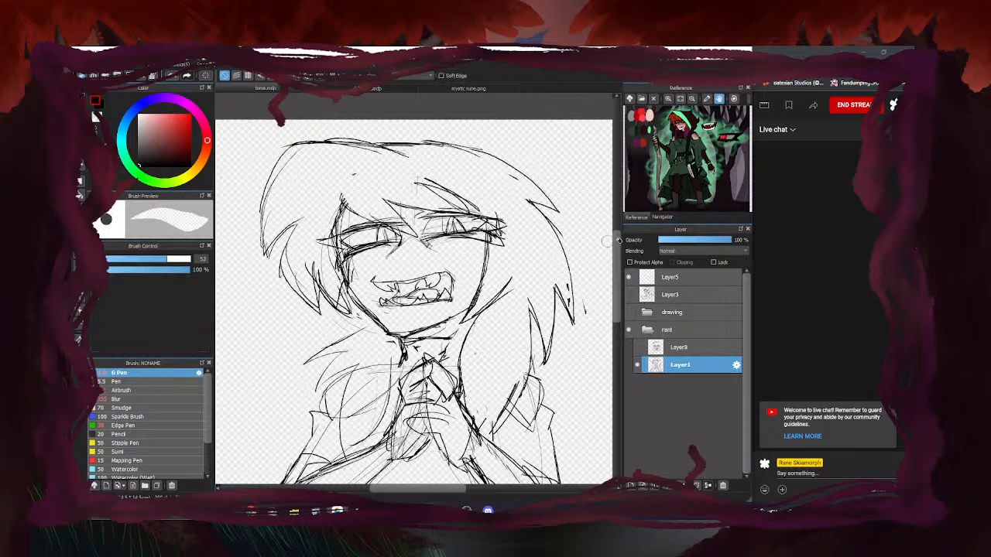
key("b")
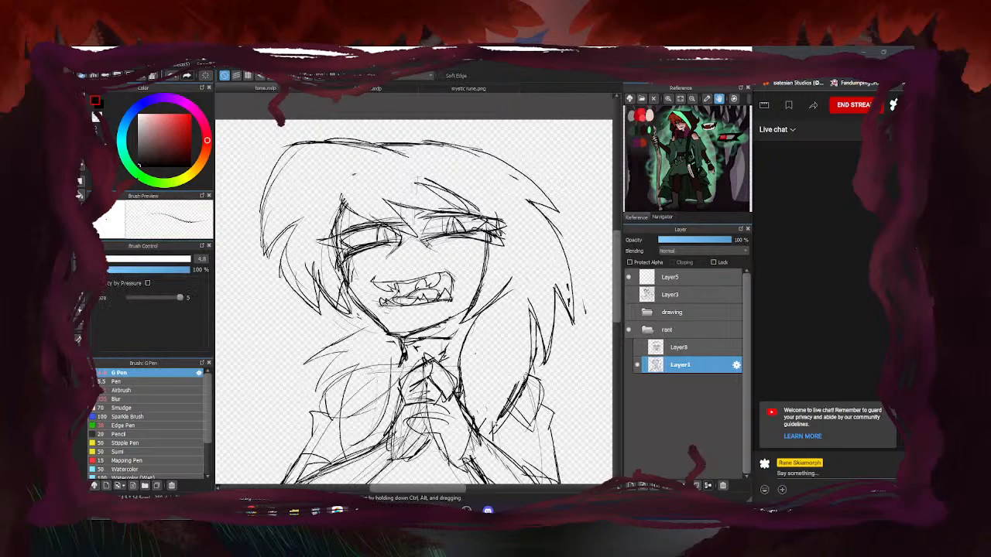
Erase inner strokes in the right hair and darken the left hair spikes beside the neck
key("e")
left_click_drag(521, 380, 510, 398)
left_click_drag(525, 336, 528, 310)
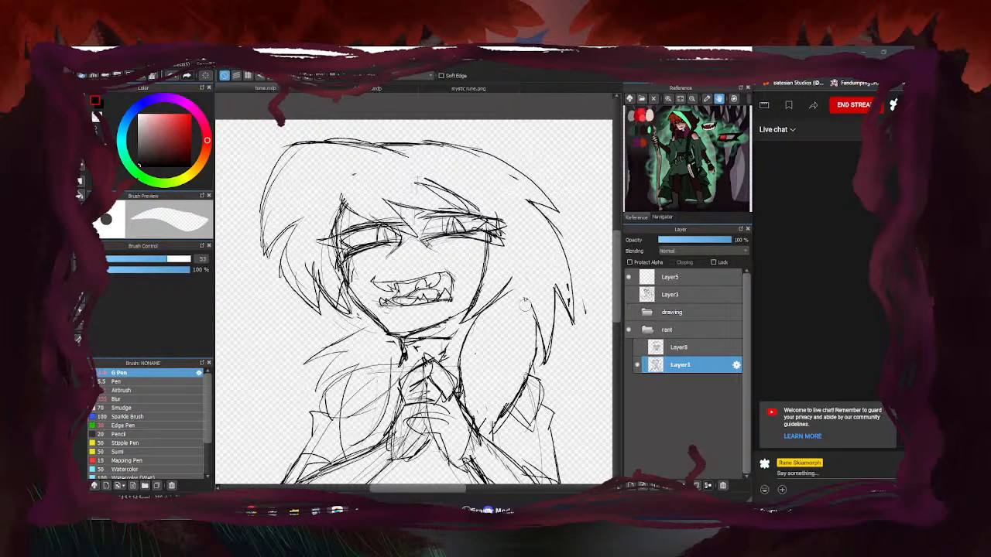
key("b")
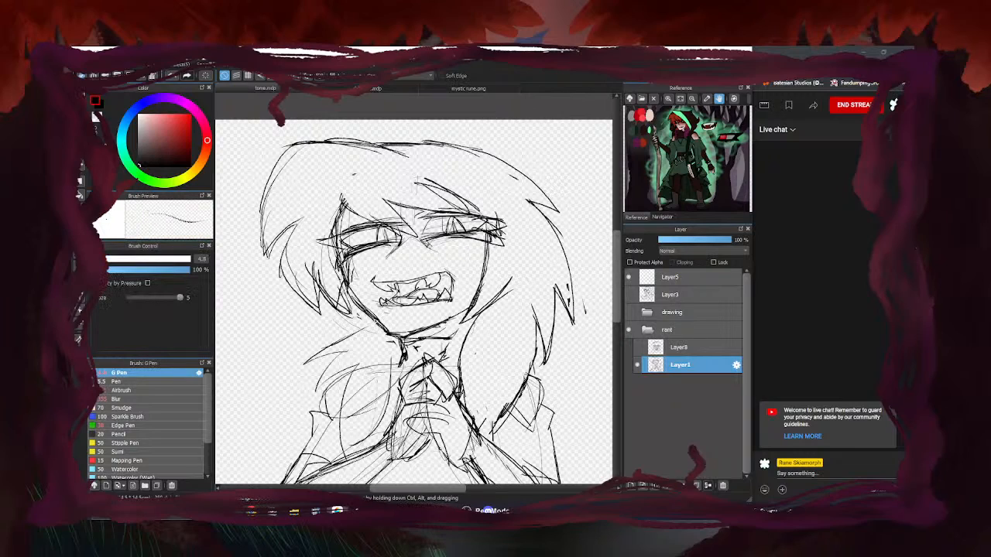
mouse_move(368, 325)
left_mouse_down()
mouse_move(302, 362)
mouse_move(308, 356)
mouse_move(317, 361)
mouse_move(295, 374)
left_mouse_up()
left_click_drag(349, 355, 311, 388)
mouse_move(334, 343)
left_mouse_down()
mouse_move(296, 376)
mouse_move(355, 357)
mouse_move(333, 425)
mouse_move(337, 457)
left_mouse_up()
Clear faint chest lines and draw the curved hair line and left neck and collar strokes
key("e")
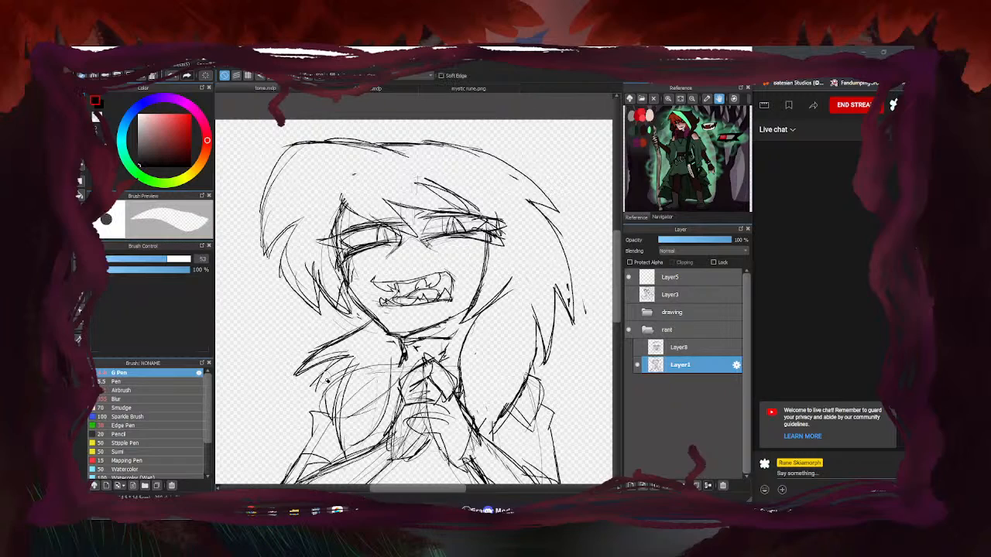
mouse_move(360, 362)
left_mouse_down()
mouse_move(374, 404)
mouse_move(388, 380)
mouse_move(380, 351)
mouse_move(297, 374)
mouse_move(314, 348)
left_mouse_up()
key("b")
left_click_drag(360, 310, 317, 384)
mouse_move(363, 361)
left_mouse_down()
mouse_move(339, 403)
mouse_move(341, 456)
mouse_move(325, 384)
left_mouse_up()
left_click_drag(359, 338, 316, 383)
left_click_drag(354, 313, 325, 372)
Draw the right neck and V-shaped collar lines, erasing sketch lines below the collar
mouse_move(465, 315)
left_mouse_down()
mouse_move(456, 366)
mouse_move(413, 355)
left_mouse_up()
mouse_move(470, 346)
left_mouse_down()
mouse_move(374, 347)
mouse_move(395, 380)
mouse_move(381, 383)
mouse_move(424, 346)
mouse_move(377, 353)
left_mouse_up()
key("e")
mouse_move(463, 350)
left_mouse_down()
mouse_move(396, 353)
mouse_move(455, 365)
mouse_move(417, 380)
left_mouse_up()
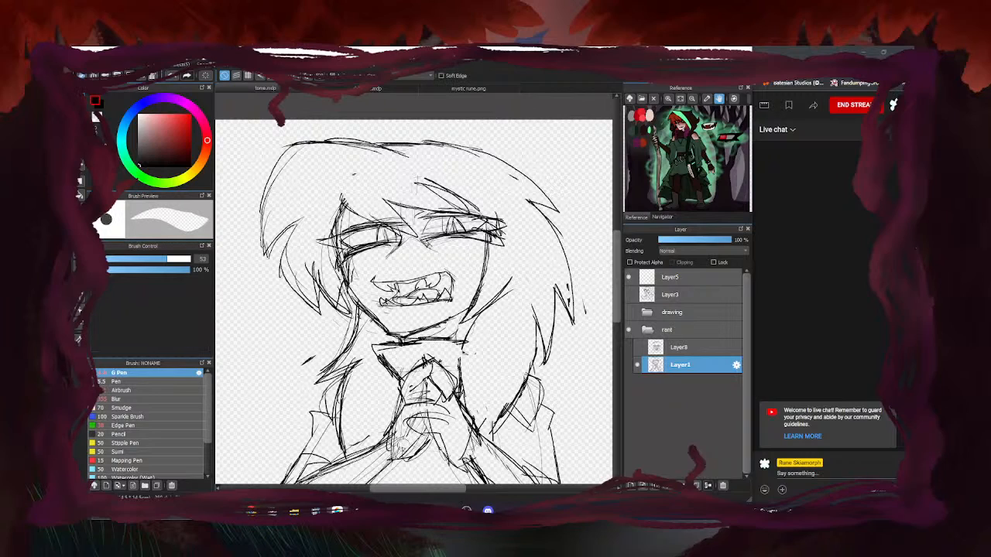
key("e")
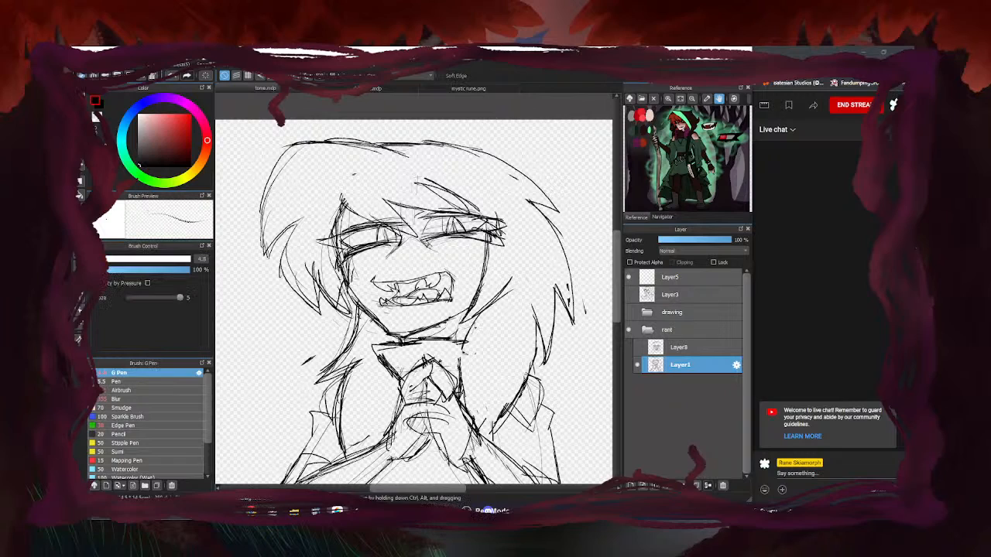
mouse_move(369, 345)
left_mouse_down()
mouse_move(426, 342)
mouse_move(383, 350)
mouse_move(397, 400)
left_mouse_up()
key("e")
key("e")
Zoom in on the face and draw slanted brow lines above and between the eyes
scroll(469, 291, "down", 4)
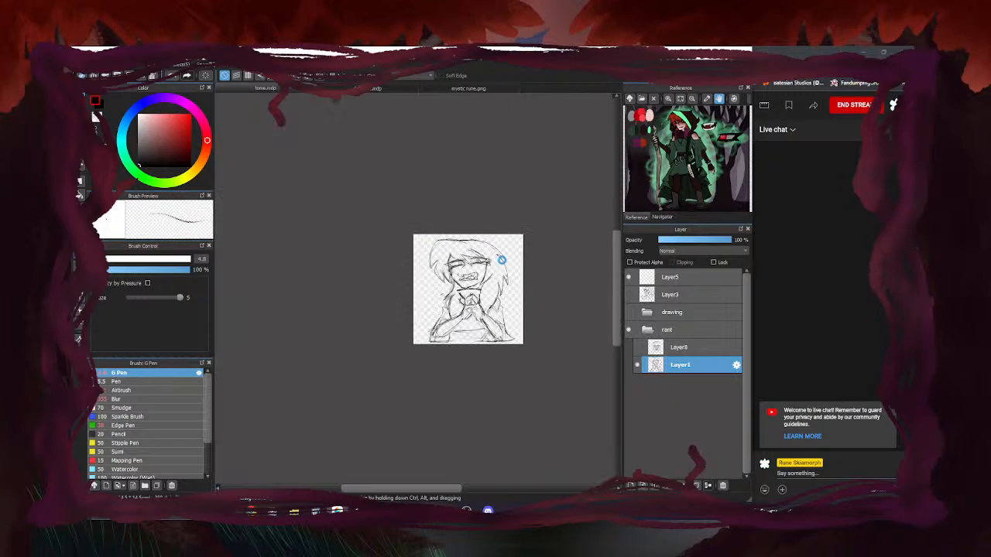
scroll(485, 261, "up", 2)
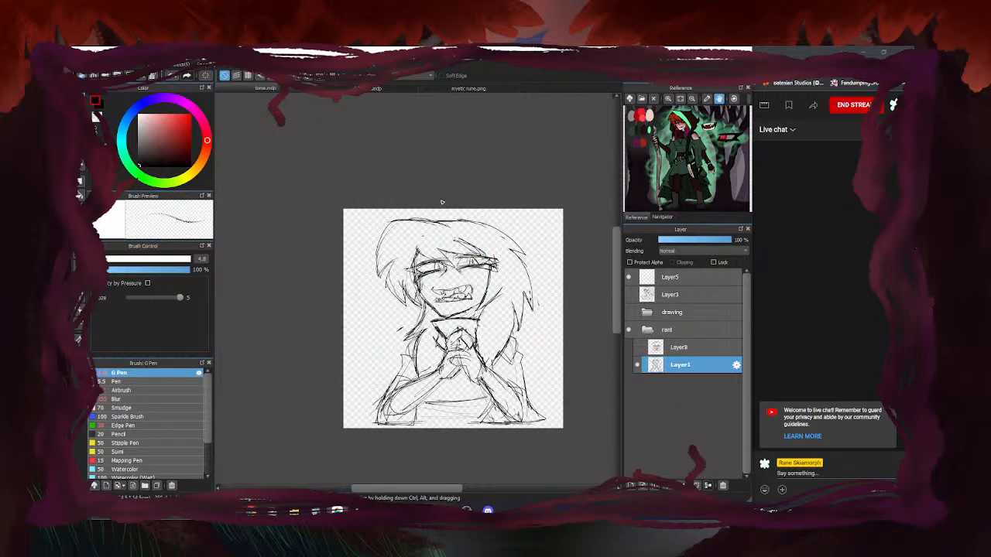
scroll(379, 314, "up", 4)
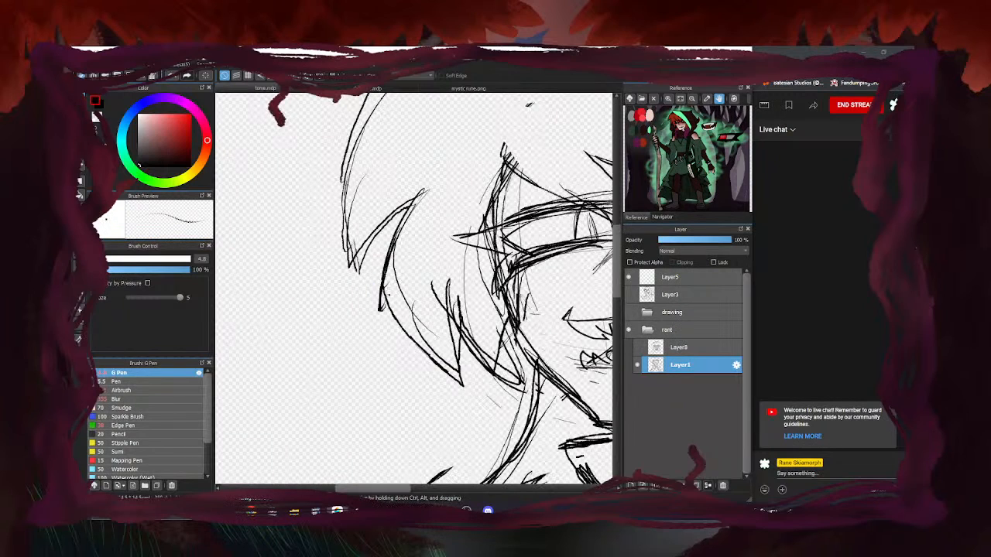
scroll(335, 298, "down", 3)
scroll(341, 275, "up", 2)
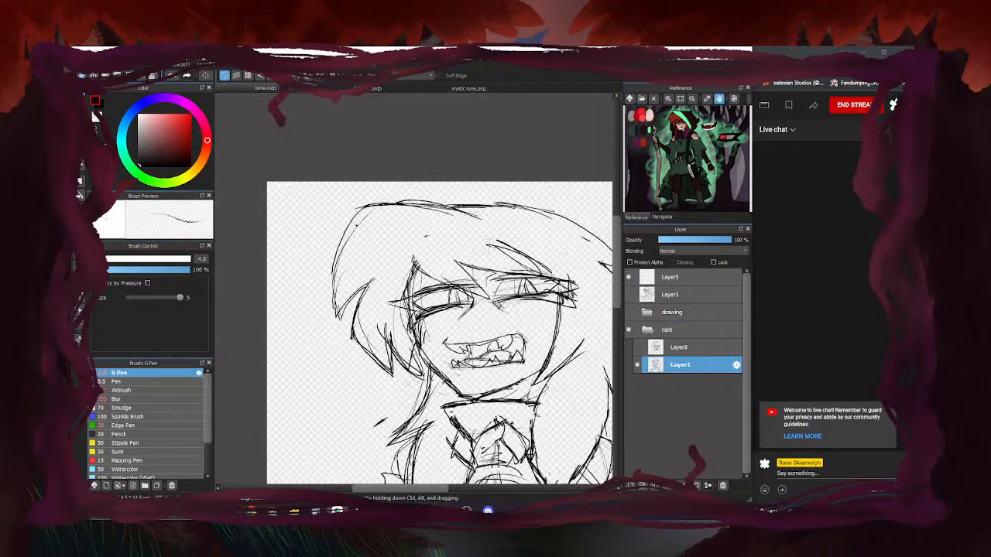
scroll(341, 294, "down", 3)
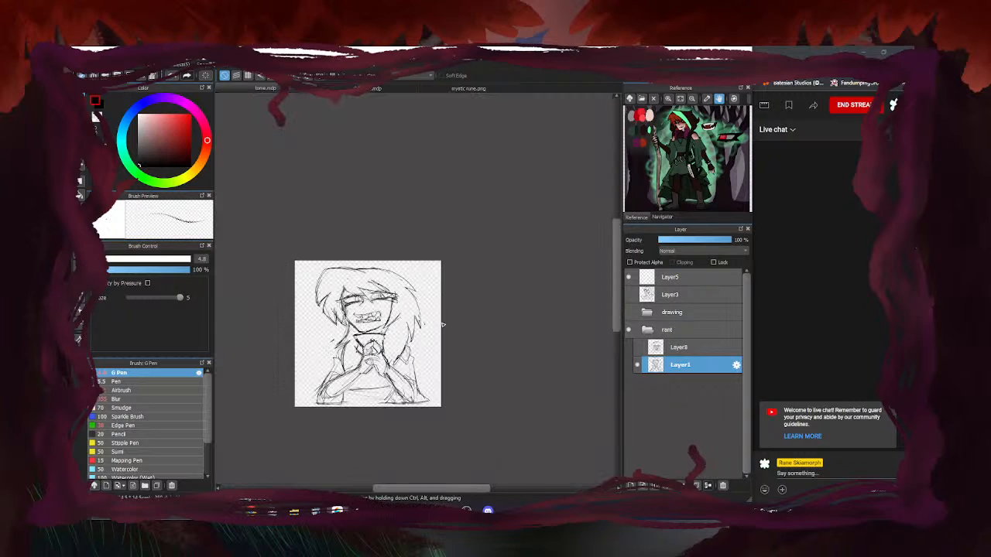
scroll(341, 294, "up", 4)
left_click_drag(335, 232, 332, 274)
mouse_move(337, 272)
left_mouse_down()
mouse_move(441, 307)
mouse_move(388, 296)
mouse_move(438, 316)
left_mouse_up()
left_click_drag(377, 286, 430, 310)
left_click_drag(400, 264, 453, 305)
mouse_move(413, 288)
left_mouse_down()
mouse_move(496, 272)
mouse_move(483, 277)
left_mouse_up()
Add hair strokes above the brows, erase stray marks, and draw short bangs beside the left brow
left_click_drag(484, 285, 524, 267)
mouse_move(438, 229)
left_mouse_down()
mouse_move(499, 265)
mouse_move(476, 271)
left_mouse_up()
key("e")
left_click_drag(437, 243, 432, 257)
left_click_drag(404, 301, 423, 300)
left_click_drag(336, 263, 337, 251)
left_click_drag(395, 274, 403, 277)
key("b")
left_click_drag(333, 270, 373, 295)
left_click_drag(331, 240, 333, 274)
Darken the left shoulder and arm outline with several bold strokes
scroll(357, 258, "down", 2)
scroll(266, 358, "down", 4)
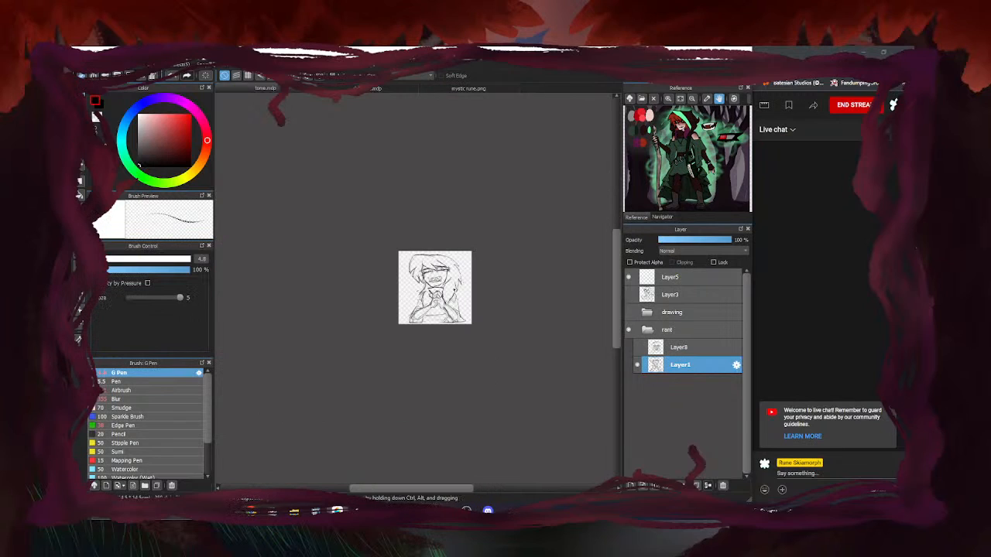
scroll(265, 358, "up", 3)
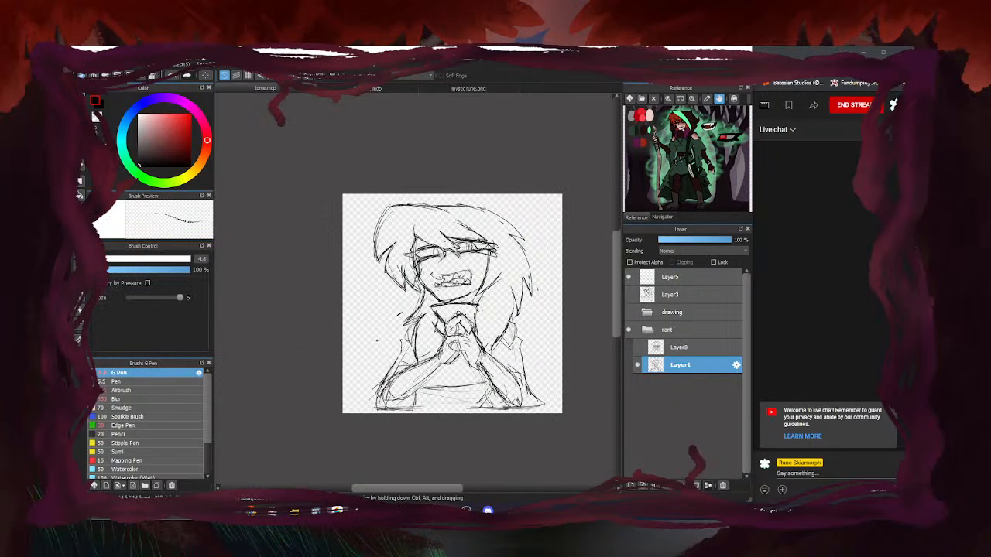
scroll(427, 336, "up", 2)
left_click_drag(463, 310, 432, 372)
left_click_drag(463, 333, 415, 379)
left_click_drag(444, 353, 406, 389)
left_click_drag(407, 312, 404, 382)
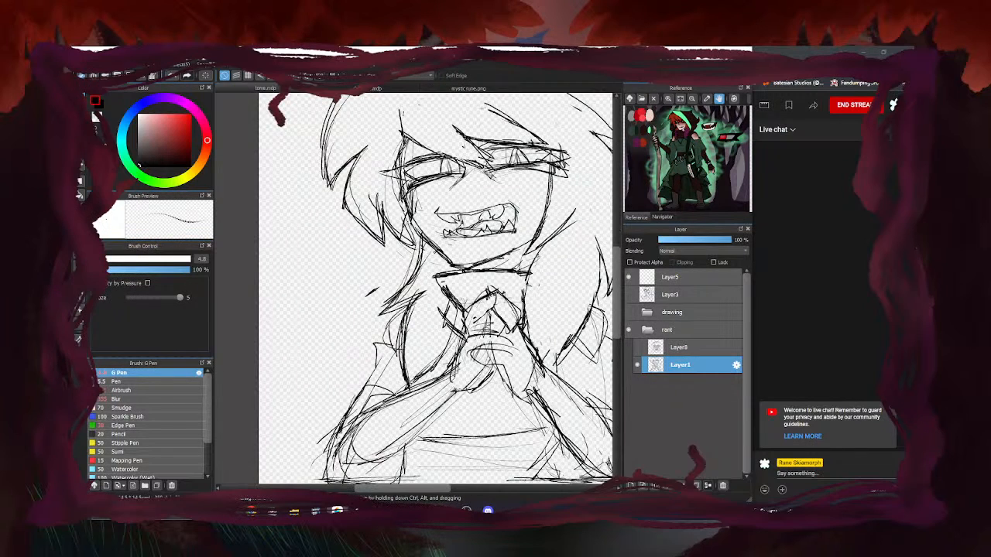
Extend and darken the right-hand hair outline
scroll(433, 294, "down", 3)
scroll(433, 295, "up", 3)
scroll(347, 391, "down", 3)
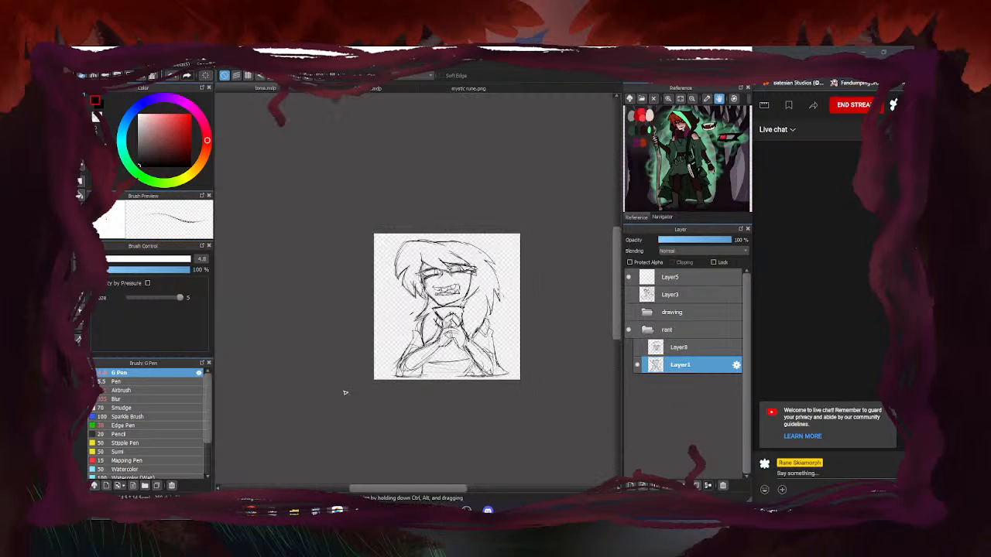
key("e")
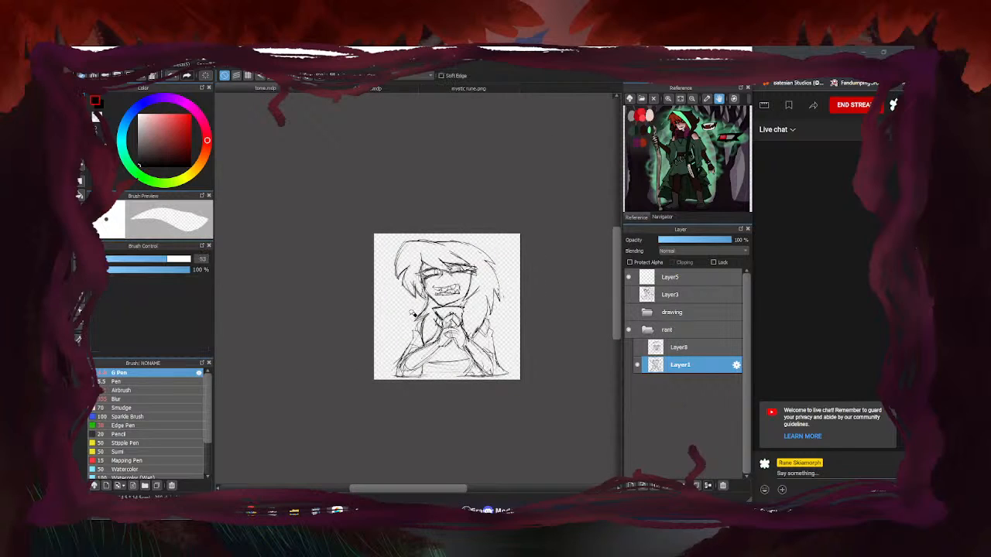
scroll(503, 283, "up", 3)
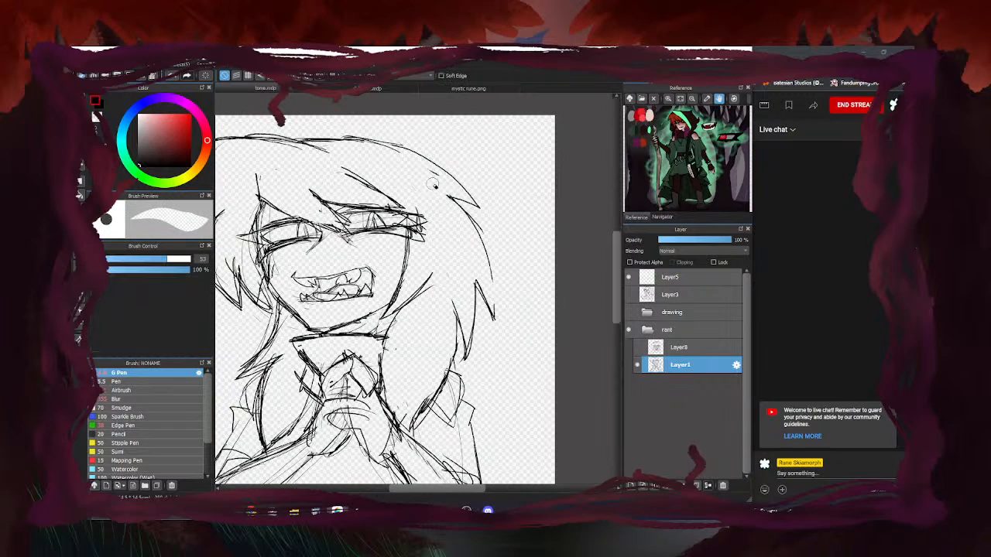
key("e")
left_click_drag(457, 204, 492, 301)
left_click_drag(479, 233, 496, 318)
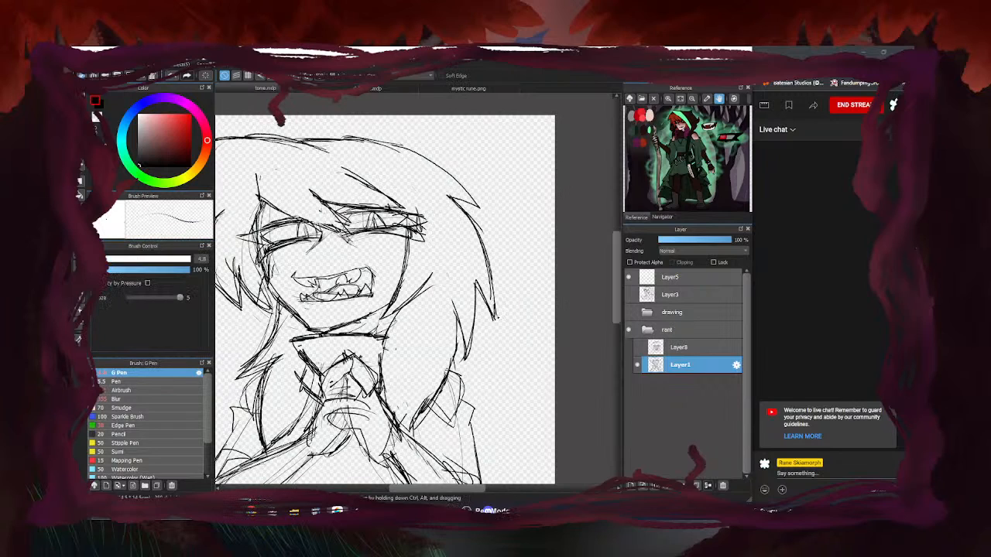
left_click_drag(487, 249, 496, 319)
scroll(513, 281, "down", 4)
scroll(497, 280, "up", 2)
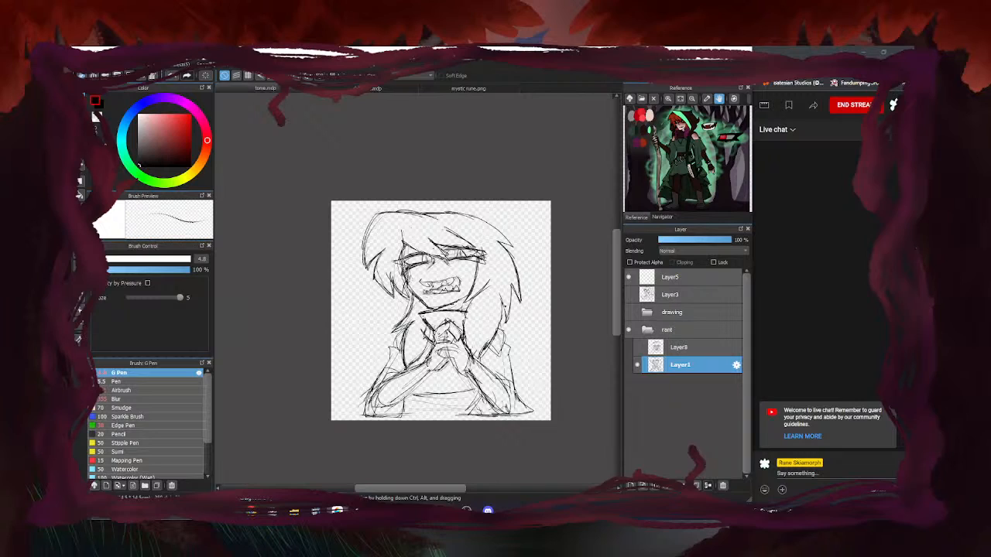
Hide the rant folder's grinning sketch and make Layer3's hooded figure visible
left_click(629, 330)
left_click(629, 294)
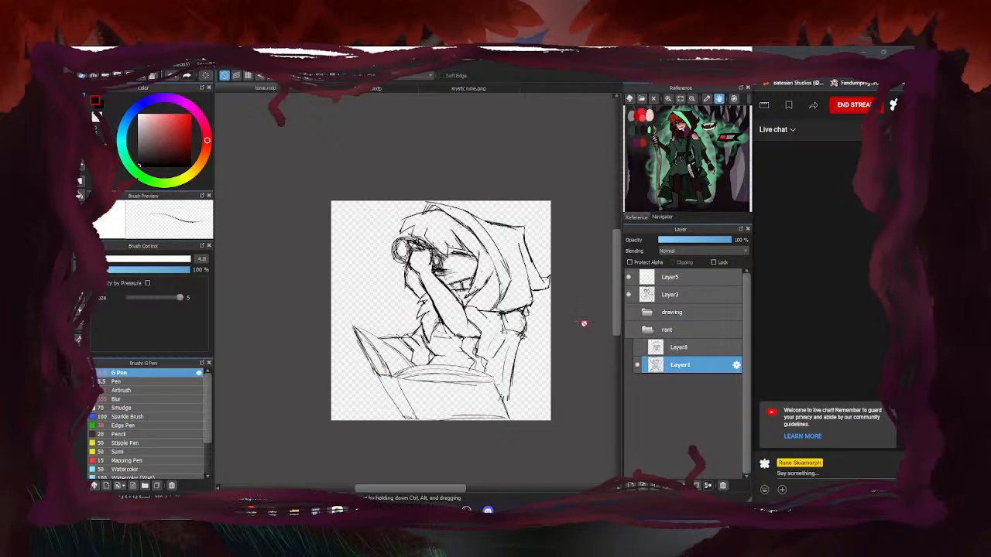
Collapse the rant folder and select Layer3 for editing
left_click(649, 329)
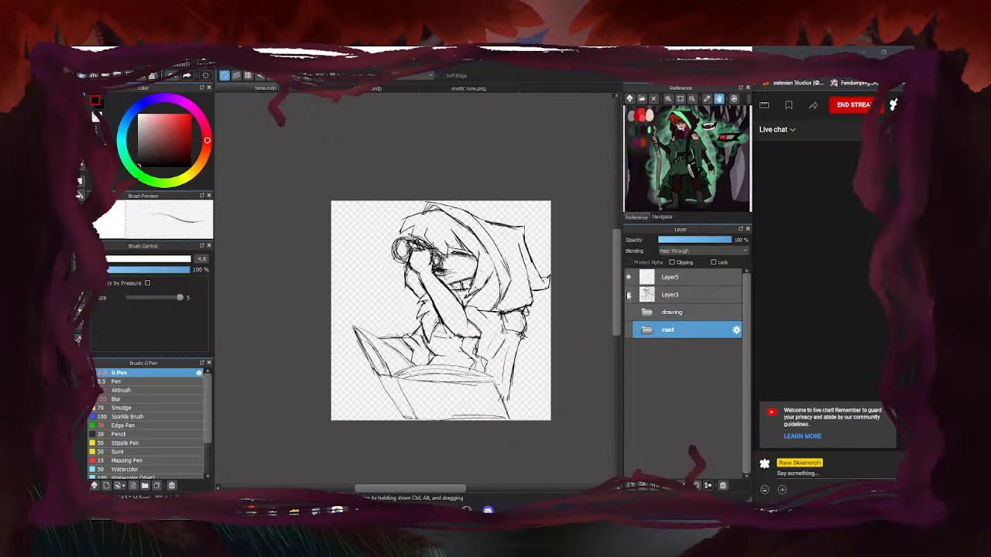
left_click(643, 295)
scroll(473, 271, "up", 4)
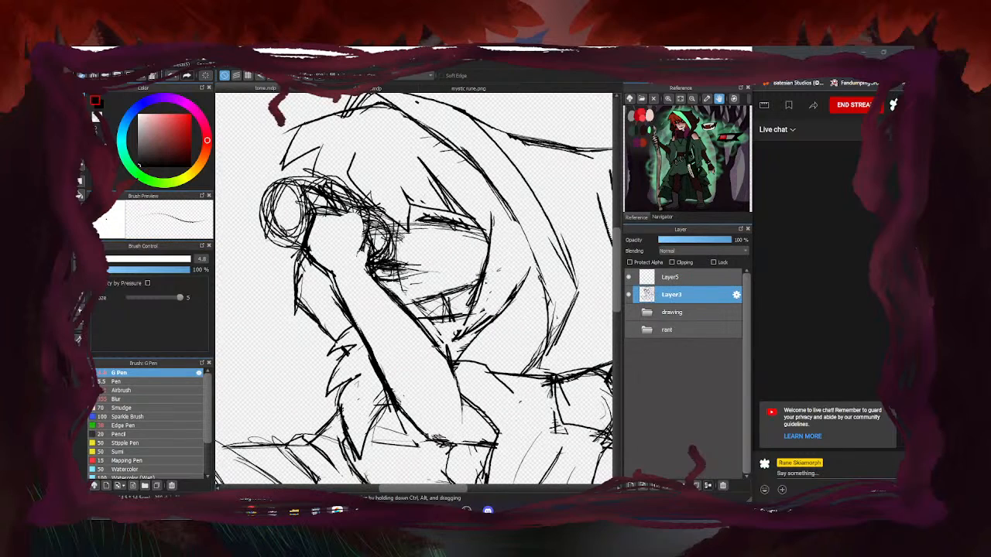
scroll(546, 325, "down", 4)
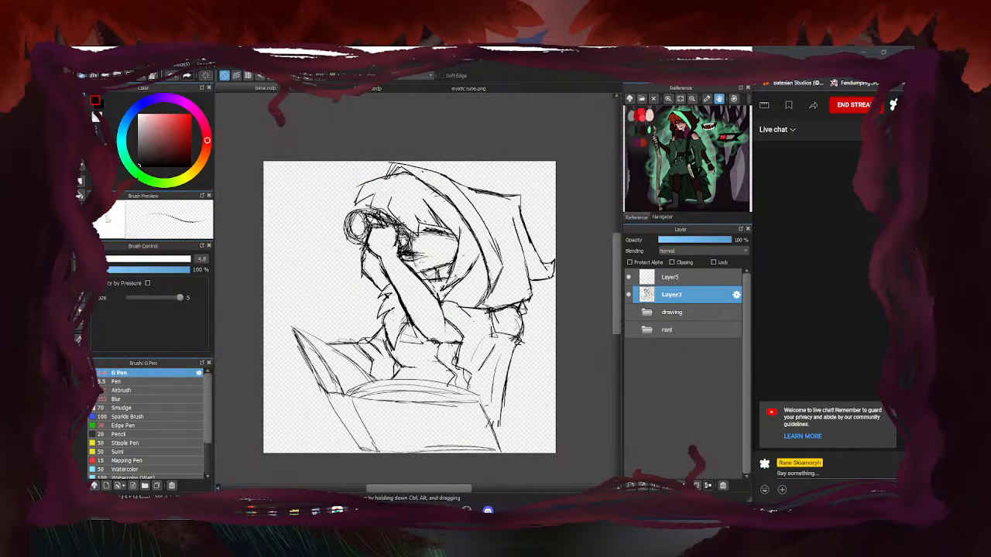
Nudge the Layer3 sketch slightly left and fit the whole canvas in the Navigator
left_click(82, 166)
left_click_drag(421, 395, 409, 394)
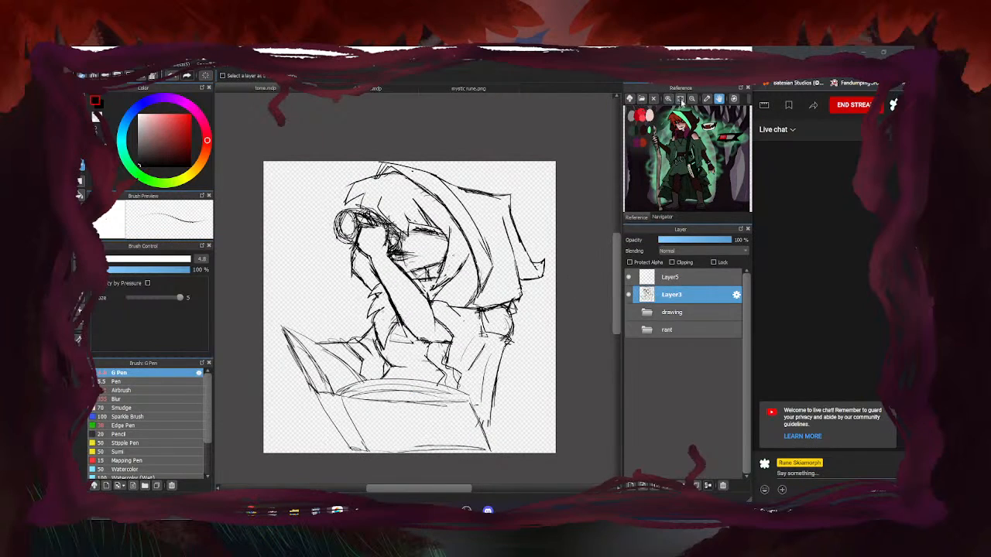
left_click(662, 217)
left_click(655, 98)
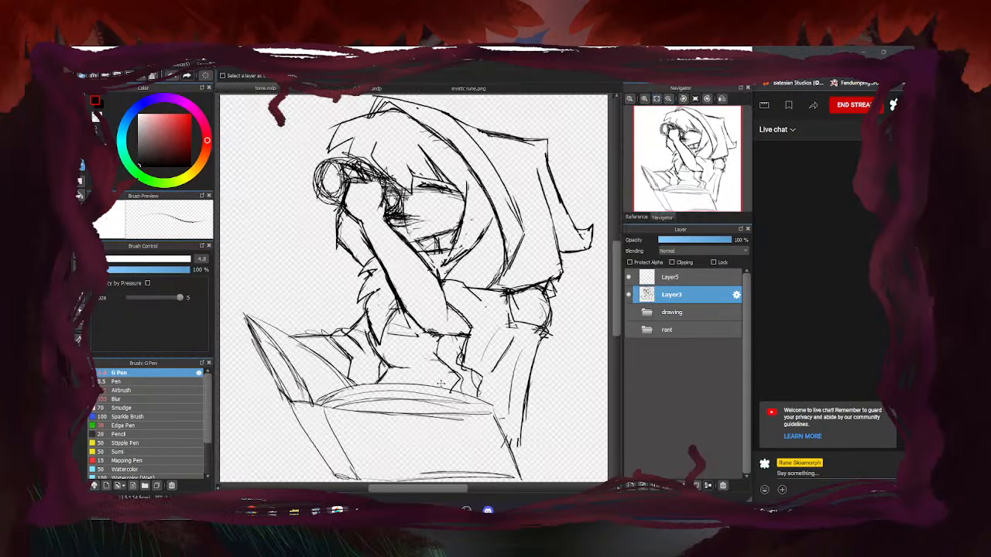
Shift the sketch a few pixels left and erase overlapping hair lines and a stray dot
left_click_drag(442, 384, 438, 384)
scroll(467, 281, "down", 1)
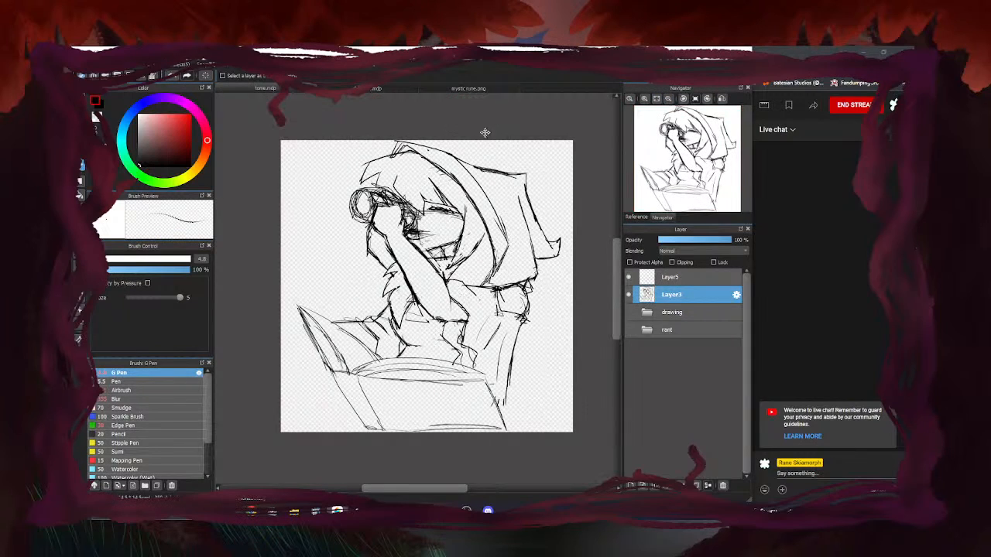
scroll(394, 151, "up", 3)
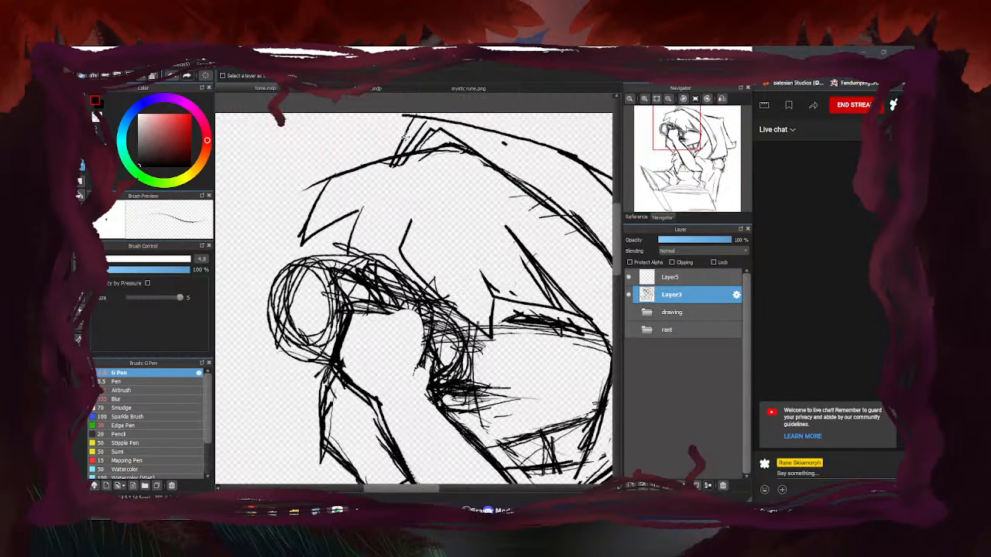
key("e")
mouse_move(400, 115)
left_mouse_down()
mouse_move(425, 126)
mouse_move(429, 117)
mouse_move(397, 165)
left_mouse_up()
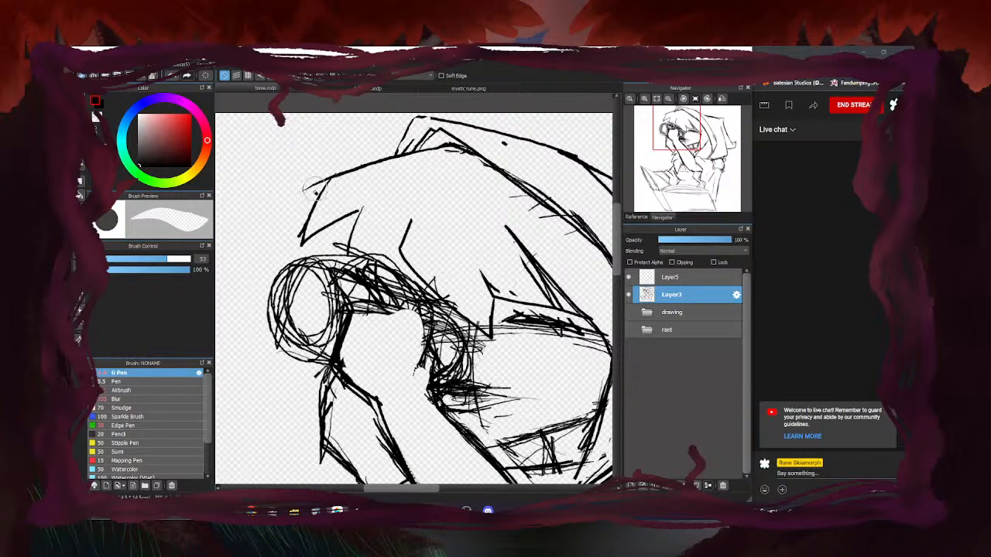
scroll(480, 151, "down", 2)
left_click(424, 204)
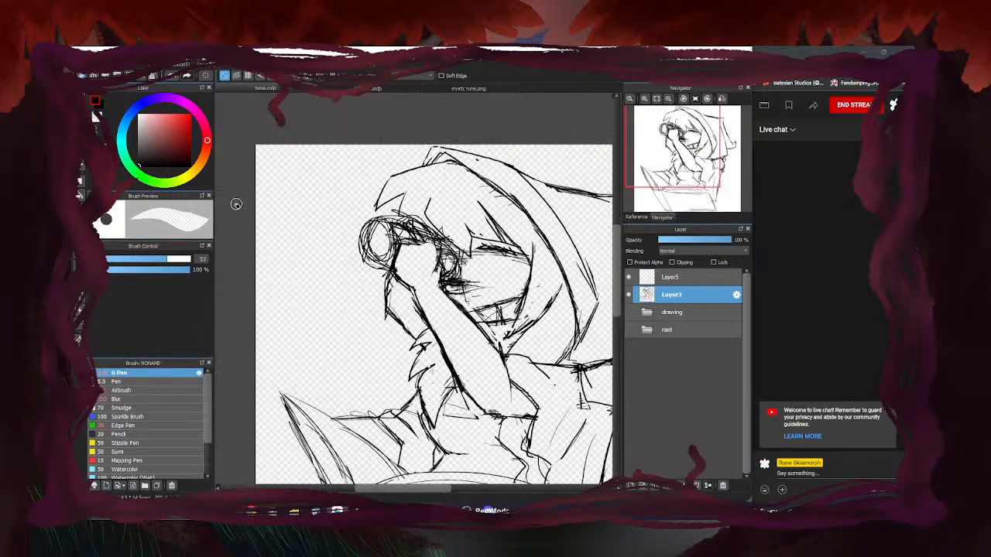
Redraw and trim the hair strands, thickening the side strand and face-edge line
left_click(81, 103)
scroll(345, 228, "down", 2)
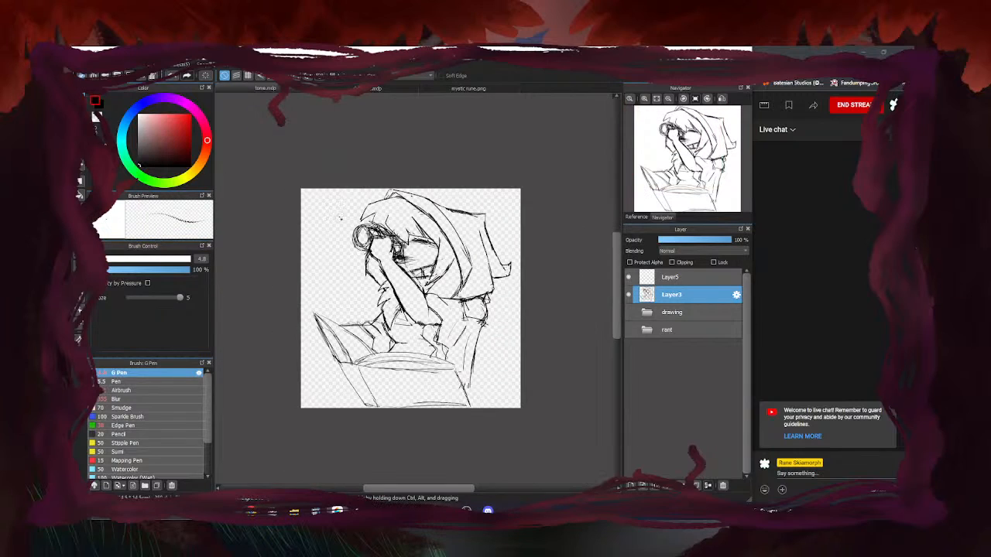
scroll(405, 228, "up", 4)
mouse_move(382, 203)
left_mouse_down()
mouse_move(419, 250)
mouse_move(459, 259)
left_mouse_up()
left_click_drag(429, 181, 485, 265)
key("e")
left_click_drag(420, 230, 383, 203)
left_click_drag(463, 235, 430, 181)
key("b")
mouse_move(488, 259)
left_mouse_down()
mouse_move(452, 204)
mouse_move(528, 300)
left_mouse_up()
mouse_move(489, 233)
left_mouse_down()
mouse_move(524, 321)
mouse_move(515, 346)
left_mouse_up()
left_click_drag(547, 268, 519, 355)
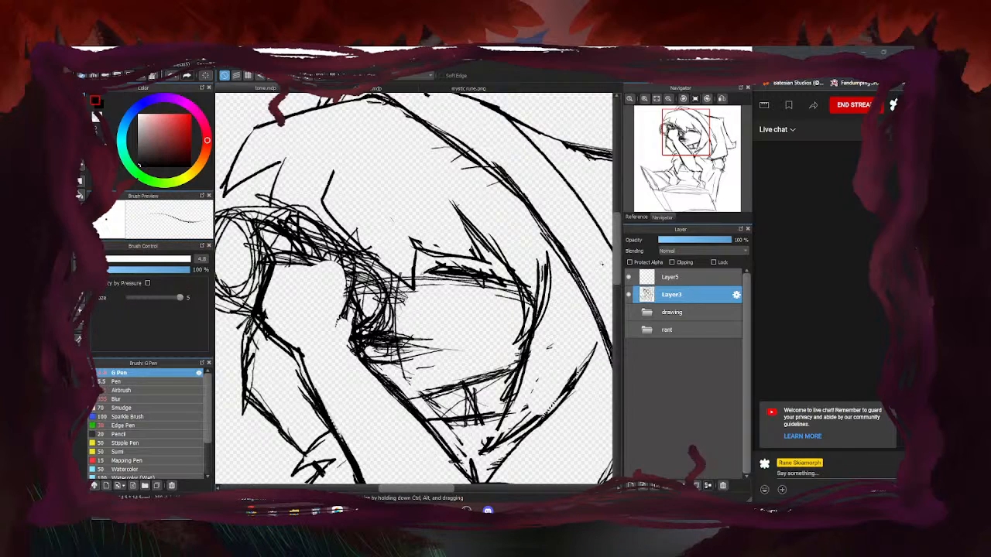
Trim stroke edges along the right face edge, hair strand and hood
key("e")
mouse_move(542, 317)
left_mouse_down()
mouse_move(532, 257)
mouse_move(538, 307)
mouse_move(505, 242)
left_mouse_up()
left_click_drag(536, 284, 413, 149)
left_click_drag(477, 186, 415, 125)
scroll(432, 186, "down", 4)
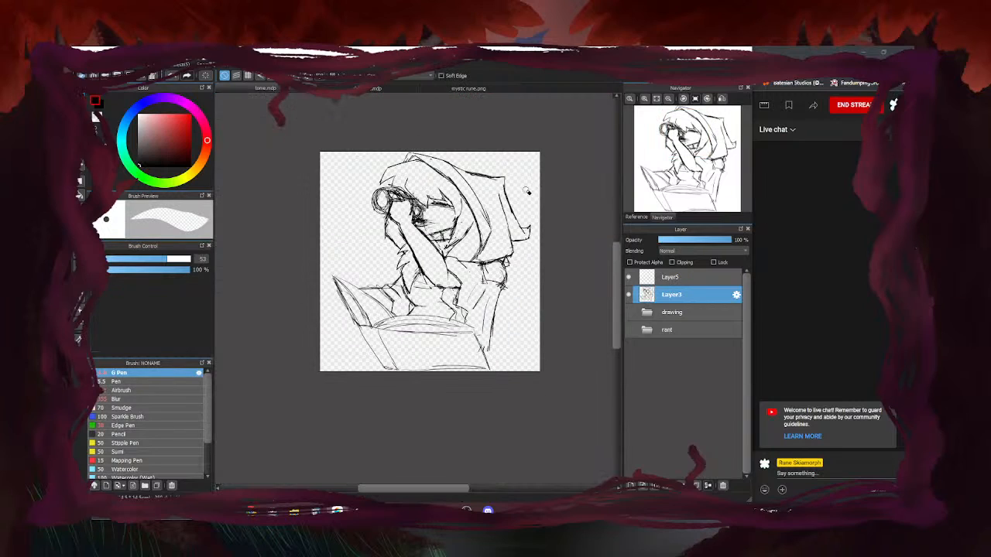
key("b")
scroll(423, 209, "up", 4)
Thicken the closed eye's upper lash line and add strokes at its outer corner
mouse_move(477, 195)
left_mouse_down()
mouse_move(434, 202)
mouse_move(475, 191)
mouse_move(533, 209)
mouse_move(452, 186)
mouse_move(585, 185)
left_mouse_up()
mouse_move(529, 206)
left_mouse_down()
mouse_move(586, 187)
mouse_move(536, 234)
left_mouse_up()
left_click_drag(495, 203, 542, 219)
mouse_move(527, 197)
left_mouse_down()
mouse_move(581, 188)
mouse_move(470, 182)
left_mouse_up()
mouse_move(463, 179)
left_mouse_down()
mouse_move(517, 189)
mouse_move(444, 182)
mouse_move(577, 194)
left_mouse_up()
mouse_move(551, 197)
left_mouse_down()
mouse_move(510, 199)
mouse_move(541, 199)
mouse_move(547, 222)
left_mouse_up()
left_click_drag(528, 207, 553, 225)
Add weight to the closed eye's lower lash line
scroll(439, 203, "down", 3)
scroll(465, 205, "up", 4)
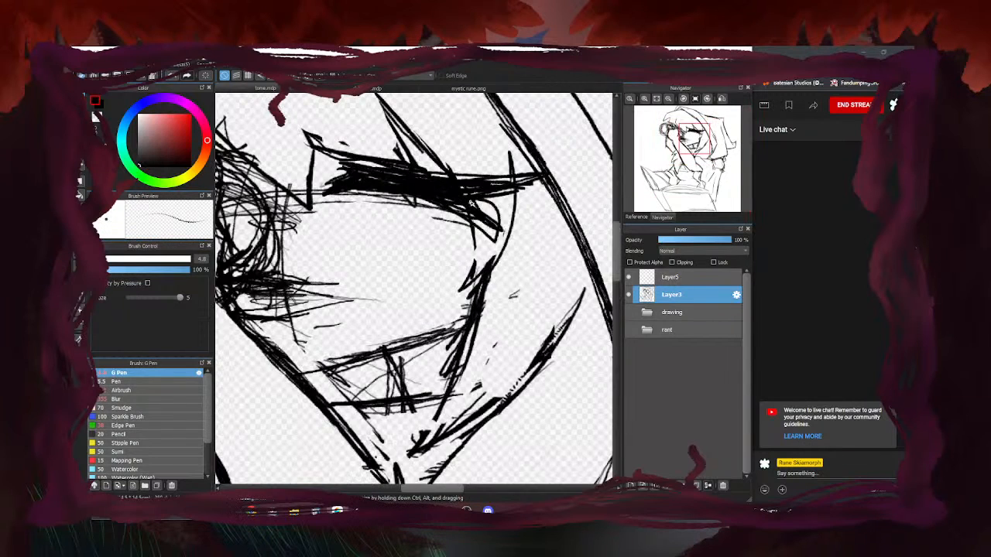
scroll(465, 205, "down", 1)
mouse_move(431, 198)
left_mouse_down()
mouse_move(367, 203)
mouse_move(431, 213)
left_mouse_up()
left_click_drag(383, 200, 443, 210)
scroll(400, 213, "down", 3)
scroll(392, 264, "down", 4)
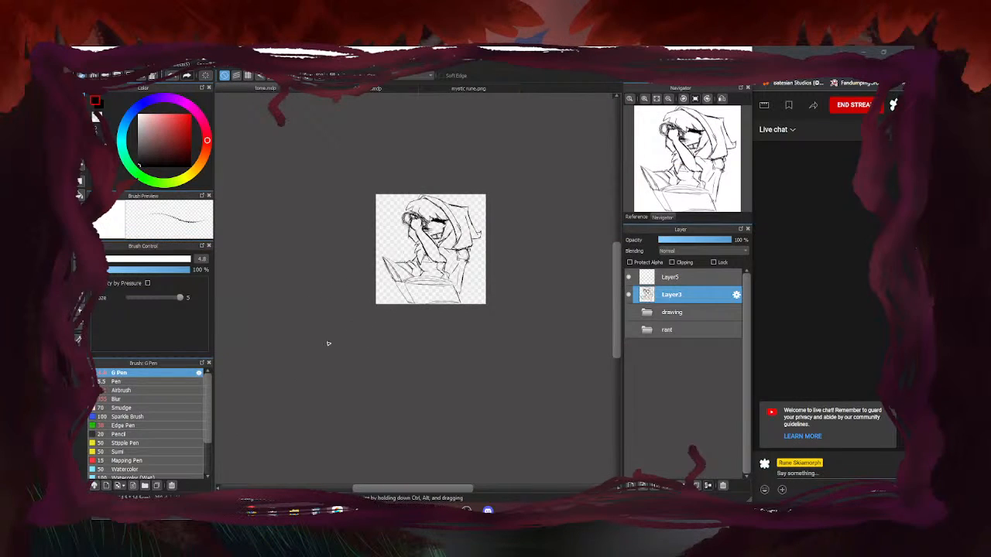
Erase stray lines near the book and darken the line between arm and book
scroll(400, 249, "up", 4)
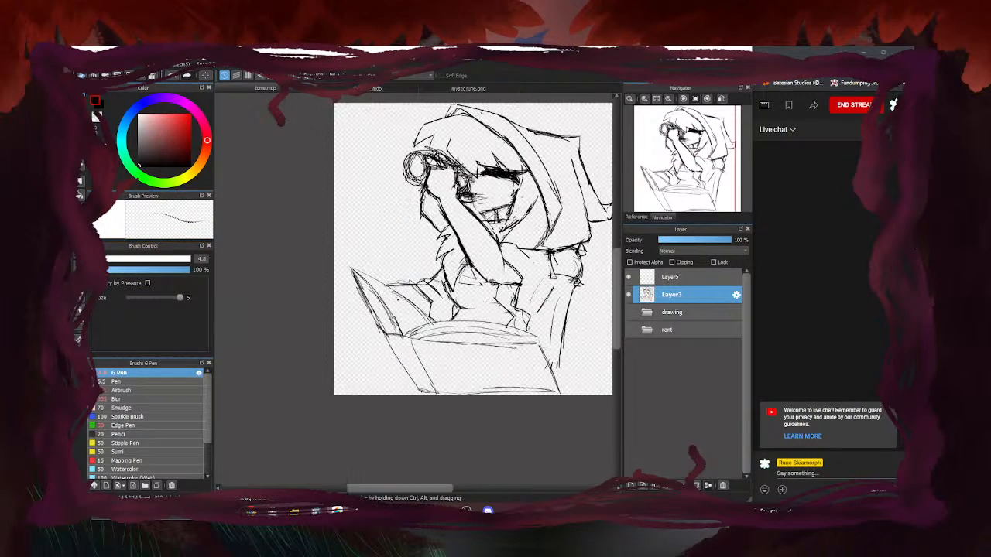
scroll(418, 282, "up", 4)
left_click_drag(431, 284, 419, 277)
key("b")
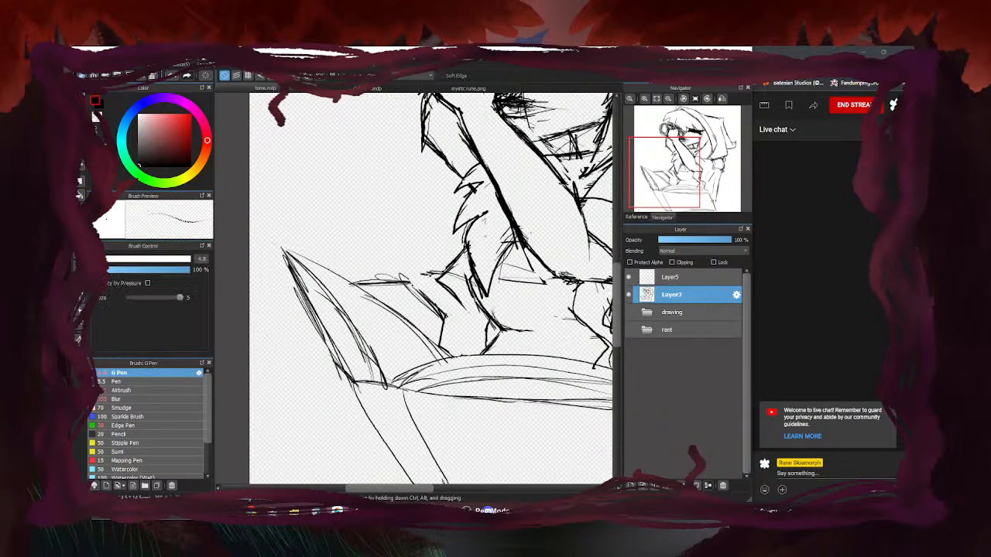
mouse_move(410, 280)
left_mouse_down()
mouse_move(446, 315)
mouse_move(428, 337)
mouse_move(411, 331)
mouse_move(445, 359)
left_mouse_up()
Redraw a dark line over the erased area beside the book
key("e")
key("b")
left_click_drag(412, 326, 440, 352)
scroll(390, 293, "down", 5)
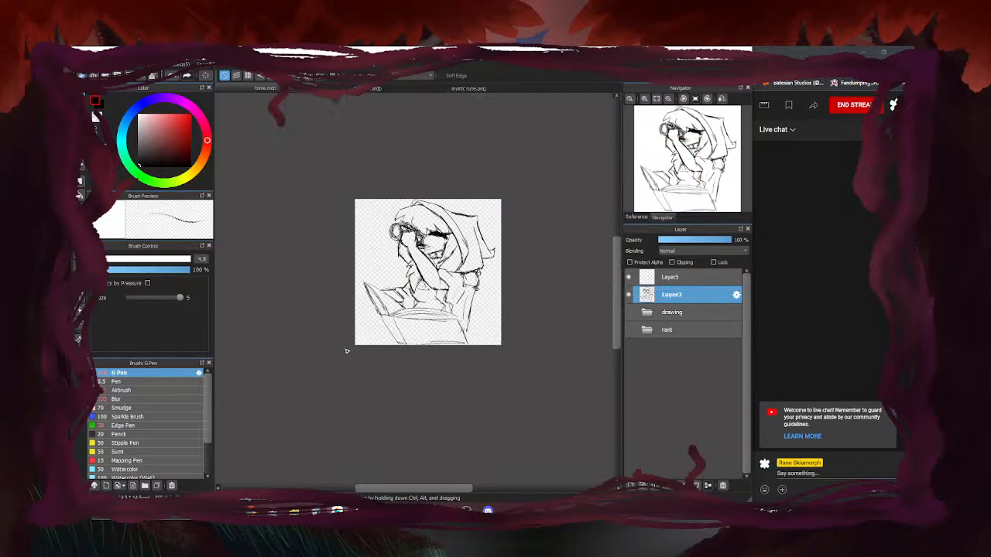
scroll(419, 333, "up", 5)
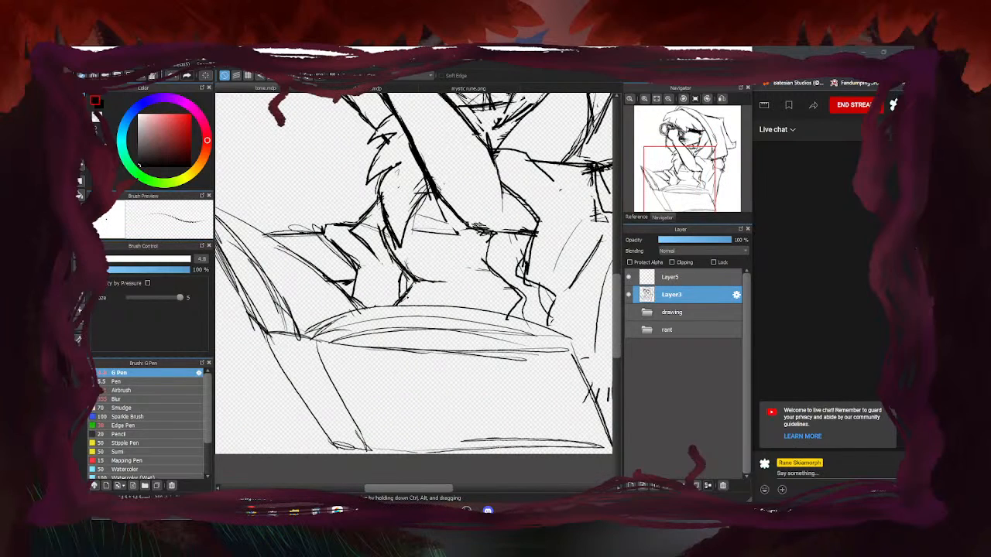
key("e")
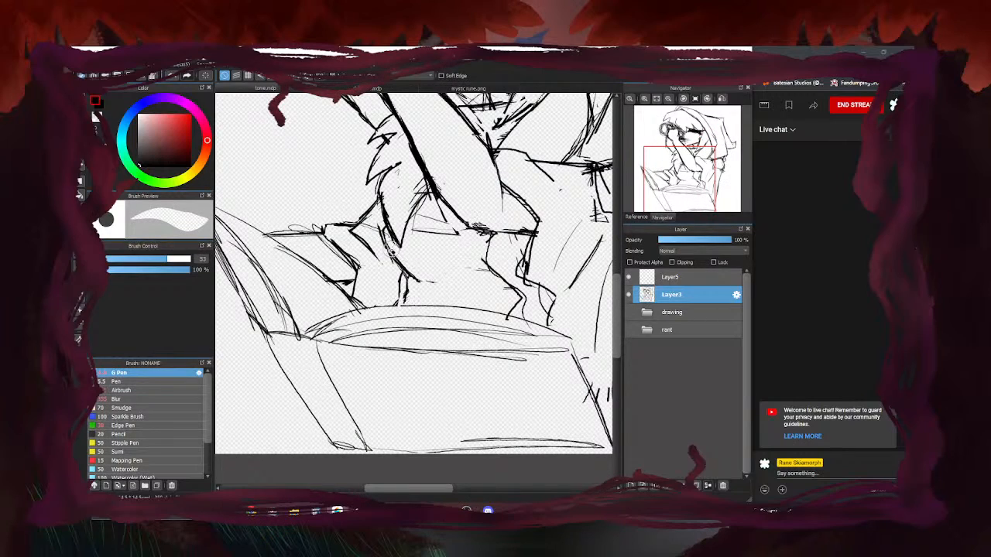
key("b")
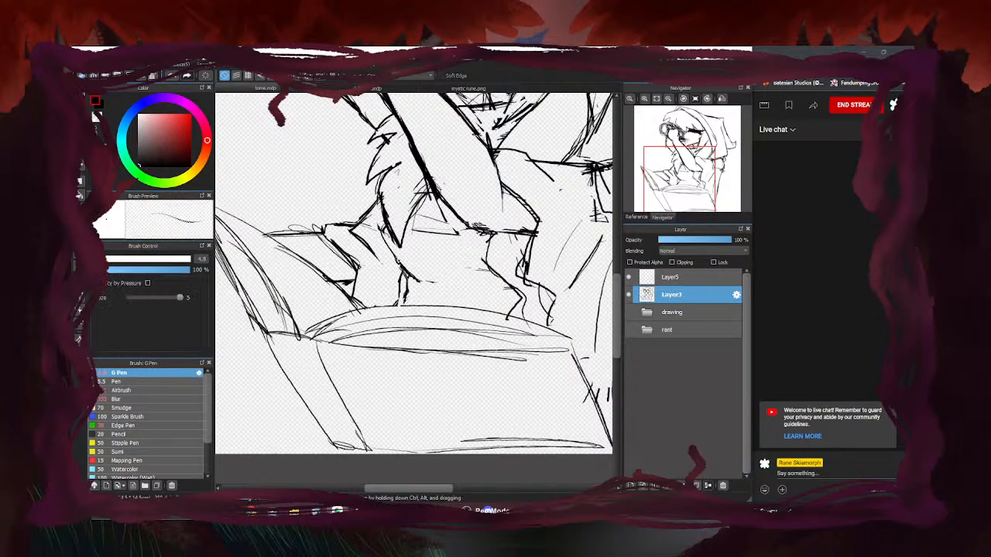
scroll(376, 268, "down", 4)
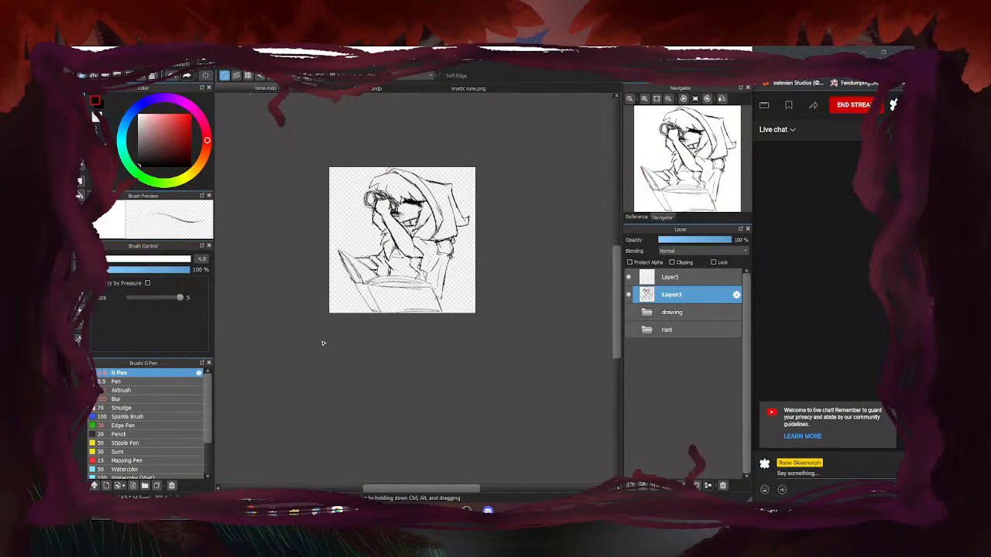
scroll(393, 275, "up", 3)
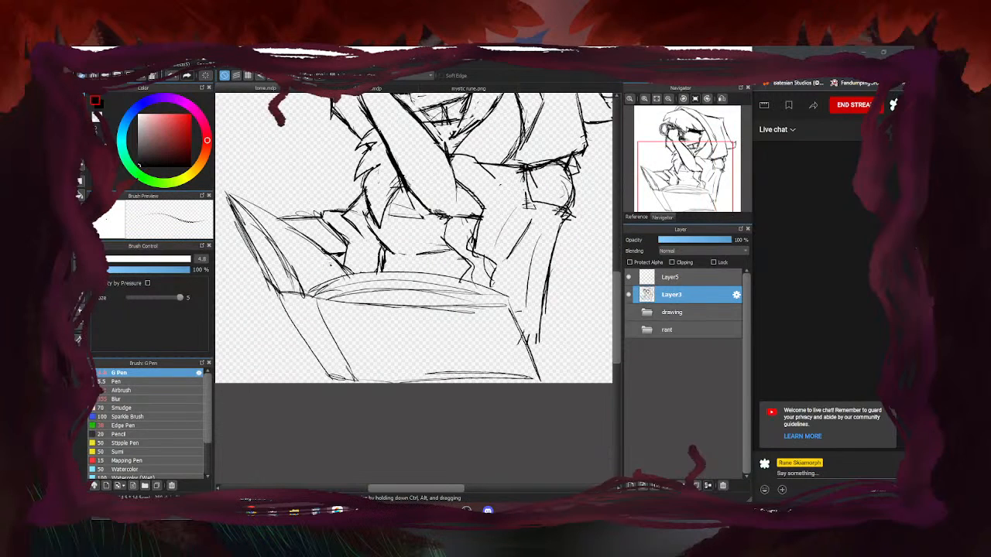
scroll(415, 237, "down", 3)
scroll(398, 189, "up", 3)
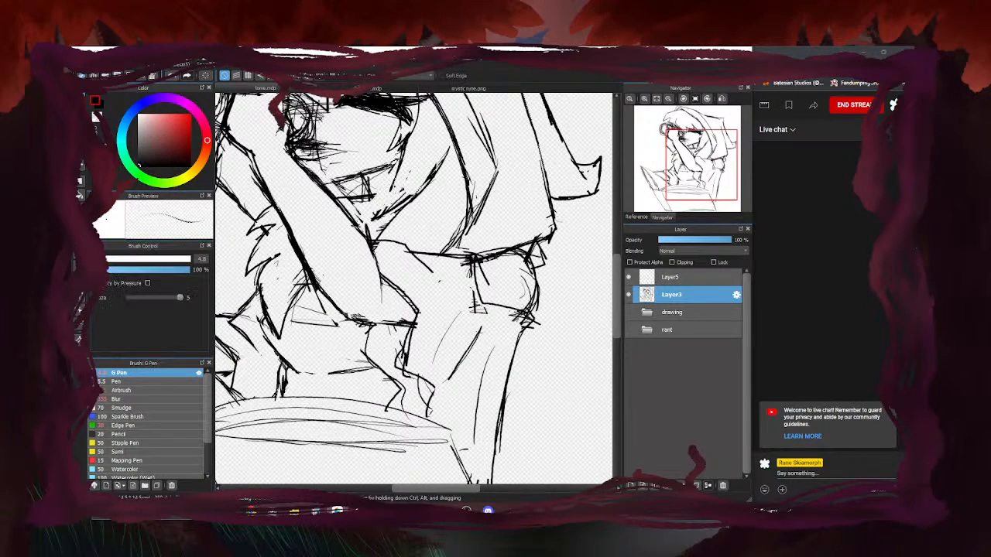
Darken the mouth and chin outlines, then switch to the other sketch document
left_click_drag(423, 186, 391, 207)
left_click_drag(380, 168, 408, 158)
left_click_drag(349, 177, 328, 191)
left_click_drag(394, 193, 345, 198)
scroll(413, 252, "down", 3)
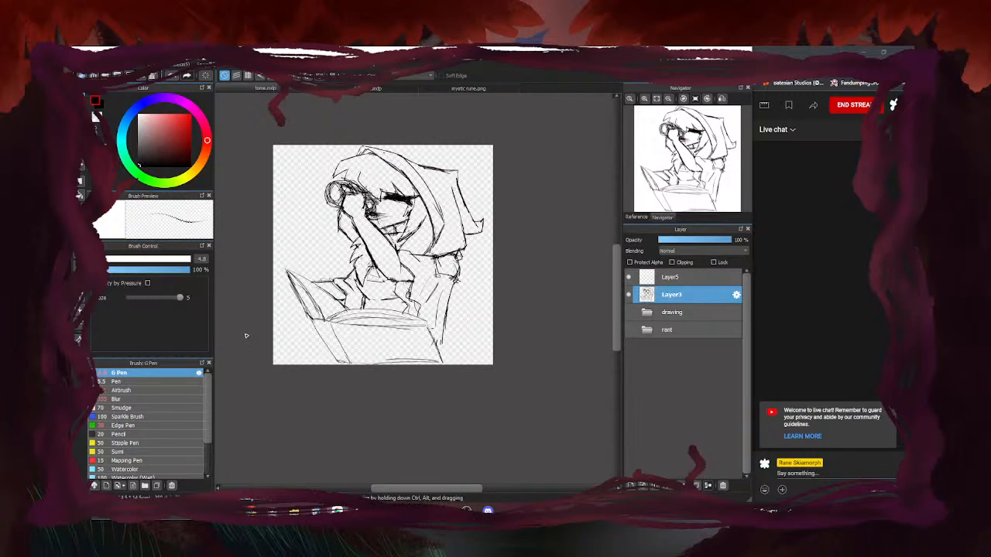
left_click(364, 88)
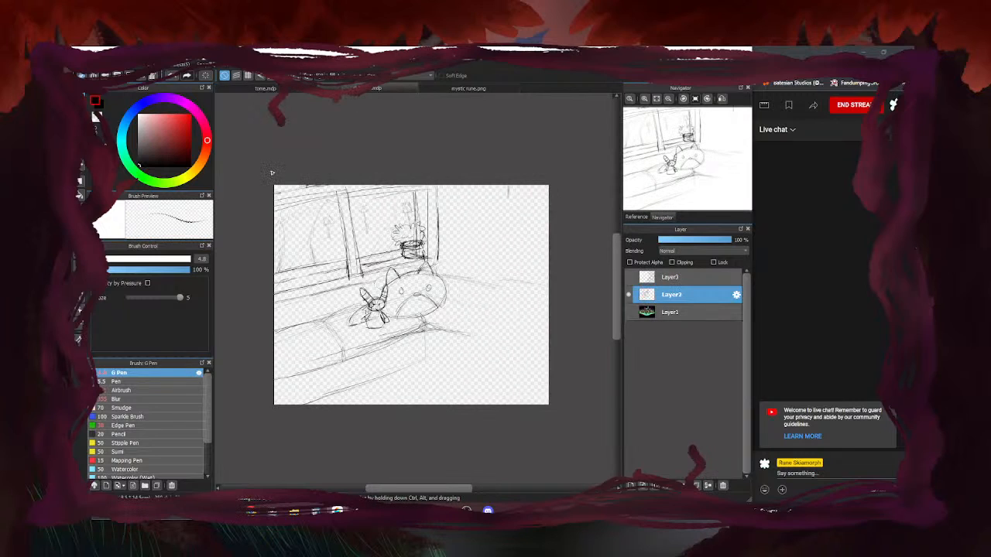
Return to the window-scene document and test visibility of Layer1, Layer2 and Layer3
left_click(305, 88)
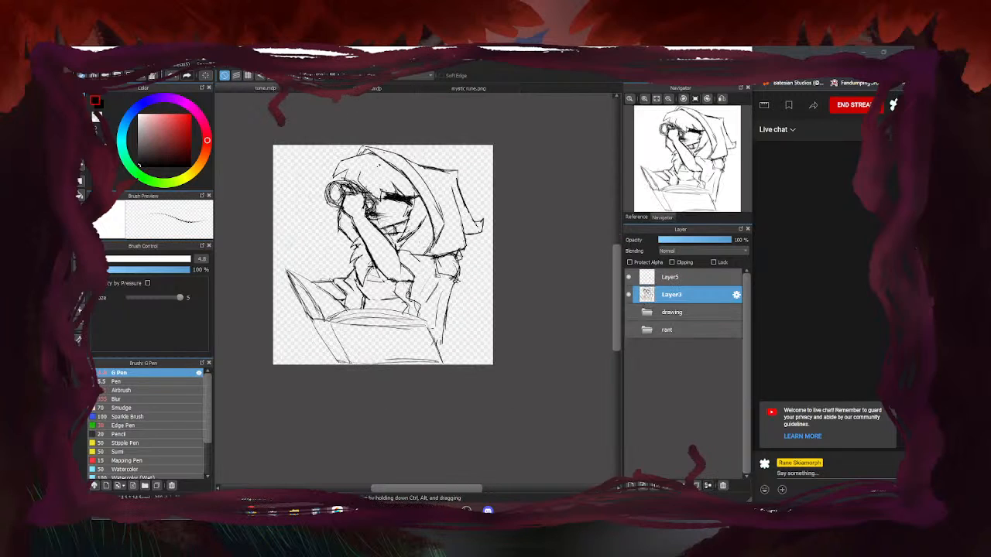
left_click(345, 87)
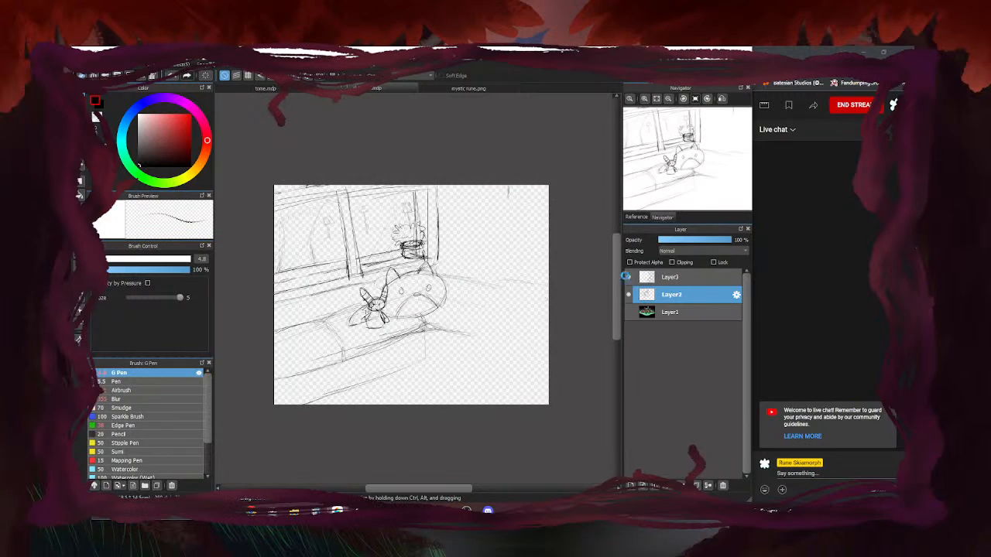
left_click(628, 277)
left_click(628, 312)
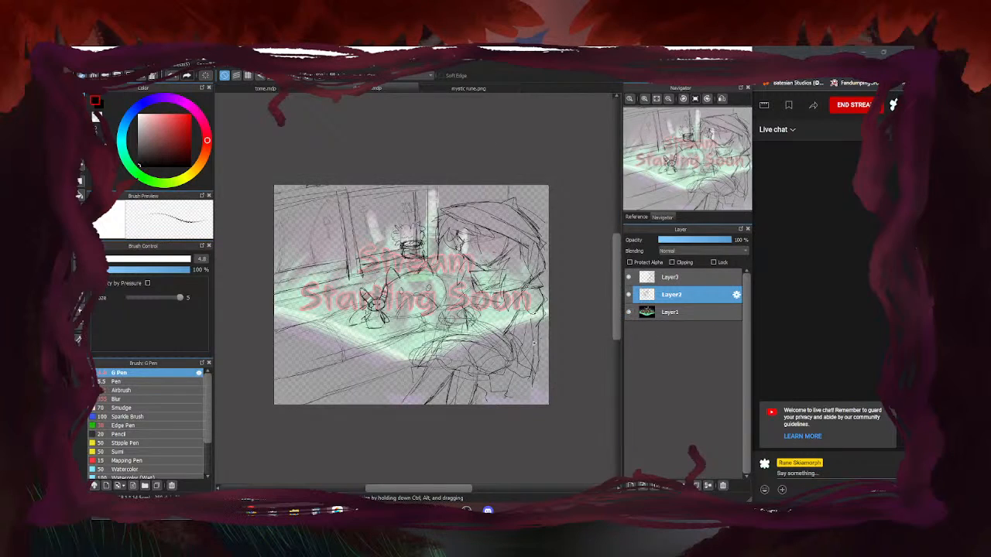
left_click(628, 294)
left_click(628, 277)
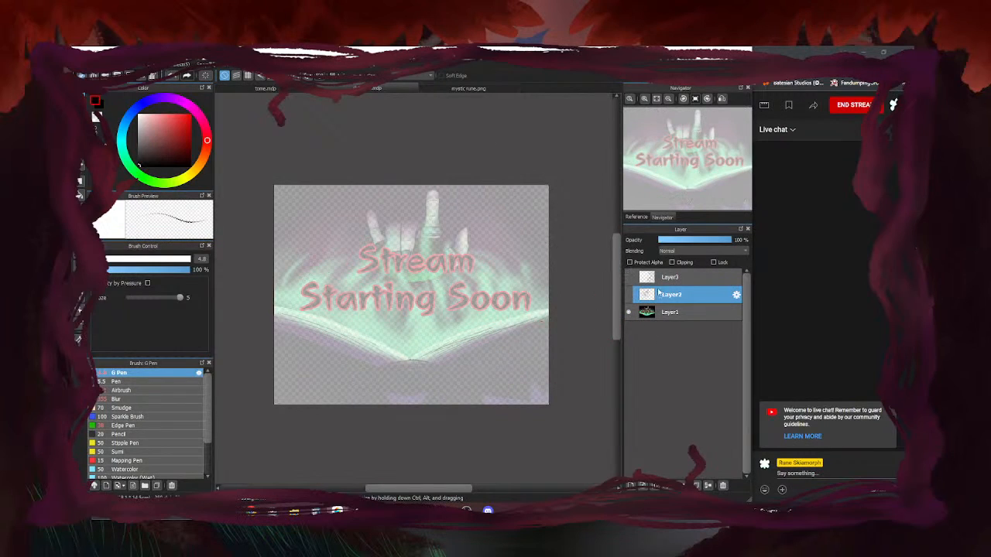
Keep Layer2 and Layer3 visible, hide the Stream Starting Soon image, and select Layer3
left_click(628, 294)
left_click(628, 277)
left_click(628, 312)
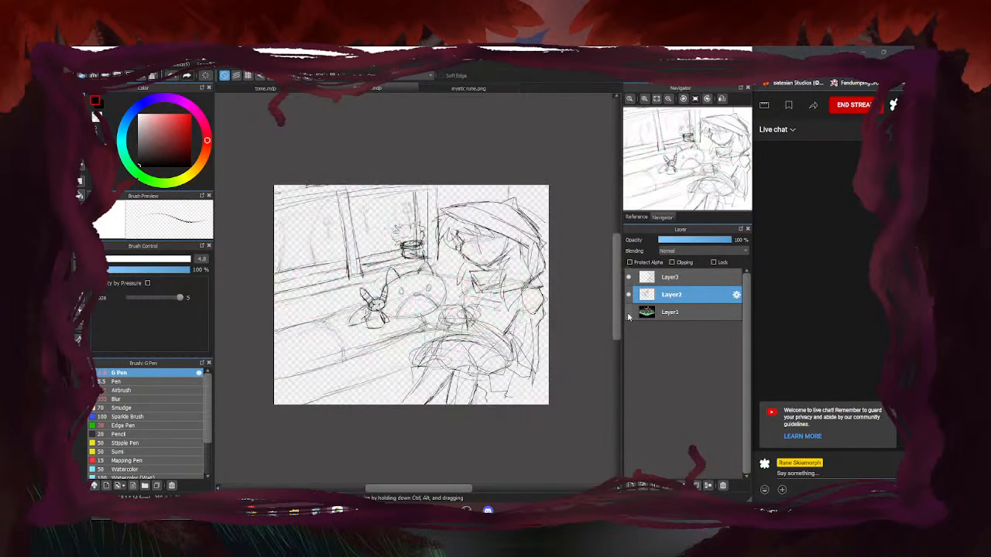
scroll(416, 363, "up", 2)
left_click(670, 277)
left_click(628, 277)
left_click(628, 277)
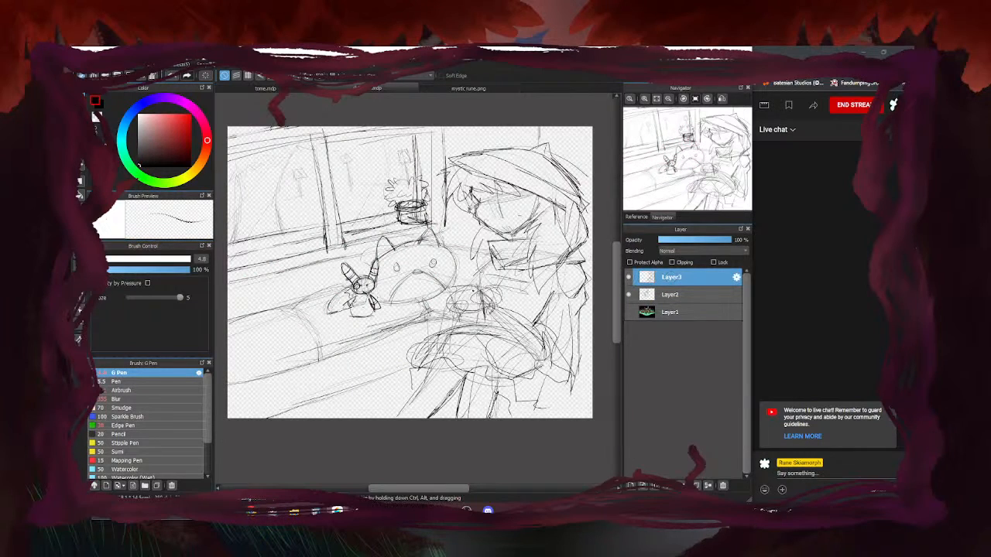
Ink bold arm, left-side and body lines on the small long-eared creature
scroll(476, 300, "down", 2)
scroll(445, 282, "up", 1)
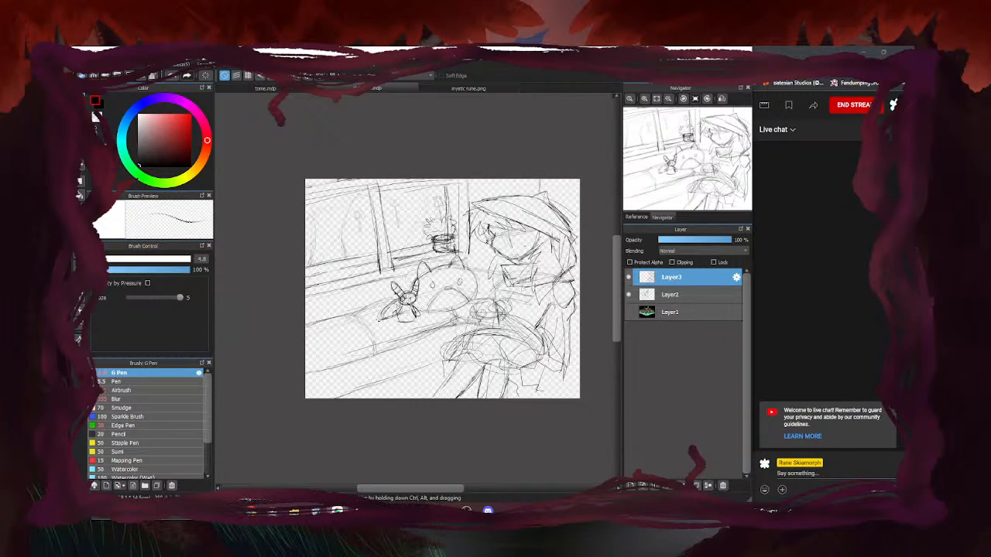
scroll(498, 234, "up", 4)
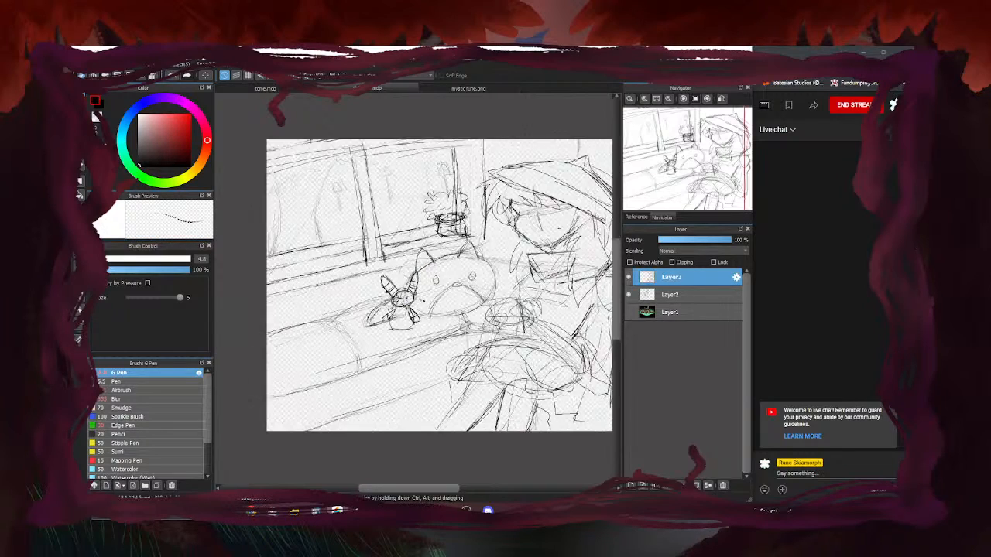
scroll(498, 235, "down", 2)
scroll(403, 283, "up", 4)
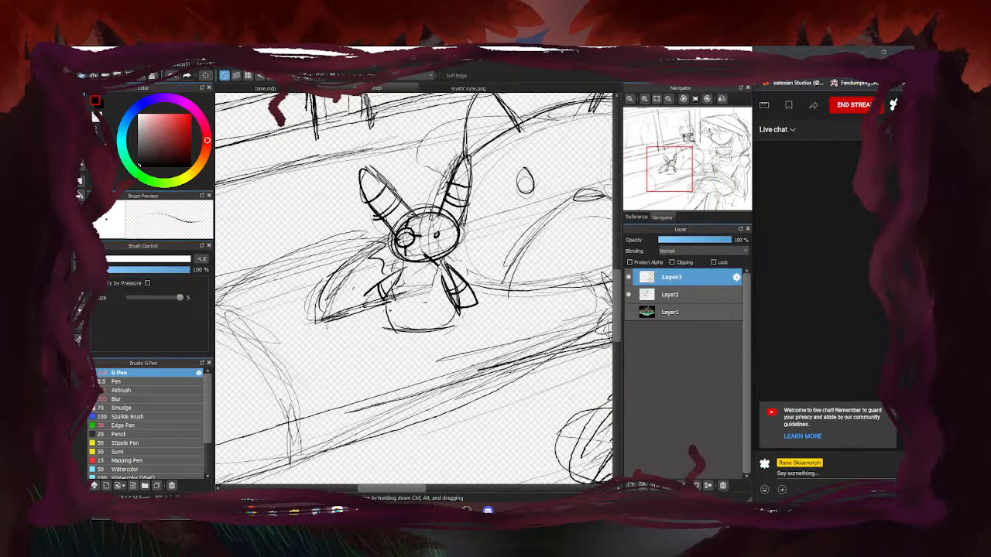
mouse_move(411, 257)
left_mouse_down()
mouse_move(359, 294)
mouse_move(382, 336)
left_mouse_up()
left_click_drag(380, 334, 407, 271)
mouse_move(377, 336)
left_mouse_down()
mouse_move(396, 370)
mouse_move(443, 371)
left_mouse_up()
scroll(393, 305, "down", 3)
scroll(403, 268, "up", 4)
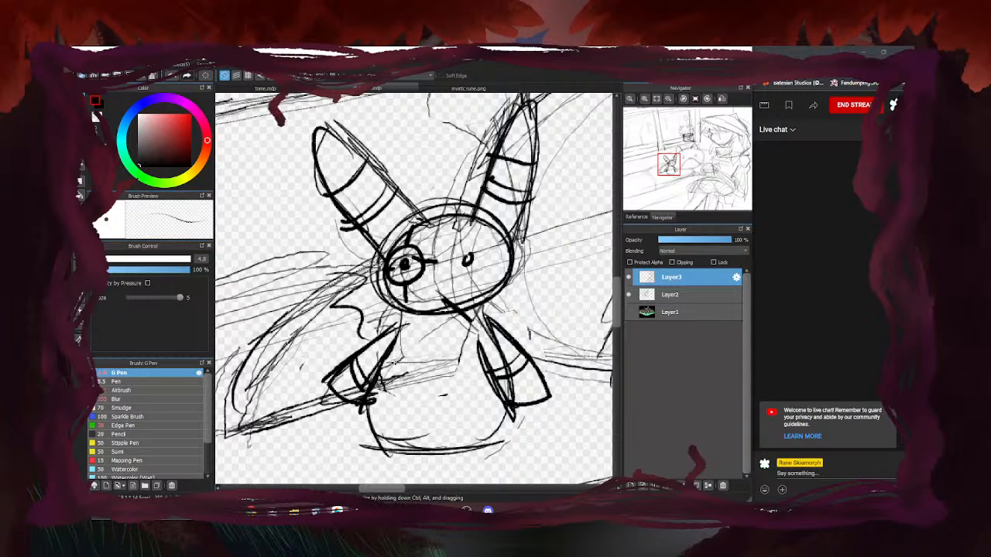
scroll(460, 313, "down", 5)
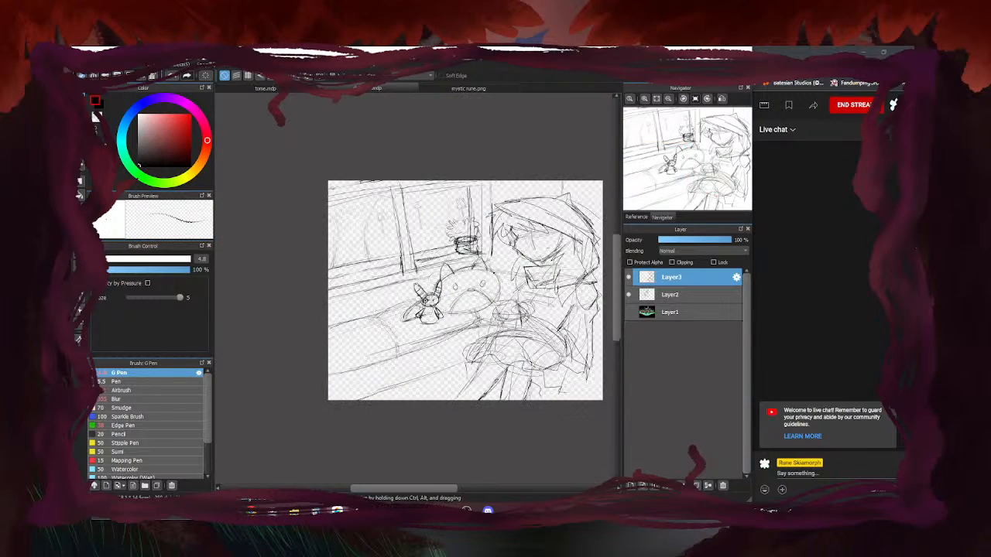
Undo the stray strokes near the face and on the left, toggling Layer2/Layer3 visibility to check
mouse_move(493, 264)
left_mouse_down()
mouse_move(523, 272)
mouse_move(526, 264)
left_mouse_up()
left_click(629, 277)
left_click(629, 277)
key("ctrl+z")
key("ctrl+z")
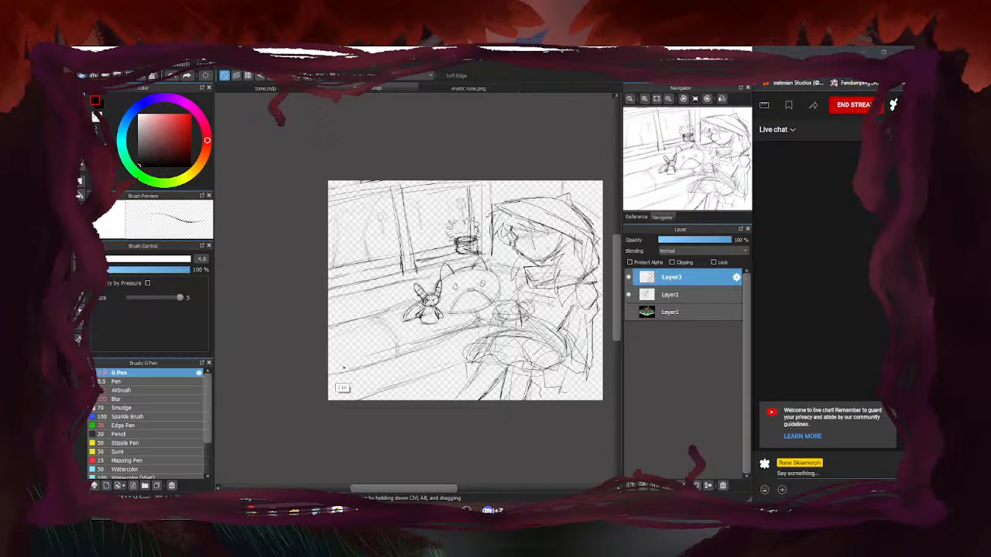
left_click(628, 294)
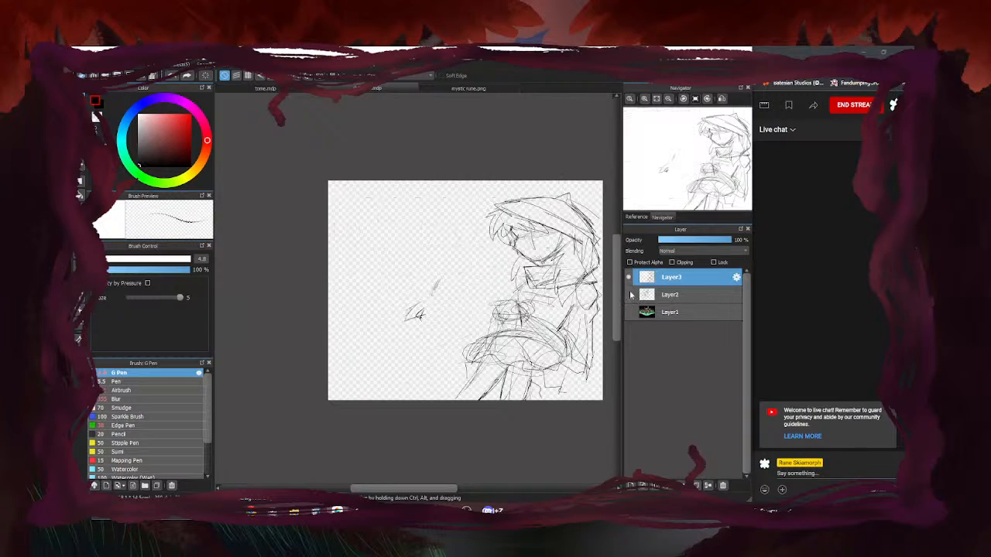
key("ctrl+z")
key("ctrl+z")
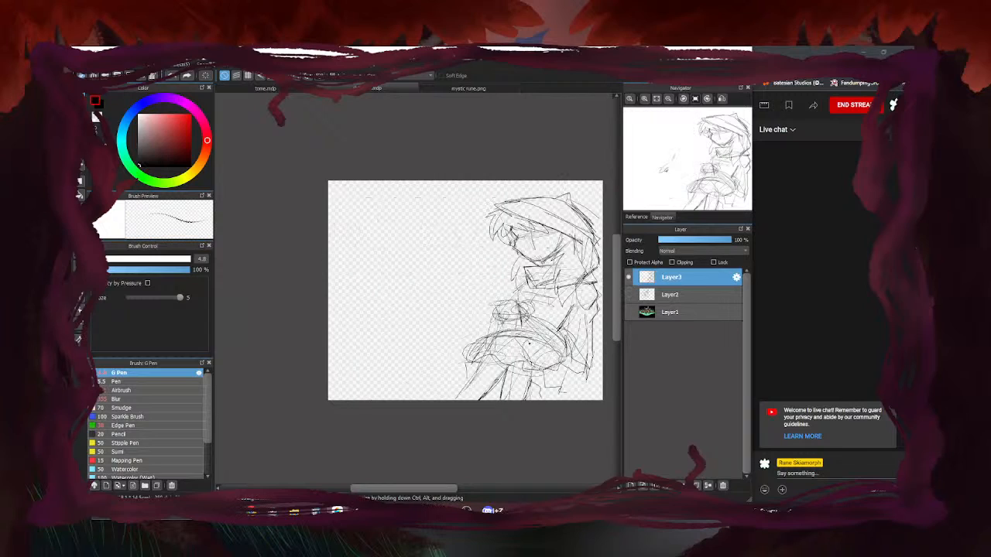
left_click(628, 295)
left_click(629, 277)
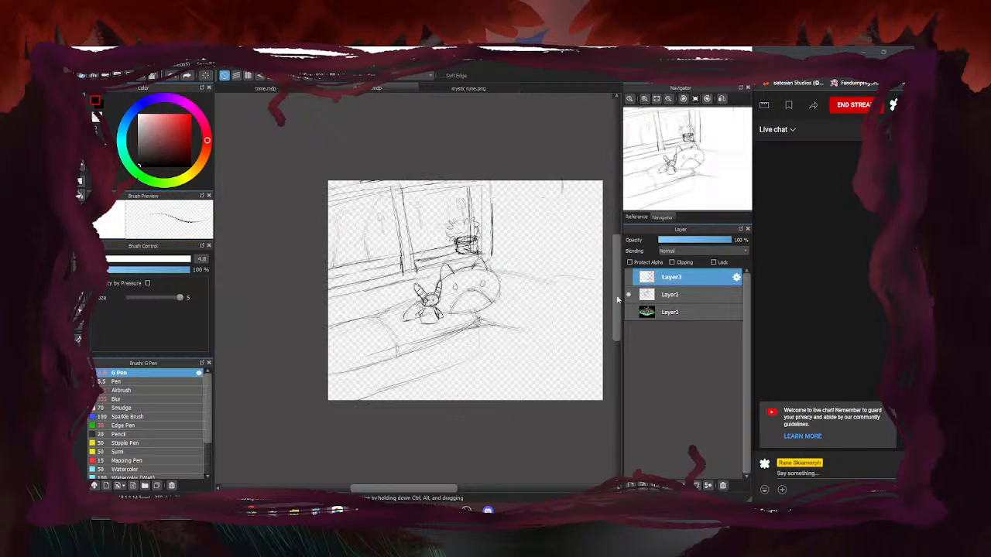
left_click(666, 295)
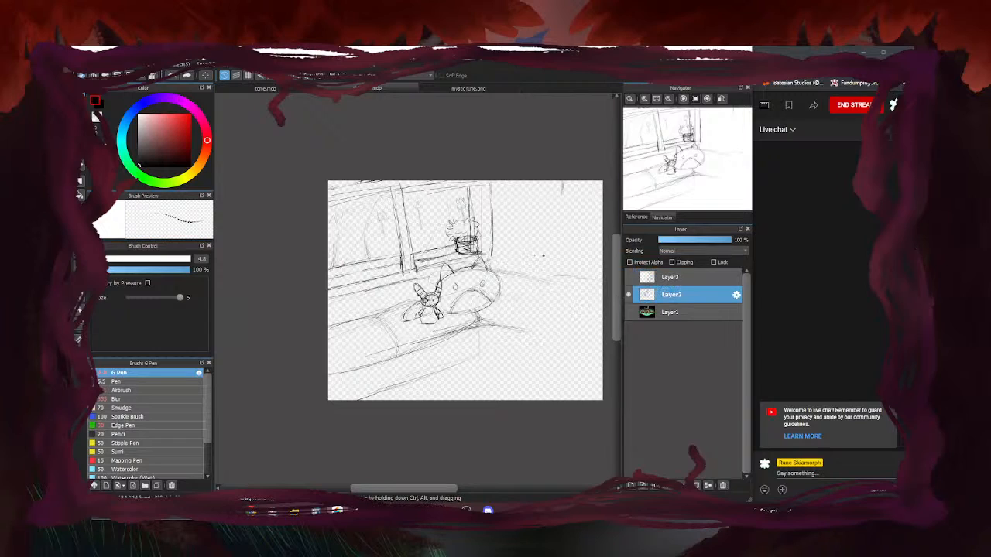
left_click(629, 277)
Draw a short arm outline on Layer2 left of the hooded character
mouse_move(492, 262)
left_mouse_down()
mouse_move(528, 253)
mouse_move(532, 272)
mouse_move(516, 258)
mouse_move(542, 280)
left_mouse_up()
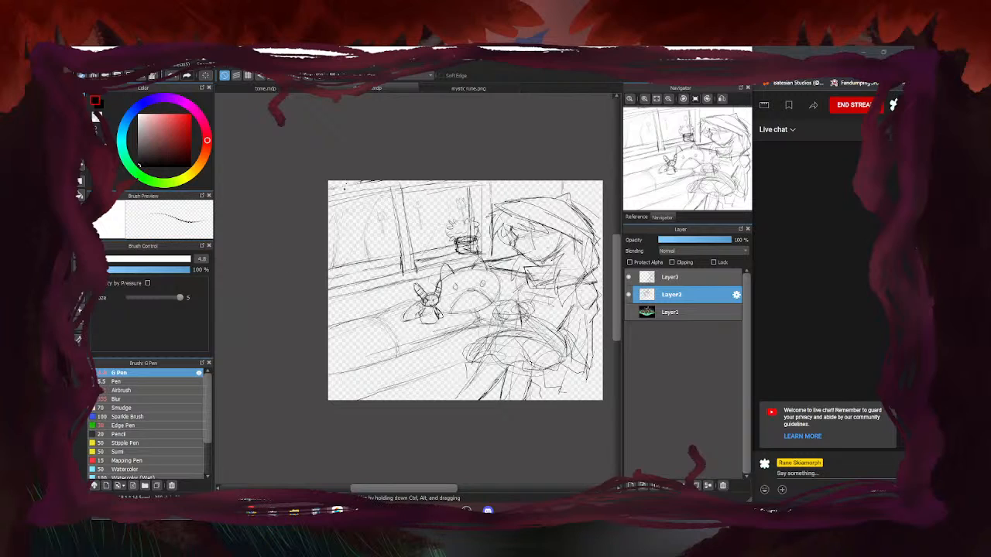
scroll(498, 270, "down", 2)
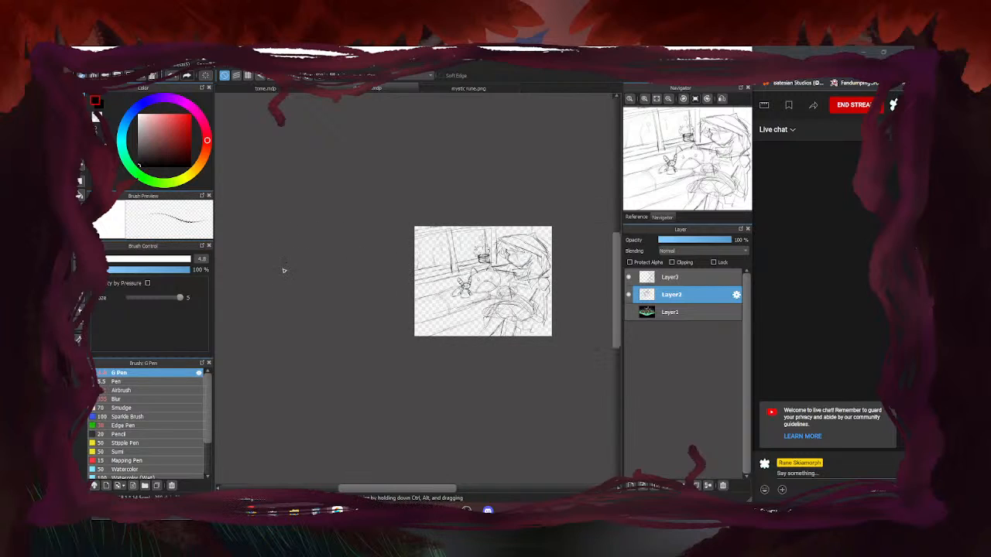
scroll(412, 251, "up", 1)
scroll(424, 255, "up", 2)
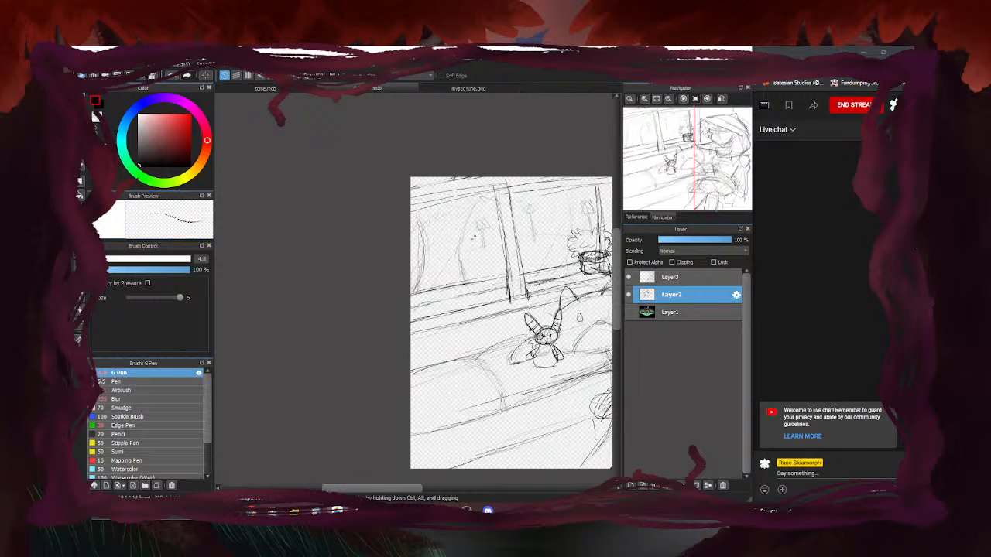
scroll(344, 316, "down", 3)
scroll(375, 320, "up", 2)
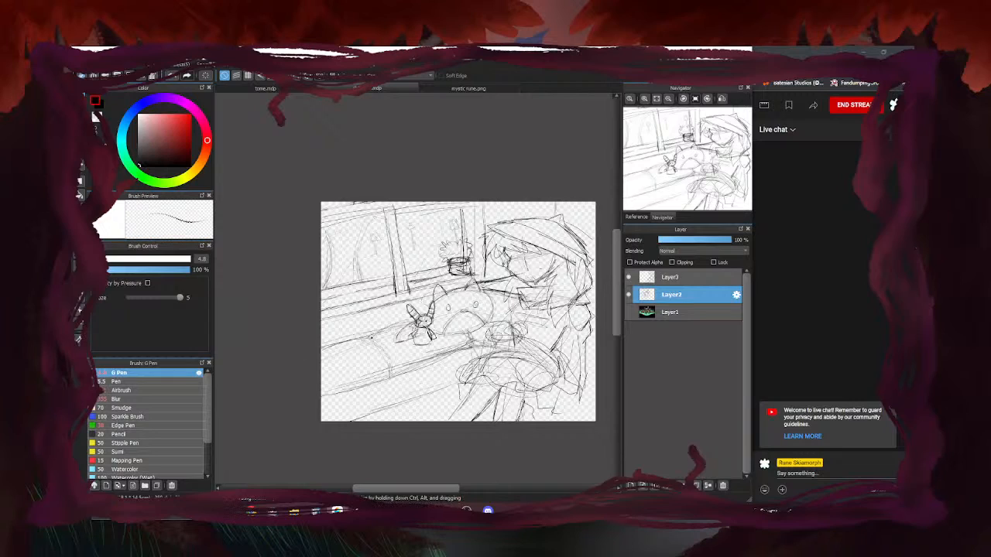
scroll(562, 275, "down", 1)
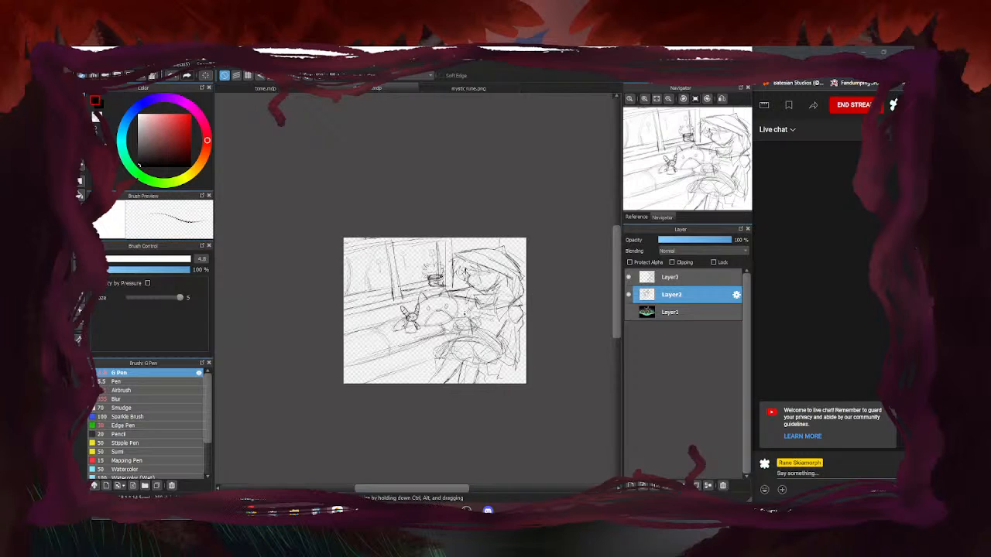
scroll(356, 281, "up", 2)
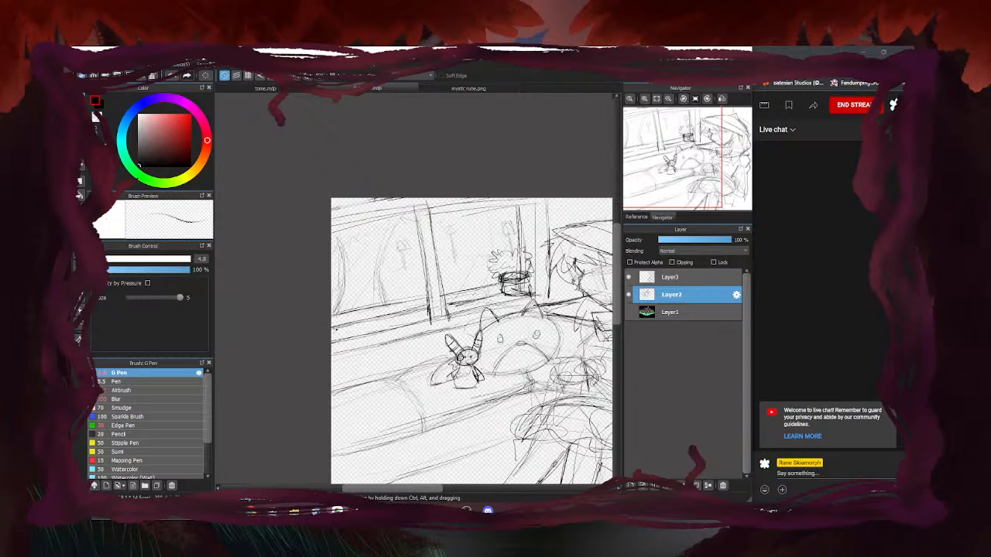
scroll(257, 348, "down", 2)
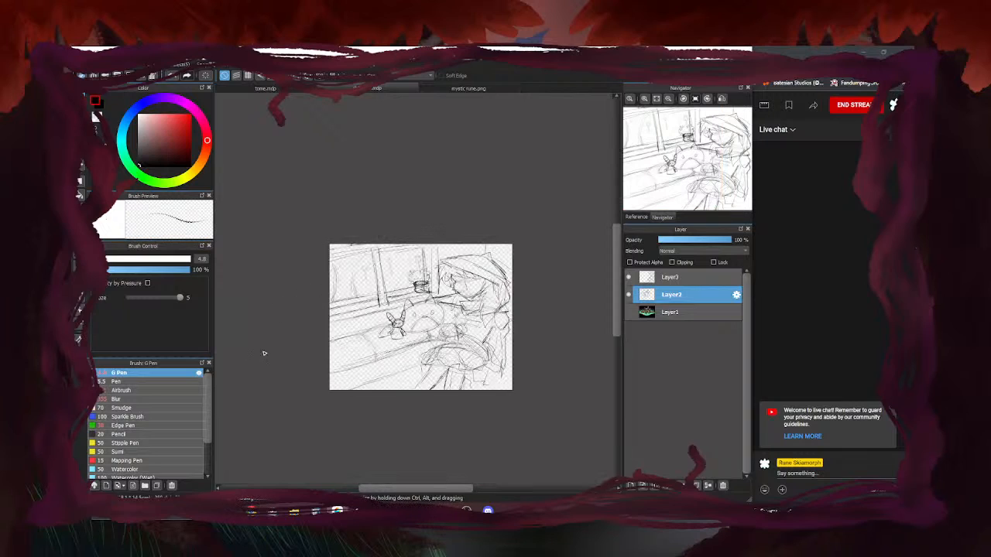
scroll(263, 347, "up", 1)
Select Layer3, the character sketch layer, for drawing
left_click(629, 277)
left_click(629, 277)
left_click(672, 277)
scroll(546, 364, "down", 2)
Ink the pot's left side, right side and bottom with dark G Pen strokes, then switch to tome.mdp
scroll(546, 364, "up", 5)
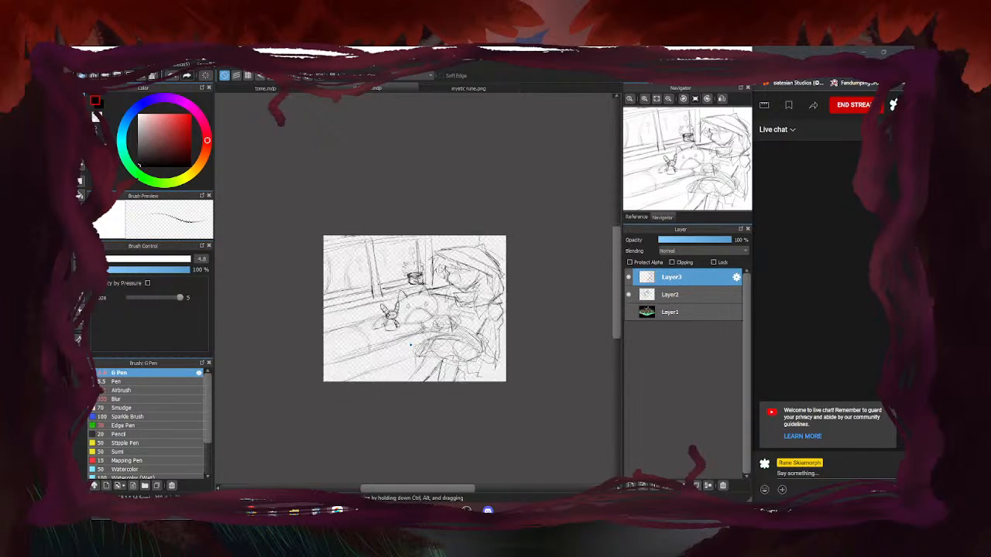
mouse_move(479, 277)
left_mouse_down()
mouse_move(505, 288)
mouse_move(507, 305)
mouse_move(436, 313)
mouse_move(491, 285)
mouse_move(478, 270)
mouse_move(437, 269)
mouse_move(481, 263)
mouse_move(440, 322)
left_mouse_up()
left_click_drag(432, 280, 444, 322)
mouse_move(480, 273)
left_mouse_down()
mouse_move(476, 306)
mouse_move(487, 308)
left_mouse_up()
scroll(409, 294, "down", 4)
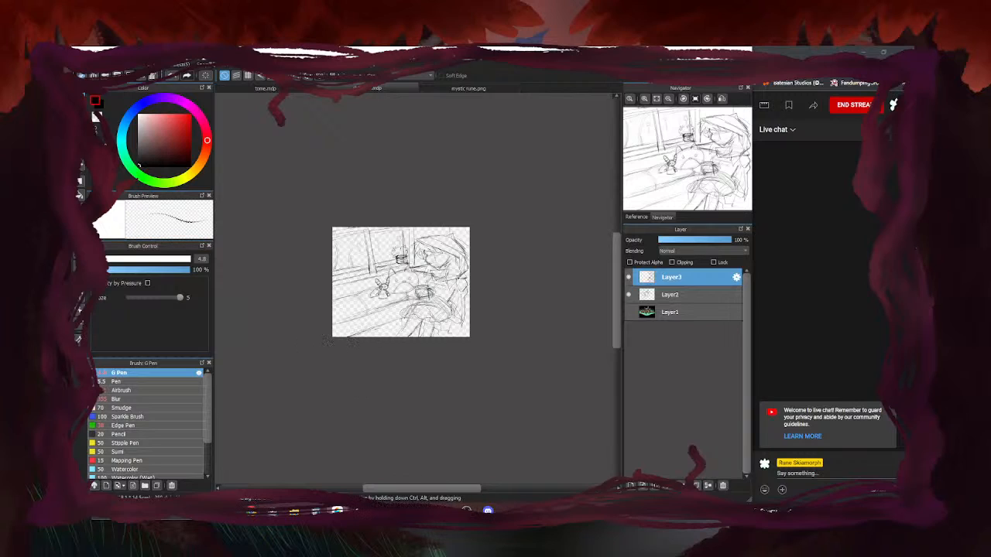
left_click(265, 88)
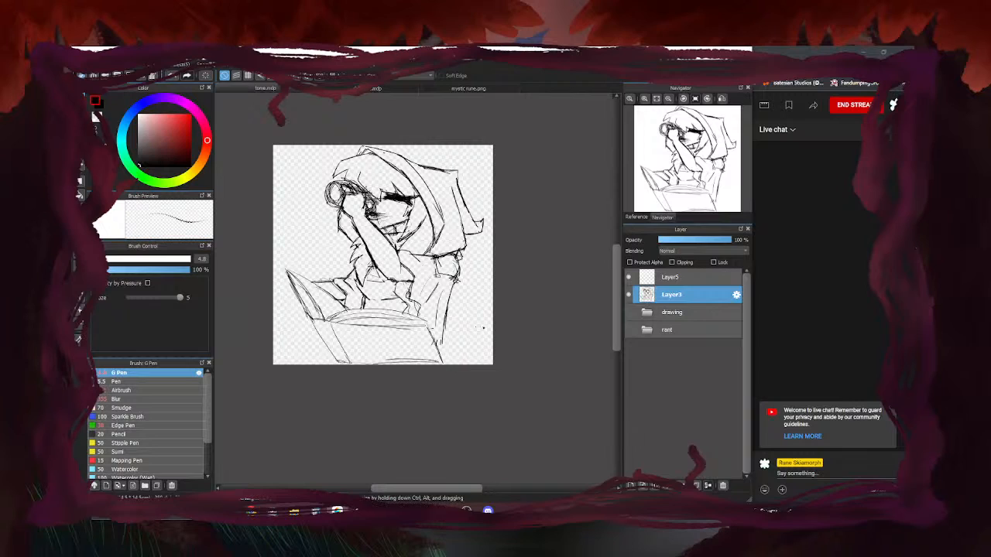
Compare the drawing folder, rant folder and binocular sketches by toggling their visibility
scroll(463, 289, "down", 2)
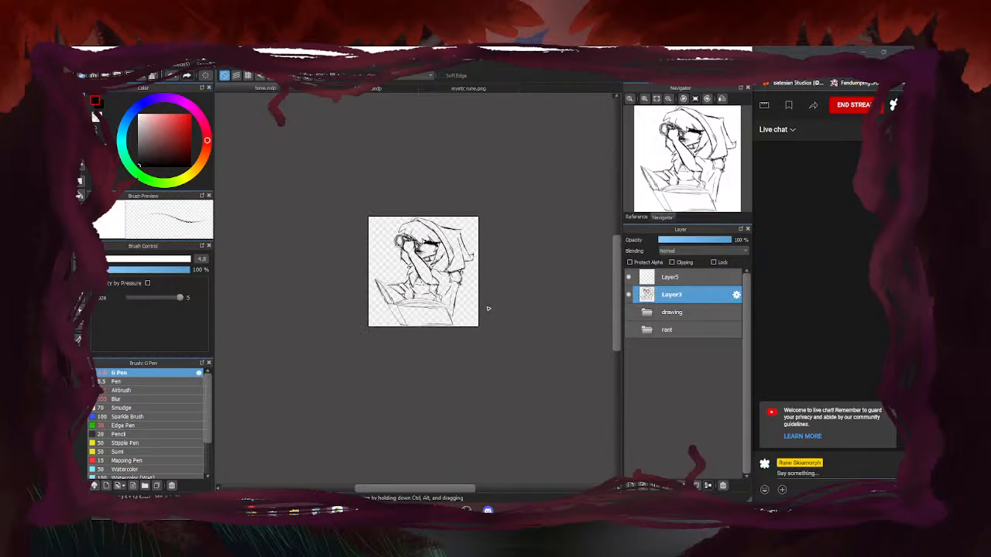
scroll(430, 277, "up", 2)
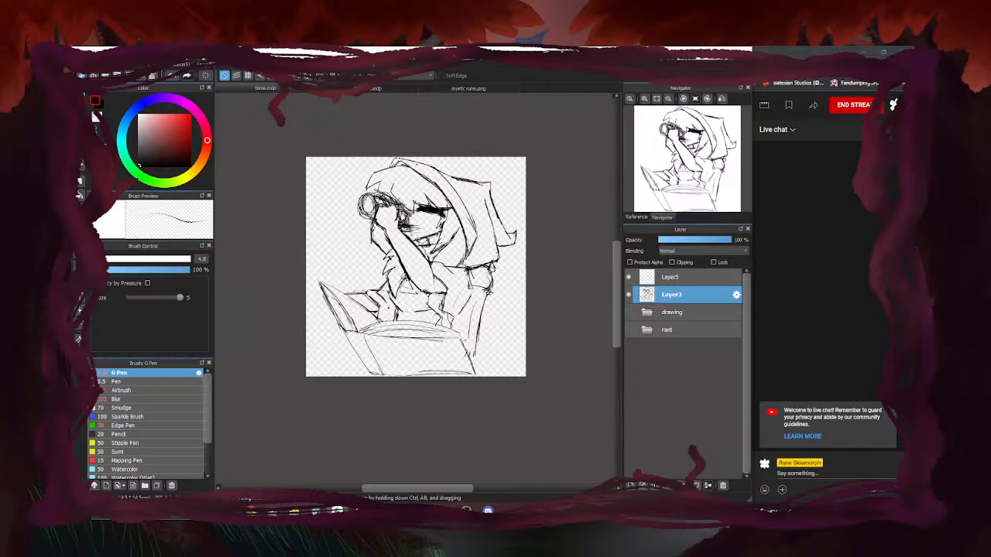
left_click(629, 312)
left_click(629, 313)
left_click(629, 331)
left_click(630, 332)
left_click(628, 295)
left_click(629, 331)
left_click(629, 331)
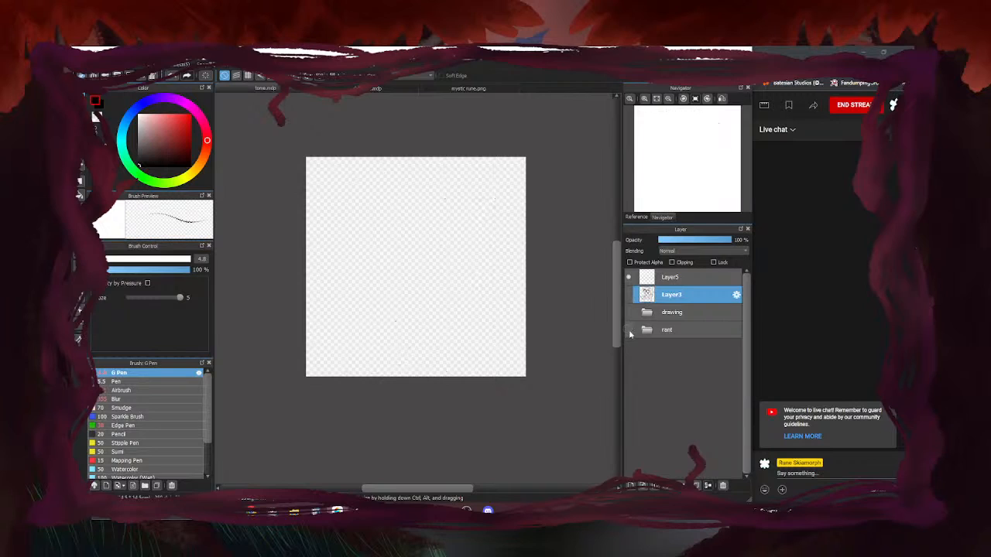
left_click(629, 313)
left_click(628, 313)
left_click(628, 295)
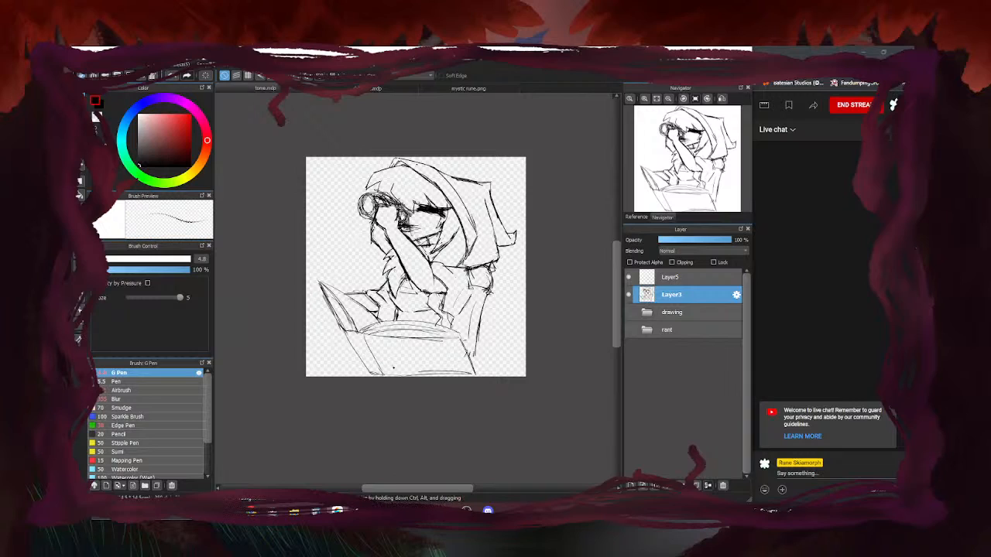
Hide Layer3, show the drawing folder, then select and expand it
left_click(628, 294)
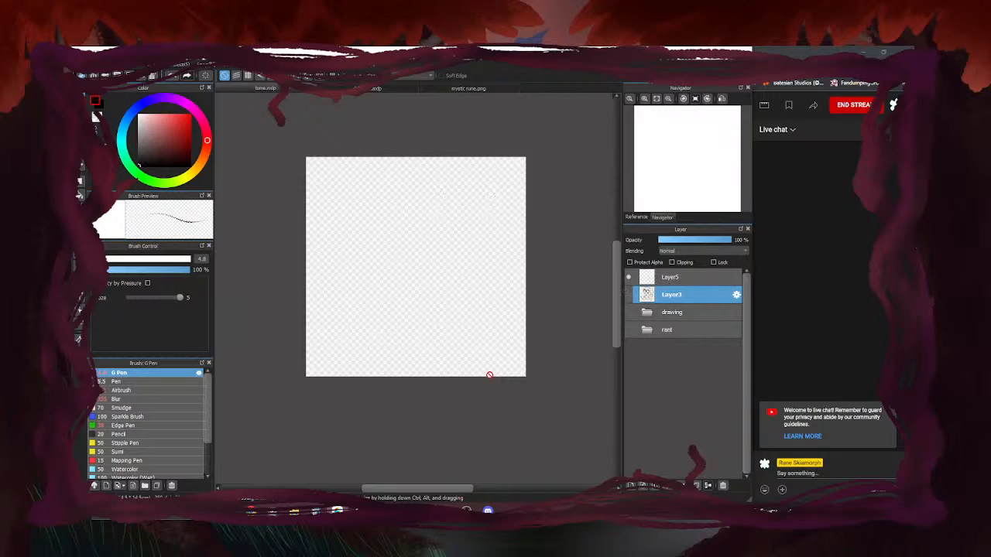
left_click(628, 313)
left_click(628, 313)
left_click(629, 313)
left_click(646, 312)
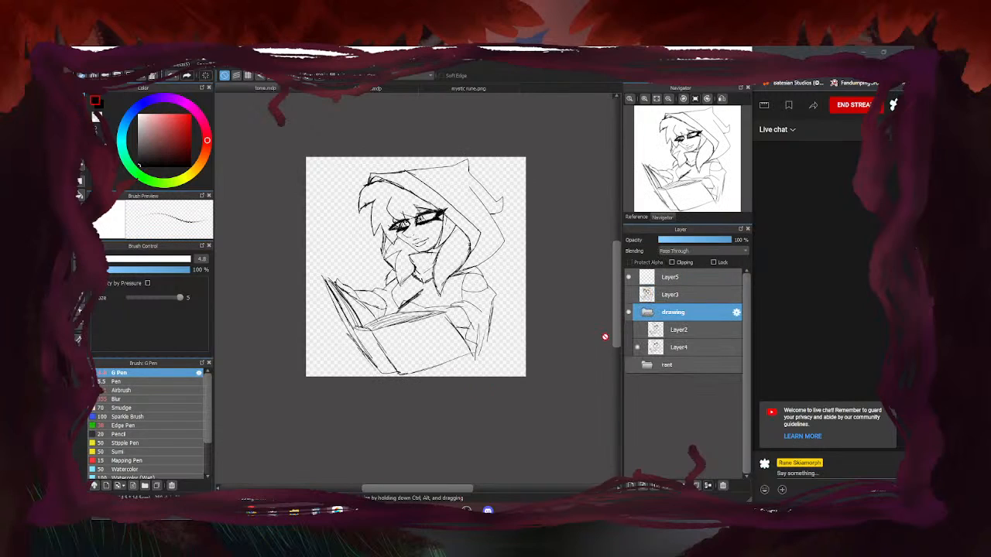
Switch to the rant folder's sketch, compare Layer1 and Layer8, and select Layer1
left_click(635, 314)
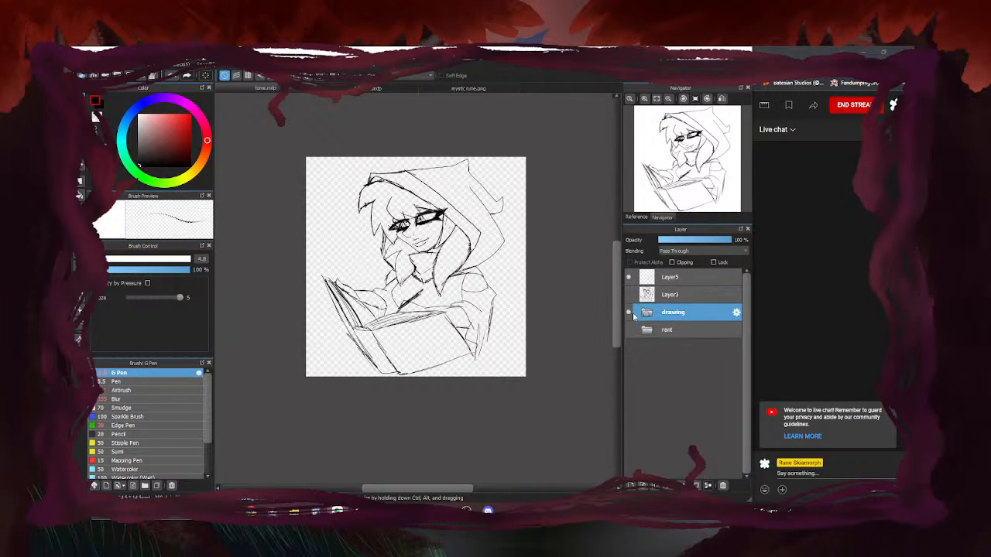
left_click(628, 313)
left_click(629, 330)
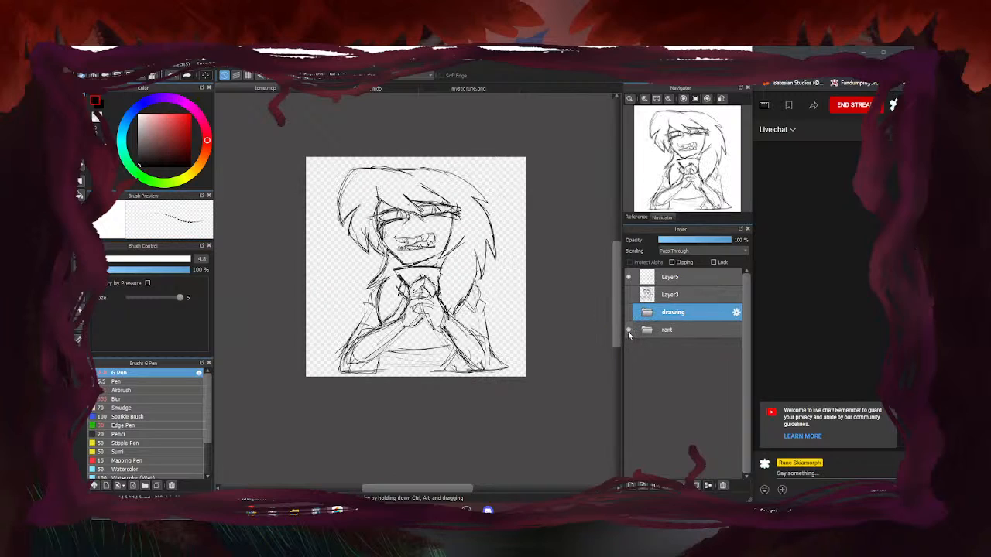
left_click(681, 330)
left_click(646, 331)
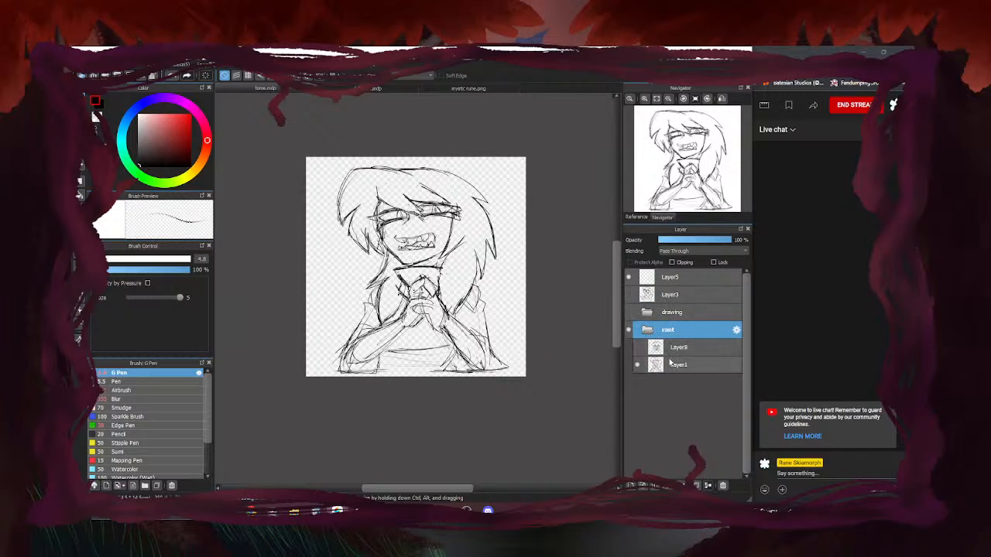
left_click(637, 364)
left_click(637, 347)
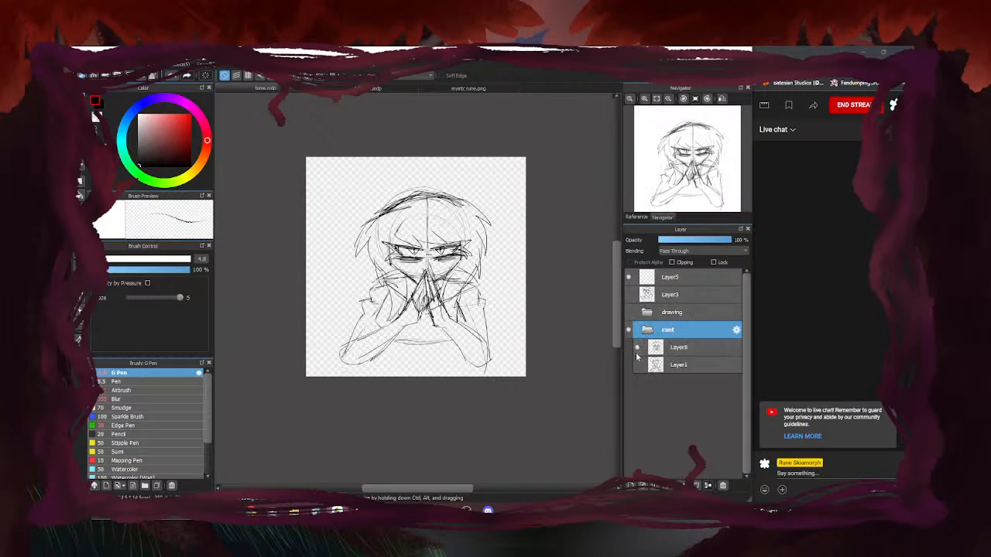
left_click(637, 365)
left_click(637, 347)
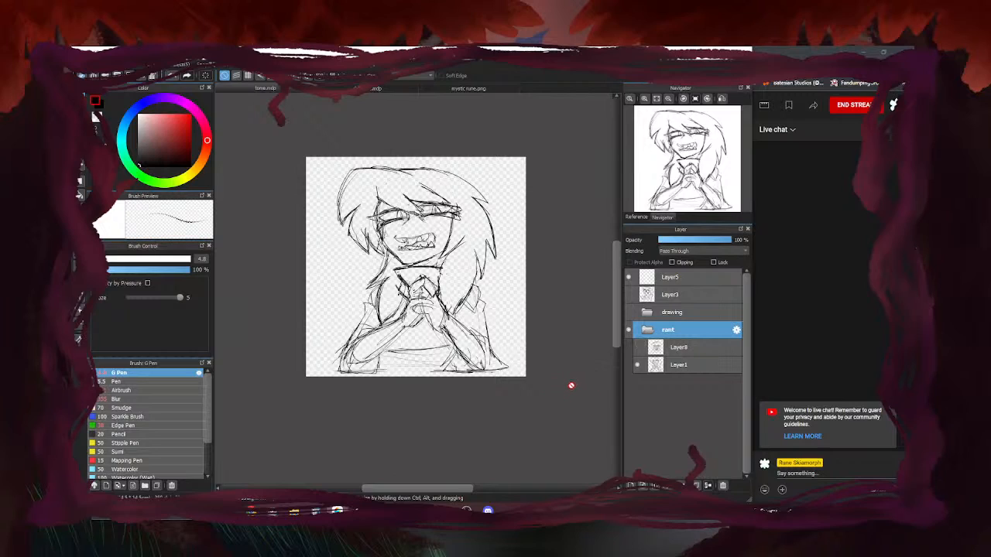
left_click(687, 368)
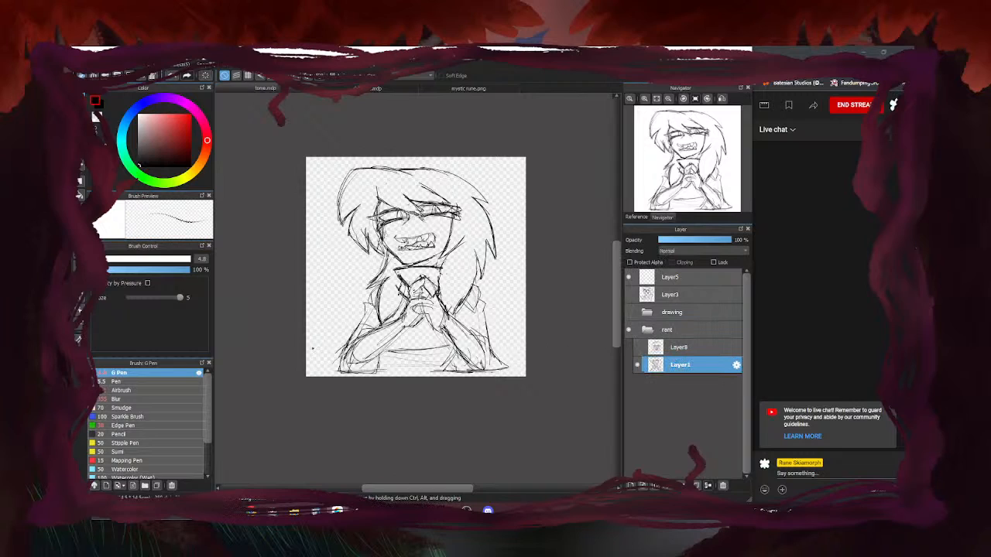
left_click(637, 348)
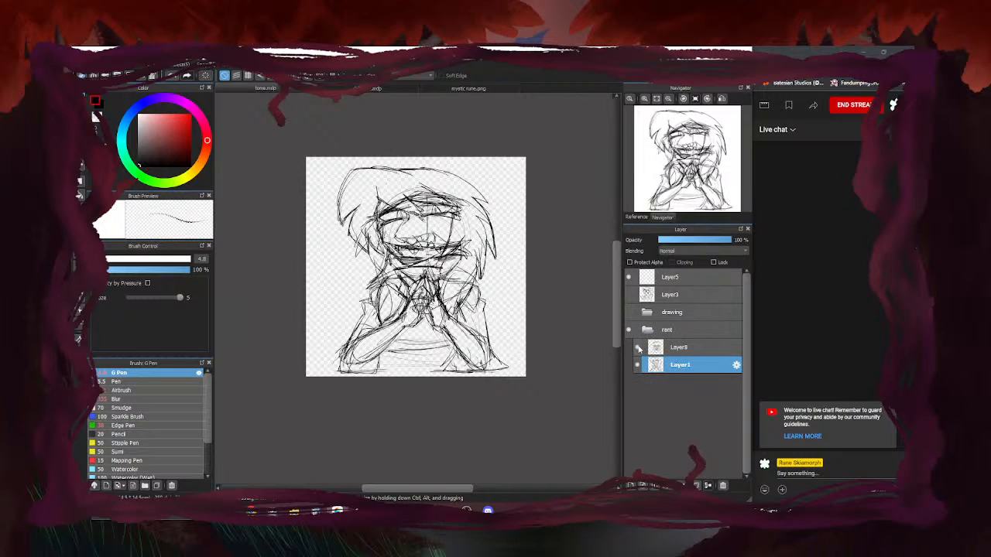
left_click(638, 348)
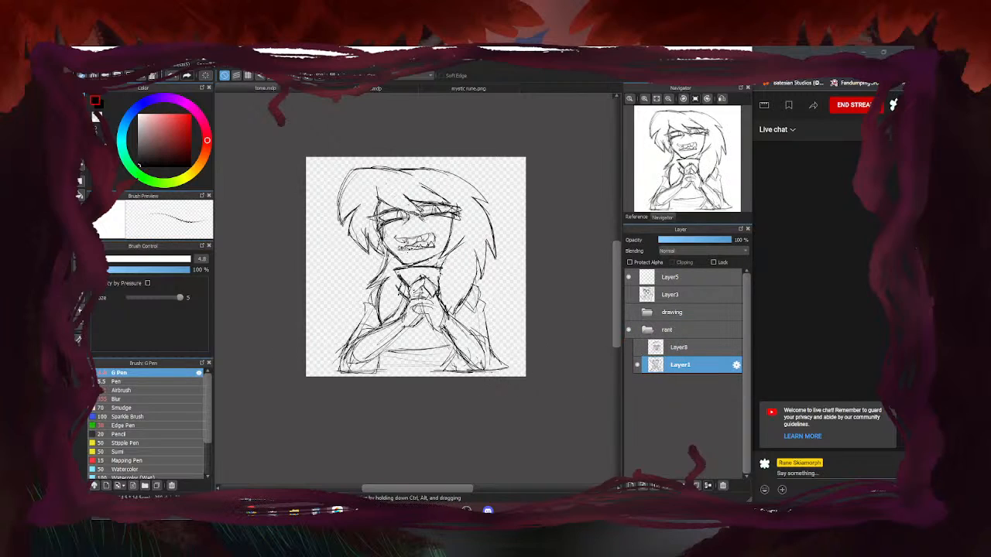
Show the green hooded character in the Navigator's Reference tab and pan it slightly
scroll(418, 219, "up", 6)
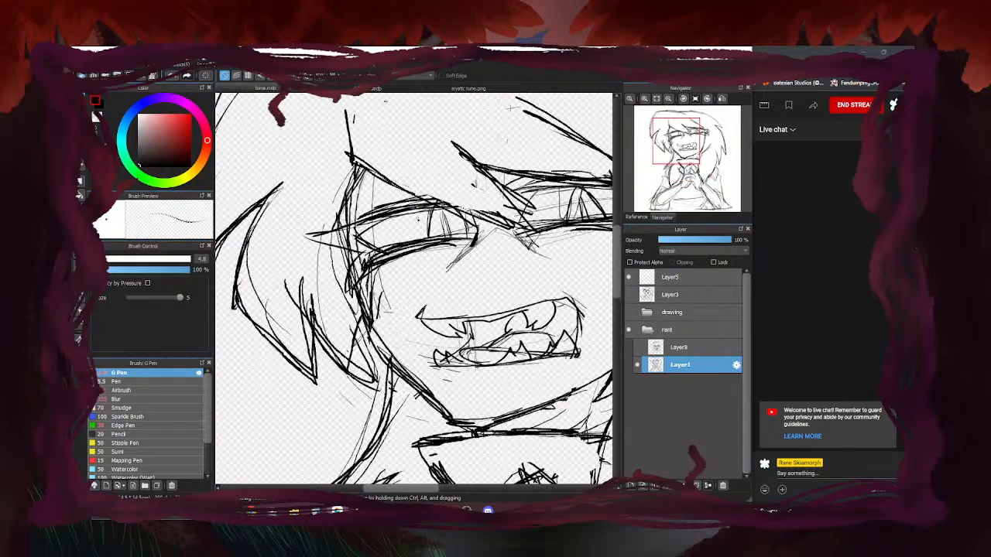
scroll(379, 246, "down", 5)
scroll(395, 332, "up", 4)
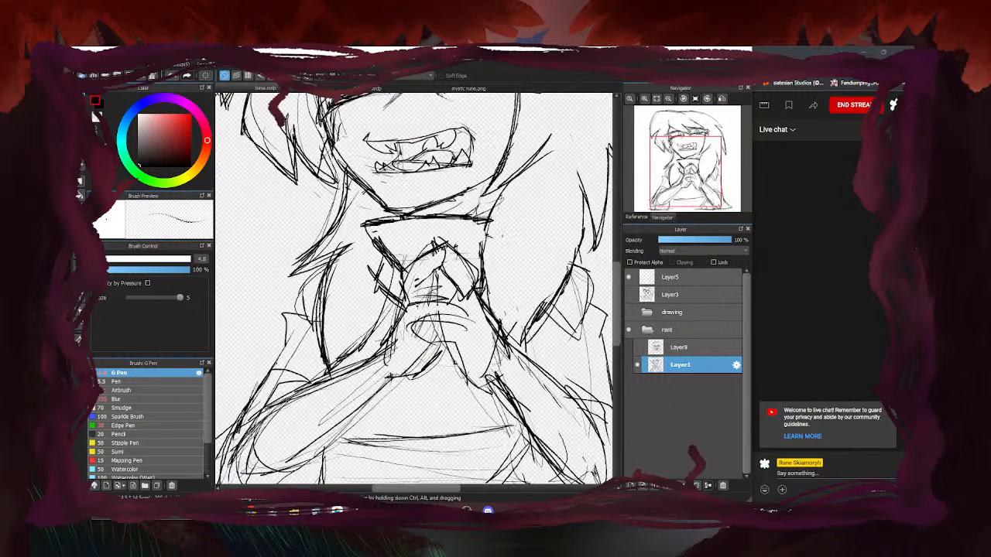
left_click(637, 217)
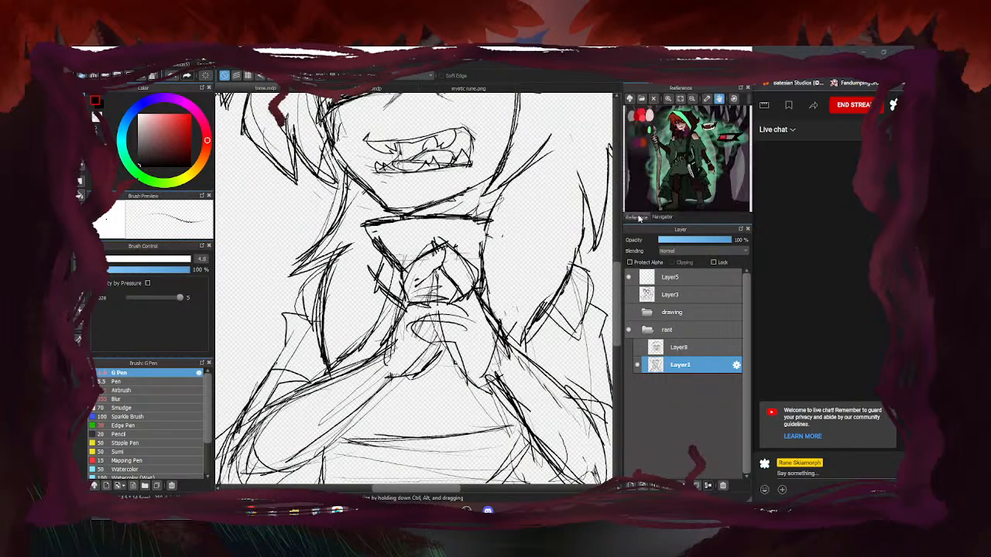
left_click_drag(686, 165, 678, 163)
scroll(522, 187, "down", 3)
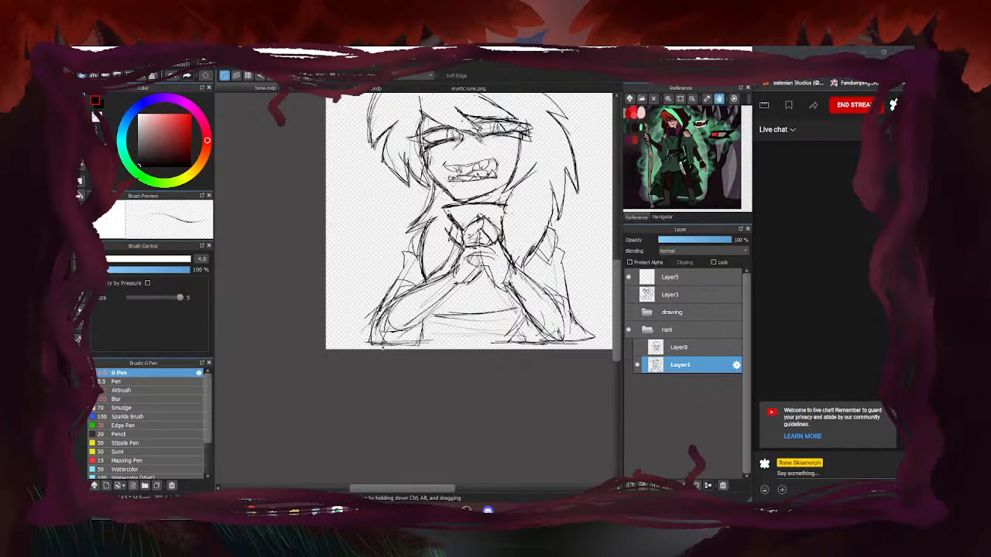
scroll(358, 361, "down", 1)
scroll(358, 360, "up", 2)
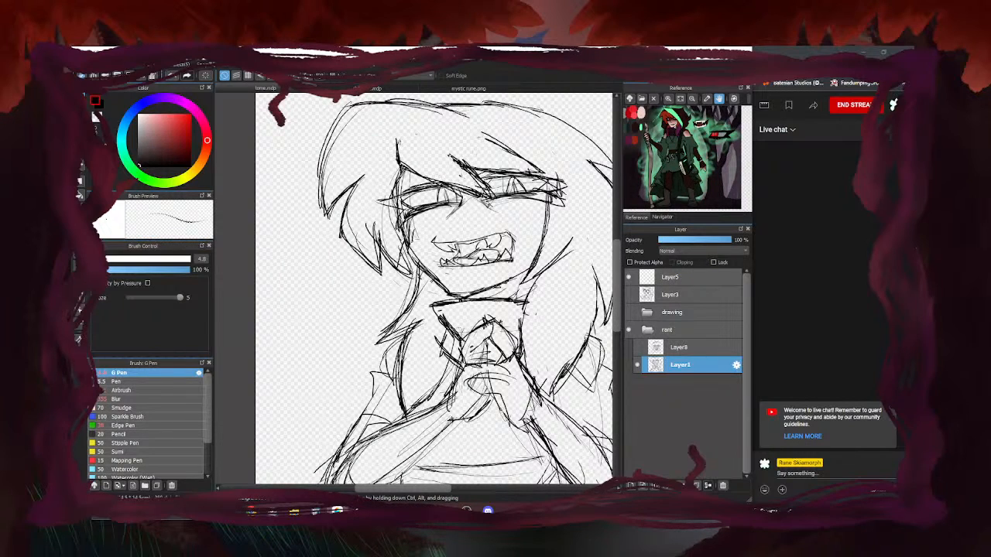
scroll(371, 241, "down", 3)
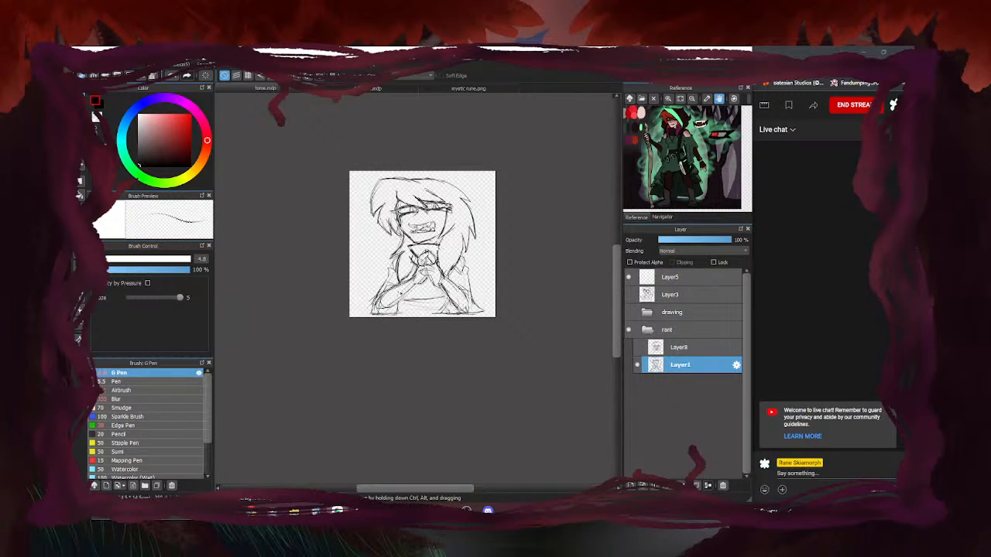
scroll(434, 283, "up", 3)
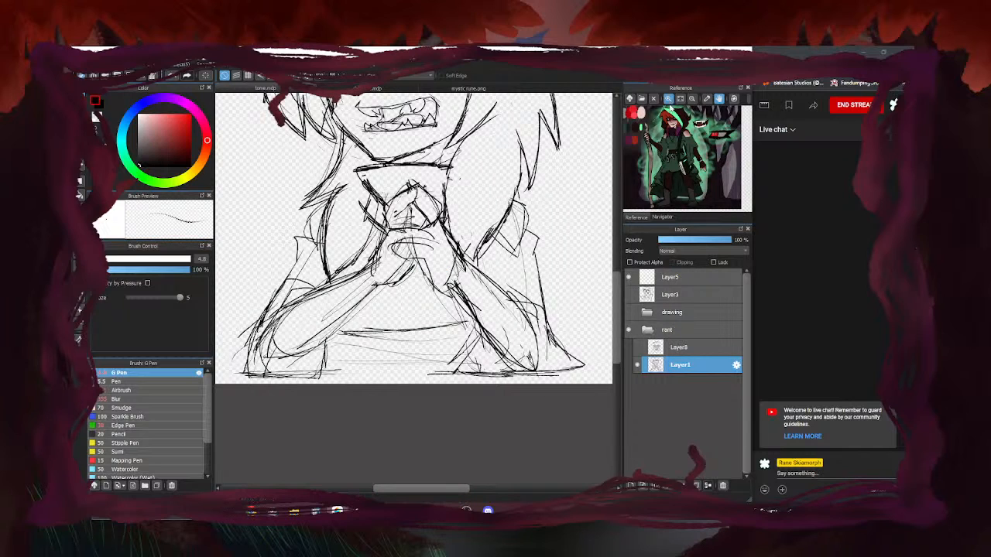
Zoom the Reference panel in and pan it onto the character's hands
left_click(667, 100)
left_click(669, 101)
left_click(669, 101)
left_click(668, 101)
left_click(669, 101)
left_click(669, 101)
left_click_drag(682, 164, 636, 151)
scroll(458, 258, "up", 3)
Sketch and retrace the sleeve curve, add wrist marks and marks by the top bracelet bead
mouse_move(468, 215)
left_mouse_down()
mouse_move(517, 237)
mouse_move(483, 328)
left_mouse_up()
left_click_drag(509, 284, 454, 358)
left_click_drag(483, 328, 457, 356)
mouse_move(469, 211)
left_mouse_down()
mouse_move(441, 342)
mouse_move(465, 359)
mouse_move(502, 231)
mouse_move(495, 318)
mouse_move(504, 237)
mouse_move(470, 248)
mouse_move(451, 234)
mouse_move(460, 257)
mouse_move(442, 265)
mouse_move(449, 271)
mouse_move(410, 324)
mouse_move(402, 320)
left_mouse_up()
scroll(405, 286, "down", 3)
scroll(413, 287, "up", 3)
mouse_move(448, 233)
left_mouse_down()
mouse_move(455, 221)
mouse_move(441, 232)
left_mouse_up()
scroll(435, 259, "down", 5)
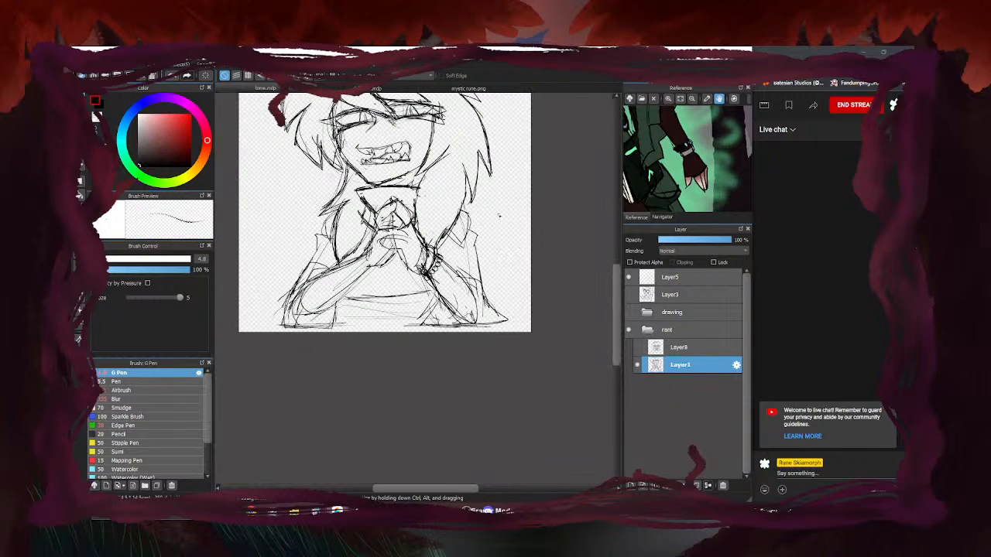
scroll(419, 256, "up", 5)
Erase stray lines inside and left of the bracelet, then darken the sleeve edge with the pen
left_click_drag(416, 258, 400, 301)
mouse_move(397, 236)
left_mouse_down()
mouse_move(378, 278)
mouse_move(350, 300)
mouse_move(378, 310)
left_mouse_up()
scroll(495, 221, "down", 5)
key("b")
scroll(457, 240, "up", 5)
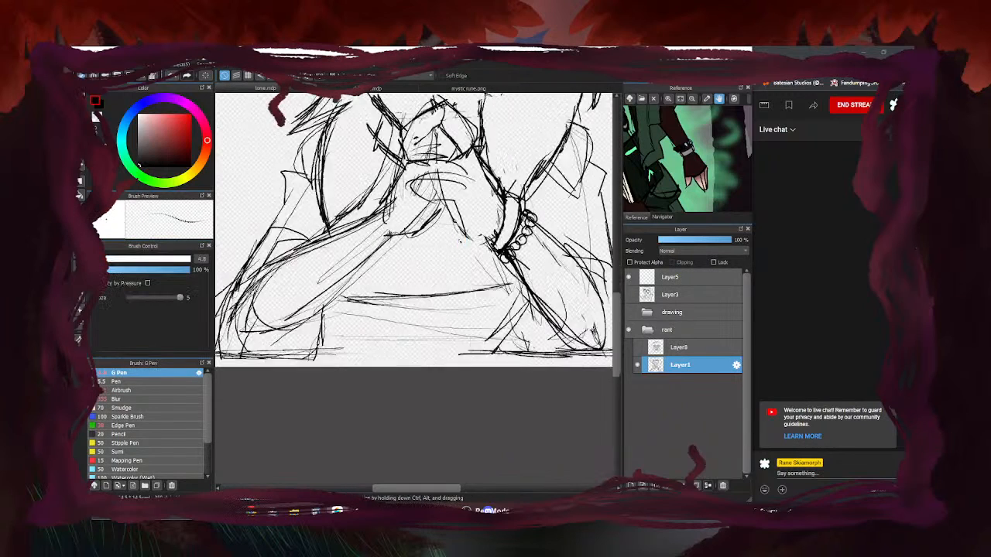
mouse_move(508, 238)
left_mouse_down()
mouse_move(466, 234)
mouse_move(452, 197)
mouse_move(465, 229)
left_mouse_up()
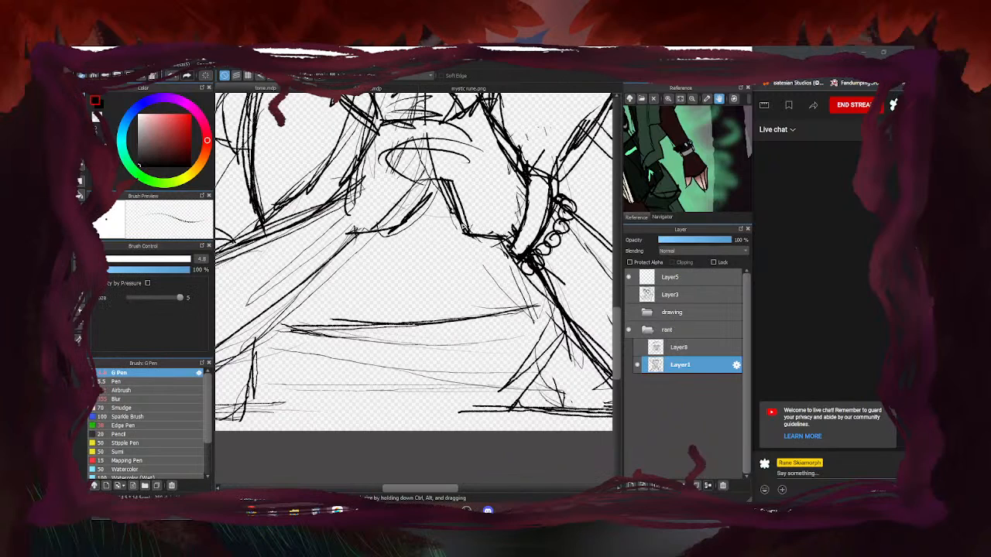
scroll(418, 236, "down", 5)
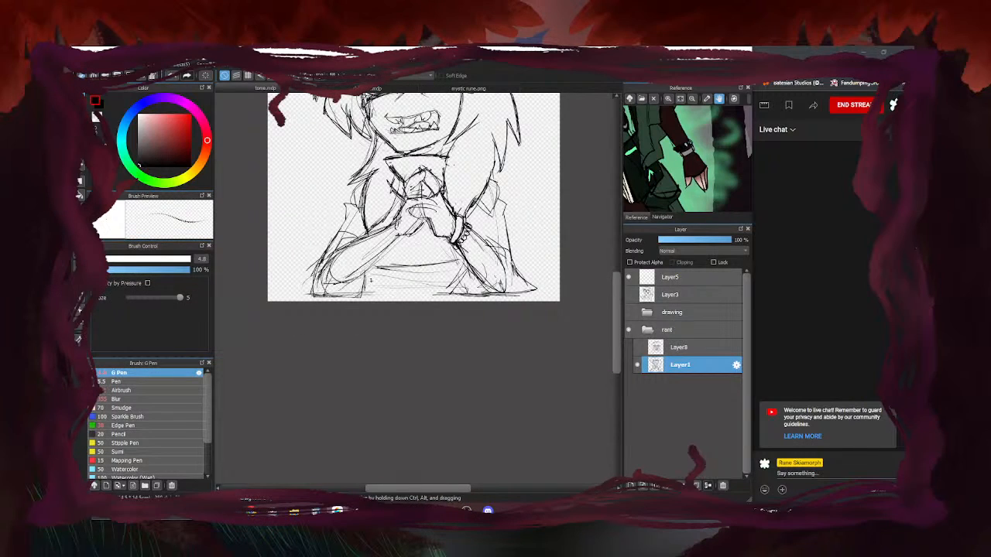
Pan the reference to the staff-gripping hand and hatch dark strokes onto the forearm
left_click_drag(661, 155, 714, 193)
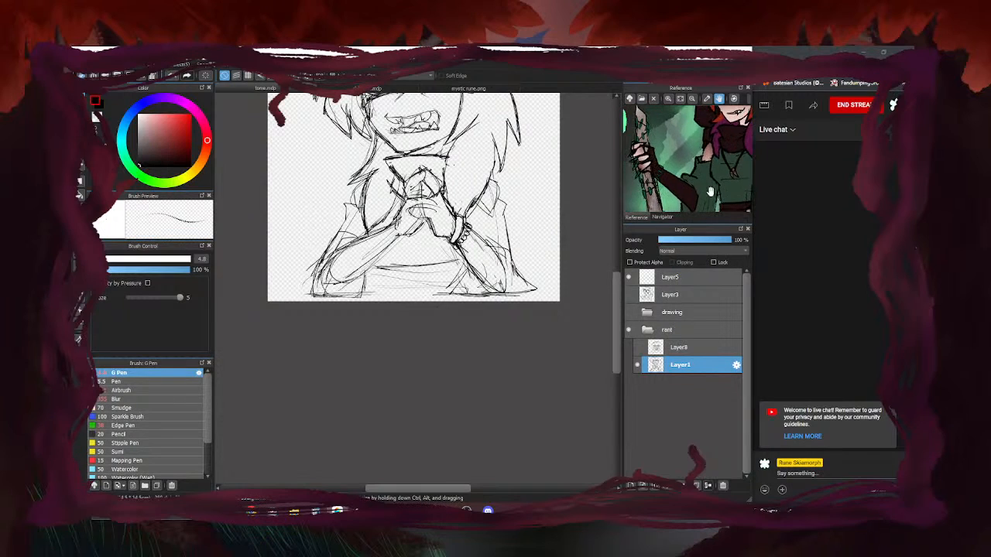
left_click_drag(654, 181, 680, 176)
scroll(396, 223, "up", 3)
mouse_move(348, 235)
left_mouse_down()
mouse_move(391, 219)
mouse_move(342, 254)
mouse_move(364, 251)
mouse_move(353, 272)
mouse_move(401, 260)
mouse_move(358, 283)
mouse_move(379, 229)
left_mouse_up()
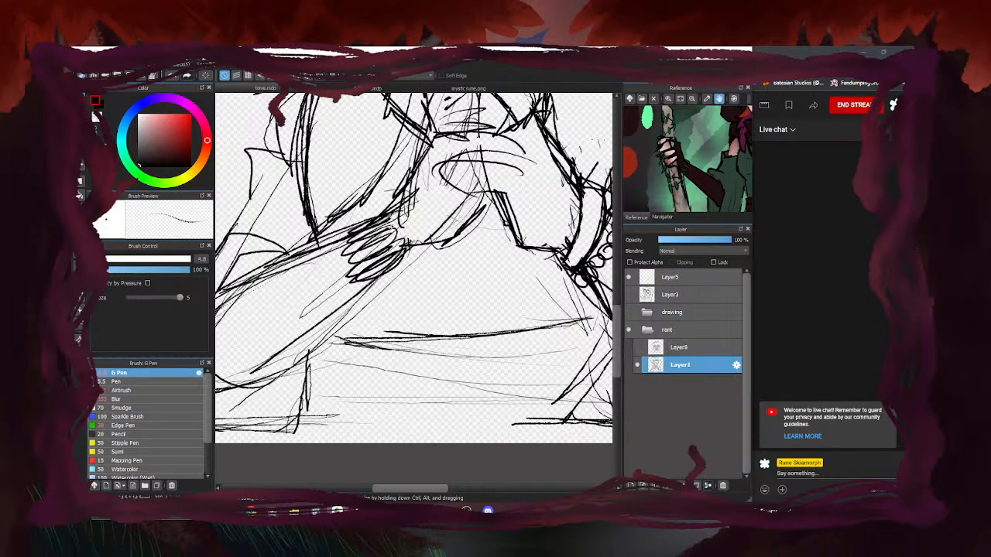
scroll(415, 268, "down", 3)
scroll(418, 255, "up", 3)
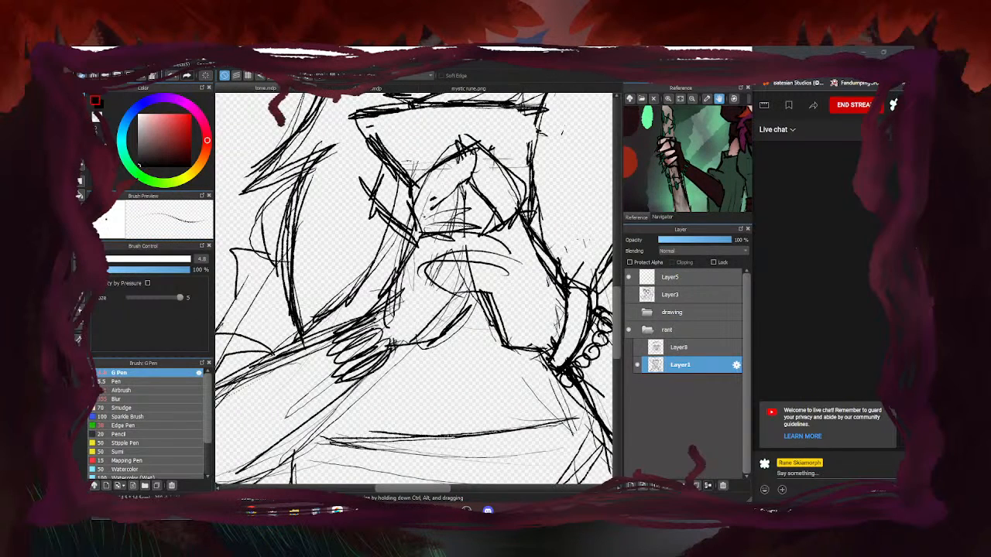
left_click_drag(438, 198, 436, 227)
left_click_drag(446, 203, 444, 233)
scroll(415, 287, "down", 3)
scroll(395, 235, "up", 4)
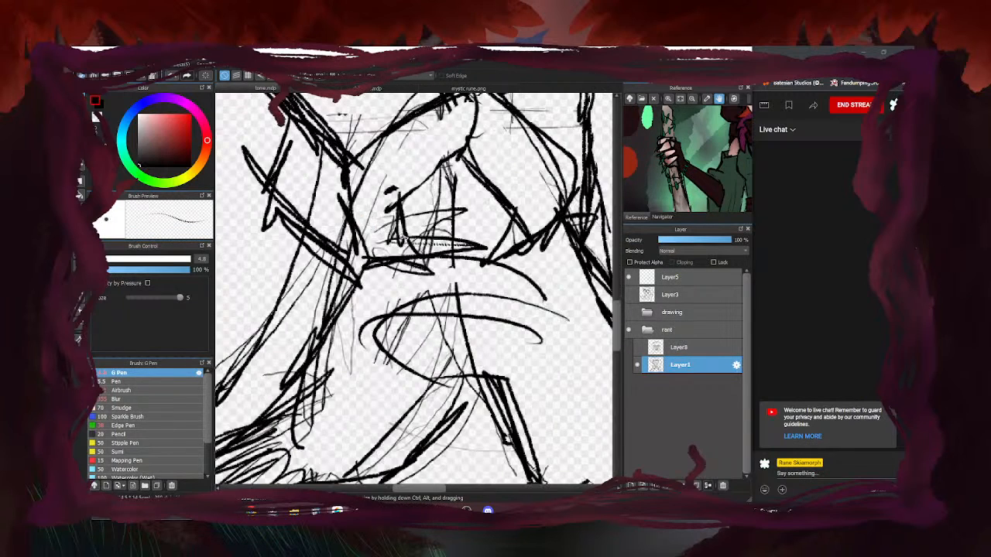
Thicken the arm lines and darken the wrist cuff, then center the reference on the face
left_click_drag(407, 193, 443, 158)
left_click_drag(388, 192, 465, 148)
mouse_move(420, 250)
left_mouse_down()
mouse_move(362, 263)
mouse_move(351, 241)
mouse_move(360, 278)
left_mouse_up()
left_click_drag(356, 226, 414, 211)
left_click_drag(407, 216, 424, 261)
left_click_drag(420, 253, 362, 273)
scroll(446, 221, "down", 4)
scroll(325, 275, "down", 3)
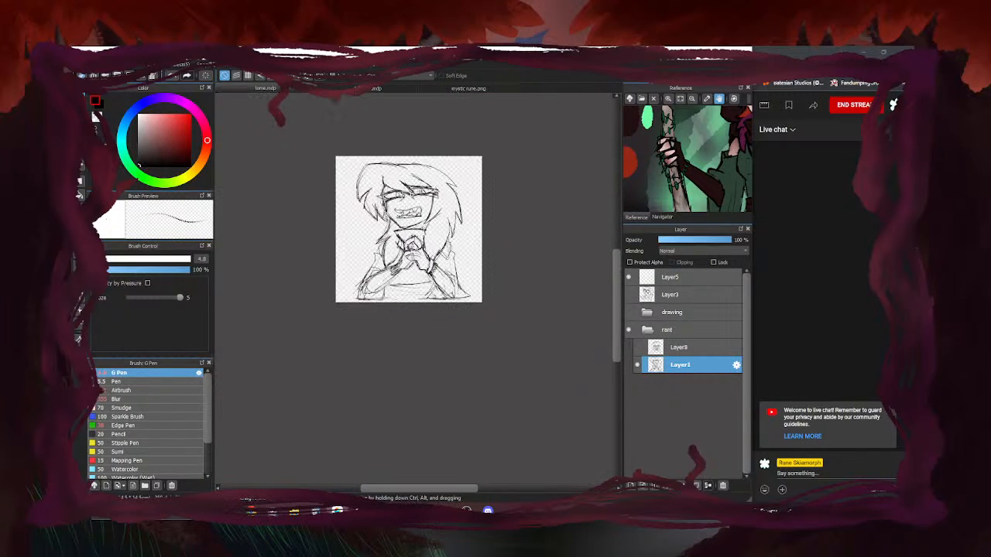
left_click_drag(697, 149, 680, 209)
left_click_drag(672, 172, 655, 161)
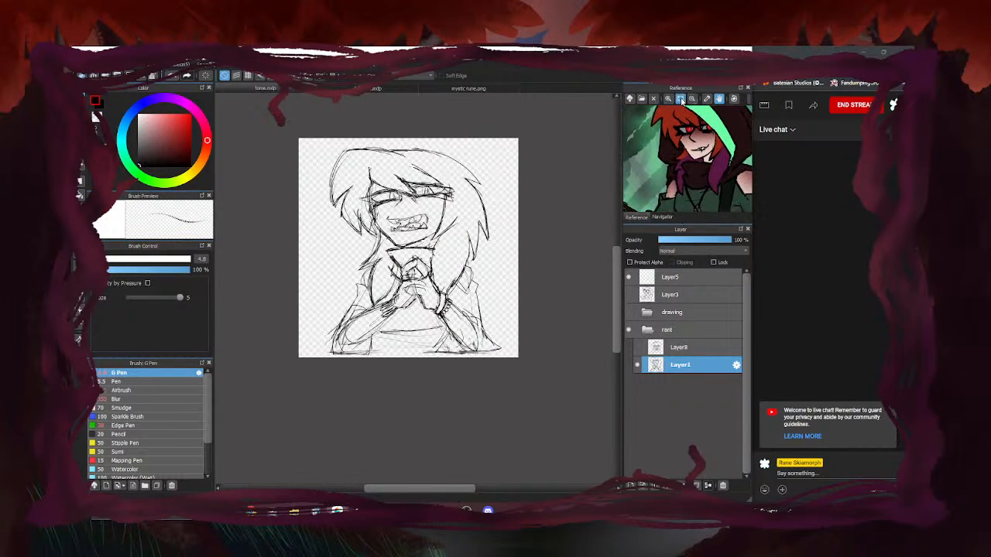
Fit the full reference character in the Reference panel and return to the G Pen
left_click(681, 99)
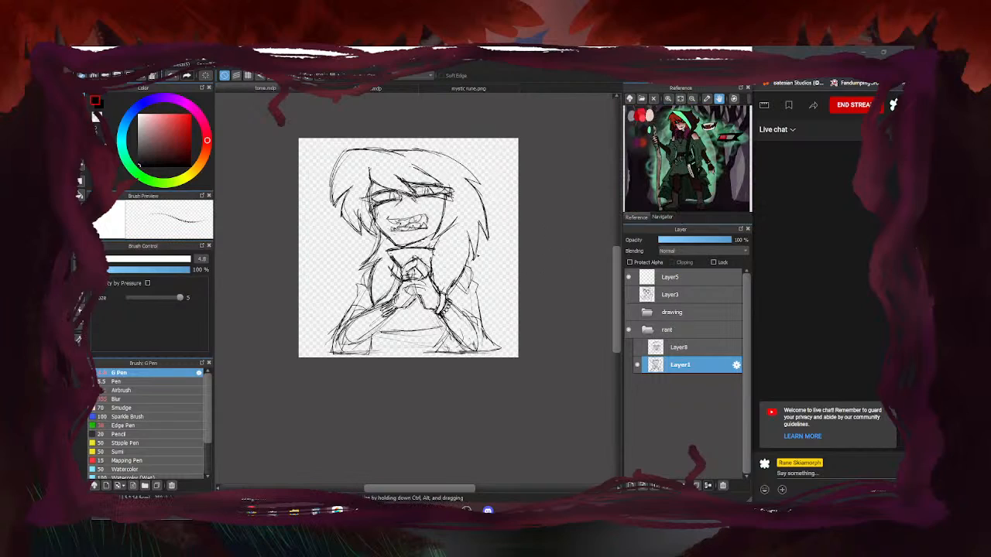
key("e")
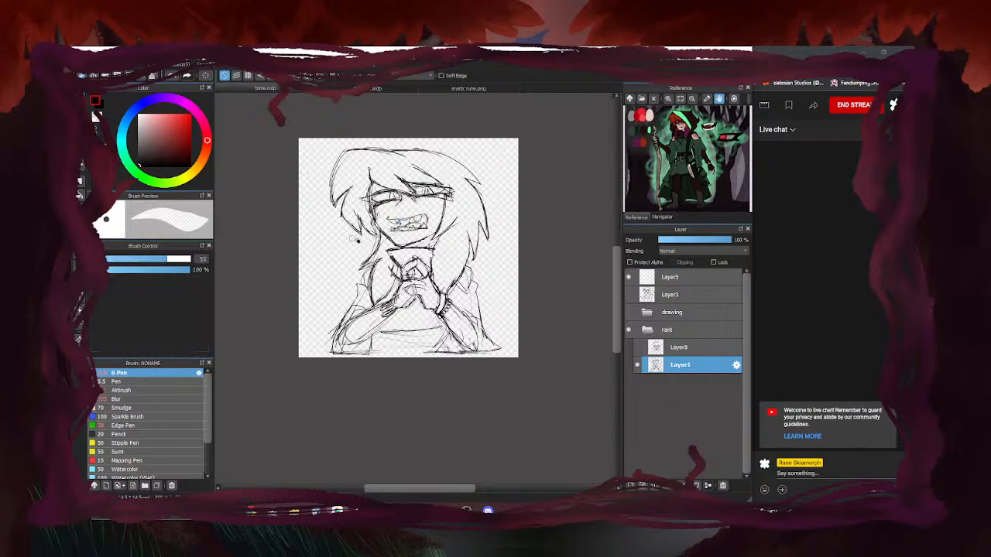
key("p")
Reinforce the left jaw line and build up a hair strand beside it
scroll(378, 217, "up", 2)
left_click_drag(370, 226, 406, 260)
left_click_drag(333, 206, 366, 246)
mouse_move(367, 208)
left_mouse_down()
mouse_move(377, 252)
mouse_move(352, 301)
left_mouse_up()
scroll(374, 248, "down", 3)
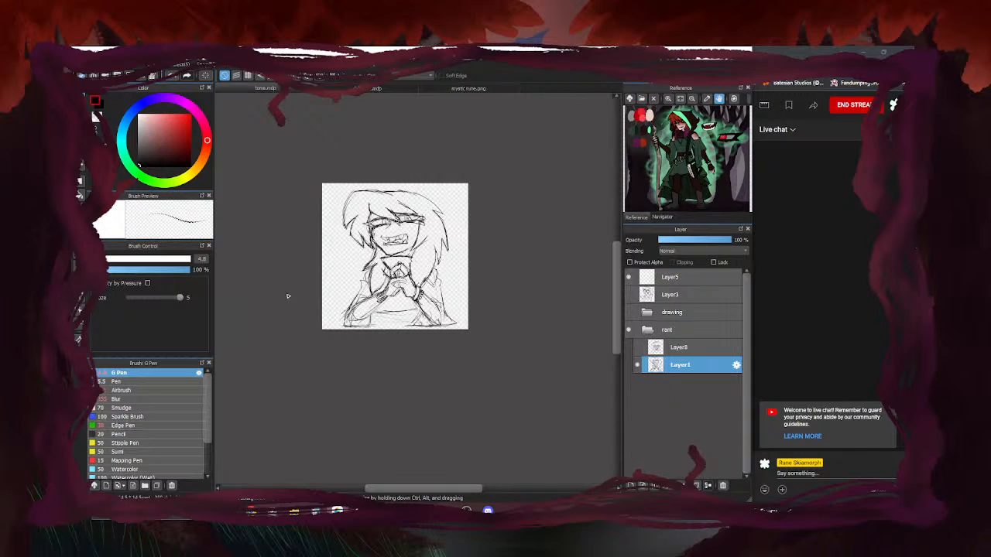
scroll(372, 224, "up", 3)
Set the G Pen to size 17 and ink thick, pointed upper and lower lids on the left eye
left_click(125, 259)
scroll(391, 212, "up", 2)
left_click_drag(427, 196, 340, 229)
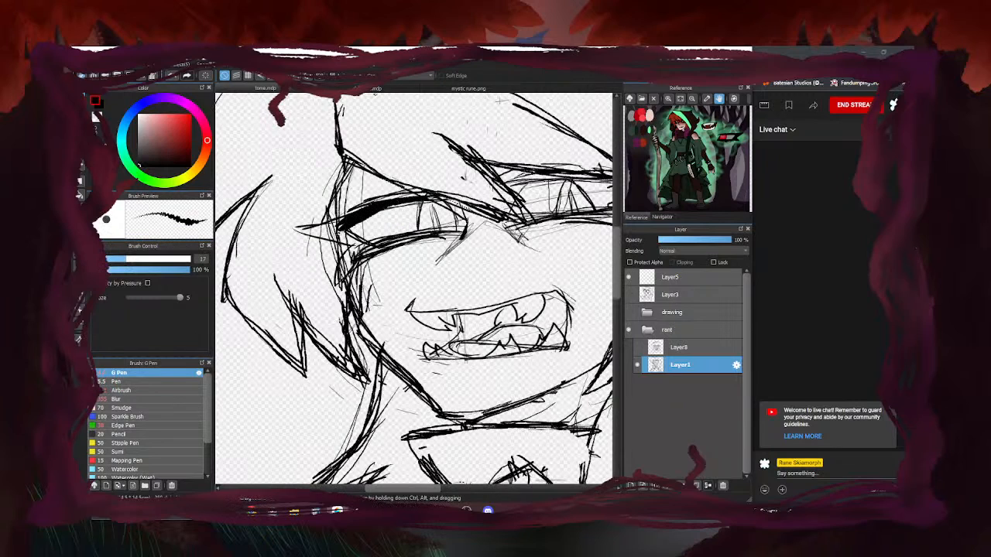
mouse_move(463, 236)
left_mouse_down()
mouse_move(357, 259)
mouse_move(339, 276)
mouse_move(306, 231)
mouse_move(321, 226)
left_mouse_up()
mouse_move(390, 198)
left_mouse_down()
mouse_move(291, 229)
mouse_move(322, 227)
left_mouse_up()
left_click_drag(431, 195, 376, 198)
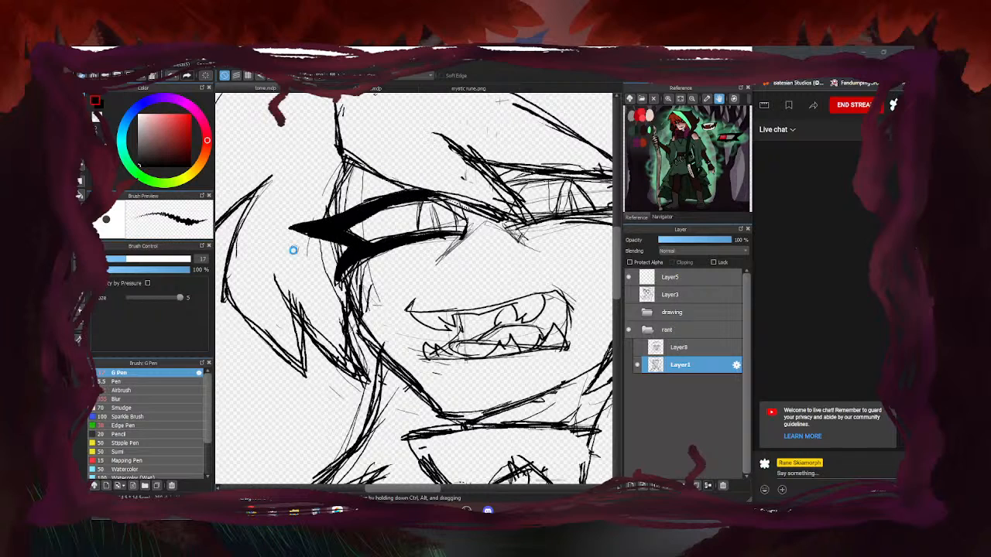
Thicken the right eye's upper and lower lids and fill its lower outer corner
scroll(296, 247, "down", 4)
scroll(401, 244, "up", 4)
left_click_drag(332, 257, 447, 236)
mouse_move(316, 210)
left_mouse_down()
mouse_move(514, 201)
mouse_move(444, 231)
mouse_move(478, 212)
mouse_move(479, 249)
left_mouse_up()
scroll(519, 195, "down", 2)
left_click_drag(423, 235, 467, 241)
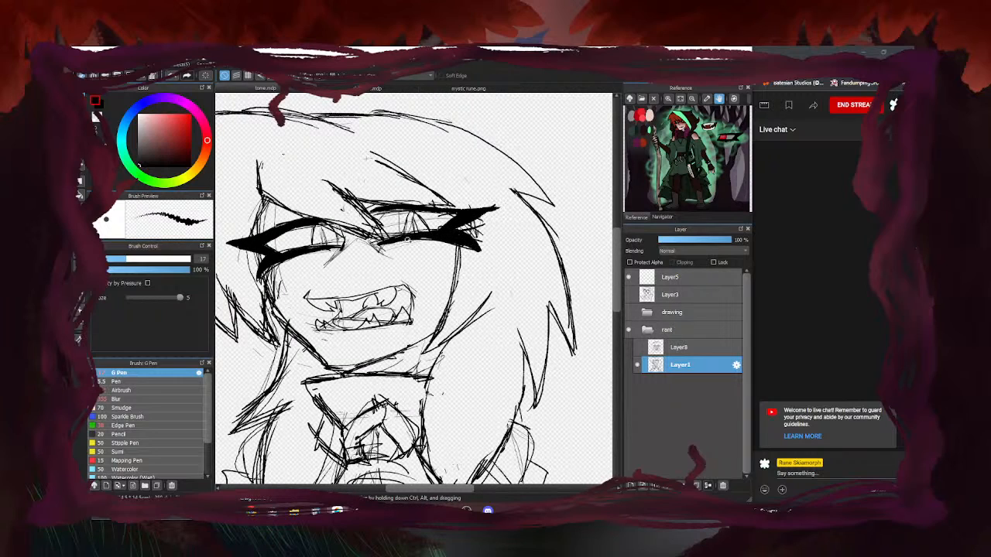
scroll(498, 215, "down", 4)
scroll(496, 221, "up", 4)
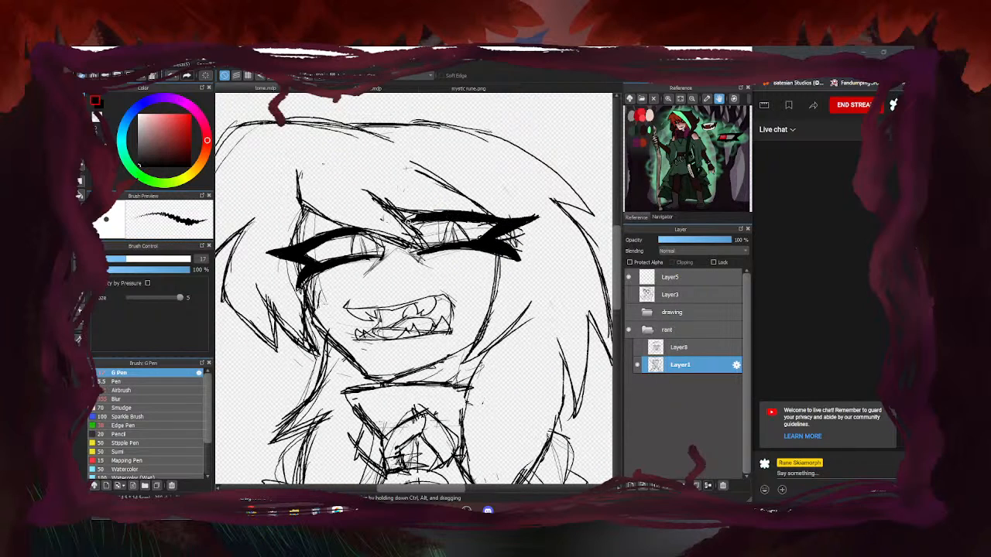
scroll(415, 219, "down", 4)
scroll(391, 233, "up", 4)
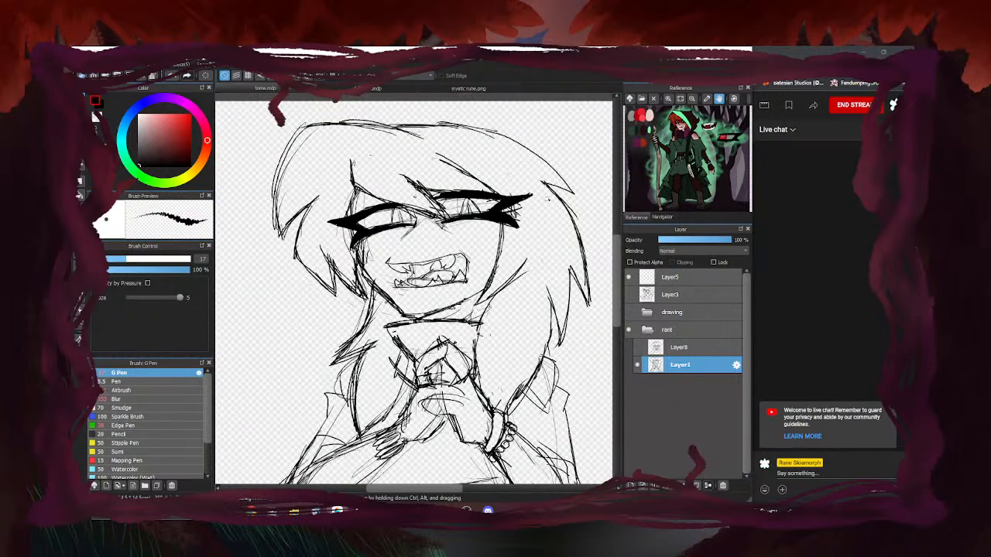
scroll(545, 251, "down", 4)
Erase the stray sketch lines beside the right eye's corner
key("e")
scroll(526, 247, "up", 4)
mouse_move(554, 231)
left_mouse_down()
mouse_move(568, 211)
mouse_move(555, 224)
left_mouse_up()
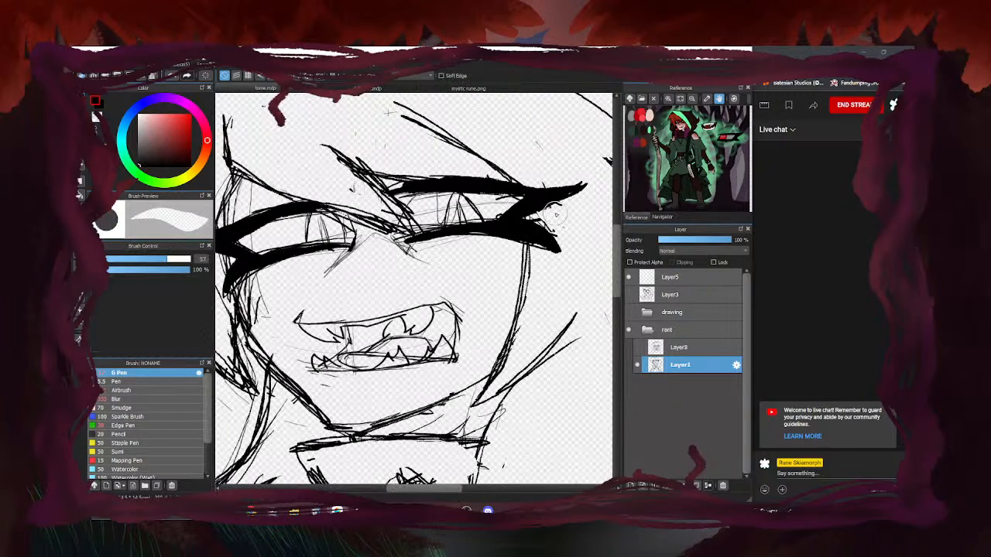
scroll(598, 176, "down", 4)
Add dark strokes at the left eye's corner and thicken the lower eyelids of both eyes
key("b")
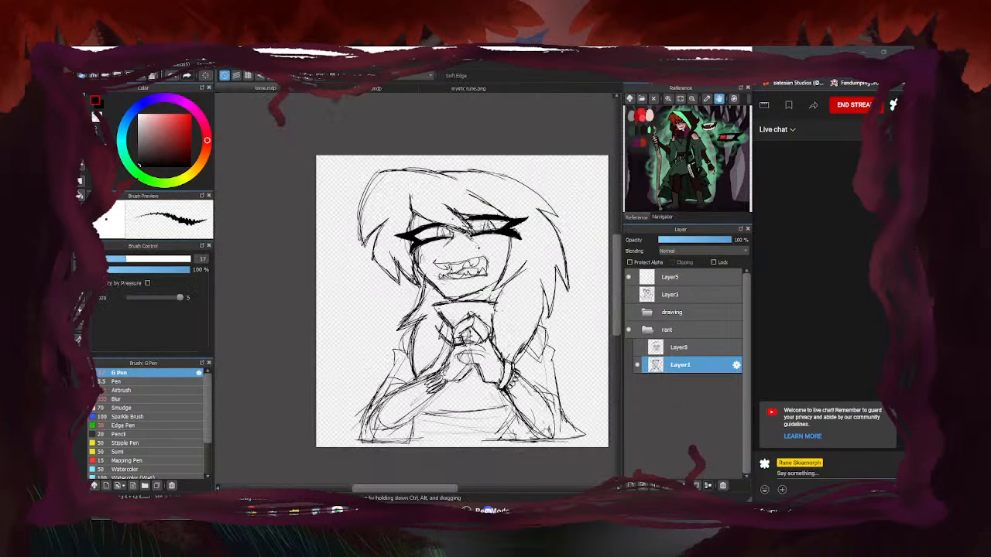
scroll(495, 235, "up", 5)
scroll(561, 202, "down", 1)
scroll(559, 203, "down", 2)
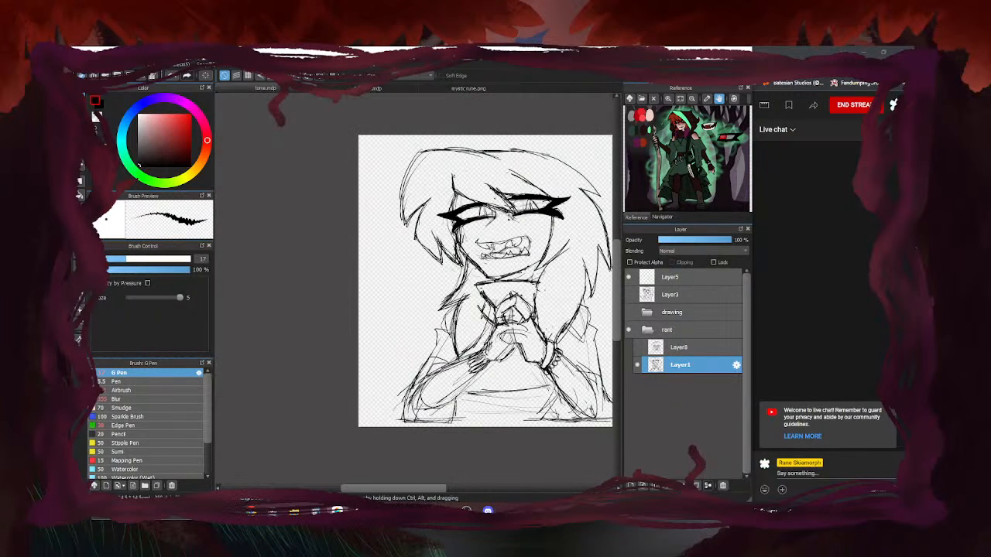
scroll(449, 228, "up", 5)
left_click_drag(480, 222, 442, 238)
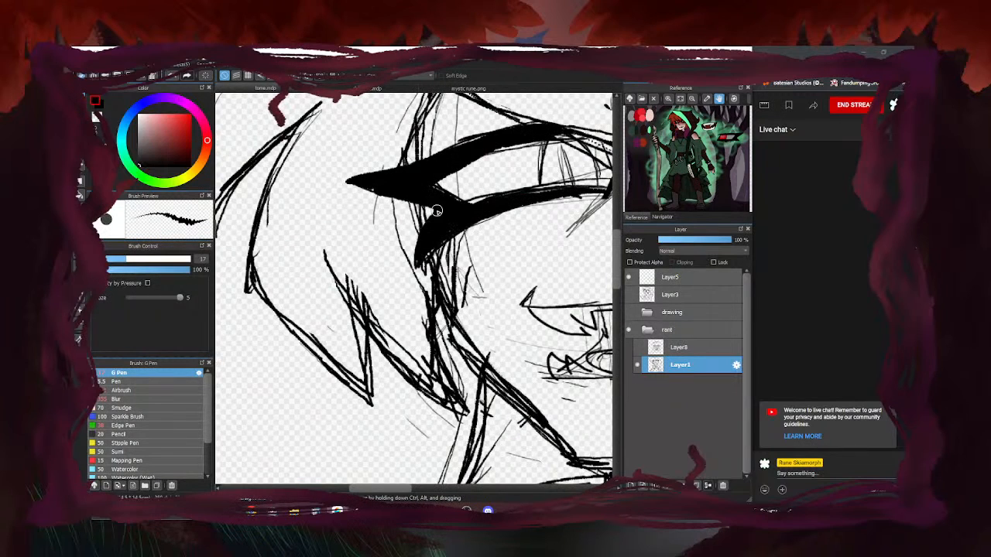
scroll(438, 232, "down", 5)
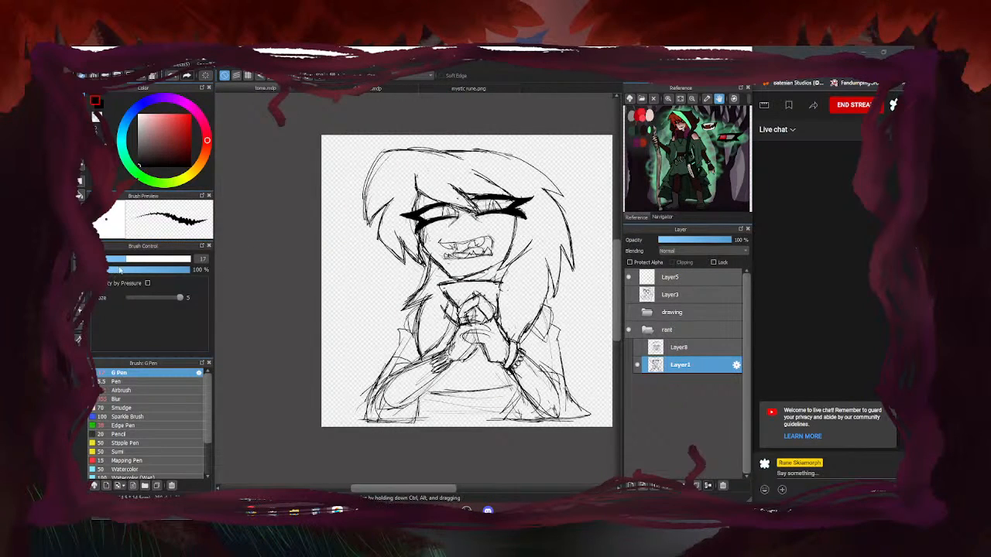
scroll(477, 219, "up", 5)
mouse_move(461, 206)
left_mouse_down()
mouse_move(445, 229)
mouse_move(450, 221)
mouse_move(377, 248)
left_mouse_up()
left_click_drag(430, 221, 350, 255)
scroll(394, 244, "down", 4)
scroll(450, 235, "up", 4)
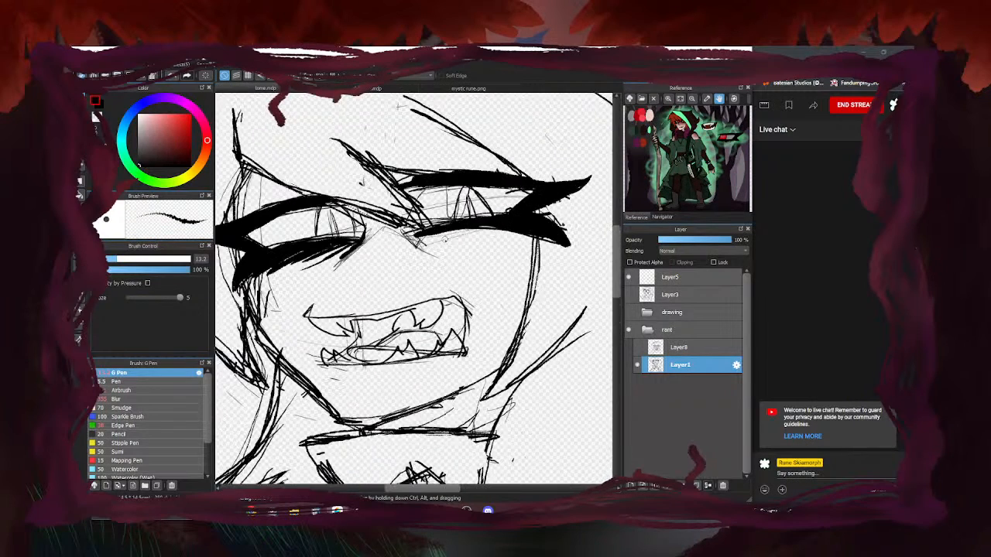
left_click_drag(419, 240, 432, 251)
mouse_move(423, 236)
left_mouse_down()
mouse_move(464, 246)
mouse_move(424, 234)
mouse_move(515, 234)
left_mouse_up()
Mirror the canvas, undo the last strokes, and redraw darker hatching under the left eye
key("Down")
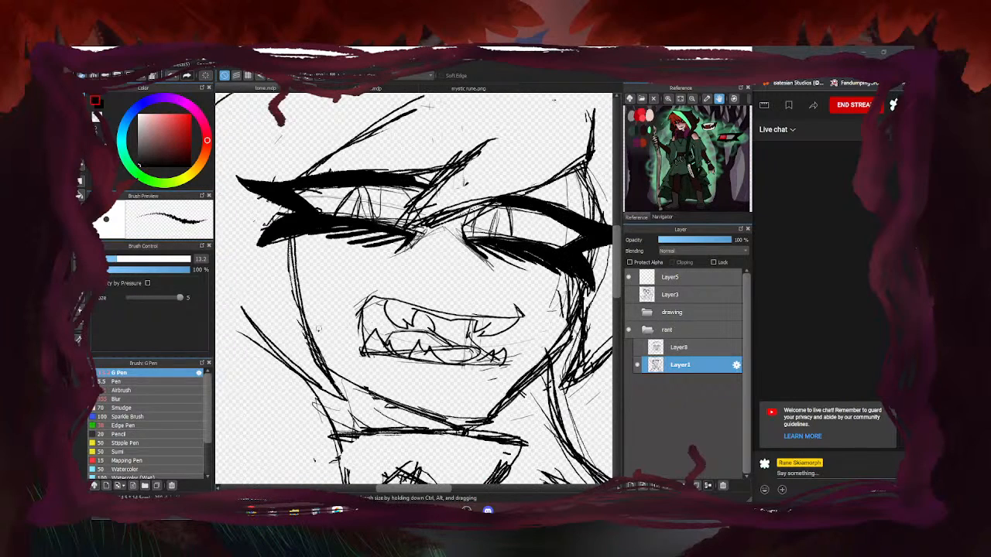
key("ctrl+z")
key("ctrl+z")
key("ctrl+z")
key("ctrl+z")
key("ctrl+z")
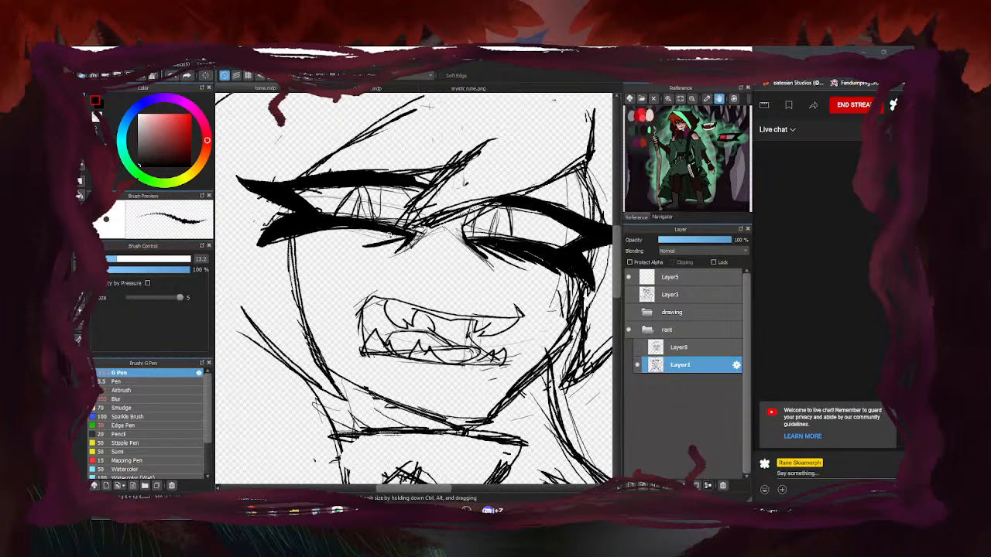
mouse_move(408, 237)
left_mouse_down()
mouse_move(375, 254)
mouse_move(363, 244)
left_mouse_up()
mouse_move(403, 235)
left_mouse_down()
mouse_move(318, 234)
mouse_move(373, 253)
left_mouse_up()
mouse_move(408, 237)
left_mouse_down()
mouse_move(381, 254)
mouse_move(353, 246)
left_mouse_up()
left_click_drag(393, 236, 302, 242)
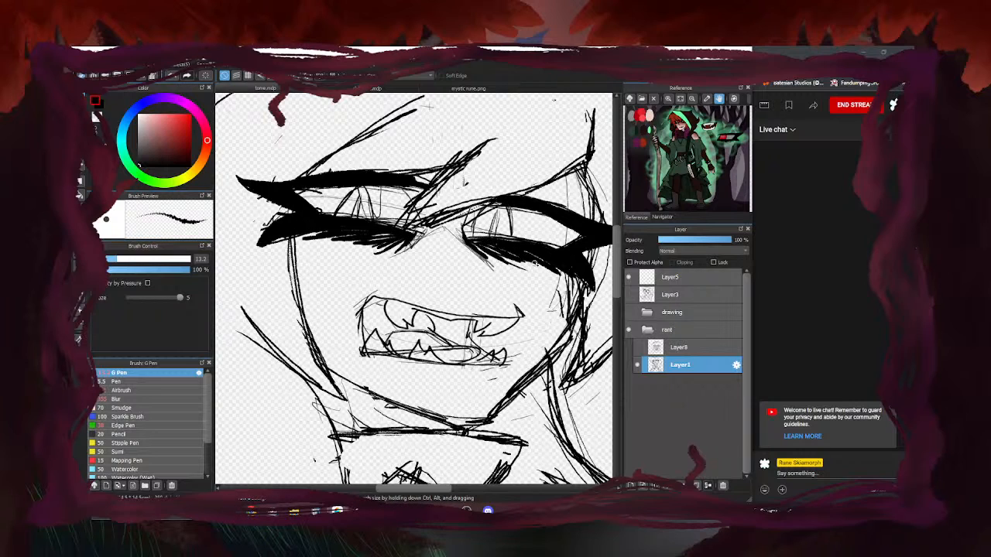
Draw and darken a vertical pupil stroke in the right eye
scroll(292, 309, "down", 1)
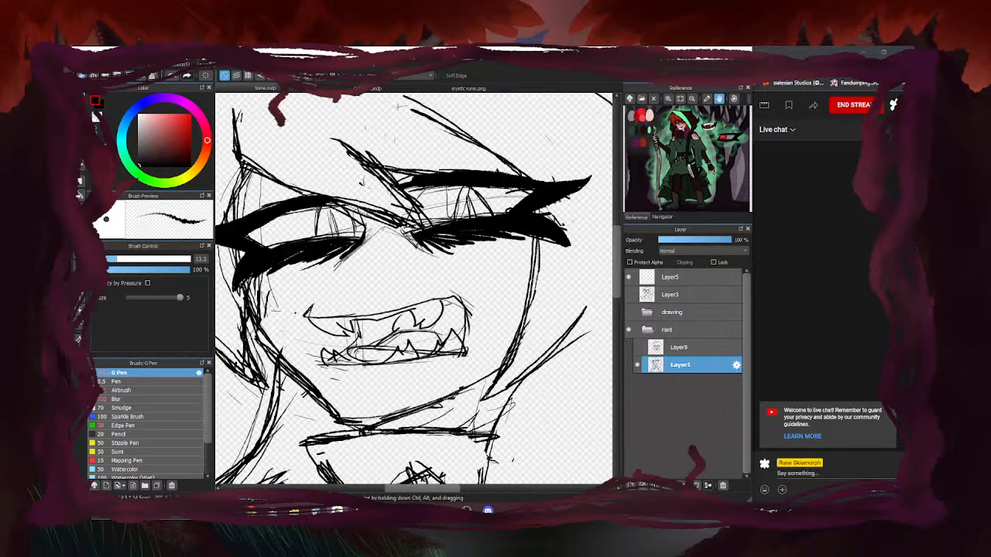
scroll(292, 309, "down", 2)
scroll(379, 248, "up", 1)
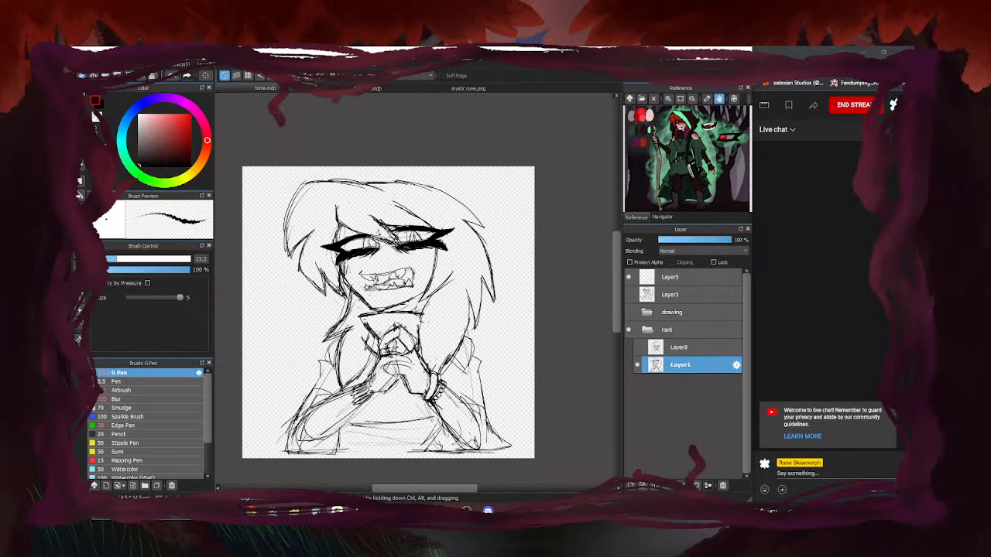
scroll(379, 248, "down", 2)
scroll(379, 248, "up", 4)
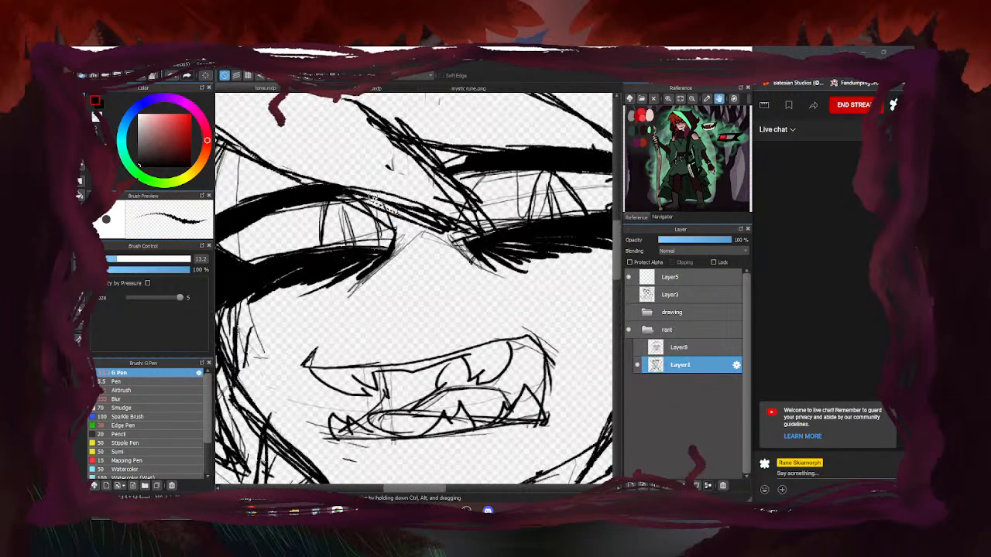
scroll(495, 208, "down", 5)
scroll(422, 208, "down", 4)
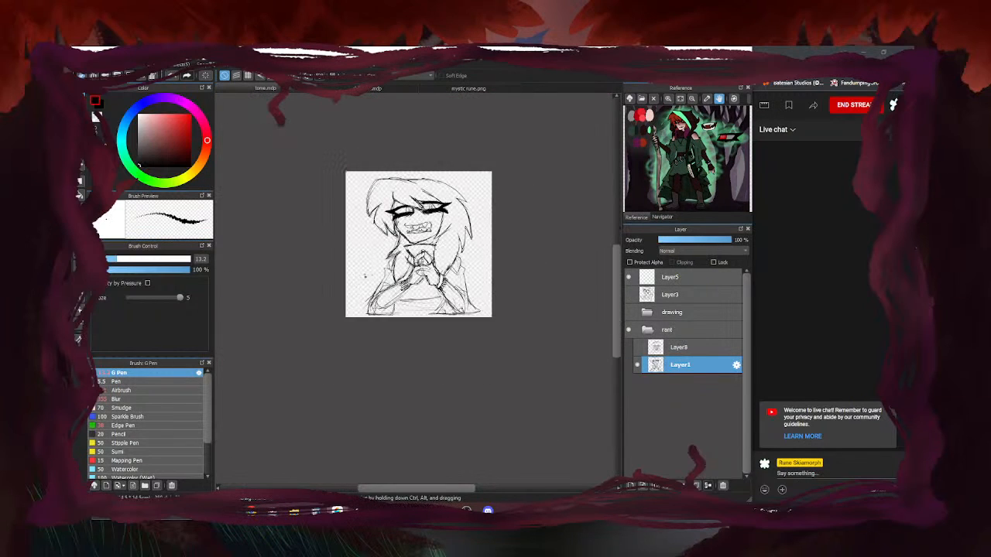
scroll(431, 207, "up", 1)
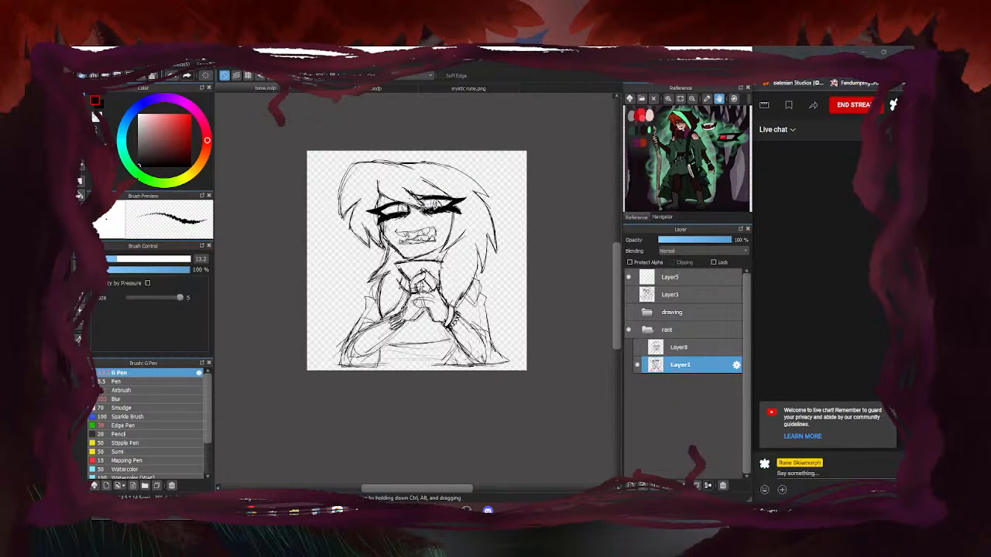
scroll(438, 207, "up", 6)
mouse_move(404, 168)
left_mouse_down()
mouse_move(411, 209)
mouse_move(406, 164)
mouse_move(438, 247)
left_mouse_up()
left_click_drag(406, 171, 416, 233)
Draw two dark vertical pupil strokes in the left eye and another stroke on the right eye
scroll(415, 229, "down", 6)
scroll(402, 221, "up", 4)
scroll(383, 226, "up", 2)
mouse_move(366, 171)
left_mouse_down()
mouse_move(372, 210)
mouse_move(371, 174)
mouse_move(392, 222)
left_mouse_up()
left_click_drag(367, 172, 367, 217)
left_click_drag(344, 160, 333, 227)
scroll(333, 231, "down", 2)
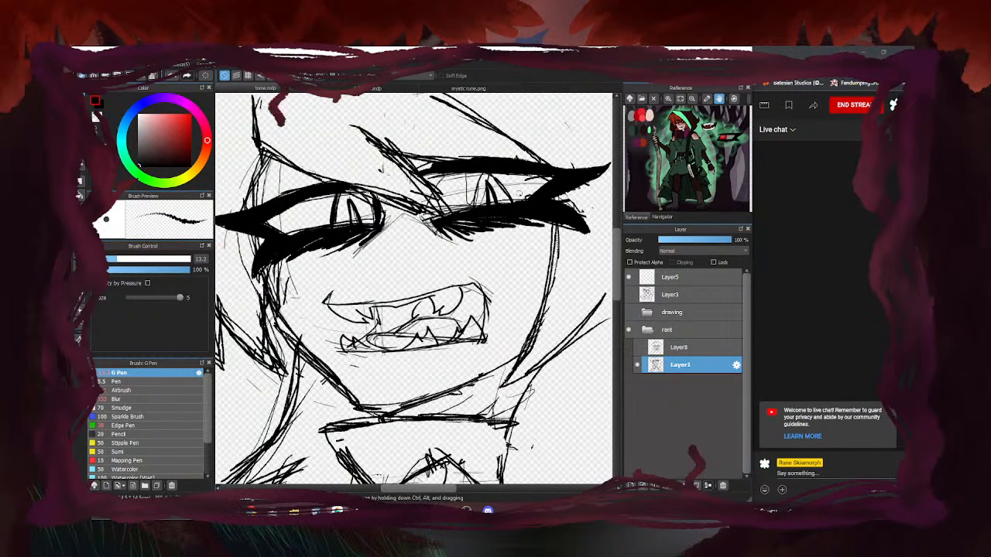
scroll(512, 200, "up", 2)
mouse_move(529, 219)
left_mouse_down()
mouse_move(469, 137)
mouse_move(432, 181)
mouse_move(425, 220)
left_mouse_up()
scroll(425, 213, "down", 6)
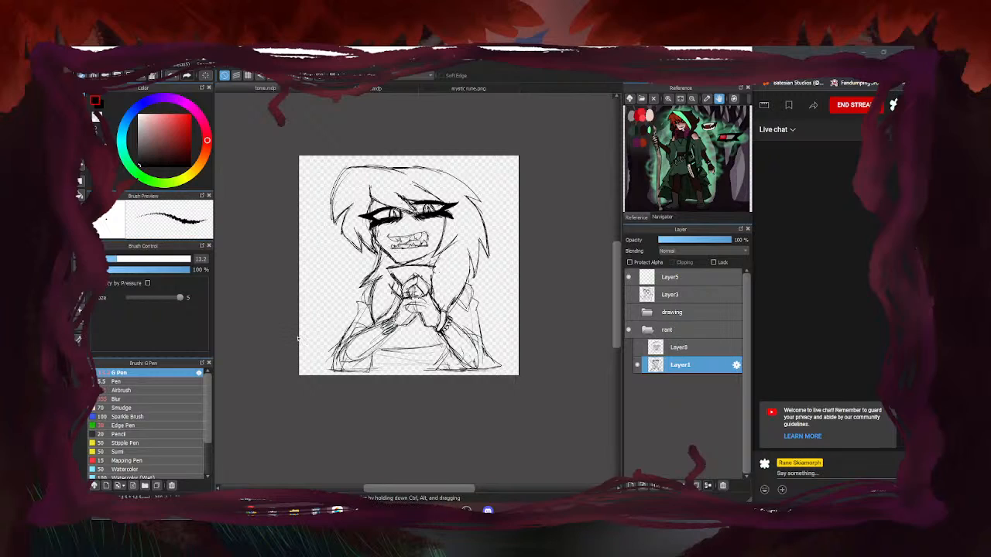
Drop the G Pen size from 13.2 to 5.8 and zoom around the face to inspect it
left_click(109, 260)
scroll(422, 192, "up", 2)
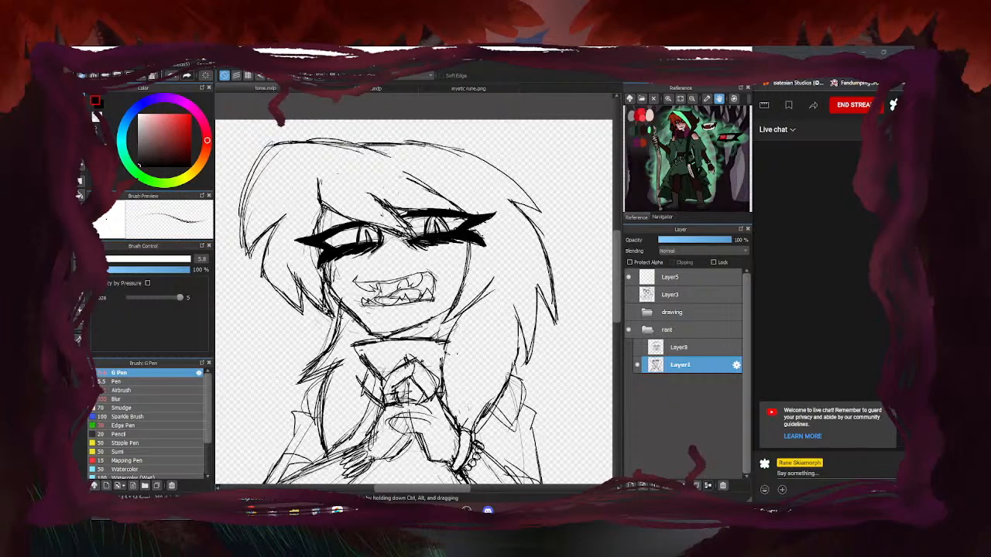
scroll(382, 282, "up", 1)
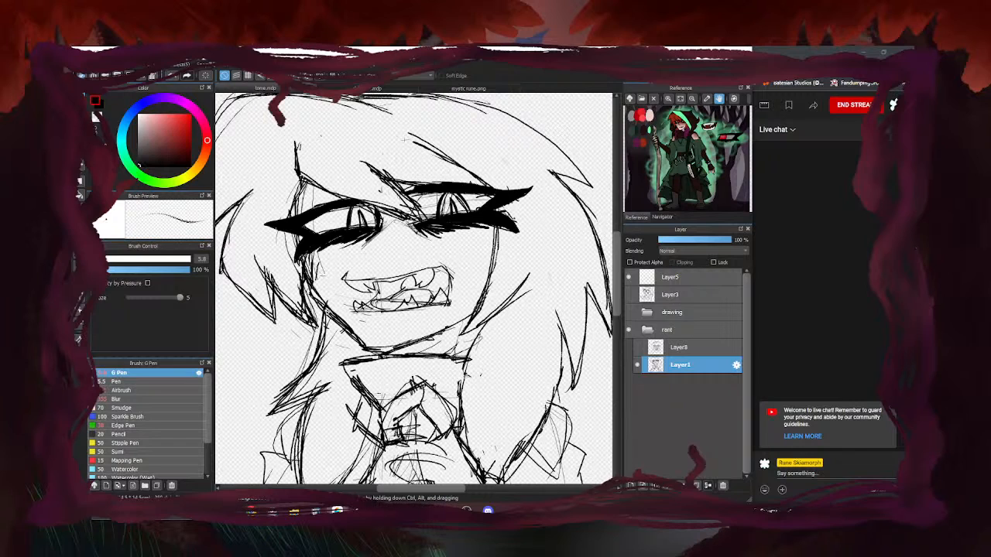
scroll(417, 203, "down", 4)
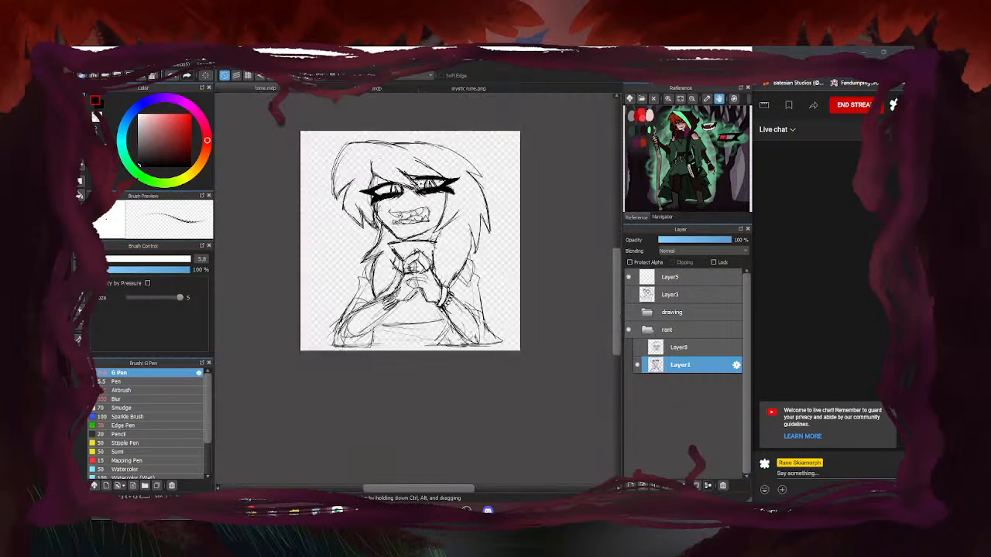
scroll(403, 200, "up", 3)
scroll(316, 289, "down", 1)
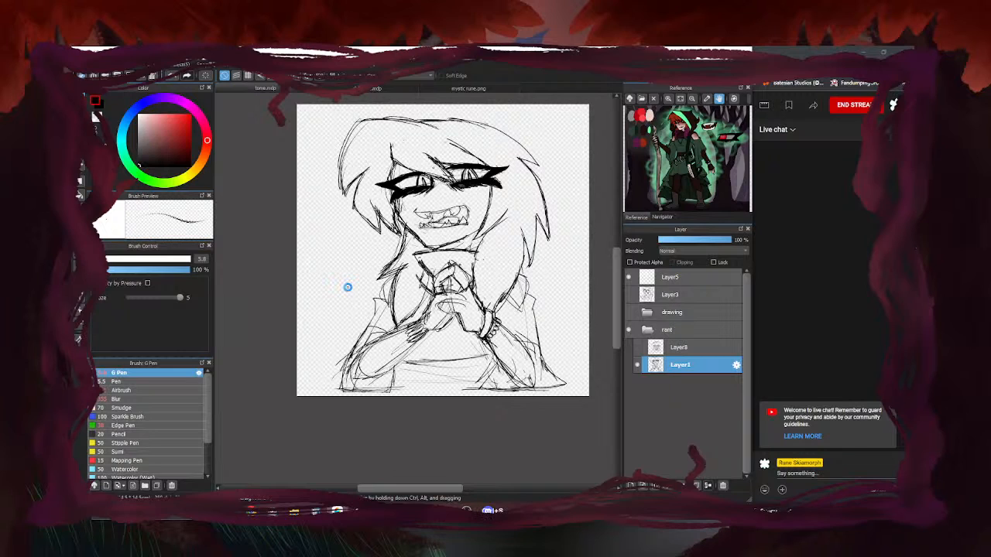
scroll(420, 184, "up", 4)
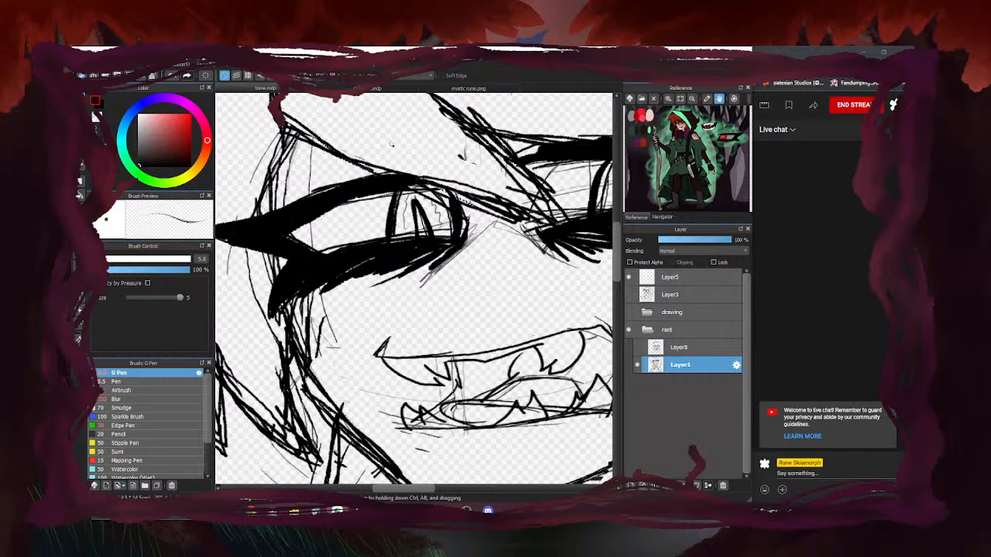
scroll(391, 144, "down", 4)
scroll(430, 197, "up", 4)
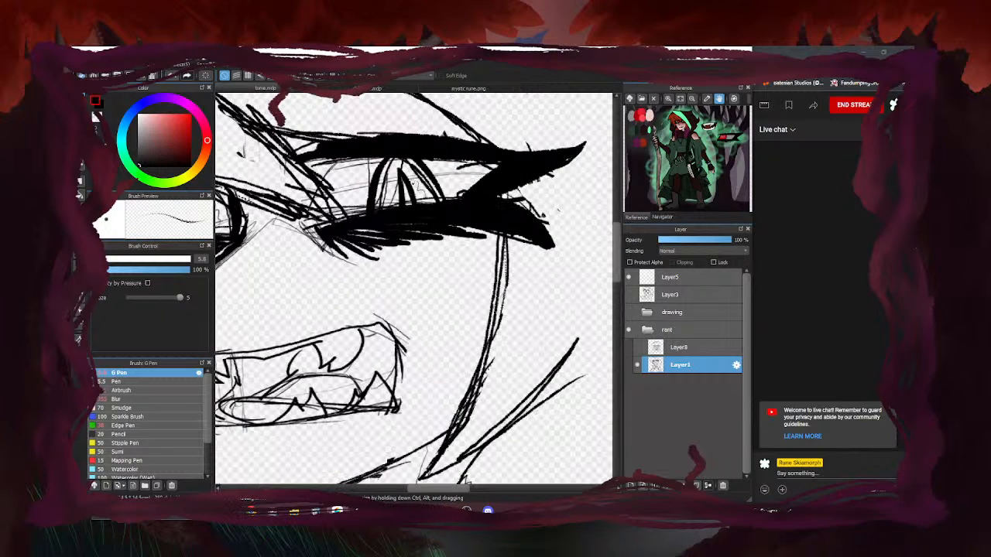
Compare the hooded Layer8 sketch with the Layer1 face sketch, ending with Layer1 selected
scroll(542, 248, "down", 6)
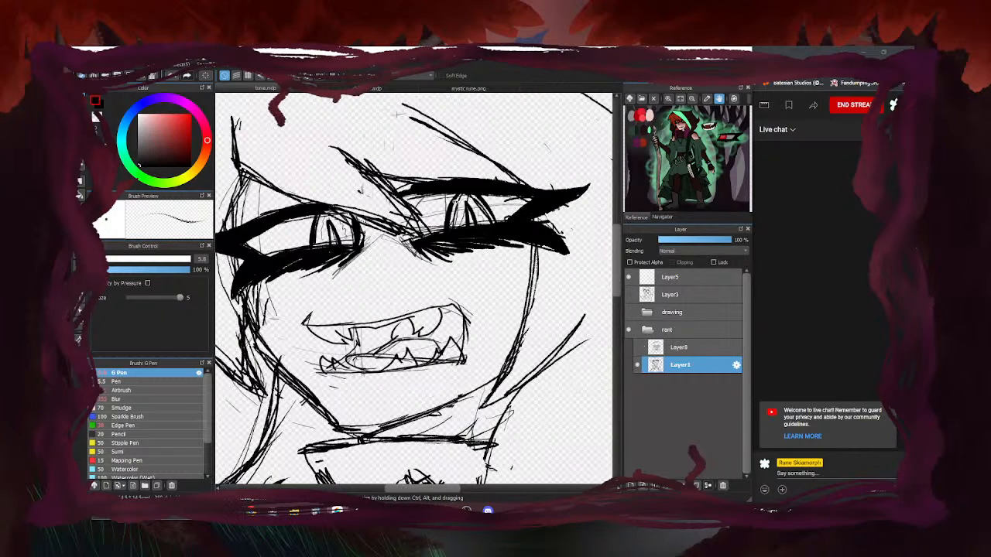
scroll(507, 255, "up", 1)
left_click(638, 366)
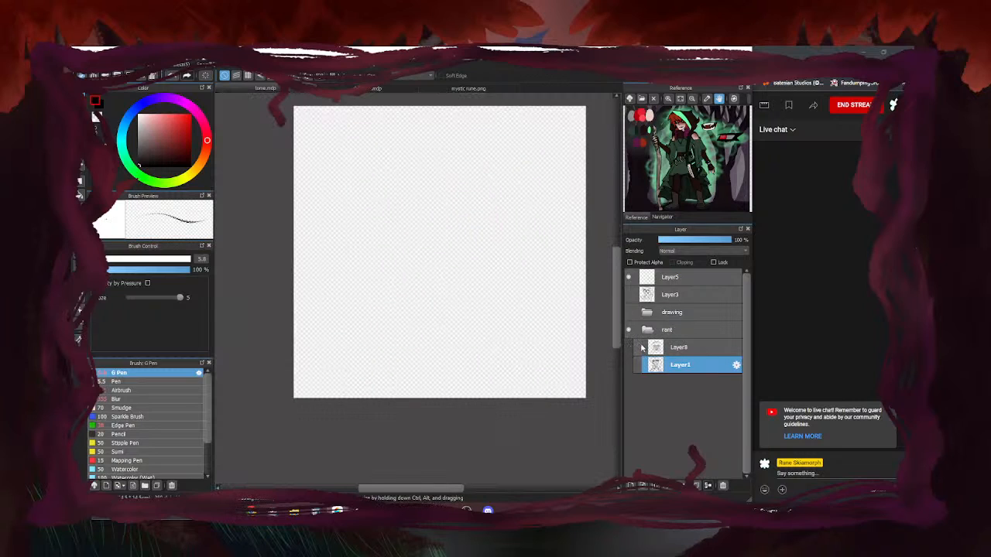
left_click(638, 347)
left_click(663, 352)
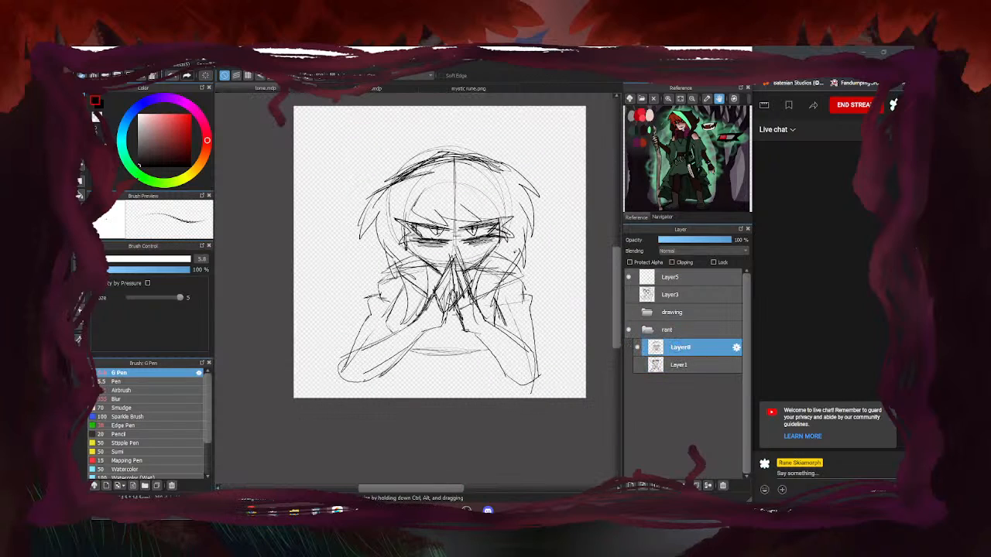
scroll(530, 253, "up", 3)
scroll(454, 224, "down", 5)
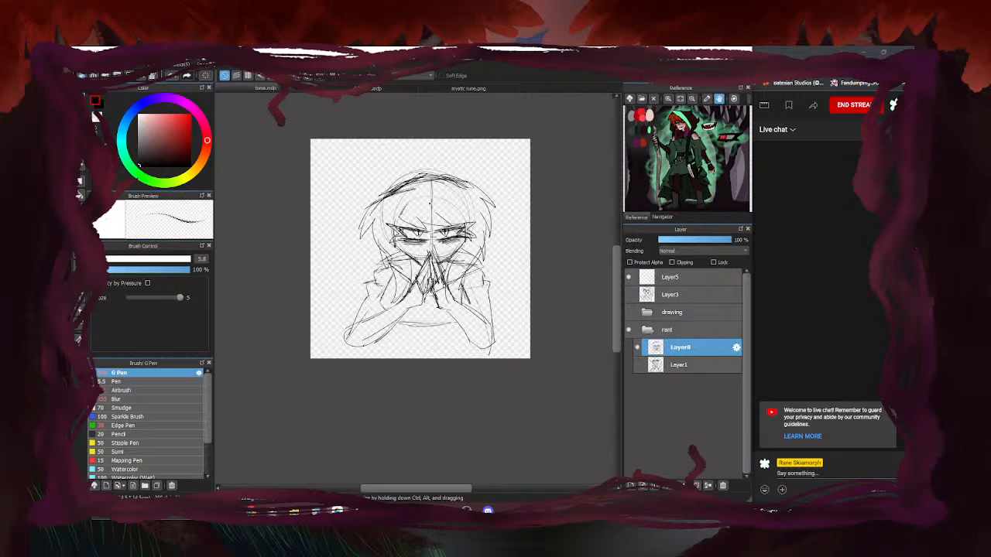
left_click(638, 348)
left_click(638, 365)
left_click(680, 365)
Duplicate Layer1 as Layer9 at 30% opacity under Layer8, with Layer1 hidden
key("ctrl+c")
key("ctrl+v")
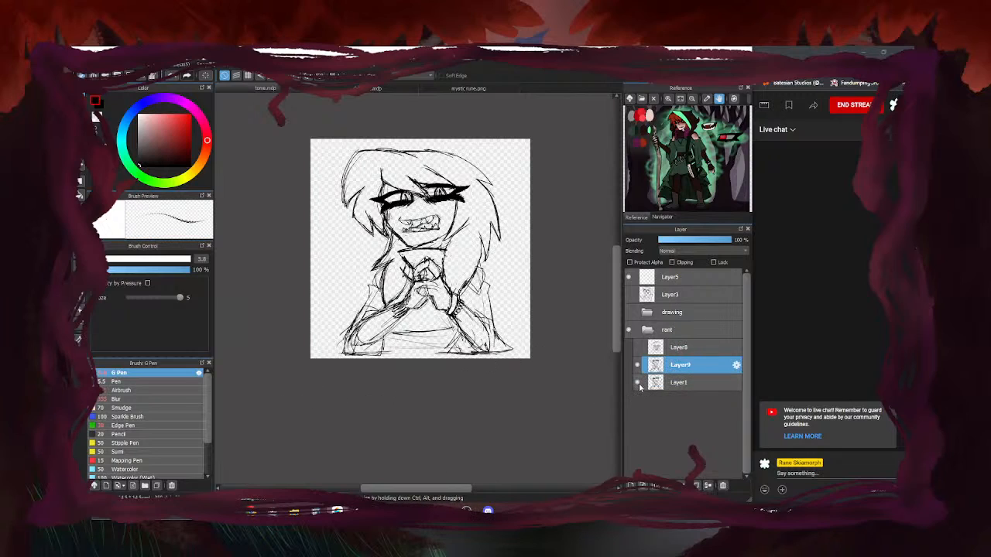
left_click(638, 383)
left_click(638, 364)
left_click(638, 348)
left_click(663, 347)
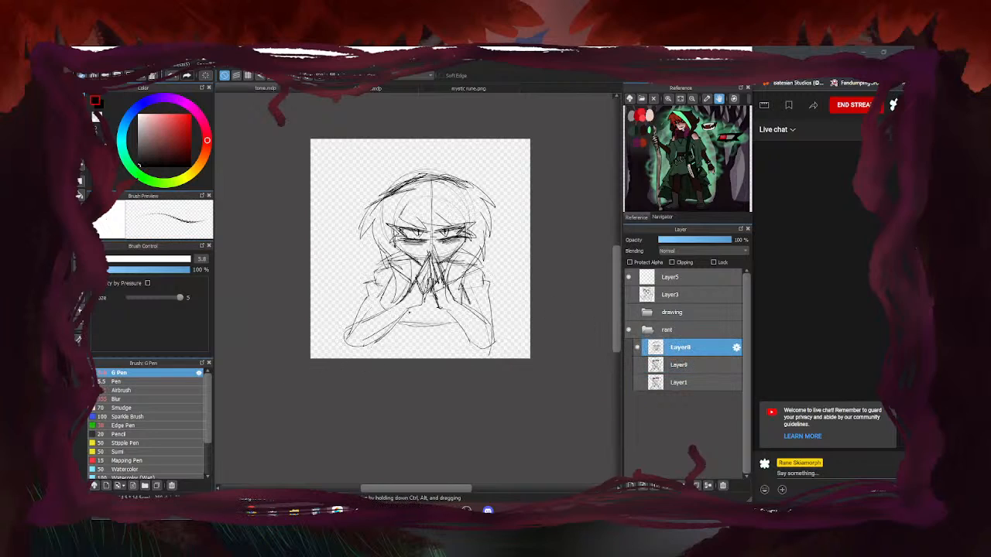
left_click(638, 365)
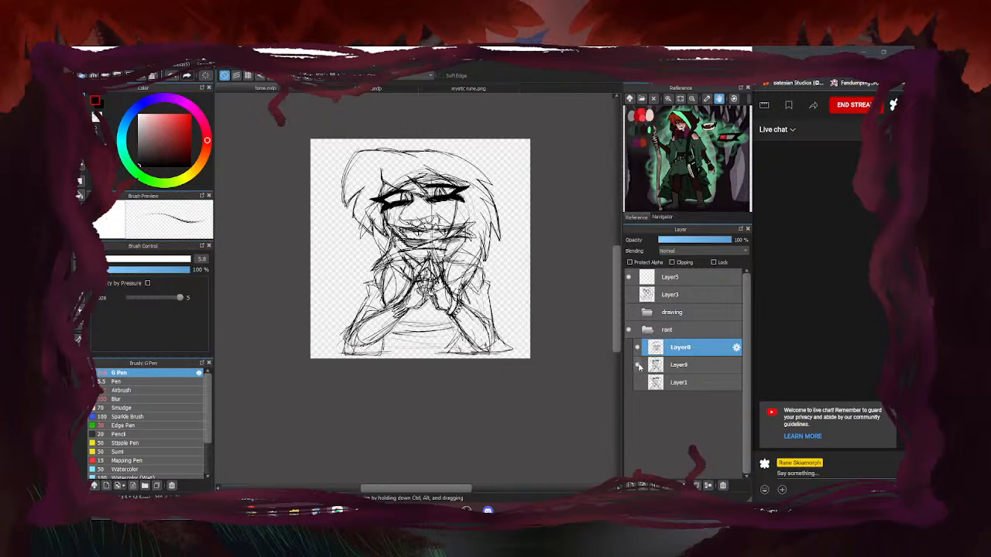
left_click(670, 364)
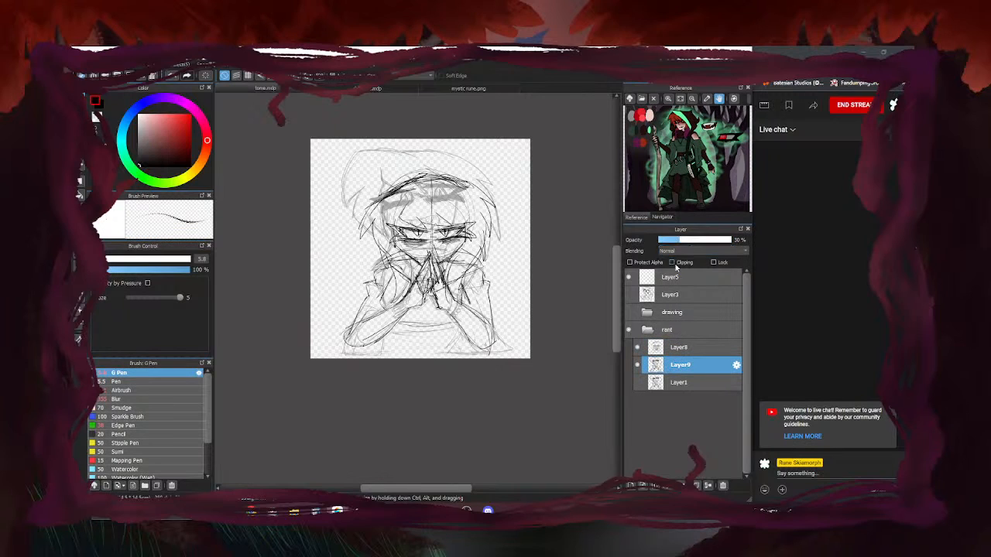
left_click(679, 347)
Draw the right sleeve, the boot and ground lines, and the left foot along the base
scroll(446, 331, "up", 2)
scroll(521, 340, "up", 1)
mouse_move(472, 274)
left_mouse_down()
mouse_move(510, 342)
mouse_move(503, 281)
mouse_move(525, 324)
mouse_move(559, 353)
mouse_move(536, 372)
mouse_move(435, 374)
left_mouse_up()
mouse_move(426, 313)
left_mouse_down()
mouse_move(437, 333)
mouse_move(488, 367)
left_mouse_up()
mouse_move(446, 332)
left_mouse_down()
mouse_move(449, 350)
mouse_move(424, 370)
mouse_move(383, 371)
left_mouse_up()
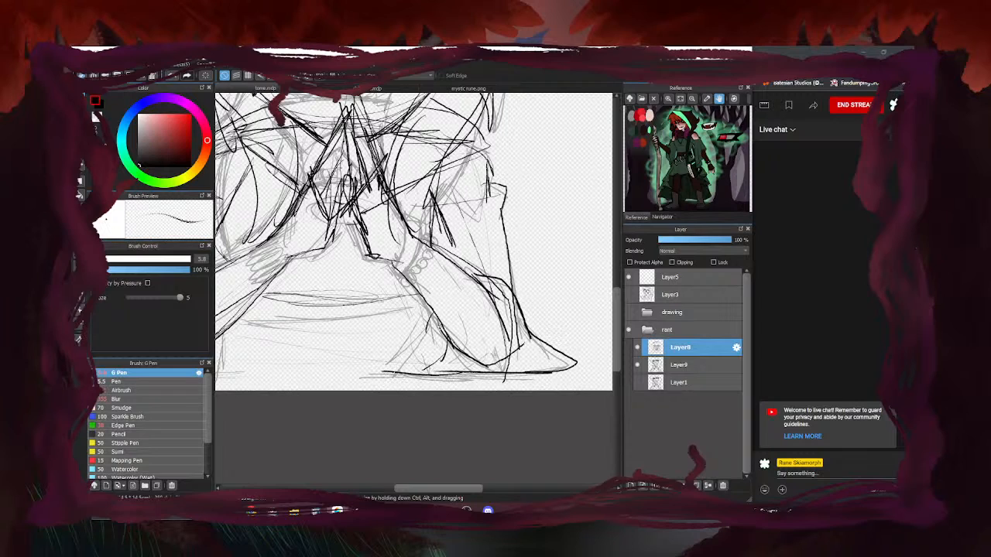
mouse_move(435, 312)
left_mouse_down()
mouse_move(415, 355)
mouse_move(375, 371)
mouse_move(539, 375)
left_mouse_up()
scroll(573, 355, "down", 3)
scroll(363, 353, "up", 2)
mouse_move(427, 338)
left_mouse_down()
mouse_move(427, 368)
mouse_move(338, 367)
left_mouse_up()
Outline the left elbow and forearm, extending lines down to the figure's base
left_click_drag(373, 316, 355, 345)
left_click_drag(413, 299, 332, 333)
mouse_move(383, 309)
left_mouse_down()
mouse_move(348, 335)
mouse_move(370, 361)
left_mouse_up()
left_click_drag(352, 321, 331, 356)
left_click_drag(334, 354, 292, 369)
left_click_drag(292, 368, 371, 366)
mouse_move(354, 326)
left_mouse_down()
mouse_move(306, 365)
mouse_move(327, 367)
left_mouse_up()
Add strokes along the right forearm and dark accents at both elbows
scroll(319, 354, "down", 4)
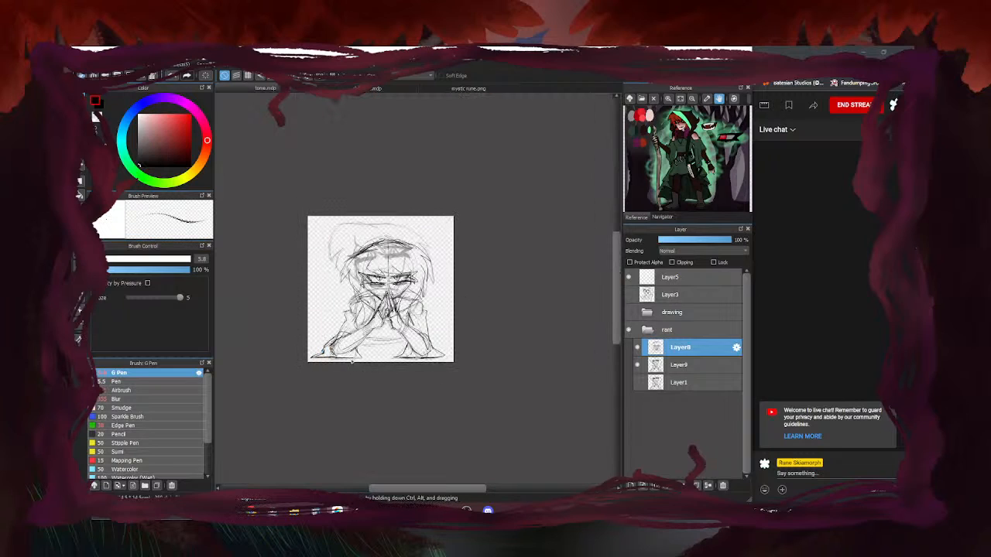
scroll(436, 358, "up", 4)
left_click_drag(402, 302, 427, 350)
left_click_drag(398, 311, 440, 348)
left_click_drag(384, 281, 428, 345)
left_click_drag(350, 336, 331, 354)
scroll(441, 315, "down", 4)
scroll(307, 330, "up", 4)
left_click_drag(332, 279, 310, 316)
mouse_move(322, 313)
left_mouse_down()
mouse_move(286, 326)
mouse_move(314, 318)
left_mouse_up()
mouse_move(404, 307)
left_mouse_down()
mouse_move(382, 329)
mouse_move(392, 331)
left_mouse_up()
Shape the sleeve's arm line into a V and add a bead loop at its corner
scroll(345, 353, "down", 3)
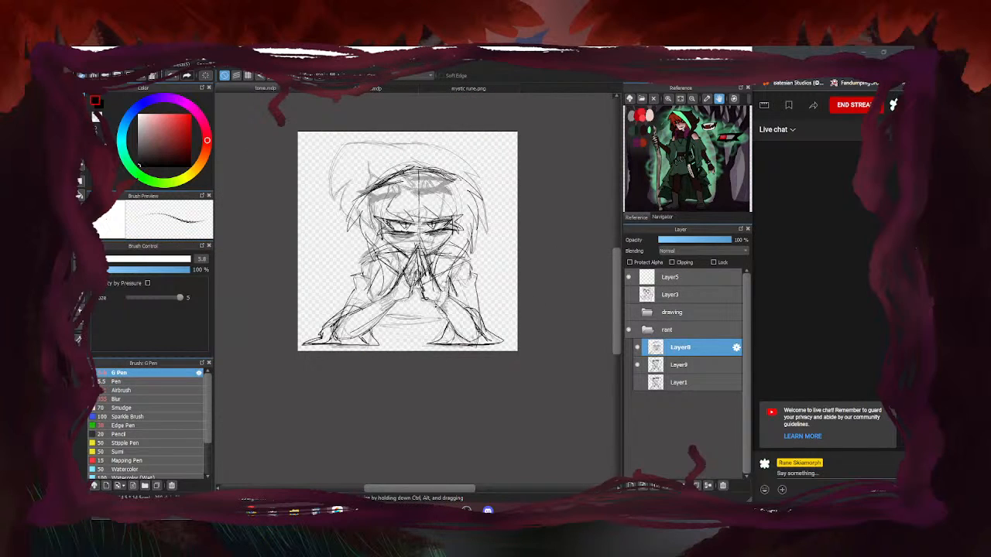
scroll(432, 305, "up", 4)
scroll(499, 264, "up", 2)
mouse_move(454, 232)
left_mouse_down()
mouse_move(451, 306)
mouse_move(428, 343)
left_mouse_up()
mouse_move(454, 229)
left_mouse_down()
mouse_move(487, 250)
mouse_move(470, 305)
mouse_move(425, 350)
left_mouse_up()
mouse_move(511, 275)
left_mouse_down()
mouse_move(513, 302)
mouse_move(499, 292)
mouse_move(500, 309)
mouse_move(456, 354)
left_mouse_up()
Draw an oval bead loop, undo the misplaced one, and redraw the bead stroke at the wrist
scroll(473, 279, "down", 5)
scroll(411, 290, "up", 2)
scroll(410, 289, "up", 2)
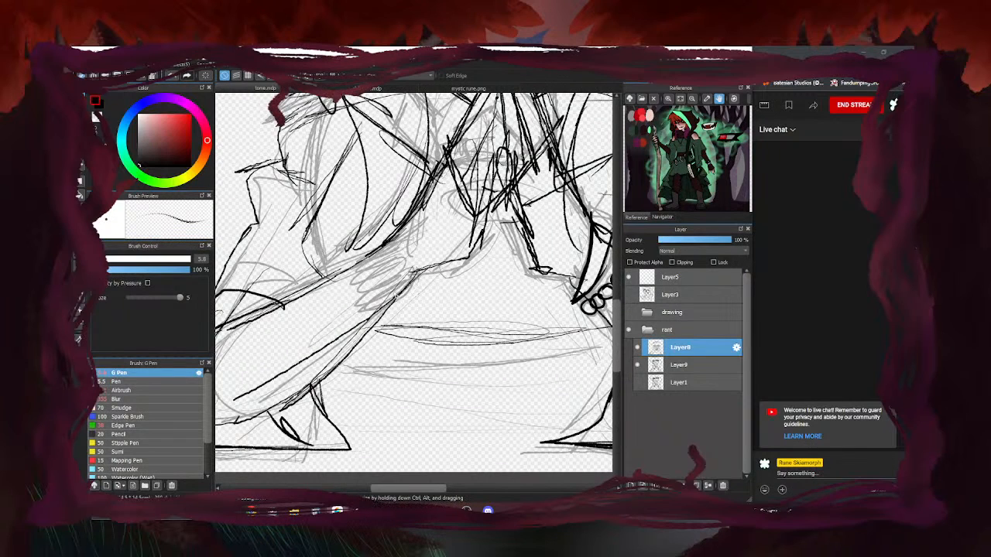
left_click_drag(406, 287, 403, 293)
key("ctrl+z")
mouse_move(354, 260)
left_mouse_down()
mouse_move(398, 235)
mouse_move(390, 261)
mouse_move(403, 256)
mouse_move(418, 294)
mouse_move(421, 272)
left_mouse_up()
scroll(382, 307, "down", 4)
scroll(411, 258, "up", 2)
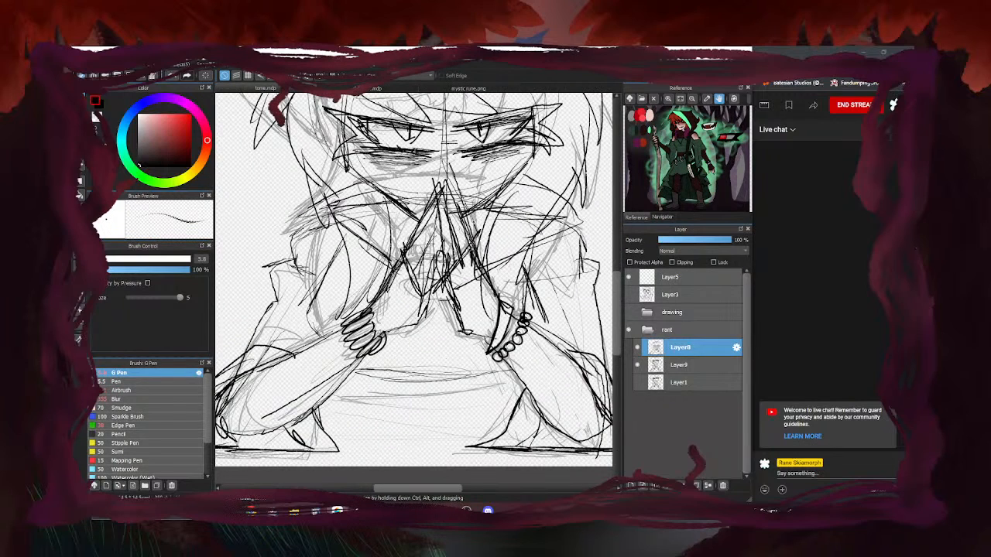
scroll(457, 255, "down", 4)
Hide the faded Layer9 guide and erase the faint head outline and stray hair lines
left_click(638, 368)
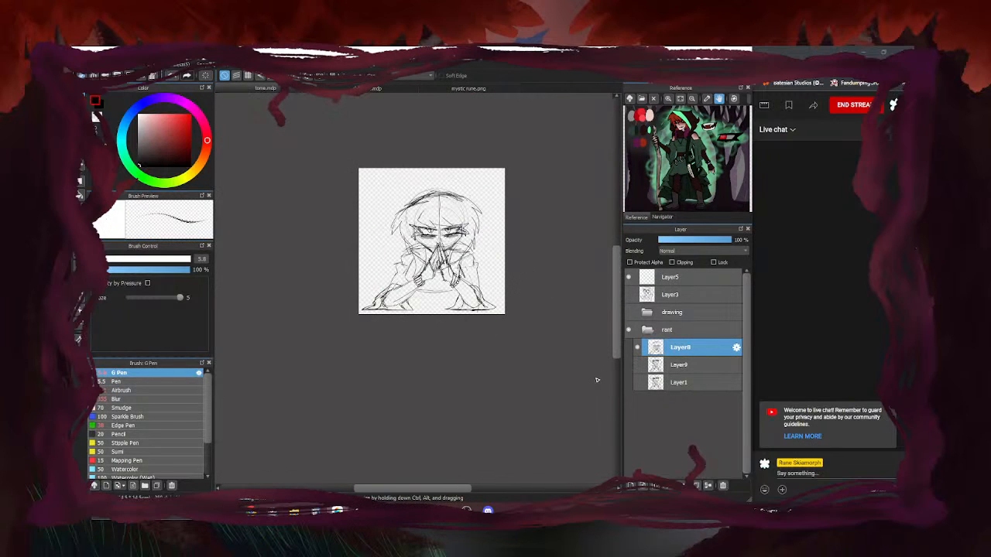
key("e")
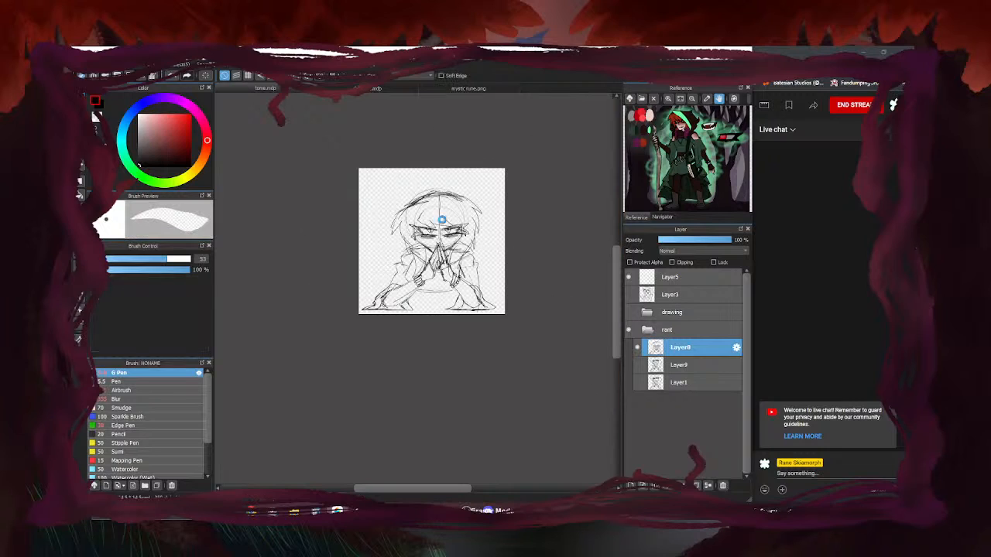
scroll(442, 220, "up", 3)
mouse_move(340, 182)
left_mouse_down()
mouse_move(336, 246)
mouse_move(369, 184)
mouse_move(476, 197)
mouse_move(465, 147)
mouse_move(338, 161)
mouse_move(408, 149)
left_mouse_up()
Redraw the hair with new pen arcs along the top of the head
key("b")
left_click_drag(334, 180, 430, 137)
left_click_drag(342, 178, 444, 139)
mouse_move(386, 153)
left_mouse_down()
mouse_move(468, 143)
mouse_move(525, 164)
left_mouse_up()
left_click_drag(445, 141, 522, 161)
scroll(406, 159, "down", 1)
scroll(399, 160, "down", 2)
scroll(399, 171, "up", 3)
scroll(395, 224, "down", 4)
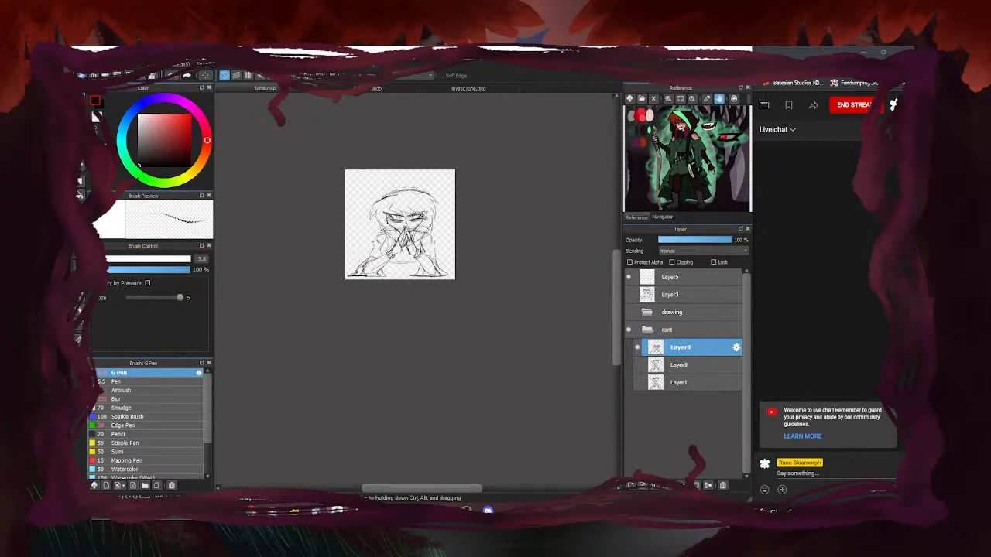
Toggle Layer8 and Layer9 visibility to compare the sketches, ending with only Layer8 shown
left_click(641, 362)
left_click(641, 362)
left_click(637, 347)
left_click(639, 364)
left_click(639, 364)
left_click(637, 347)
Thicken the right and left eyebrows into bold dark strokes
scroll(518, 218, "up", 3)
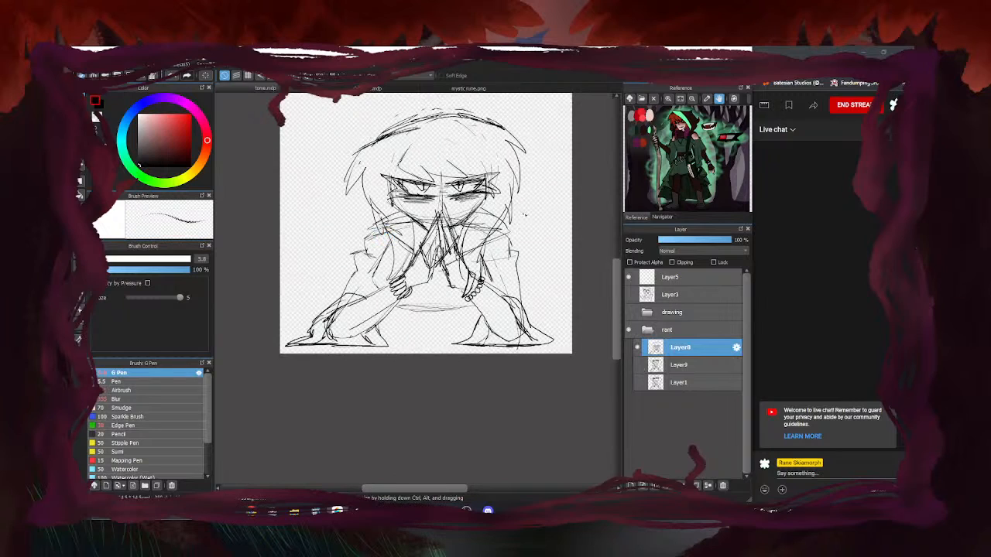
scroll(518, 218, "up", 2)
left_click_drag(431, 184, 531, 158)
left_click_drag(480, 187, 520, 161)
left_click_drag(460, 175, 509, 164)
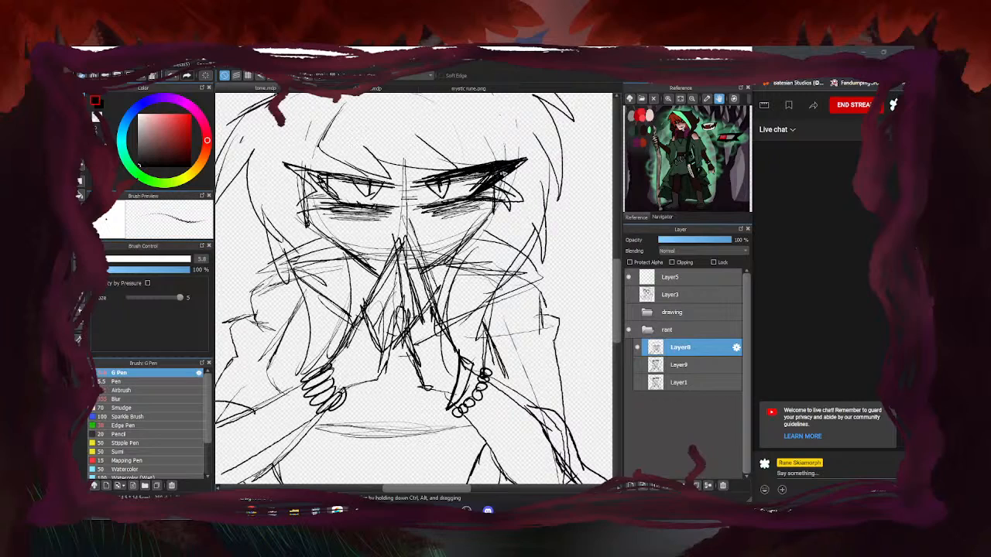
left_click_drag(398, 185, 298, 175)
left_click_drag(369, 183, 292, 175)
left_click_drag(371, 184, 279, 162)
mouse_move(333, 200)
left_mouse_down()
mouse_move(293, 169)
mouse_move(293, 215)
mouse_move(311, 205)
mouse_move(337, 209)
left_mouse_up()
Hatch shadow under both eyes, extending marks around the right eye's outer corner
left_click_drag(474, 201, 424, 209)
mouse_move(509, 196)
left_mouse_down()
mouse_move(492, 201)
mouse_move(500, 204)
mouse_move(482, 195)
left_mouse_up()
left_click_drag(525, 193, 507, 204)
left_click_drag(522, 199, 497, 203)
scroll(440, 226, "down", 4)
scroll(444, 222, "up", 2)
scroll(427, 229, "up", 1)
scroll(428, 229, "down", 4)
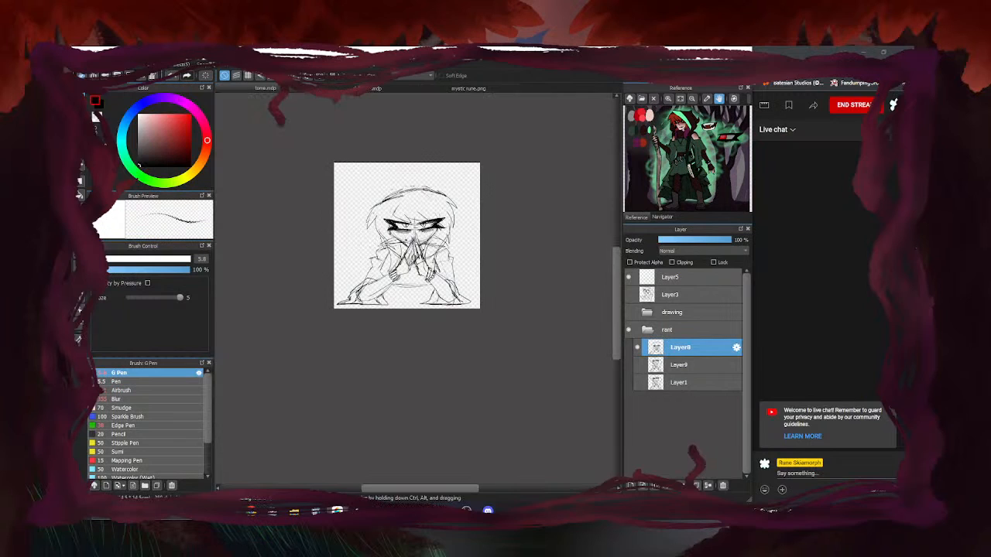
scroll(427, 229, "up", 5)
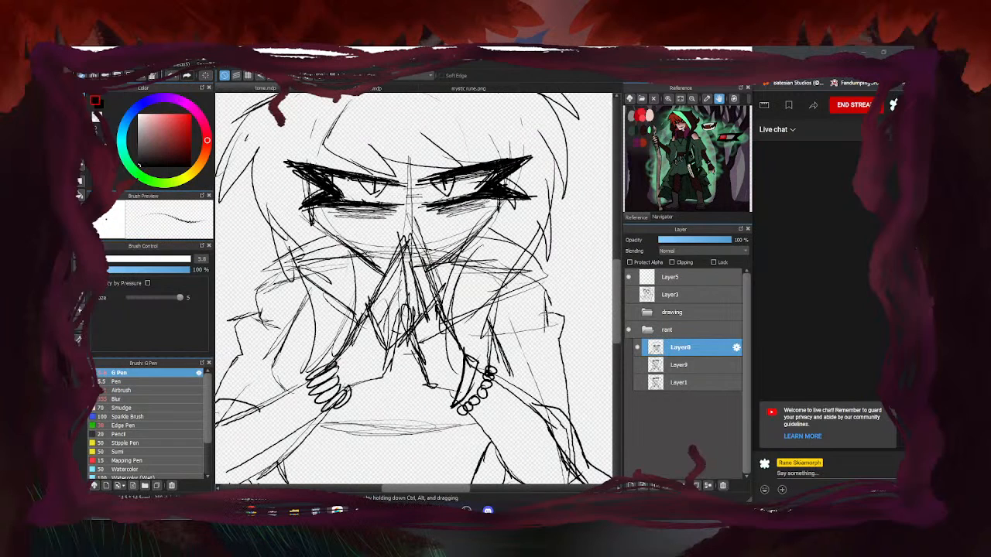
scroll(431, 205, "up", 2)
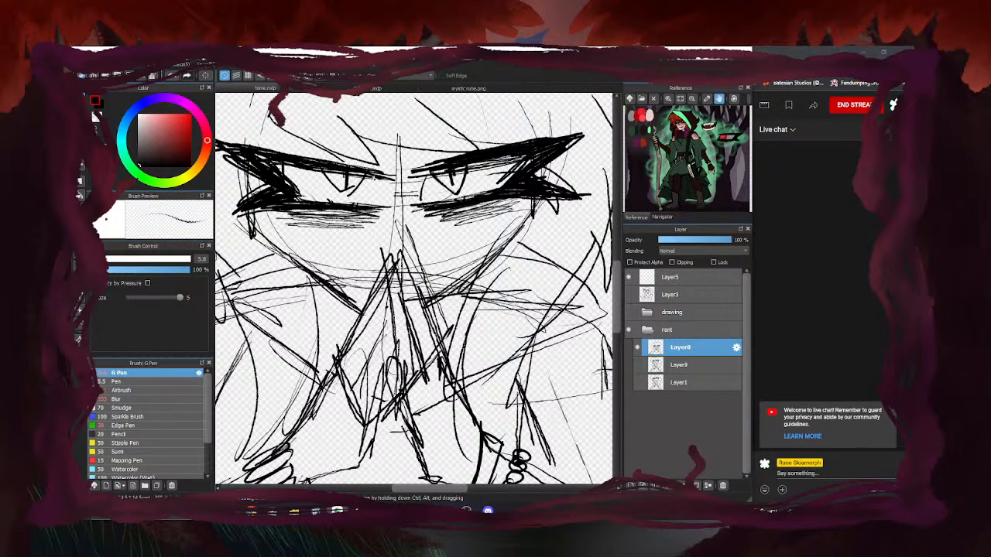
scroll(368, 209, "down", 2)
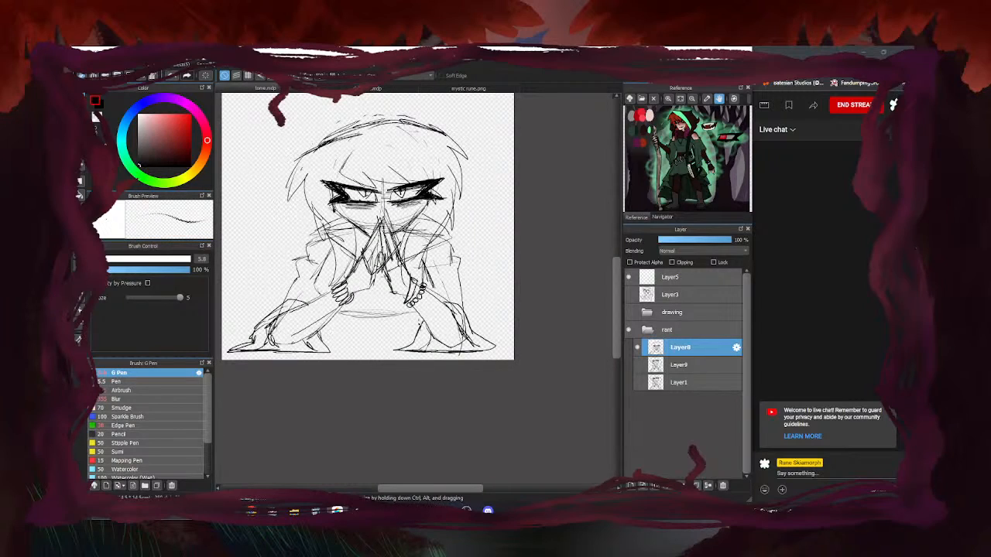
key("e")
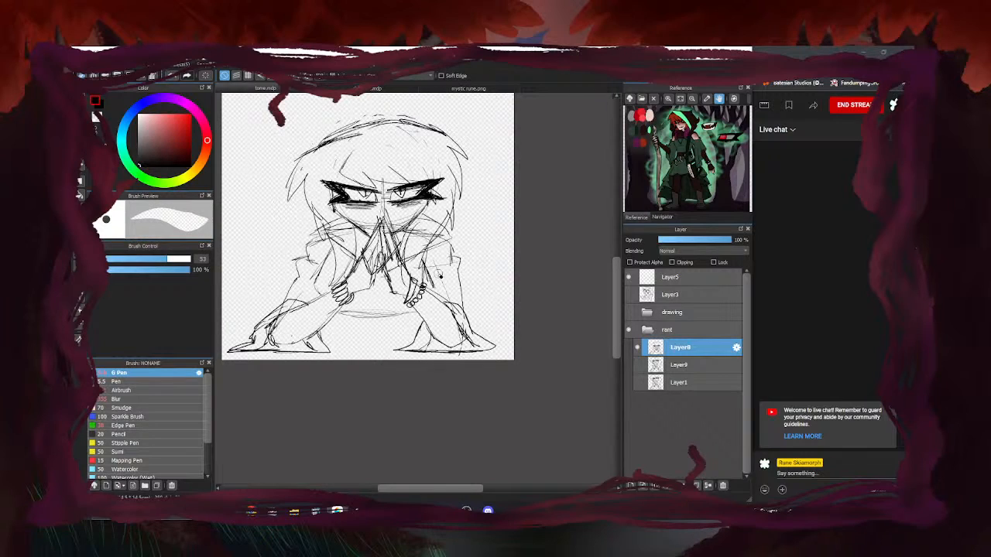
key("e")
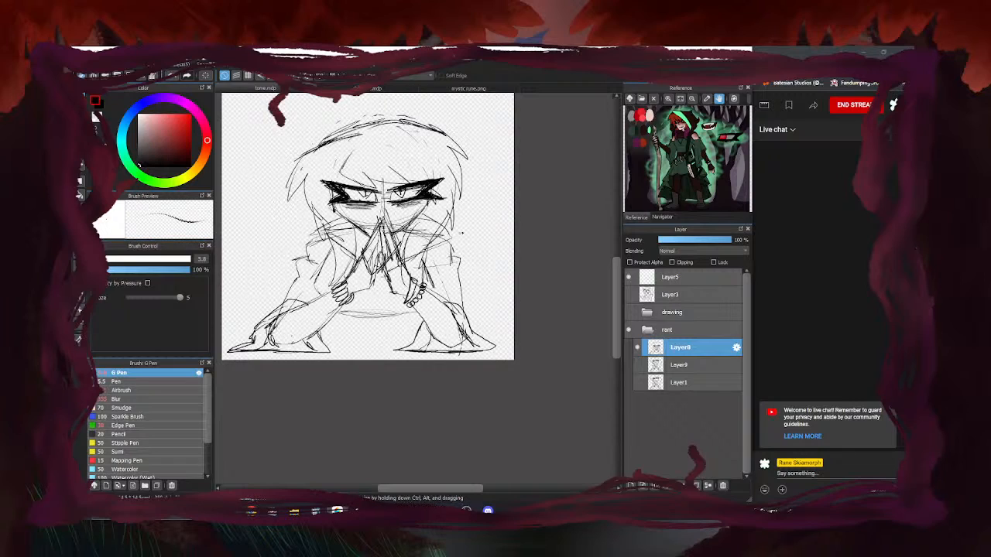
scroll(395, 239, "down", 2)
scroll(331, 213, "up", 1)
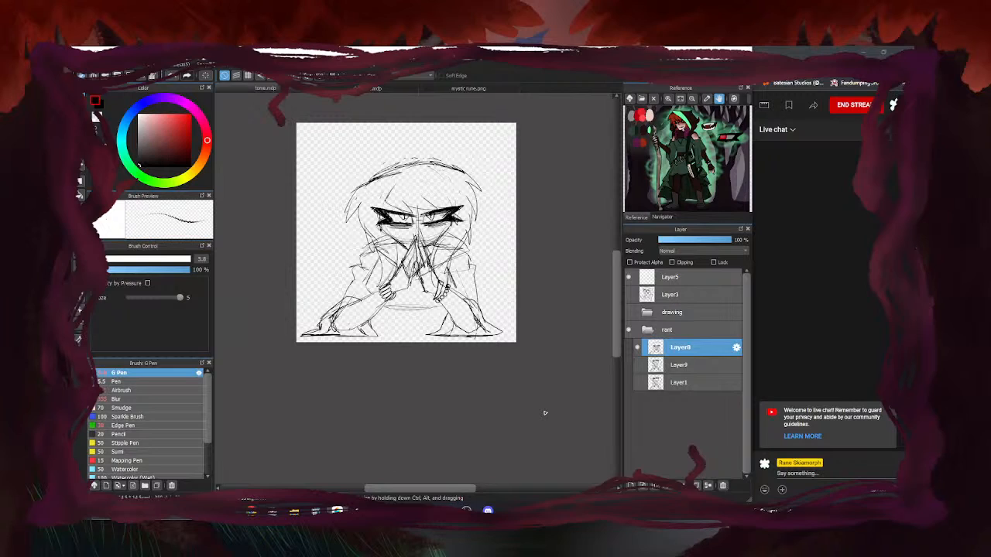
scroll(399, 205, "up", 2)
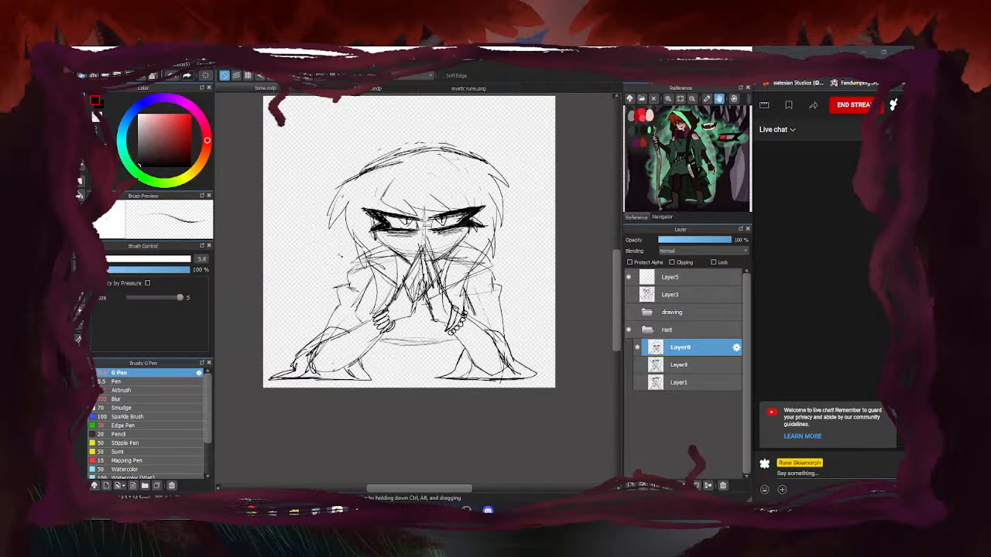
scroll(386, 329, "down", 3)
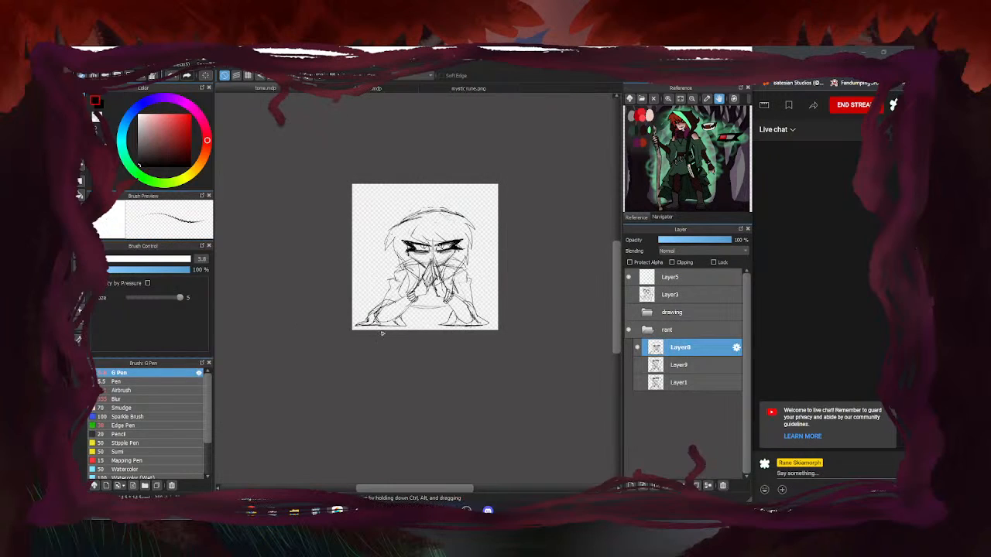
scroll(385, 329, "up", 2)
scroll(416, 344, "down", 1)
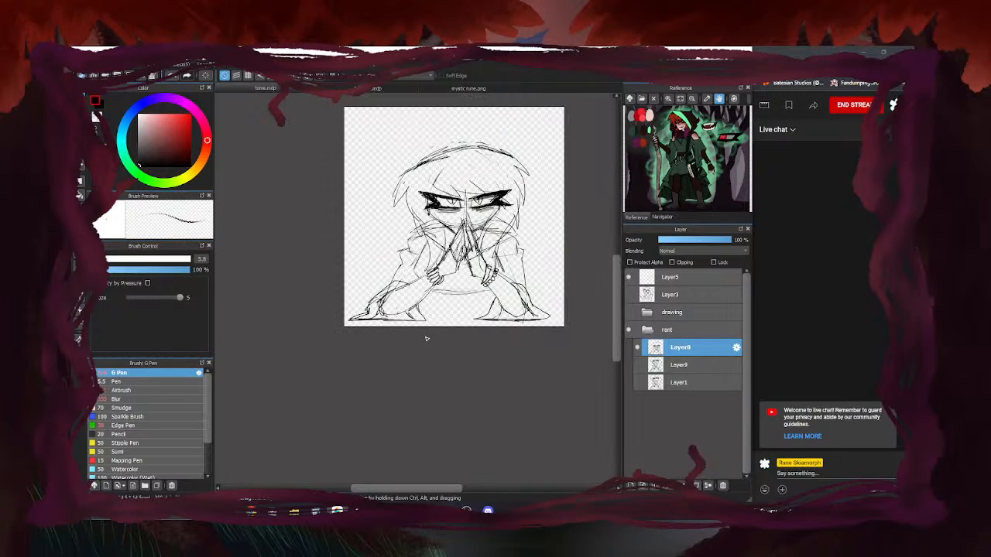
scroll(423, 341, "down", 1)
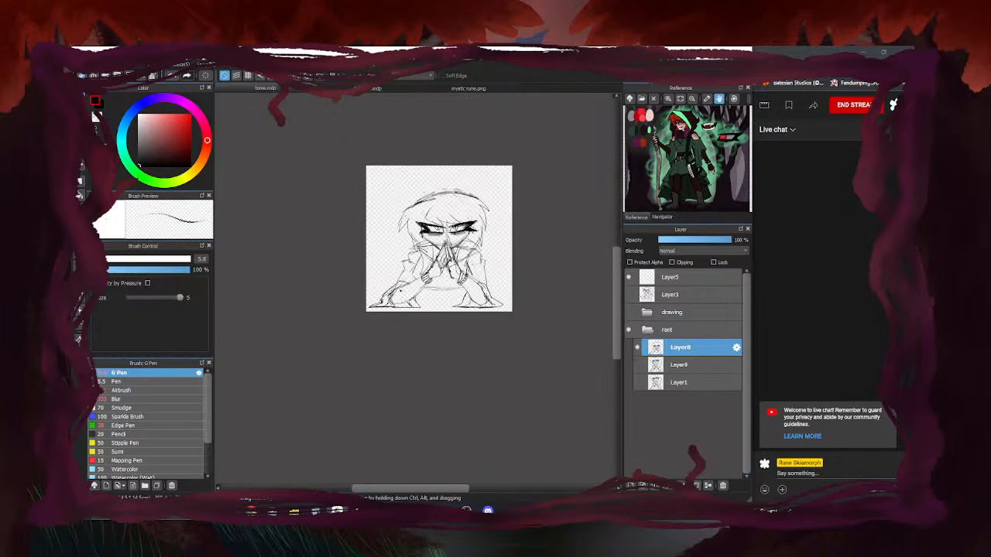
scroll(423, 341, "up", 3)
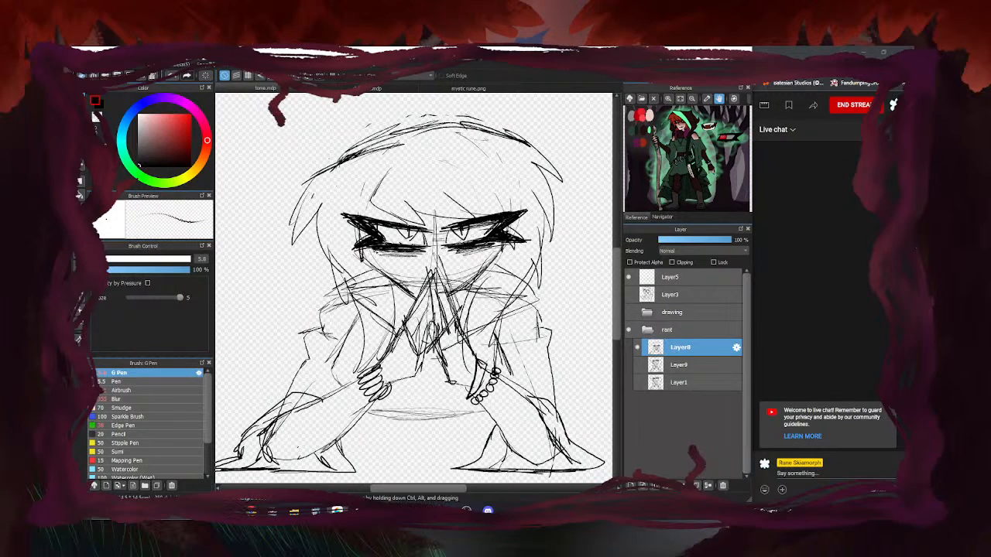
scroll(466, 246, "down", 4)
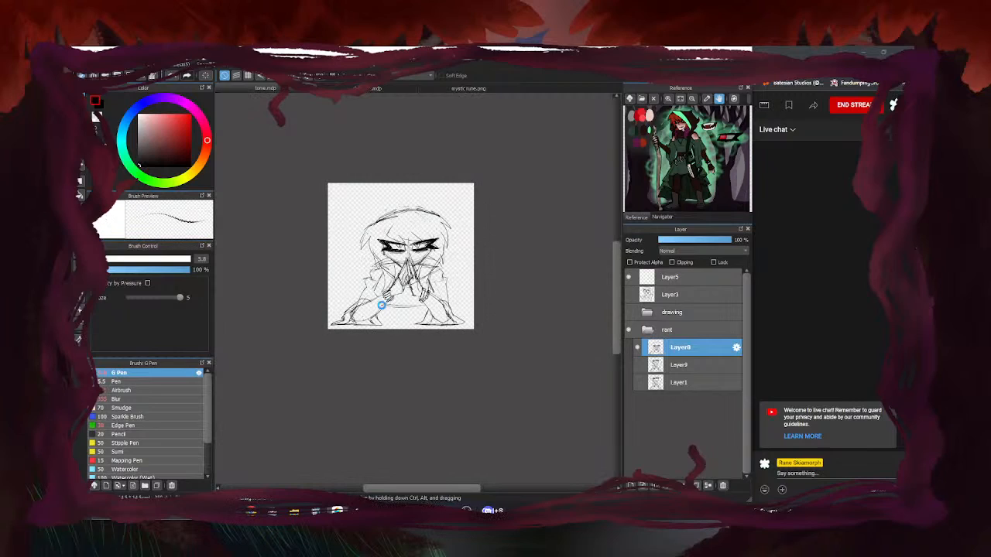
Collapse and hide the rant folder, then add Layer10 inside a new folder
left_click(648, 332)
left_click(631, 485)
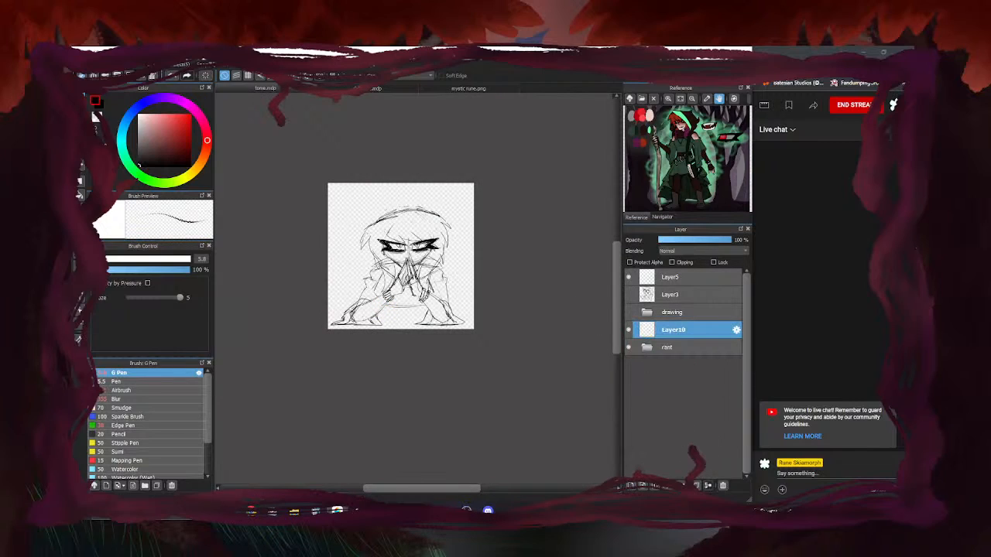
left_click(683, 486)
left_click_drag(671, 348, 671, 335)
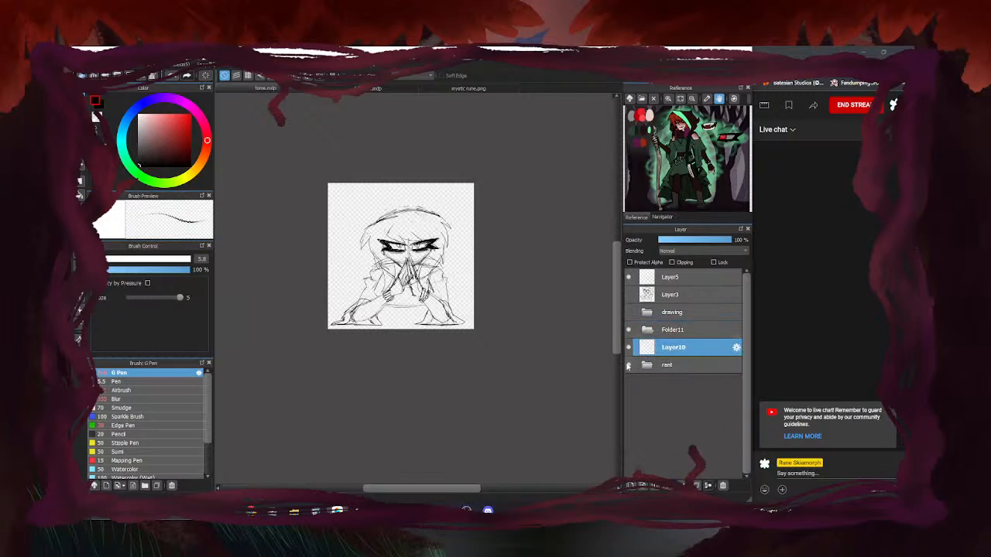
left_click(628, 365)
left_click(694, 334)
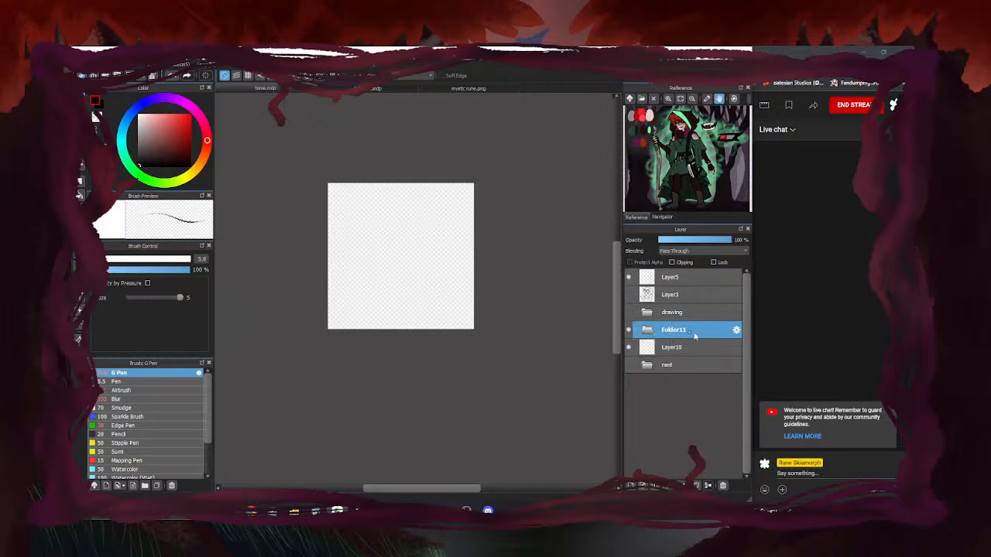
Rename the new folder to 'prazing' and select Layer10 for drawing
left_click(736, 332)
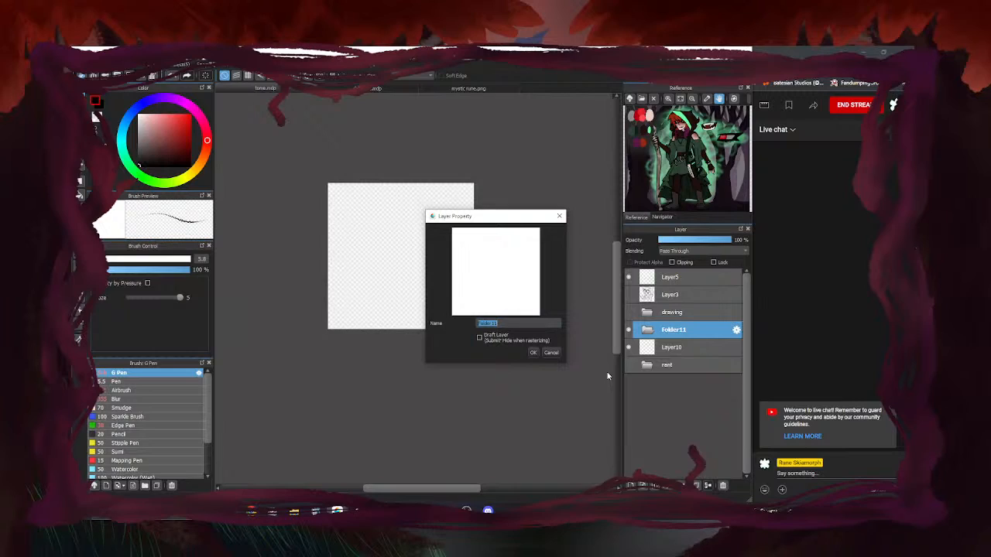
type("d")
left_click(533, 352)
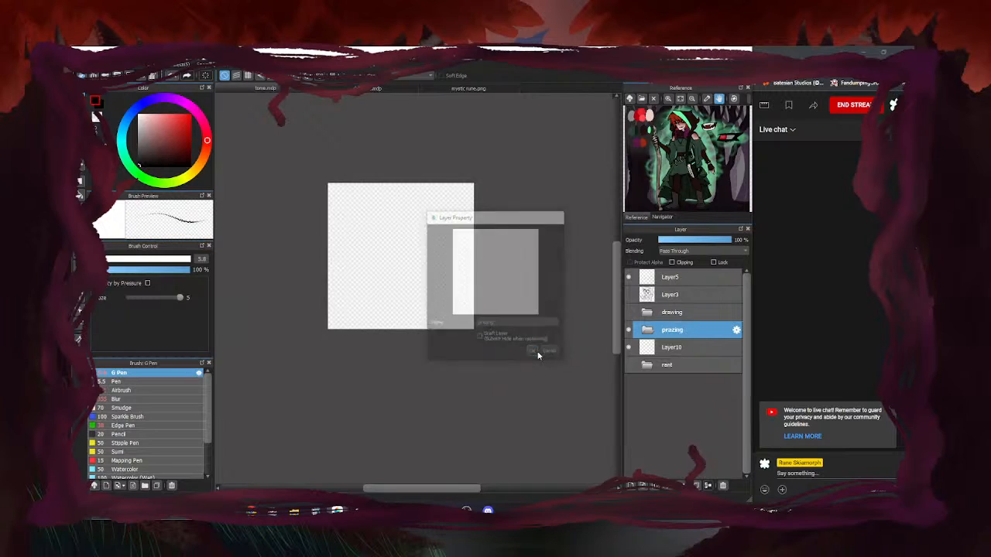
left_click(709, 349)
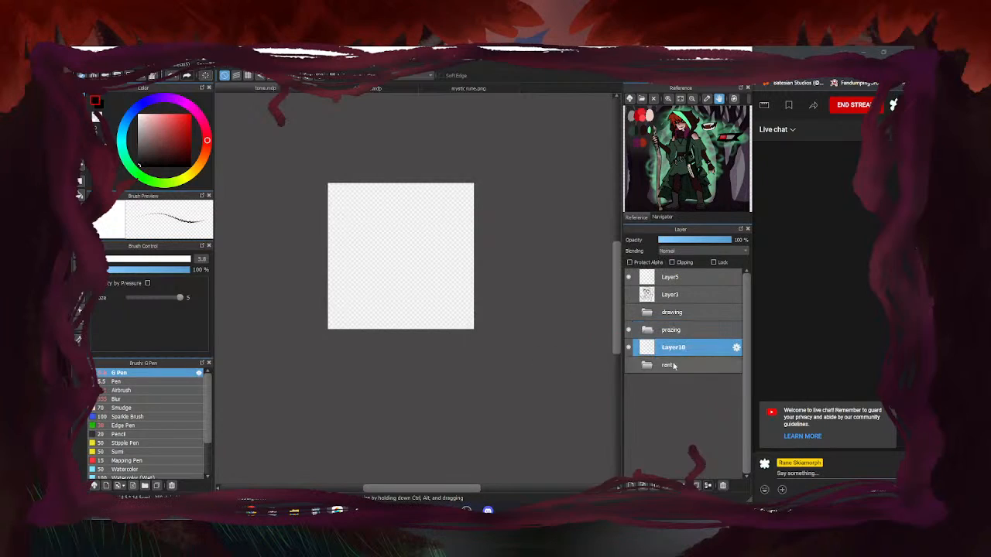
left_click(628, 366)
left_click(629, 365)
Rough in a head oval, shoulder lines, left arm shape and the body outline
scroll(383, 283, "up", 1)
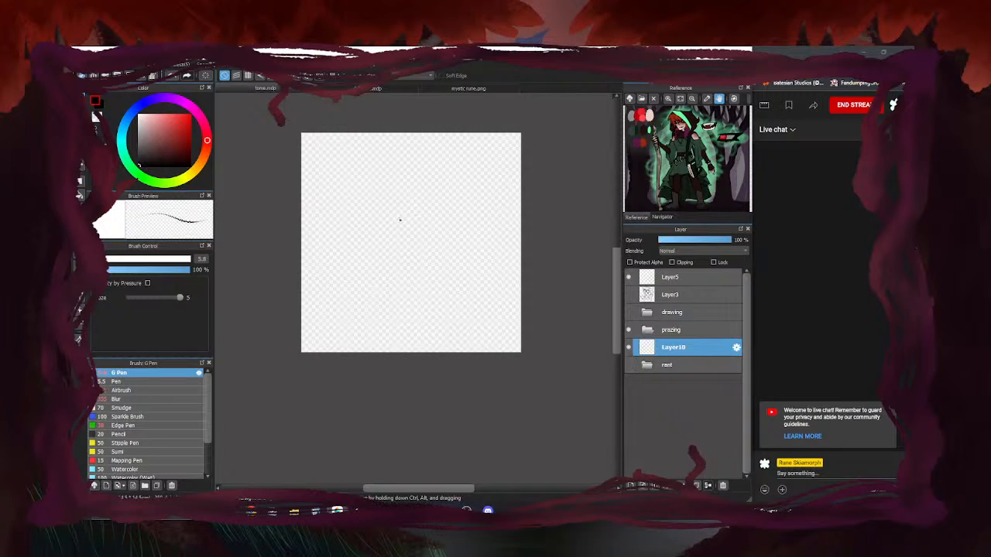
scroll(400, 219, "up", 1)
mouse_move(431, 159)
left_mouse_down()
mouse_move(372, 173)
mouse_move(378, 196)
mouse_move(455, 177)
left_mouse_up()
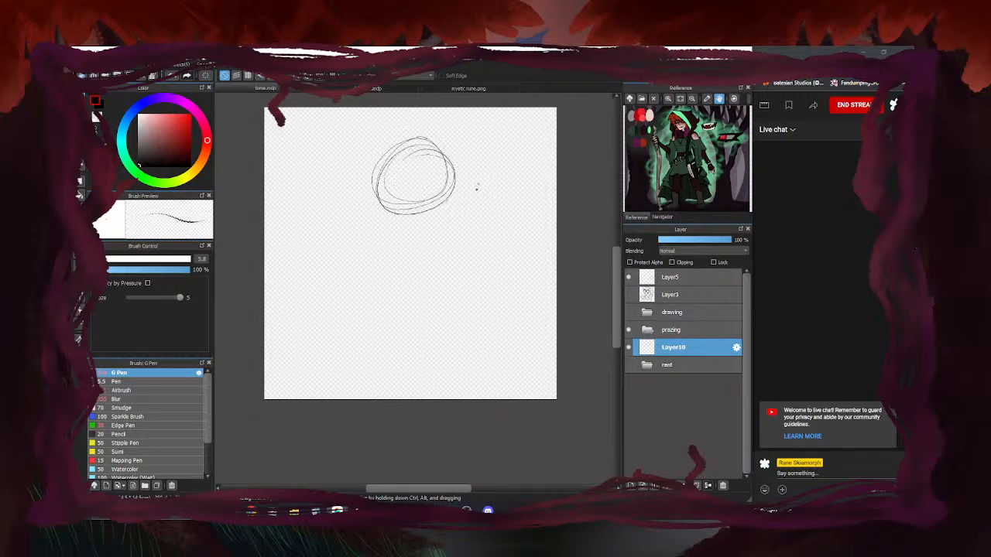
mouse_move(425, 209)
left_mouse_down()
mouse_move(399, 237)
mouse_move(462, 229)
mouse_move(401, 243)
mouse_move(478, 254)
mouse_move(496, 307)
mouse_move(441, 266)
mouse_move(421, 268)
mouse_move(446, 274)
left_mouse_up()
left_click_drag(393, 248, 386, 281)
left_click_drag(336, 251, 380, 288)
mouse_move(458, 232)
left_mouse_down()
mouse_move(469, 296)
mouse_move(417, 305)
mouse_move(491, 334)
left_mouse_up()
mouse_move(464, 296)
left_mouse_down()
mouse_move(505, 337)
mouse_move(430, 322)
mouse_move(480, 313)
left_mouse_up()
left_click_drag(435, 302, 479, 305)
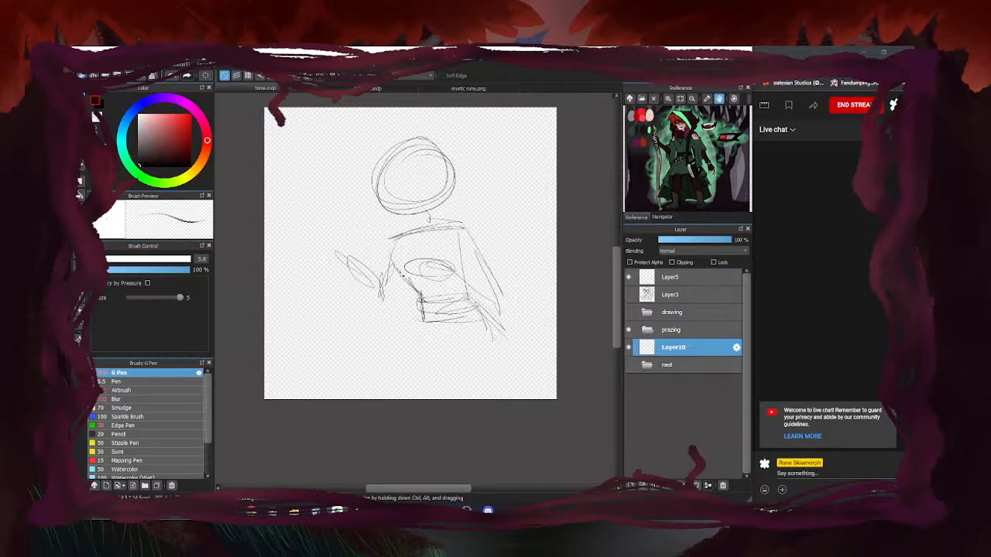
Add head guide lines, diagonal torso hatching and fingers on the raised left hand
mouse_move(411, 149)
left_mouse_down()
mouse_move(403, 216)
mouse_move(434, 165)
left_mouse_up()
left_click_drag(377, 194, 443, 172)
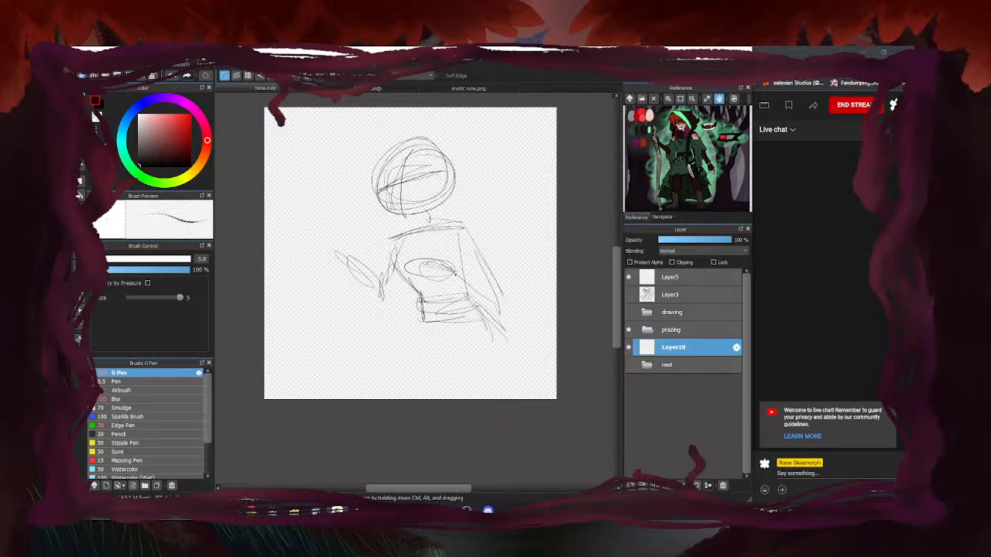
mouse_move(448, 229)
left_mouse_down()
mouse_move(468, 278)
mouse_move(489, 294)
left_mouse_up()
left_click_drag(428, 285, 406, 308)
left_click_drag(463, 277, 403, 313)
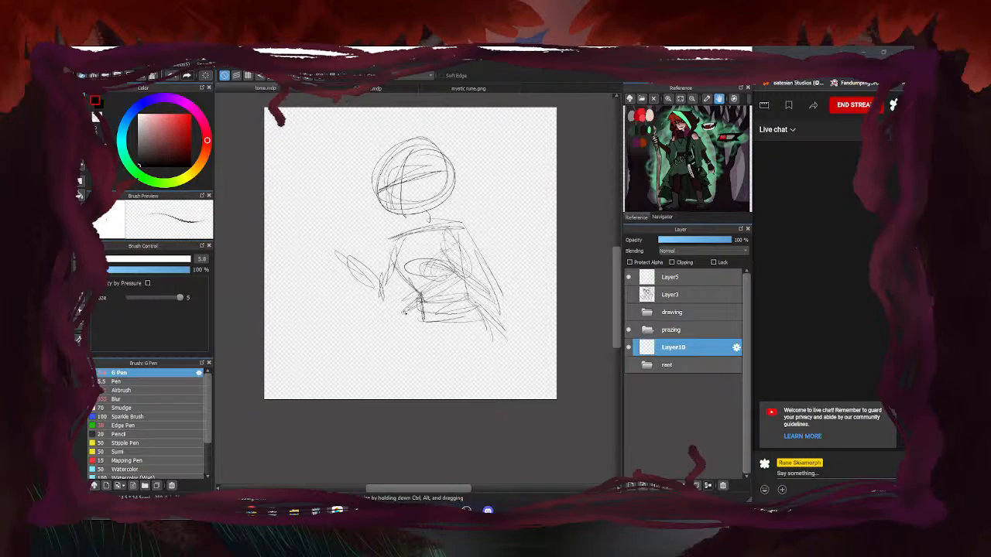
mouse_move(351, 268)
left_mouse_down()
mouse_move(356, 241)
mouse_move(349, 264)
mouse_move(380, 255)
left_mouse_up()
left_click_drag(334, 225, 343, 274)
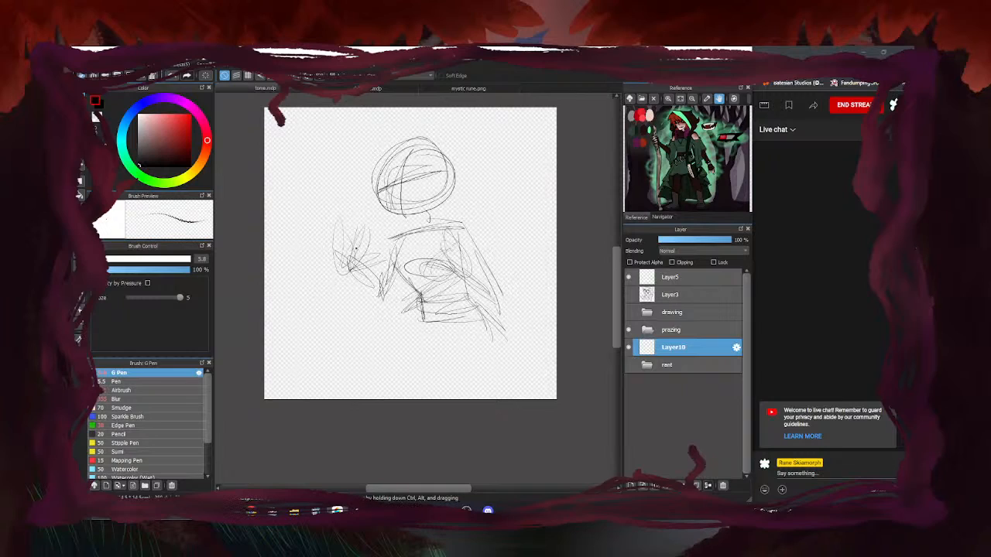
left_click_drag(339, 270, 350, 259)
left_click_drag(455, 245, 480, 257)
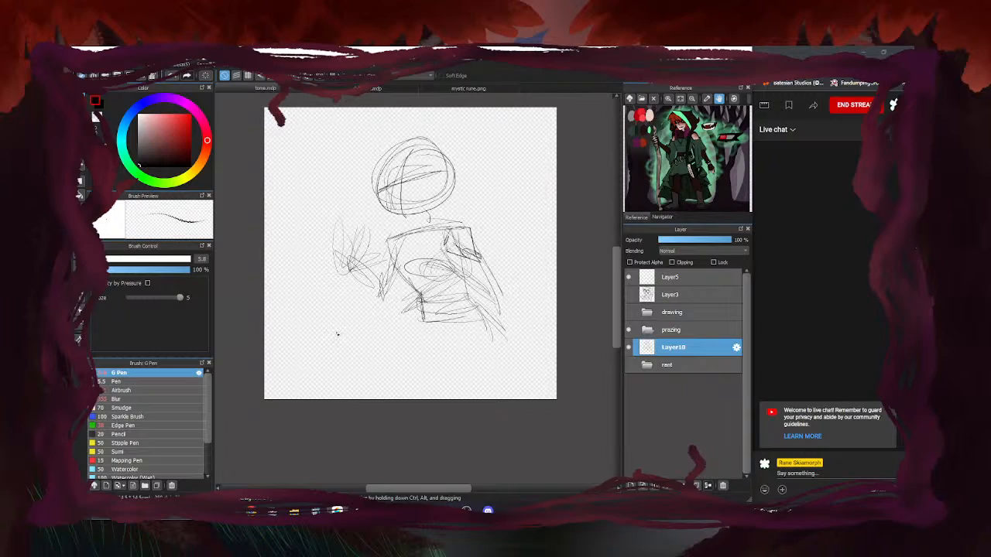
Sketch darker shoulder, neckline and torso strokes over the rough gesture figure on Layer10
scroll(440, 238, "up", 2)
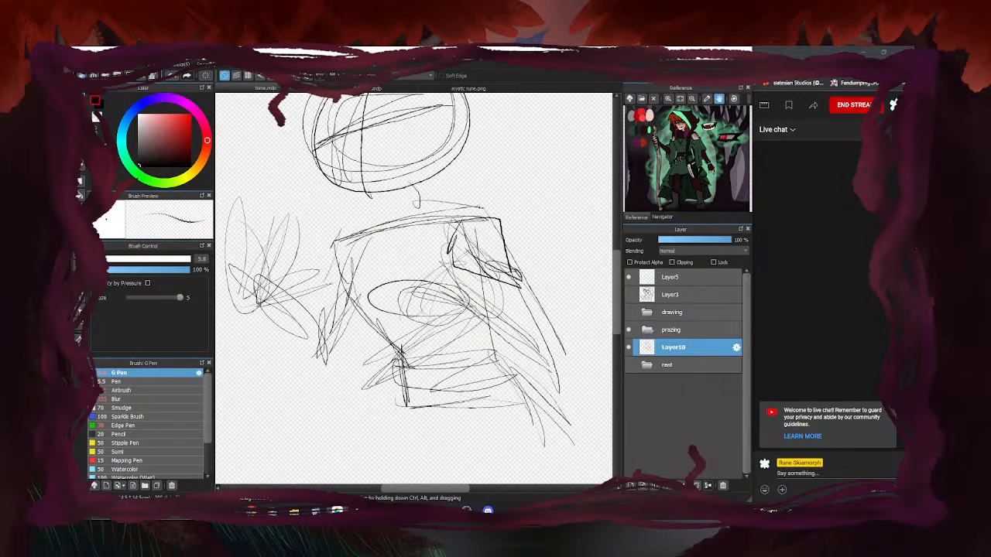
mouse_move(462, 182)
left_mouse_down()
mouse_move(412, 200)
mouse_move(468, 180)
mouse_move(365, 196)
mouse_move(397, 196)
mouse_move(331, 195)
mouse_move(464, 186)
mouse_move(327, 199)
left_mouse_up()
mouse_move(327, 202)
left_mouse_down()
mouse_move(377, 241)
mouse_move(347, 263)
mouse_move(396, 284)
left_mouse_up()
left_click_drag(390, 283, 461, 225)
mouse_move(401, 266)
left_mouse_down()
mouse_move(480, 225)
mouse_move(445, 242)
left_mouse_up()
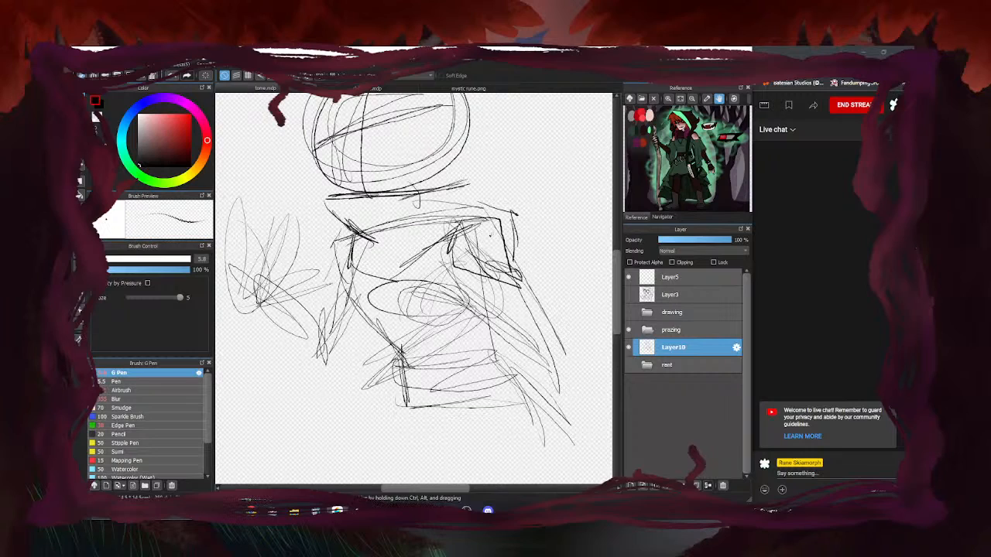
scroll(462, 247, "down", 4)
Hide Layer10, expand the rant folder, and compare Layer8 with Layer9, leaving only Layer9 visible
left_click(628, 347)
left_click(628, 364)
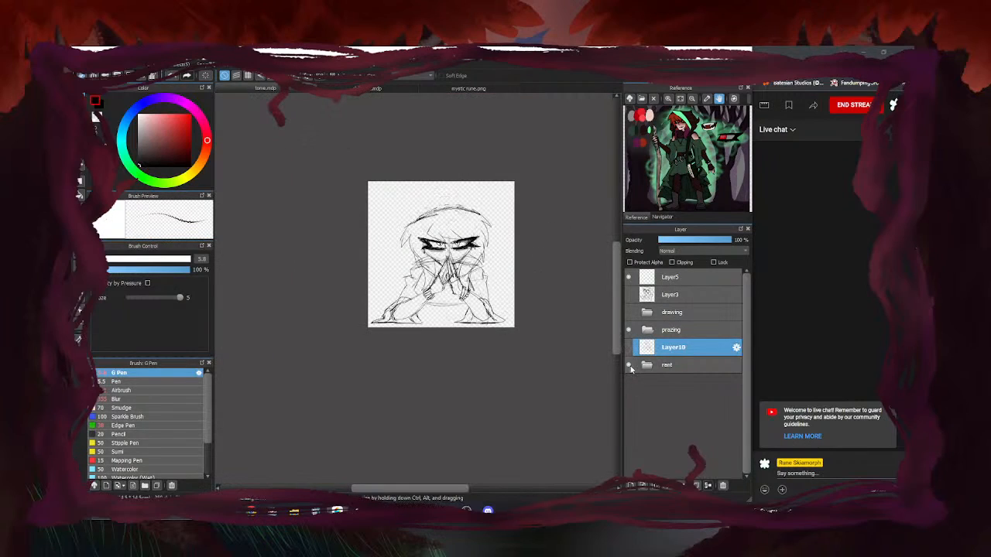
left_click(641, 366)
left_click(646, 365)
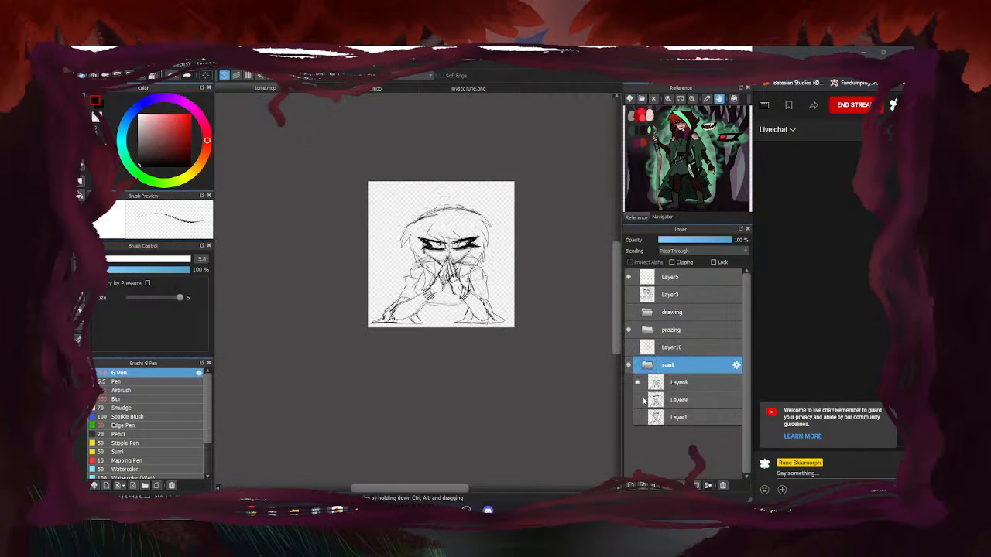
left_click(636, 382)
left_click(638, 400)
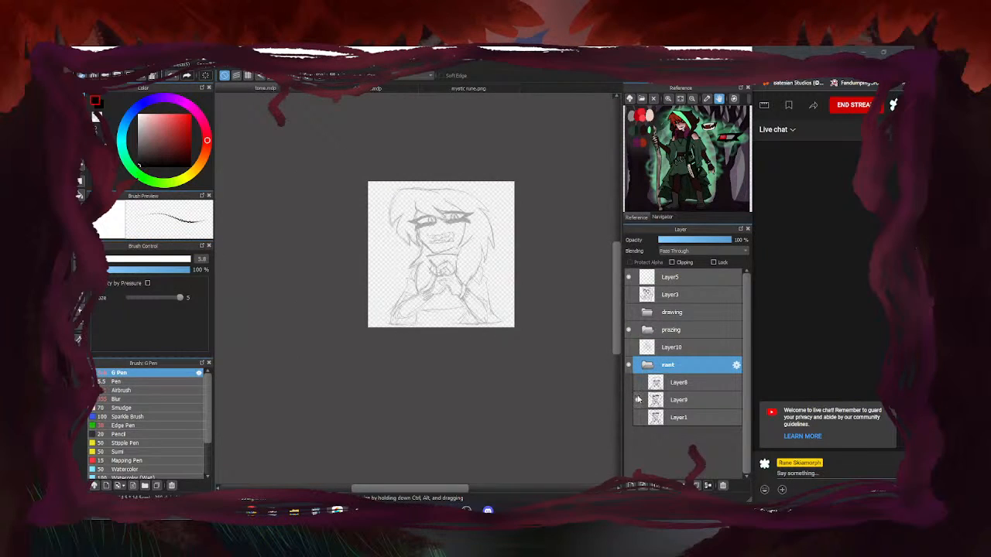
left_click(637, 382)
left_click(638, 382)
left_click(638, 382)
left_click(637, 382)
scroll(376, 268, "up", 2)
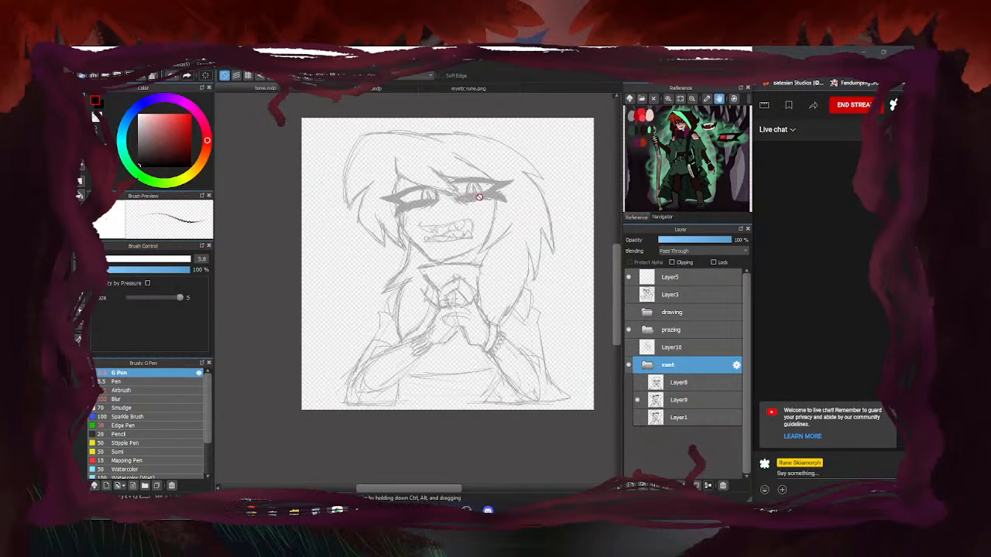
Show Layer10 again and add strokes across the chest, right shoulder and right side
left_click(628, 347)
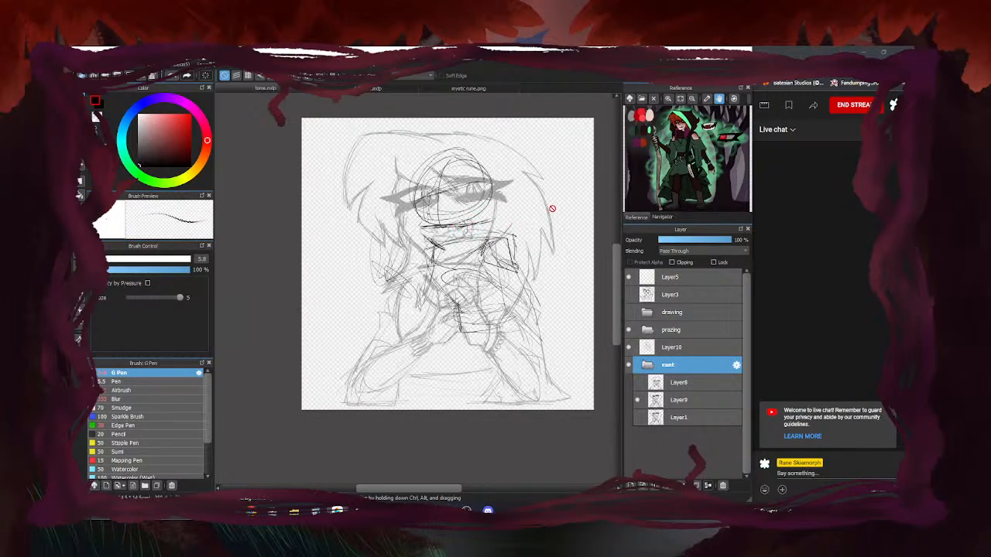
left_click(681, 347)
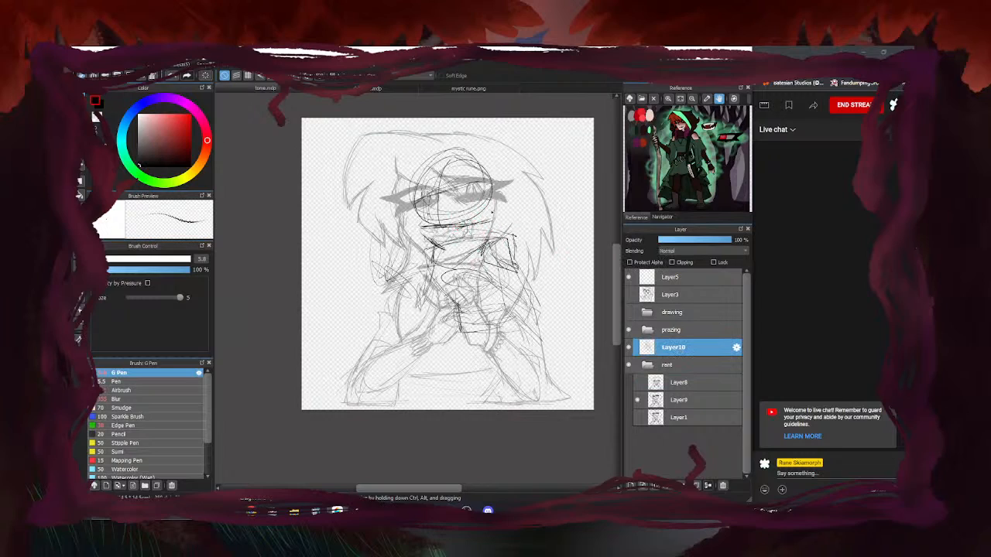
mouse_move(489, 227)
left_mouse_down()
mouse_move(532, 234)
mouse_move(531, 221)
mouse_move(535, 276)
left_mouse_up()
mouse_move(532, 268)
left_mouse_down()
mouse_move(556, 290)
mouse_move(542, 299)
left_mouse_up()
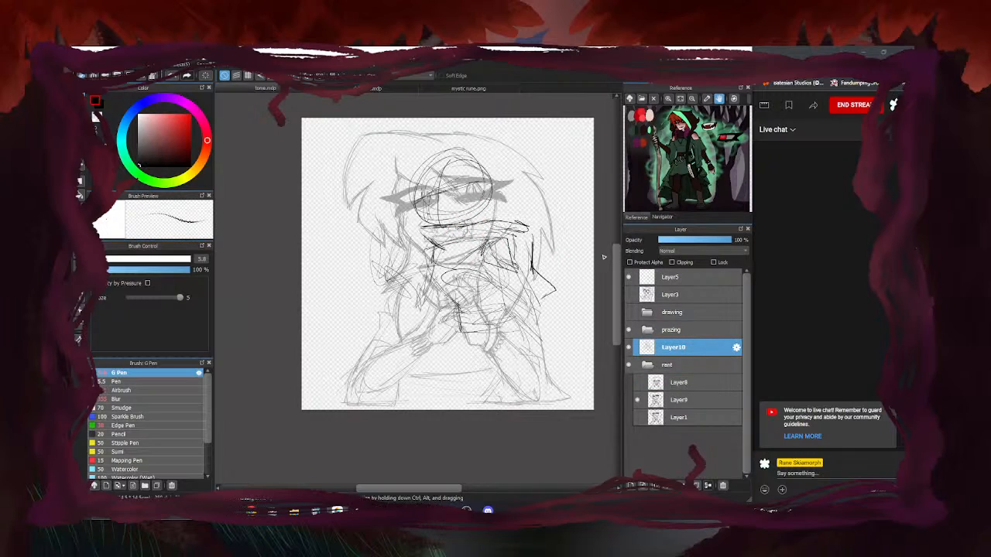
left_click_drag(528, 223, 533, 262)
left_click_drag(479, 222, 533, 236)
left_click_drag(461, 223, 514, 226)
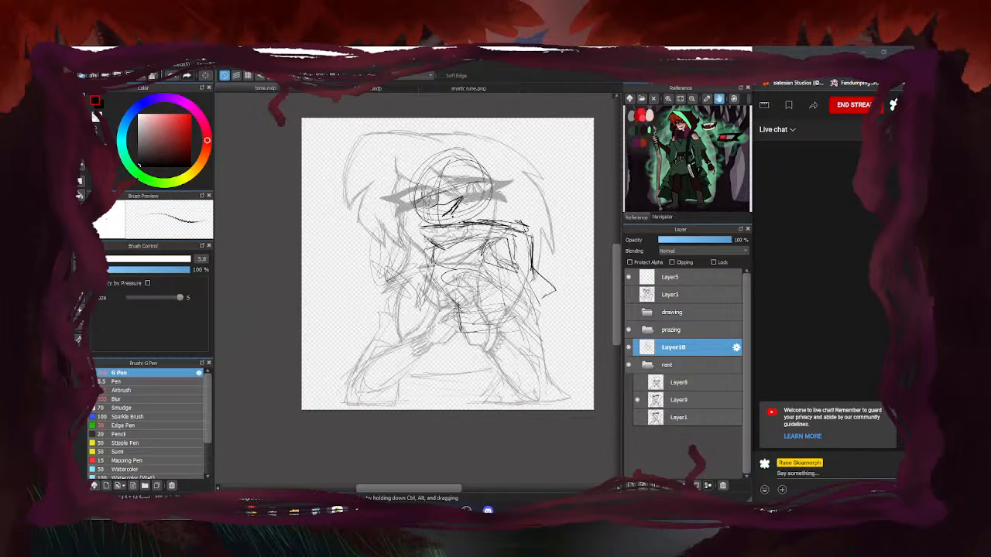
Move Layer10 into the prazing folder
left_click(629, 365)
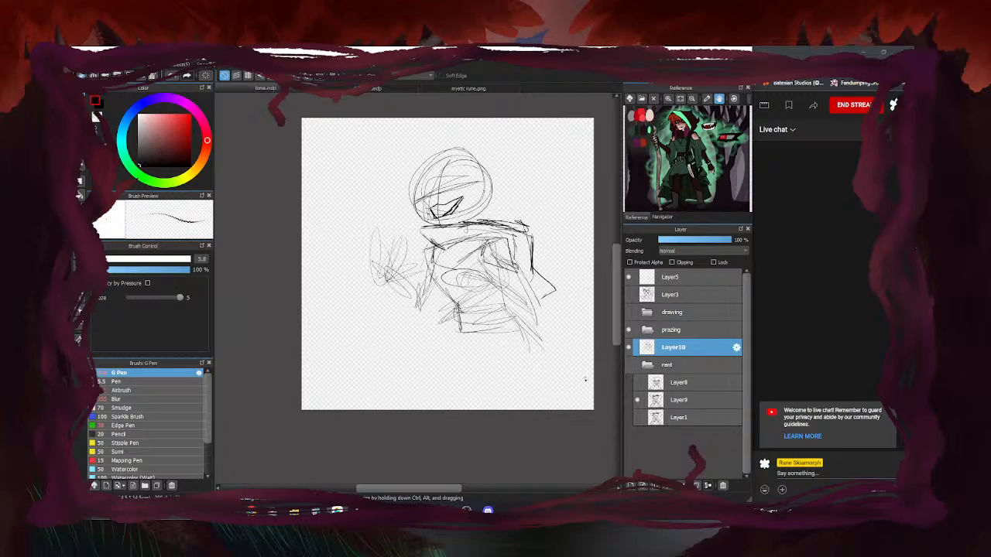
left_click(628, 365)
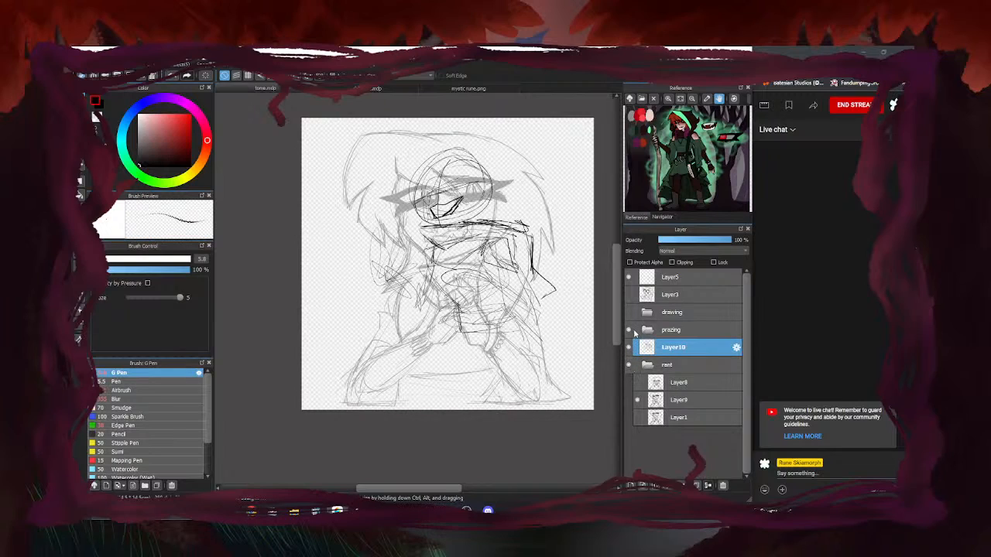
left_click(647, 331)
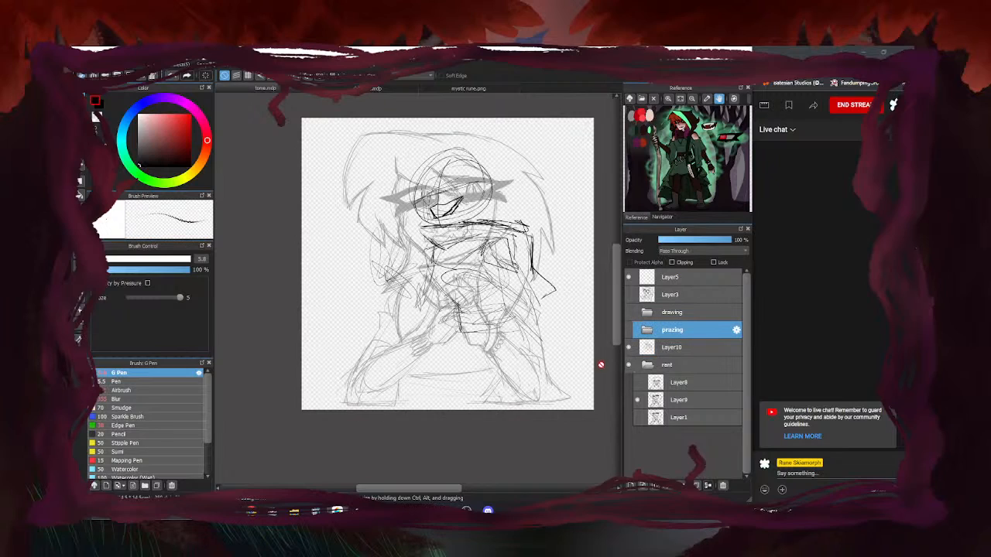
left_click_drag(671, 349, 667, 331)
Collapse the prazing folder and add a new layer above Layer9 with Ctrl+Shift+N
left_click(647, 330)
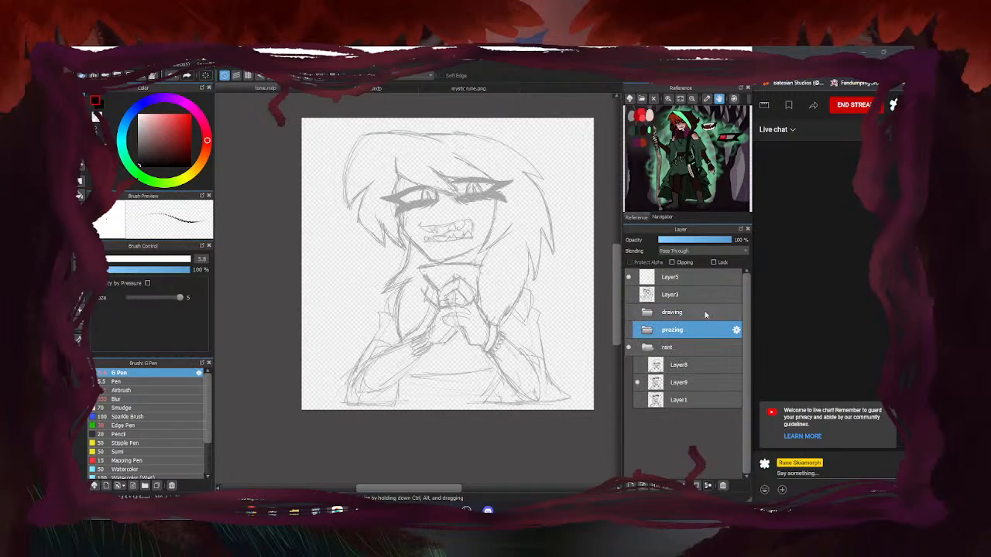
left_click(650, 350)
left_click(679, 385)
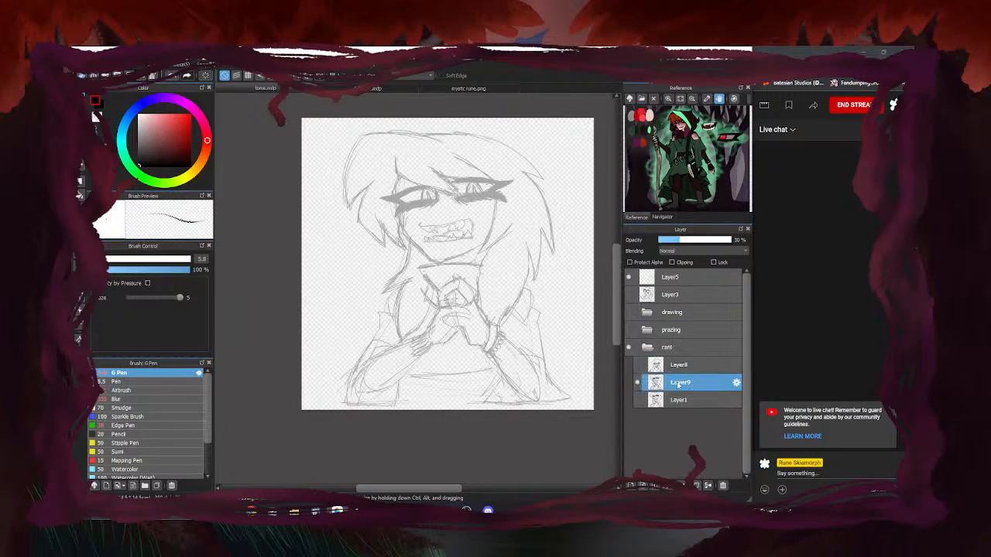
key("ctrl+shift+n")
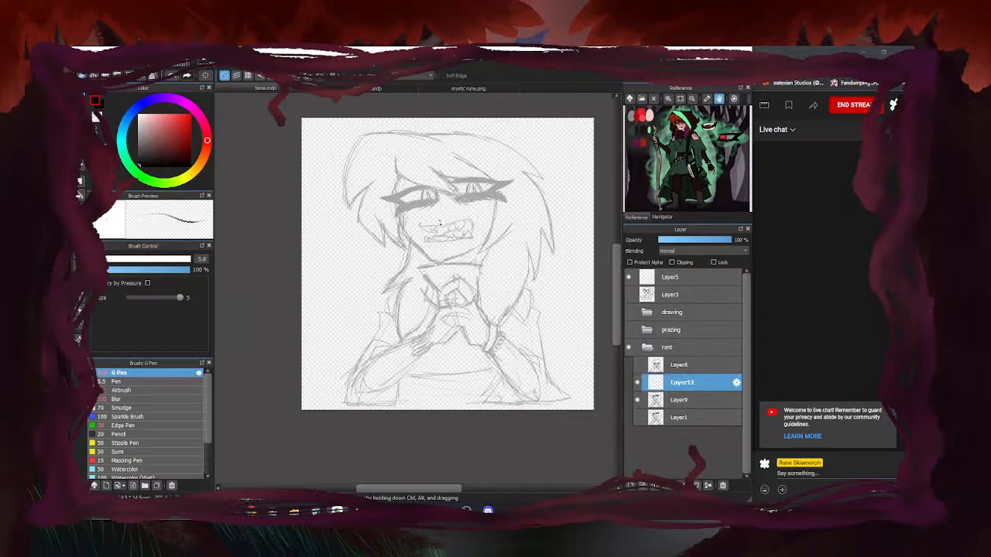
Shrink the rant folder's drawings slightly with a Ctrl+T transform
left_click(650, 348)
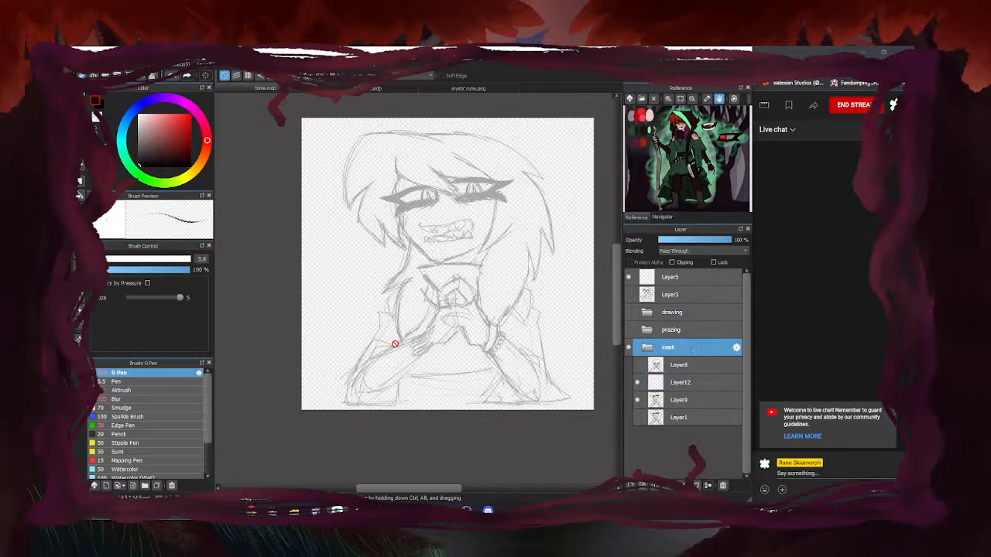
key("ctrl+t")
left_click_drag(572, 389, 564, 382)
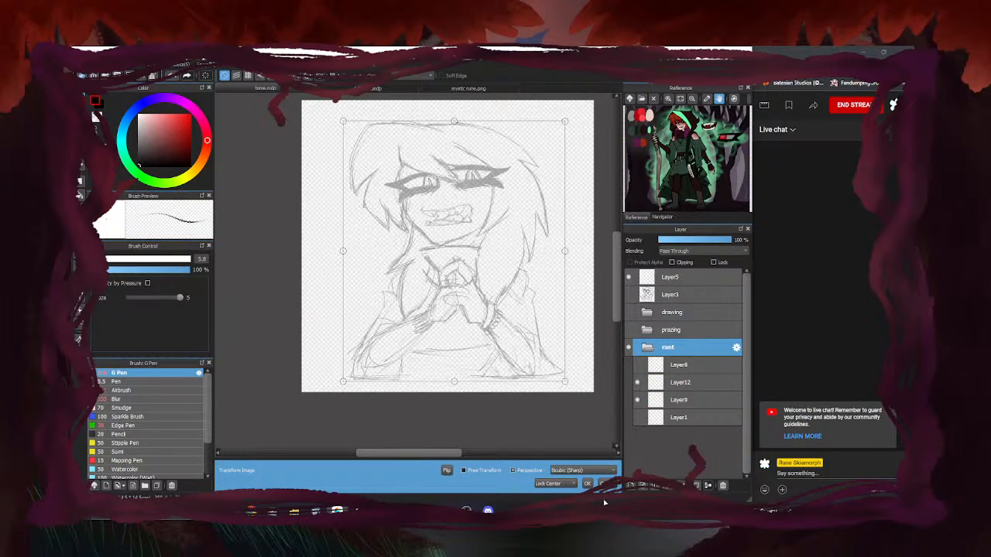
key("Return")
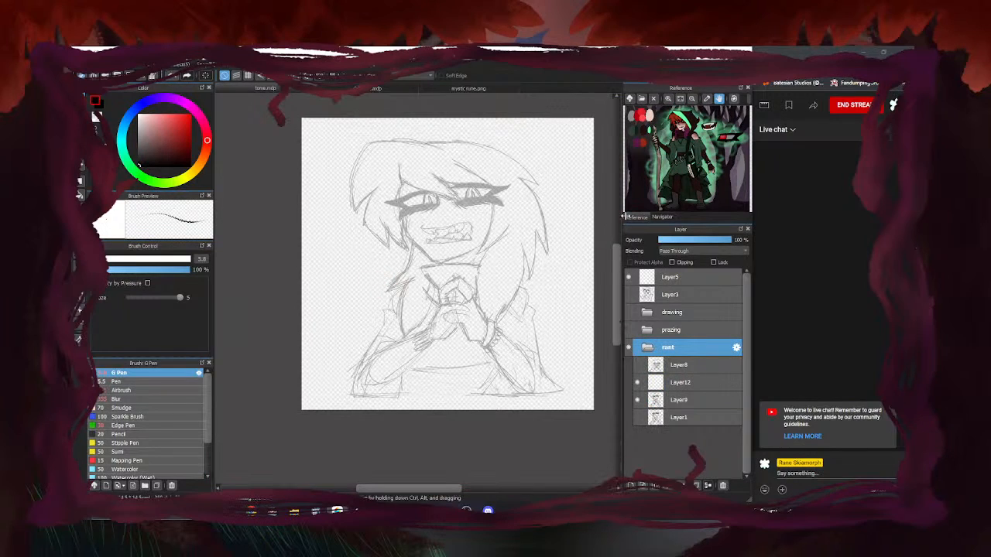
Draw a first hood line on Layer12 and erase the top strokes with an enlarged eraser
left_click(685, 384)
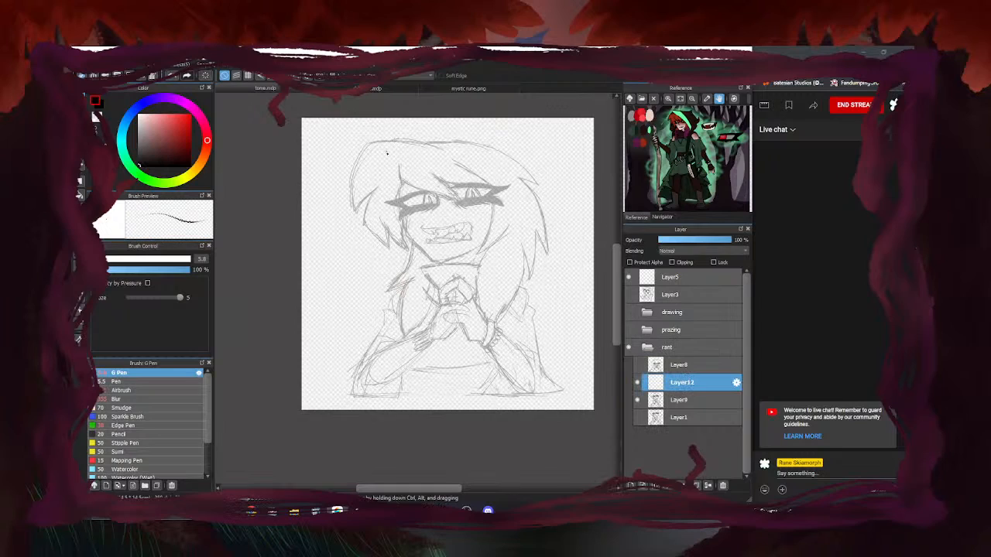
mouse_move(408, 131)
left_mouse_down()
mouse_move(363, 126)
mouse_move(417, 153)
mouse_move(369, 134)
mouse_move(338, 149)
mouse_move(526, 106)
mouse_move(529, 162)
mouse_move(554, 214)
left_mouse_up()
key("e")
key("bracketright")
key("bracketright")
key("bracketright")
key("e")
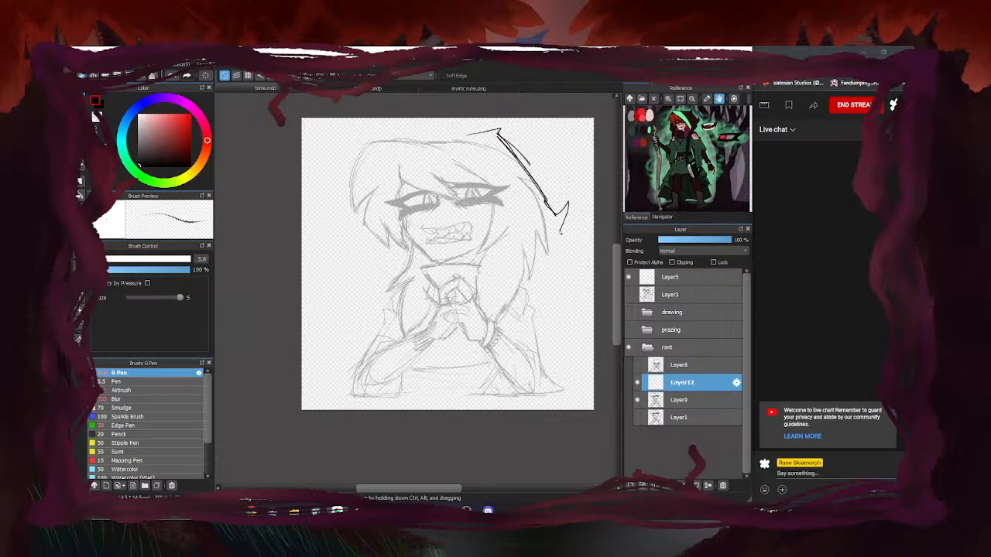
Draw the hood's zigzag right edge with a hook at its lower right
mouse_move(504, 157)
left_mouse_down()
mouse_move(556, 252)
mouse_move(551, 242)
mouse_move(519, 278)
left_mouse_up()
left_click_drag(544, 252, 518, 278)
left_click_drag(545, 240, 517, 281)
mouse_move(463, 265)
left_mouse_down()
mouse_move(518, 262)
mouse_move(534, 305)
mouse_move(531, 285)
mouse_move(511, 303)
left_mouse_up()
mouse_move(482, 262)
left_mouse_down()
mouse_move(506, 262)
mouse_move(513, 284)
left_mouse_up()
Draw long diagonals down the hood's side and ink its top edge
left_click_drag(528, 261, 516, 284)
left_click_drag(497, 193, 524, 260)
left_click_drag(464, 159, 513, 210)
left_click_drag(479, 175, 529, 232)
left_click_drag(456, 154, 530, 241)
mouse_move(439, 144)
left_mouse_down()
mouse_move(512, 213)
mouse_move(515, 204)
left_mouse_up()
mouse_move(422, 137)
left_mouse_down()
mouse_move(490, 179)
mouse_move(474, 170)
left_mouse_up()
left_click_drag(486, 134, 376, 126)
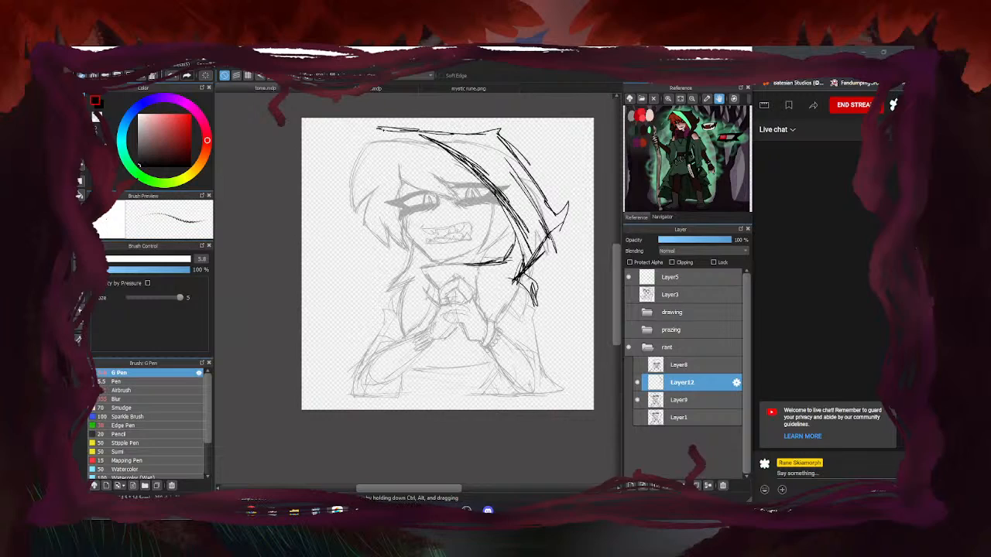
mouse_move(430, 143)
left_mouse_down()
mouse_move(388, 134)
mouse_move(357, 232)
mouse_move(361, 262)
mouse_move(399, 280)
left_mouse_up()
mouse_move(444, 152)
left_mouse_down()
mouse_move(369, 141)
mouse_move(497, 205)
mouse_move(526, 240)
mouse_move(523, 277)
mouse_move(514, 278)
left_mouse_up()
Erase part of the diagonal hatching, then redraw darker hood diagonals and top
key("e")
left_click_drag(413, 136, 527, 228)
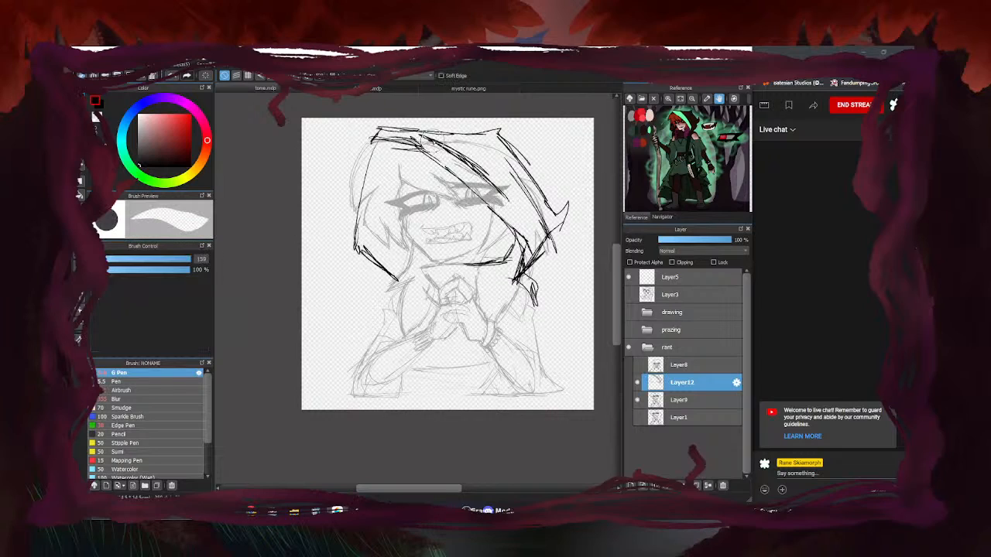
key("b")
left_click_drag(421, 149, 513, 229)
left_click_drag(454, 136, 378, 120)
mouse_move(447, 142)
left_mouse_down()
mouse_move(538, 234)
mouse_move(530, 263)
left_mouse_up()
mouse_move(544, 233)
left_mouse_down()
mouse_move(526, 265)
mouse_move(532, 256)
mouse_move(444, 266)
left_mouse_up()
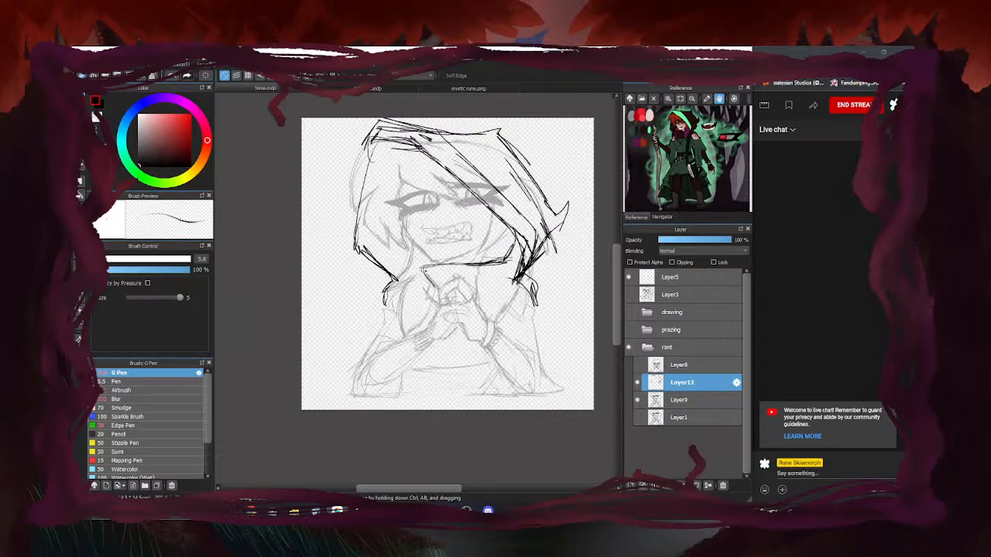
Erase the hood's top-left strokes and thicken its top-left tip
key("e")
mouse_move(427, 129)
left_mouse_down()
mouse_move(372, 125)
mouse_move(400, 142)
mouse_move(413, 125)
mouse_move(376, 143)
left_mouse_up()
key("p")
mouse_move(388, 128)
left_mouse_down()
mouse_move(373, 147)
mouse_move(382, 146)
left_mouse_up()
key("e")
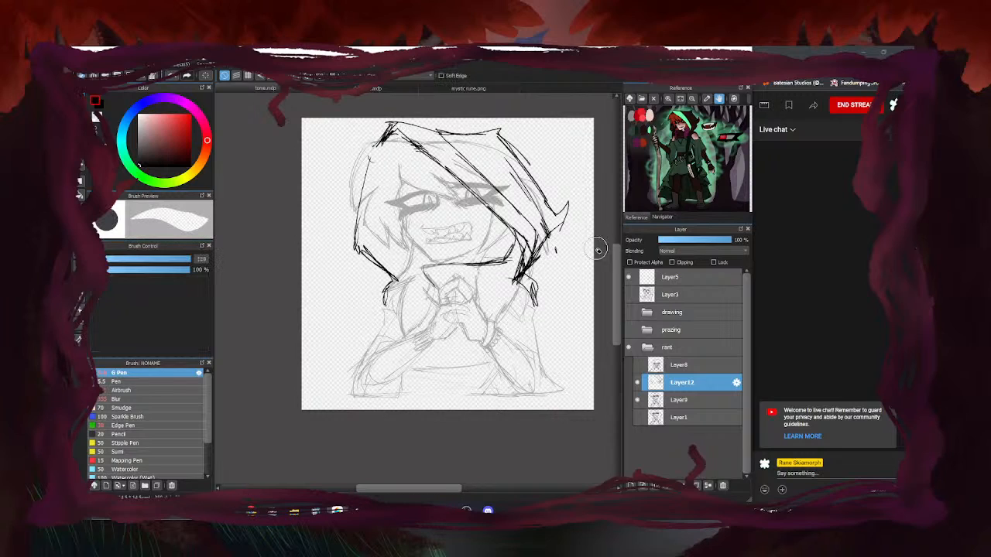
key("e")
scroll(445, 197, "down", 3)
scroll(441, 196, "up", 3)
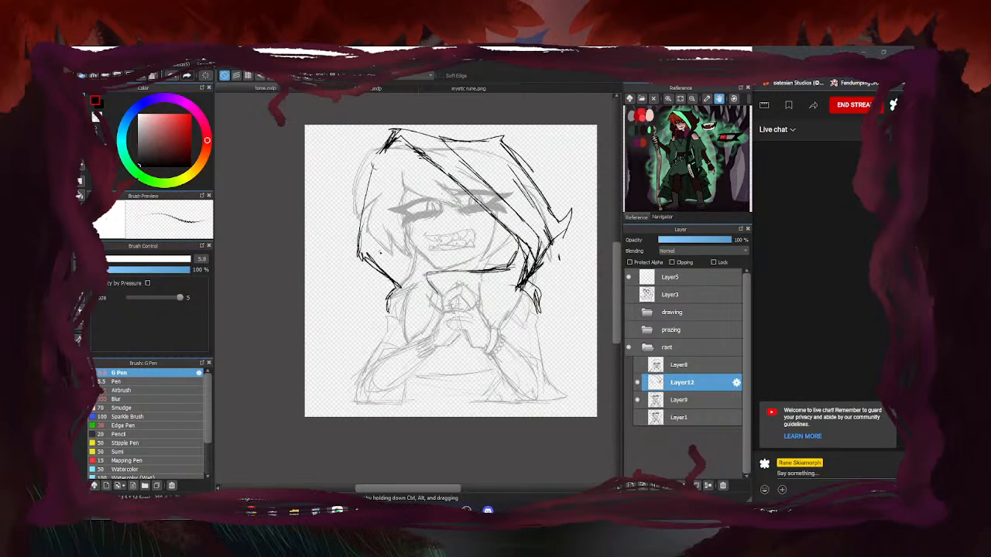
Erase hair strokes beside the face, then ink the hood's inner and left edges
key("e")
left_click_drag(487, 217, 445, 176)
key("e")
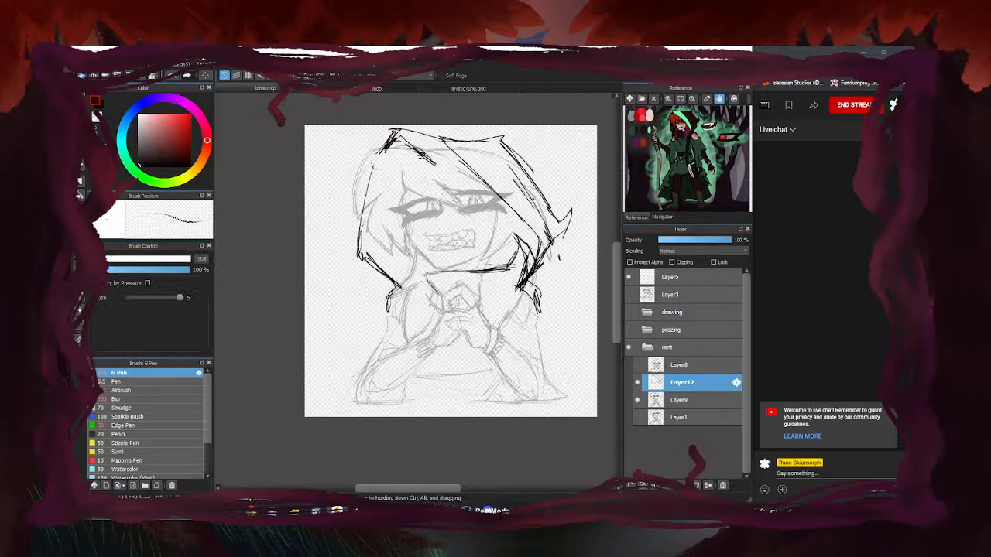
mouse_move(520, 242)
left_mouse_down()
mouse_move(418, 150)
mouse_move(477, 198)
left_mouse_up()
left_click_drag(387, 148, 372, 213)
left_click_drag(380, 174, 370, 259)
Erase stray lines along the hood's left side and redraw strokes down it
key("e")
left_click_drag(379, 151, 360, 263)
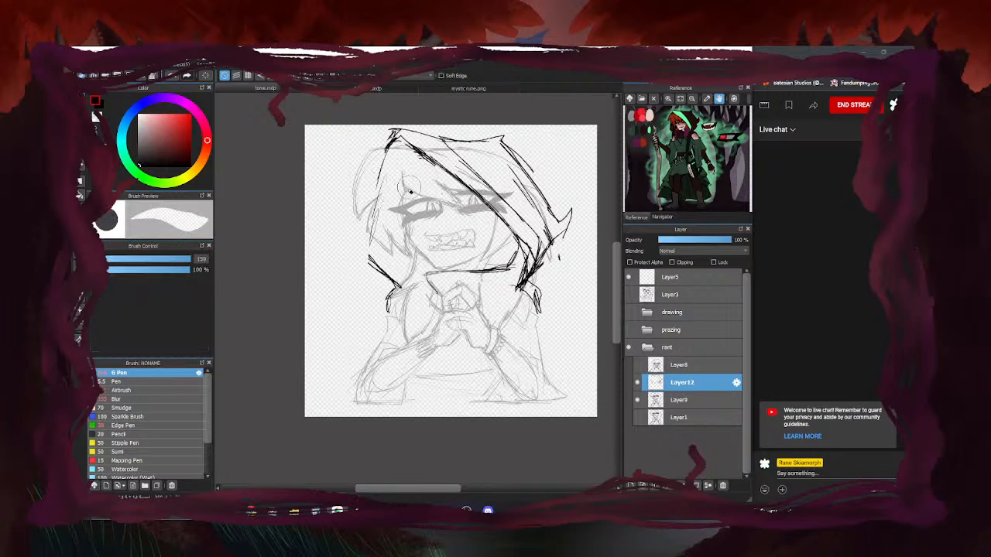
key("b")
left_click_drag(372, 232, 373, 269)
scroll(504, 254, "down", 4)
scroll(505, 253, "up", 4)
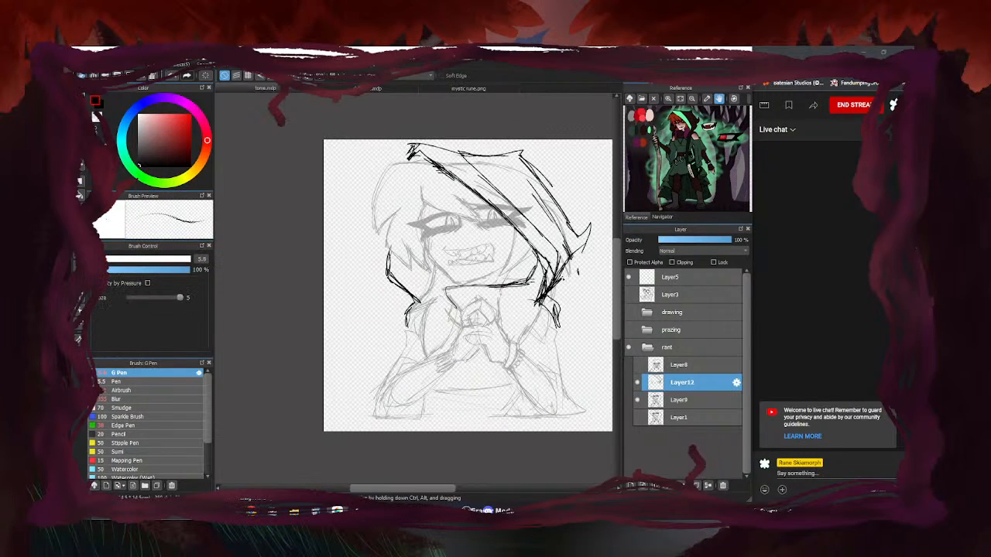
key("e")
key("b")
Minimise OBS Studio from its taskbar icon to return to the drawing
left_click(466, 510)
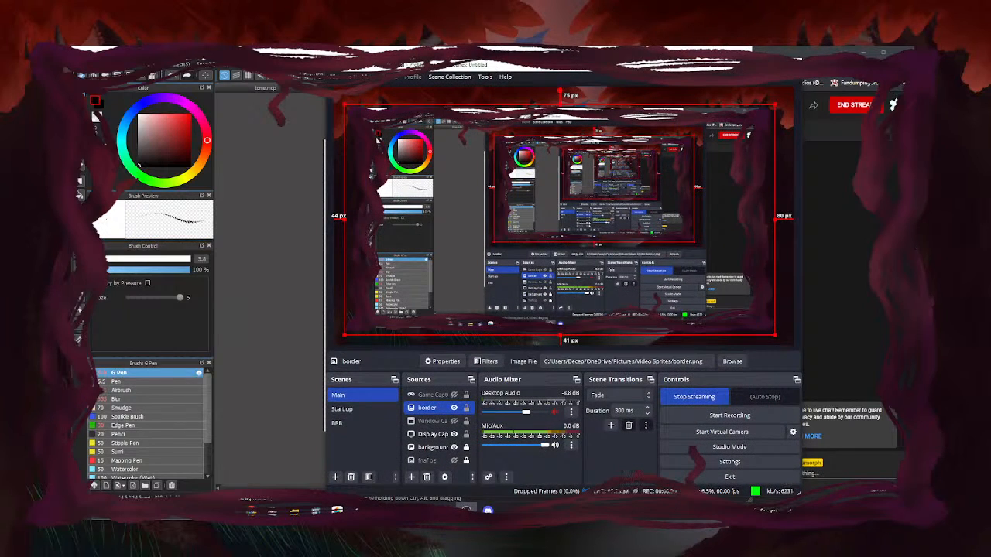
left_click(466, 510)
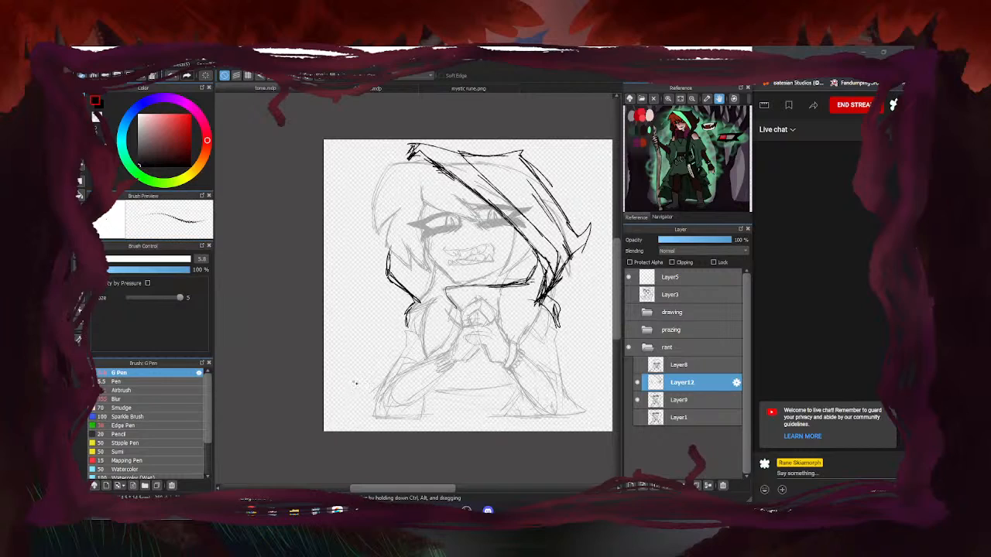
Darken the hood's lower-right edge in black, erase a stray bit, and compare by toggling Layer12
key("e")
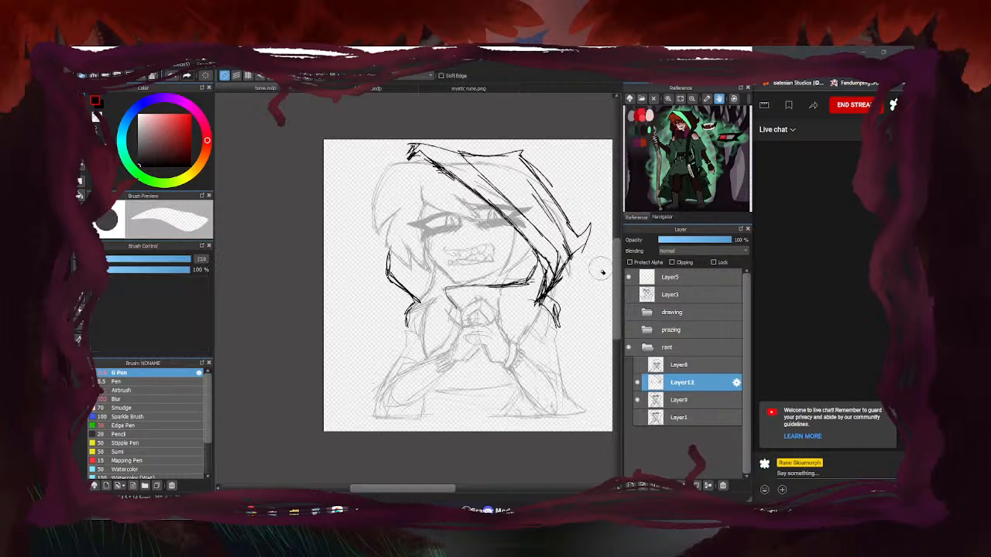
key("b")
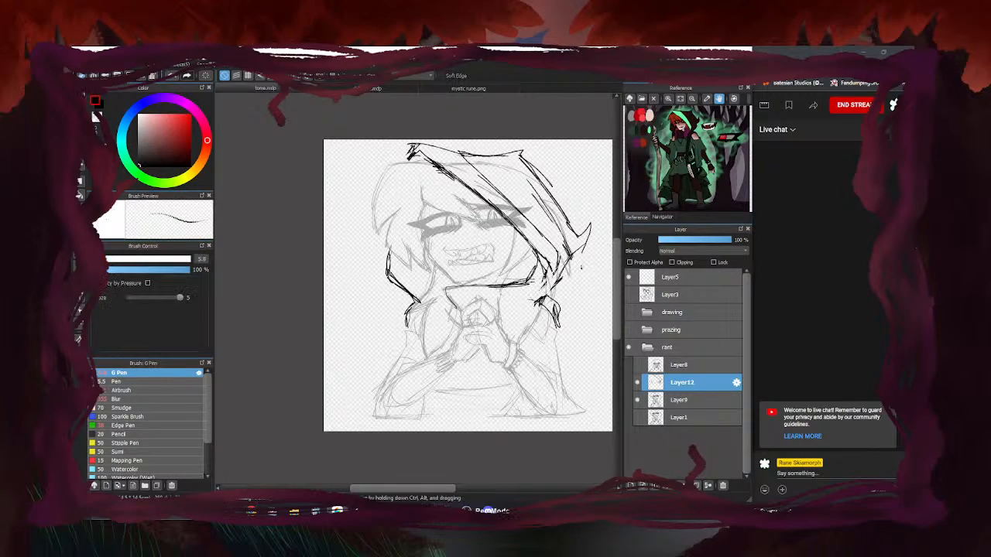
left_click_drag(564, 268, 539, 303)
key("e")
mouse_move(546, 259)
left_mouse_down()
mouse_move(514, 311)
mouse_move(541, 289)
left_mouse_up()
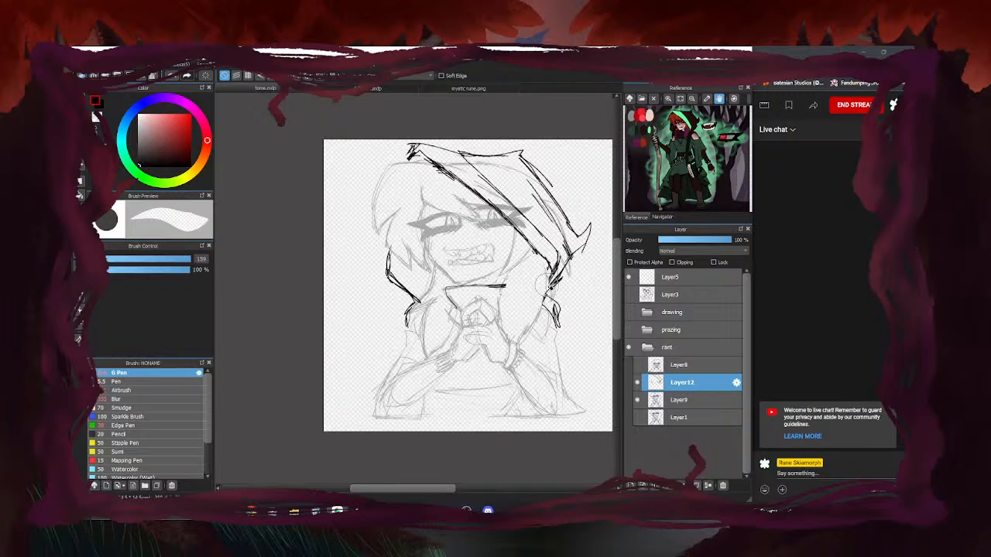
key("b")
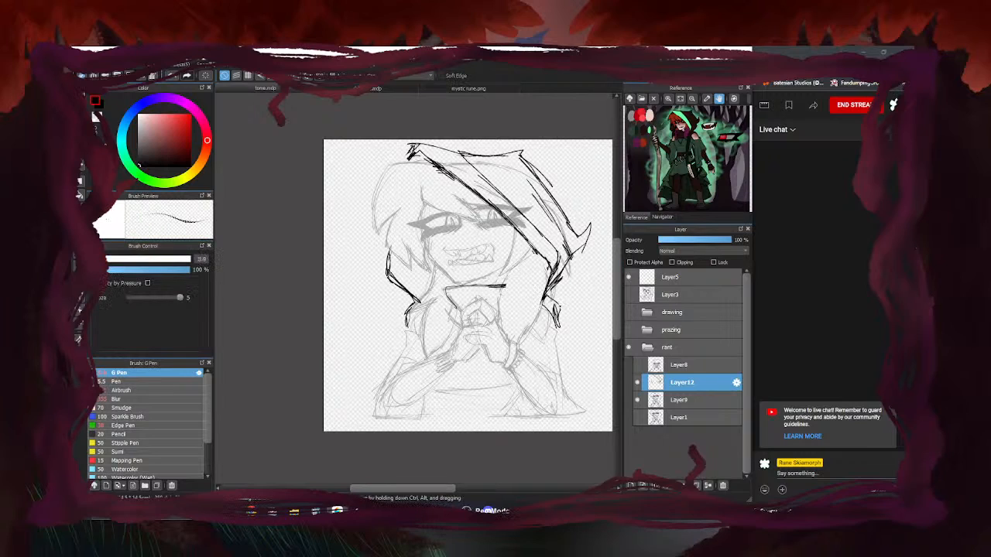
left_click(637, 382)
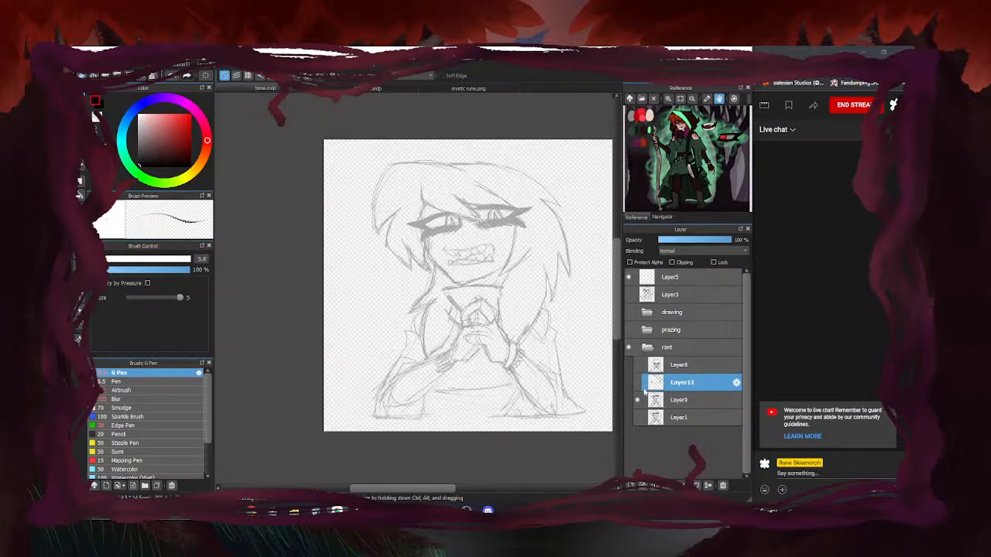
left_click(637, 382)
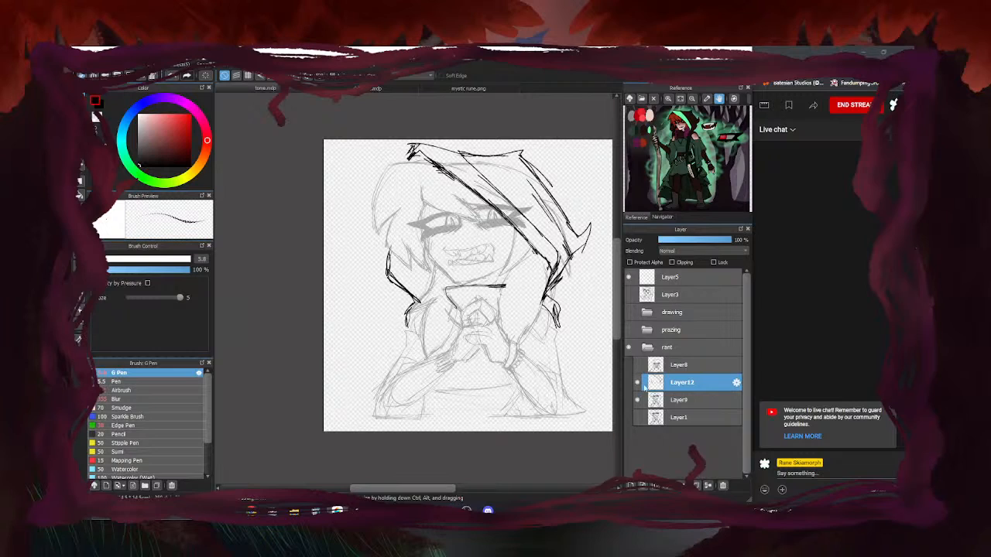
Delete Layer12, then compare the Layer1, Layer8 and Layer9 sketches by toggling visibility
left_click(723, 486)
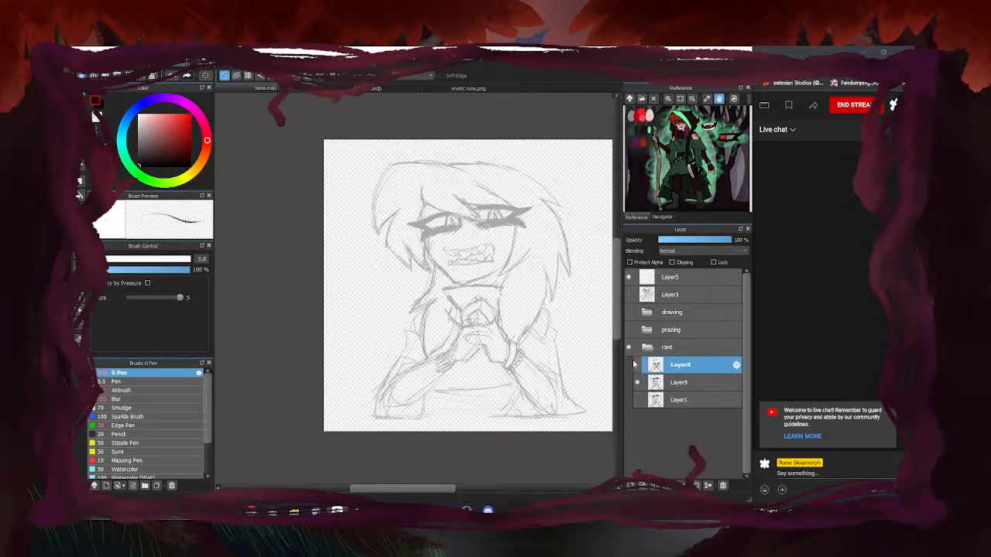
left_click(637, 400)
left_click(637, 400)
left_click(638, 400)
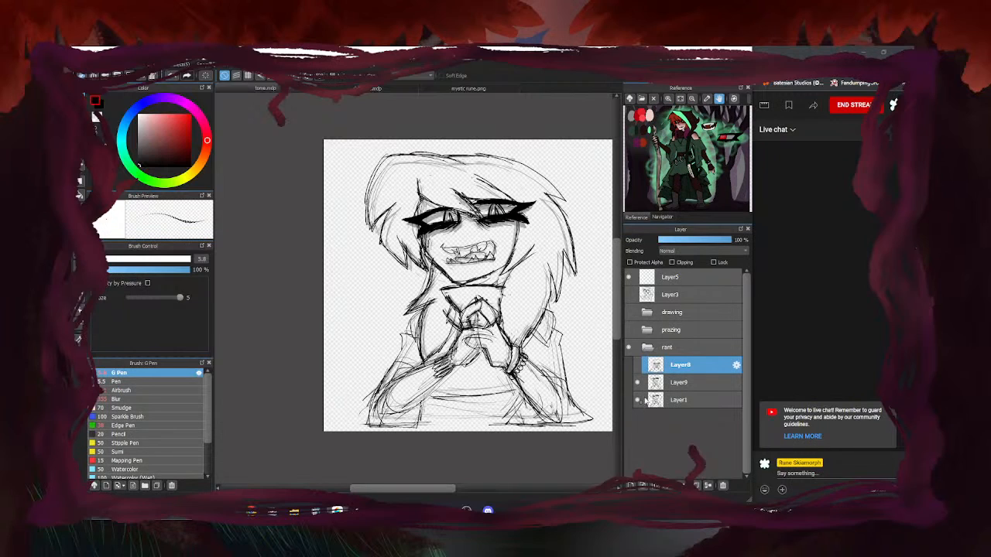
left_click(638, 401)
left_click(657, 349)
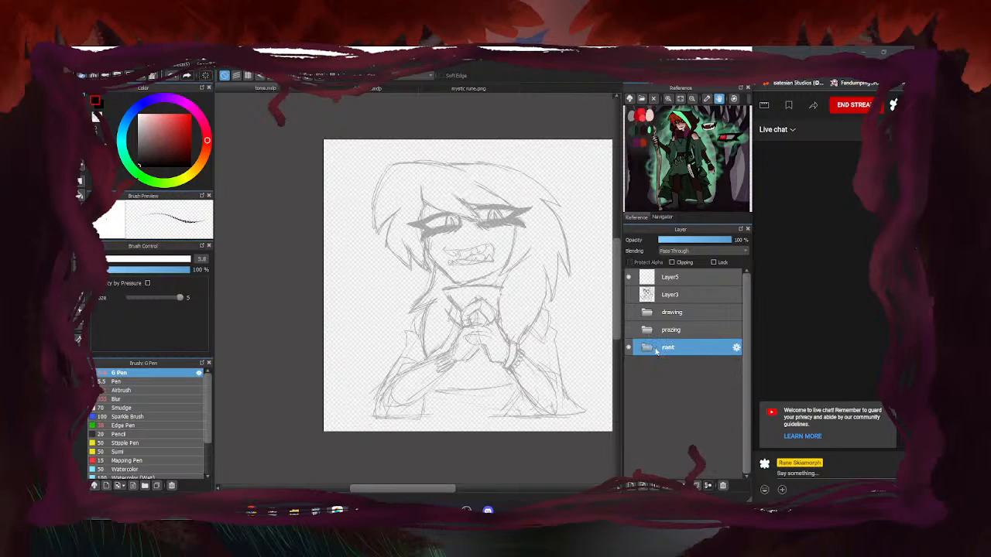
left_click(647, 351)
left_click(638, 383)
left_click(638, 383)
left_click(638, 399)
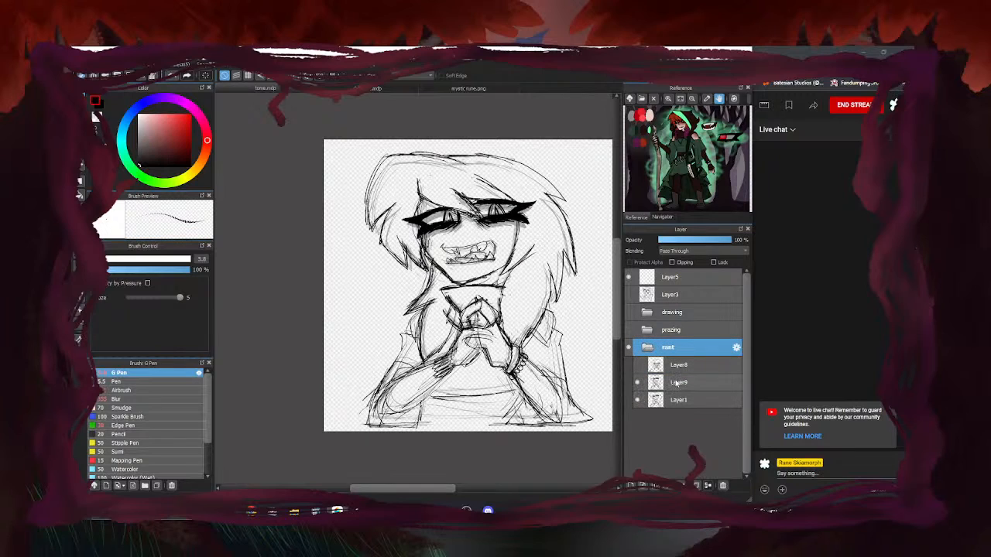
left_click(638, 366)
left_click(638, 366)
Scale Layer9's sketch up with Ctrl+T and raise its opacity to 100%
left_click(685, 386)
key("ctrl+t")
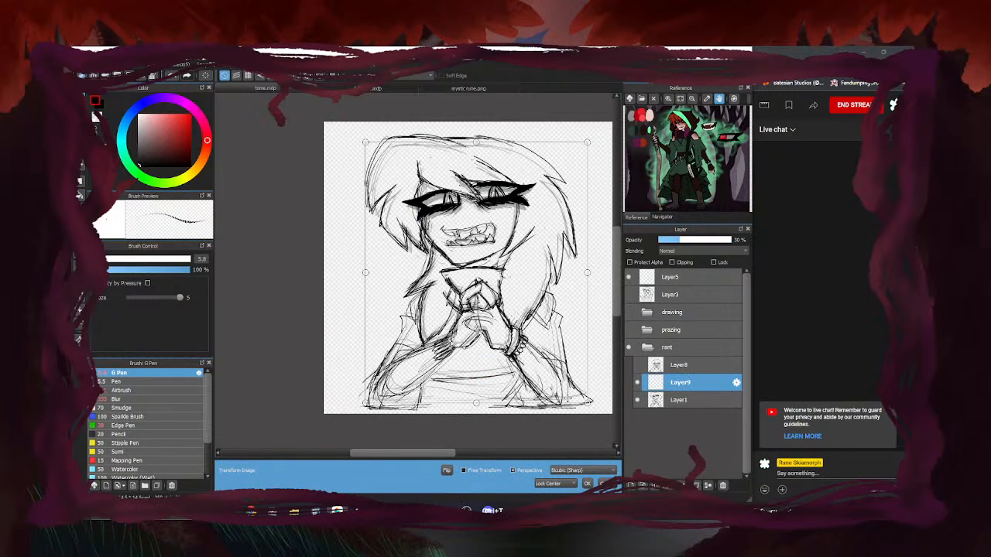
left_click_drag(589, 402, 593, 412)
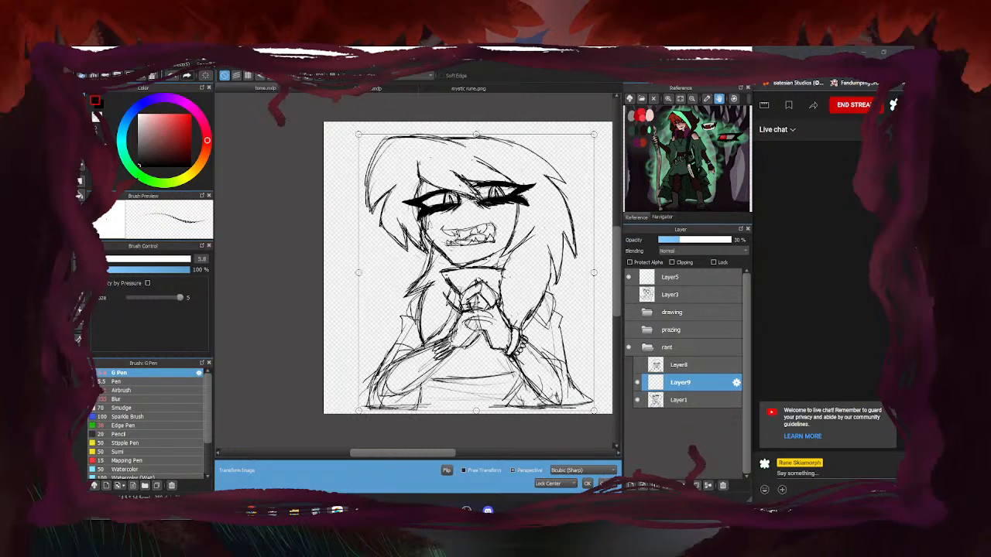
left_click(590, 483)
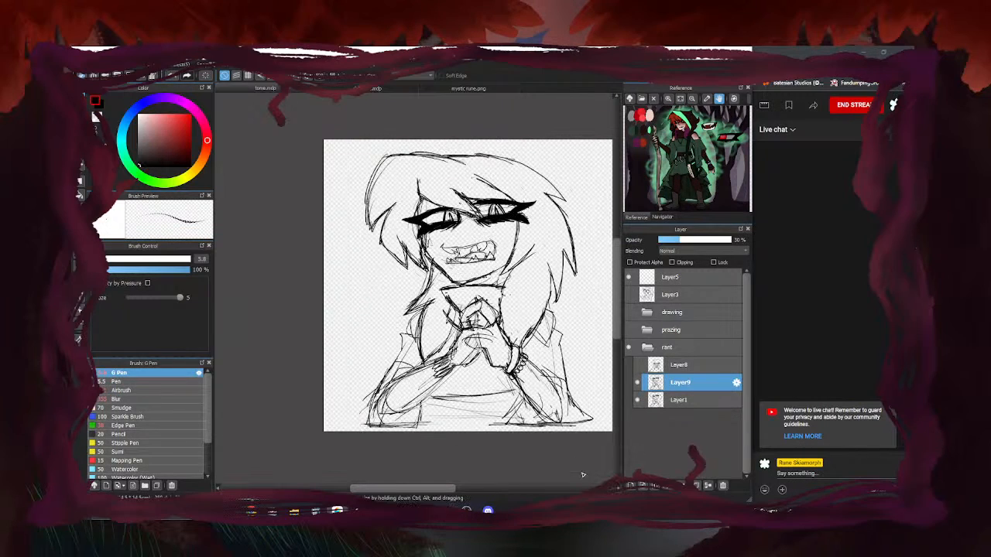
left_click(637, 400)
left_click(638, 400)
left_click_drag(703, 239, 750, 238)
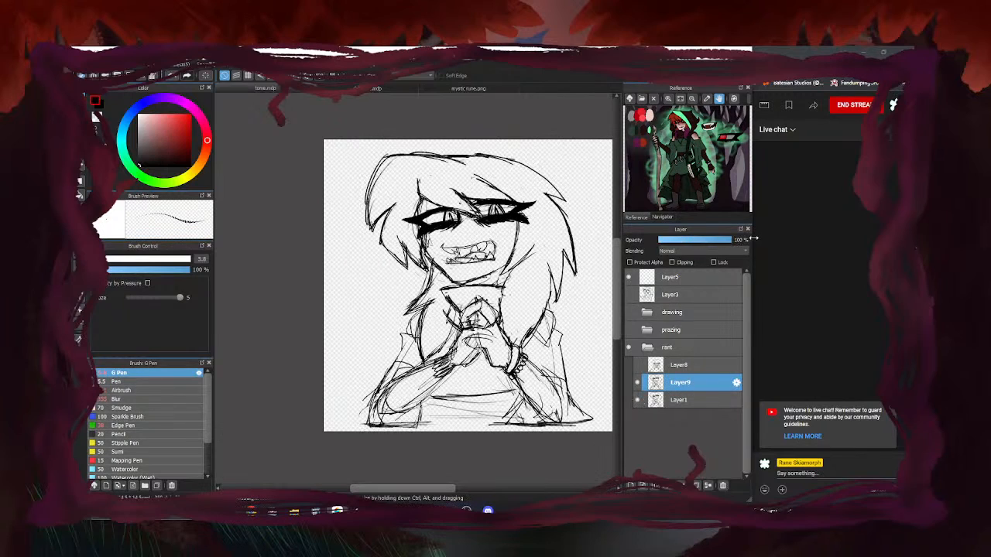
left_click(637, 400)
left_click(638, 400)
Hide Layer9, show and select Layer8, and save the drawing
scroll(487, 220, "up", 7)
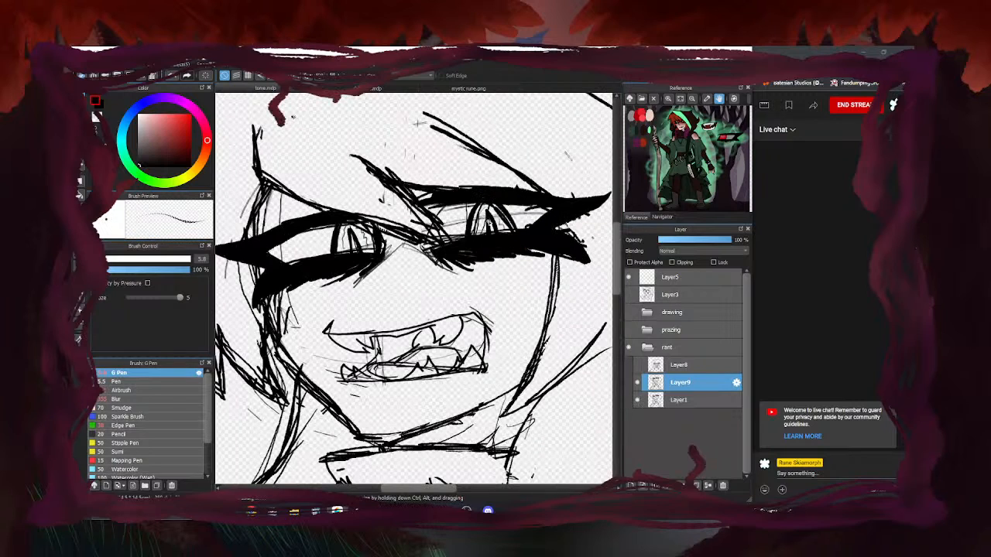
left_click(638, 400)
left_click(638, 400)
left_click(637, 400)
left_click(638, 400)
scroll(494, 235, "down", 7)
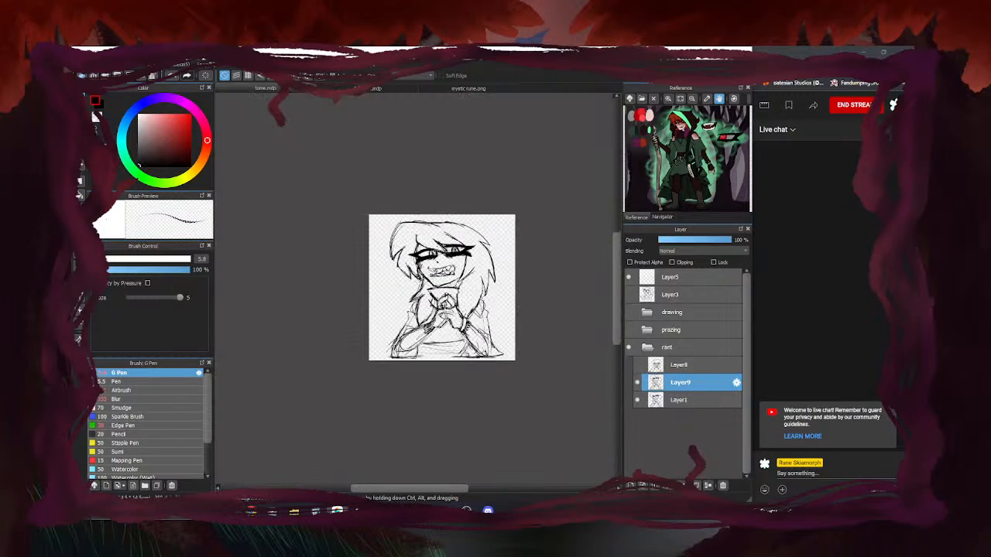
scroll(449, 296, "up", 1)
left_click(638, 382)
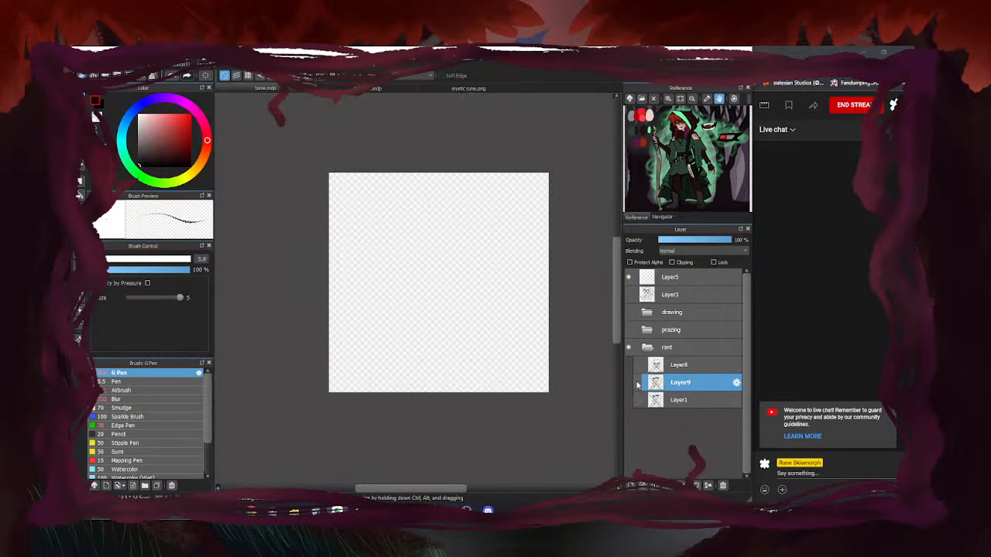
left_click(636, 364)
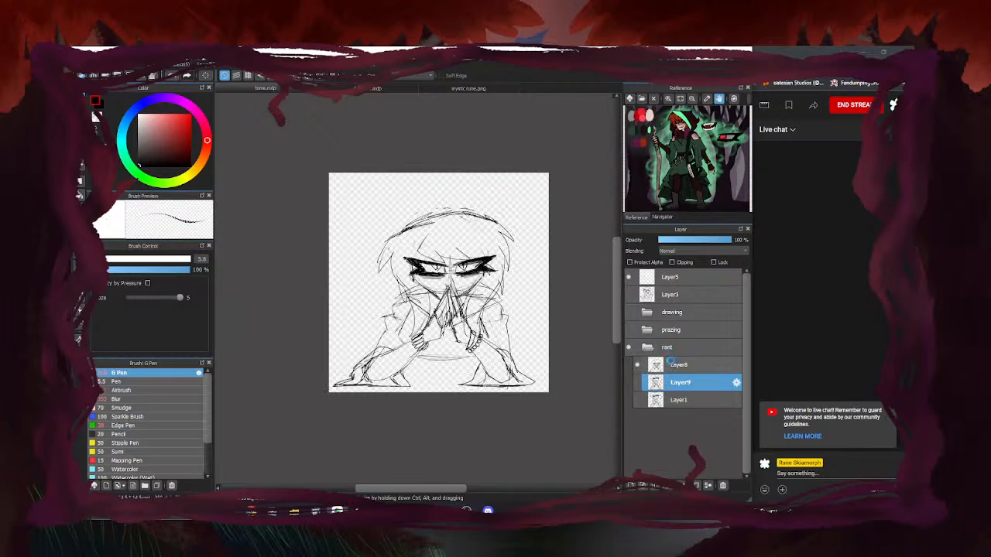
left_click(672, 365)
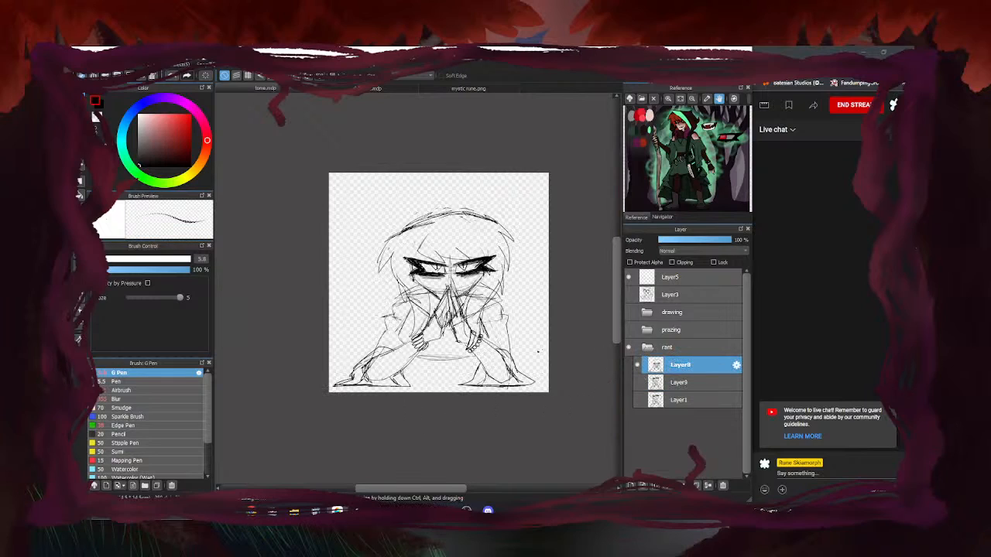
key("ctrl+s")
Hide the rant folder, show and expand the prazing folder, and select Layer10
left_click(647, 347)
left_click(628, 346)
left_click(628, 330)
left_click(648, 330)
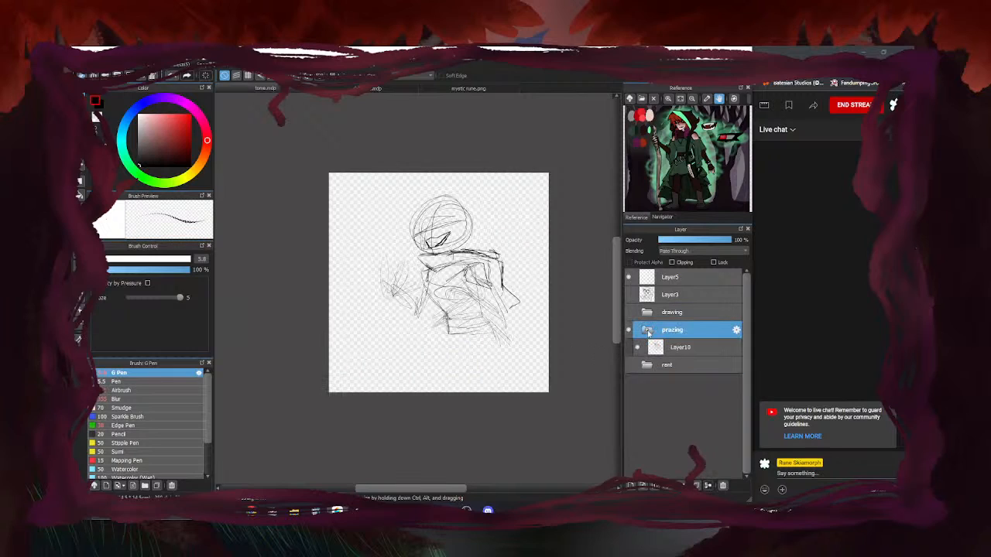
left_click(681, 348)
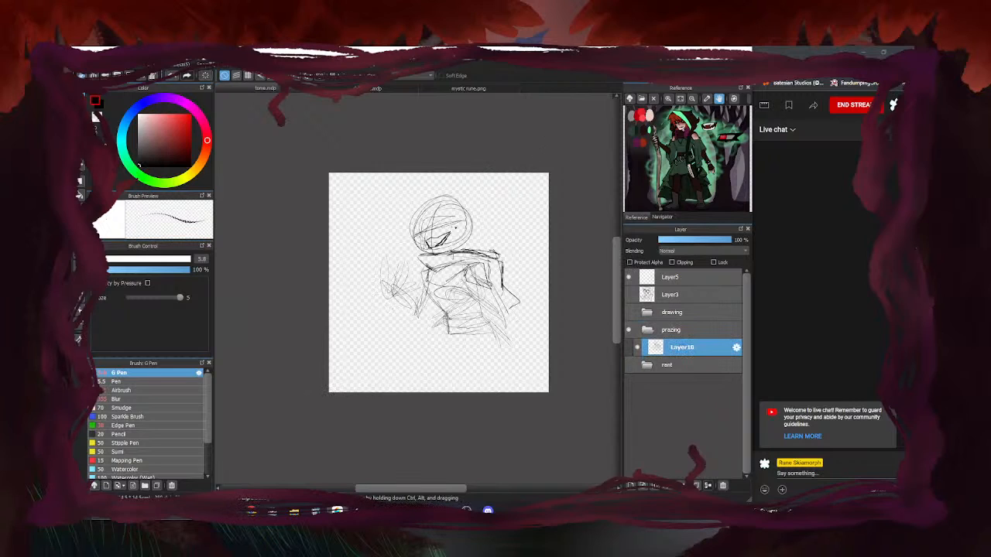
Ink bolder eyes and a darker diagonal line across the head
scroll(442, 224, "up", 3)
mouse_move(435, 236)
left_mouse_down()
mouse_move(483, 220)
mouse_move(427, 193)
mouse_move(425, 236)
left_mouse_up()
mouse_move(430, 196)
left_mouse_down()
mouse_move(426, 235)
mouse_move(446, 202)
mouse_move(442, 221)
left_mouse_up()
mouse_move(373, 251)
left_mouse_down()
mouse_move(407, 235)
mouse_move(398, 242)
left_mouse_up()
left_click_drag(391, 199, 404, 233)
left_click_drag(370, 221, 413, 199)
mouse_move(364, 246)
left_mouse_down()
mouse_move(384, 219)
mouse_move(386, 245)
mouse_move(400, 210)
left_mouse_up()
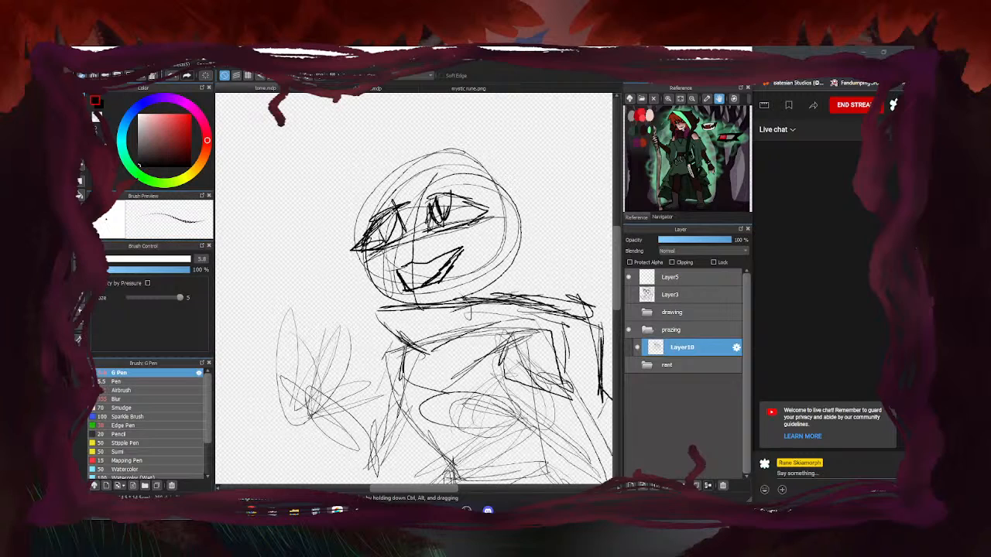
Ink the shoulder and the right and lower-right sides of the torso
scroll(504, 195, "down", 3)
scroll(461, 167, "up", 3)
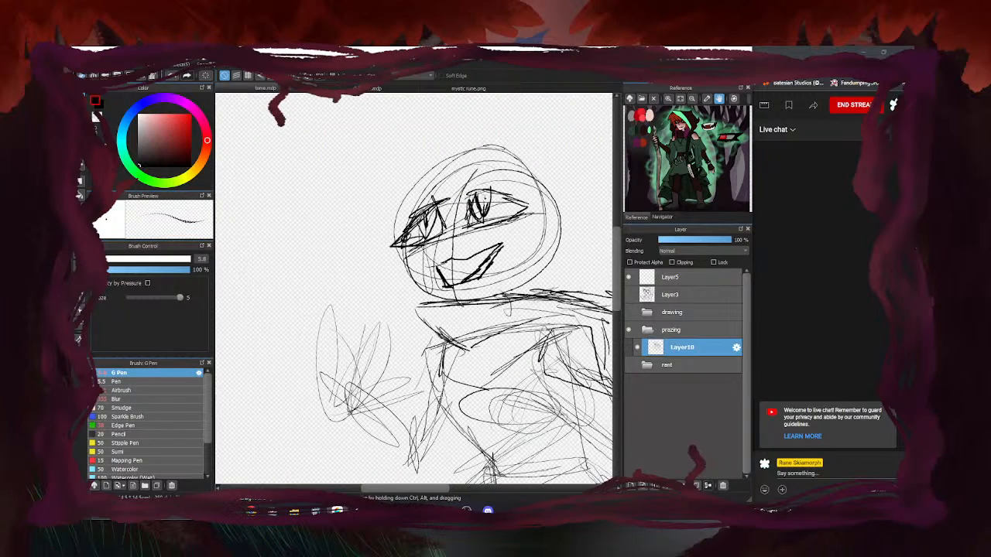
scroll(351, 253, "down", 3)
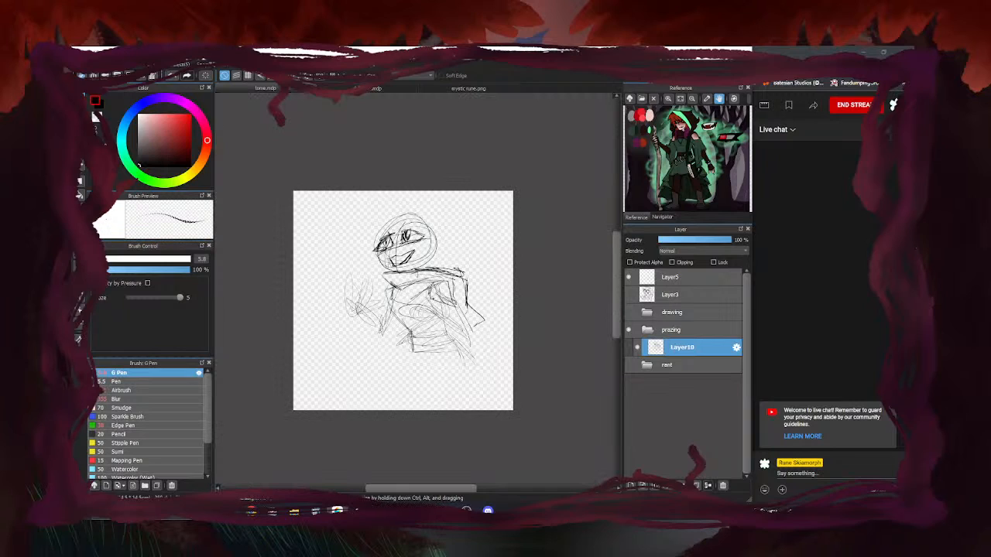
scroll(416, 296, "up", 3)
left_click_drag(472, 283, 485, 304)
left_click_drag(508, 261, 563, 373)
left_click_drag(500, 312, 540, 375)
mouse_move(520, 341)
left_mouse_down()
mouse_move(535, 395)
mouse_move(572, 428)
left_mouse_up()
left_click_drag(540, 351, 584, 432)
Ink the middle and lower-middle torso and outline the oval on it
mouse_move(478, 324)
left_mouse_down()
mouse_move(473, 376)
mouse_move(509, 409)
mouse_move(528, 449)
mouse_move(496, 357)
left_mouse_up()
left_click_drag(496, 356, 516, 382)
left_click_drag(468, 336, 533, 389)
mouse_move(464, 290)
left_mouse_down()
mouse_move(522, 329)
mouse_move(512, 318)
mouse_move(495, 369)
left_mouse_up()
left_click_drag(457, 317, 514, 387)
left_click_drag(514, 387, 543, 393)
left_click_drag(413, 274, 470, 298)
mouse_move(421, 279)
left_mouse_down()
mouse_move(465, 299)
mouse_move(404, 294)
mouse_move(462, 319)
left_mouse_up()
mouse_move(424, 284)
left_mouse_down()
mouse_move(368, 301)
mouse_move(362, 318)
left_mouse_up()
Add short chest strokes and ink the figure's left and lower-left sides
scroll(514, 294, "down", 2)
scroll(425, 304, "up", 1)
left_click_drag(440, 248, 417, 267)
left_click_drag(441, 258, 416, 291)
left_click_drag(433, 243, 415, 295)
mouse_move(426, 256)
left_mouse_down()
mouse_move(418, 296)
mouse_move(402, 309)
left_mouse_up()
mouse_move(428, 277)
left_mouse_down()
mouse_move(403, 299)
mouse_move(423, 347)
left_mouse_up()
left_click_drag(449, 312, 404, 363)
left_click_drag(427, 331, 433, 389)
left_click_drag(440, 265, 429, 302)
mouse_move(472, 294)
left_mouse_down()
mouse_move(432, 332)
mouse_move(476, 312)
left_mouse_up()
Draw horizontal and vertical lines across the lower torso and its right edge
left_click_drag(465, 325, 520, 316)
mouse_move(475, 330)
left_mouse_down()
mouse_move(521, 319)
mouse_move(462, 357)
left_mouse_up()
left_click_drag(466, 327, 460, 371)
mouse_move(530, 331)
left_mouse_down()
mouse_move(534, 370)
mouse_move(472, 372)
mouse_move(526, 366)
left_mouse_up()
mouse_move(480, 356)
left_mouse_down()
mouse_move(533, 344)
mouse_move(524, 343)
left_mouse_up()
left_click_drag(466, 356, 480, 350)
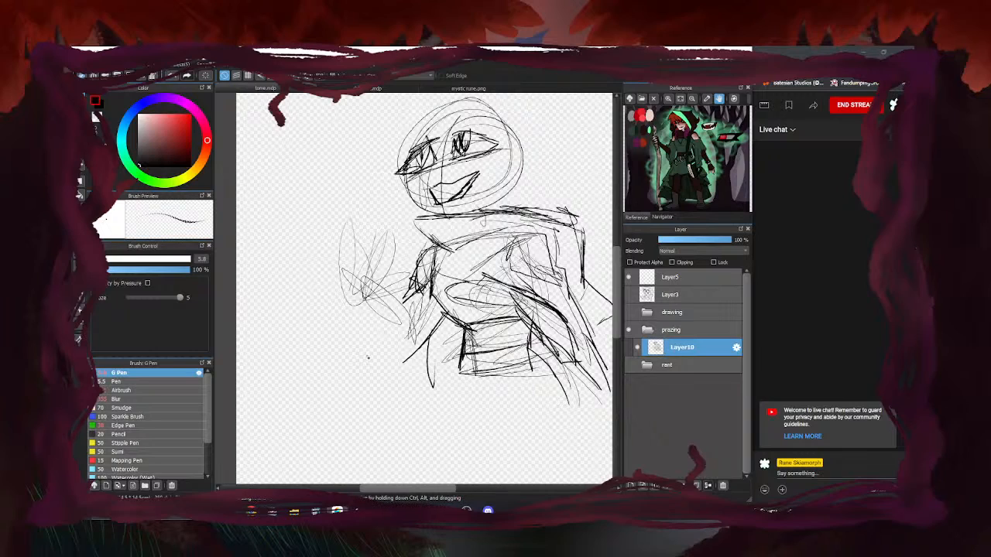
Erase stray lines inside the mouth, then return to the inking pen
key("e")
mouse_move(470, 182)
left_mouse_down()
mouse_move(449, 198)
mouse_move(470, 186)
mouse_move(442, 191)
left_mouse_up()
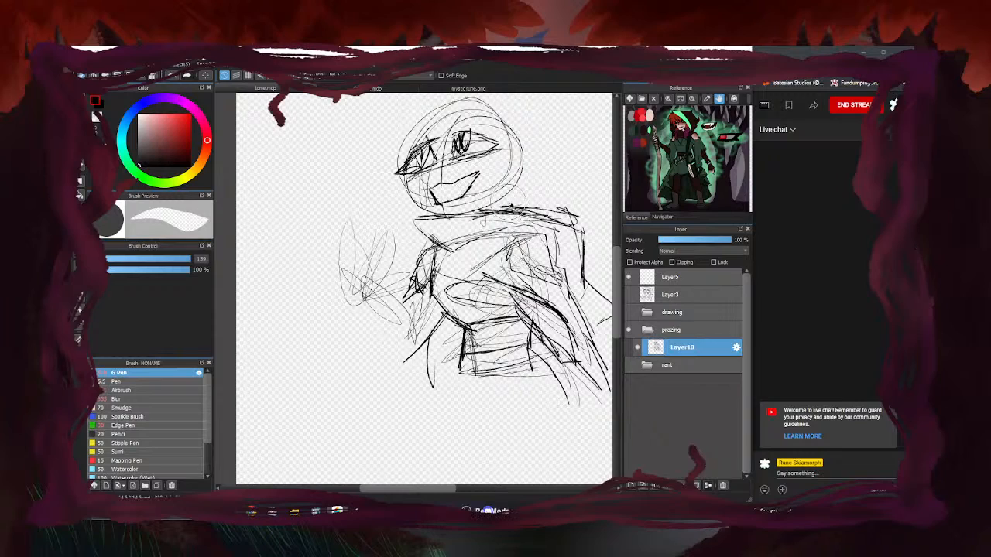
key("b")
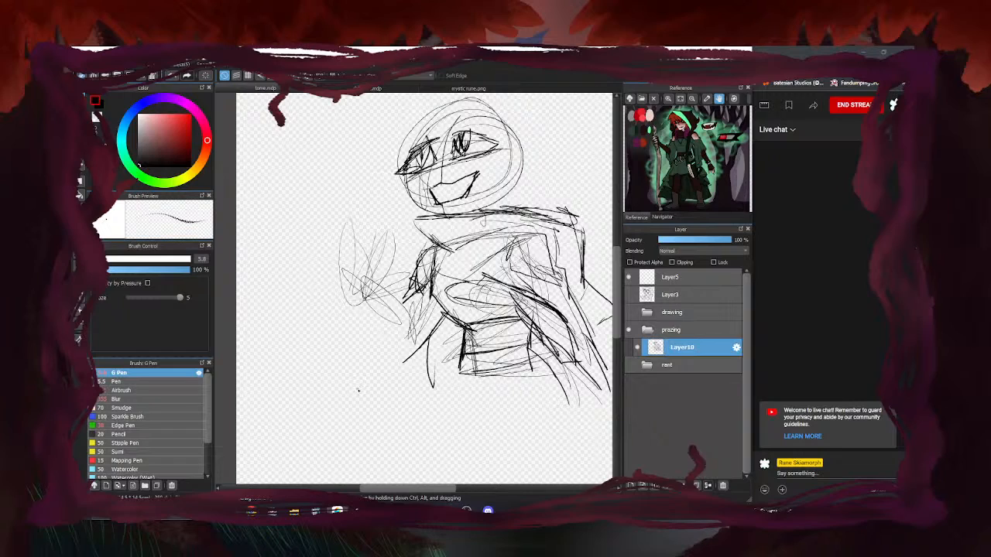
Outline the forearm from the hand down to the elbow, redrawing it once
left_click_drag(361, 300, 386, 352)
left_click_drag(362, 300, 399, 362)
mouse_move(358, 274)
left_mouse_down()
mouse_move(414, 340)
mouse_move(377, 339)
mouse_move(409, 353)
left_mouse_up()
key("e")
key("b")
mouse_move(362, 290)
left_mouse_down()
mouse_move(398, 354)
mouse_move(404, 322)
mouse_move(401, 362)
left_mouse_up()
left_click_drag(371, 314, 403, 359)
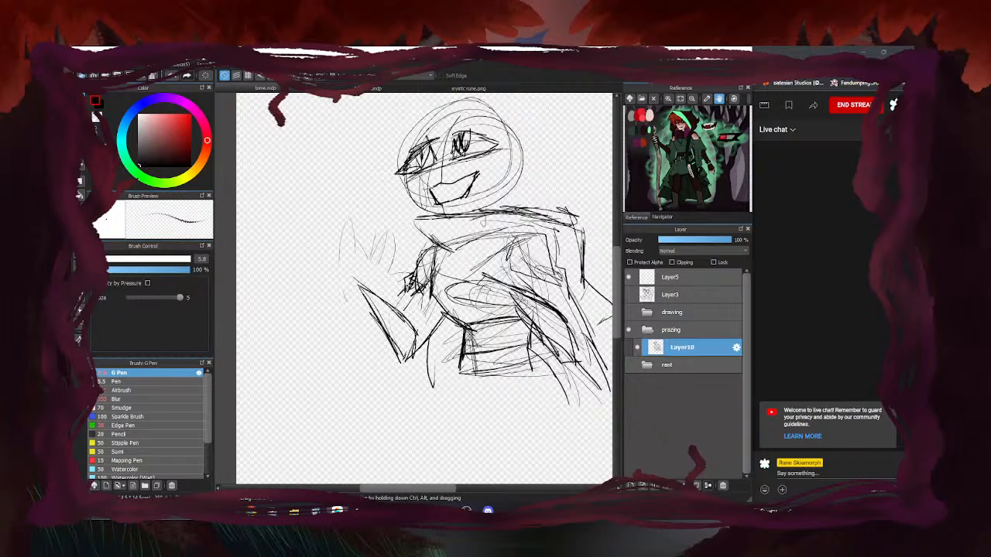
Draw the sleeve and vertical sleeve lines below and beside the forearm
mouse_move(415, 304)
left_mouse_down()
mouse_move(420, 386)
mouse_move(391, 417)
left_mouse_up()
left_click_drag(420, 361, 407, 413)
left_click_drag(404, 370, 392, 420)
left_click_drag(452, 313, 438, 351)
left_click_drag(451, 313, 436, 390)
left_click_drag(443, 339, 430, 418)
mouse_move(353, 273)
left_mouse_down()
mouse_move(374, 306)
mouse_move(366, 292)
left_mouse_up()
Sketch the raised hand's fingers and extend the line down the forearm
mouse_move(381, 261)
left_mouse_down()
mouse_move(362, 295)
mouse_move(371, 290)
left_mouse_up()
mouse_move(377, 225)
left_mouse_down()
mouse_move(371, 271)
mouse_move(355, 271)
left_mouse_up()
left_click_drag(364, 237, 359, 284)
left_click_drag(376, 257, 365, 267)
left_click_drag(375, 228, 364, 266)
mouse_move(358, 210)
left_mouse_down()
mouse_move(347, 273)
mouse_move(357, 294)
left_mouse_up()
mouse_move(354, 277)
left_mouse_down()
mouse_move(377, 316)
mouse_move(404, 331)
left_mouse_up()
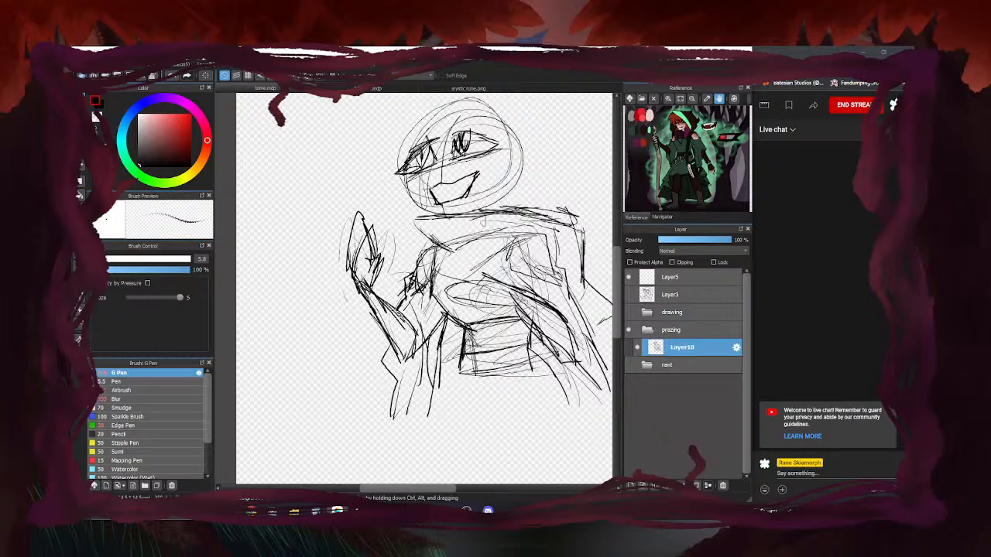
scroll(428, 310, "down", 3)
scroll(487, 313, "up", 2)
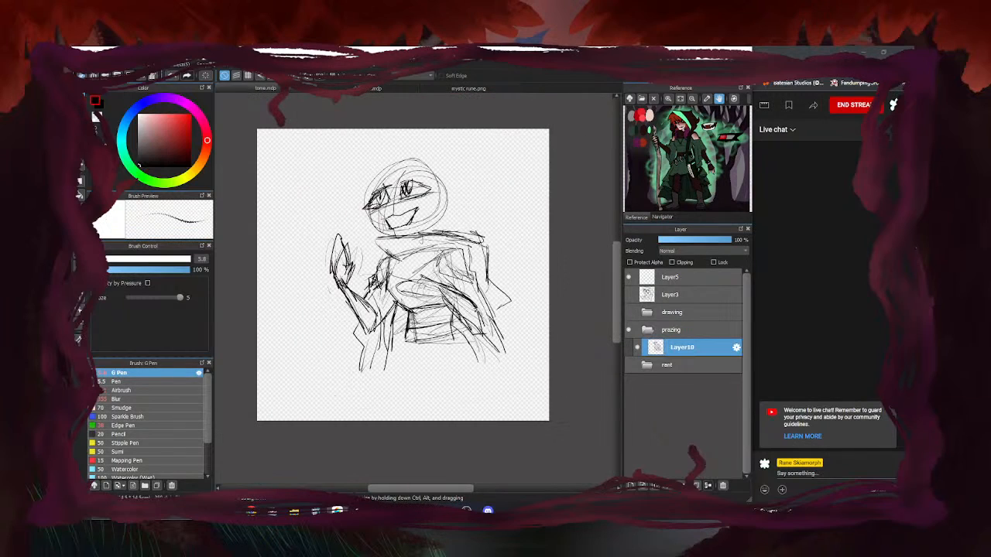
Darken the lower sleeve and sketch a sash across the middle torso
key("e")
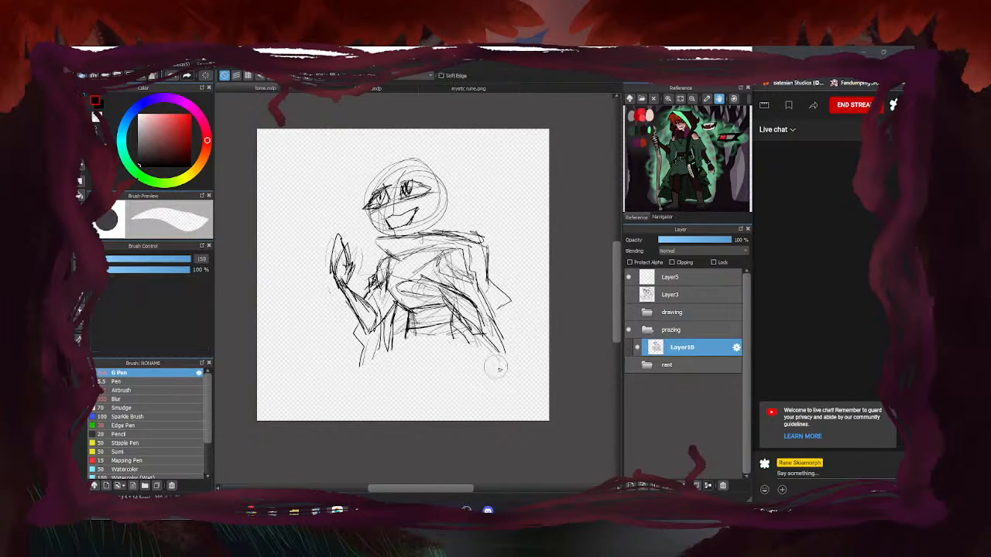
key("b")
mouse_move(453, 313)
left_mouse_down()
mouse_move(486, 355)
mouse_move(504, 352)
left_mouse_up()
scroll(452, 296, "up", 1)
left_click_drag(457, 295, 495, 359)
mouse_move(401, 271)
left_mouse_down()
mouse_move(390, 294)
mouse_move(447, 295)
left_mouse_up()
mouse_move(370, 288)
left_mouse_down()
mouse_move(409, 268)
mouse_move(401, 292)
left_mouse_up()
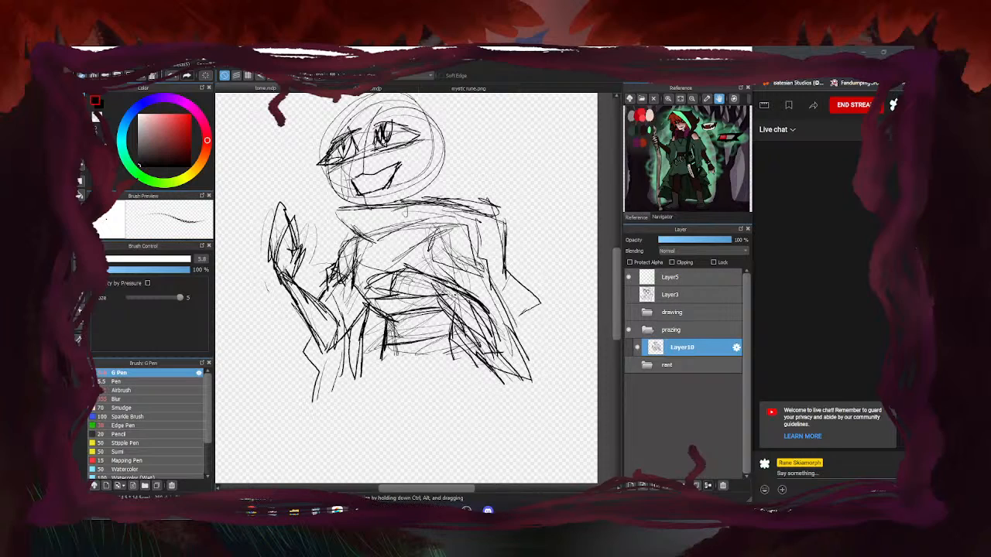
Erase stray sketch lines below the face with the large eraser
key("e")
mouse_move(354, 224)
left_mouse_down()
mouse_move(364, 233)
mouse_move(441, 211)
mouse_move(477, 221)
mouse_move(491, 201)
left_mouse_up()
key("b")
Sketch the right shoulder line and the collar below the chin
mouse_move(418, 194)
left_mouse_down()
mouse_move(478, 205)
mouse_move(327, 212)
left_mouse_up()
mouse_move(326, 212)
left_mouse_down()
mouse_move(358, 250)
mouse_move(380, 257)
left_mouse_up()
left_click_drag(379, 256, 354, 247)
scroll(371, 274, "down", 2)
scroll(387, 147, "up", 2)
Rough in a jagged hood over the head, a hair tip, and the neck-to-chest line
mouse_move(294, 152)
left_mouse_down()
mouse_move(376, 142)
mouse_move(294, 169)
mouse_move(298, 221)
mouse_move(339, 218)
left_mouse_up()
scroll(446, 159, "down", 1)
left_click_drag(375, 144, 478, 151)
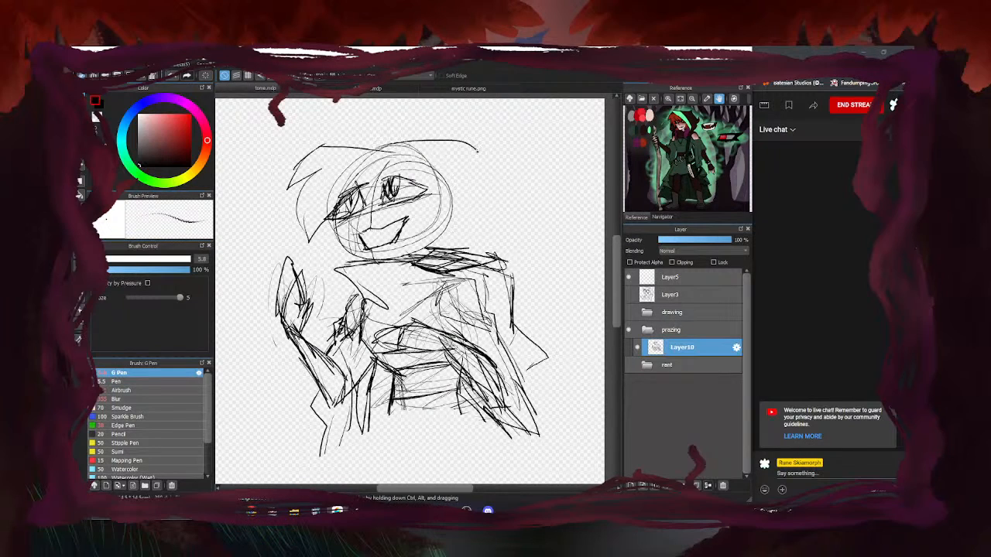
left_click_drag(393, 144, 496, 193)
left_click_drag(479, 192, 470, 238)
mouse_move(465, 215)
left_mouse_down()
mouse_move(471, 239)
mouse_move(400, 324)
left_mouse_up()
left_click_drag(401, 238, 398, 326)
Fill in strokes between the raised hand and the collar
scroll(382, 285, "down", 3)
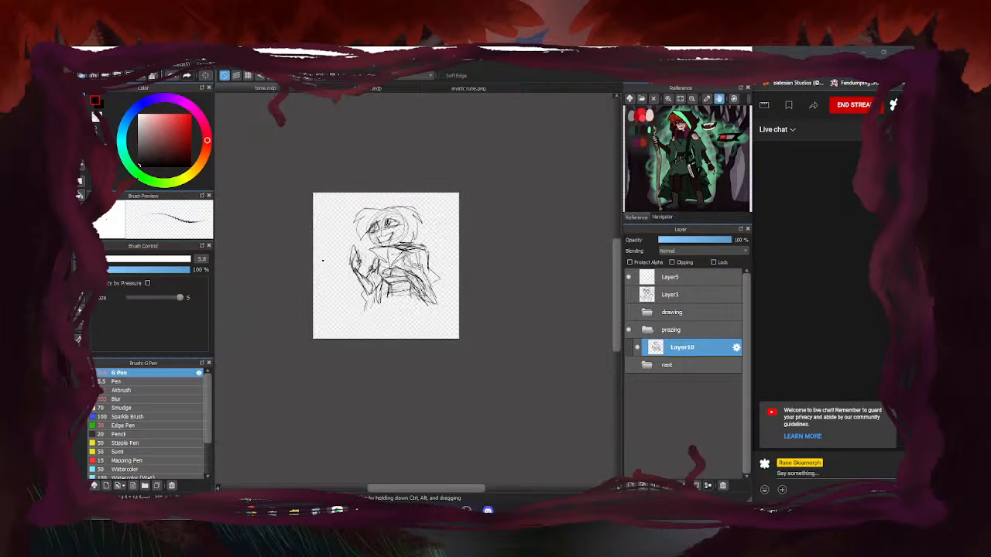
scroll(451, 283, "up", 2)
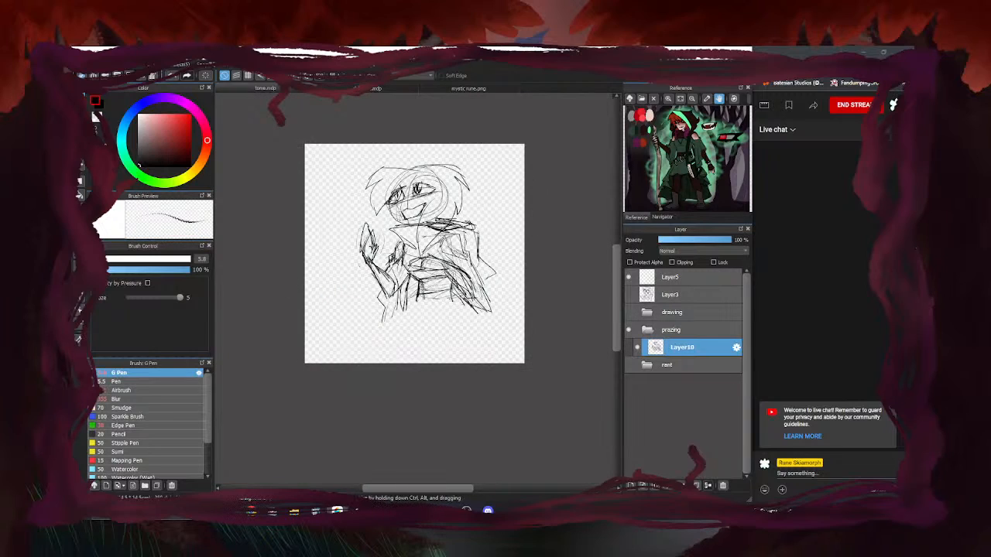
left_click_drag(392, 223, 379, 234)
left_click_drag(388, 225, 387, 259)
left_click_drag(390, 259, 401, 241)
Darken the eyes, brows, cheek and jaw, and draw a fang in the mouth
left_click_drag(391, 193, 412, 177)
mouse_move(405, 179)
left_mouse_down()
mouse_move(420, 187)
mouse_move(445, 172)
mouse_move(418, 237)
mouse_move(425, 255)
left_mouse_up()
mouse_move(385, 202)
left_mouse_down()
mouse_move(409, 229)
mouse_move(429, 222)
left_mouse_up()
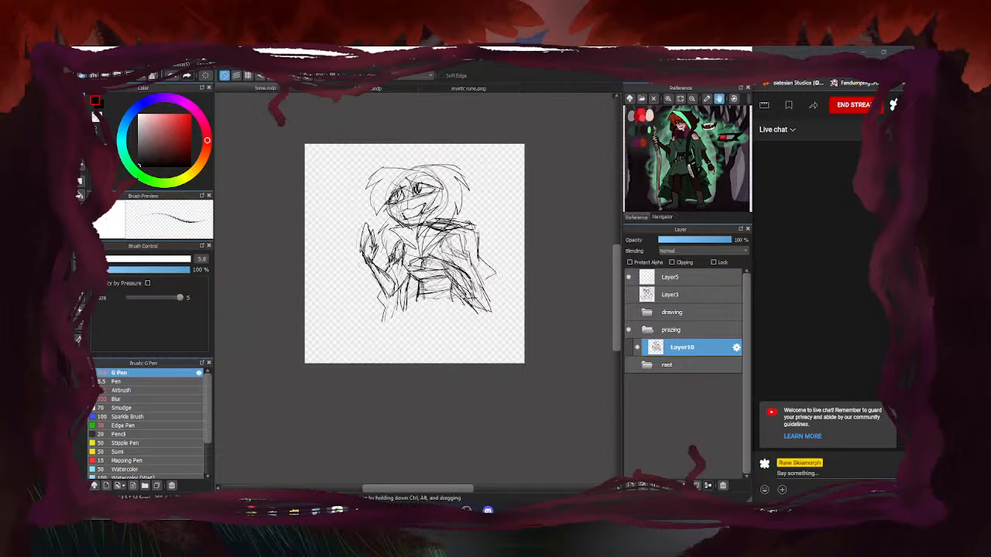
left_click_drag(411, 212, 423, 208)
Erase stray lines at the shoulder and neck, then return to the pen
key("e")
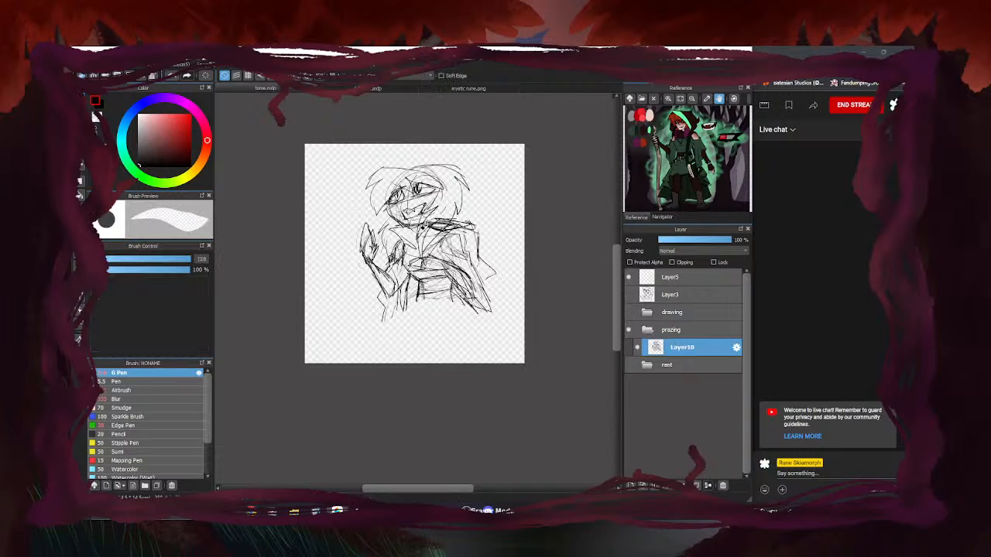
mouse_move(422, 220)
left_mouse_down()
mouse_move(431, 232)
mouse_move(446, 215)
mouse_move(432, 233)
mouse_move(435, 221)
left_mouse_up()
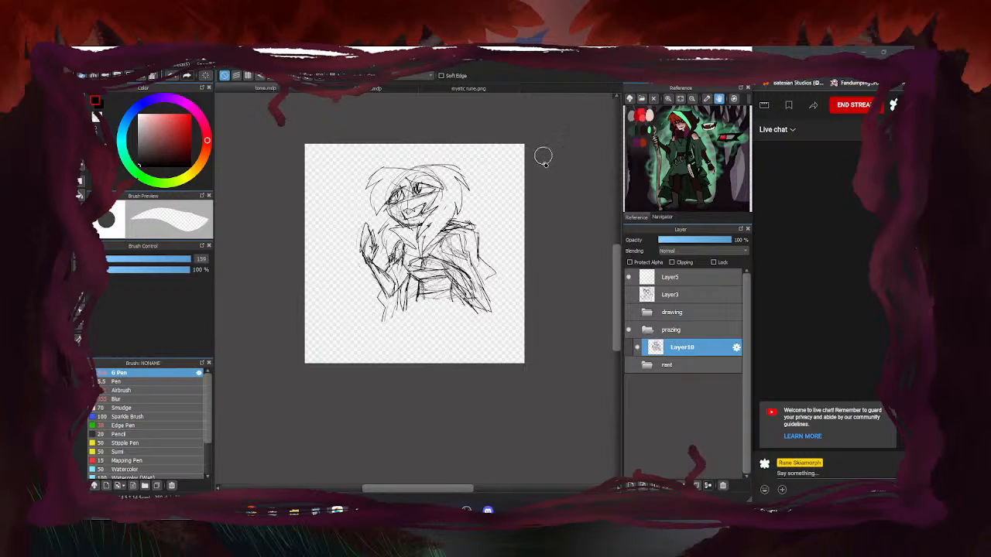
key("b")
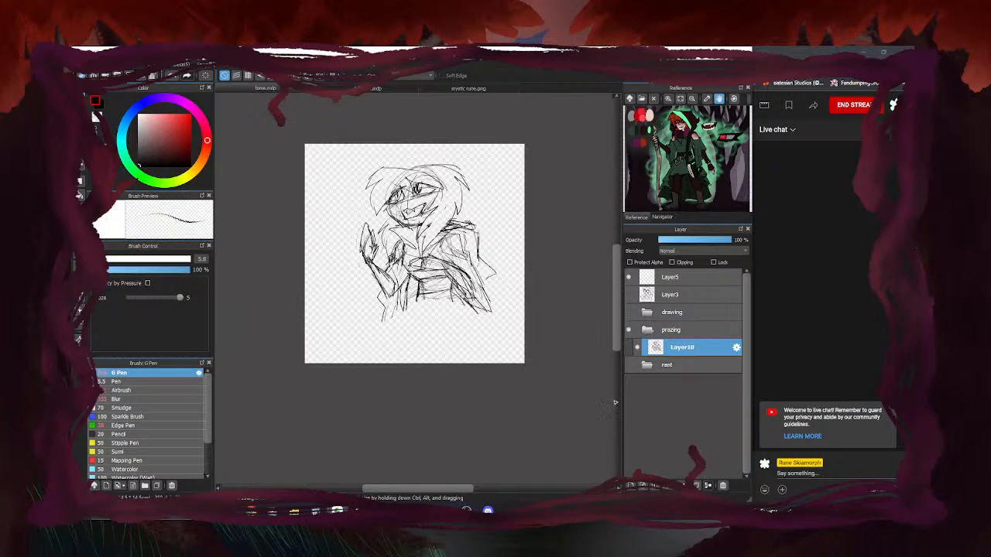
Add Layer12 above Layer10, lower Layer10's opacity, and reselect Layer12
left_click(631, 487)
left_click(681, 364)
left_click(681, 240)
left_click(681, 348)
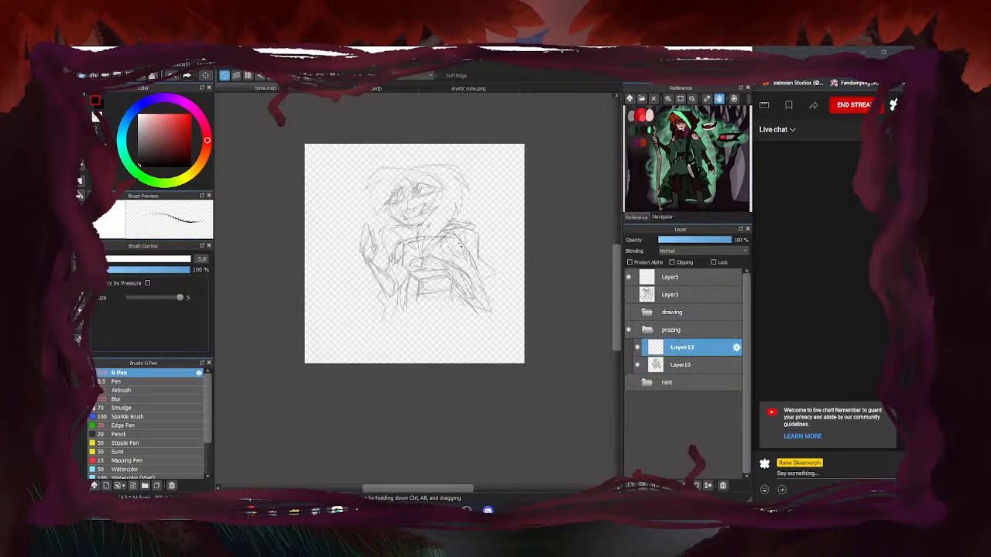
Sketch the new figure's waist and torso sides with hatching and a lower loop
mouse_move(405, 265)
left_mouse_down()
mouse_move(423, 279)
mouse_move(415, 306)
left_mouse_up()
left_click_drag(449, 280, 451, 308)
left_click_drag(455, 247, 492, 286)
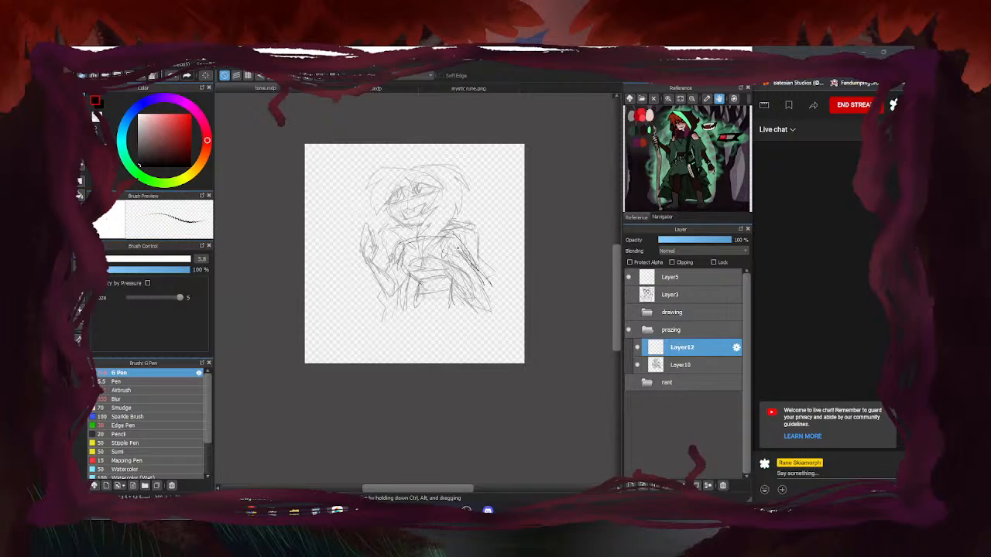
mouse_move(455, 249)
left_mouse_down()
mouse_move(480, 283)
mouse_move(506, 296)
mouse_move(433, 279)
mouse_move(422, 291)
mouse_move(491, 274)
mouse_move(449, 282)
left_mouse_up()
left_click_drag(417, 228, 424, 235)
Circle the head with an ellipse and draw centre and horizontal face guide lines
mouse_move(398, 187)
left_mouse_down()
mouse_move(421, 187)
mouse_move(450, 240)
mouse_move(397, 240)
mouse_move(368, 286)
mouse_move(408, 274)
mouse_move(397, 258)
mouse_move(380, 302)
left_mouse_up()
mouse_move(398, 252)
left_mouse_down()
mouse_move(364, 302)
mouse_move(413, 263)
mouse_move(421, 275)
mouse_move(371, 298)
left_mouse_up()
left_click_drag(411, 189, 403, 224)
left_click_drag(397, 225, 436, 215)
mouse_move(416, 219)
left_mouse_down()
mouse_move(428, 214)
mouse_move(424, 205)
mouse_move(409, 222)
mouse_move(433, 220)
mouse_move(418, 232)
mouse_move(437, 218)
mouse_move(418, 233)
left_mouse_up()
left_click_drag(406, 232, 431, 223)
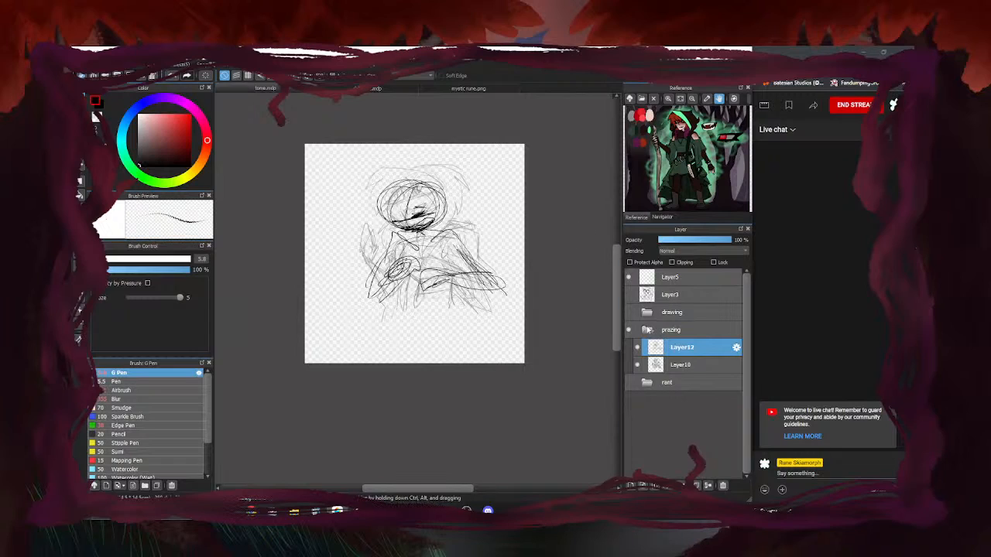
Toggle Layer12's visibility to compare sketches, then stroke the head's left side
left_click(638, 348)
left_click(637, 347)
left_click(637, 348)
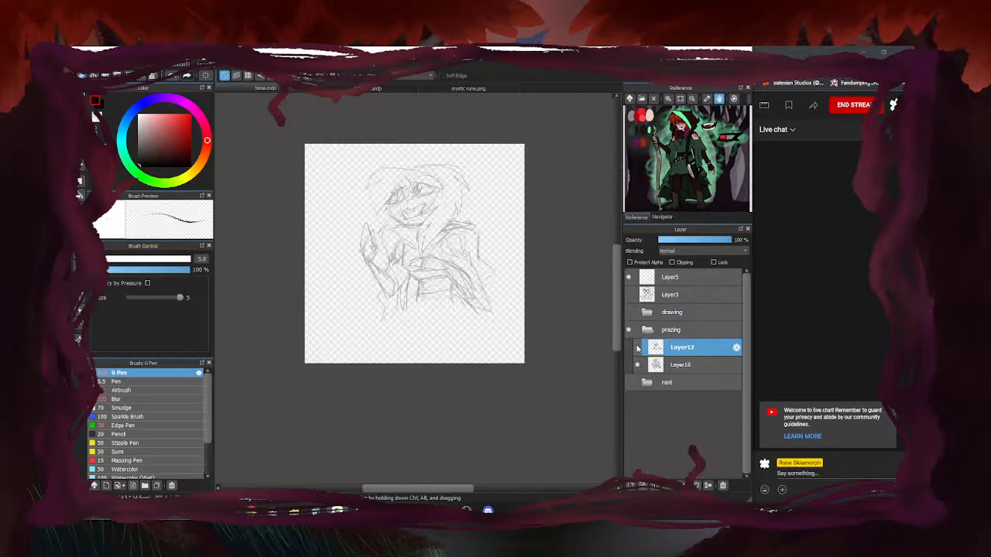
left_click(638, 348)
left_click(638, 349)
left_click(638, 348)
left_click(638, 349)
left_click(638, 349)
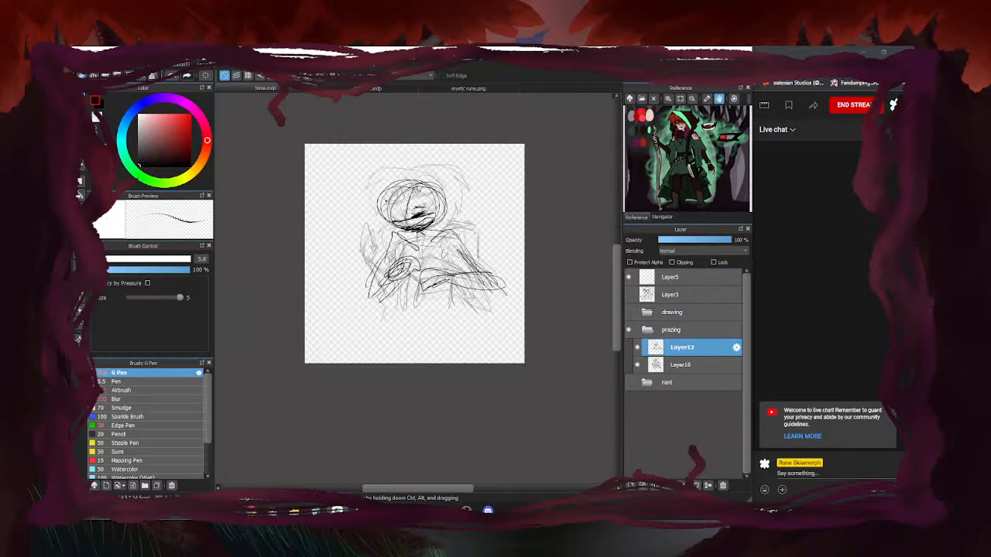
mouse_move(381, 199)
left_mouse_down()
mouse_move(361, 221)
mouse_move(366, 233)
mouse_move(388, 240)
mouse_move(402, 224)
left_mouse_up()
Collapse and hide the prazing folder, leaving only the drawing folder's hooded-girl sketch visible
left_click(641, 330)
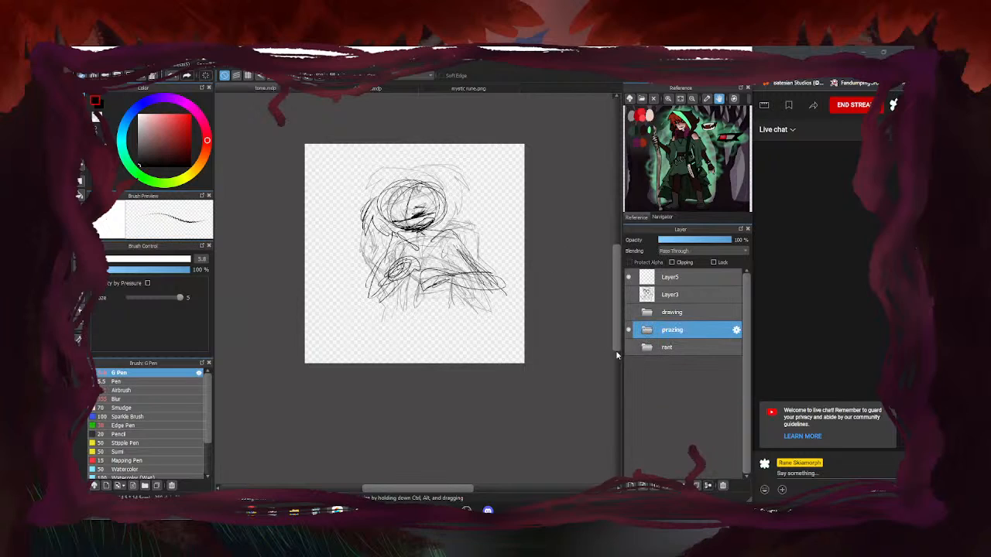
left_click(629, 330)
left_click(631, 348)
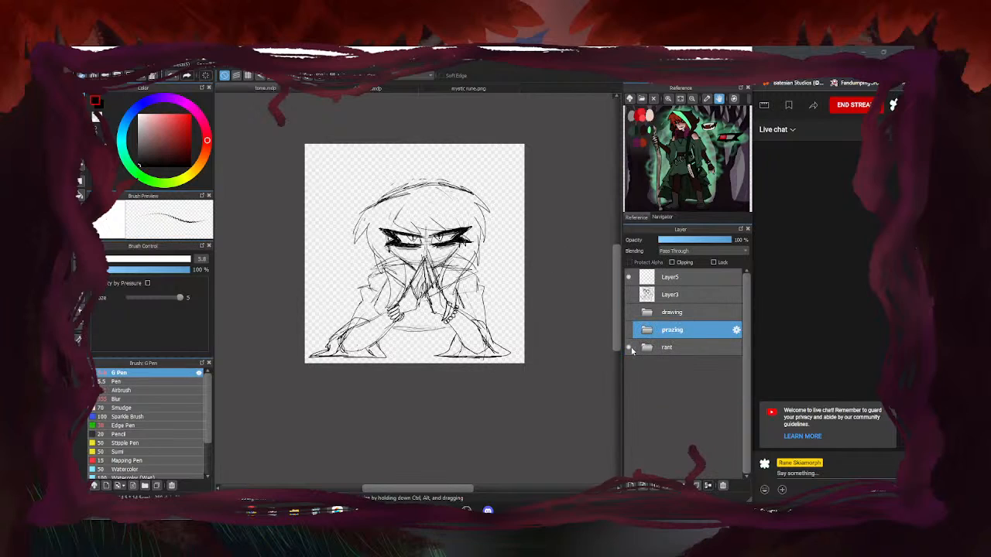
left_click(631, 349)
left_click(630, 312)
left_click(629, 312)
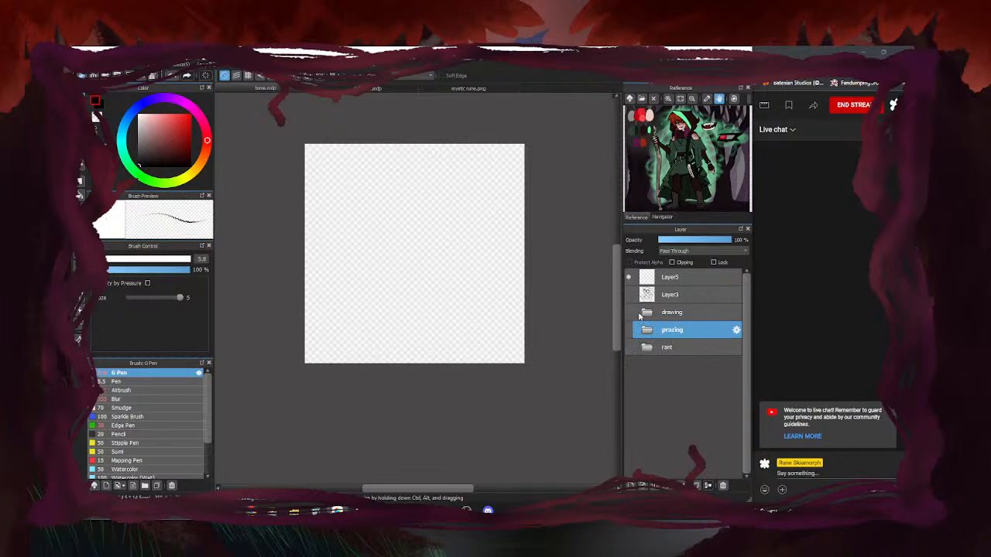
left_click(629, 295)
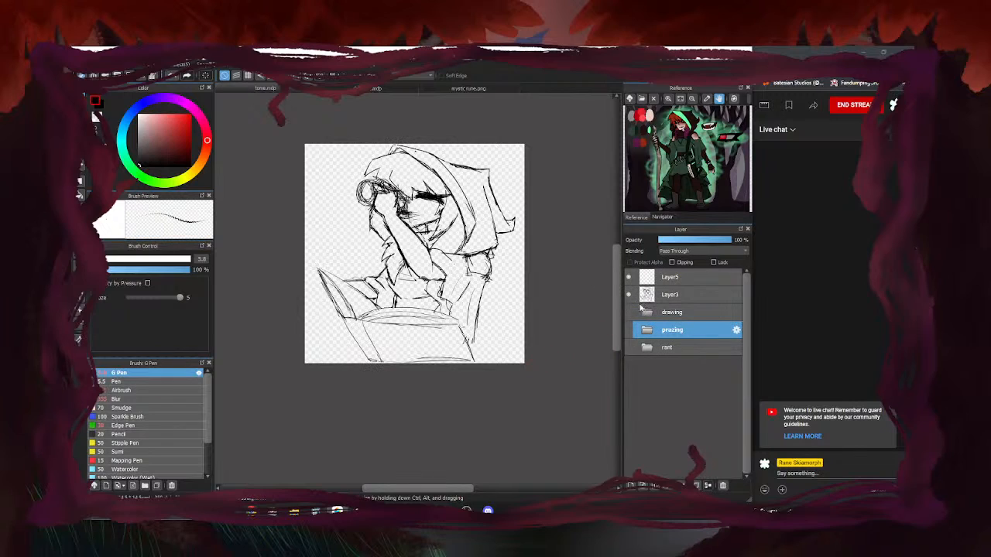
left_click(629, 312)
left_click(629, 295)
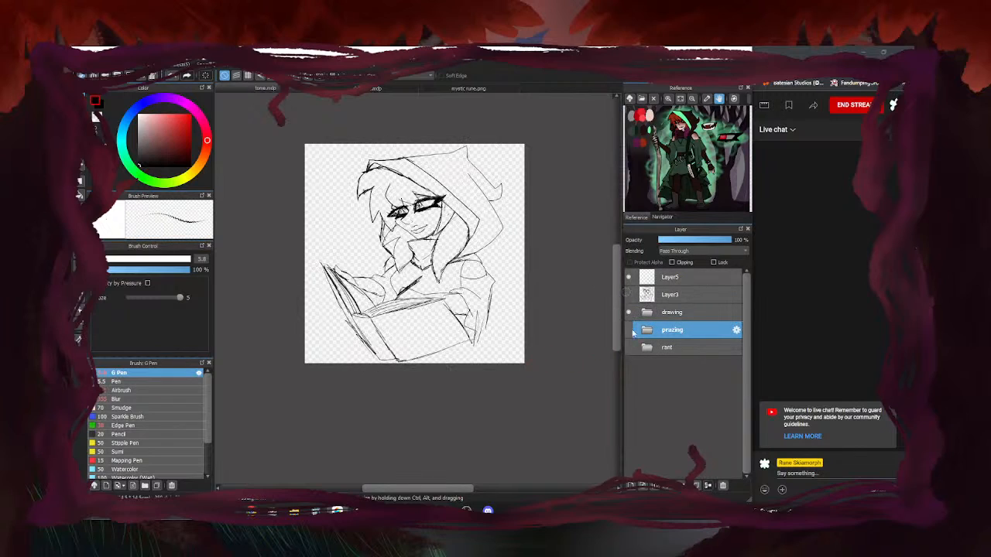
Expand the drawing folder and select Layer4, checking its content
left_click(681, 312)
left_click(648, 312)
left_click(671, 347)
left_click(637, 348)
left_click(637, 348)
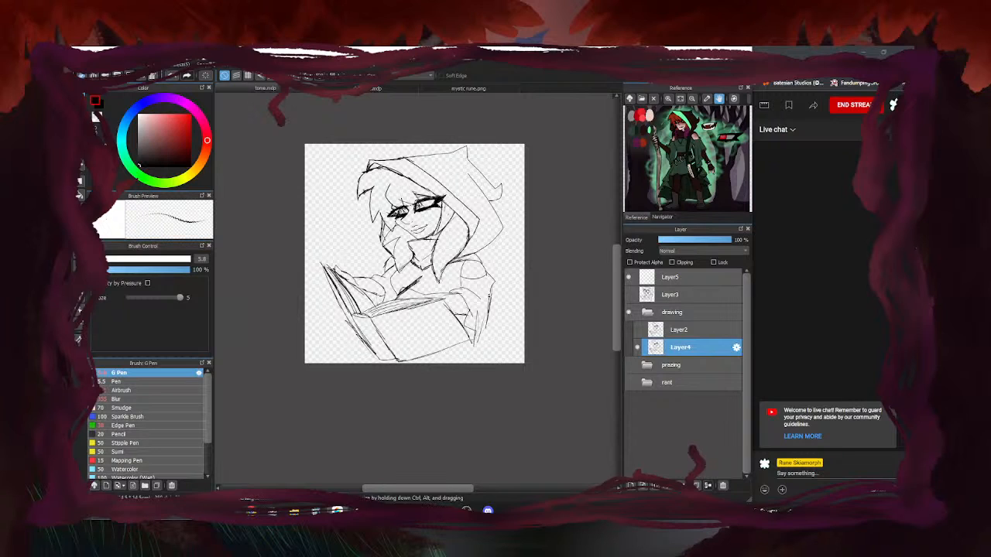
Paste a copy of the sketch as a new layer, Layer13
scroll(413, 224, "up", 5)
scroll(382, 178, "down", 5)
scroll(381, 184, "up", 5)
scroll(392, 170, "down", 5)
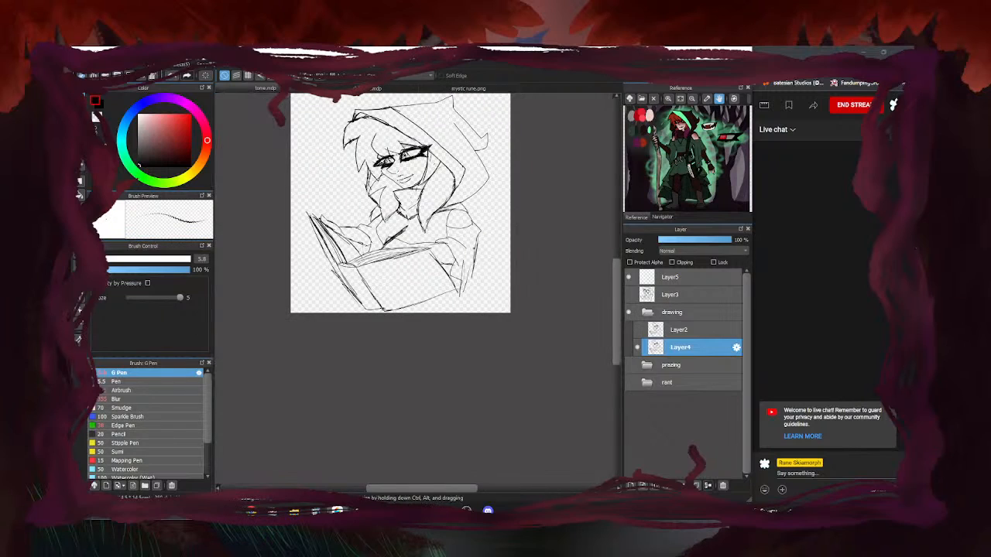
scroll(368, 242, "up", 2)
scroll(369, 243, "up", 1)
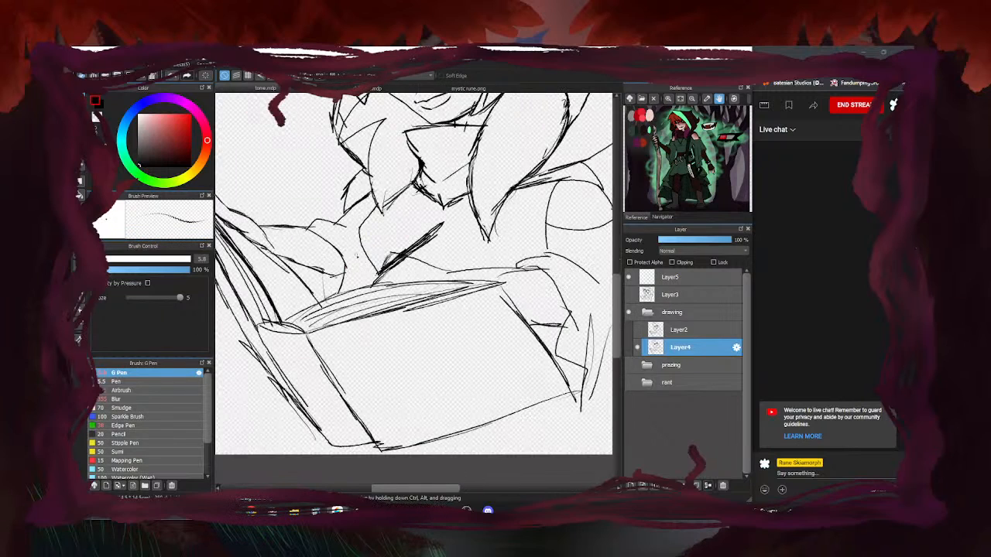
scroll(368, 242, "down", 5)
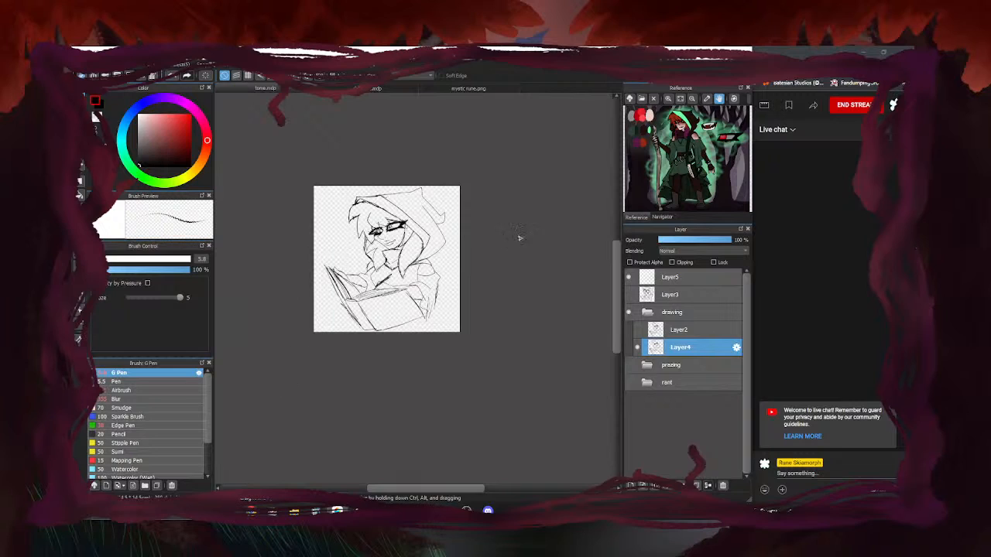
scroll(368, 298, "up", 5)
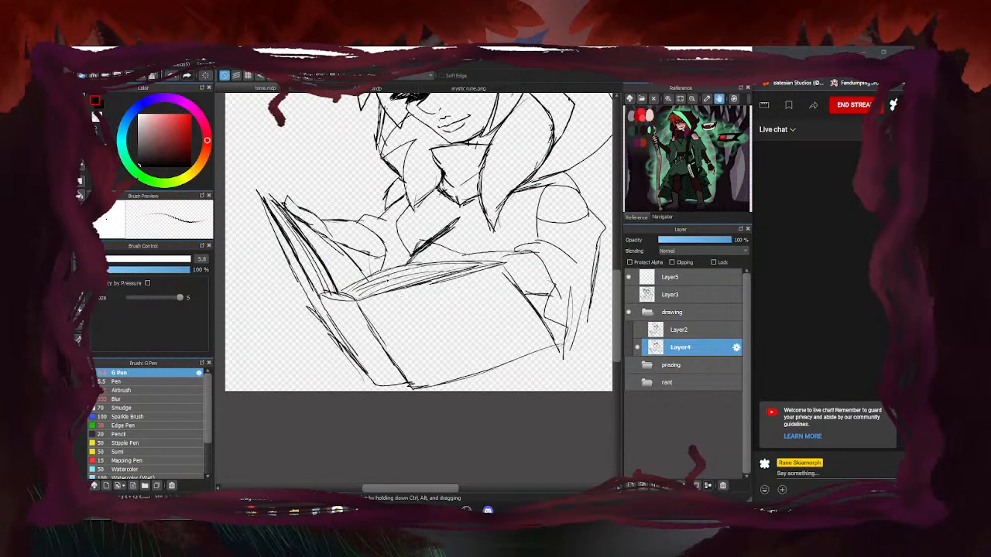
scroll(415, 374, "down", 3)
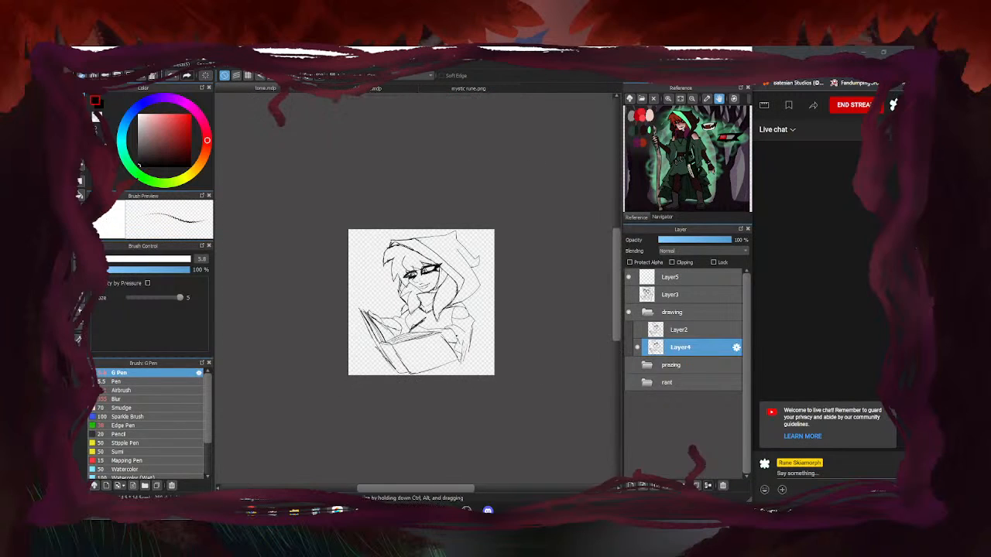
scroll(423, 336, "up", 1)
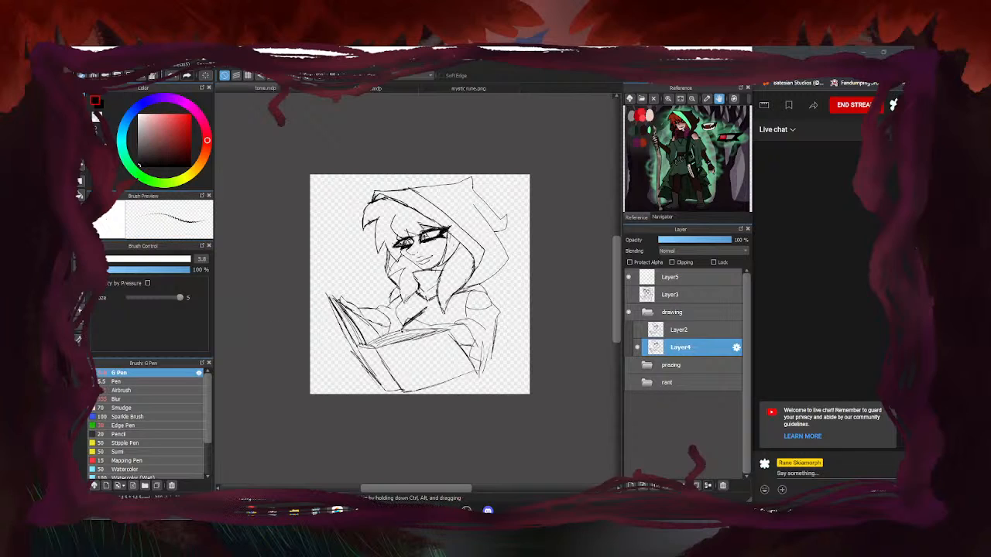
scroll(363, 353, "up", 1)
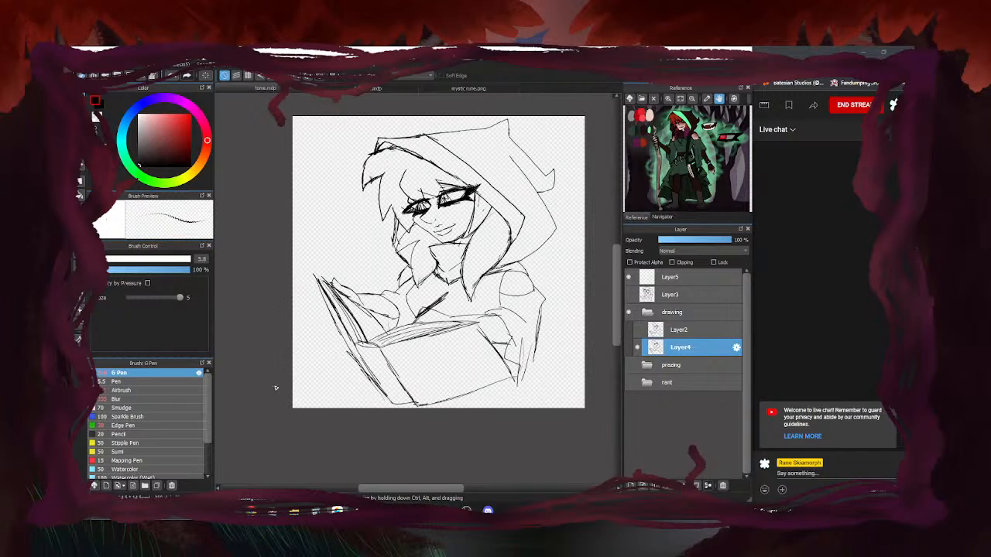
scroll(345, 357, "down", 1)
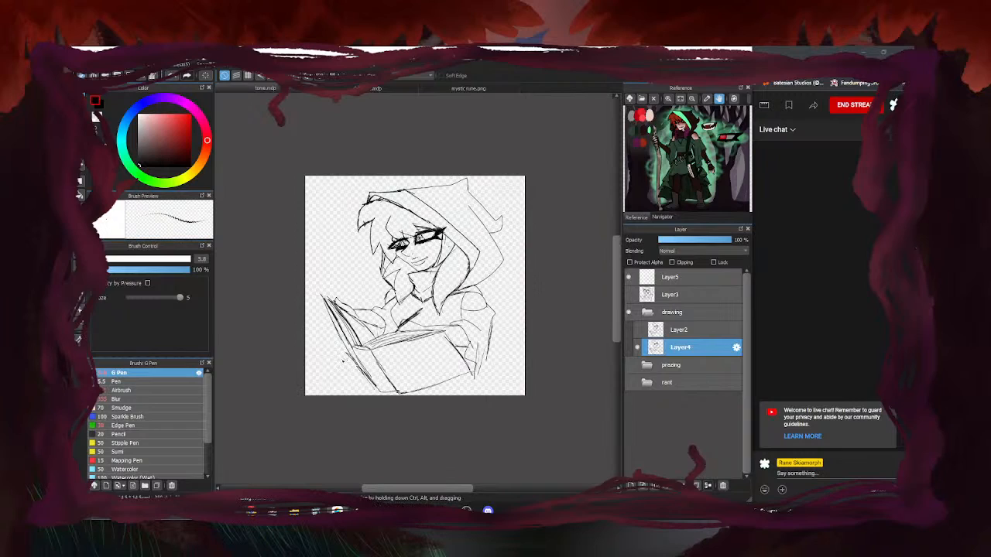
scroll(341, 359, "up", 1)
scroll(319, 367, "down", 1)
key("ctrl+v")
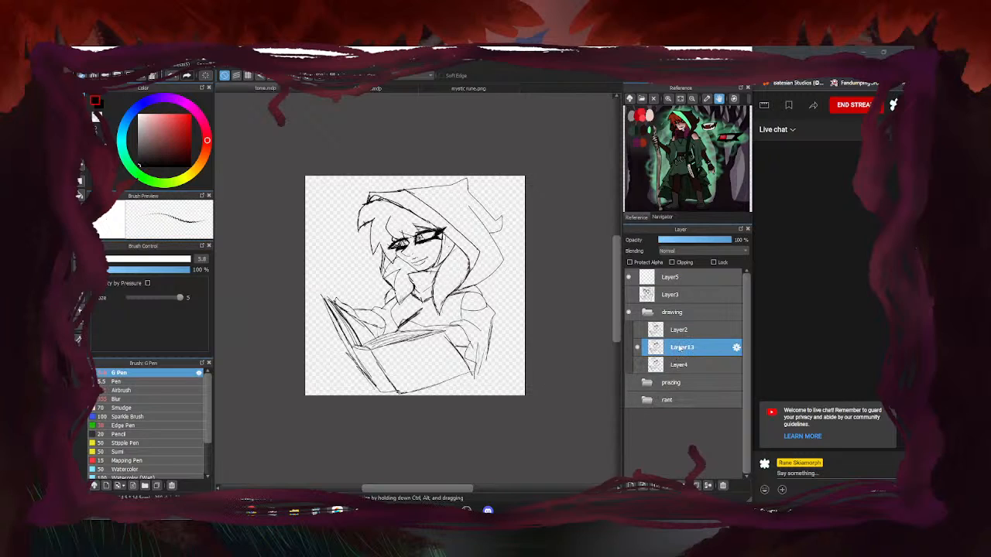
Erase the old iris lines in both eyes with a size 30 eraser
scroll(411, 322, "up", 3)
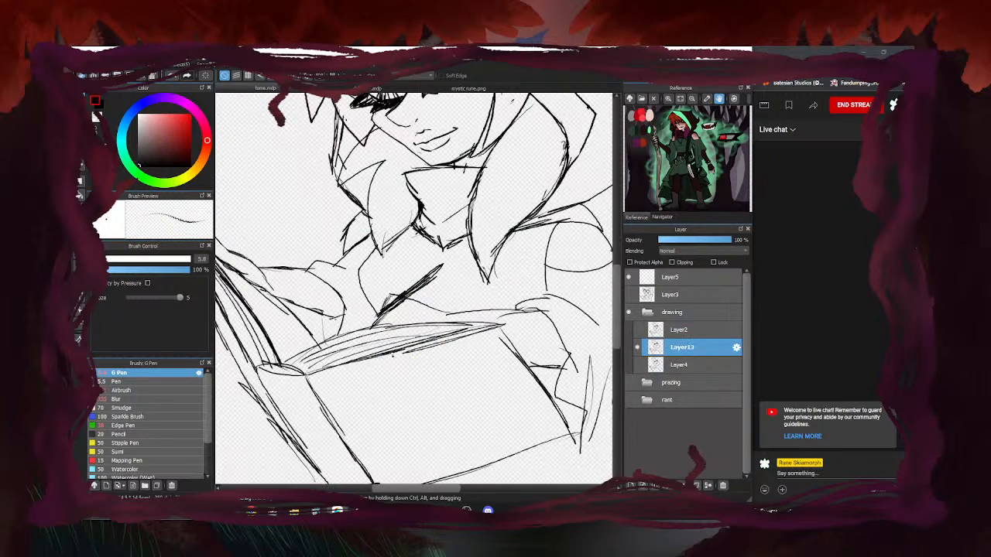
scroll(349, 385, "down", 3)
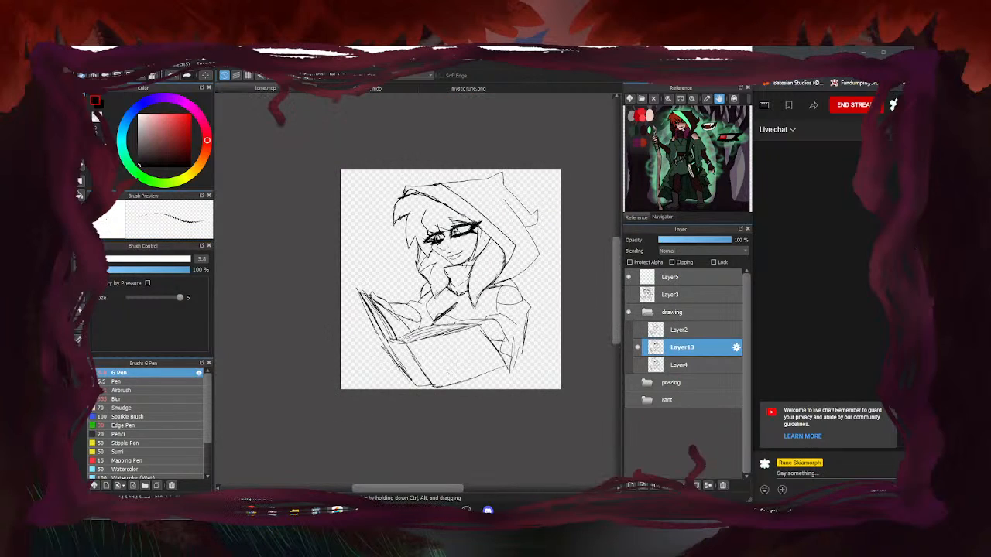
scroll(446, 232, "up", 3)
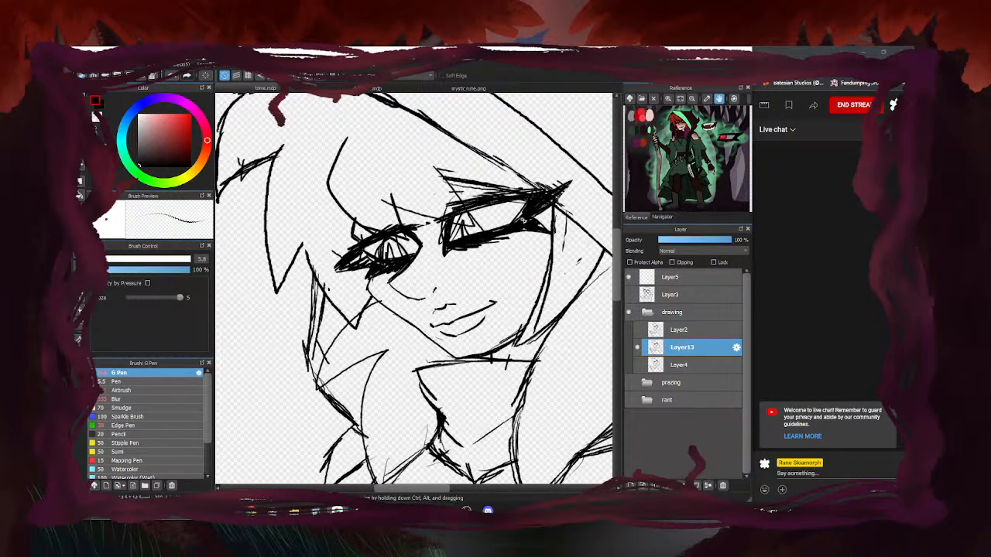
key("e")
scroll(461, 228, "up", 1)
key("[")
key("[")
key("[")
key("[")
key("[")
mouse_move(365, 261)
left_mouse_down()
mouse_move(346, 265)
mouse_move(380, 257)
left_mouse_up()
mouse_move(457, 237)
left_mouse_down()
mouse_move(486, 227)
mouse_move(468, 219)
mouse_move(556, 215)
mouse_move(470, 238)
left_mouse_up()
Redraw both irises with bold G Pen strokes
key("b")
mouse_move(480, 205)
left_mouse_down()
mouse_move(473, 237)
mouse_move(502, 242)
left_mouse_up()
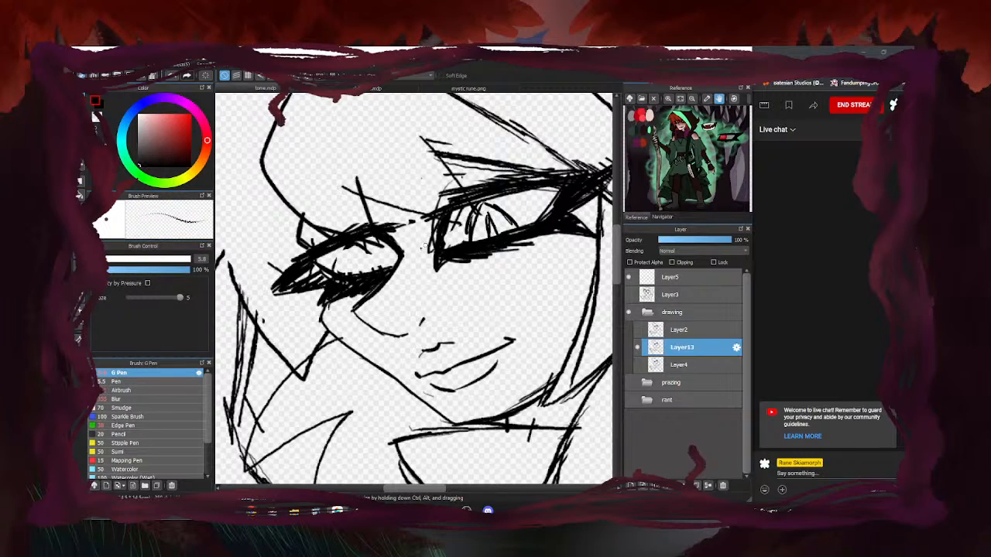
left_click_drag(367, 245, 391, 269)
mouse_move(378, 253)
left_mouse_down()
mouse_move(392, 268)
mouse_move(361, 282)
left_mouse_up()
mouse_move(353, 241)
left_mouse_down()
mouse_move(356, 274)
mouse_move(390, 260)
left_mouse_up()
mouse_move(380, 249)
left_mouse_down()
mouse_move(393, 271)
mouse_move(373, 269)
left_mouse_up()
left_click_drag(369, 252, 383, 268)
Compare Layer13's new eyes against the sketch, hiding Layer4's line work
scroll(391, 251, "down", 5)
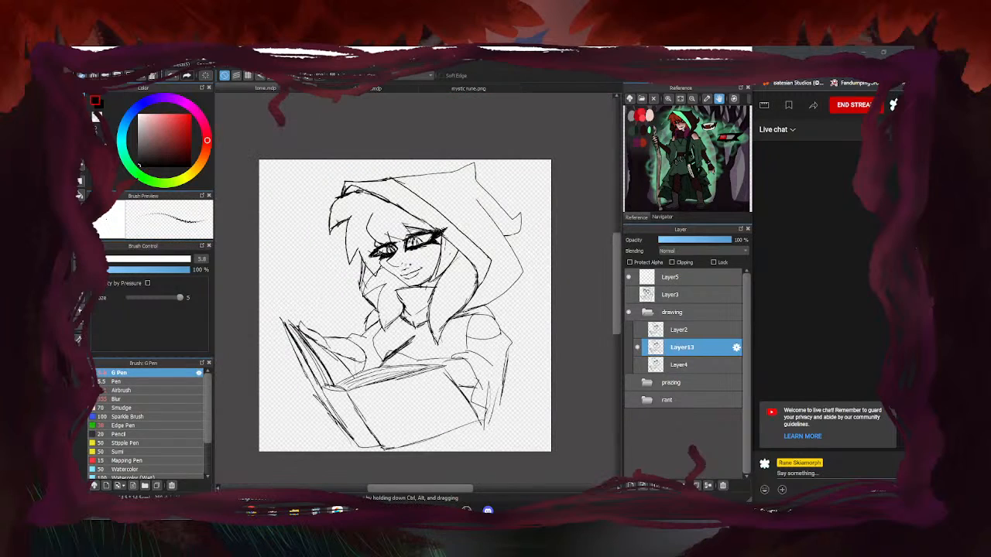
left_click(637, 348)
left_click(637, 348)
left_click(637, 347)
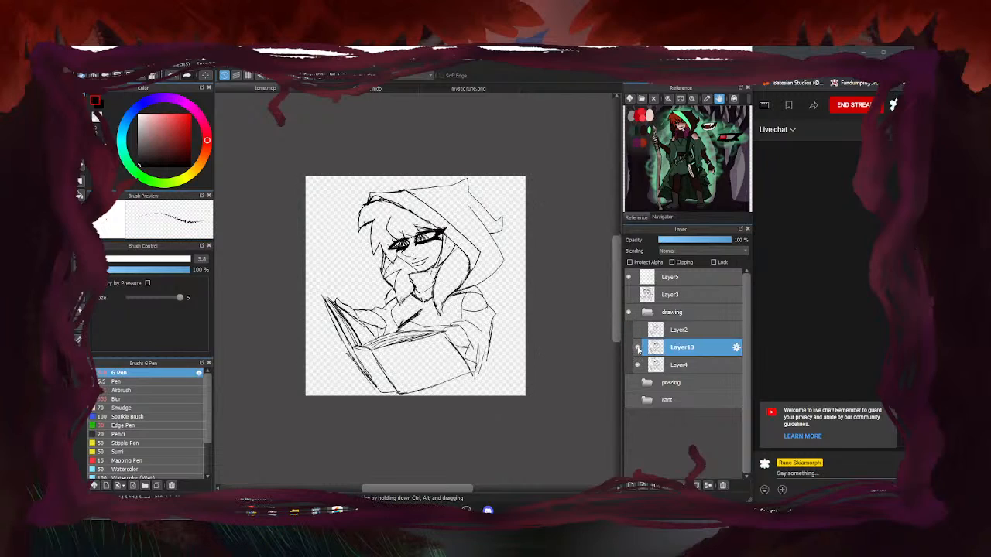
left_click(637, 347)
left_click(637, 348)
left_click(637, 348)
left_click(637, 365)
left_click(638, 347)
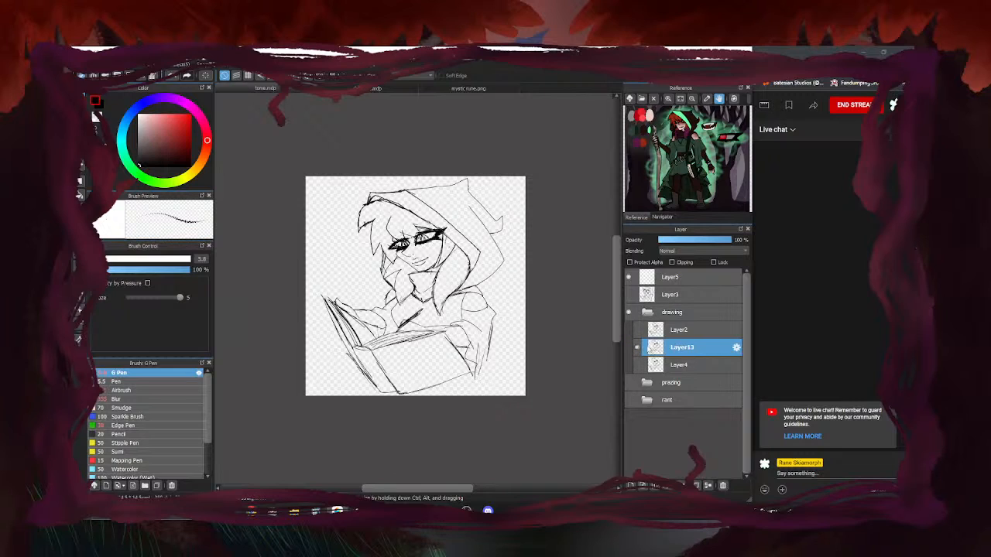
Check Layer2's darker lines, then lasso-select around the hood and face
scroll(440, 239, "up", 4)
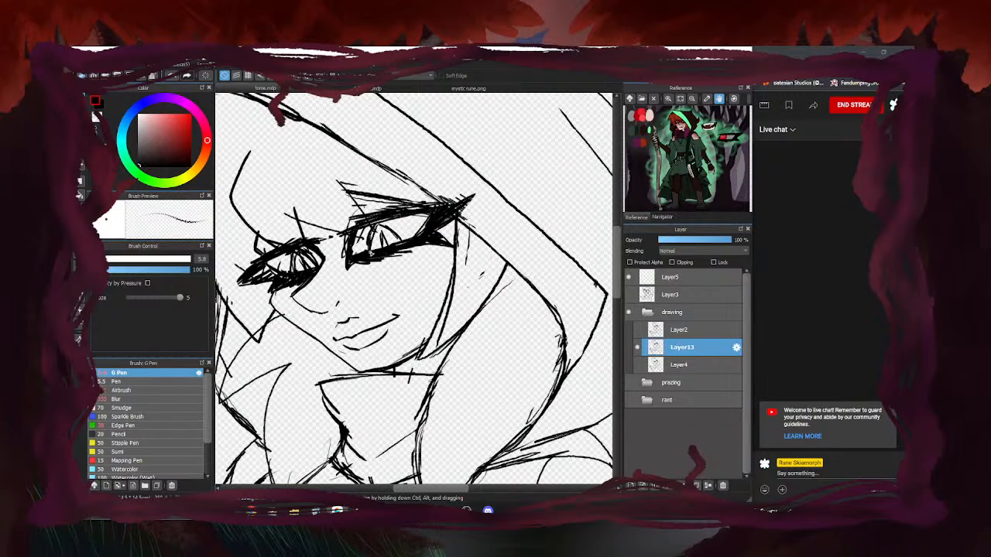
scroll(420, 237, "down", 3)
left_click(637, 329)
left_click(638, 330)
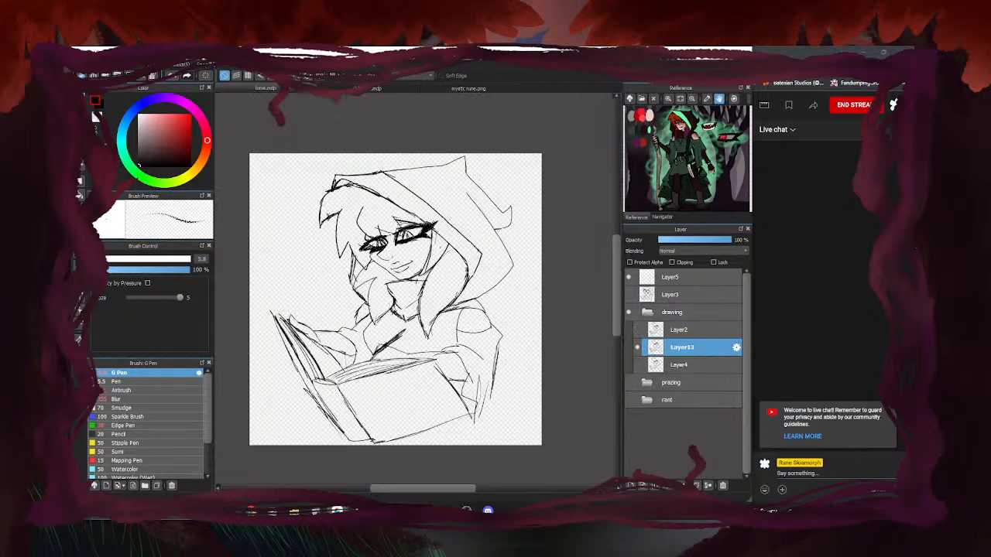
key("m")
mouse_move(432, 323)
left_mouse_down()
mouse_move(490, 298)
mouse_move(533, 200)
mouse_move(288, 223)
mouse_move(381, 325)
mouse_move(393, 322)
mouse_move(391, 285)
mouse_move(430, 281)
mouse_move(422, 319)
left_mouse_up()
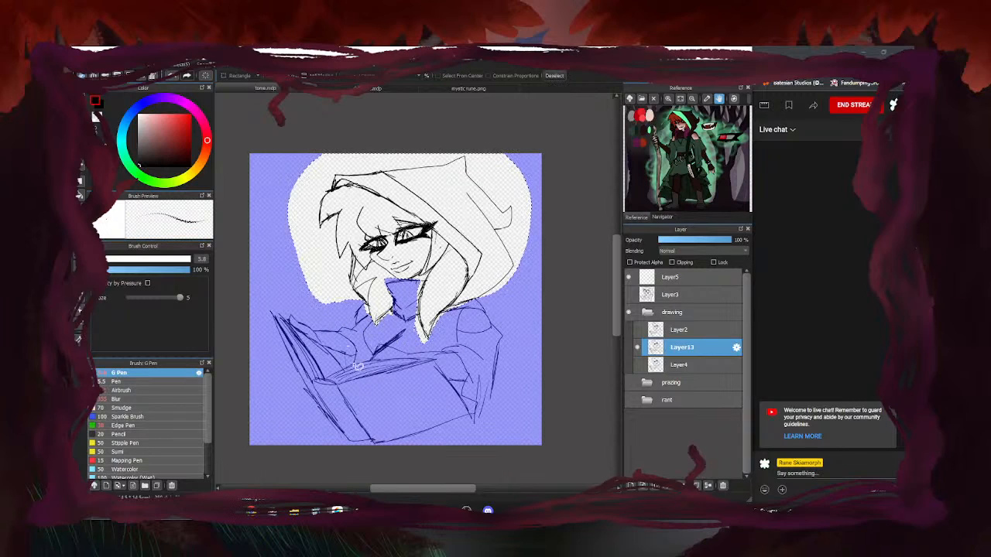
Rotate the hood and face selection slightly counterclockwise and deselect
key("ctrl+t")
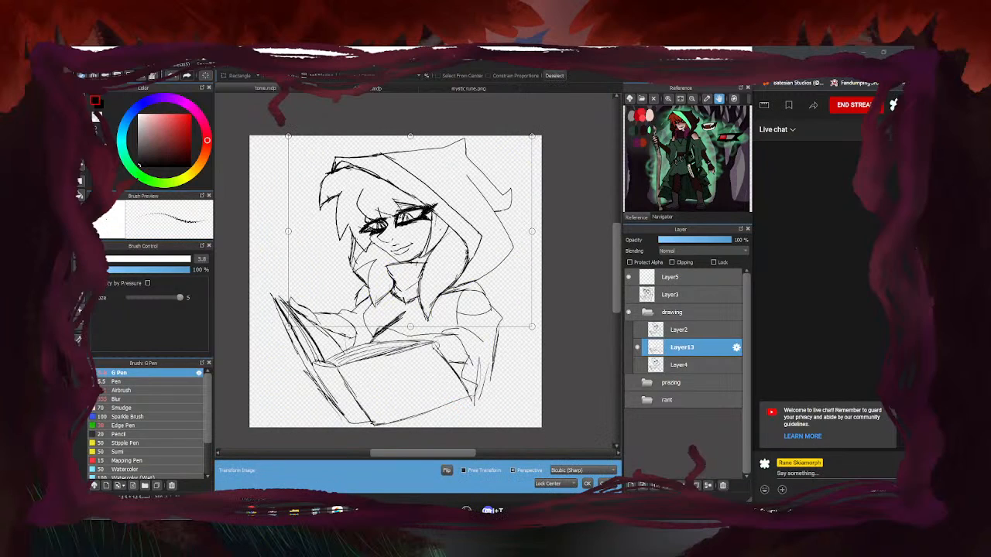
left_click_drag(517, 370, 522, 367)
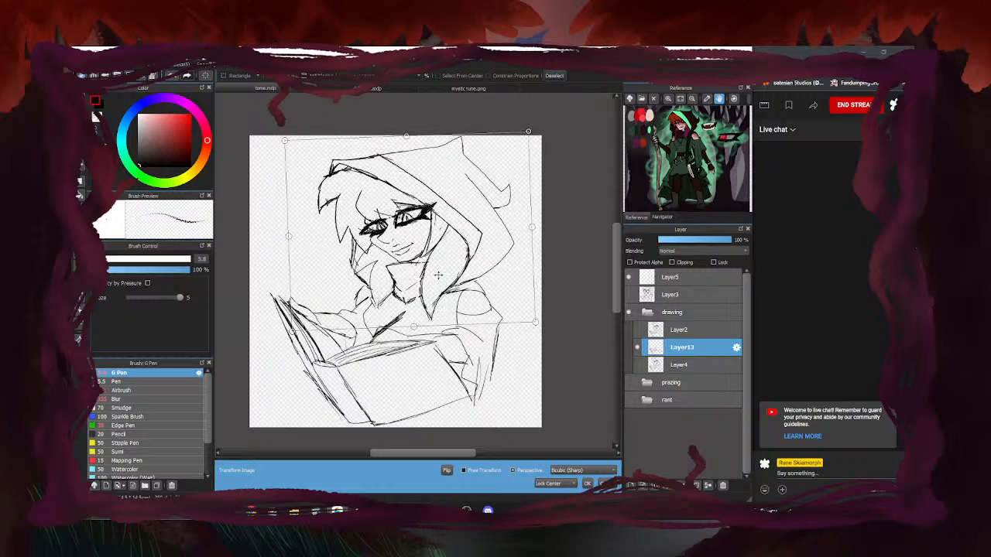
left_click_drag(439, 275, 438, 277)
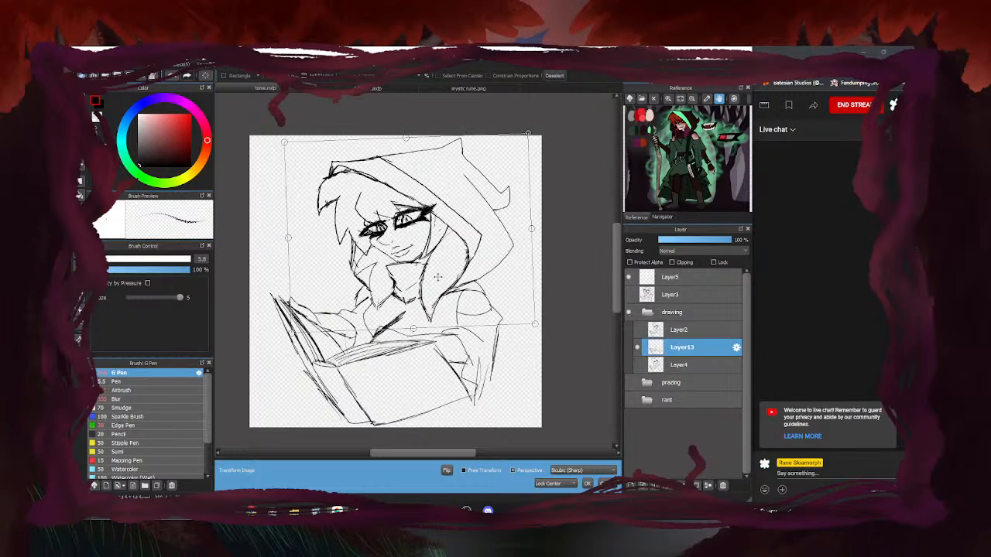
left_click(588, 484)
key("ctrl+d")
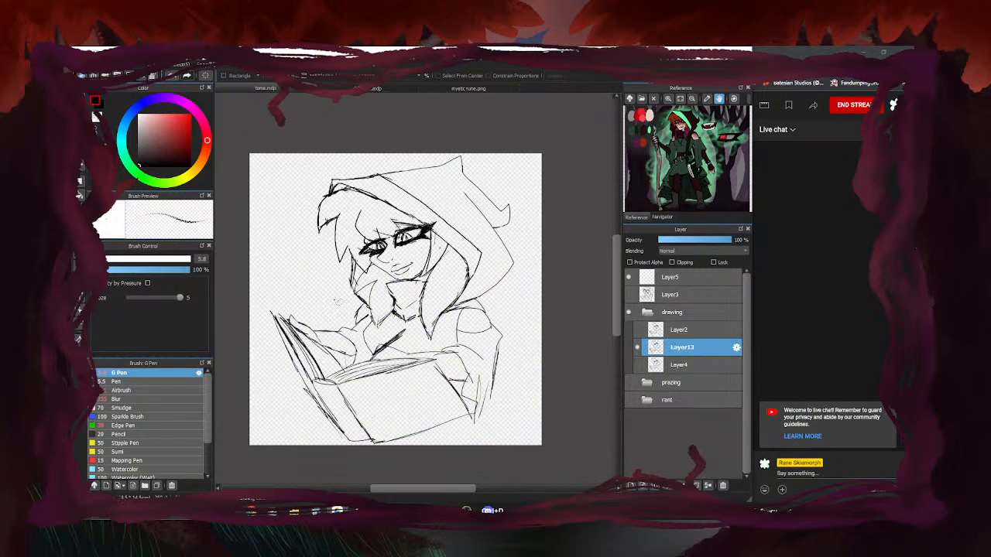
Compare with Layer4, then draw a line across the chest
left_click(637, 365)
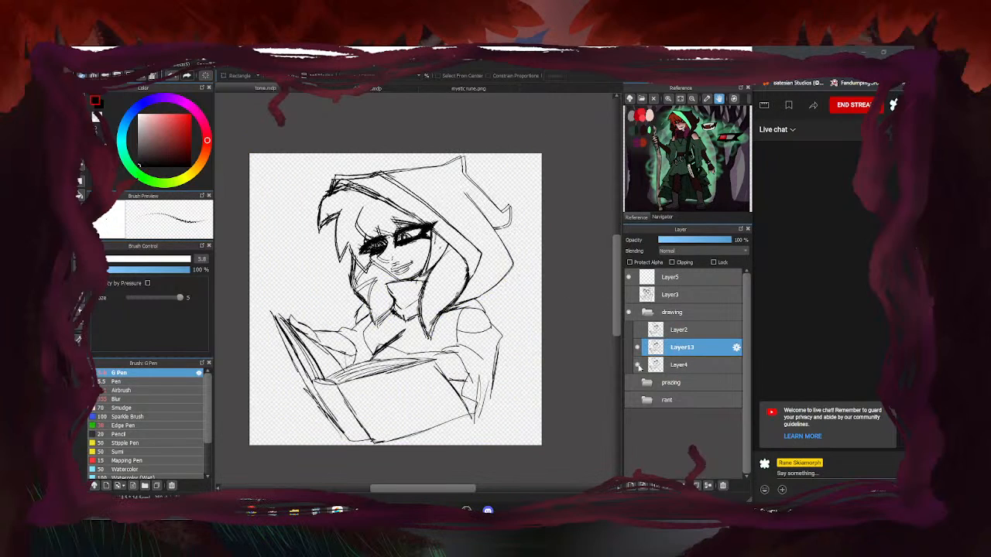
left_click(637, 365)
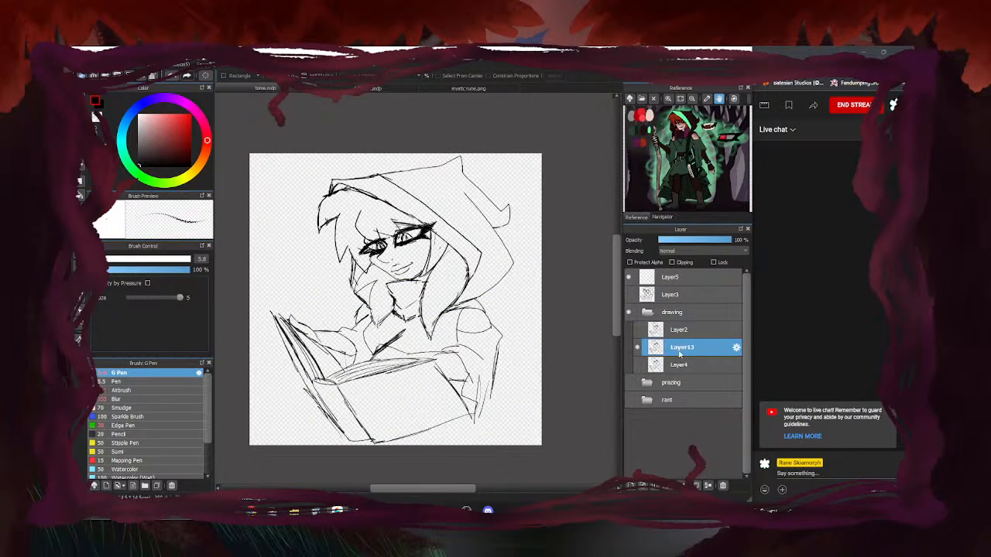
scroll(359, 371, "up", 2)
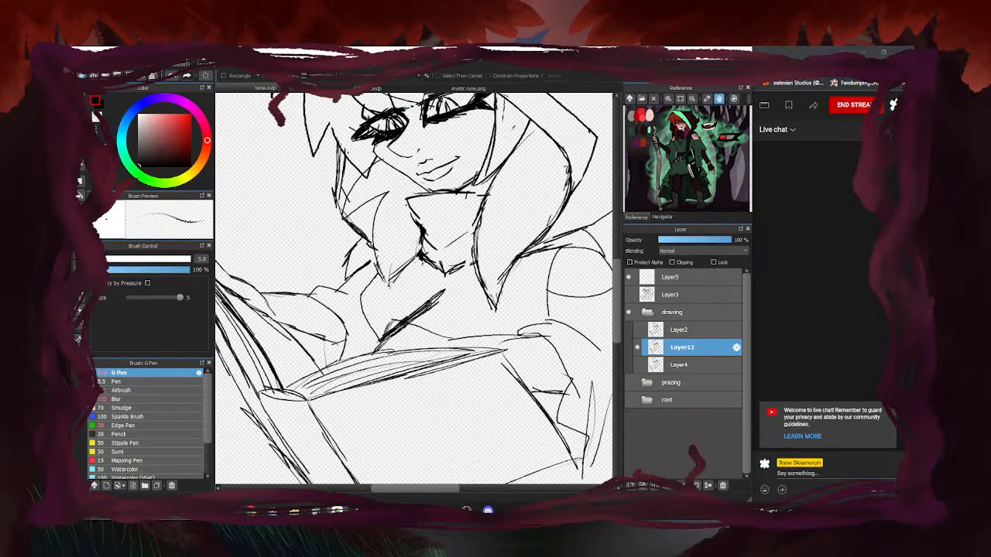
scroll(513, 310, "down", 3)
scroll(354, 313, "up", 2)
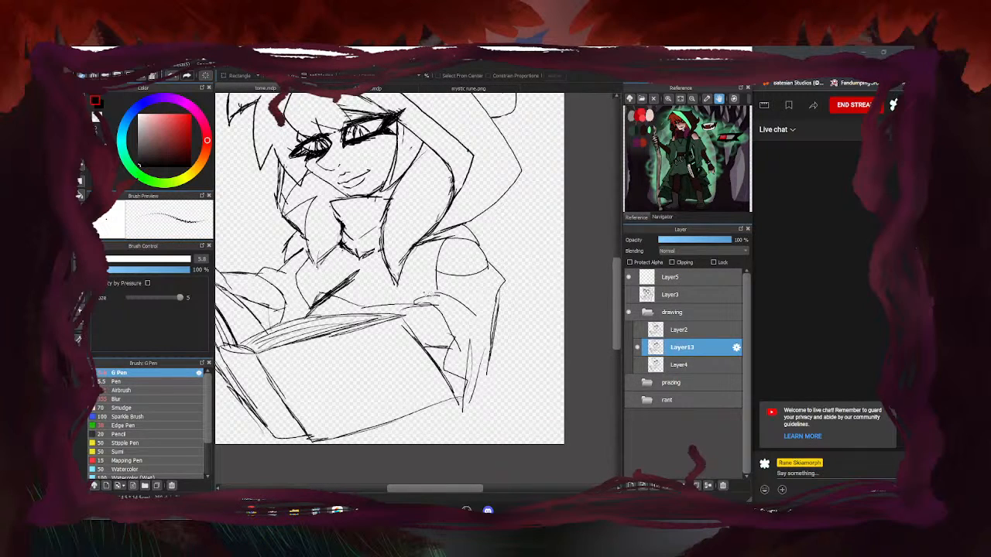
mouse_move(457, 299)
left_mouse_down()
mouse_move(362, 298)
mouse_move(356, 265)
mouse_move(303, 319)
mouse_move(391, 315)
mouse_move(418, 325)
mouse_move(477, 426)
mouse_move(503, 329)
left_mouse_up()
Shift the selected book area slightly right and down, then deselect
key("ctrl+t")
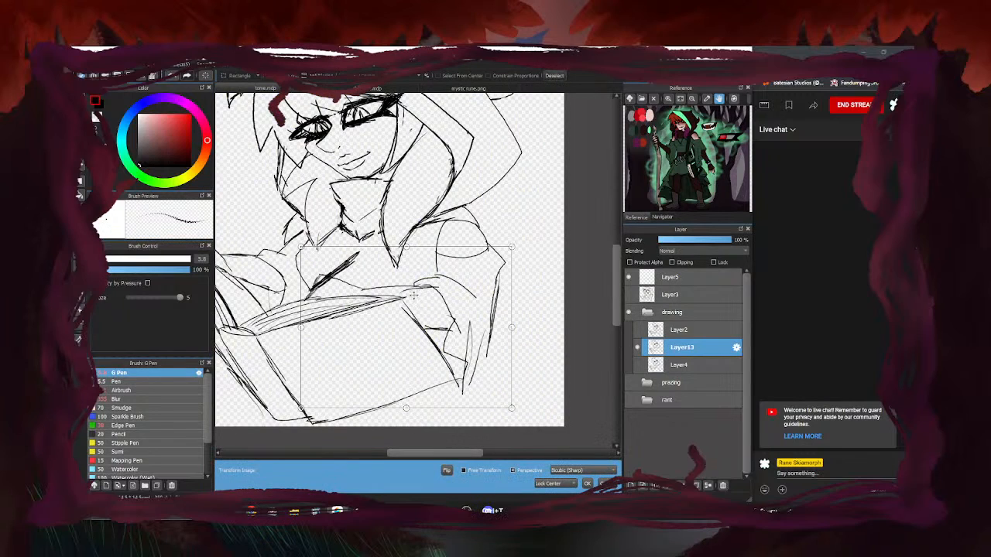
left_click_drag(418, 299, 459, 310)
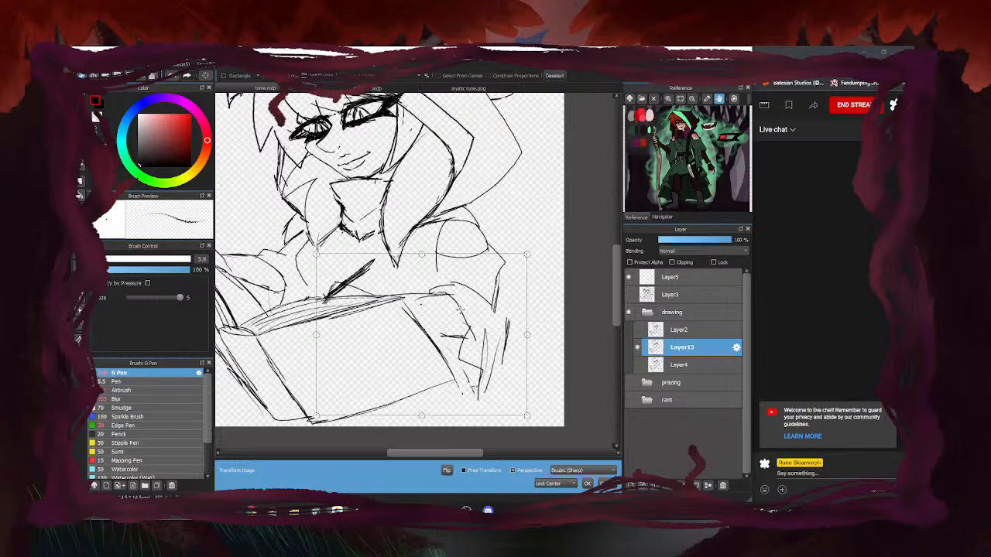
left_click(588, 484)
key("ctrl+d")
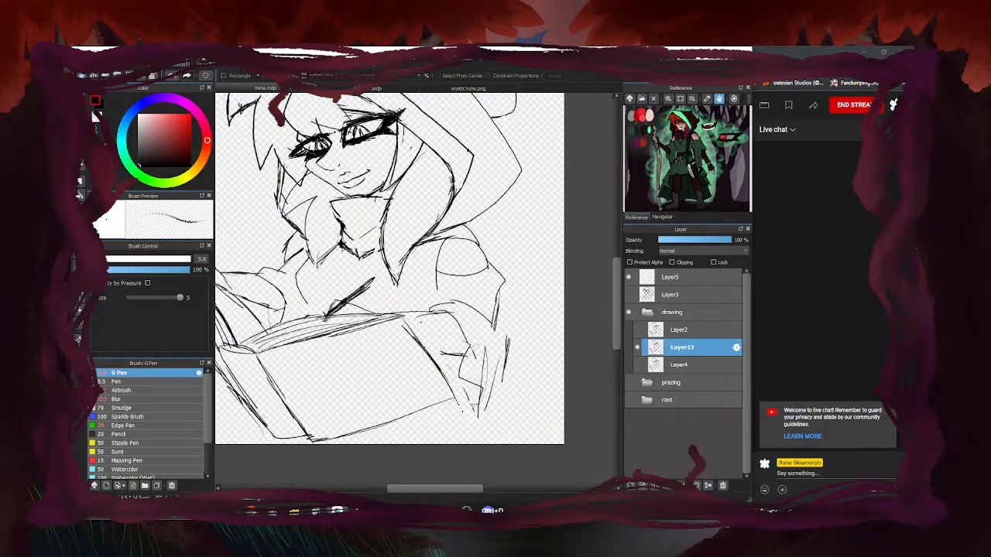
key("e")
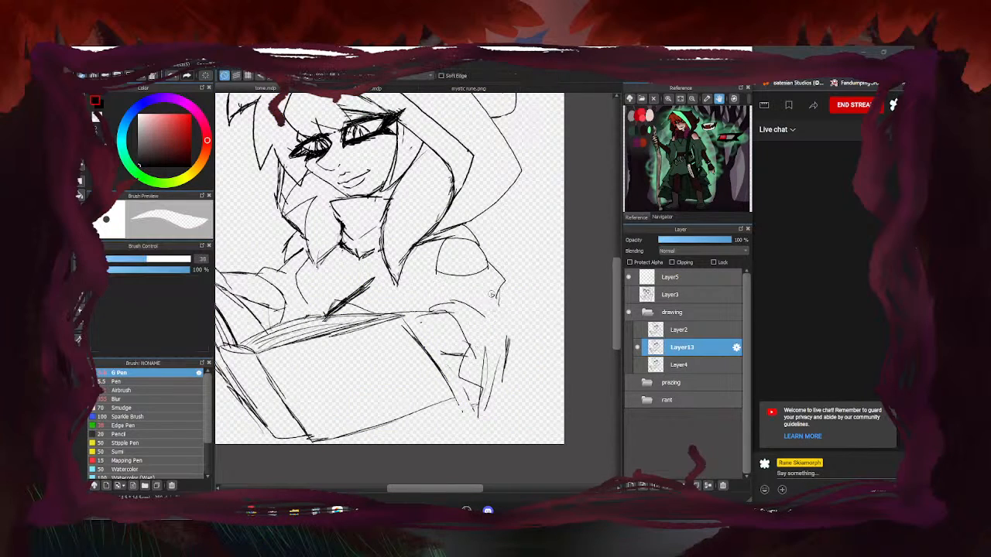
Sketch G Pen lines down the jacket's right edge and short strokes on the sleeve
key("b")
mouse_move(431, 281)
left_mouse_down()
mouse_move(440, 306)
mouse_move(509, 358)
left_mouse_up()
left_click_drag(501, 305, 512, 370)
left_click_drag(511, 350, 481, 429)
left_click_drag(489, 378, 483, 411)
left_click_drag(488, 382, 477, 427)
left_click_drag(473, 330, 480, 382)
left_click_drag(435, 354, 461, 359)
Compare against Layer4's dark lines, save the drawing, and sketch short chest lines above the book
scroll(435, 319, "down", 4)
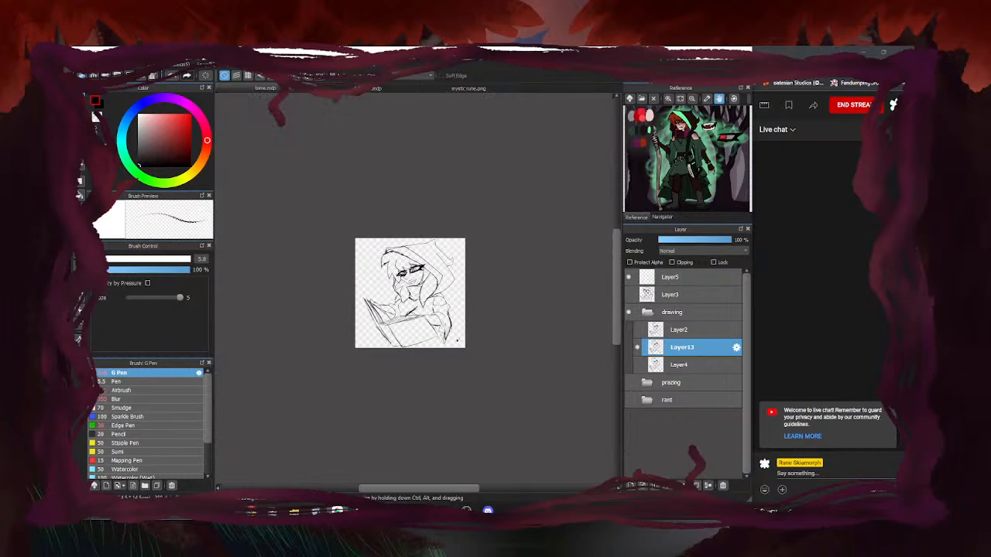
left_click(638, 365)
left_click(639, 367)
left_click(639, 367)
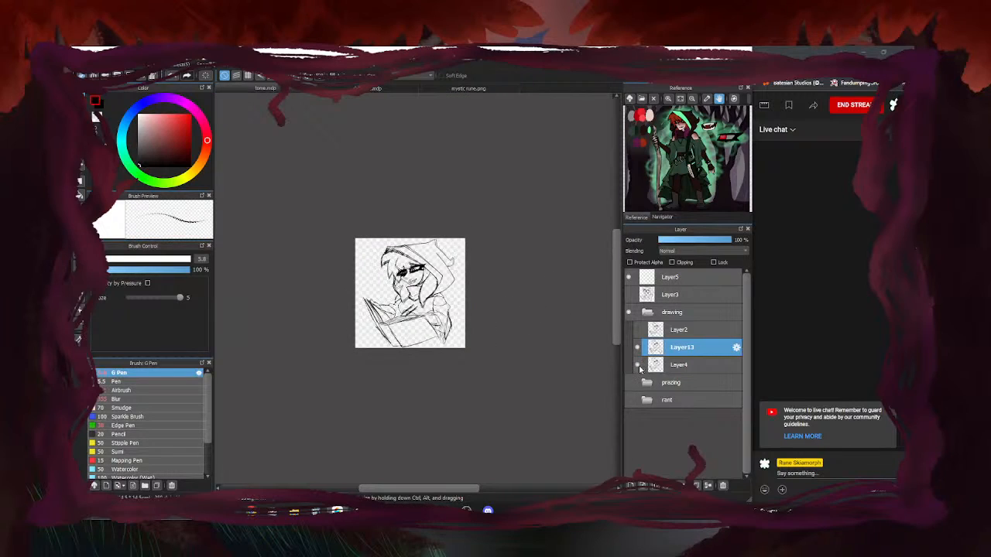
key("ctrl+plus")
key("ctrl+plus")
key("ctrl+plus")
left_click(638, 366)
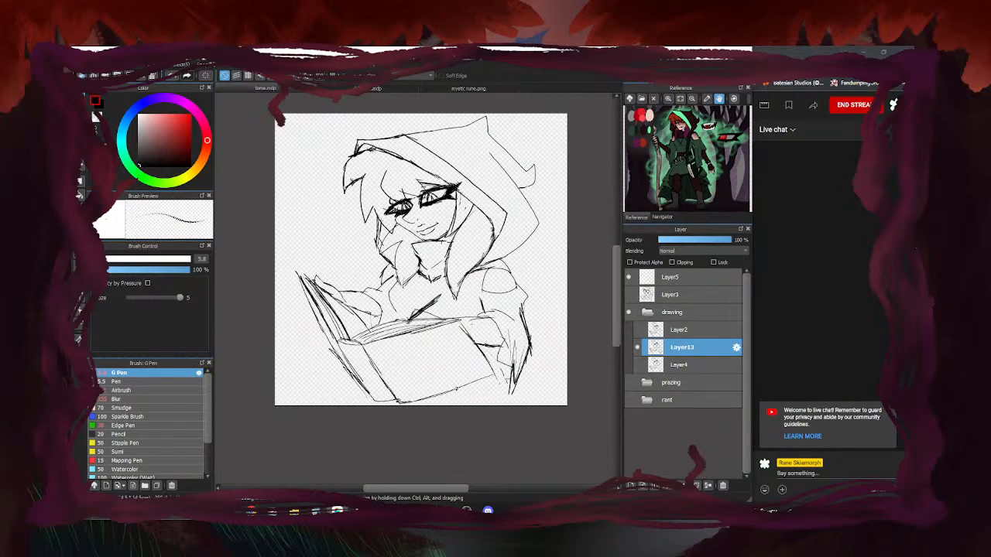
left_click(638, 365)
left_click(638, 365)
key("ctrl+s")
left_click_drag(419, 289, 448, 293)
left_click_drag(412, 289, 458, 302)
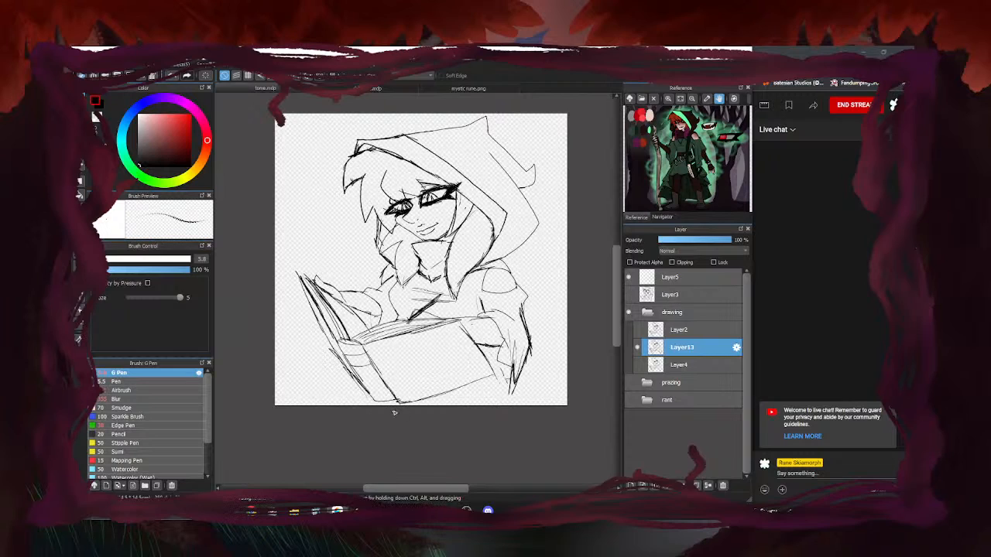
Zoom and pan the reference image over the character's knife, hand and teeth
left_click(668, 99)
left_click(668, 99)
left_click(667, 100)
left_click_drag(697, 191, 655, 132)
left_click_drag(648, 168, 655, 197)
left_click_drag(653, 140, 671, 114)
left_click_drag(675, 179, 695, 118)
left_click(681, 99)
Return to the tome.mdp drawing, then switch the OBS stream to the Start up scene
left_click(447, 90)
scroll(413, 238, "down", 4)
left_click(380, 89)
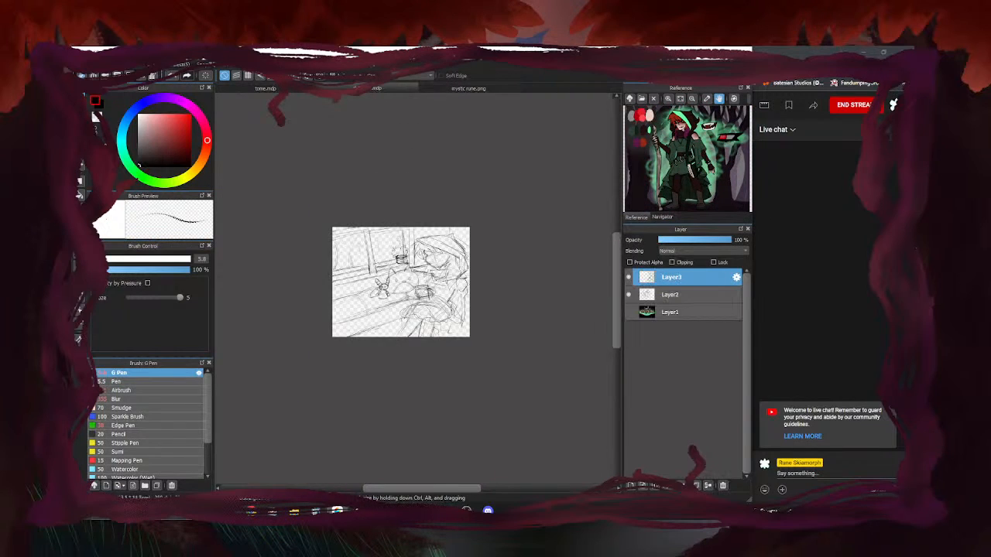
left_click(294, 89)
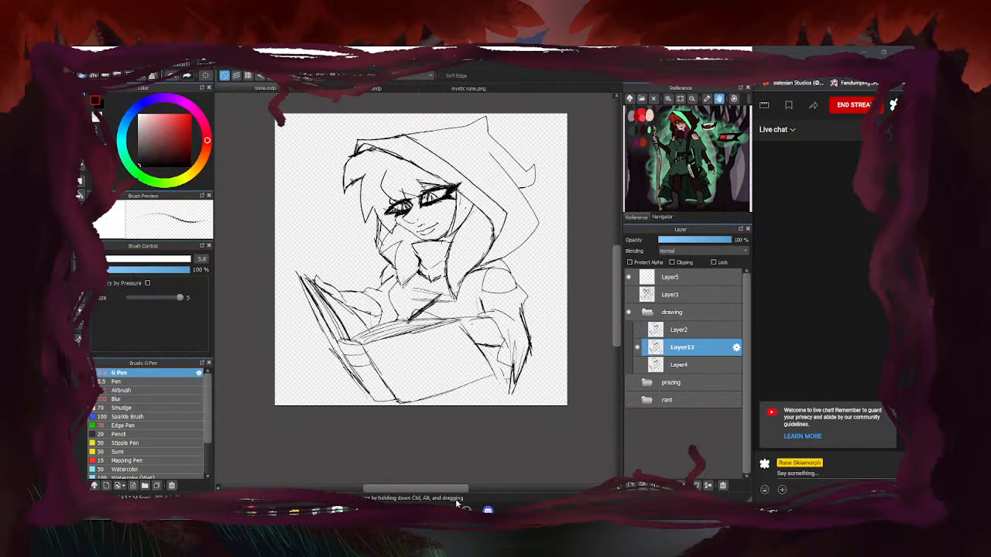
scroll(297, 321, "up", 2)
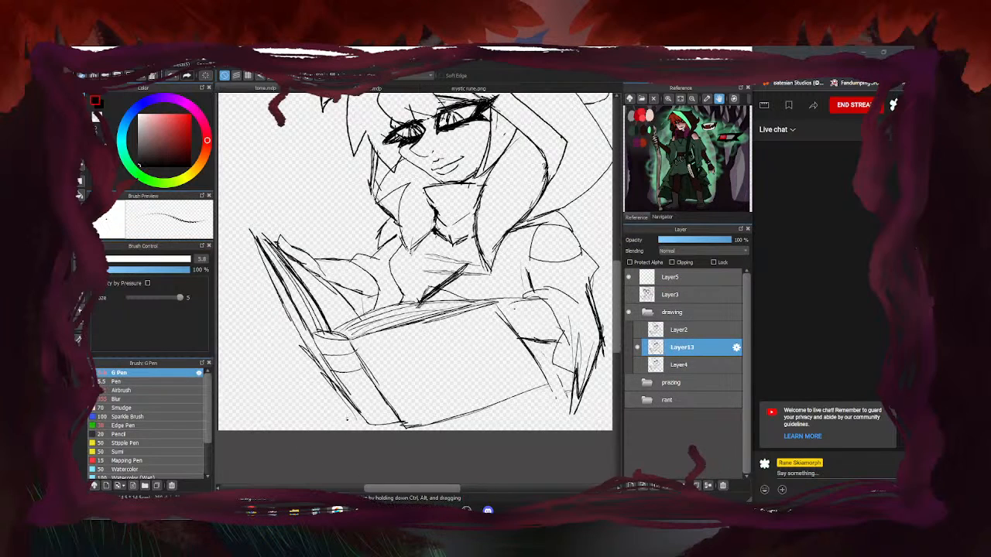
scroll(334, 422, "down", 1)
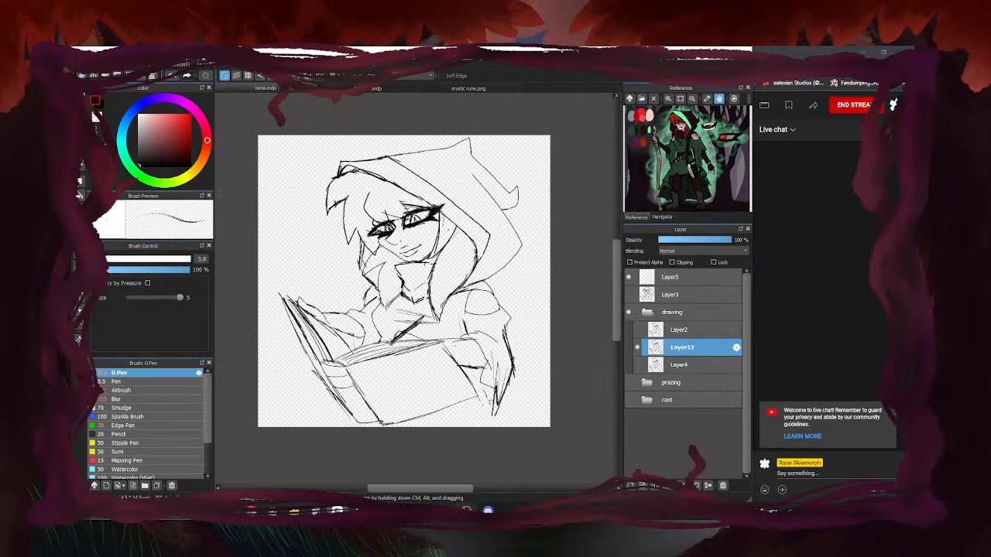
left_click(466, 511)
left_click(348, 411)
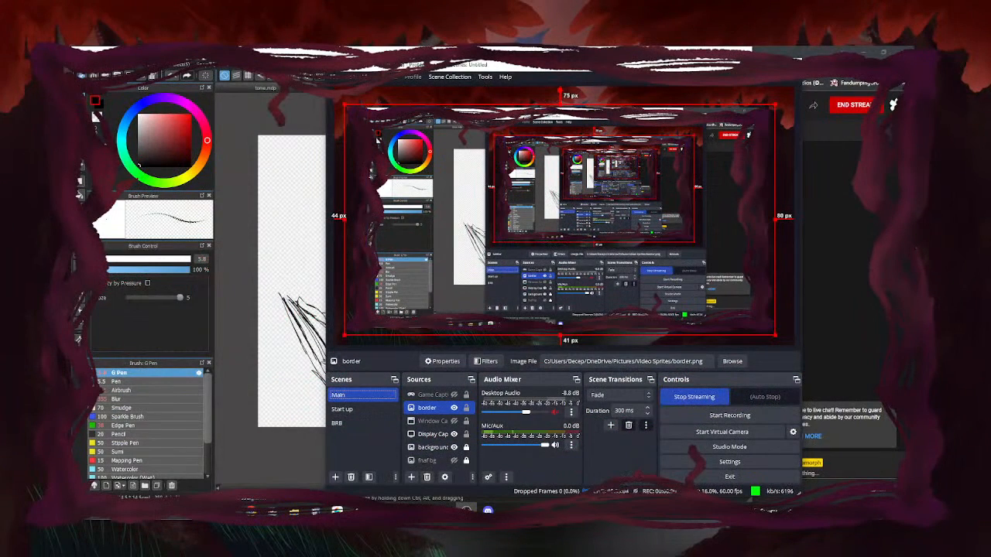
Ink lines along the book's left page edge, then put the stream on the BRB scene
left_click(749, 64)
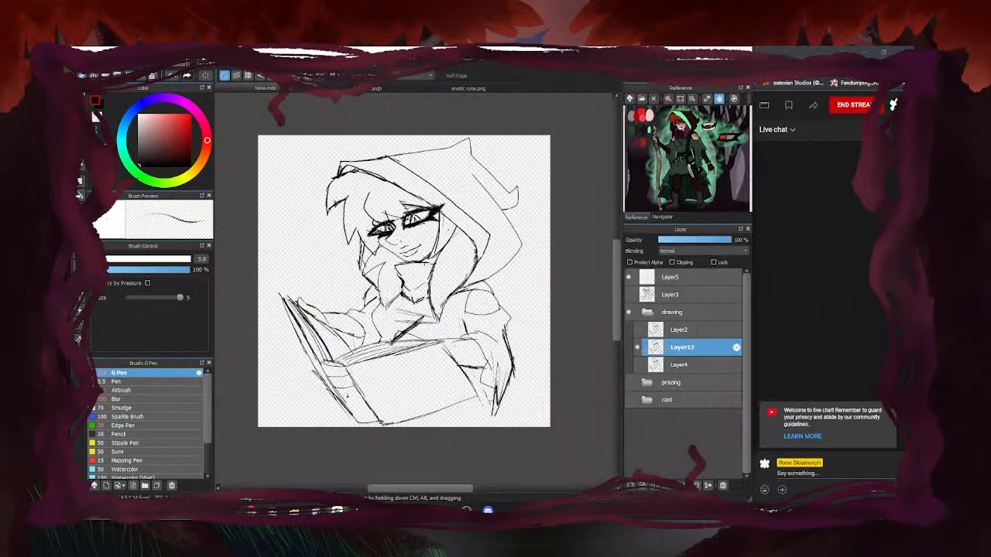
scroll(316, 366, "up", 3)
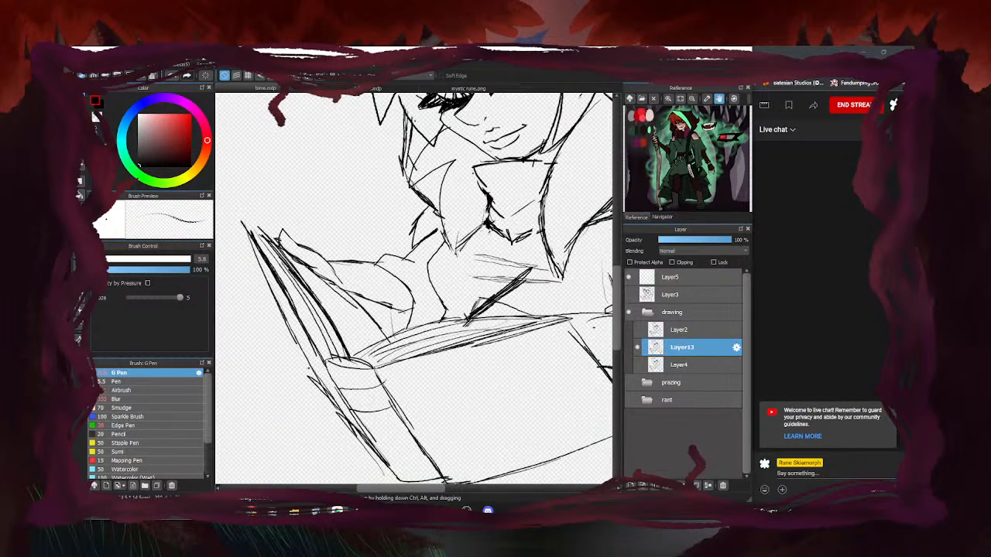
left_click_drag(262, 243, 328, 359)
left_click_drag(294, 286, 333, 358)
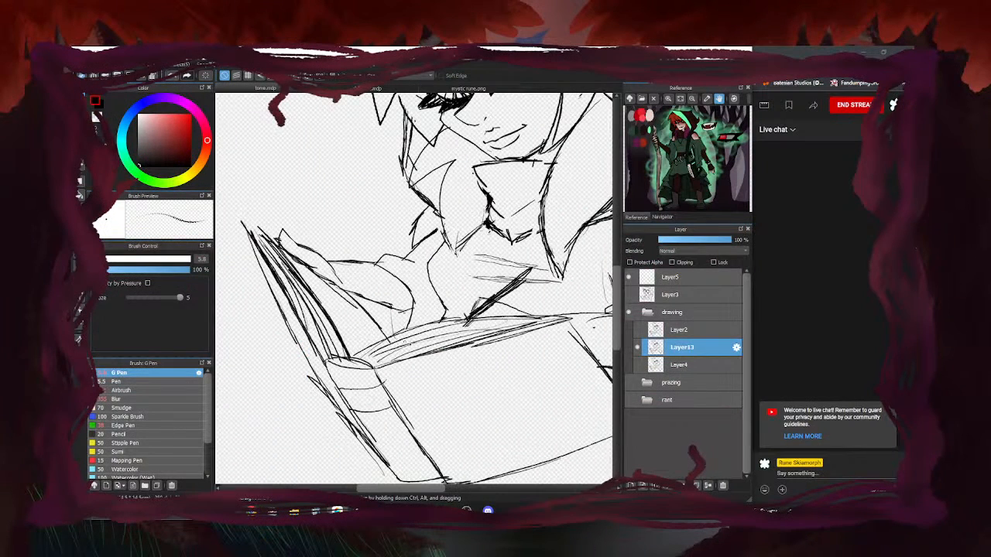
scroll(345, 418, "down", 4)
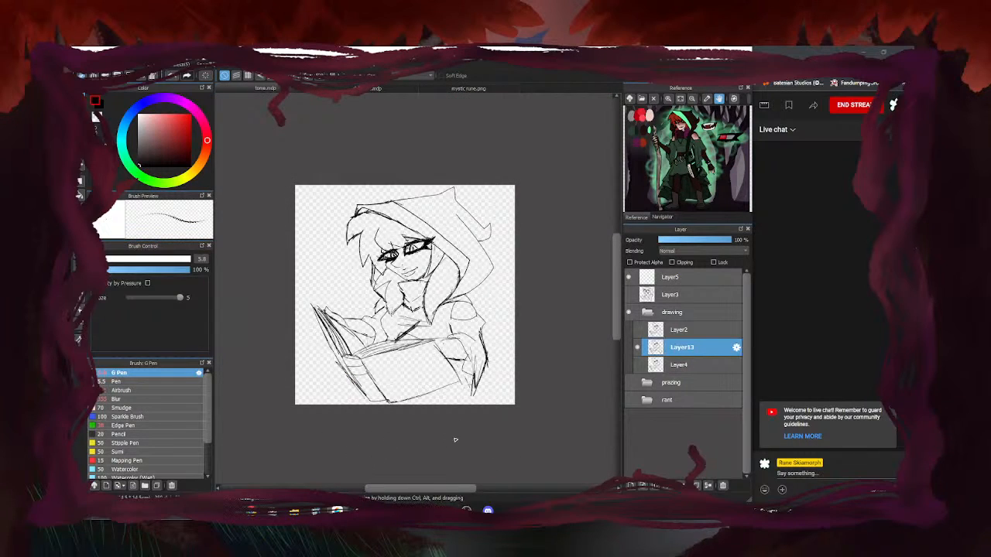
left_click(466, 510)
left_click(362, 423)
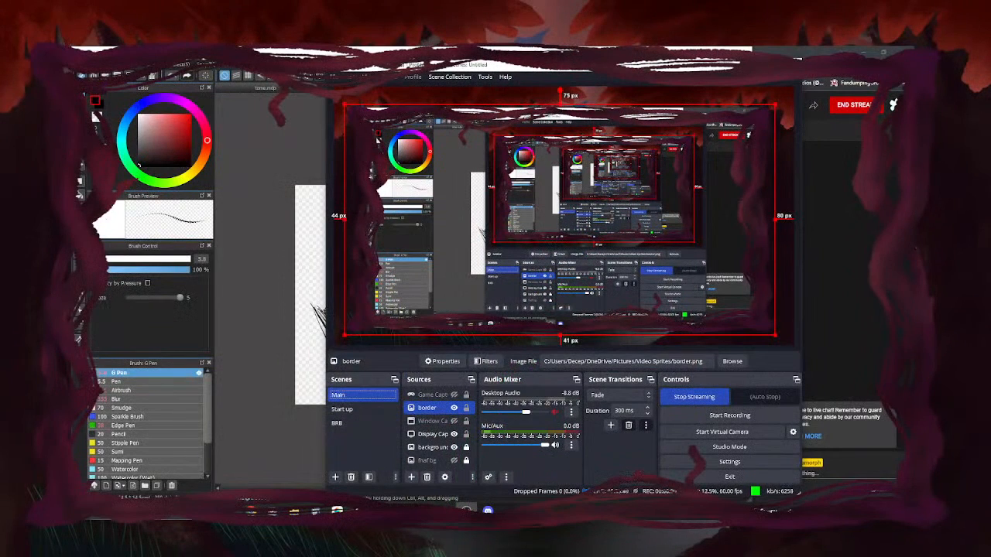
Minimize OBS and zoom back in on the hooded figure in MediBang
left_click(751, 65)
scroll(408, 322, "up", 3)
scroll(464, 274, "up", 1)
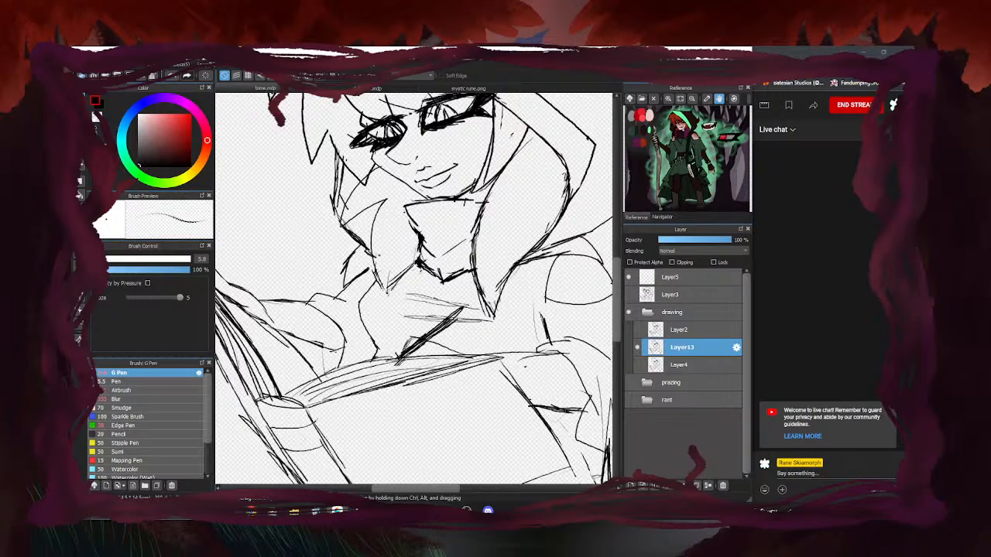
Darken and extend the left hair lock, erasing the small marks beside it
left_click_drag(410, 269, 394, 308)
mouse_move(386, 202)
left_mouse_down()
mouse_move(379, 223)
mouse_move(395, 315)
left_mouse_up()
left_click_drag(420, 261, 393, 314)
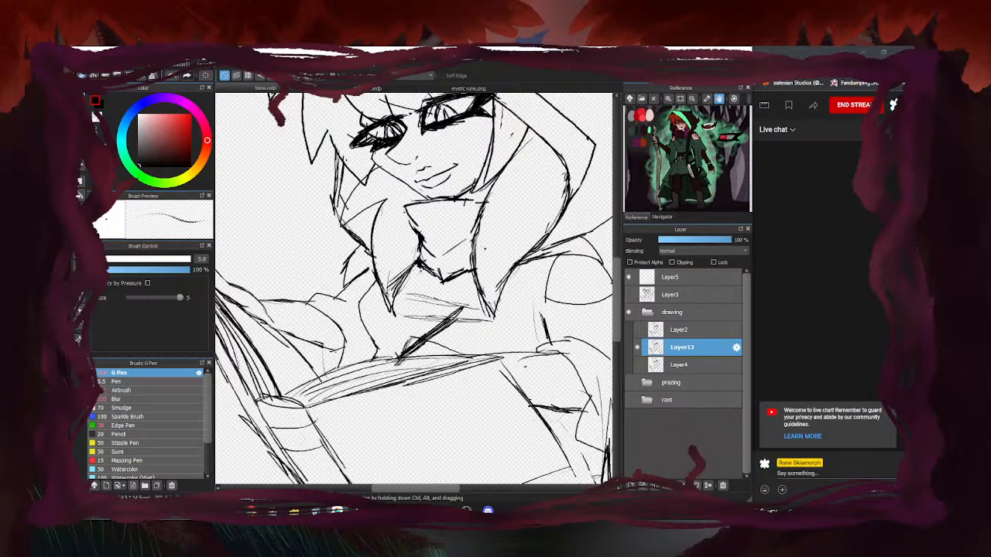
key("e")
left_click_drag(389, 281, 397, 273)
scroll(396, 271, "down", 4)
key("p")
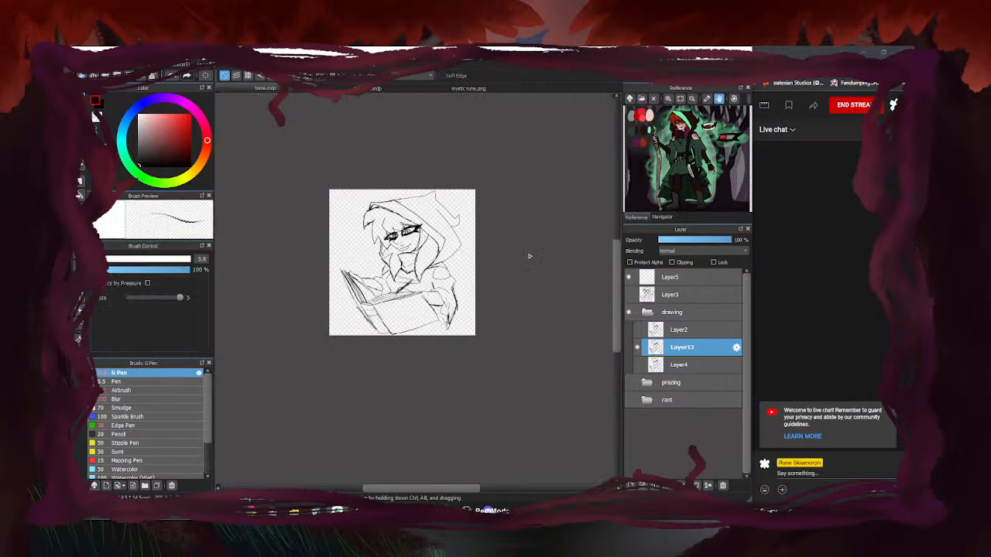
Compare Layer4, Layer13 and Layer2 by toggling their visibility, then make Layer2 active
left_click(637, 365)
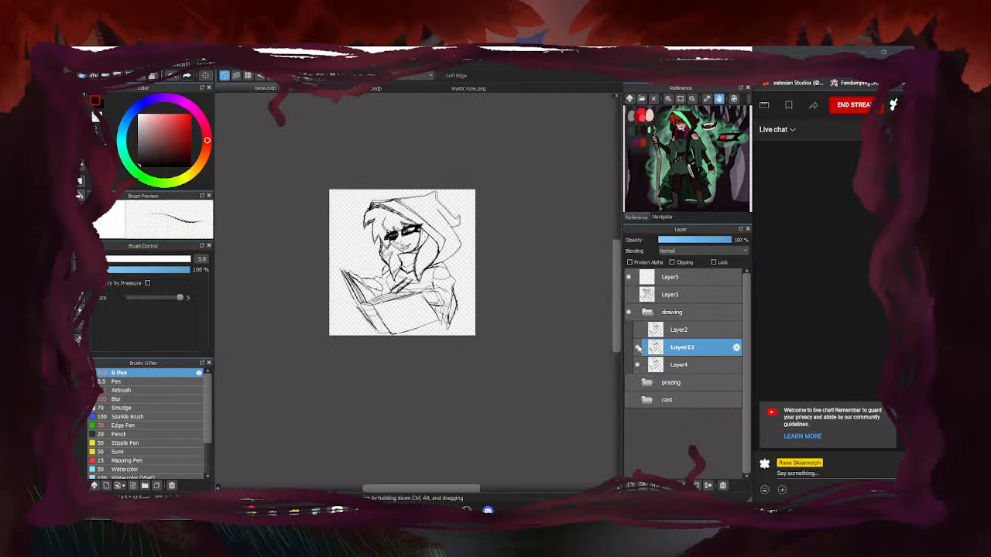
left_click(675, 365)
scroll(395, 273, "up", 5)
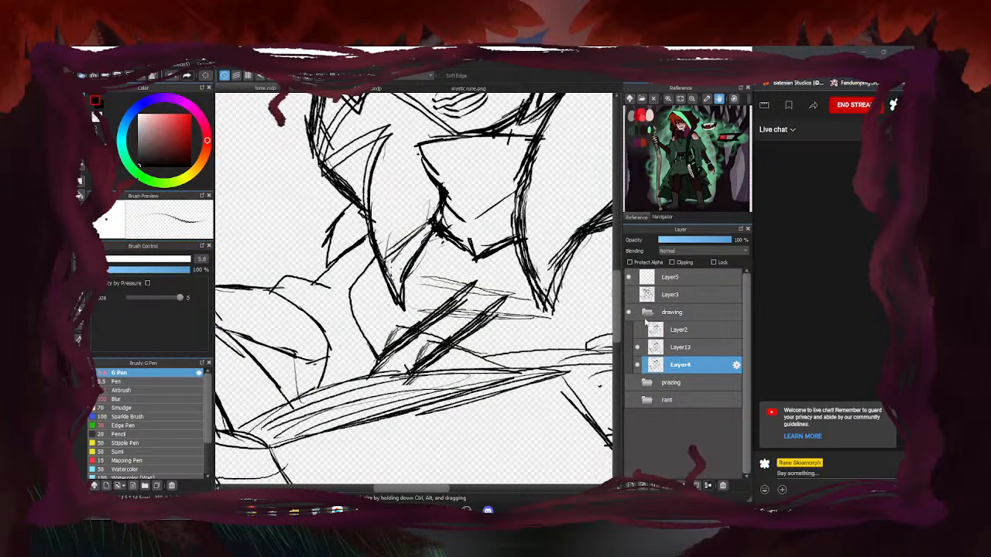
left_click(638, 349)
left_click(638, 349)
scroll(392, 319, "down", 3)
left_click(638, 330)
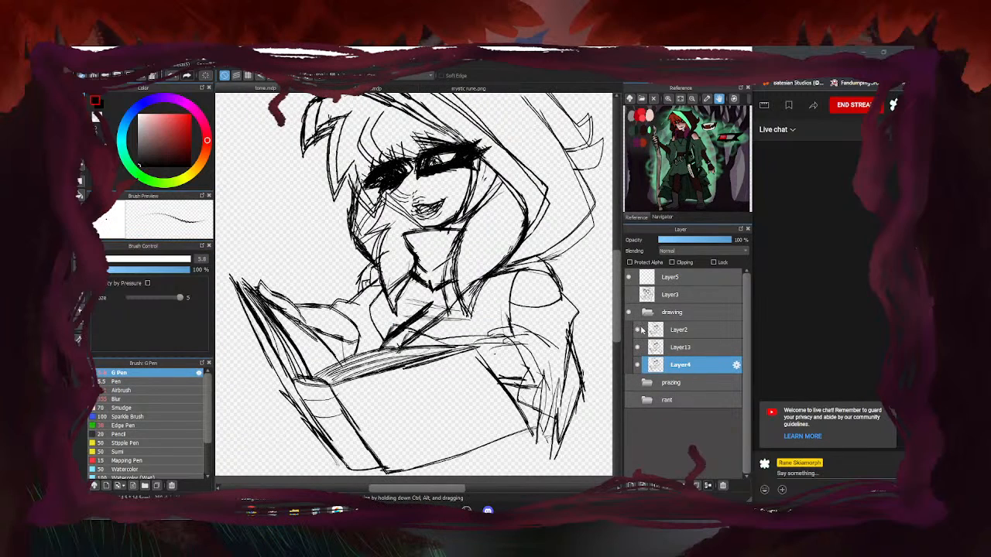
left_click(638, 366)
left_click(638, 348)
left_click(638, 348)
left_click(681, 330)
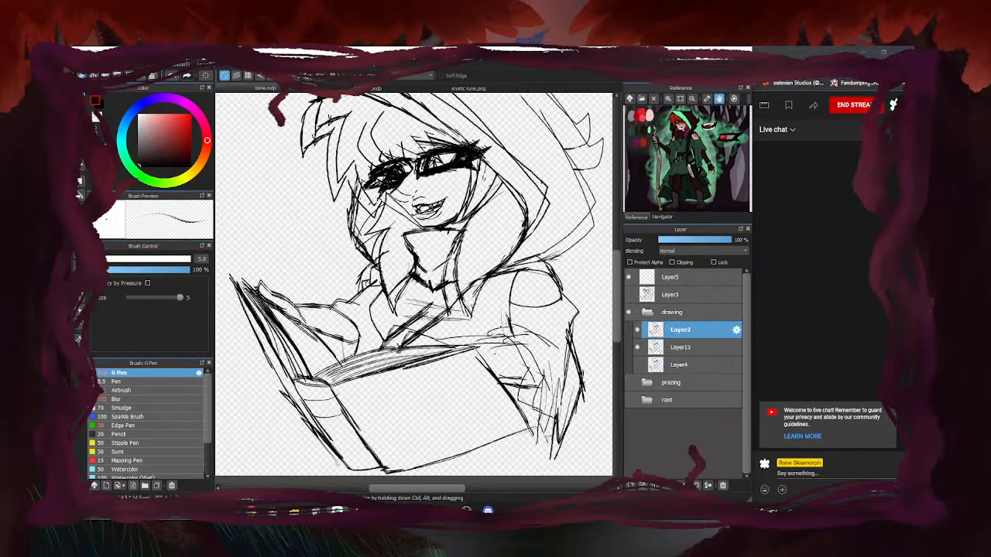
scroll(387, 304, "up", 3)
Ink the hair lock down to its tip and check it against Layer13 at full view
mouse_move(377, 261)
left_mouse_down()
mouse_move(401, 328)
mouse_move(441, 234)
left_mouse_up()
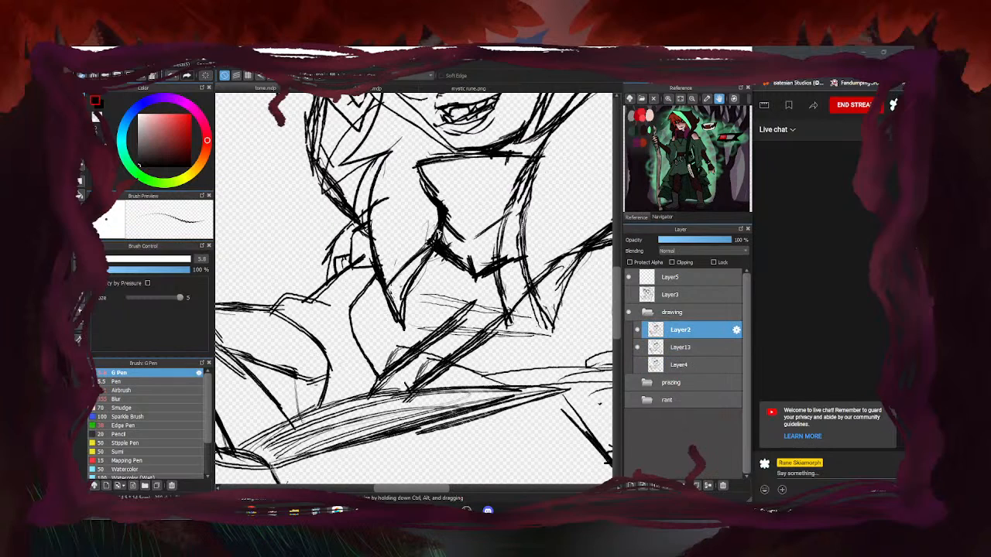
key("ctrl+0")
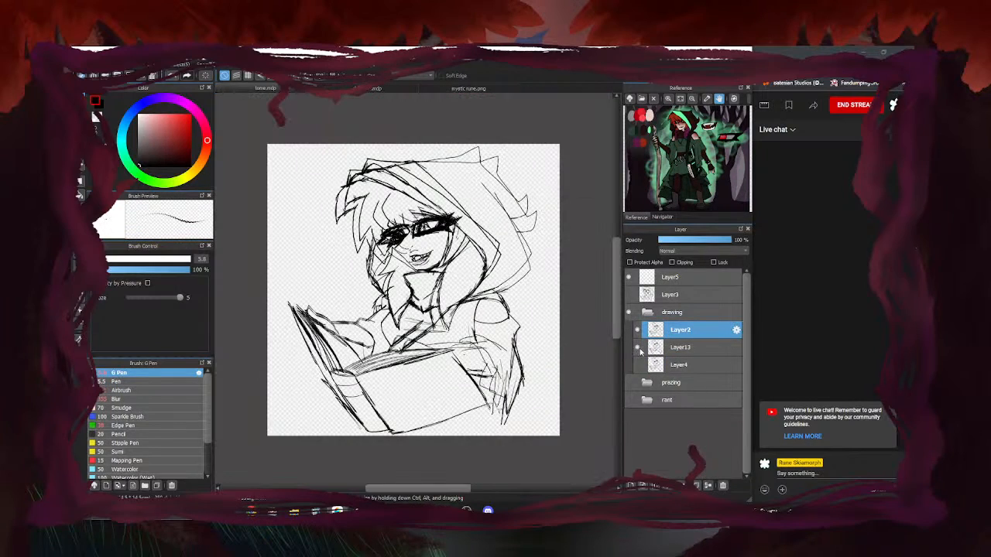
left_click(638, 348)
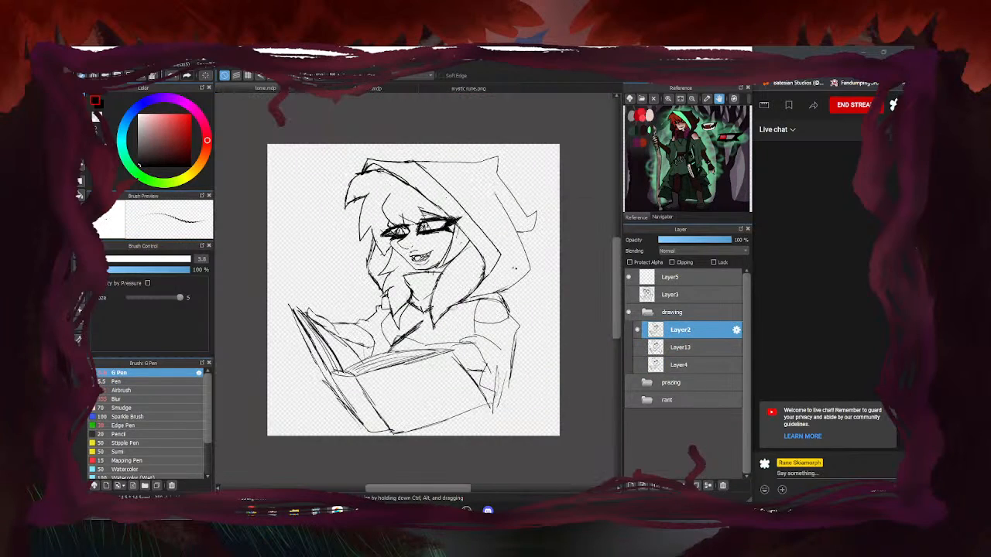
scroll(404, 304, "up", 5)
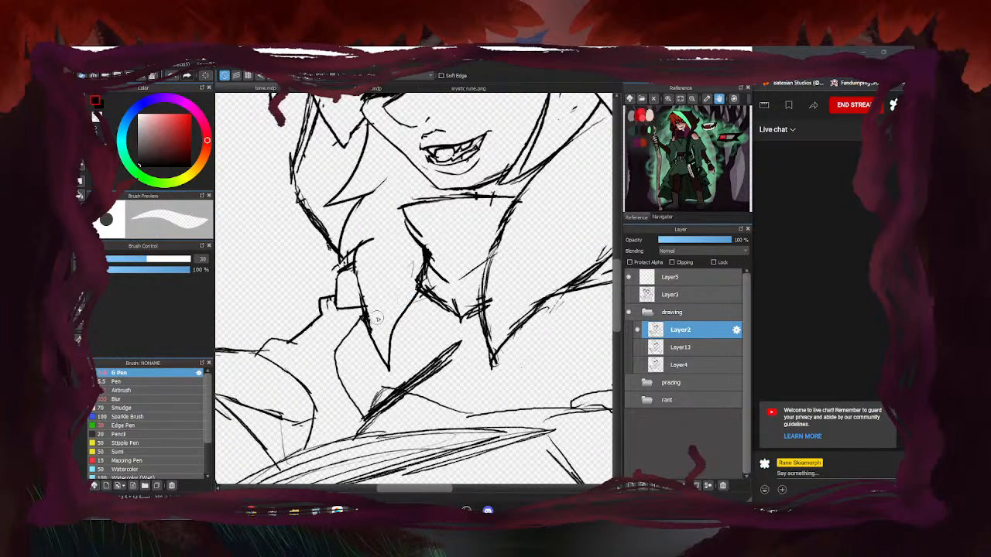
key("ctrl+0")
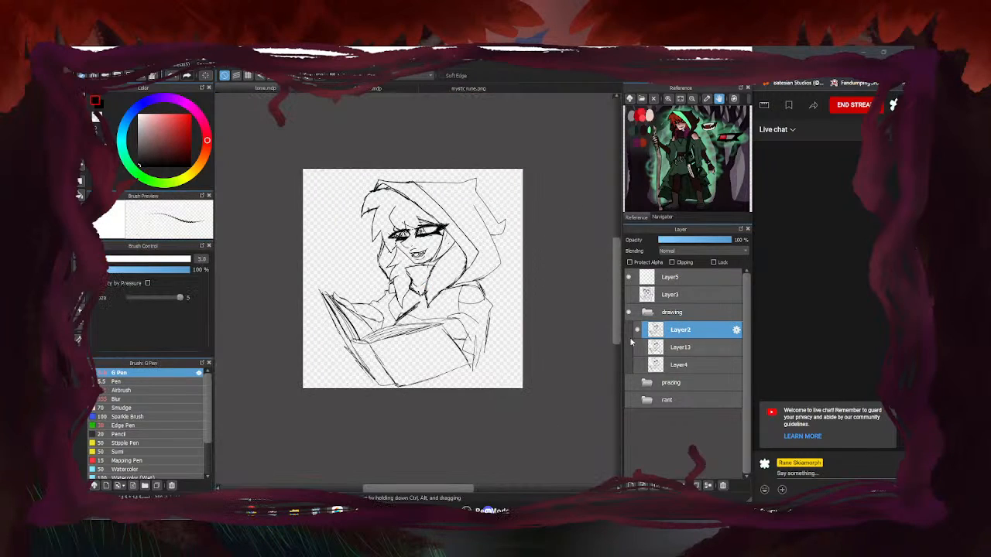
left_click(637, 347)
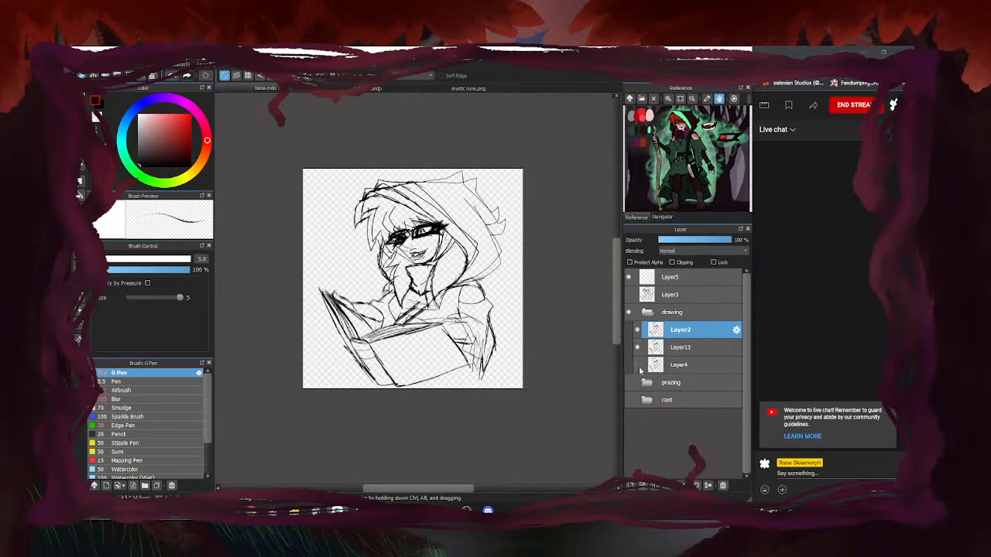
On Layer4, erase the faint stray sketch lines near the hair tip
left_click(638, 367)
left_click(649, 367)
key("e")
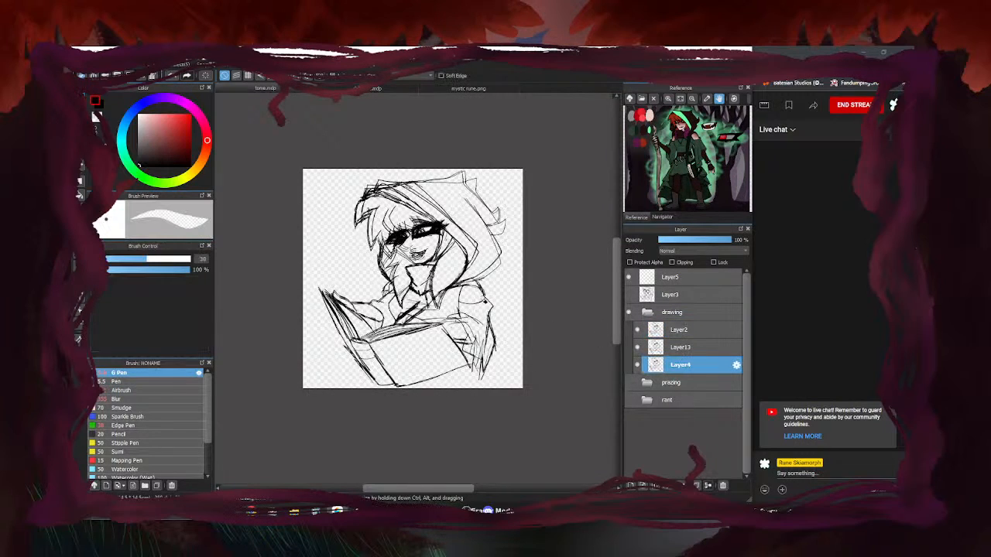
scroll(405, 283, "up", 5)
left_click_drag(403, 264, 384, 283)
left_click_drag(418, 245, 403, 253)
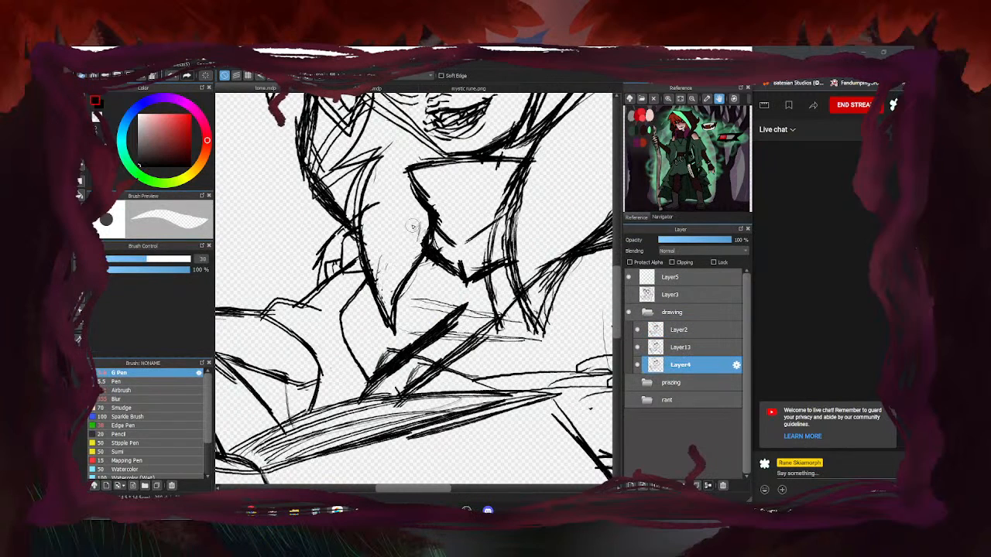
scroll(401, 297, "down", 5)
key("b")
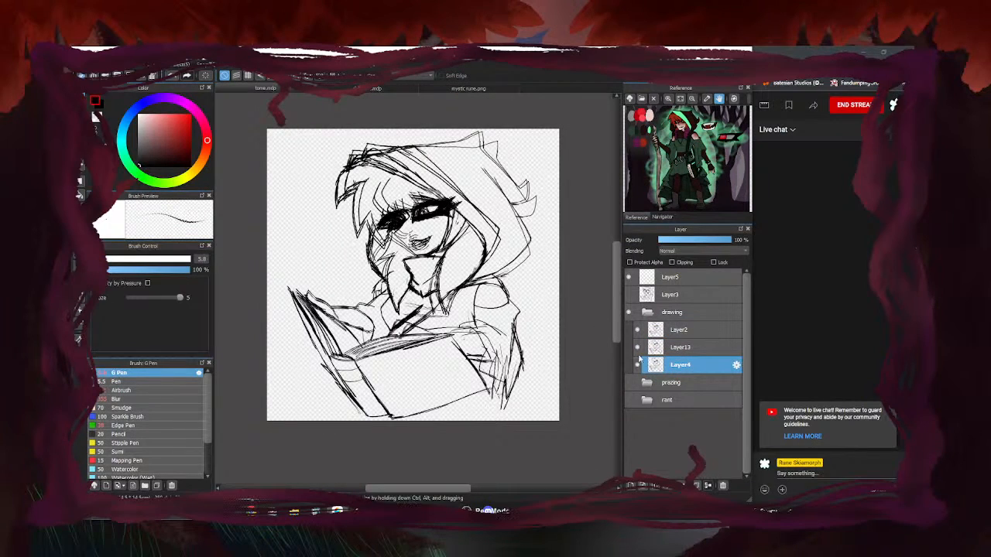
Hide Layer4 and Layer13, check Layer2's lines, and make Layer2 active
left_click(637, 365)
left_click(638, 347)
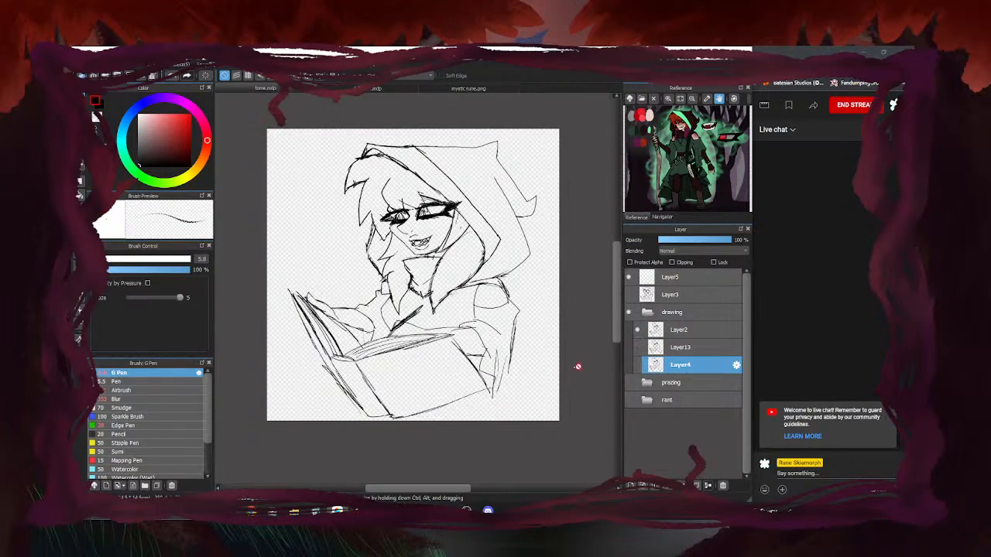
left_click(638, 330)
left_click(638, 330)
left_click(638, 348)
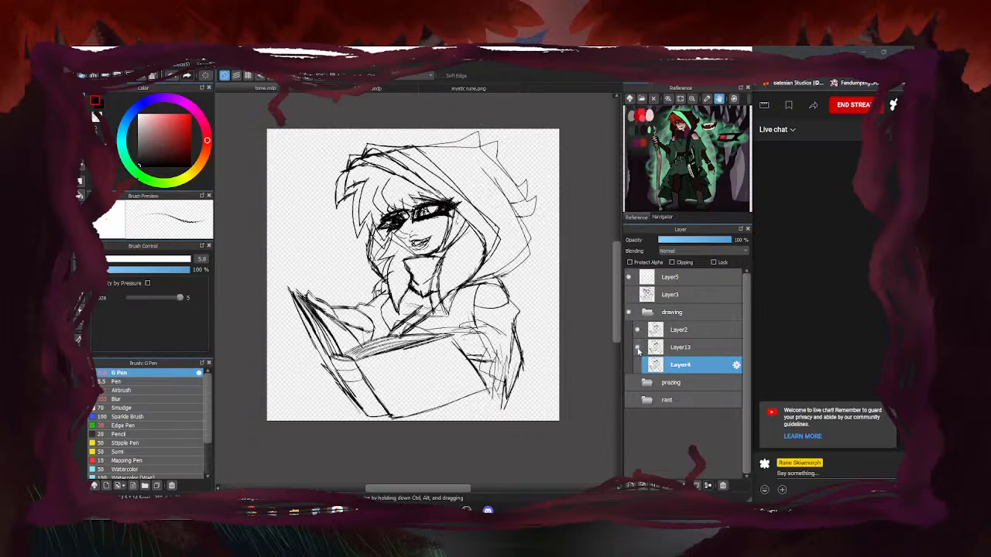
left_click(638, 348)
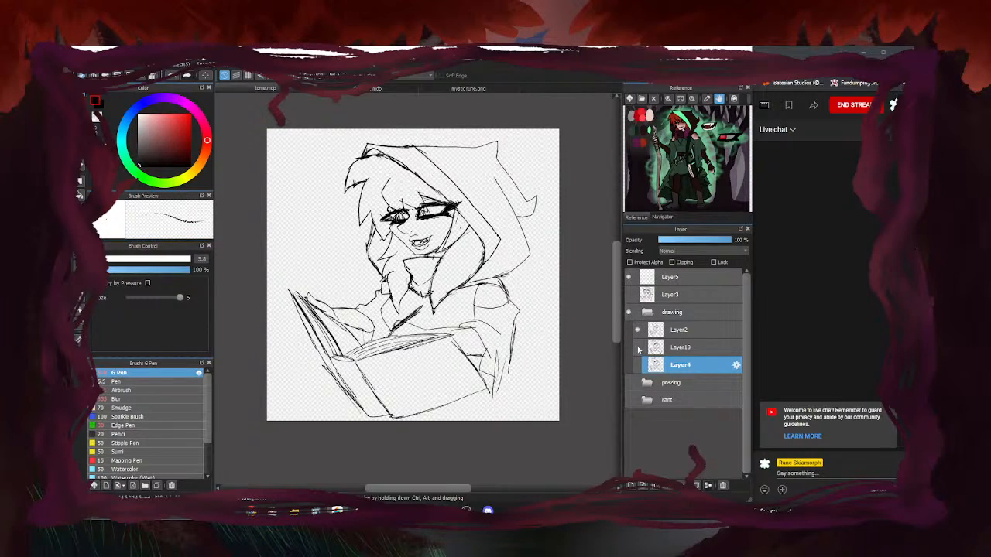
left_click(680, 329)
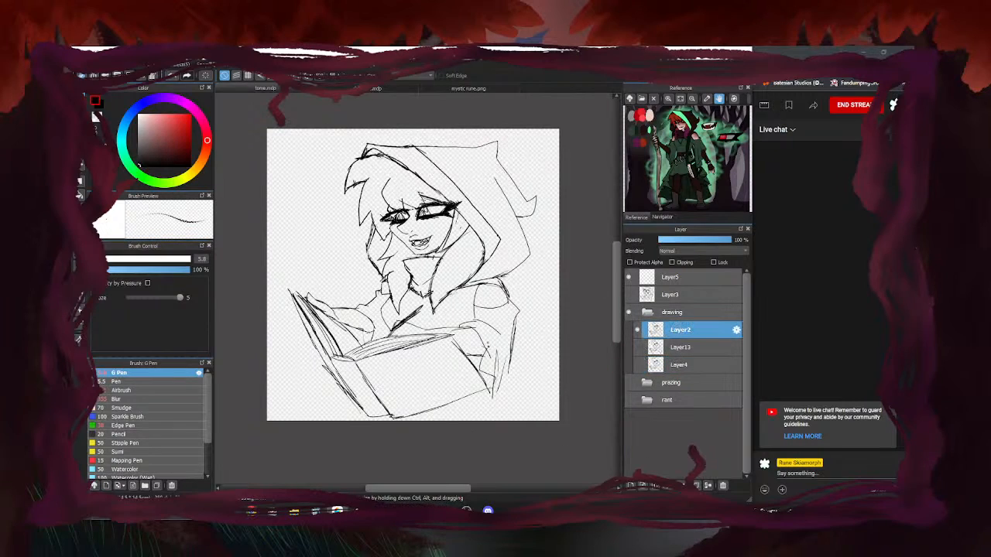
Paste the copied linework onto a new layer and compare it with Layer2, Layer13 and Layer4
key("ctrl+v")
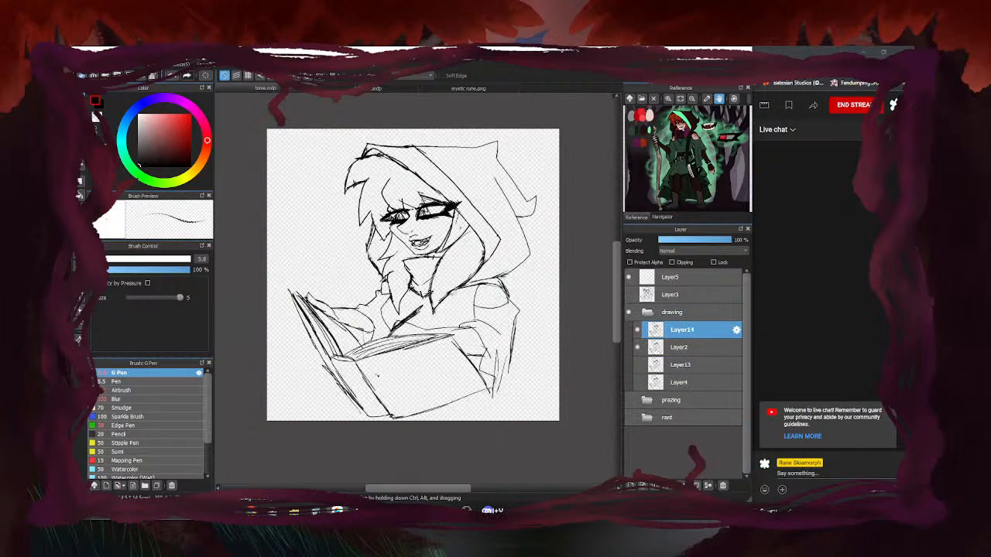
left_click(638, 348)
left_click(637, 364)
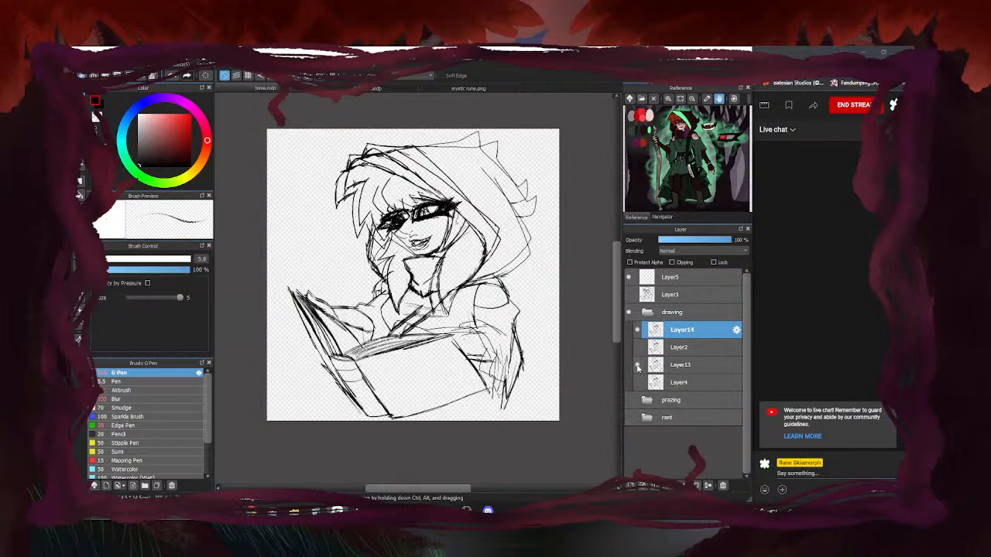
left_click(638, 382)
left_click(638, 383)
left_click(638, 383)
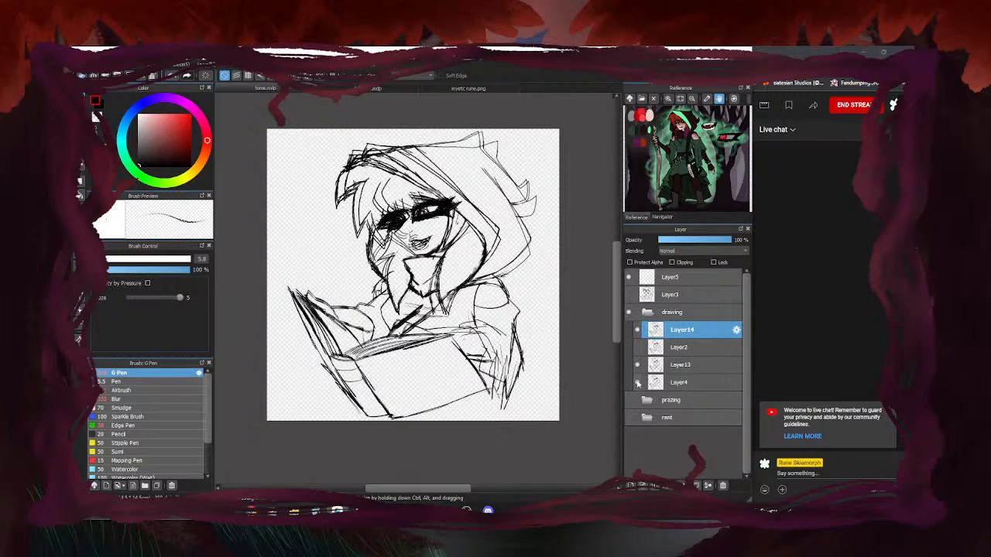
left_click(637, 382)
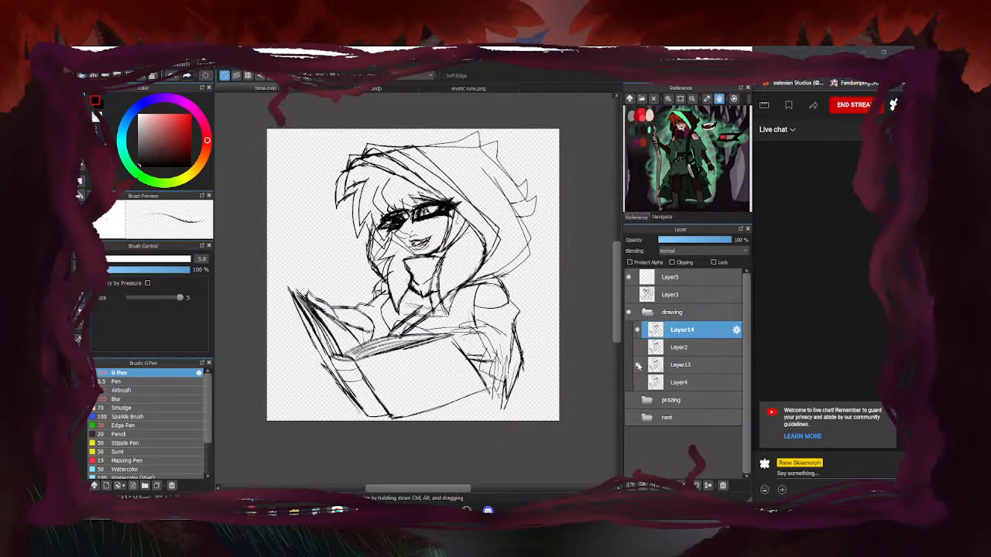
left_click(638, 365)
left_click(638, 348)
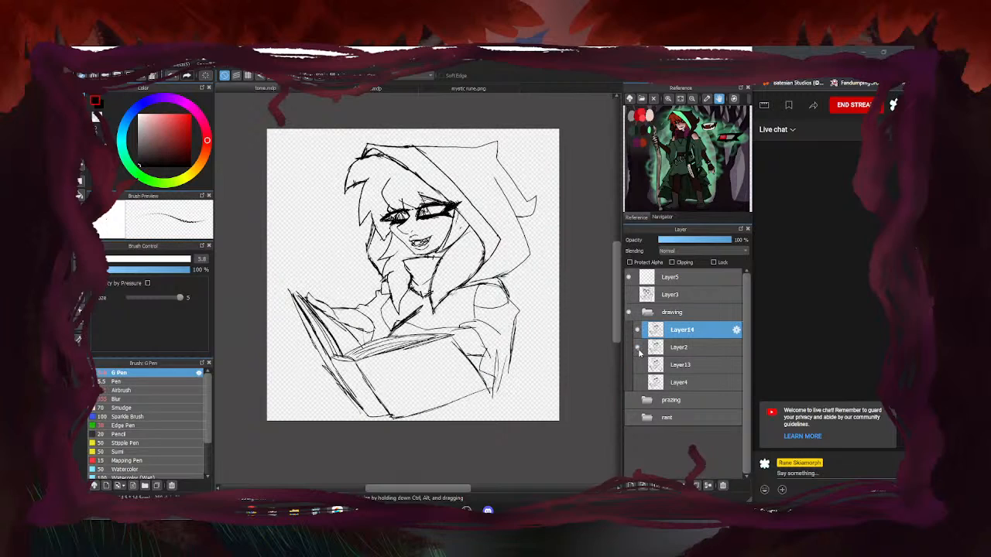
left_click(638, 347)
left_click(638, 365)
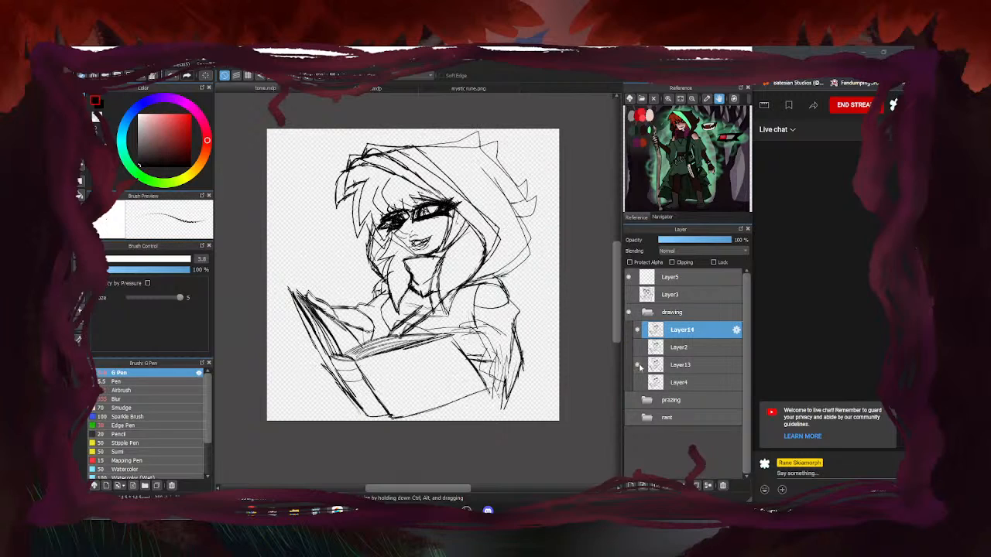
Flick Layer14 on and off to compare, then fade Layer13 to 41% opacity
left_click(637, 330)
left_click(638, 330)
left_click(638, 330)
left_click(639, 329)
left_click(638, 330)
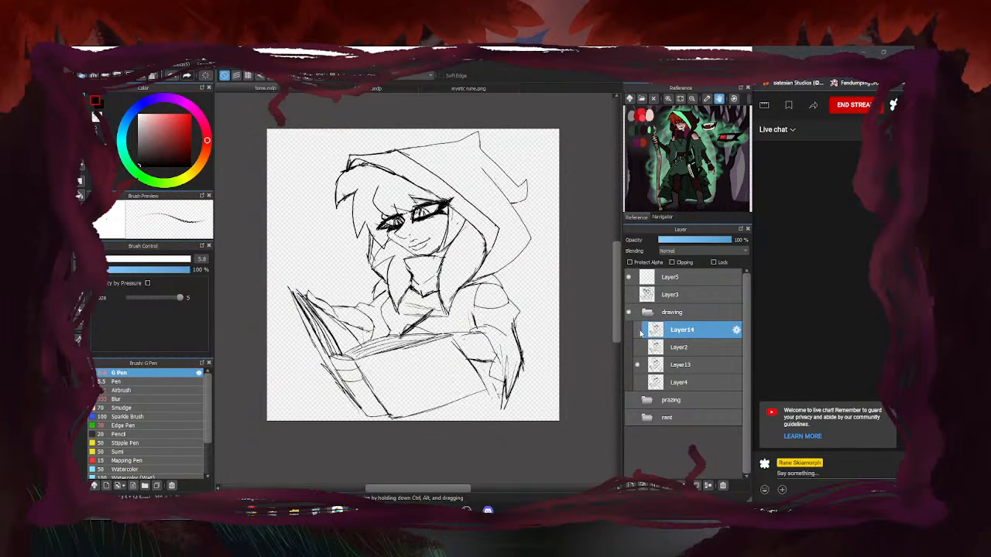
left_click(639, 330)
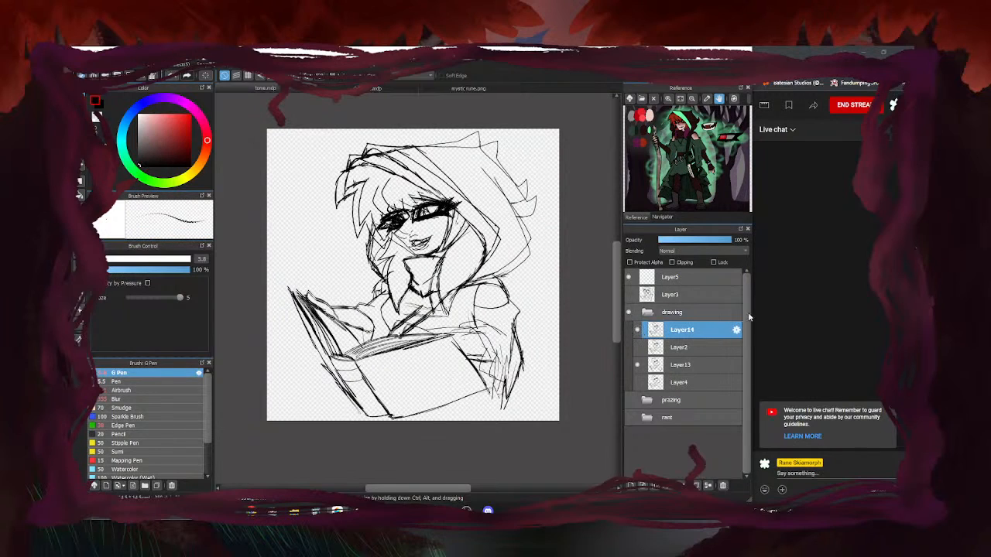
left_click(681, 363)
left_click(688, 240)
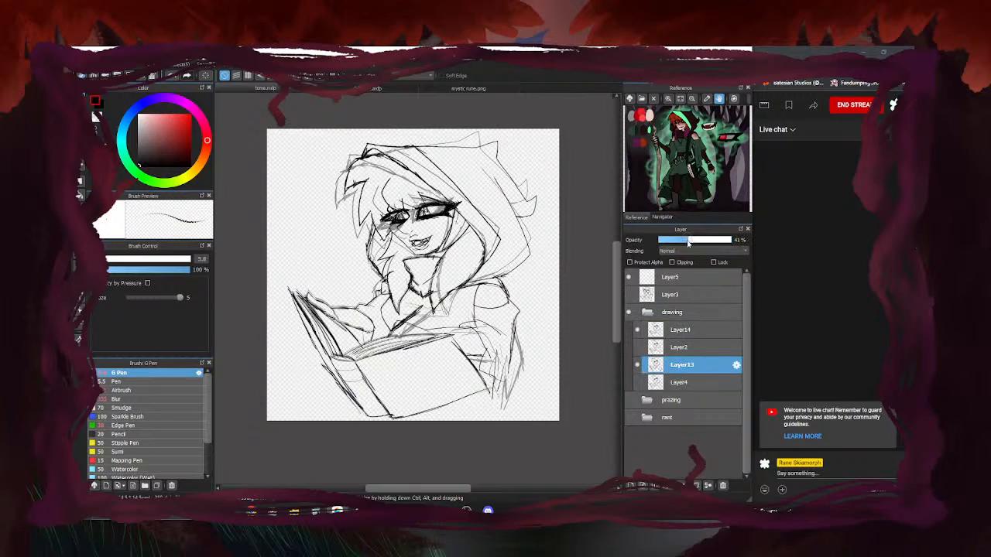
left_click(681, 330)
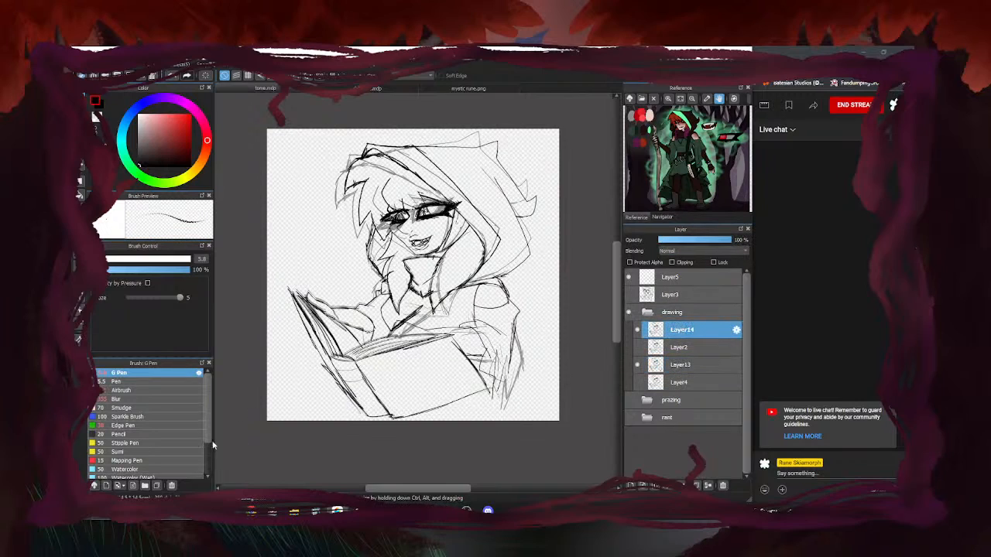
Lasso the sleeve strokes below the book and shift them slightly right and down
left_click(80, 224)
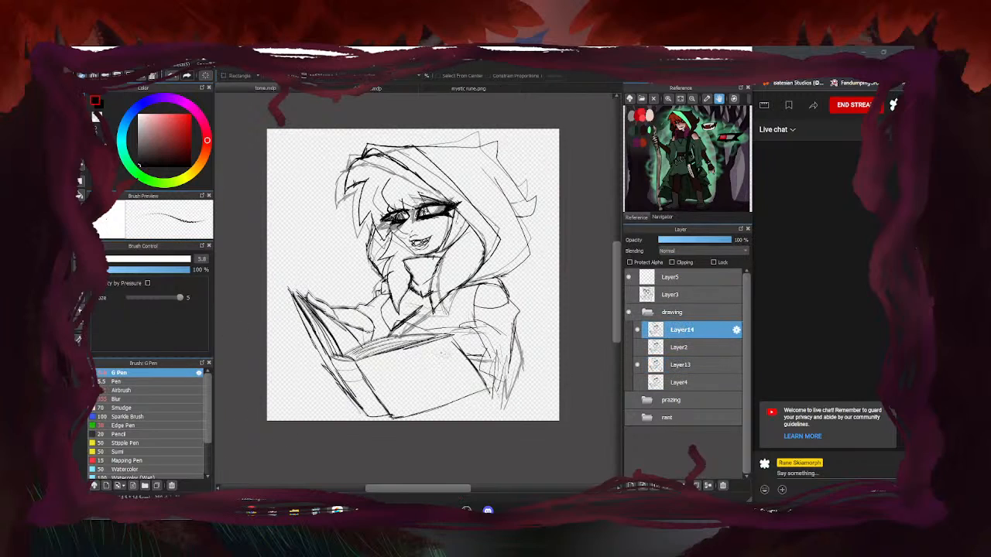
scroll(420, 360, "up", 1)
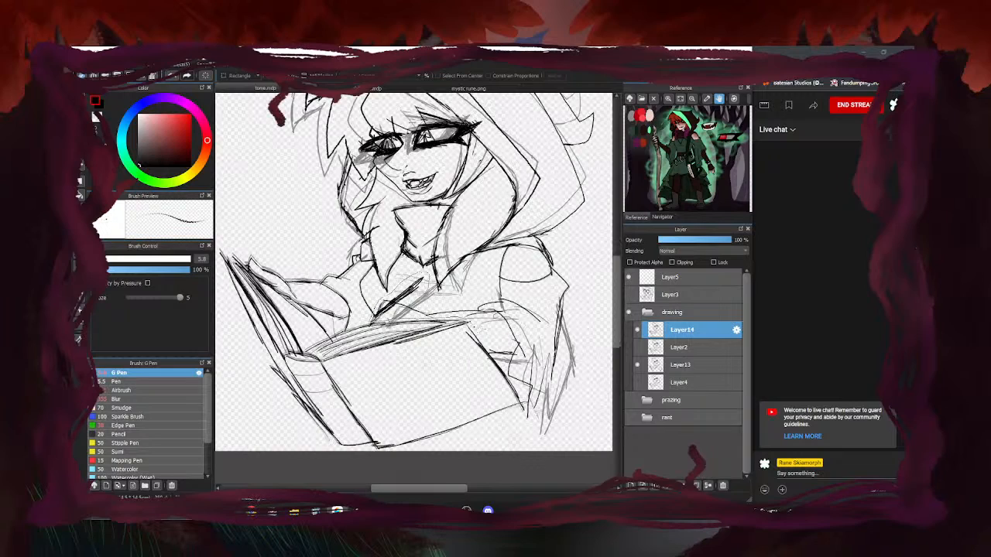
mouse_move(490, 351)
left_mouse_down()
mouse_move(514, 377)
mouse_move(523, 426)
mouse_move(590, 337)
mouse_move(559, 306)
mouse_move(460, 300)
mouse_move(427, 283)
left_mouse_up()
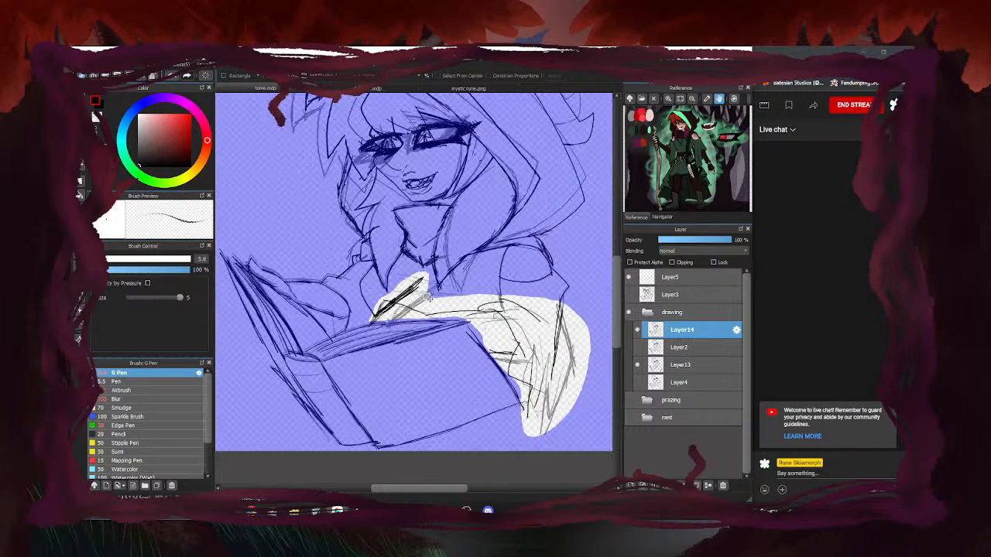
key("ctrl+t")
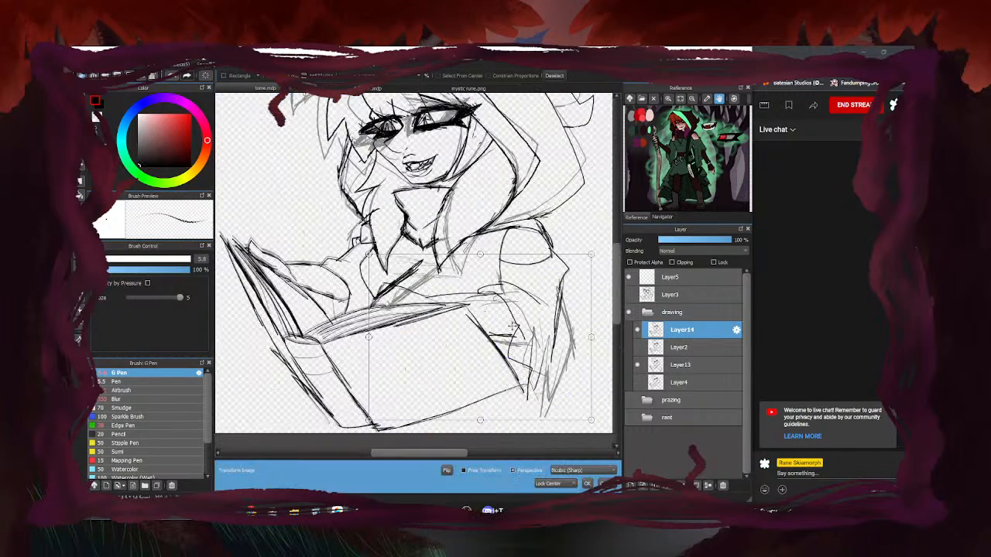
left_click_drag(515, 332, 527, 334)
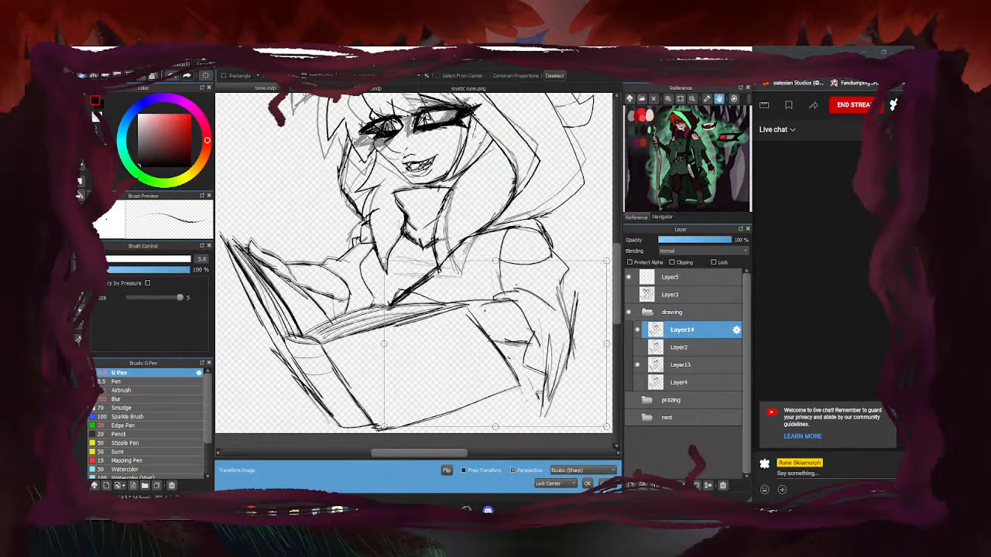
left_click(587, 483)
key("ctrl+d")
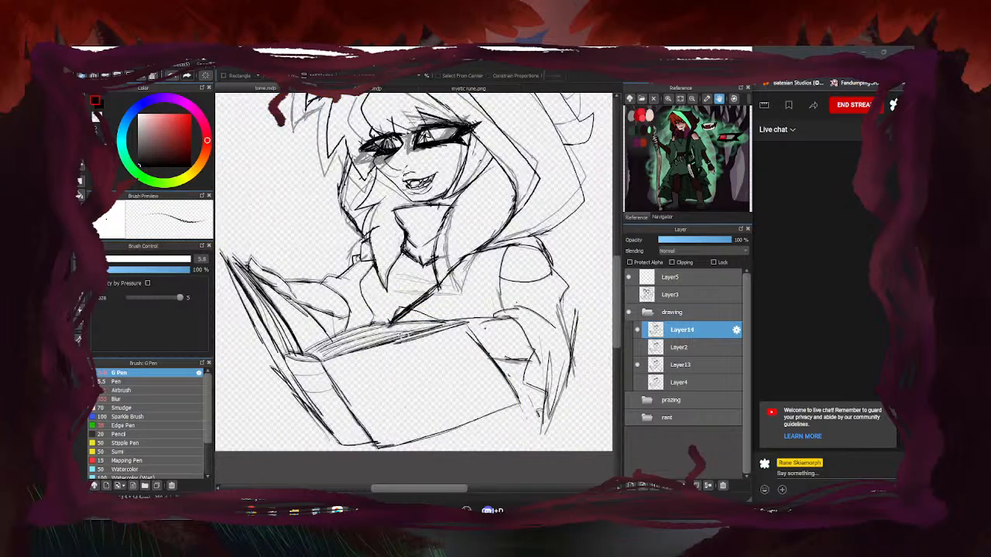
Ink the lower edge and right side of the arm shape, erasing the stray curve across it
key("e")
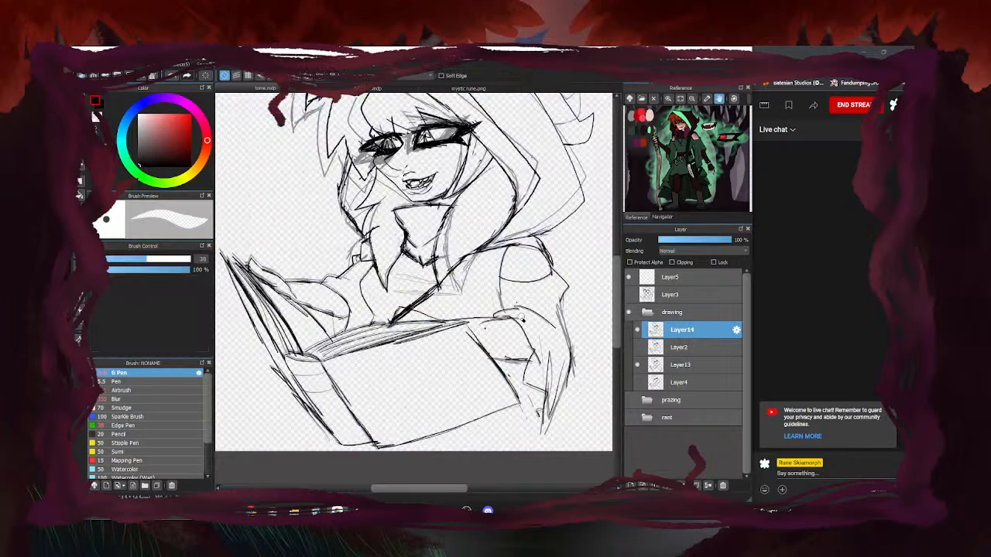
key("b")
scroll(561, 318, "up", 3)
left_click_drag(567, 276, 564, 312)
left_click_drag(436, 236, 547, 284)
left_click_drag(477, 271, 546, 281)
left_click_drag(535, 203, 546, 282)
left_click_drag(539, 223, 544, 279)
left_click_drag(543, 245, 542, 281)
left_click_drag(478, 271, 543, 280)
key("e")
mouse_move(537, 235)
left_mouse_down()
mouse_move(497, 248)
mouse_move(444, 241)
left_mouse_up()
key("e")
Ink a line along the right forearm plus strokes across the arm and lower right
scroll(490, 260, "down", 2)
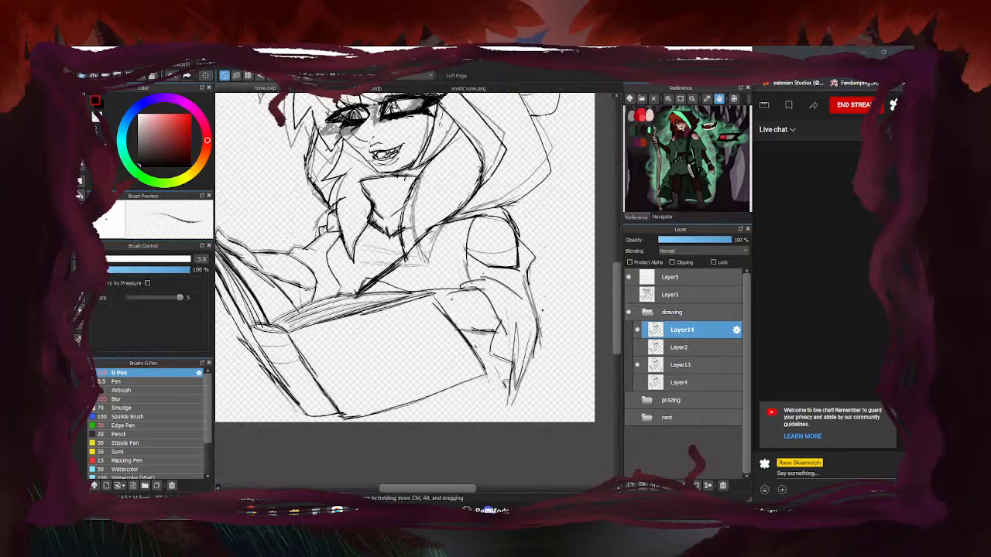
scroll(515, 286, "up", 1)
mouse_move(529, 271)
left_mouse_down()
mouse_move(548, 355)
mouse_move(504, 444)
left_mouse_up()
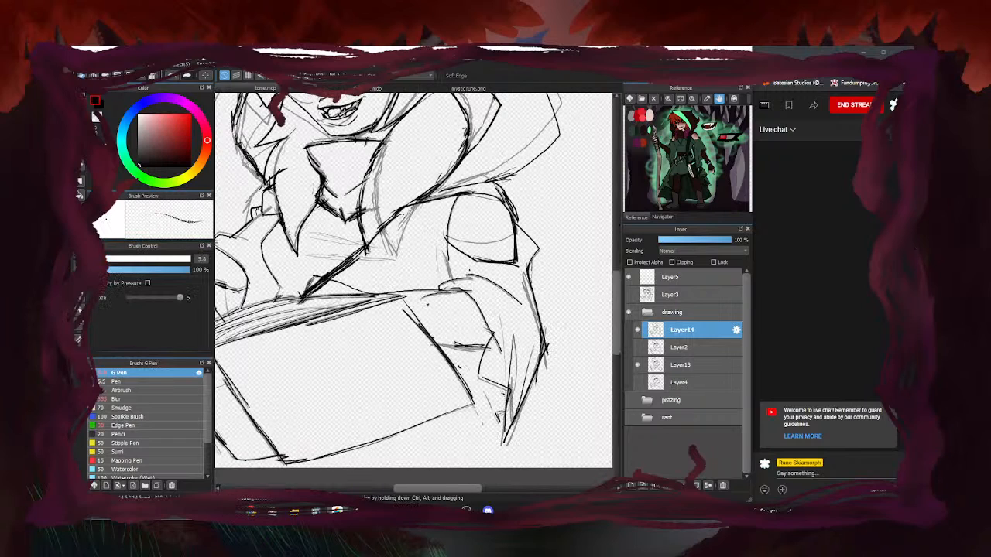
left_click_drag(432, 341, 472, 350)
left_click_drag(463, 386, 502, 435)
scroll(469, 309, "down", 3)
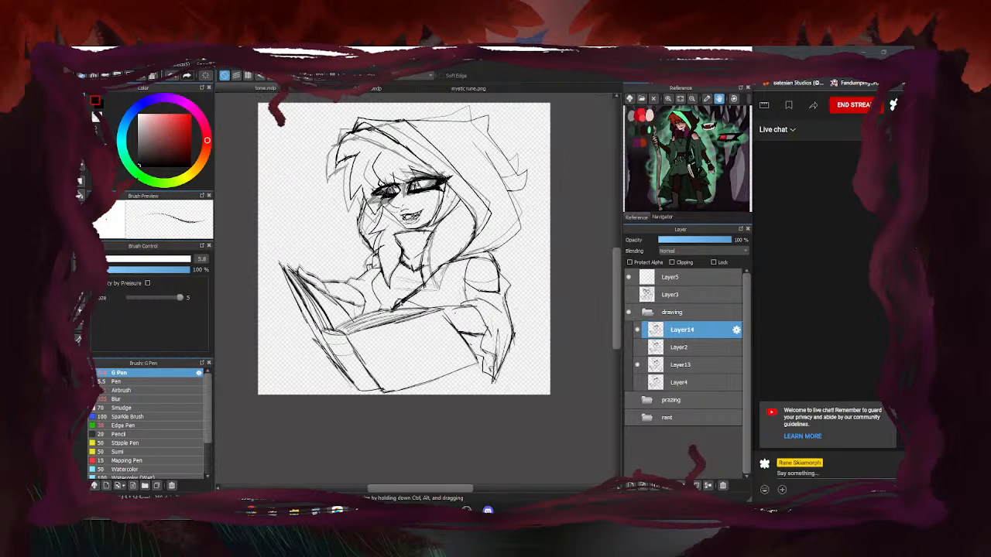
scroll(372, 291, "up", 3)
Add a short stroke and two lines across the chest
left_click_drag(540, 274, 546, 292)
left_click_drag(472, 284, 407, 265)
left_click_drag(461, 251, 403, 265)
scroll(576, 213, "down", 3)
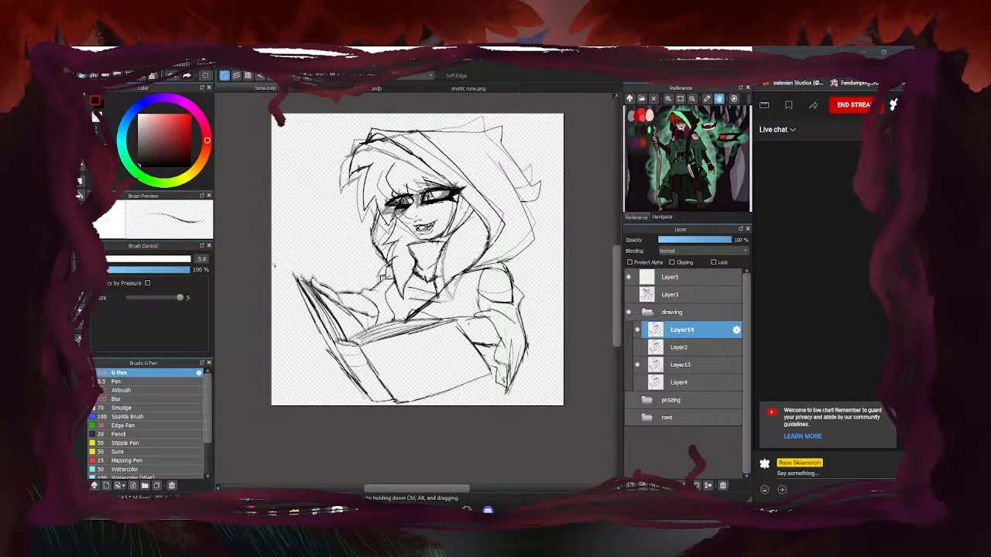
key("m")
scroll(386, 297, "down", 3)
scroll(407, 230, "up", 3)
scroll(596, 233, "down", 2)
Lasso the hooded head, rotate it about 2° counterclockwise, and compare against Layer2
scroll(461, 327, "up", 2)
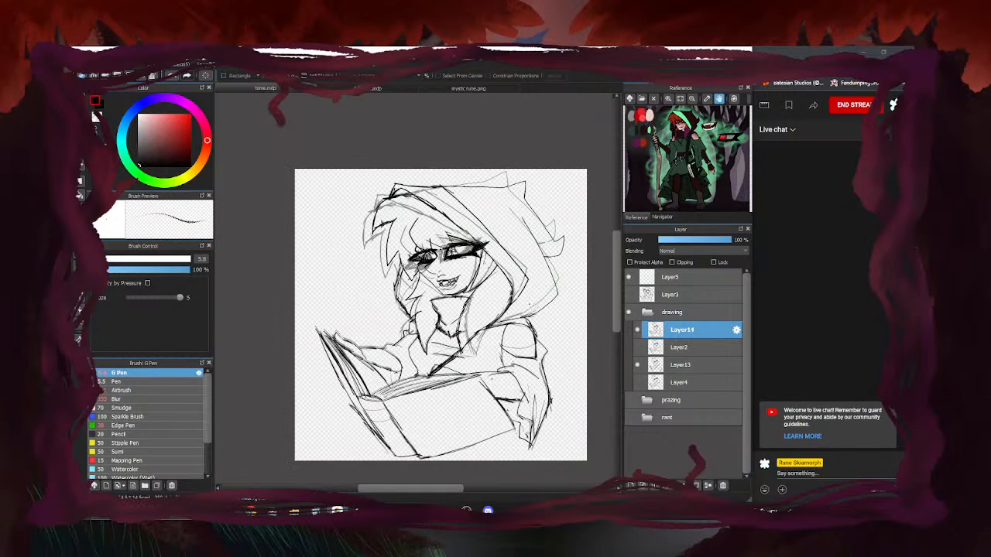
mouse_move(582, 269)
left_mouse_down()
mouse_move(532, 156)
mouse_move(380, 154)
mouse_move(363, 293)
left_mouse_up()
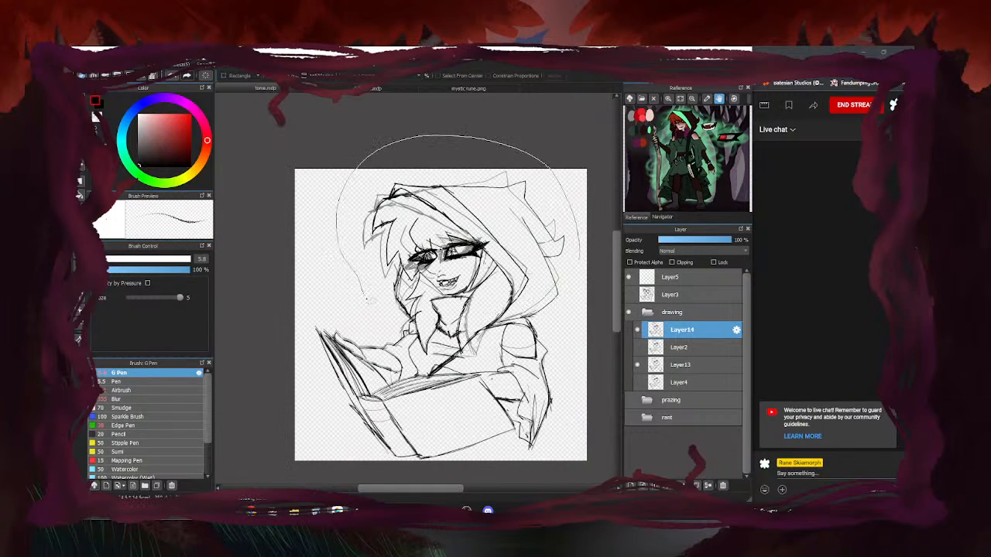
mouse_move(401, 324)
left_mouse_down()
mouse_move(418, 323)
mouse_move(427, 354)
mouse_move(442, 331)
mouse_move(432, 301)
mouse_move(473, 298)
mouse_move(464, 351)
mouse_move(501, 327)
mouse_move(542, 319)
mouse_move(562, 280)
left_mouse_up()
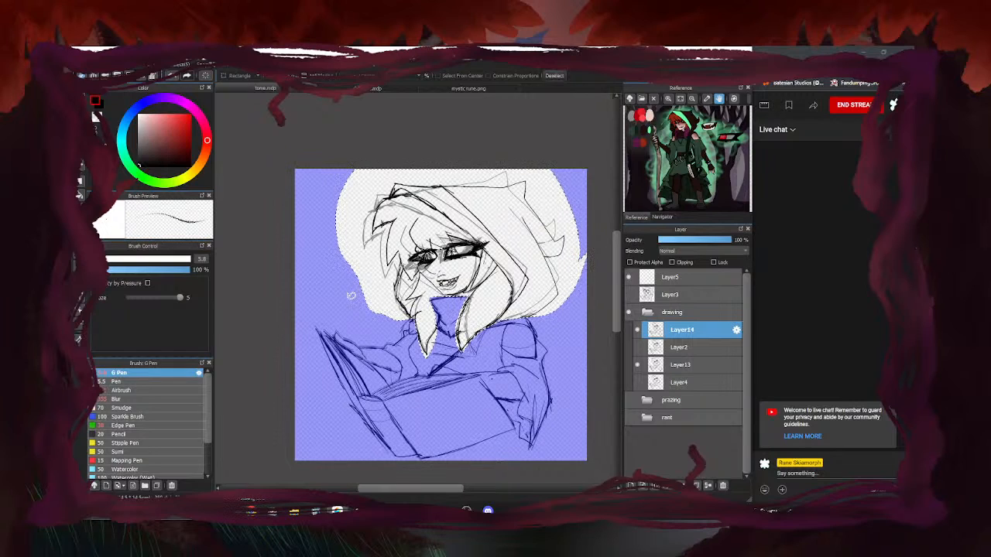
key("ctrl+t")
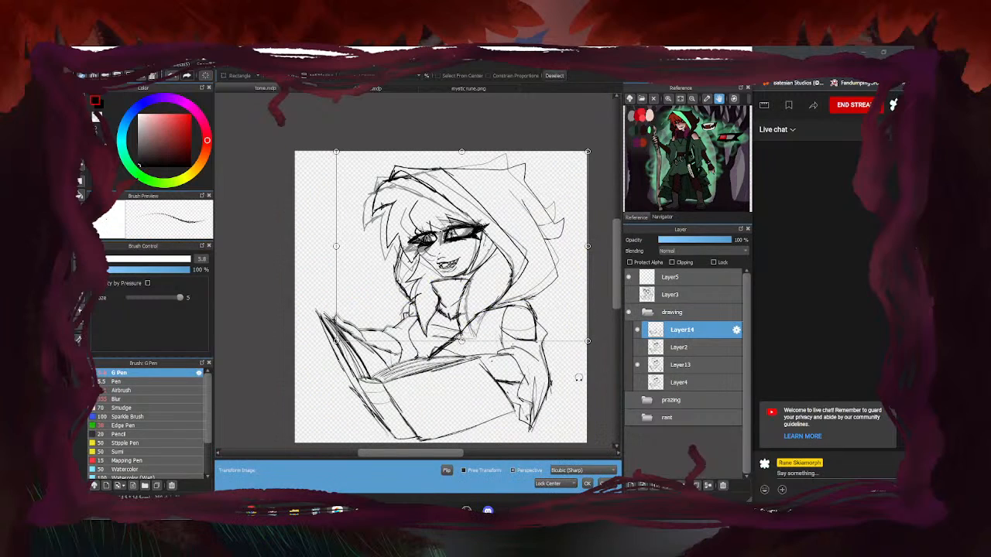
left_click_drag(582, 377, 587, 373)
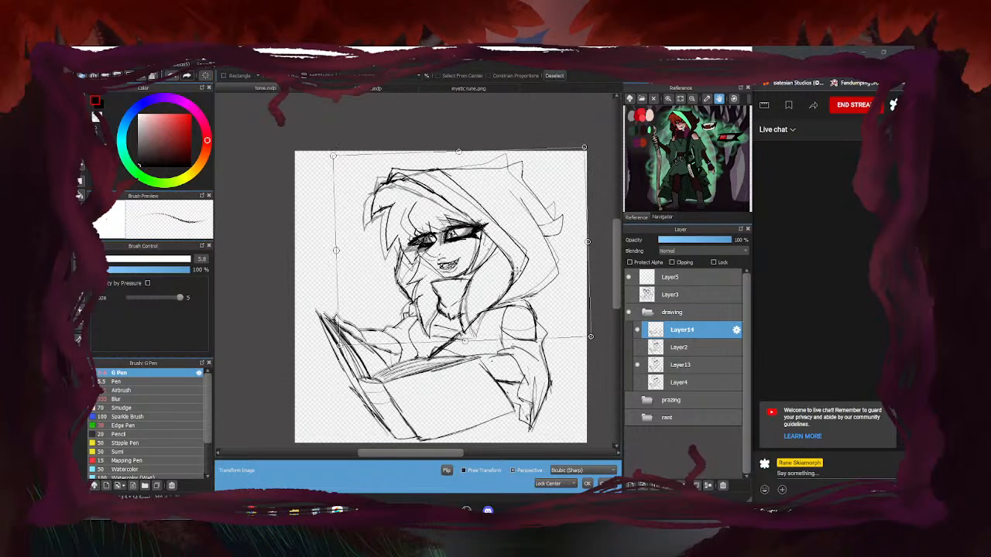
left_click_drag(518, 272, 515, 274)
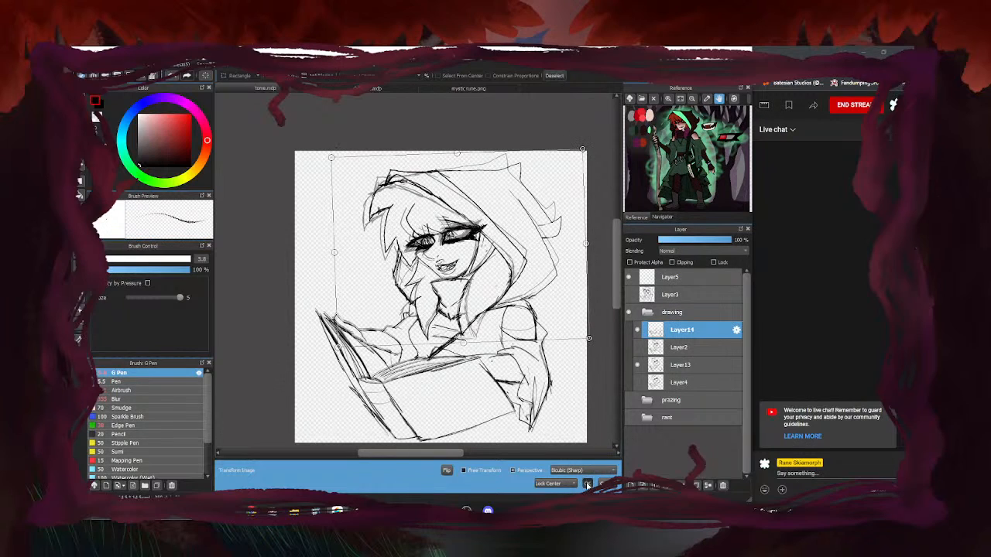
left_click(587, 483)
key("ctrl+d")
left_click(637, 348)
left_click(637, 347)
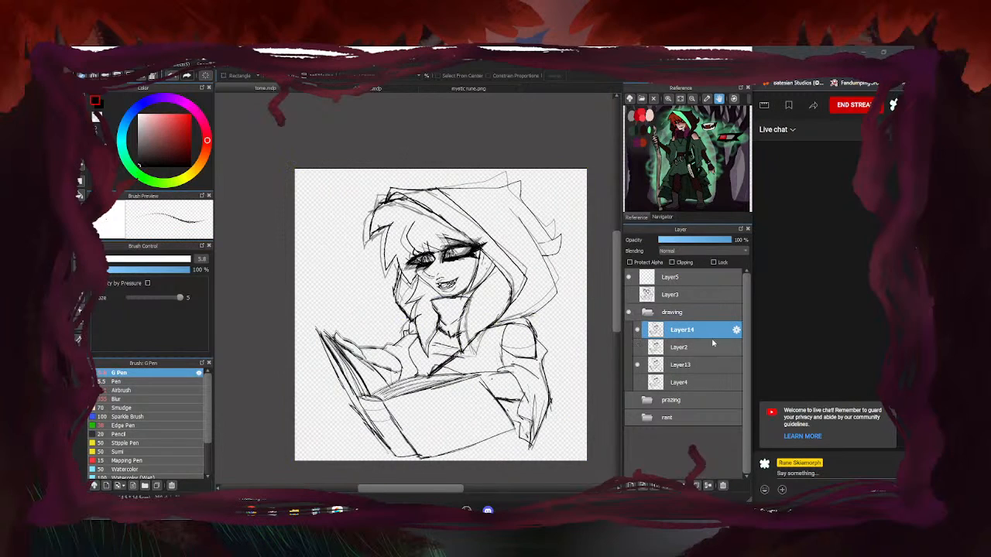
scroll(465, 265, "up", 3)
Erase the lower iris lines in the right eye and lighten the left eye's lines
key("e")
scroll(430, 260, "up", 1)
mouse_move(460, 231)
left_mouse_down()
mouse_move(426, 241)
mouse_move(467, 240)
left_mouse_up()
mouse_move(310, 262)
left_mouse_down()
mouse_move(334, 259)
mouse_move(291, 270)
left_mouse_up()
key("m")
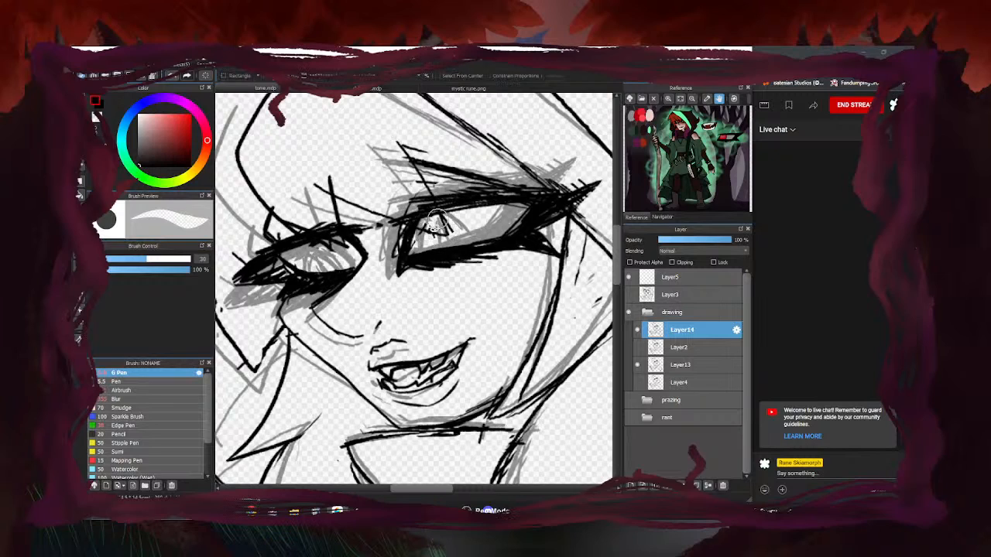
left_click(82, 94)
Compare Layer13, Layer2 and Layer14 by toggling their visibility
left_click(639, 366)
left_click(638, 366)
left_click(637, 348)
left_click(637, 348)
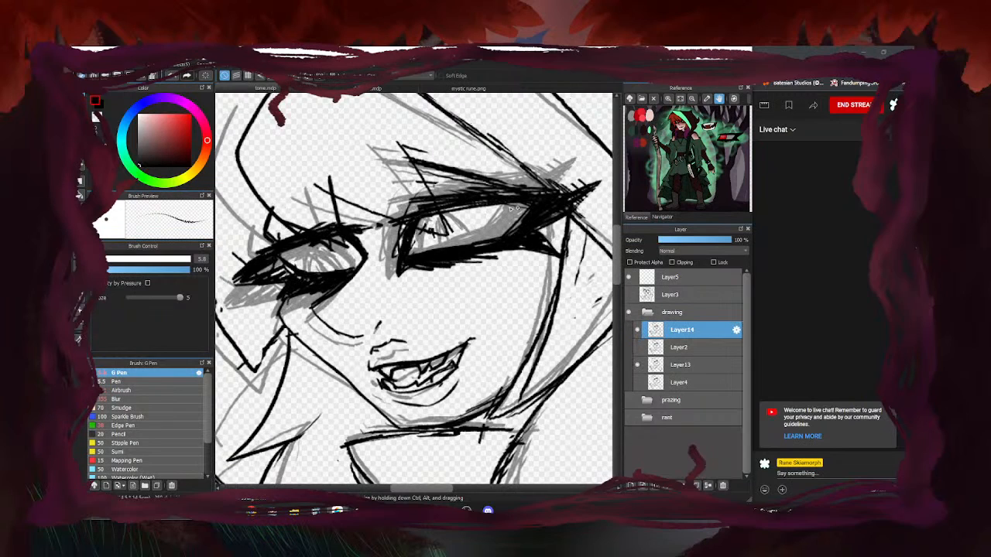
left_click(639, 366)
left_click(639, 366)
left_click(638, 331)
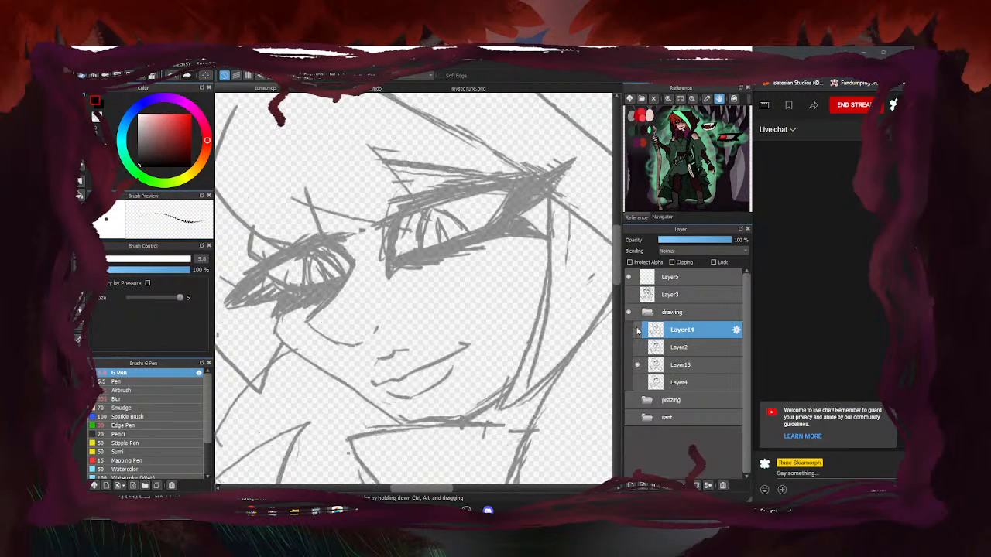
left_click(638, 331)
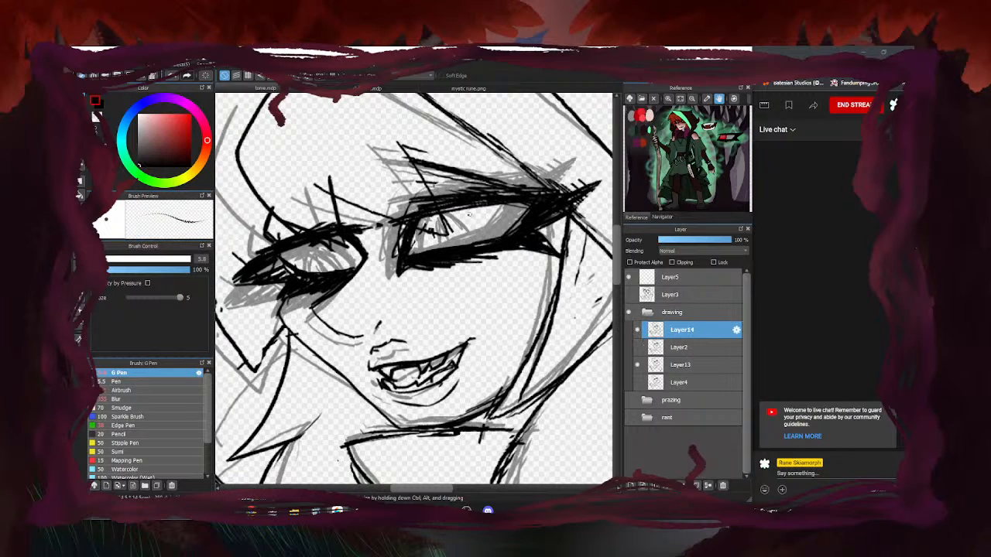
Ink the curved iris edges in the right eye
scroll(444, 222, "up", 3)
left_click_drag(436, 200, 413, 269)
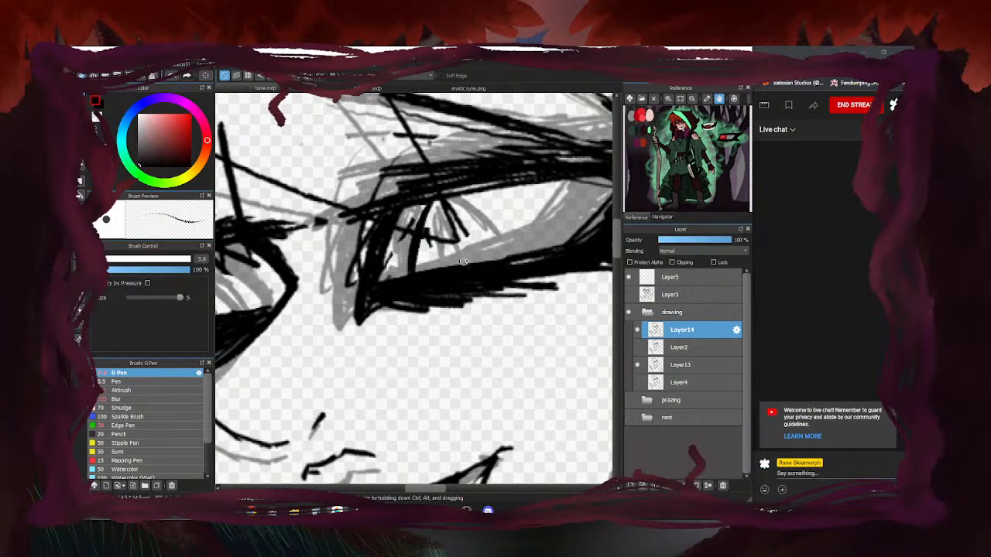
left_click_drag(466, 195, 529, 251)
left_click_drag(500, 205, 530, 244)
scroll(509, 223, "down", 4)
scroll(379, 244, "up", 2)
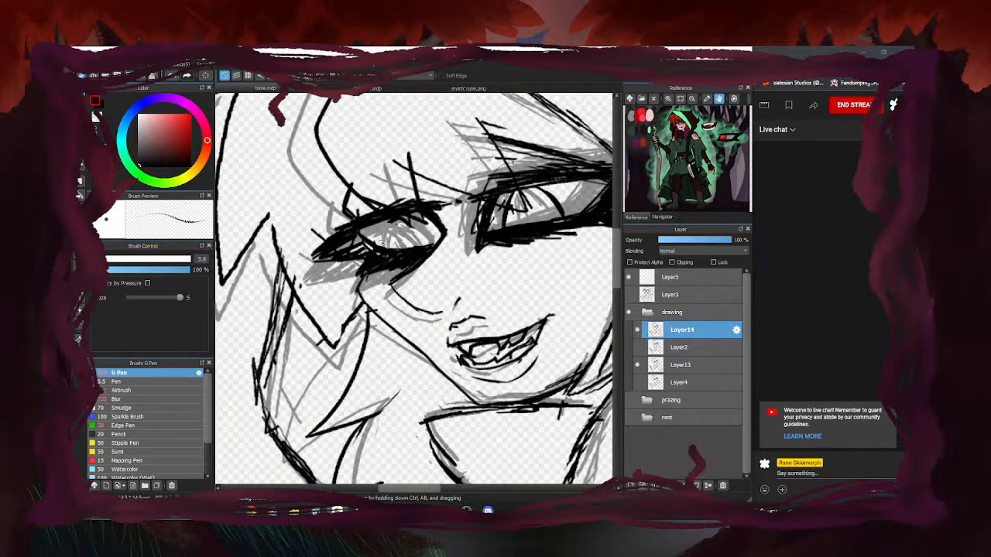
Draw the left eye's iris edges and pupil, and darken the right eye
mouse_move(431, 246)
left_mouse_down()
mouse_move(398, 218)
mouse_move(382, 244)
left_mouse_up()
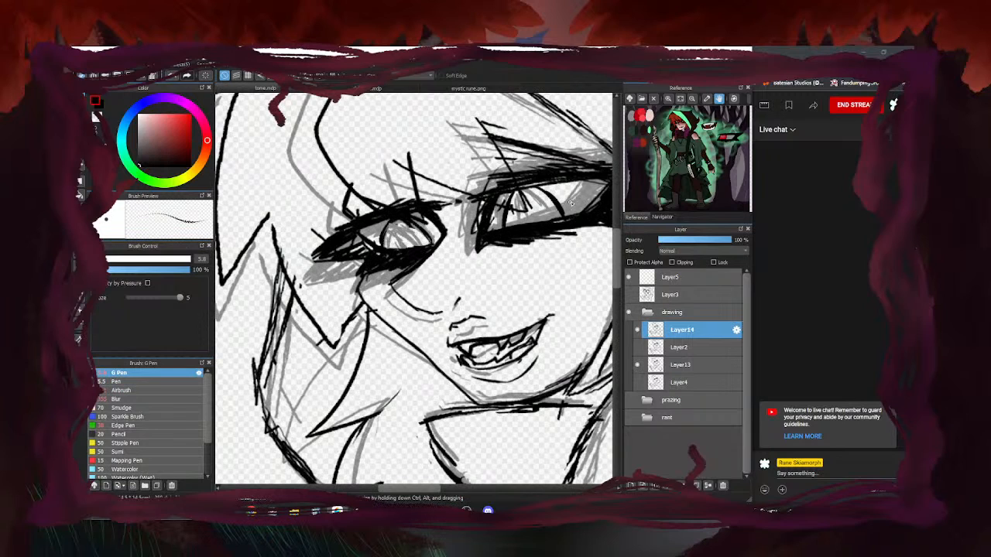
scroll(530, 210, "up", 2)
mouse_move(529, 243)
left_mouse_down()
mouse_move(522, 179)
mouse_move(560, 237)
left_mouse_up()
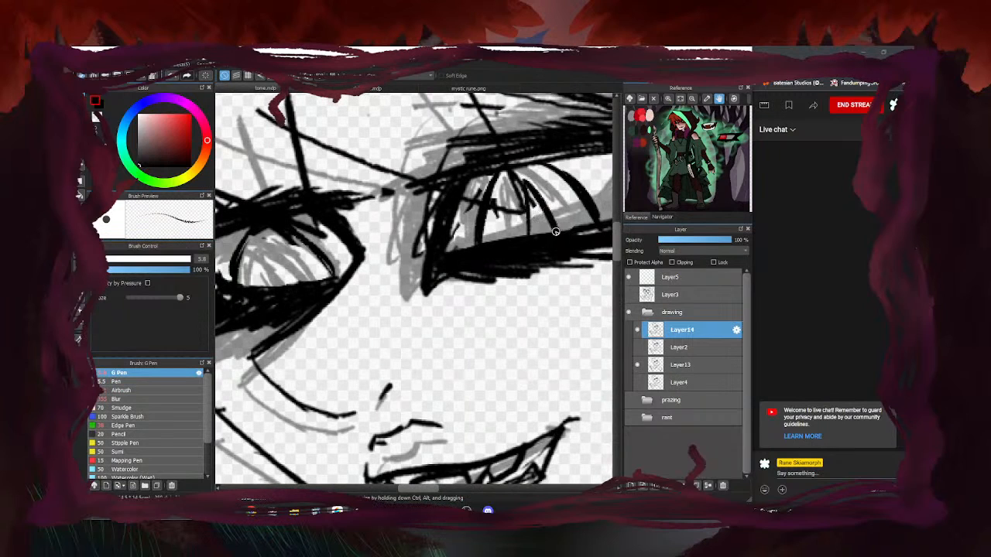
scroll(542, 225, "down", 2)
scroll(391, 252, "up", 2)
mouse_move(388, 257)
left_mouse_down()
mouse_move(399, 201)
mouse_move(419, 250)
left_mouse_up()
scroll(396, 186, "down", 5)
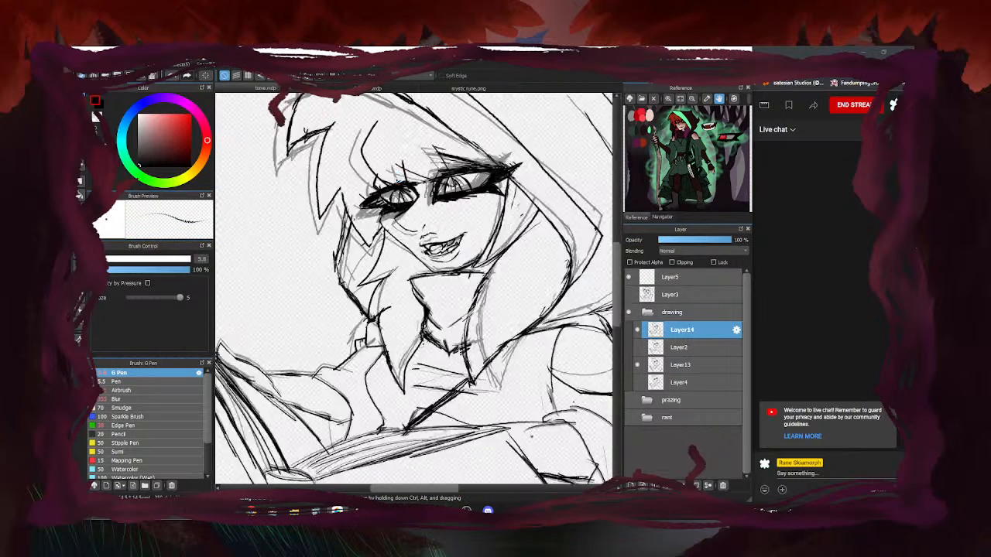
scroll(565, 220, "down", 2)
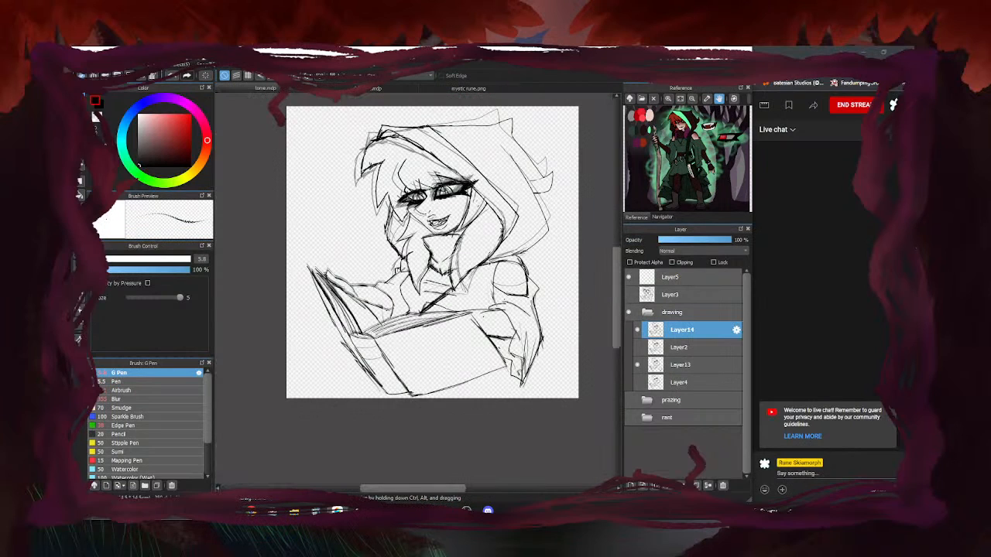
Hide Layer13 and compare Layer2's older sketch against the Layer14 drawing
left_click(637, 364)
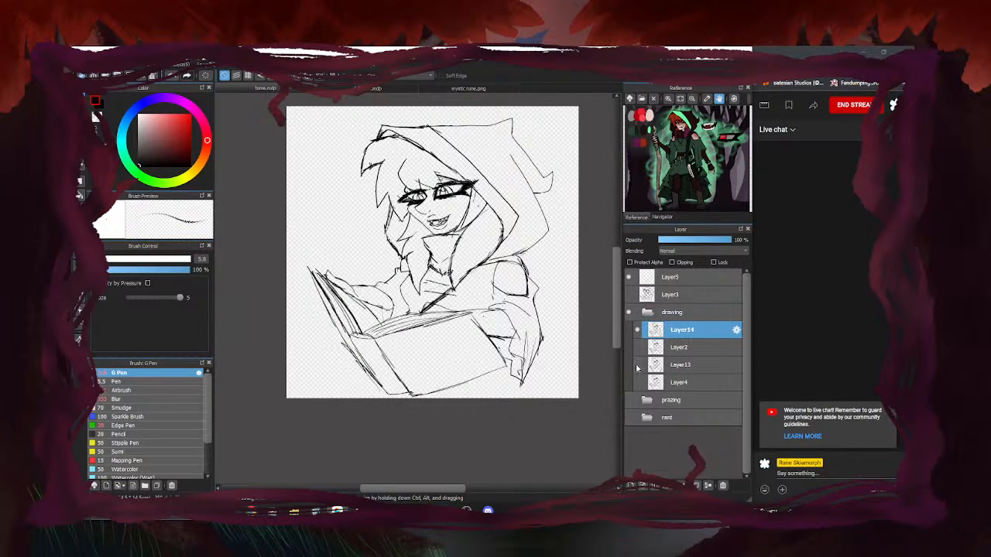
left_click(637, 347)
left_click(638, 330)
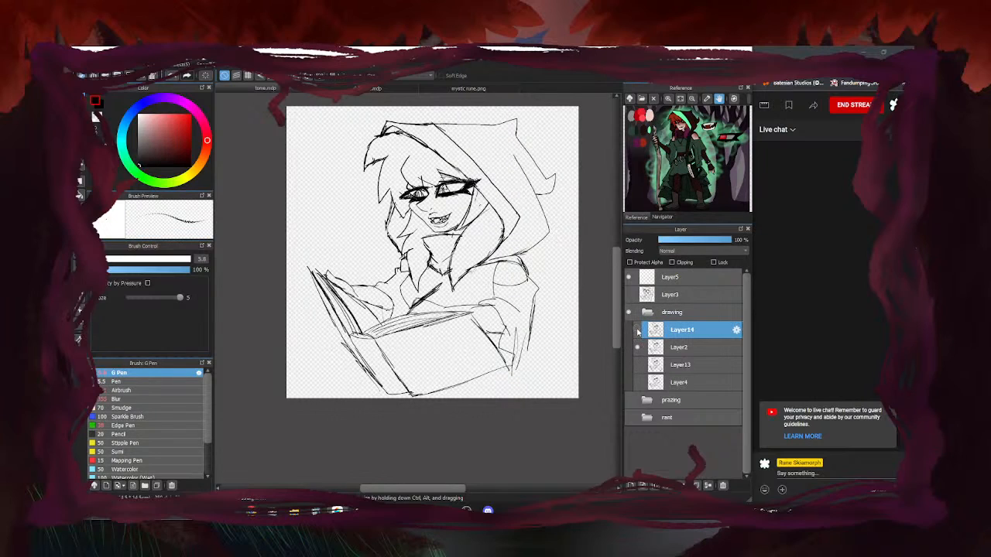
left_click(638, 347)
left_click(637, 330)
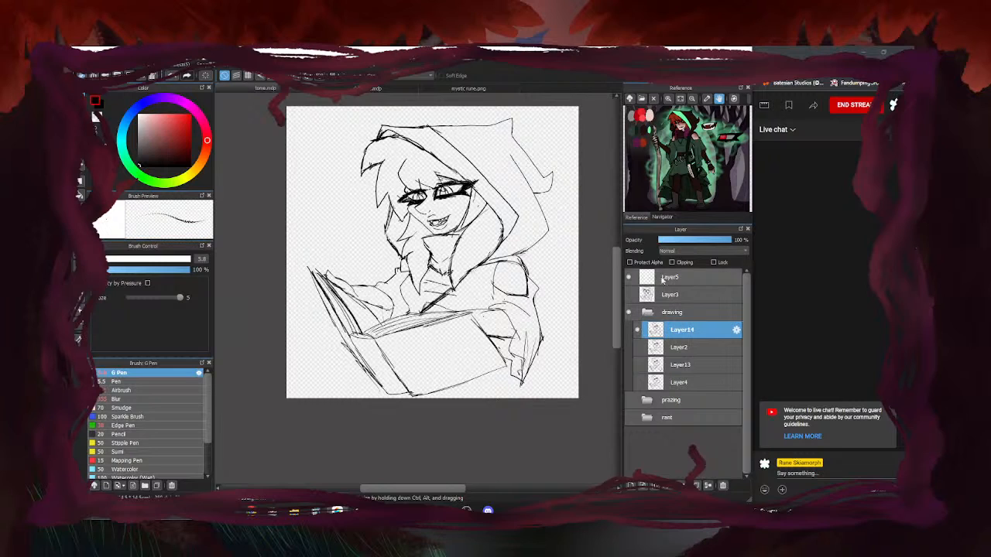
Thicken the right eye's iris line, then erase the rough iris lines in both eyes
scroll(412, 203, "up", 4)
key("e")
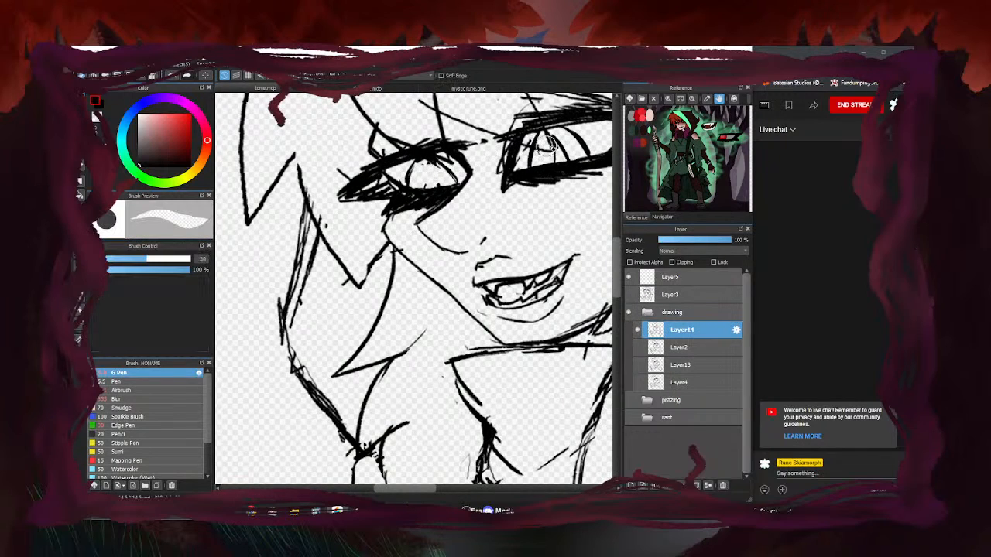
key("b")
mouse_move(563, 138)
left_mouse_down()
mouse_move(576, 155)
mouse_move(567, 160)
left_mouse_up()
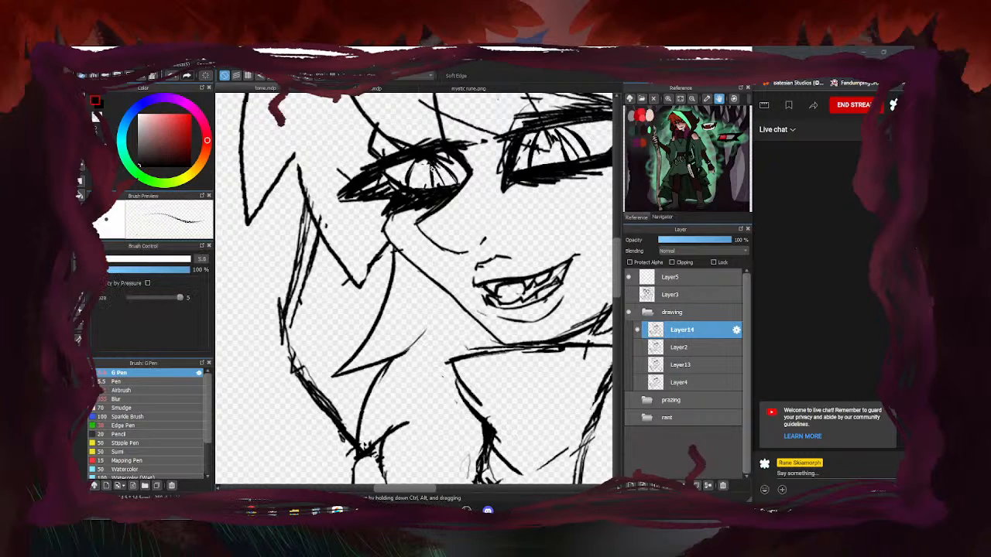
key("e")
mouse_move(440, 167)
left_mouse_down()
mouse_move(419, 167)
mouse_move(411, 183)
left_mouse_up()
scroll(414, 190, "down", 3)
scroll(463, 180, "up", 3)
mouse_move(492, 171)
left_mouse_down()
mouse_move(498, 177)
mouse_move(445, 199)
left_mouse_up()
scroll(437, 157, "down", 5)
Redraw crisp iris lines in the right eye and two in the left eye with the pen
key("b")
scroll(440, 158, "up", 4)
scroll(482, 147, "up", 2)
left_click_drag(463, 150, 443, 220)
mouse_move(470, 155)
left_mouse_down()
mouse_move(500, 140)
mouse_move(514, 202)
left_mouse_up()
scroll(496, 155, "down", 3)
scroll(494, 158, "down", 2)
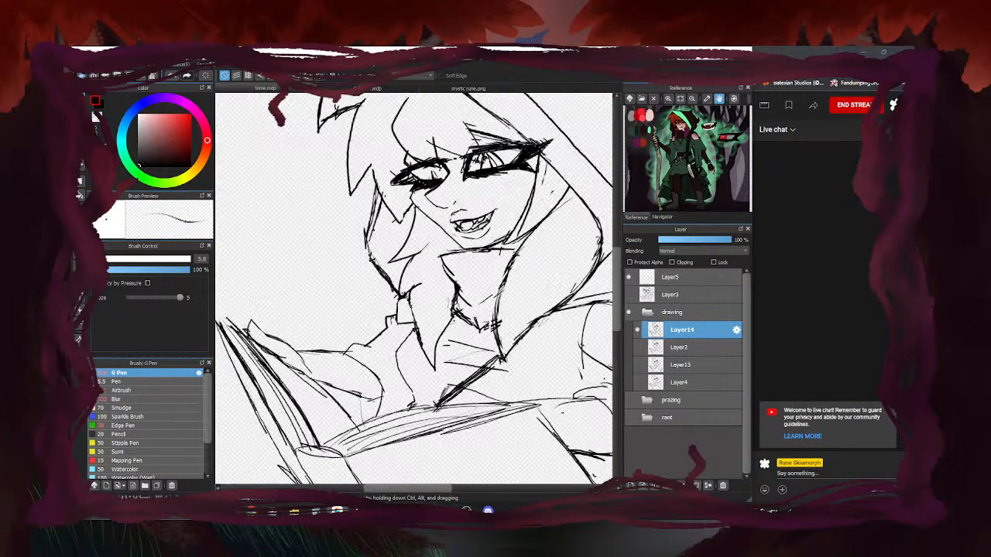
scroll(443, 174, "up", 5)
mouse_move(433, 154)
left_mouse_down()
mouse_move(456, 188)
mouse_move(471, 185)
mouse_move(426, 140)
mouse_move(415, 189)
left_mouse_up()
scroll(422, 170, "down", 4)
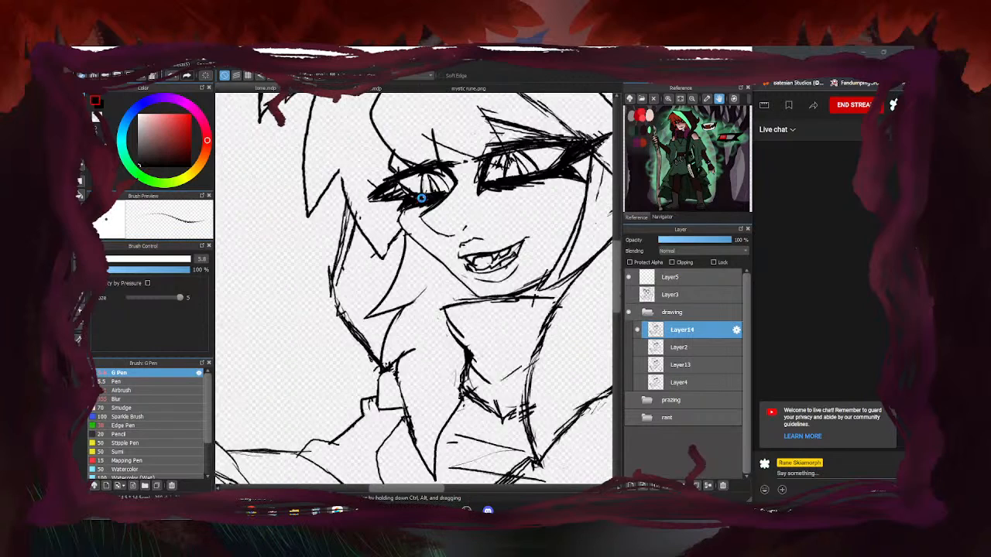
left_click(640, 347)
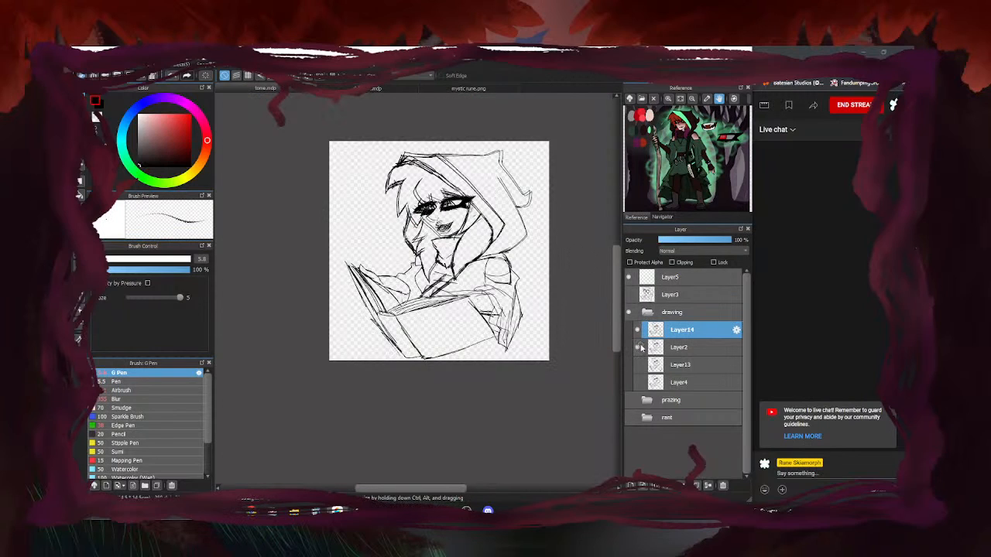
left_click(640, 347)
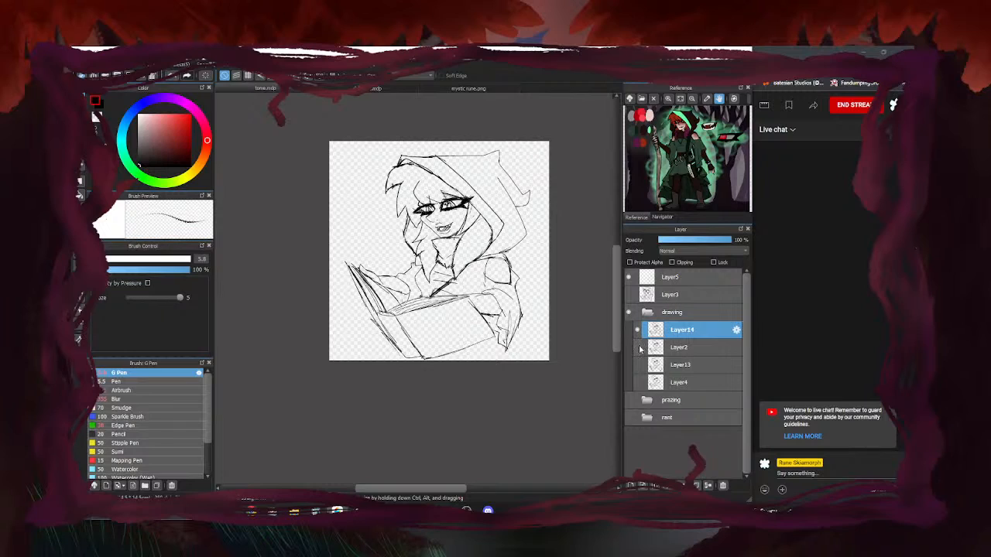
left_click(639, 331)
left_click(639, 347)
left_click(637, 330)
left_click(637, 331)
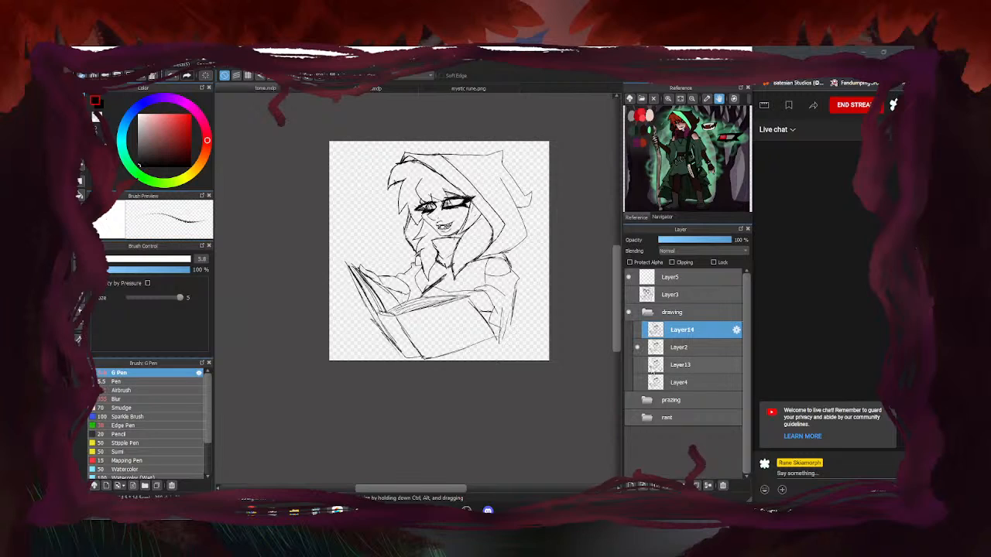
left_click(637, 365)
left_click(637, 366)
left_click(637, 381)
left_click(637, 382)
left_click(639, 330)
left_click(639, 330)
left_click(638, 331)
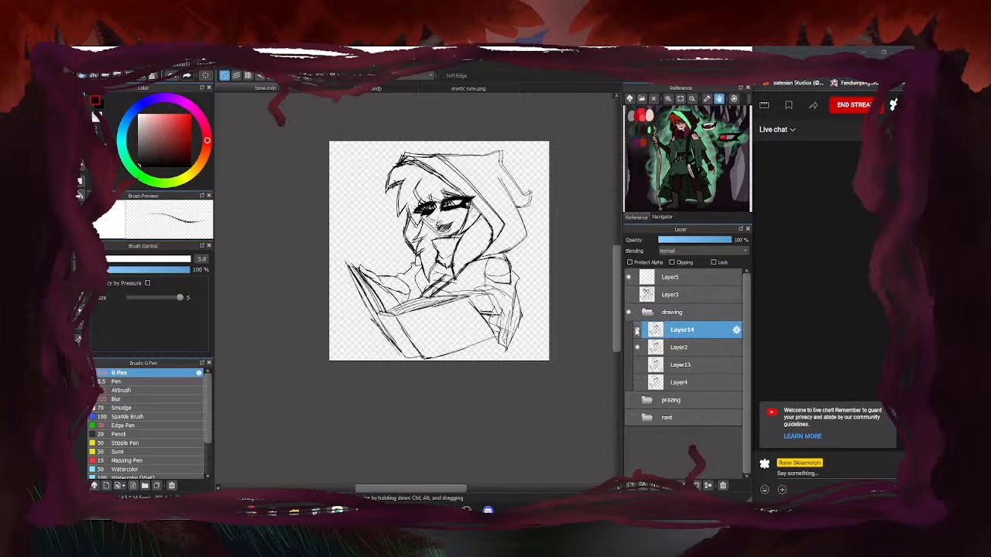
left_click(638, 330)
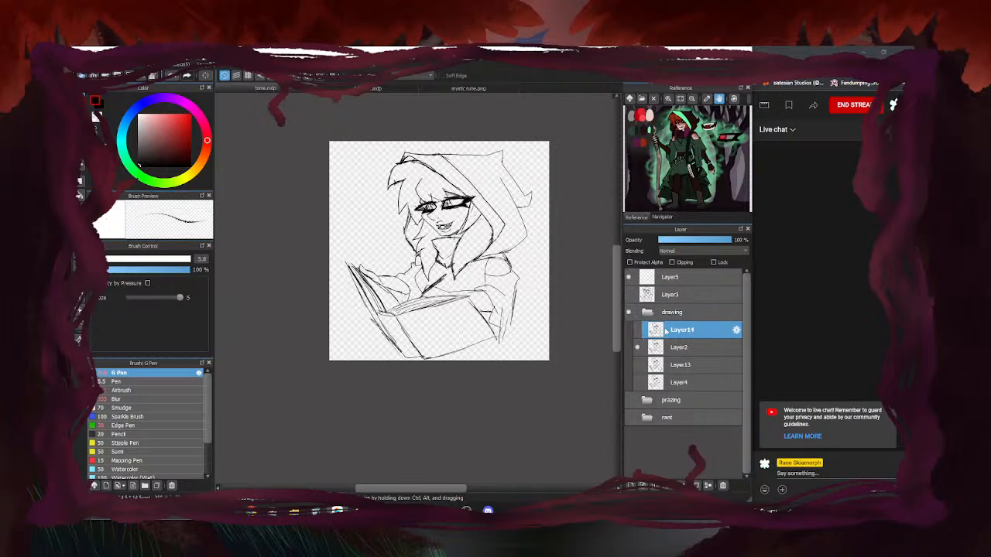
left_click(638, 331)
left_click(639, 348)
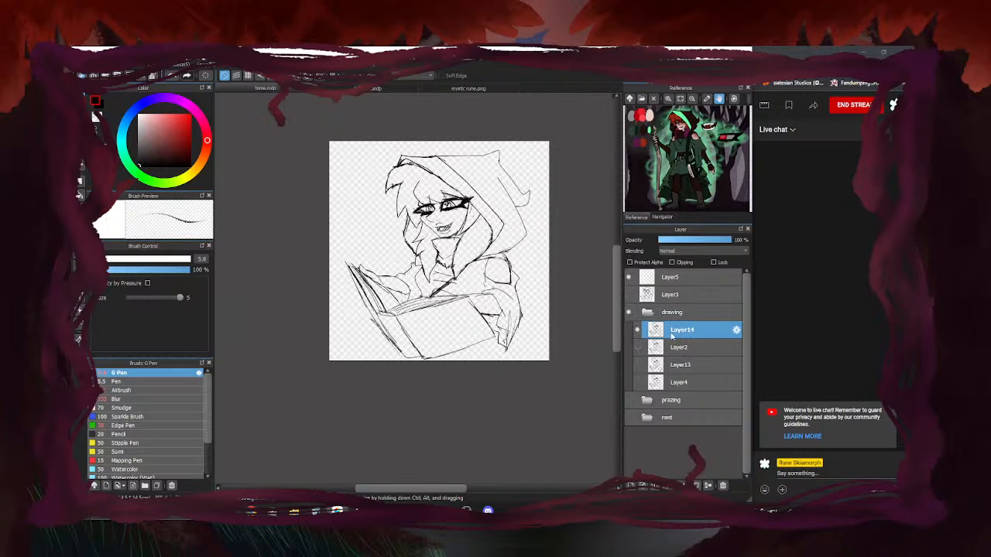
scroll(472, 209, "up", 2)
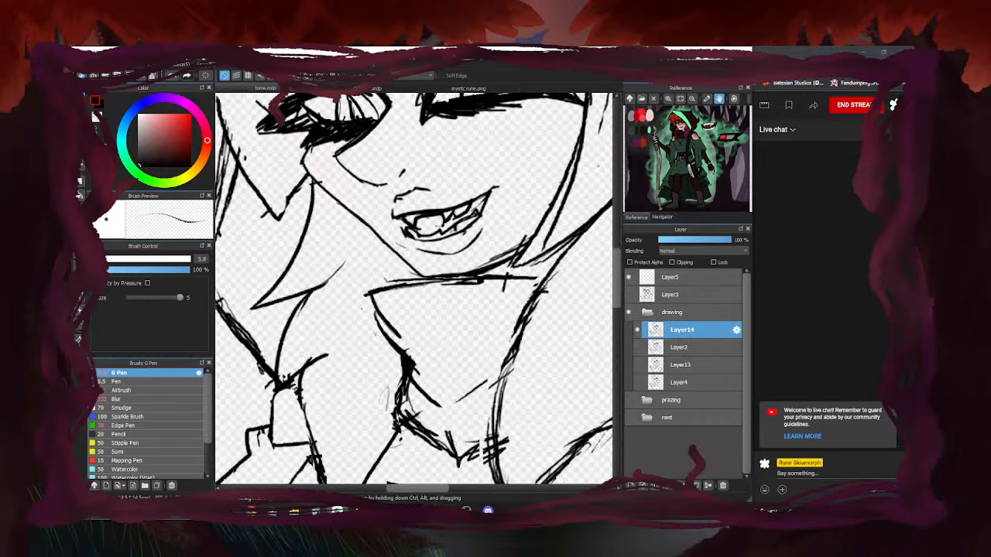
Lasso the mouth, rotate it about 7° counter-clockwise, nudge it right and down, then deselect
key("m")
mouse_move(488, 203)
left_mouse_down()
mouse_move(447, 229)
mouse_move(400, 233)
mouse_move(496, 211)
mouse_move(487, 204)
left_mouse_up()
key("ctrl+t")
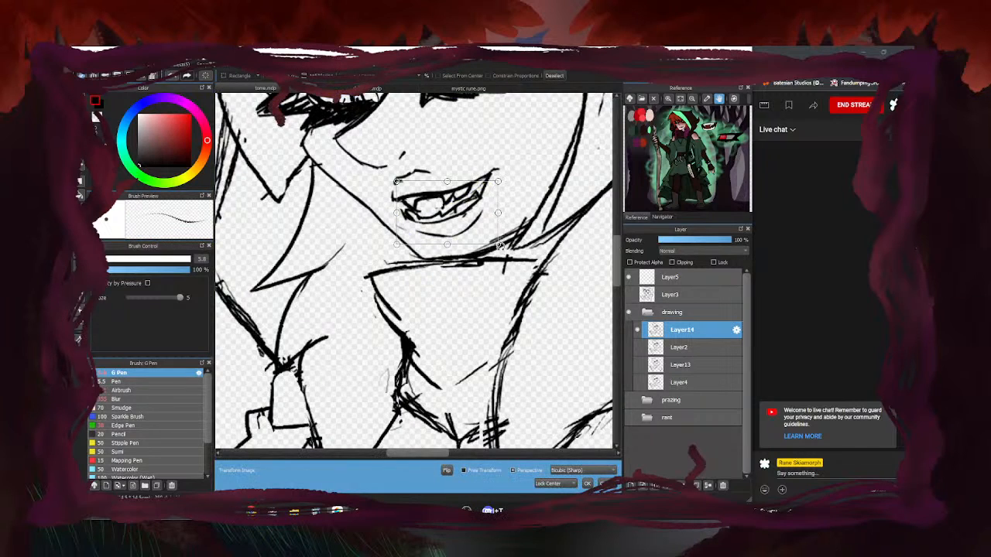
left_click_drag(511, 256, 515, 248)
left_click_drag(477, 212, 482, 215)
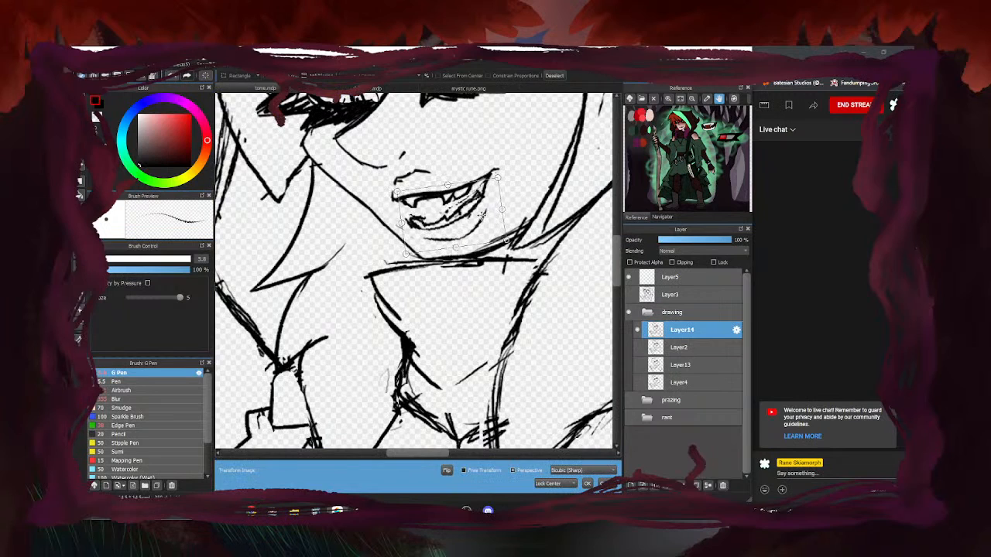
left_click(587, 483)
key("ctrl+d")
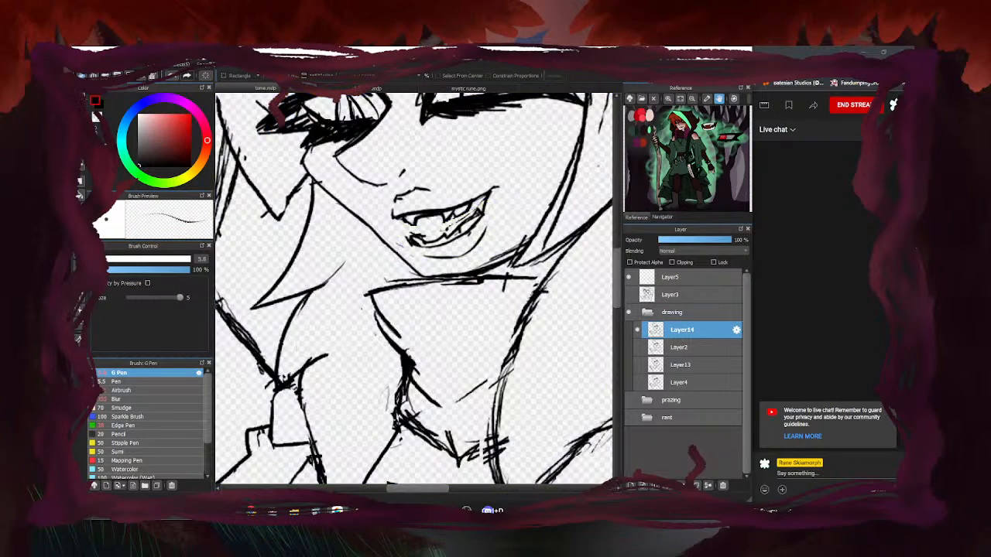
Erase the old lower lip curve and draw a new one under the teeth
key("b")
scroll(414, 220, "up", 2)
key("e")
mouse_move(431, 213)
left_mouse_down()
mouse_move(423, 242)
mouse_move(432, 241)
left_mouse_up()
key("e")
left_click_drag(561, 233, 491, 291)
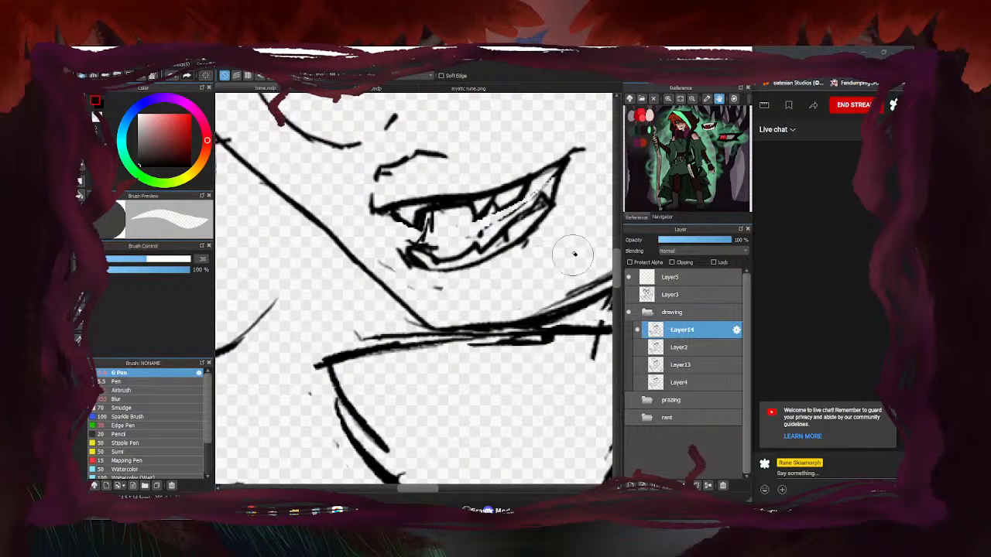
key("e")
mouse_move(420, 281)
left_mouse_down()
mouse_move(493, 280)
mouse_move(544, 253)
left_mouse_up()
scroll(544, 253, "down", 2)
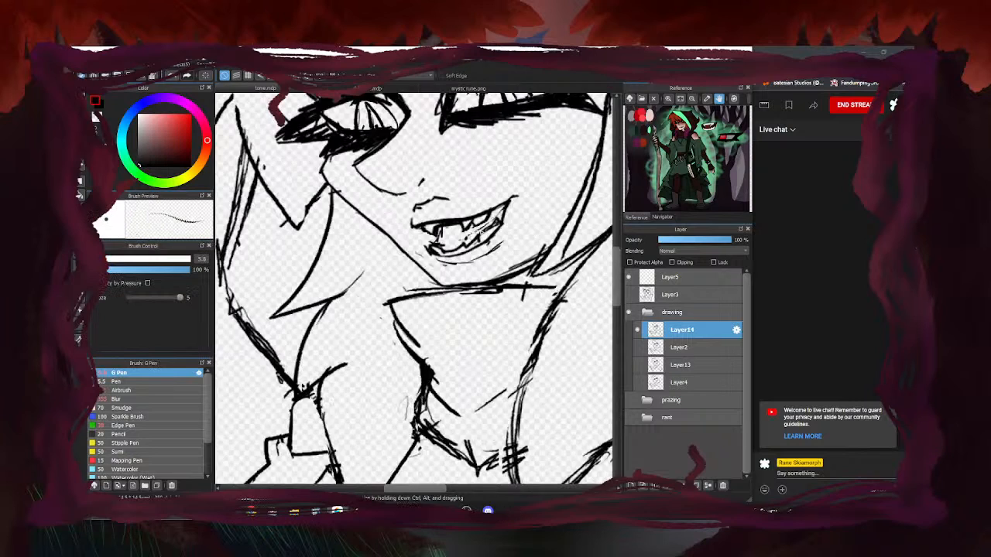
Toggle Layer2 and Layer14 on and off to compare the two inked versions
left_click(638, 347)
left_click(638, 330)
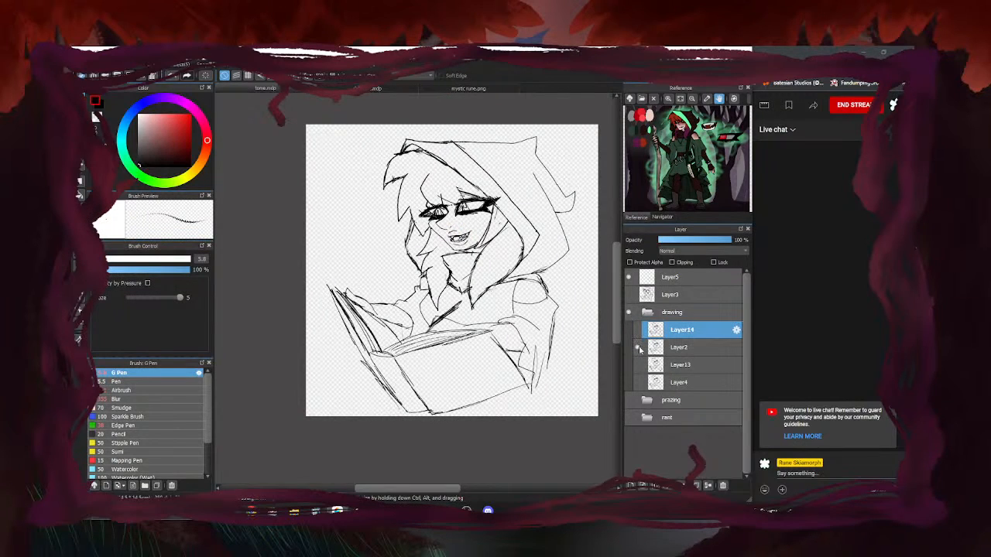
left_click(638, 348)
left_click(638, 330)
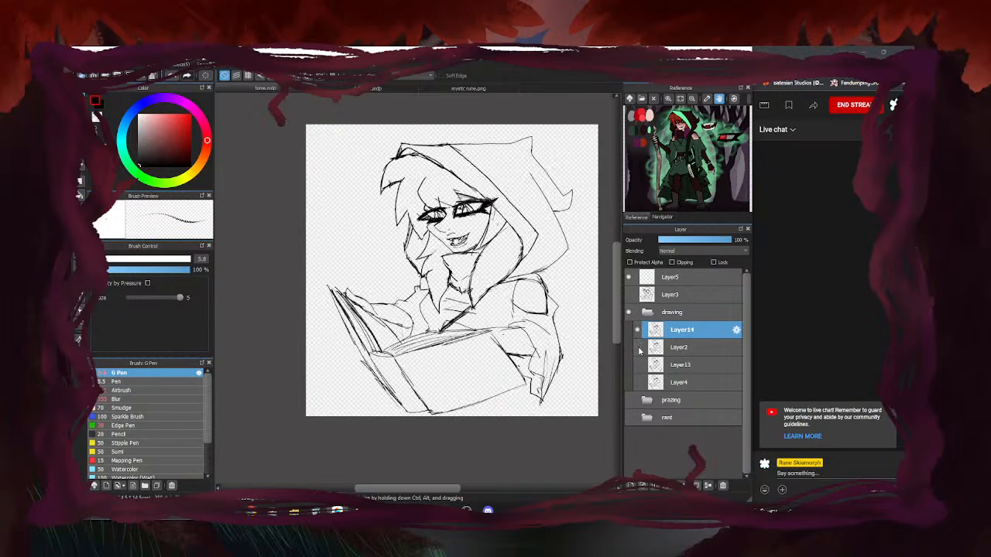
left_click(637, 347)
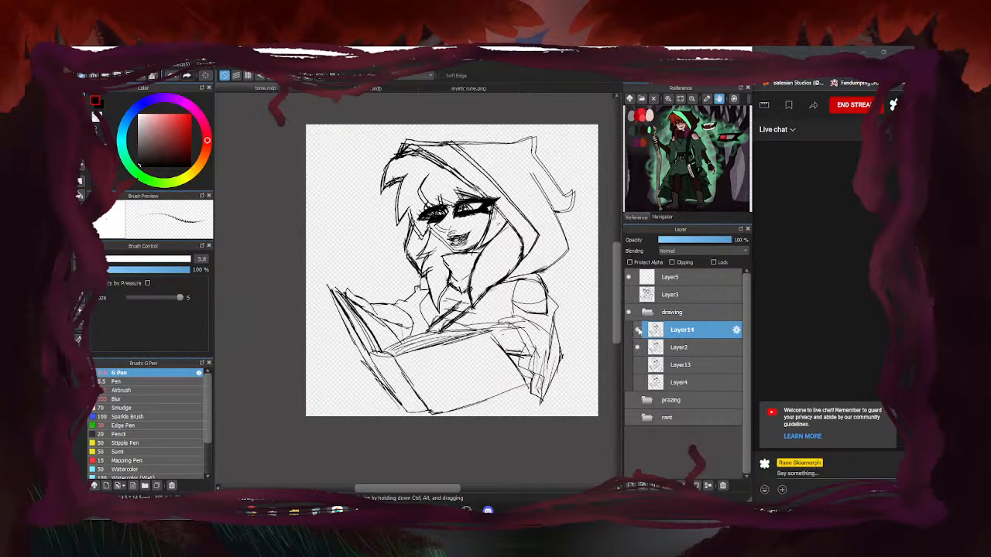
left_click(638, 331)
left_click(639, 330)
left_click(640, 330)
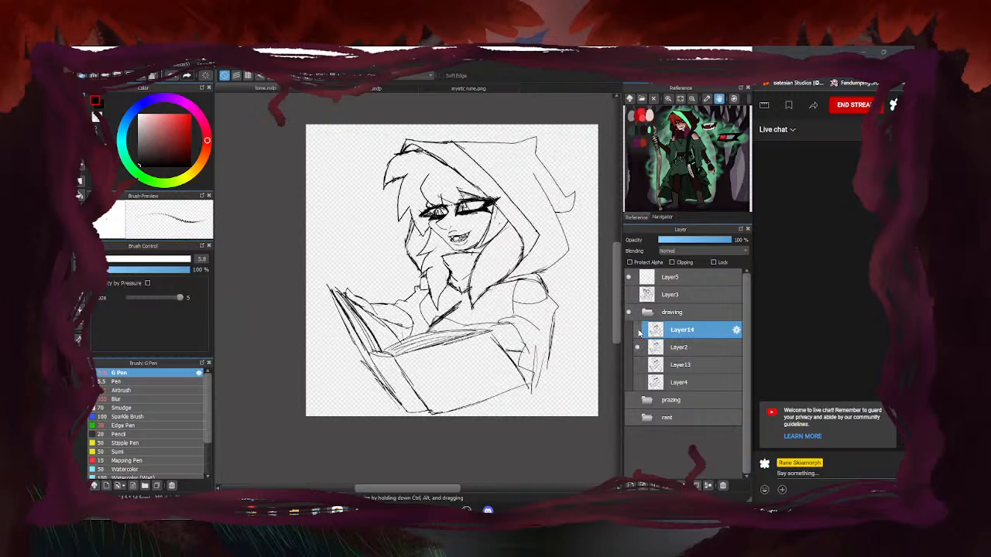
scroll(464, 264, "up", 4)
left_click(637, 331)
left_click(638, 331)
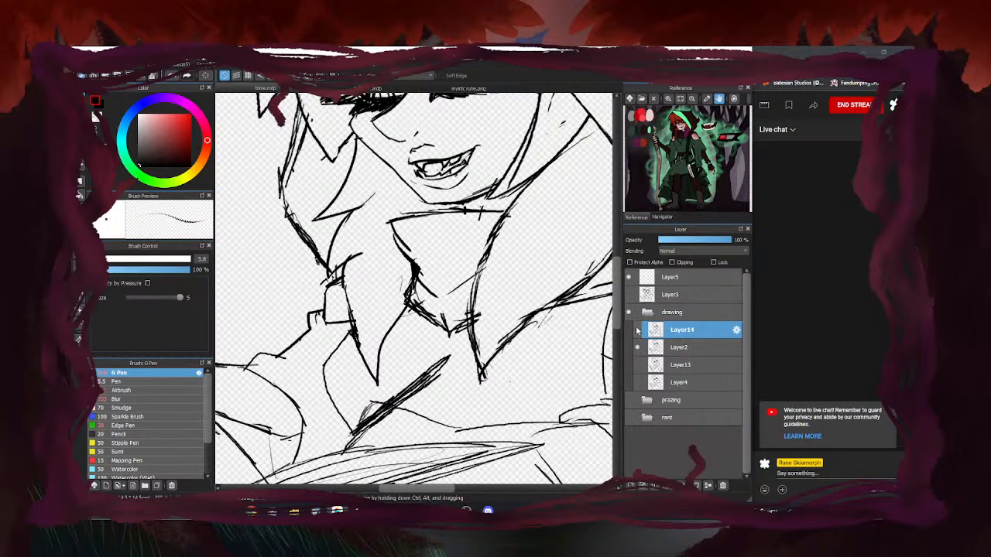
left_click(637, 330)
left_click(638, 347)
Fit the canvas to the window, compare Layer2 alone, then hide both layers
key("ctrl+0")
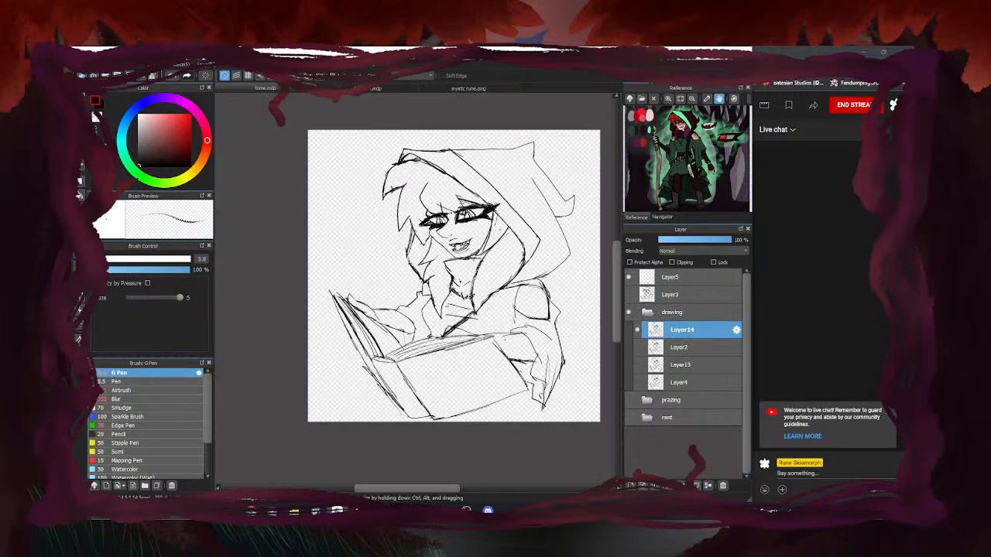
left_click(637, 347)
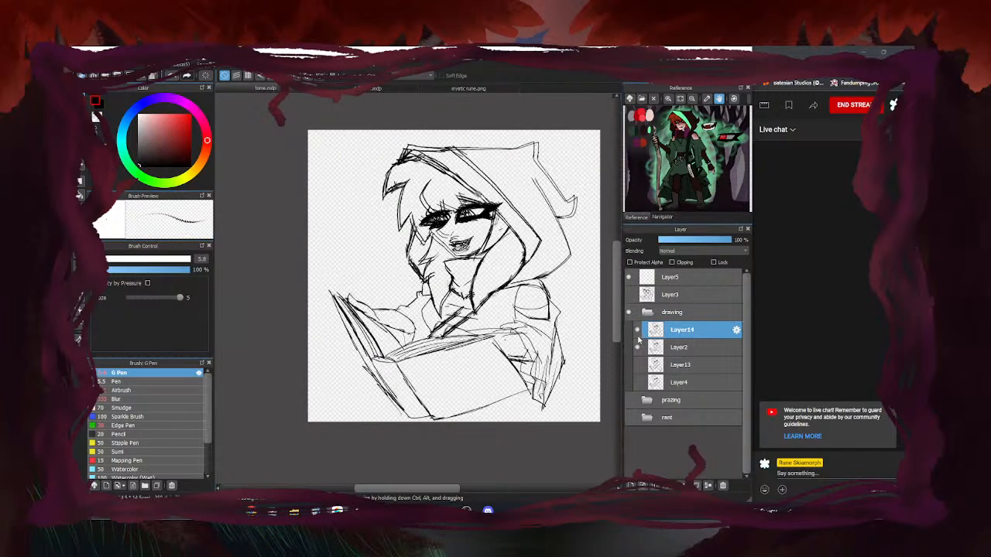
left_click(637, 330)
scroll(439, 232, "down", 2)
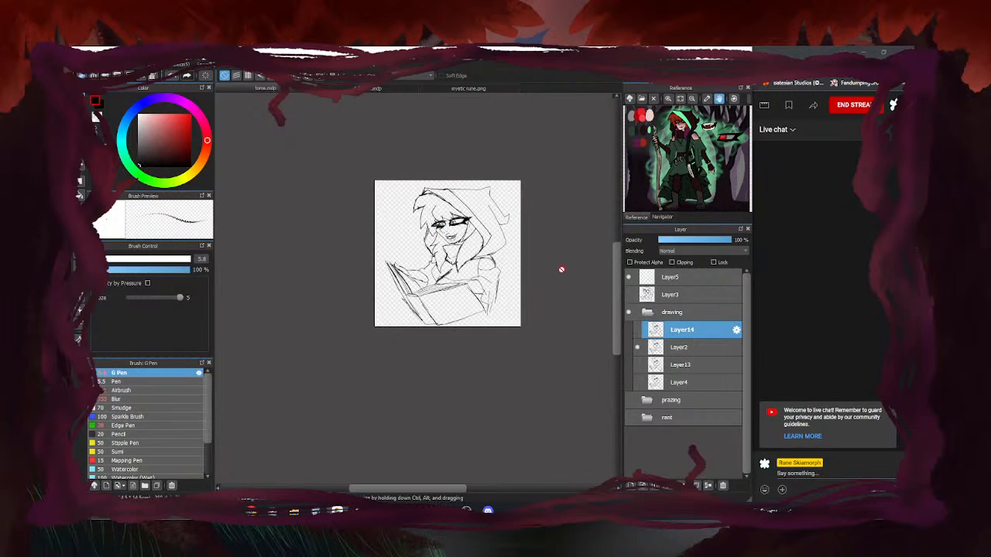
scroll(475, 254, "up", 1)
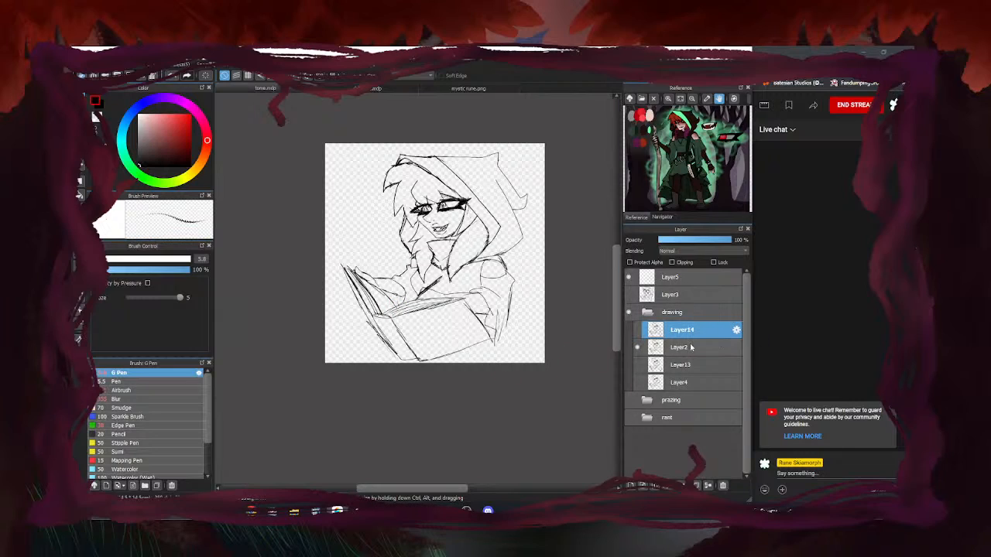
left_click(638, 348)
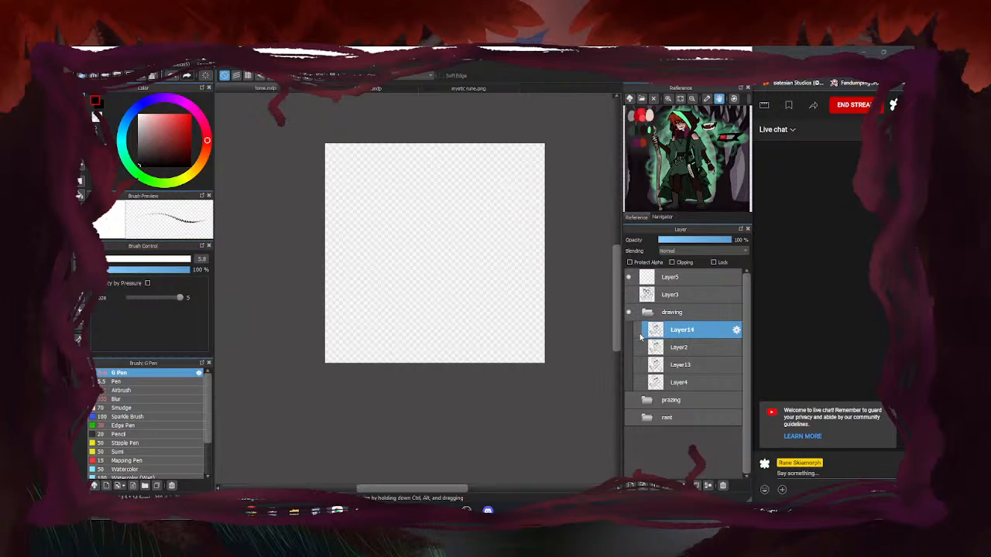
Look over the other open drawing, then return to tome.mdp
left_click(638, 330)
left_click(638, 331)
left_click(366, 89)
scroll(372, 274, "up", 2)
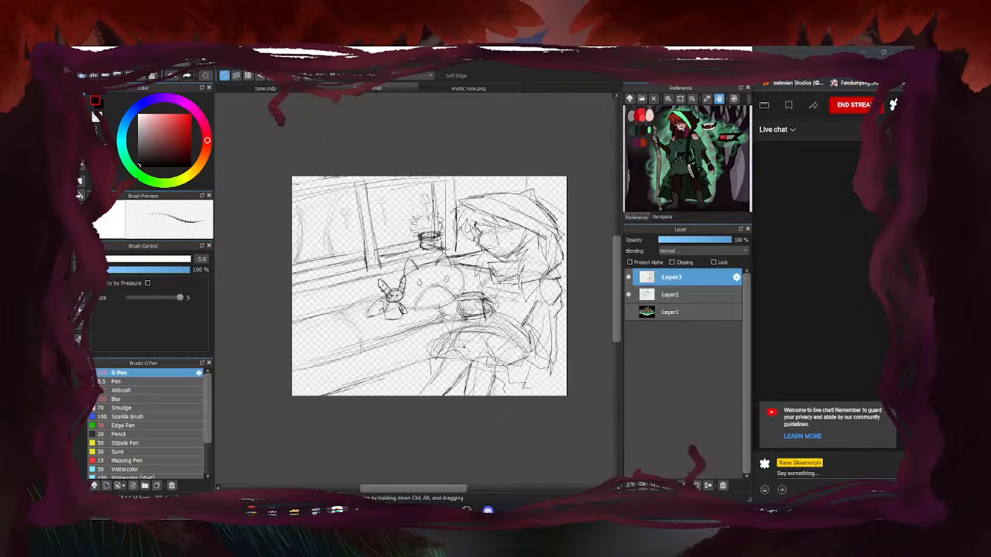
left_click(267, 91)
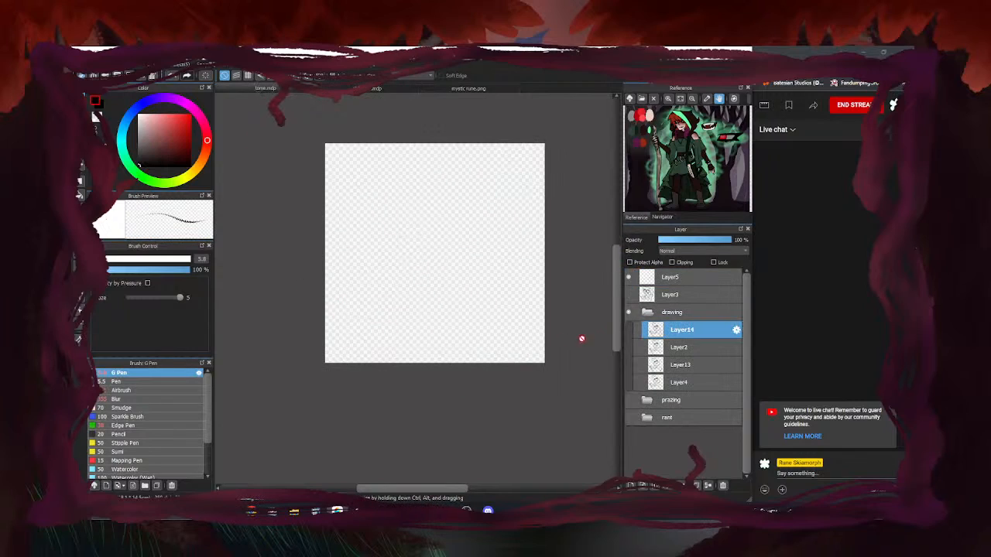
Briefly show Layer14 and Layer3, leave them hidden, and collapse the drawing folder
left_click(637, 330)
left_click(638, 331)
left_click(637, 332)
left_click(638, 333)
left_click(628, 295)
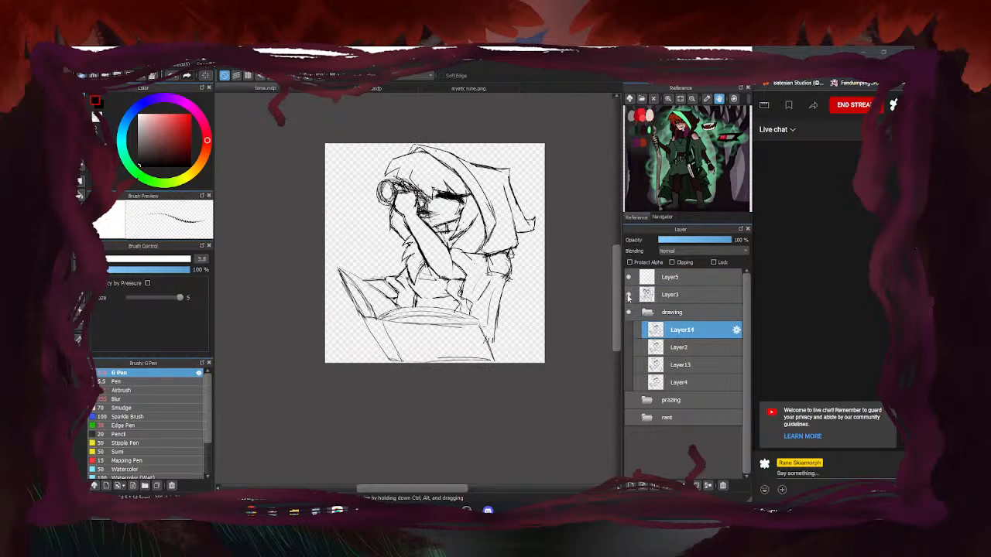
left_click(627, 296)
left_click(644, 313)
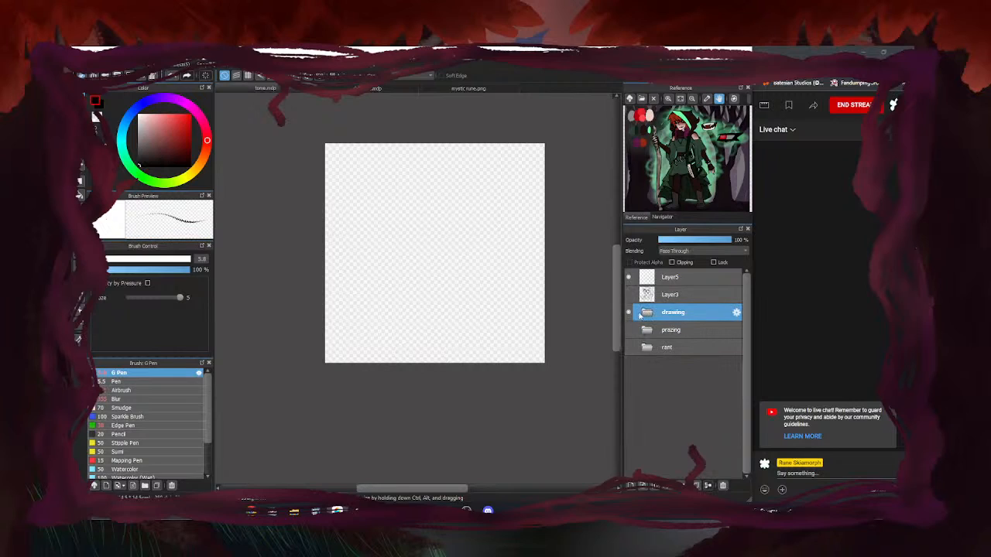
Expand the drawing folder, show Layer13, and briefly check Layer3, Layer14 and Layer2
left_click(639, 313)
left_click(639, 362)
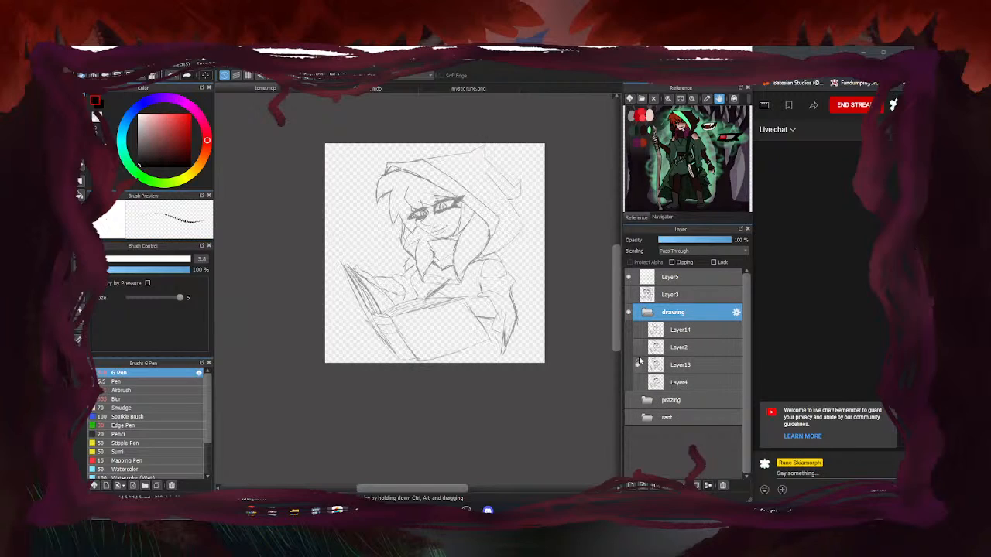
left_click(628, 295)
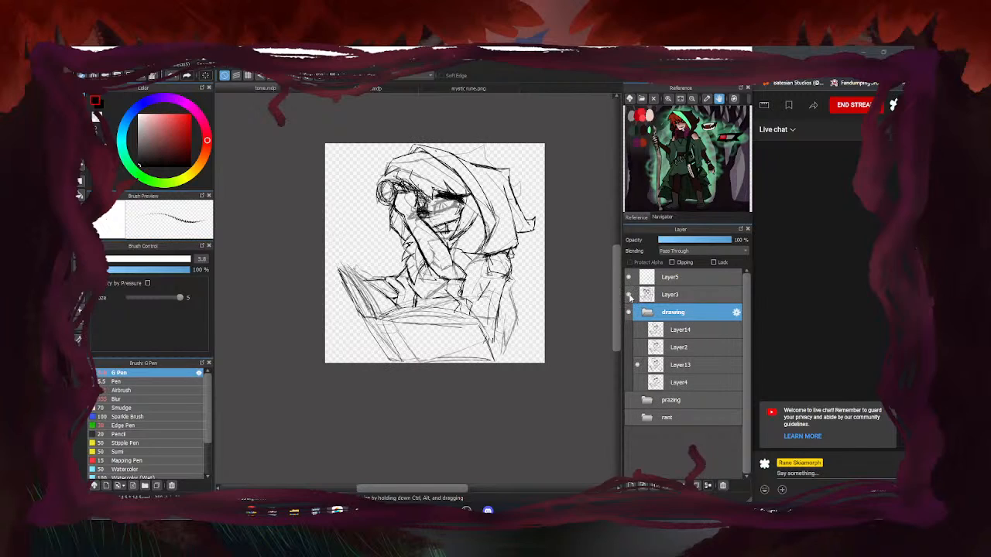
left_click(628, 295)
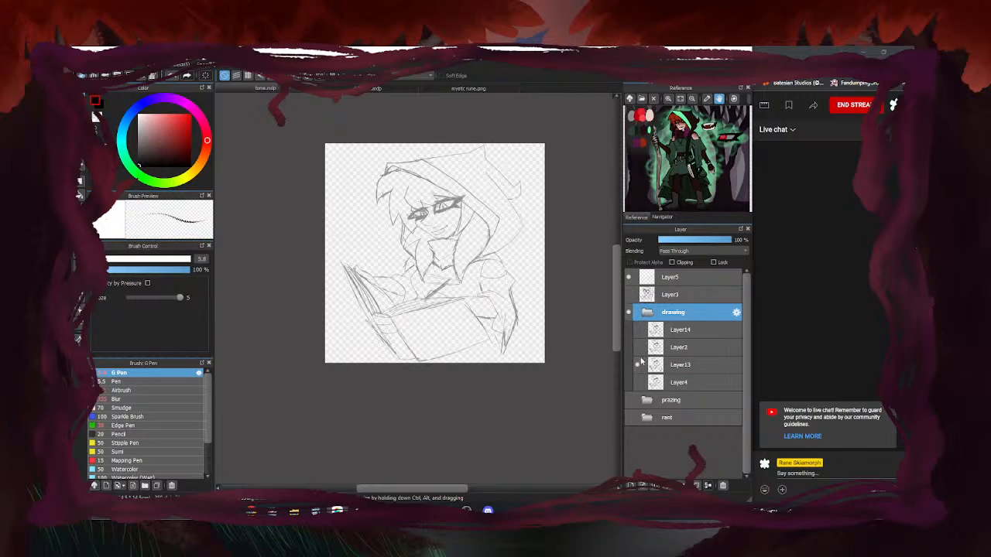
left_click(638, 330)
left_click(638, 330)
left_click(637, 346)
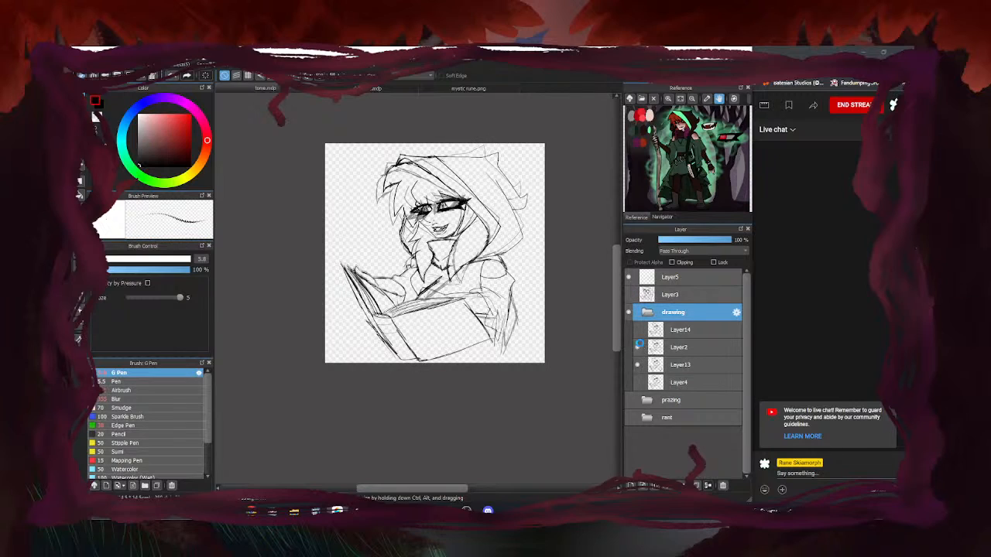
left_click(638, 347)
Raise Layer13's opacity to 100%, then briefly check Layer4 and Layer2
left_click(675, 366)
left_click_drag(702, 246, 745, 246)
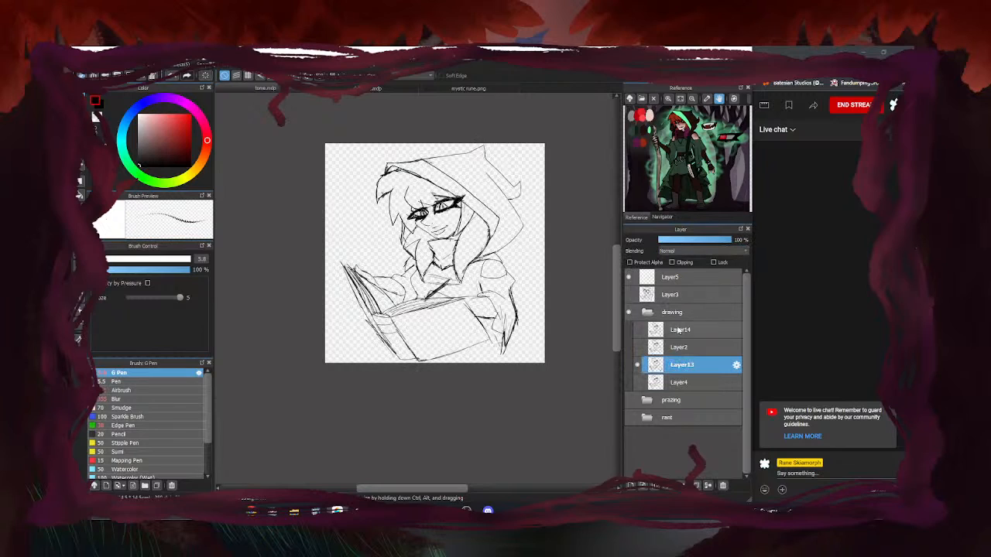
left_click(638, 383)
left_click(638, 382)
left_click(638, 347)
left_click(638, 347)
left_click(638, 346)
left_click(638, 347)
Collapse and save, hide the drawing folder, and show the rant folder's sketch
left_click(649, 314)
key("ctrl+s")
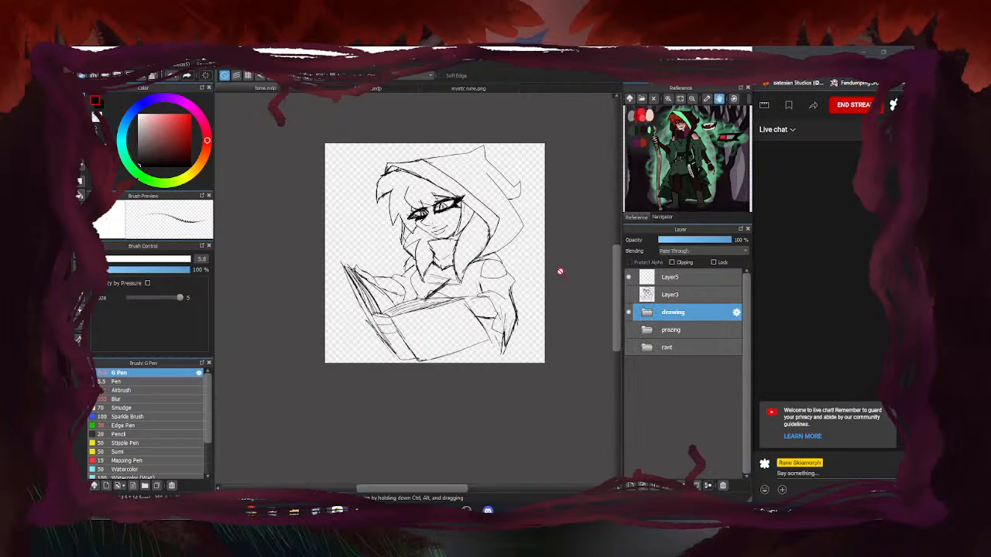
left_click(628, 312)
left_click(628, 347)
Expand the rant folder, hide Layer8, and preview Layer9 and Layer1 individually
left_click(666, 349)
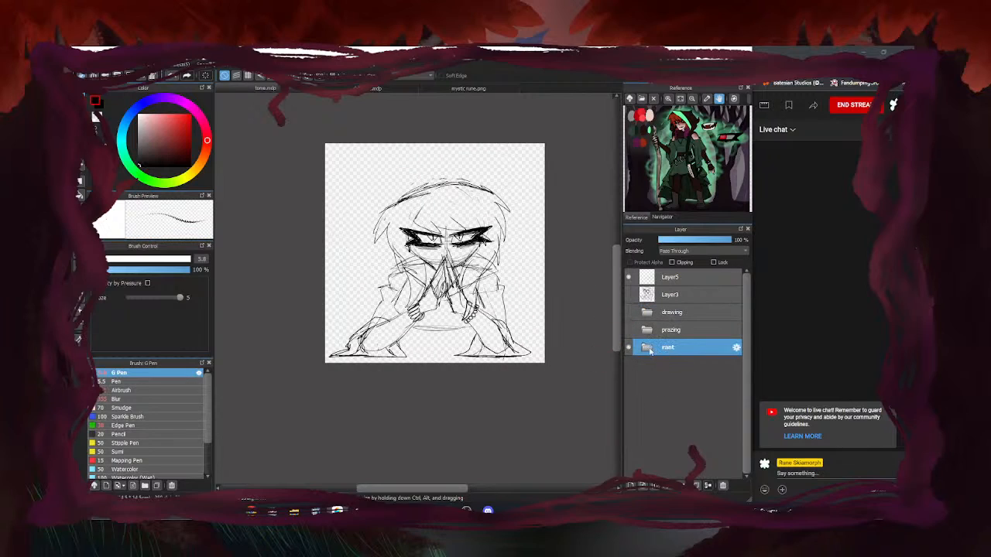
left_click(650, 350)
left_click(637, 365)
left_click(639, 383)
left_click(638, 386)
left_click(638, 400)
left_click(638, 400)
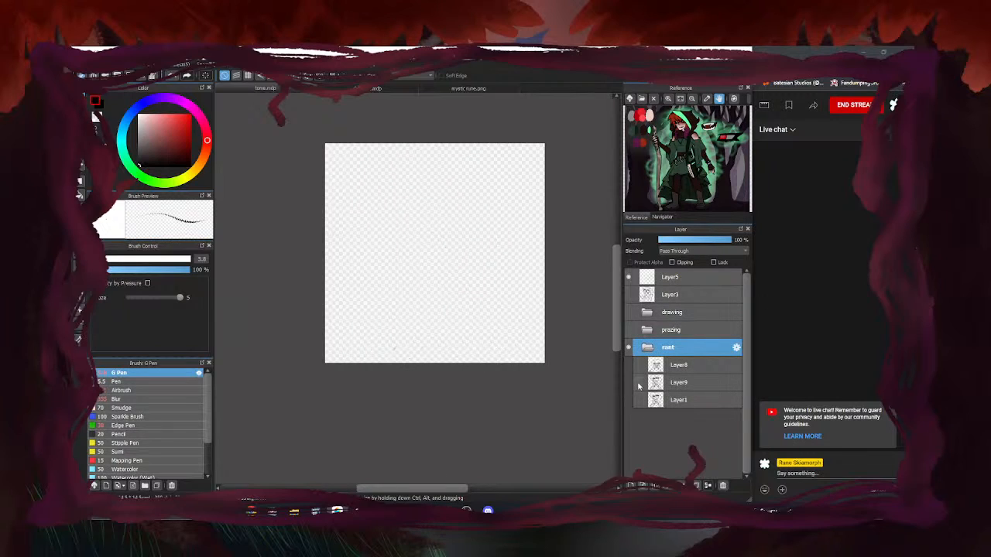
Select Layer9 and leave only its lines visible, hiding Layer1
left_click(638, 383)
left_click(638, 383)
left_click(637, 400)
left_click(638, 383)
left_click(638, 383)
left_click(688, 382)
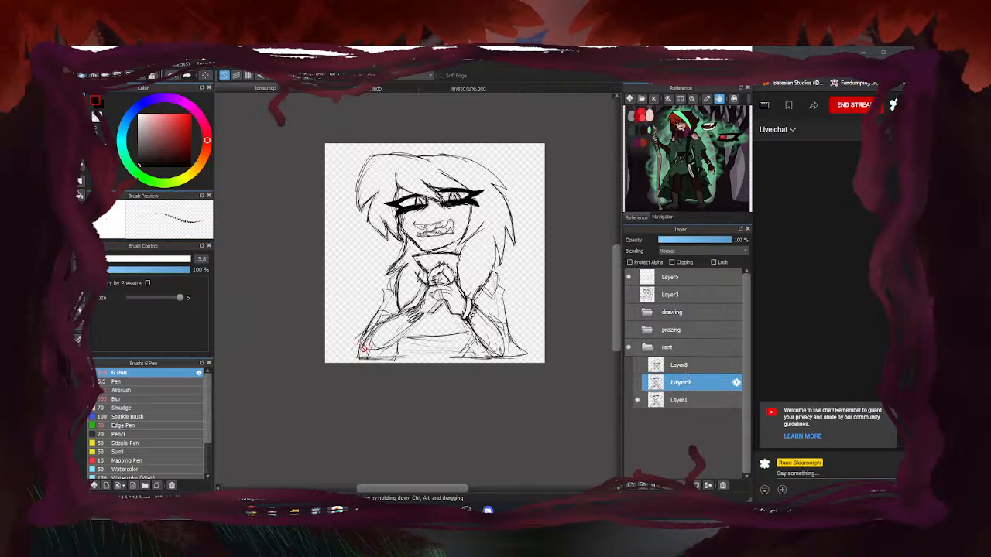
left_click(638, 383)
left_click(638, 400)
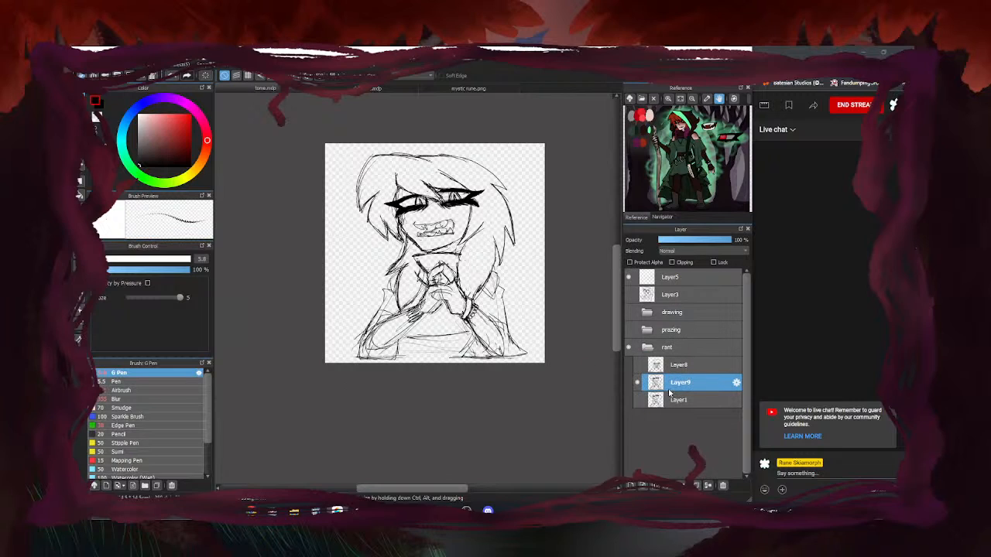
Erase the stray lines beside the clasped hands
scroll(454, 195, "up", 3)
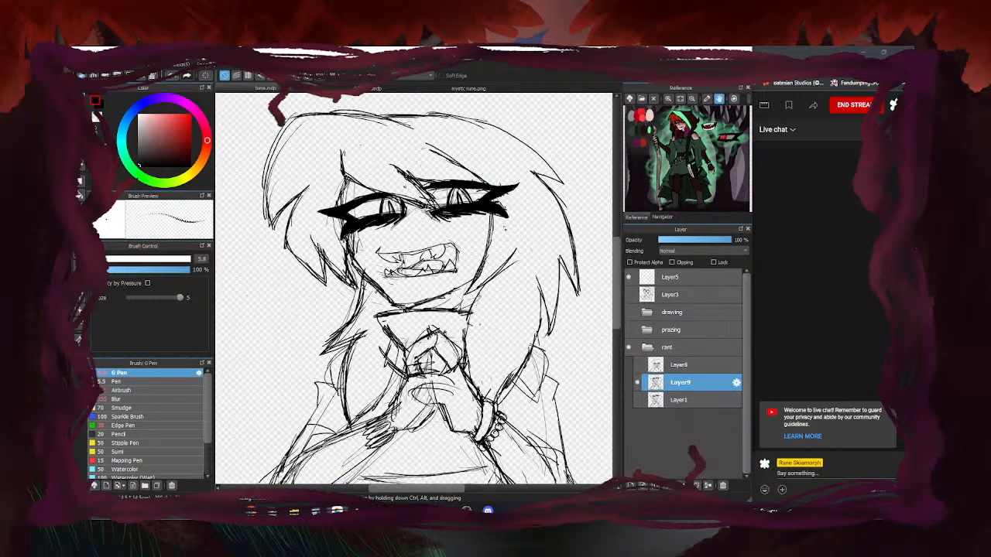
scroll(447, 181, "up", 3)
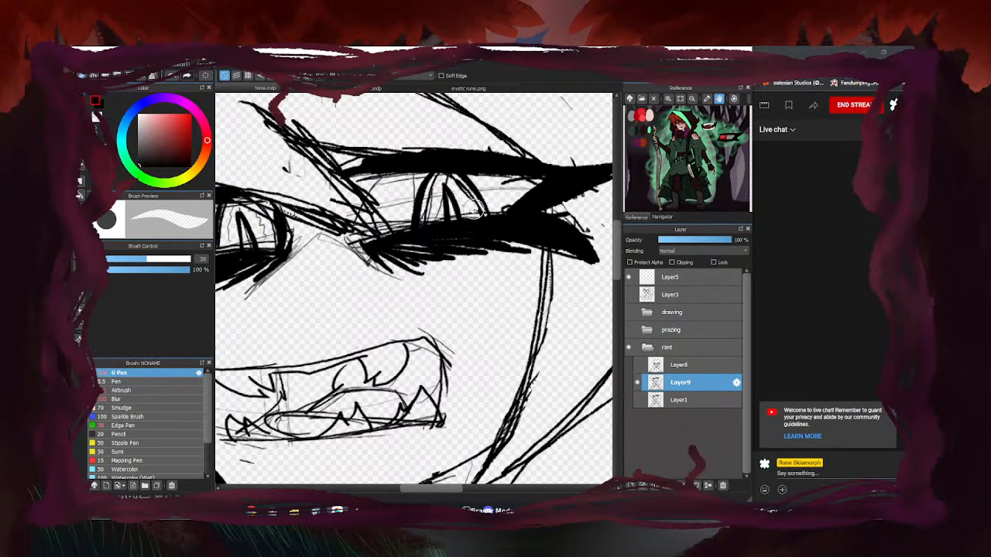
scroll(446, 180, "down", 5)
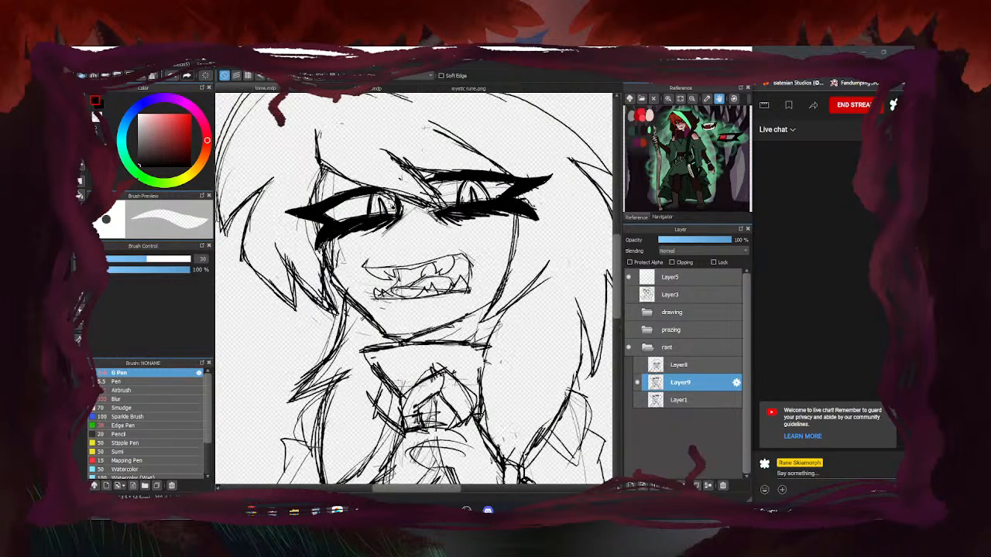
scroll(423, 280, "up", 4)
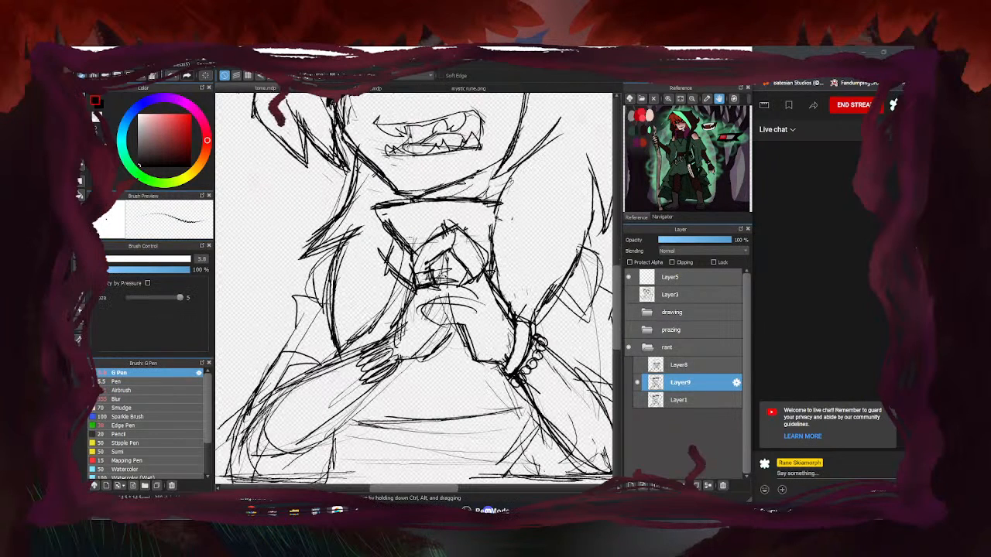
key("e")
mouse_move(443, 263)
left_mouse_down()
mouse_move(445, 274)
mouse_move(431, 239)
mouse_move(389, 272)
mouse_move(431, 236)
left_mouse_up()
scroll(357, 266, "down", 4)
scroll(442, 271, "up", 4)
key("b")
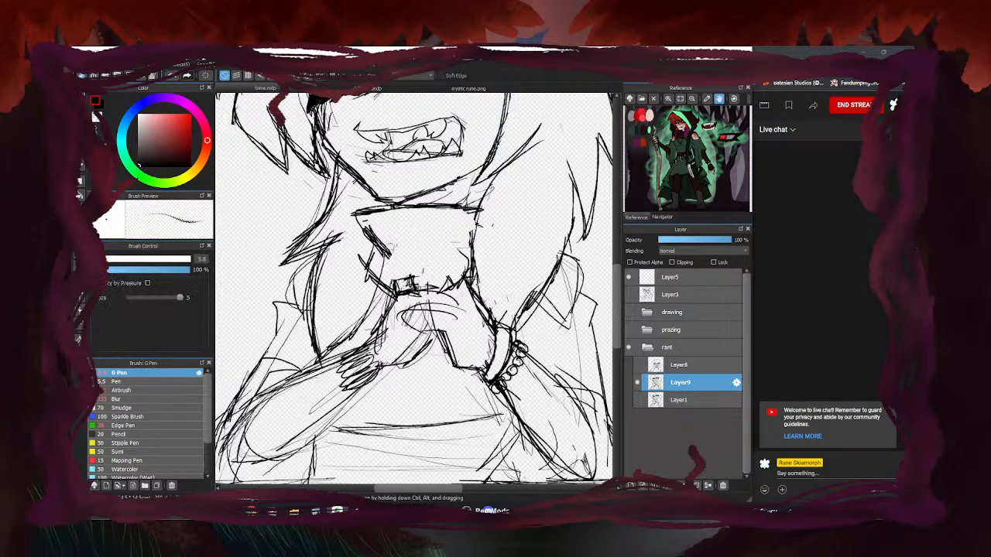
Set Layer1's opacity to 51%, leaving it hidden
left_click(638, 401)
left_click(638, 401)
left_click(705, 401)
left_click(695, 240)
left_click(638, 400)
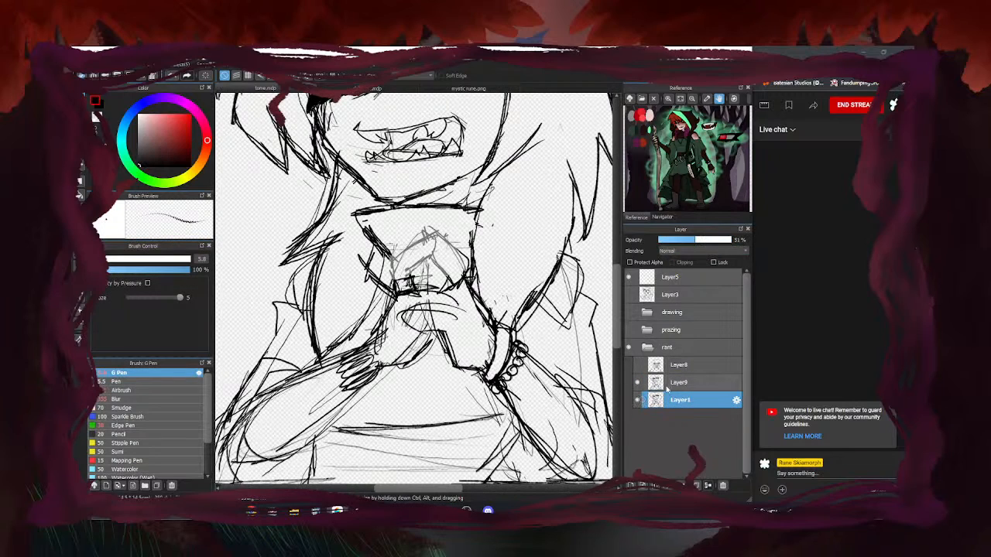
left_click(639, 401)
On Layer9, ink the cup's top rim, side lines and lower right edge
left_click(681, 383)
scroll(418, 283, "up", 4)
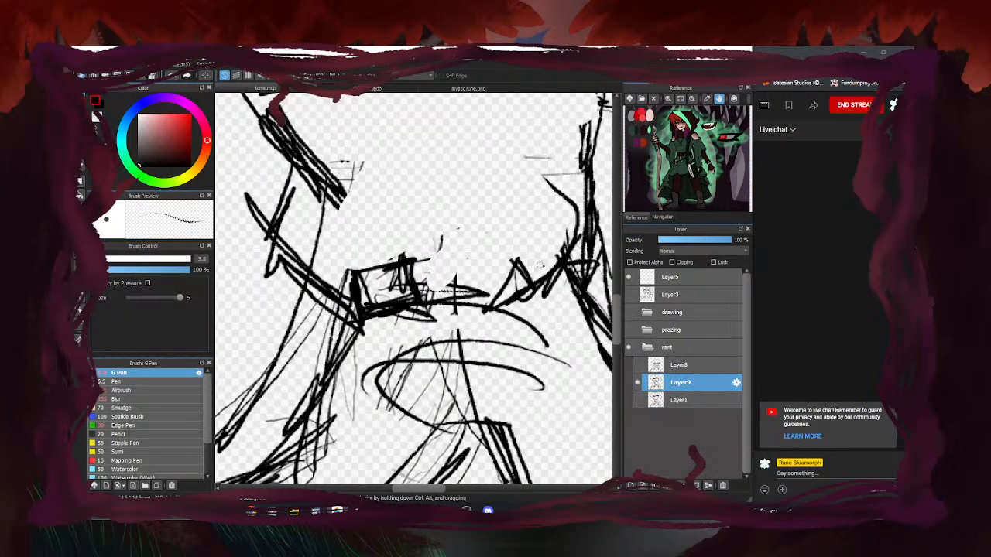
mouse_move(445, 238)
left_mouse_down()
mouse_move(560, 223)
mouse_move(527, 219)
mouse_move(586, 260)
left_mouse_up()
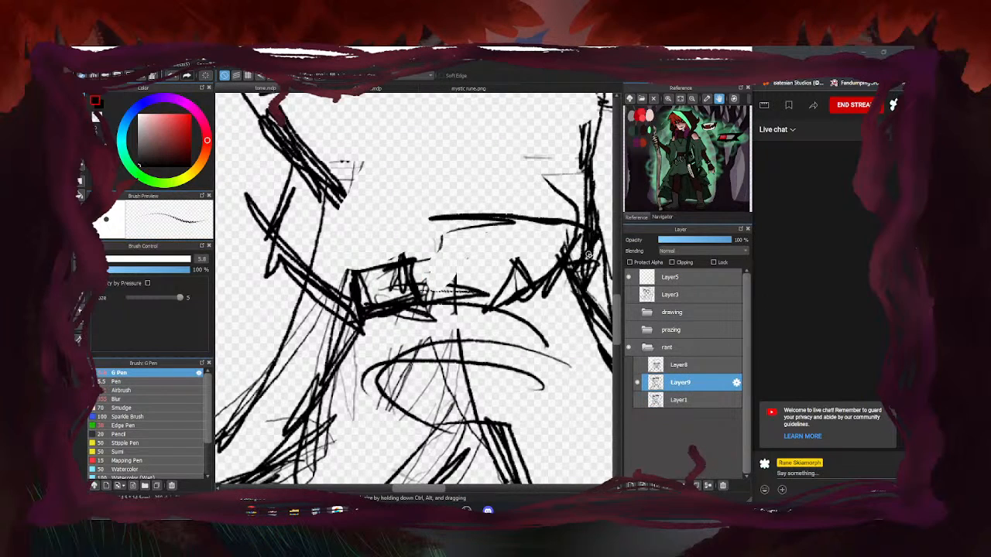
mouse_move(464, 219)
left_mouse_down()
mouse_move(500, 250)
mouse_move(365, 229)
mouse_move(331, 244)
mouse_move(351, 272)
left_mouse_up()
left_click_drag(451, 239, 387, 262)
left_click_drag(494, 248, 559, 255)
mouse_move(550, 252)
left_mouse_down()
mouse_move(493, 313)
mouse_move(537, 265)
left_mouse_up()
Add strokes to the cup's right edge and inner lower line, then show Layer1
scroll(463, 282, "down", 4)
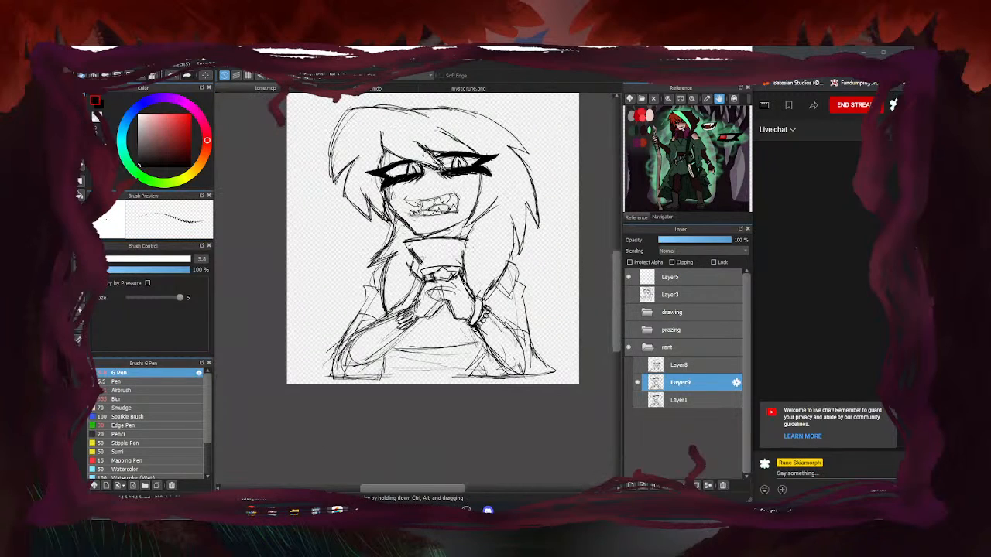
scroll(457, 280, "up", 4)
left_click_drag(485, 242, 457, 291)
left_click_drag(481, 253, 445, 294)
mouse_move(389, 220)
left_mouse_down()
mouse_move(422, 246)
mouse_move(455, 244)
mouse_move(364, 237)
mouse_move(307, 252)
left_mouse_up()
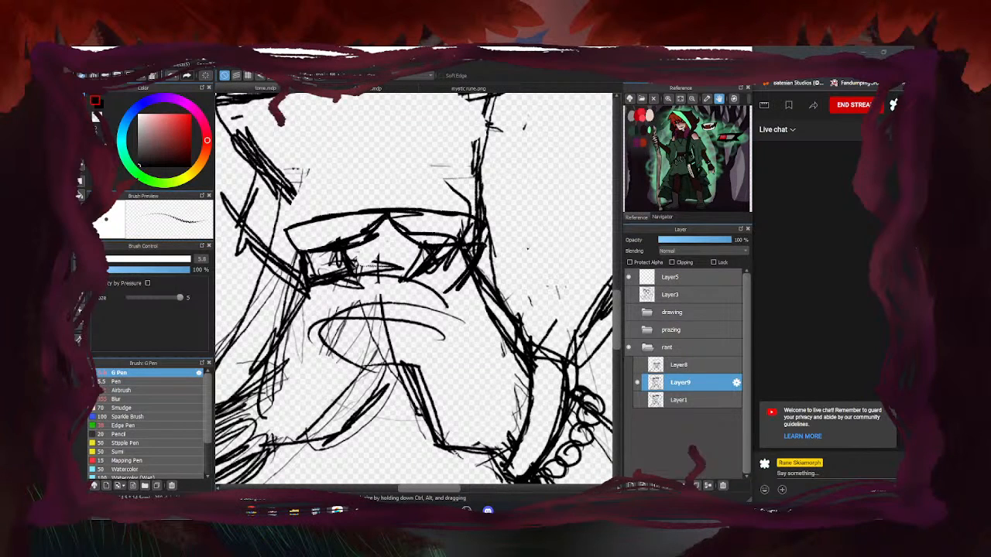
scroll(542, 255, "down", 3)
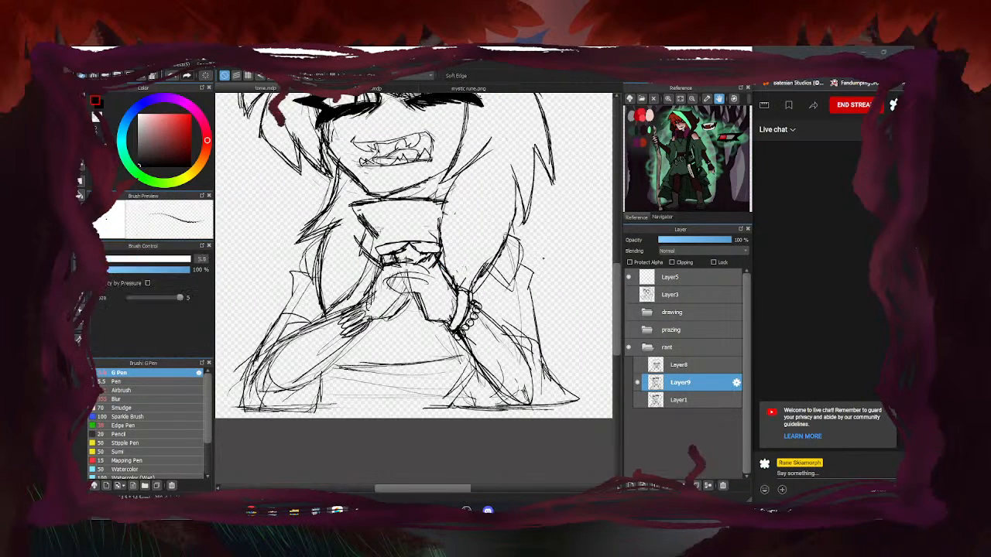
scroll(543, 259, "down", 3)
left_click(638, 399)
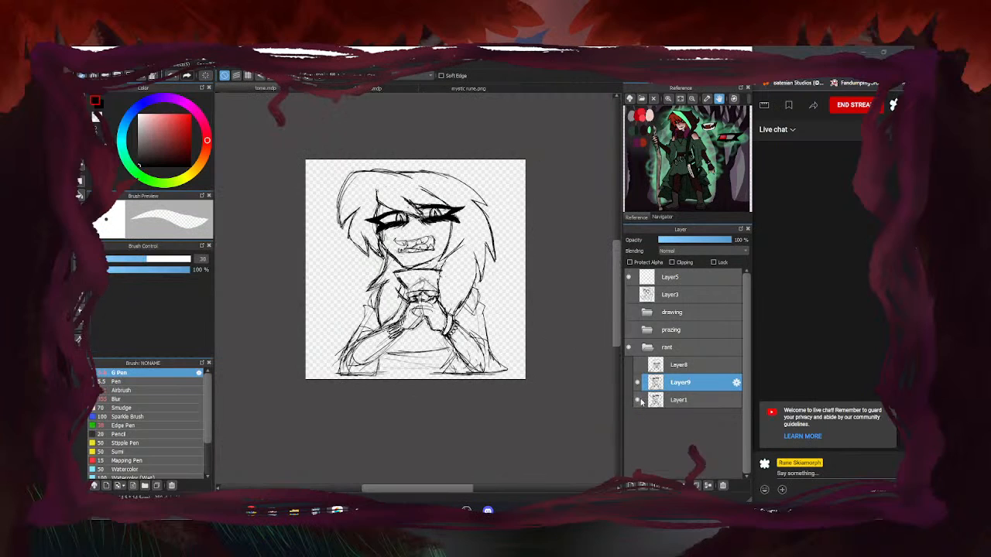
Hide the Layer1 sketch and erase the old open mouth, teeth and fang lines on Layer9
left_click(638, 399)
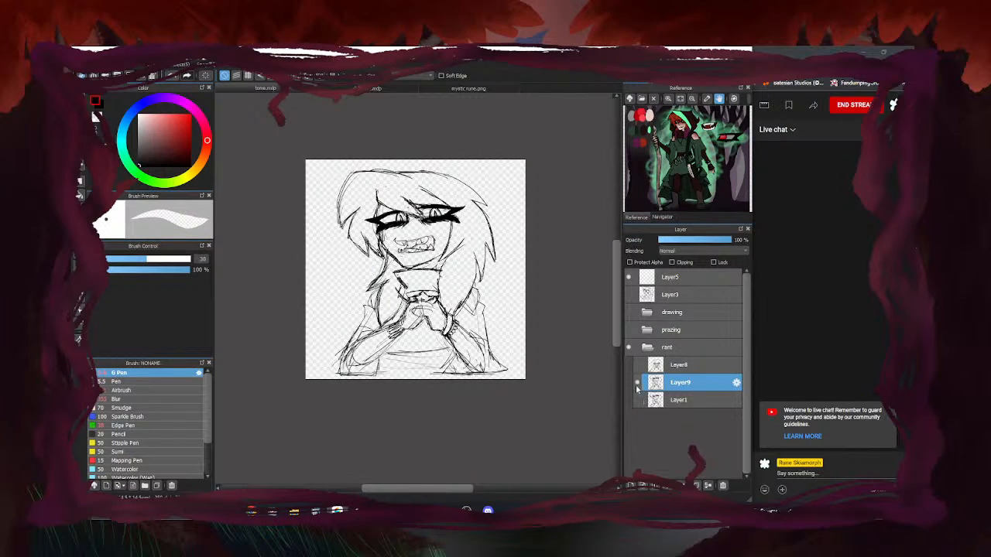
scroll(396, 256, "up", 4)
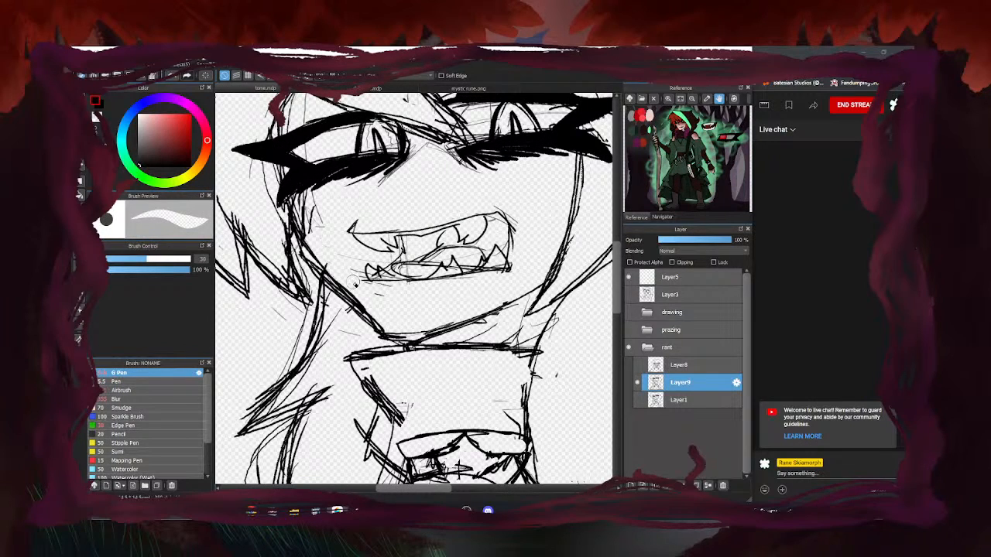
mouse_move(396, 263)
left_mouse_down()
mouse_move(449, 245)
mouse_move(437, 275)
mouse_move(477, 263)
mouse_move(476, 271)
mouse_move(467, 256)
mouse_move(477, 253)
mouse_move(361, 272)
left_mouse_up()
left_click_drag(491, 269, 498, 262)
key("b")
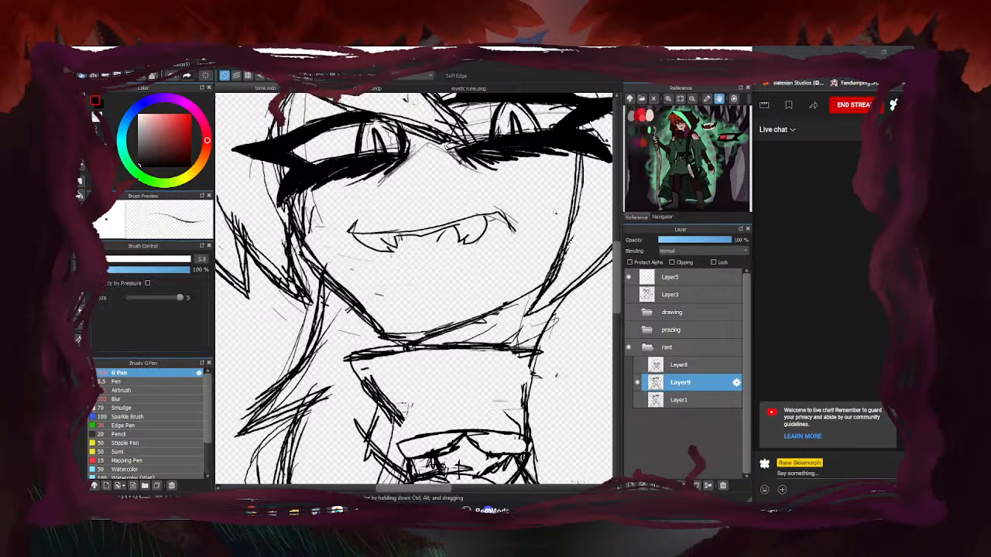
key("e")
scroll(379, 292, "down", 3)
scroll(402, 278, "up", 2)
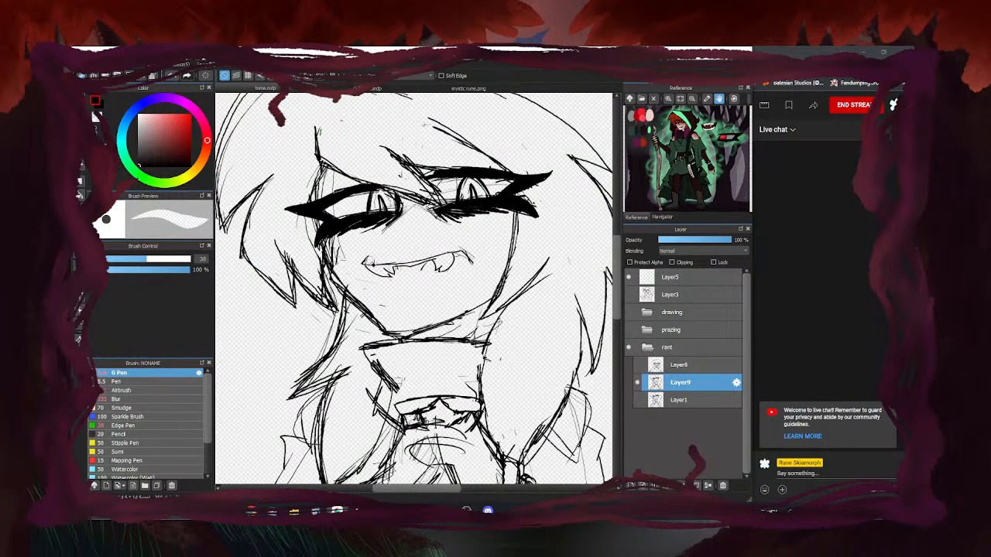
mouse_move(436, 271)
left_mouse_down()
mouse_move(369, 262)
mouse_move(388, 269)
mouse_move(371, 274)
mouse_move(442, 269)
mouse_move(466, 261)
left_mouse_up()
key("b")
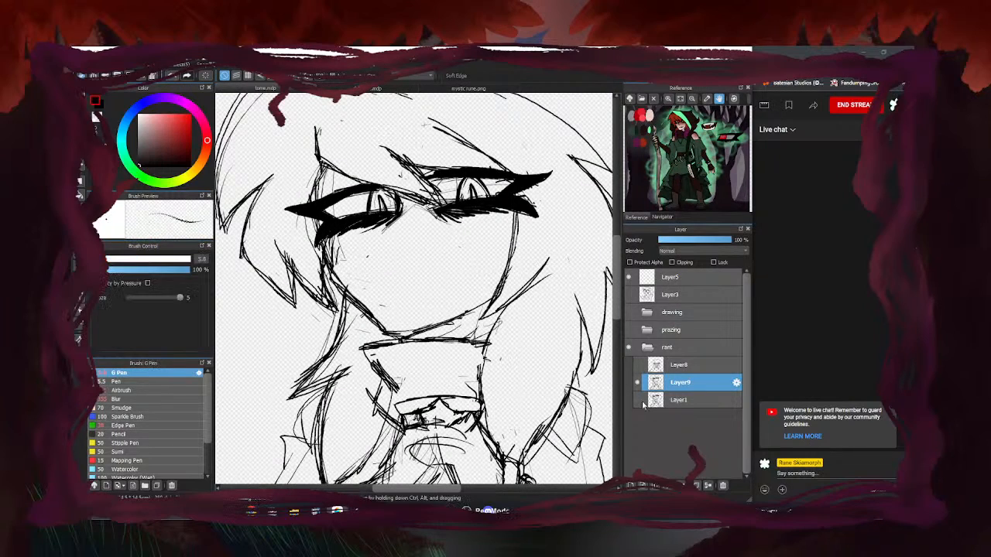
With Layer1 visible as a guide, ink the new mouth line, right corner and jagged teeth
left_click(638, 401)
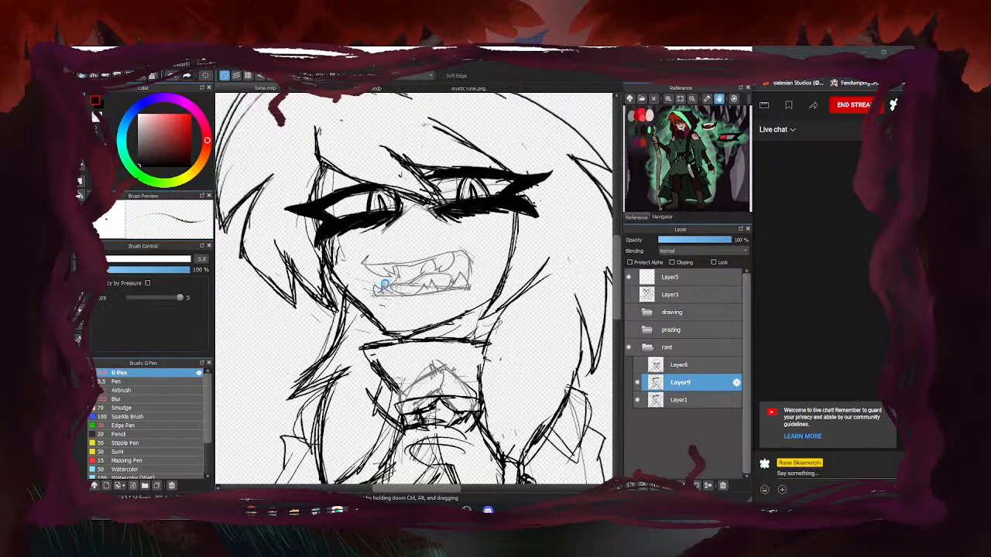
scroll(388, 282, "up", 1)
left_click_drag(364, 274, 427, 277)
mouse_move(370, 278)
left_mouse_down()
mouse_move(402, 283)
mouse_move(506, 253)
mouse_move(521, 269)
left_mouse_up()
mouse_move(445, 276)
left_mouse_down()
mouse_move(497, 252)
mouse_move(520, 291)
mouse_move(447, 288)
left_mouse_up()
scroll(502, 287, "up", 2)
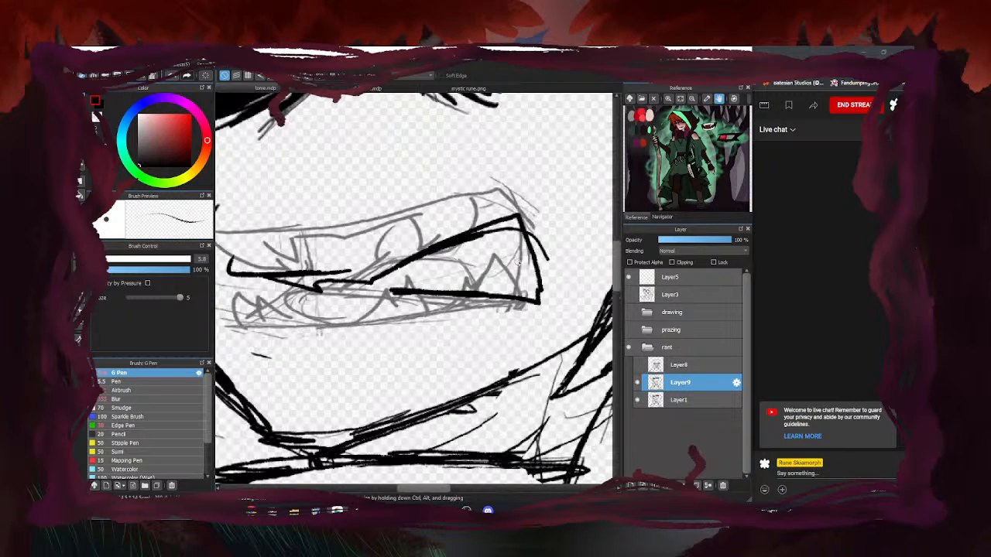
mouse_move(520, 222)
left_mouse_down()
mouse_move(512, 269)
mouse_move(526, 296)
left_mouse_up()
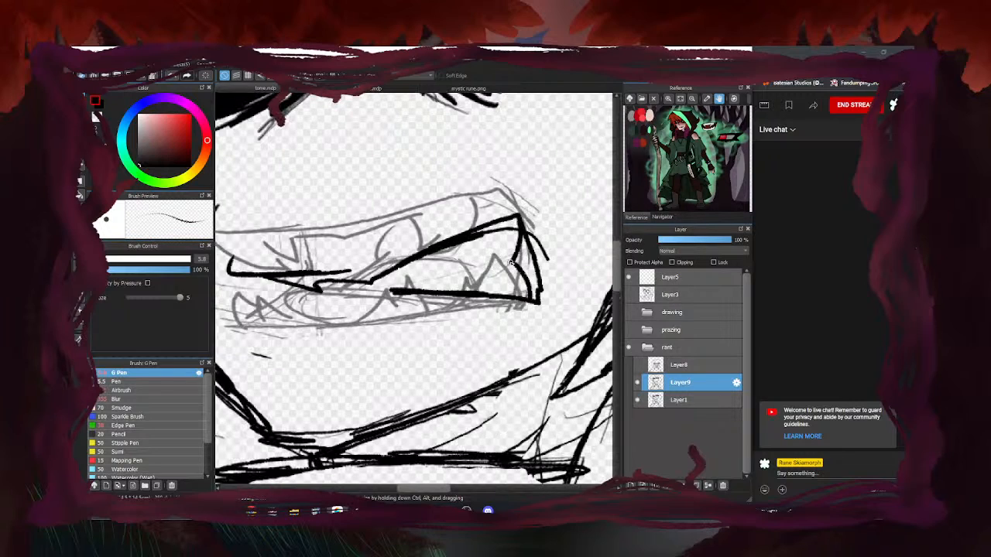
mouse_move(511, 262)
left_mouse_down()
mouse_move(485, 277)
mouse_move(477, 250)
mouse_move(481, 274)
mouse_move(470, 274)
mouse_move(473, 252)
mouse_move(441, 275)
mouse_move(429, 257)
mouse_move(418, 273)
mouse_move(468, 269)
mouse_move(401, 278)
mouse_move(498, 245)
mouse_move(427, 240)
mouse_move(410, 264)
left_mouse_up()
scroll(511, 257, "down", 2)
key("e")
key("b")
scroll(524, 248, "down", 3)
Toggle Layer1 and Layer9 visibility repeatedly to compare the inks with the sketch, leaving Layer1 hidden
scroll(541, 267, "down", 2)
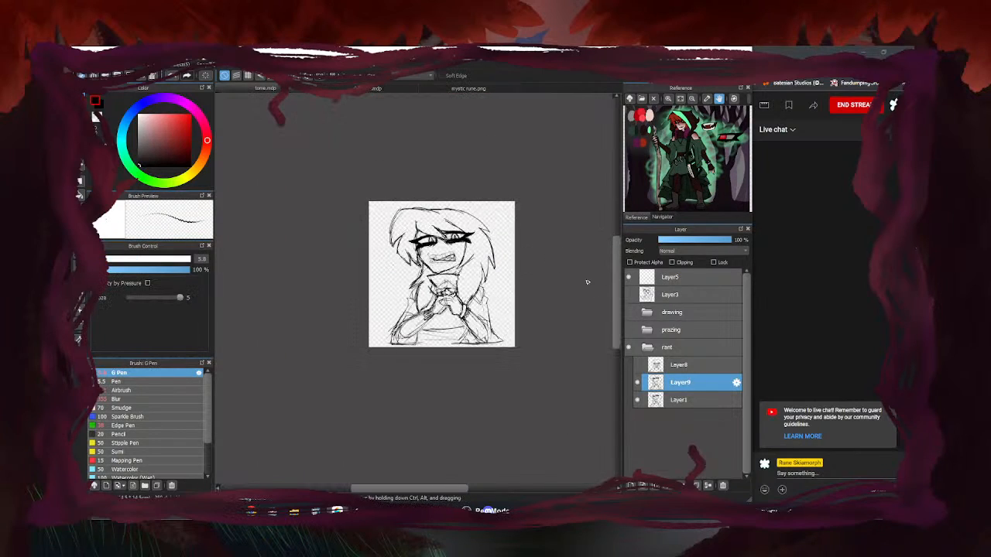
left_click(638, 399)
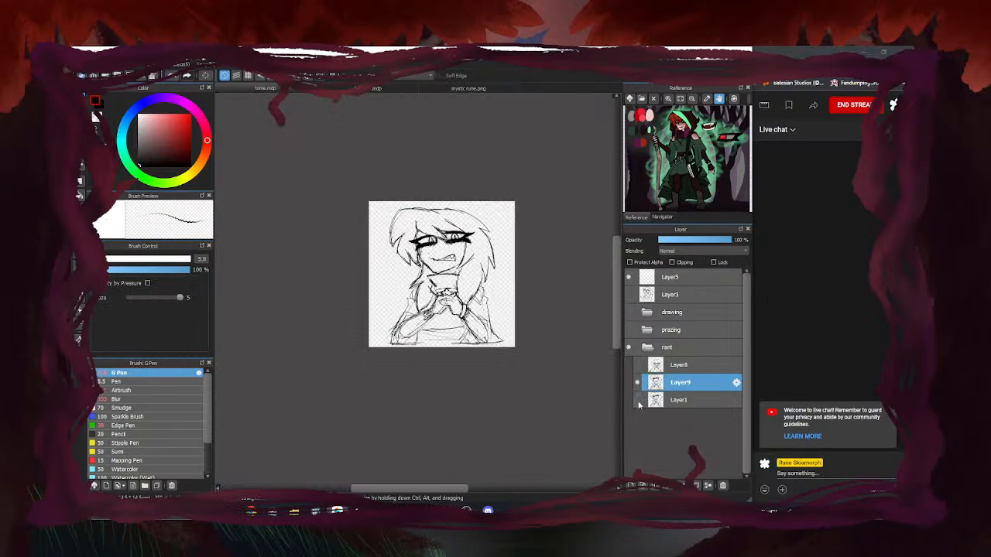
left_click(638, 400)
left_click(637, 382)
left_click(638, 382)
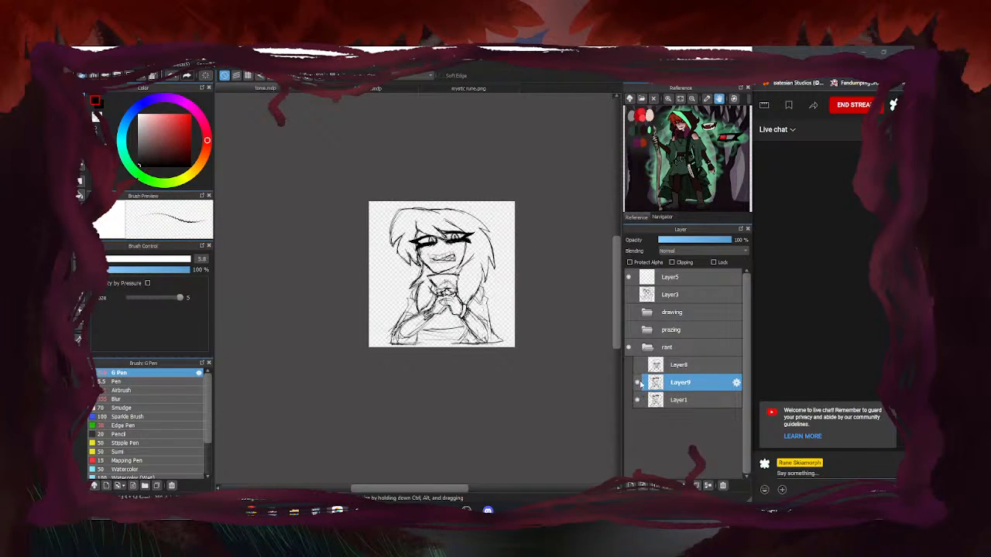
scroll(444, 276, "up", 2)
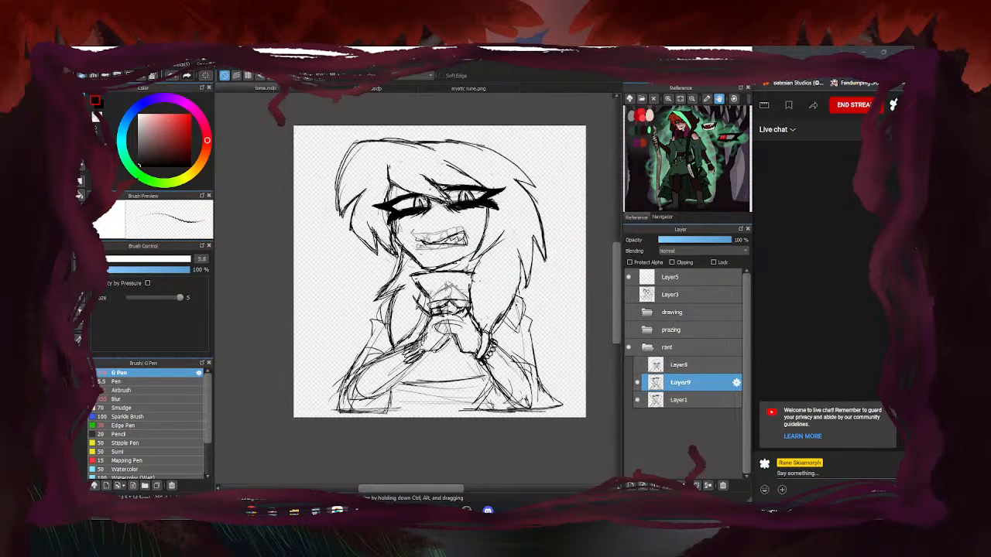
left_click(638, 400)
left_click(638, 400)
left_click(638, 401)
left_click(637, 402)
left_click(638, 401)
left_click(638, 401)
left_click(638, 402)
left_click(638, 401)
left_click(638, 401)
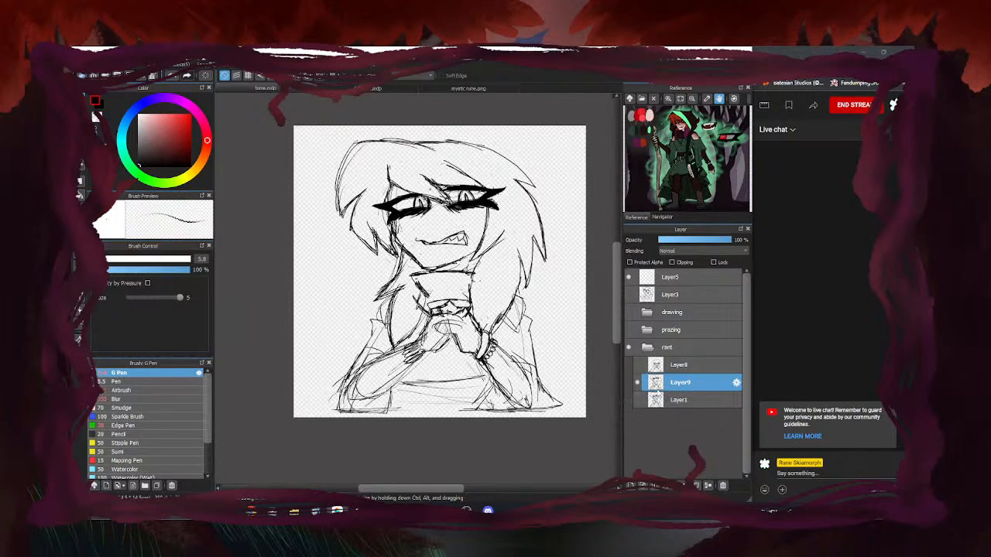
Erase part of the lower mouth line, then return to the inking pen
key("e")
scroll(422, 248, "up", 3)
mouse_move(496, 241)
left_mouse_down()
mouse_move(427, 241)
mouse_move(477, 239)
mouse_move(456, 241)
left_mouse_up()
key("b")
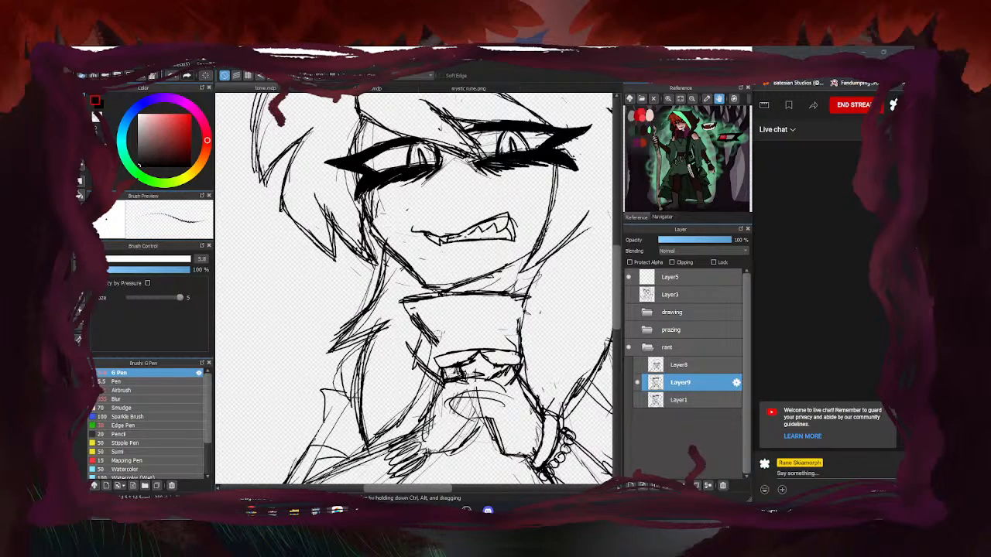
scroll(449, 271, "down", 2)
Erase the right eye's pupil lines
scroll(500, 220, "up", 1)
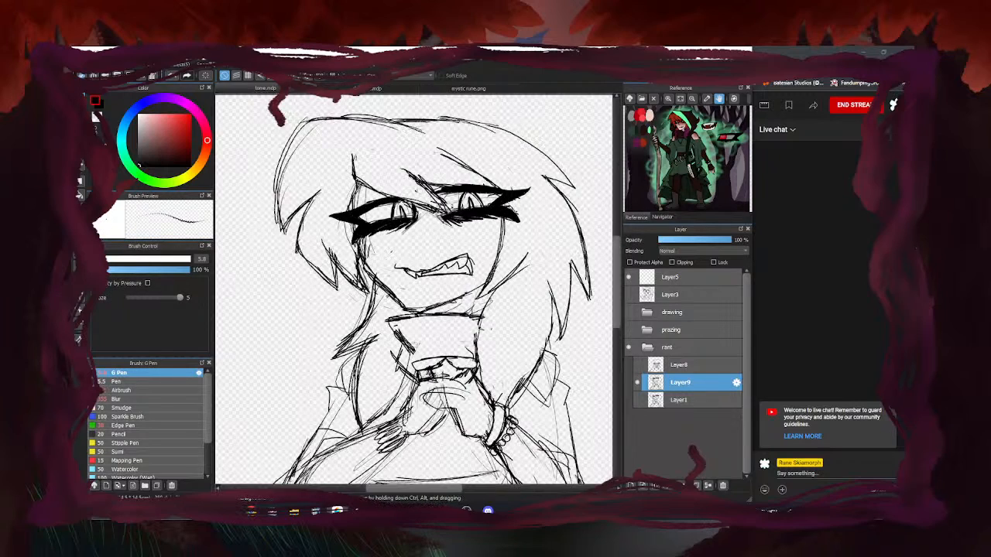
key("e")
scroll(472, 207, "up", 2)
left_click_drag(473, 205, 467, 183)
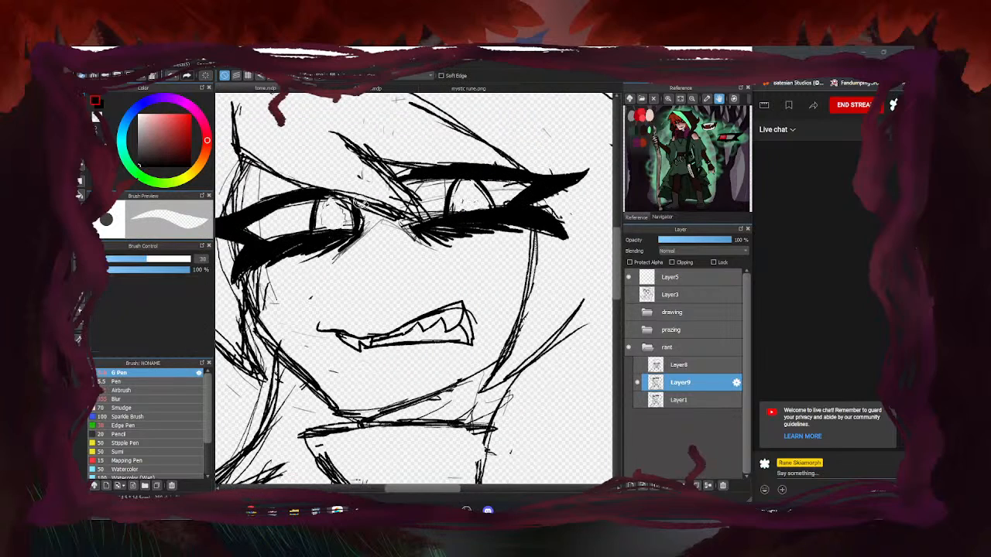
key("p")
Show the Layer1 sketch and redraw both eyes' pupils in black
scroll(457, 203, "up", 2)
left_click(638, 399)
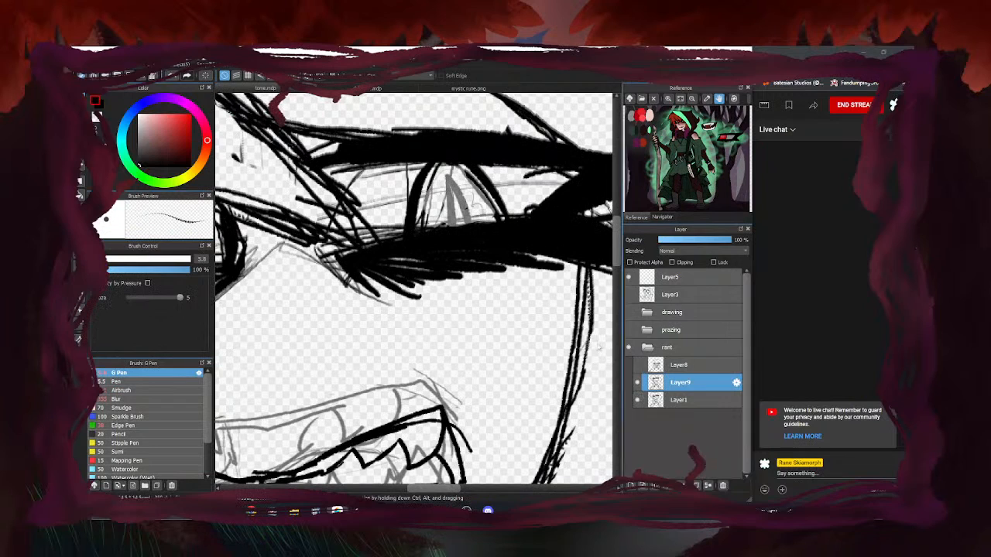
mouse_move(446, 168)
left_mouse_down()
mouse_move(459, 223)
mouse_move(449, 180)
mouse_move(464, 227)
left_mouse_up()
scroll(515, 199, "down", 1)
scroll(514, 199, "down", 2)
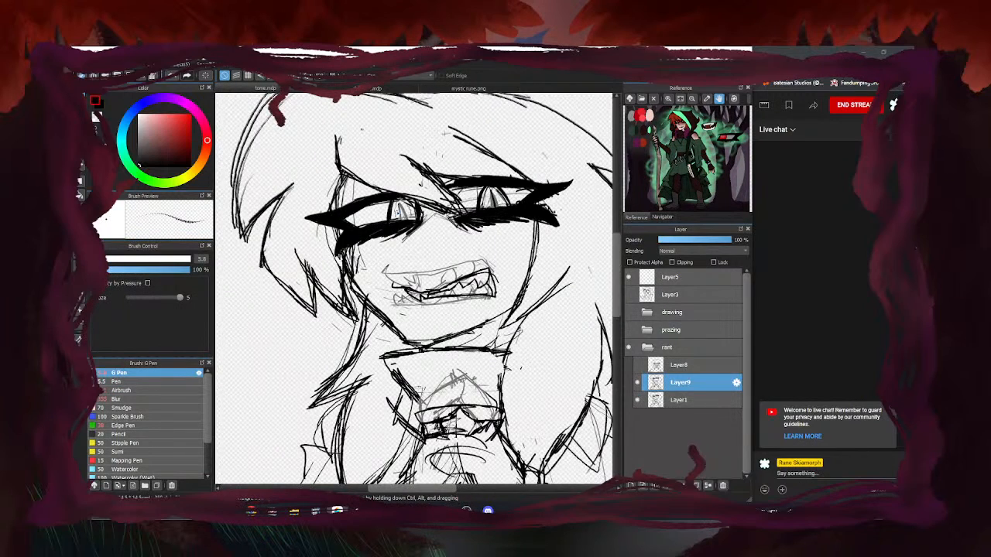
scroll(378, 214, "up", 3)
left_click_drag(405, 187, 423, 239)
Hide the Layer1 sketch and add another black stroke to the eye
scroll(424, 238, "down", 5)
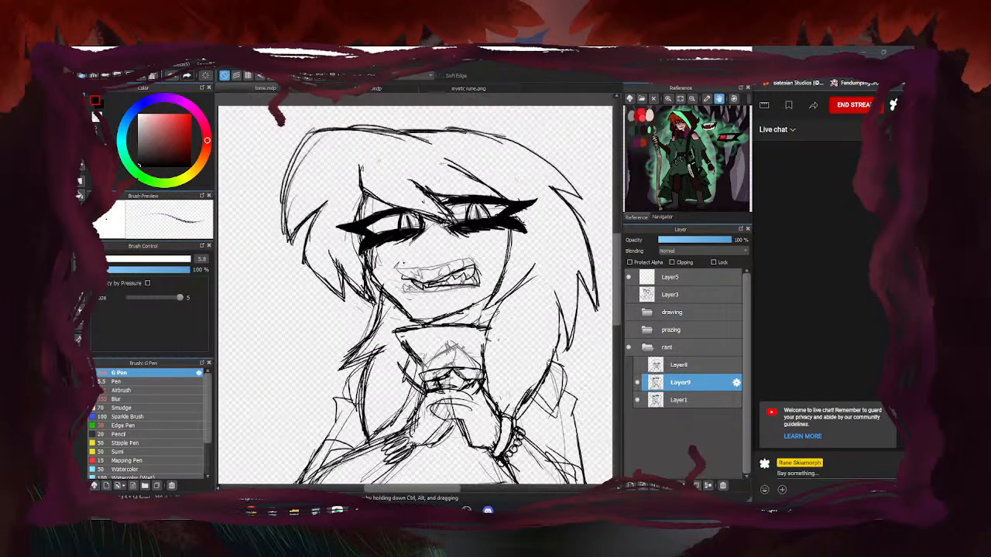
left_click(637, 399)
scroll(482, 206, "up", 5)
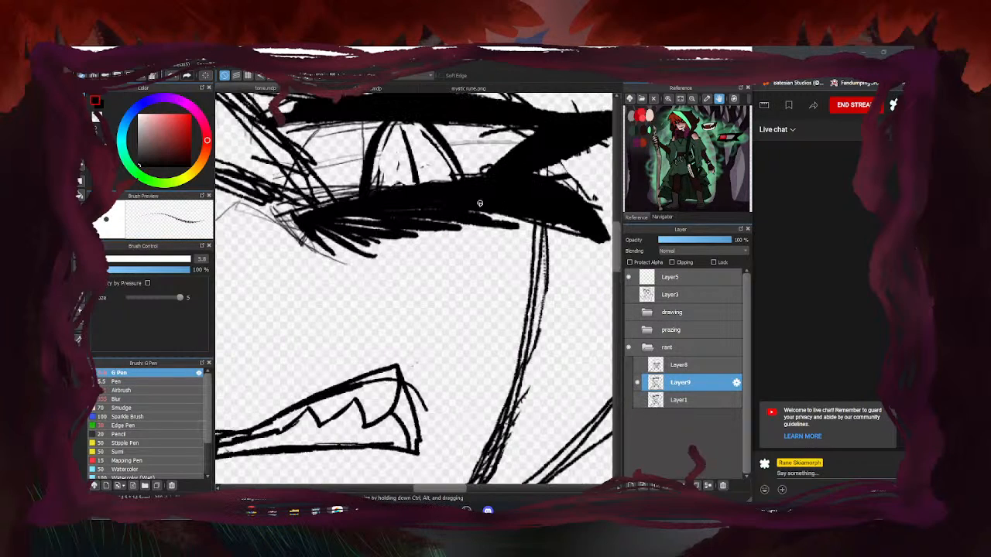
left_click_drag(401, 133, 418, 184)
scroll(418, 186, "down", 7)
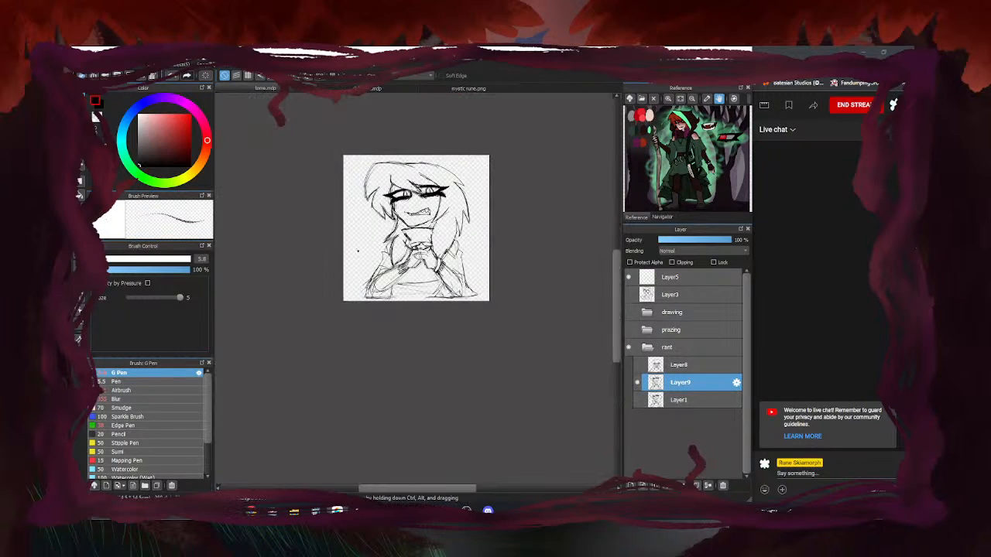
scroll(418, 186, "up", 2)
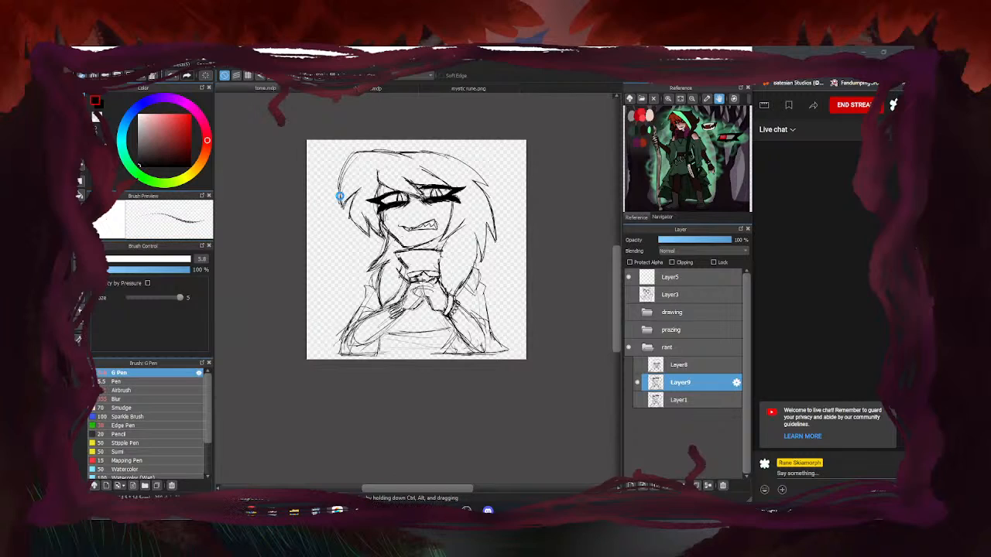
left_click(385, 89)
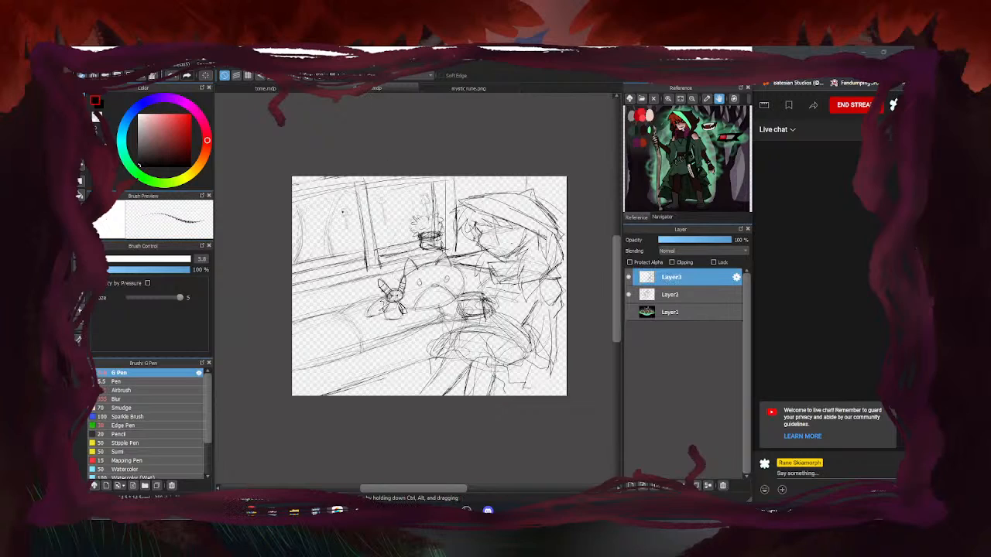
left_click(290, 89)
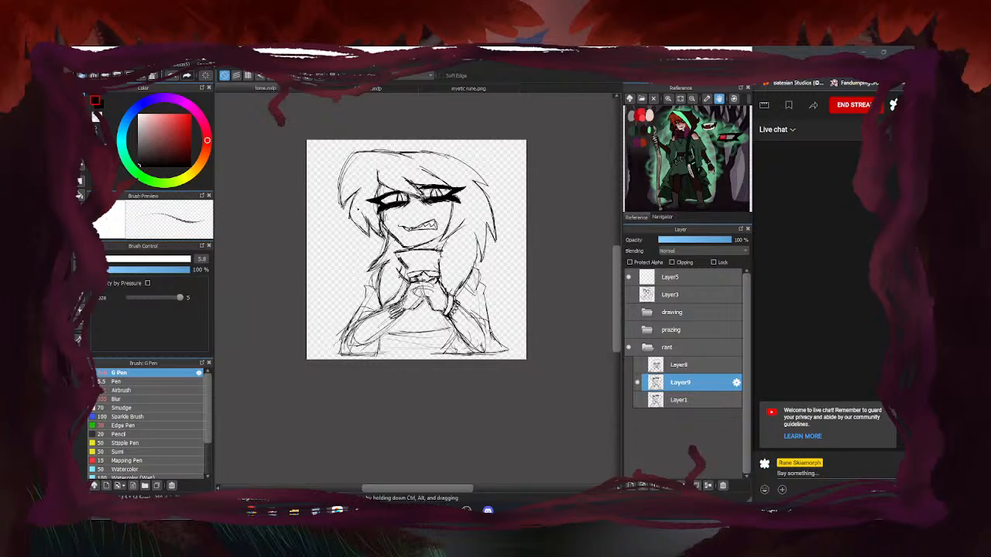
Erase the stray sketch lines beside the collar, then return to the thin pen
scroll(355, 156, "up", 3)
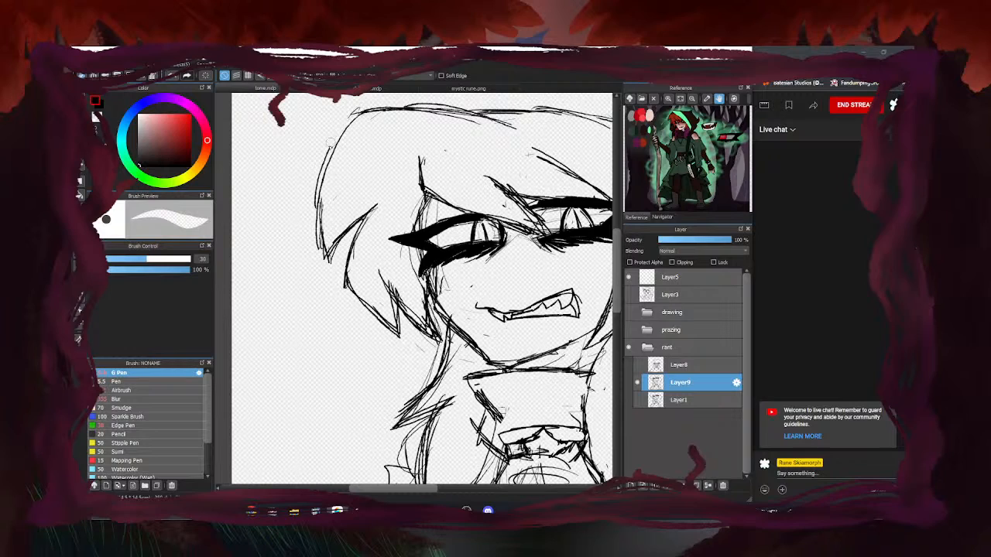
key("b")
scroll(318, 178, "down", 5)
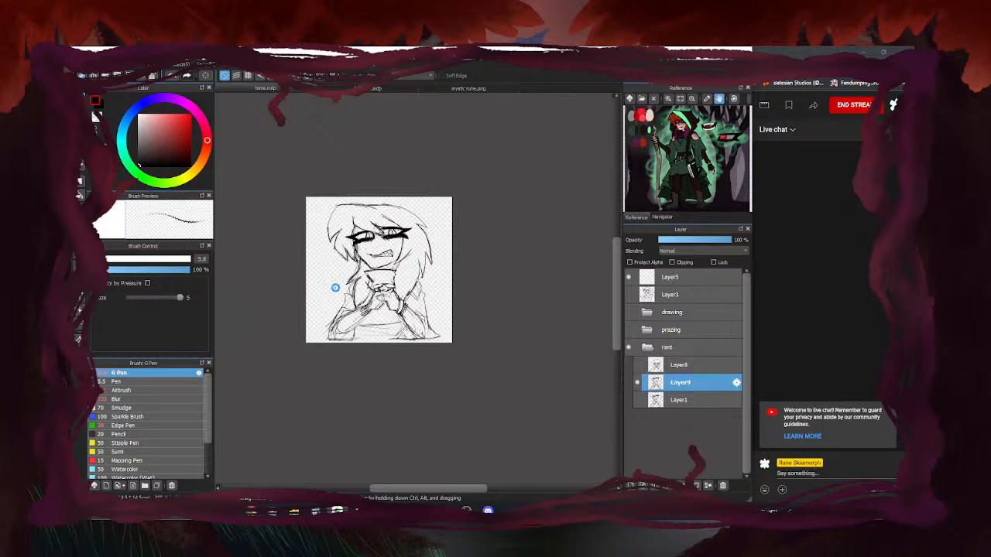
scroll(335, 287, "up", 3)
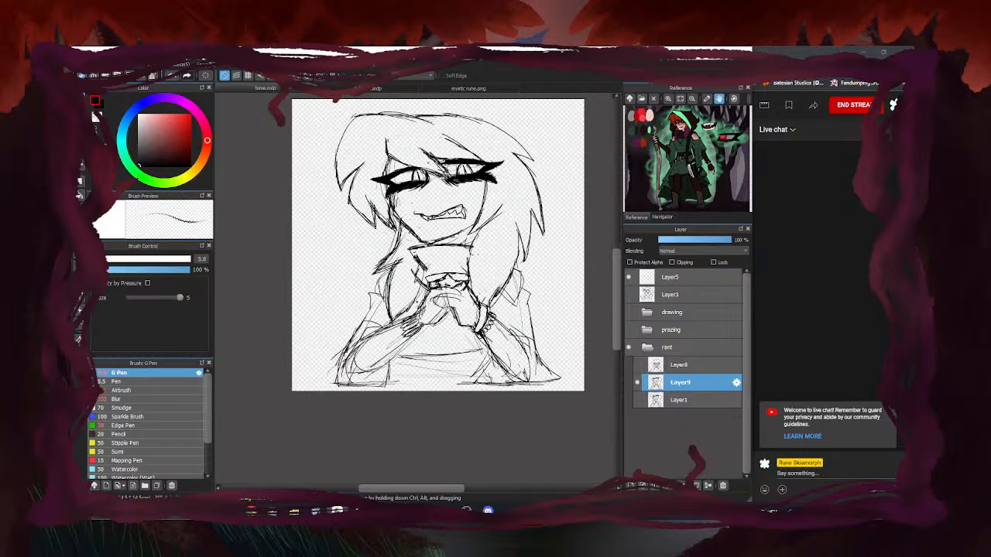
key("e")
left_click_drag(418, 278, 417, 280)
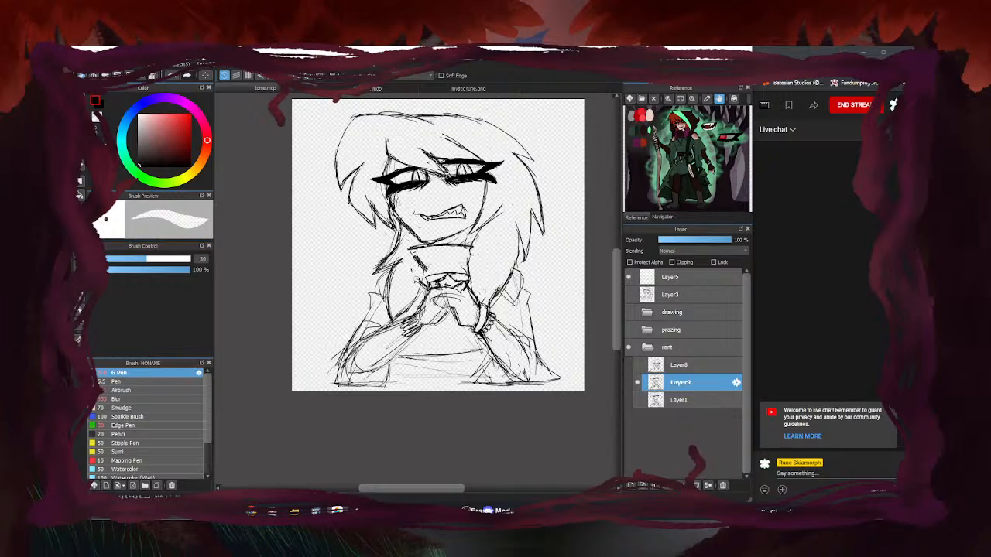
key("e")
Briefly toggle Layer1's lines and the Layer9 girl sketch on and off to compare
left_click(637, 401)
left_click(637, 400)
left_click(637, 382)
left_click(637, 382)
Hide the girl sketch, show the Layer8 hooded-figure sketch and select Layer8
left_click(637, 383)
left_click(637, 365)
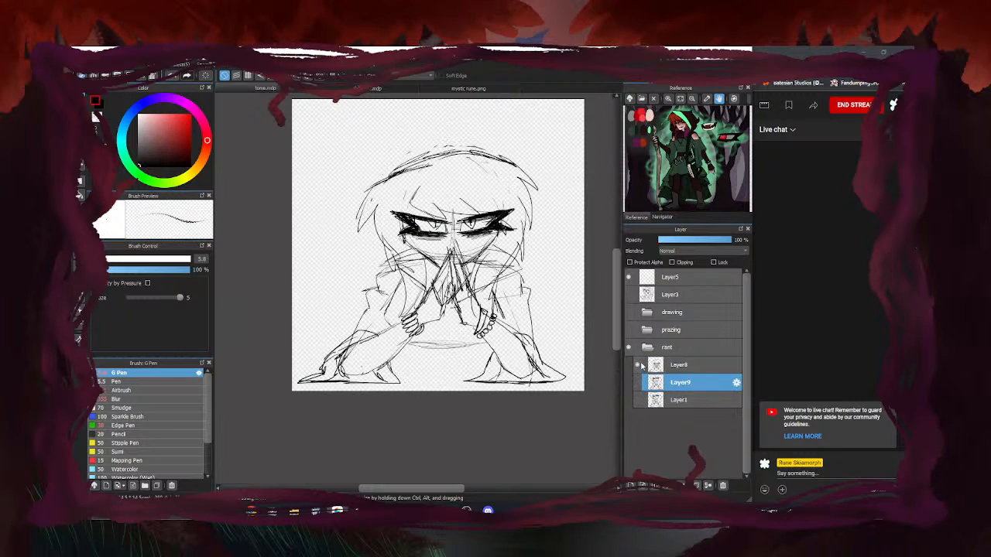
left_click(679, 366)
Erase the faint mouth-curve and nose lines, then switch back to the thin pen
scroll(335, 335, "down", 1)
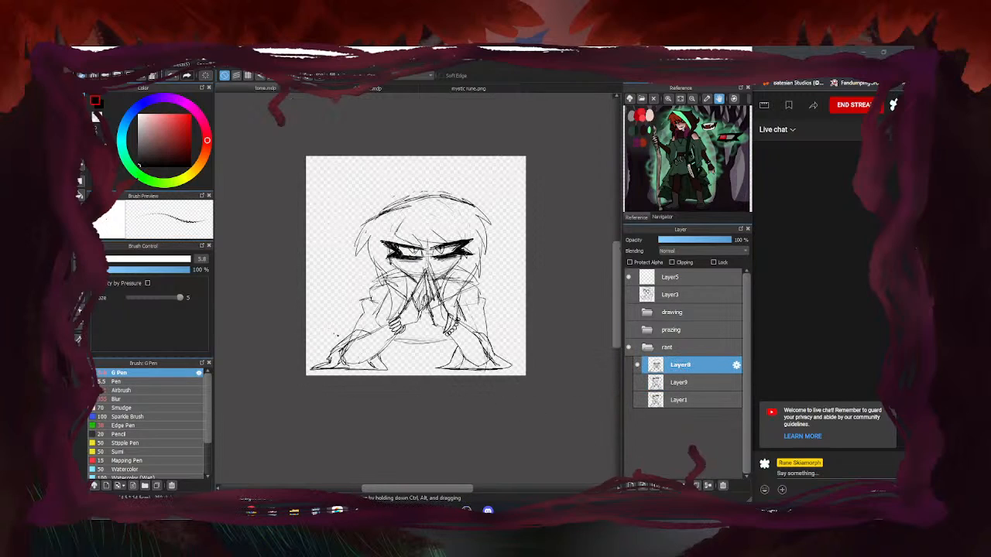
scroll(461, 293, "up", 1)
scroll(457, 293, "up", 2)
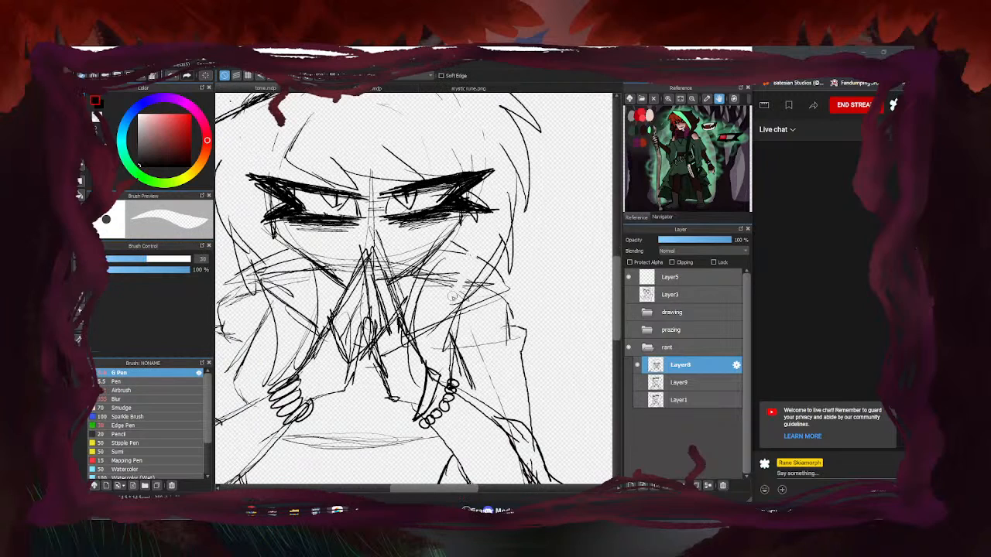
scroll(434, 286, "down", 3)
scroll(417, 285, "up", 2)
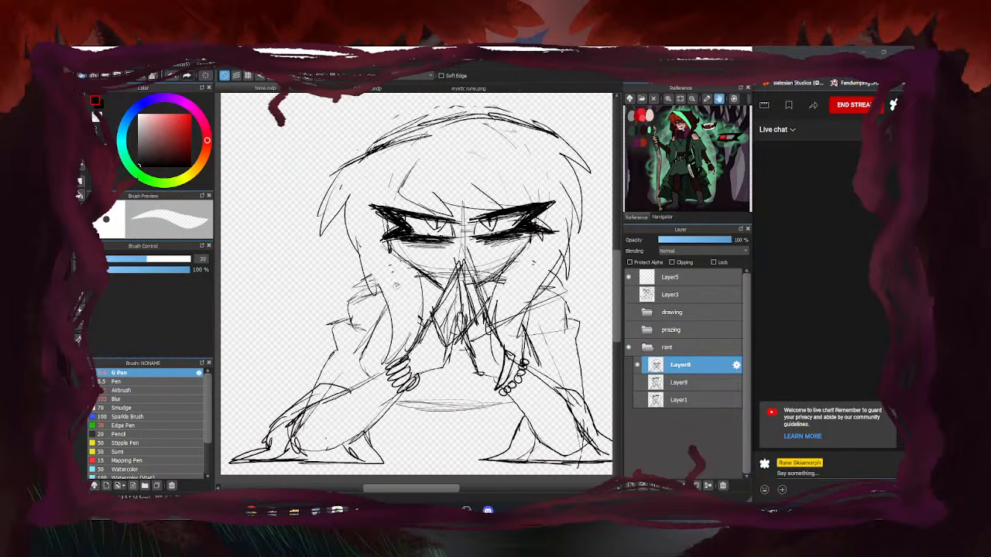
scroll(408, 323, "down", 3)
scroll(453, 267, "up", 4)
mouse_move(465, 263)
left_mouse_down()
mouse_move(507, 242)
mouse_move(495, 254)
left_mouse_up()
mouse_move(449, 229)
left_mouse_down()
mouse_move(454, 239)
mouse_move(414, 264)
left_mouse_up()
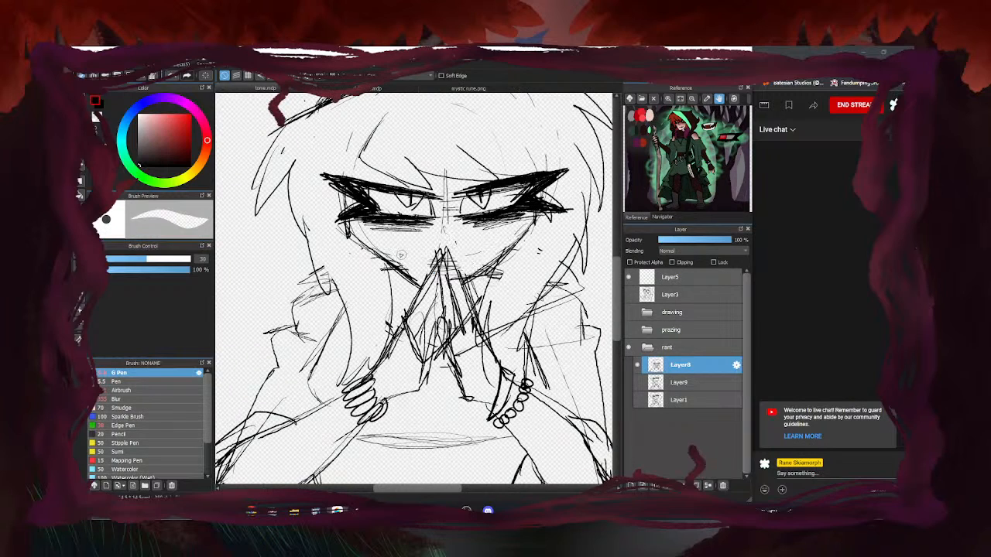
scroll(458, 199, "down", 4)
key("b")
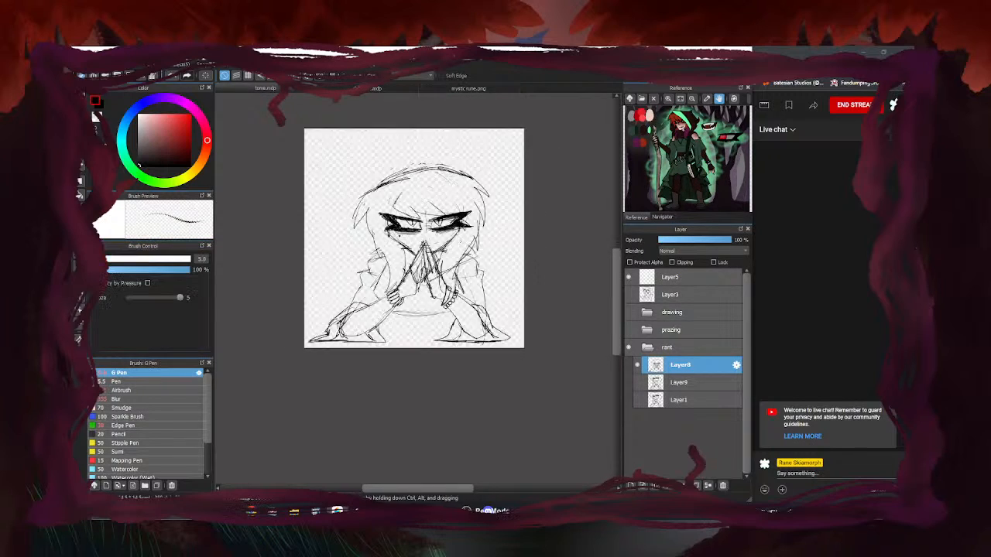
scroll(451, 179, "up", 1)
Compare against the Layer9 sketch by toggling it, then reselect Layer8
left_click(641, 383)
left_click(640, 382)
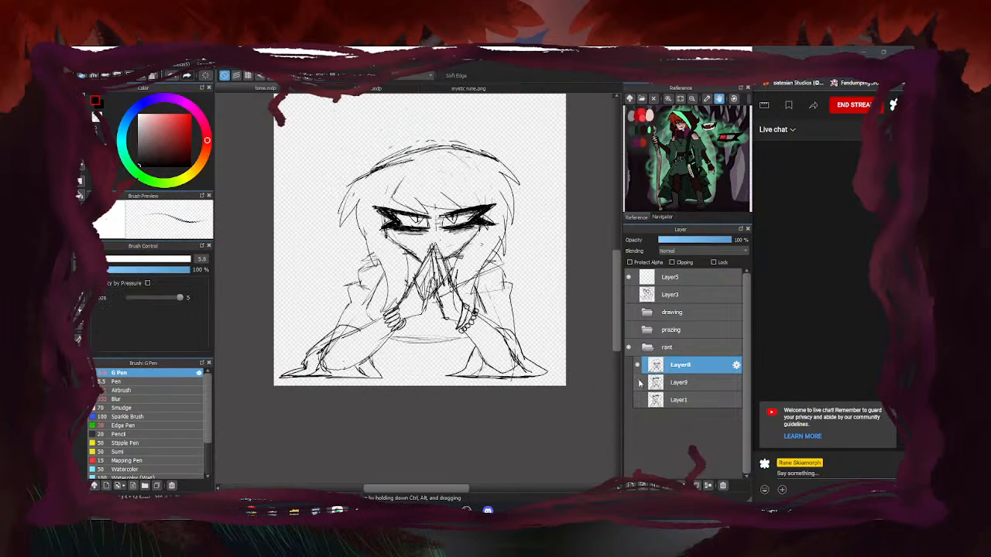
left_click(673, 399)
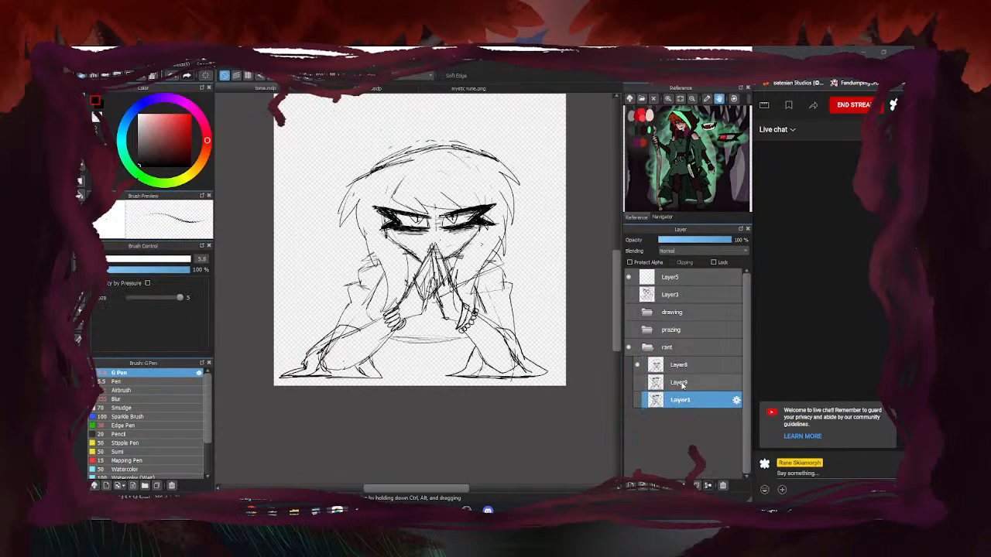
left_click(681, 385)
left_click(640, 384)
left_click(638, 384)
left_click(638, 383)
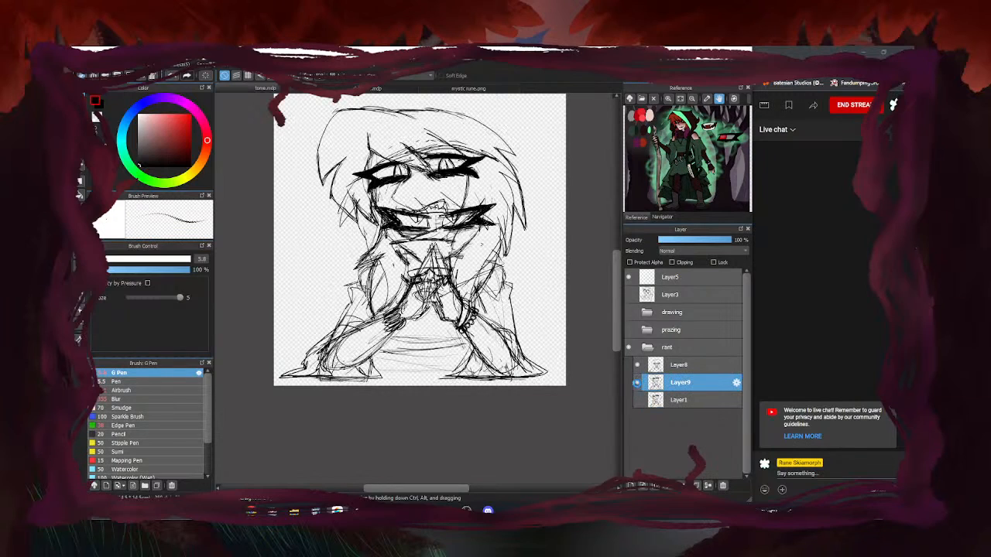
left_click(637, 384)
left_click(679, 364)
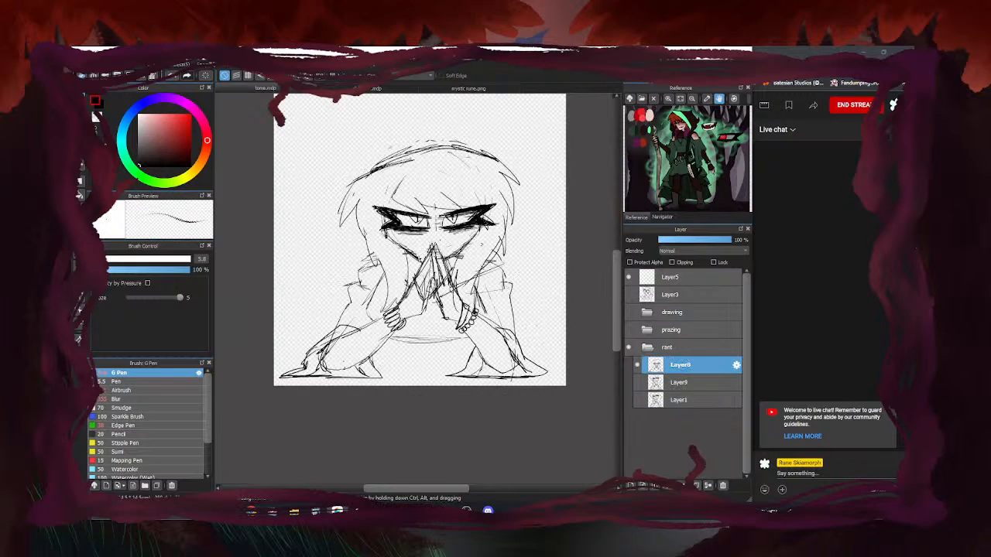
Darken the inner outlines of both eyes with the pen
scroll(410, 221, "up", 5)
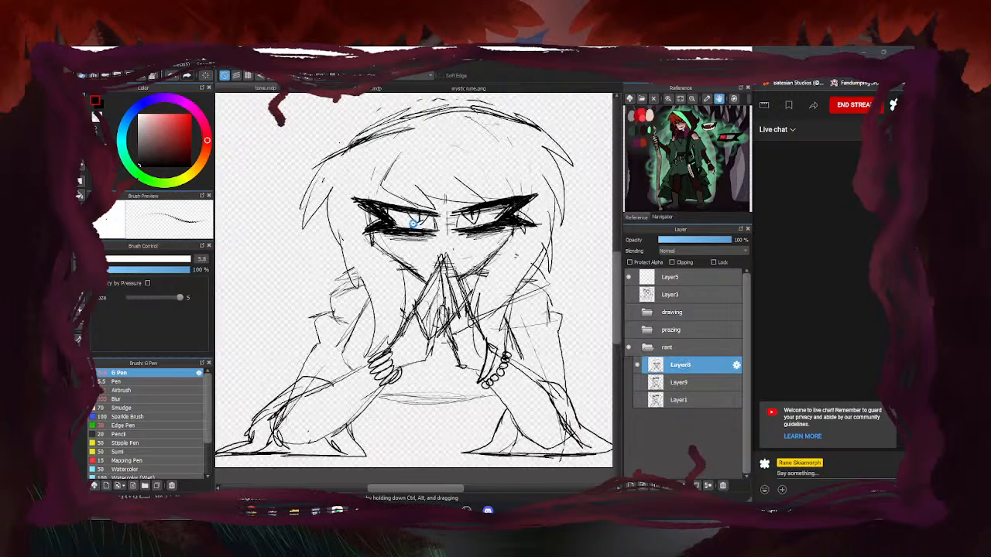
scroll(440, 214, "down", 5)
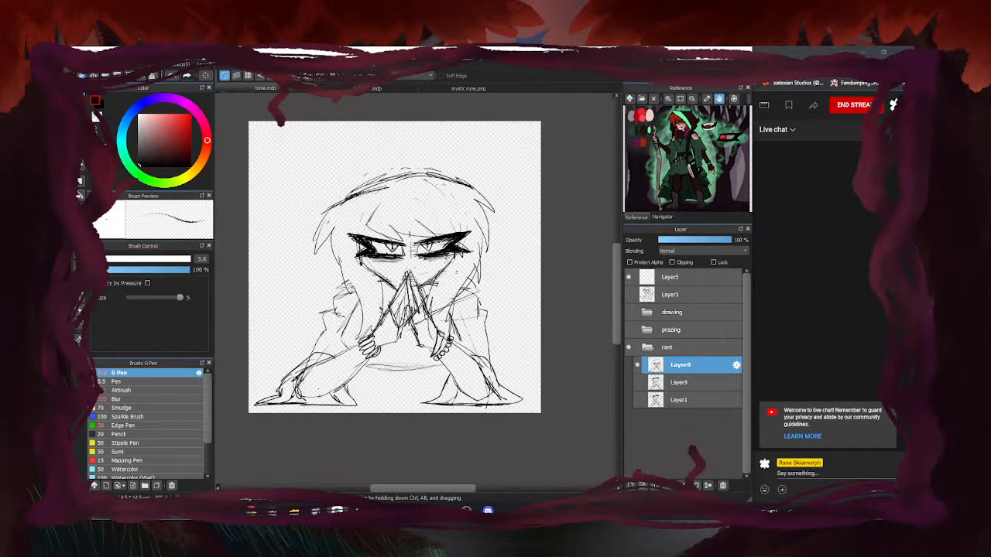
scroll(431, 246, "up", 5)
left_click_drag(403, 243, 376, 291)
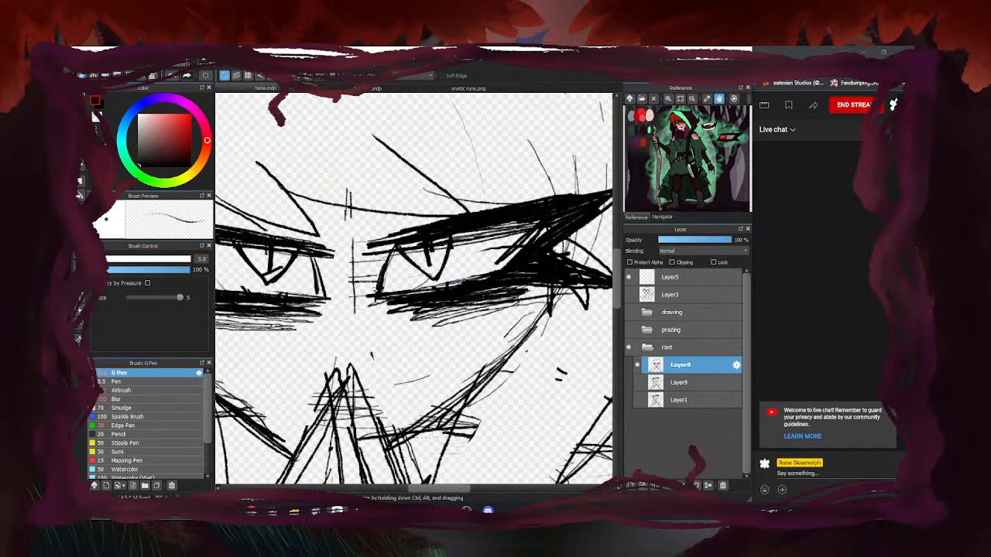
left_click_drag(311, 252, 326, 299)
scroll(413, 279, "down", 5)
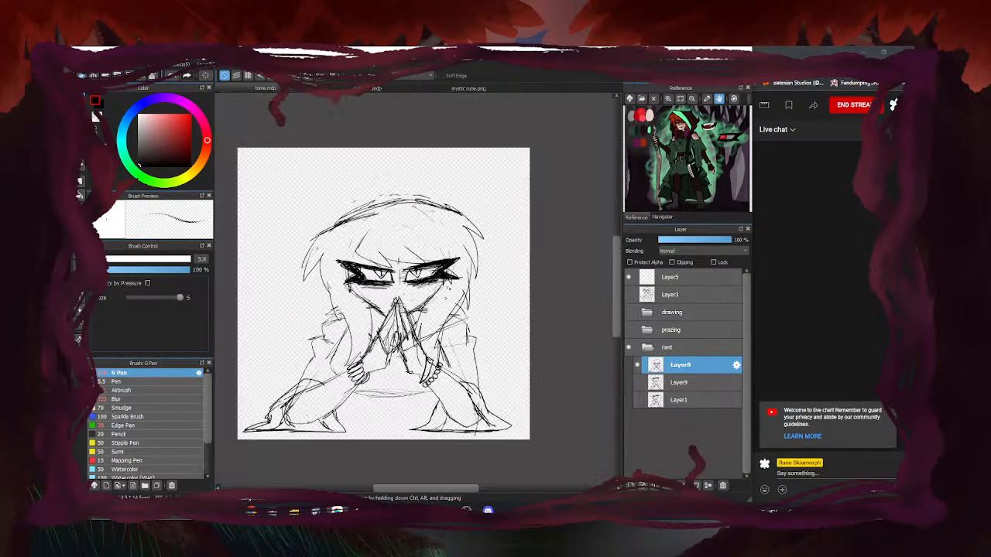
scroll(457, 184, "down", 2)
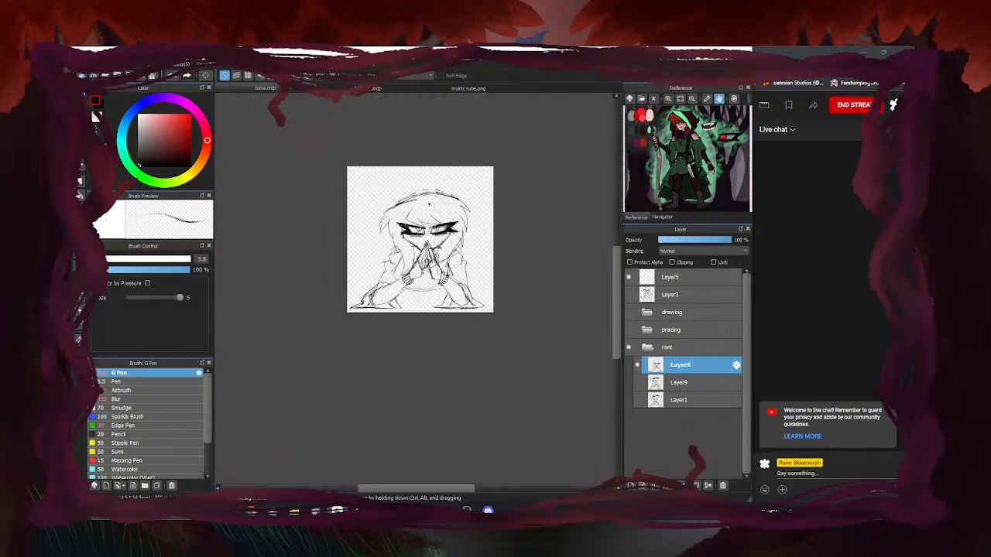
scroll(375, 276, "up", 1)
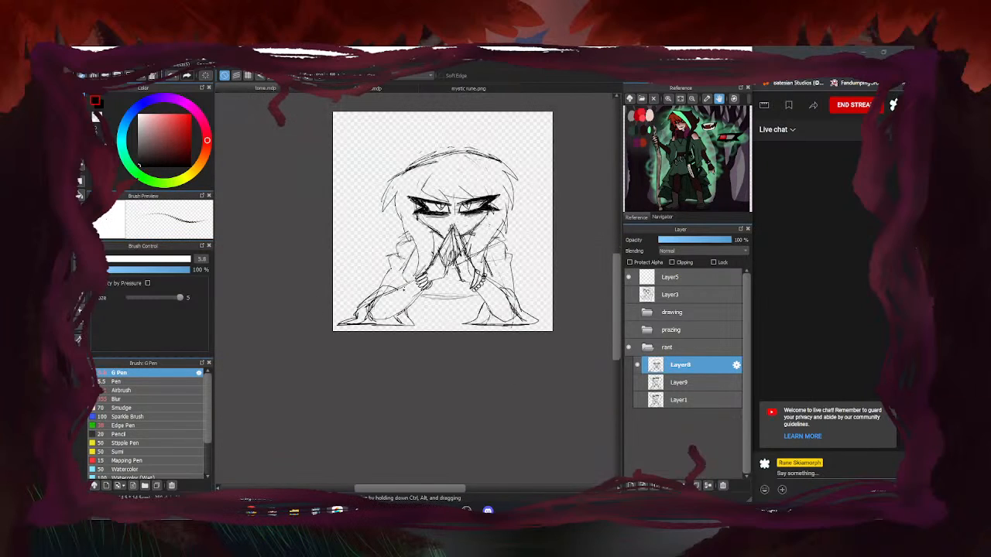
scroll(453, 265, "down", 1)
scroll(463, 234, "up", 1)
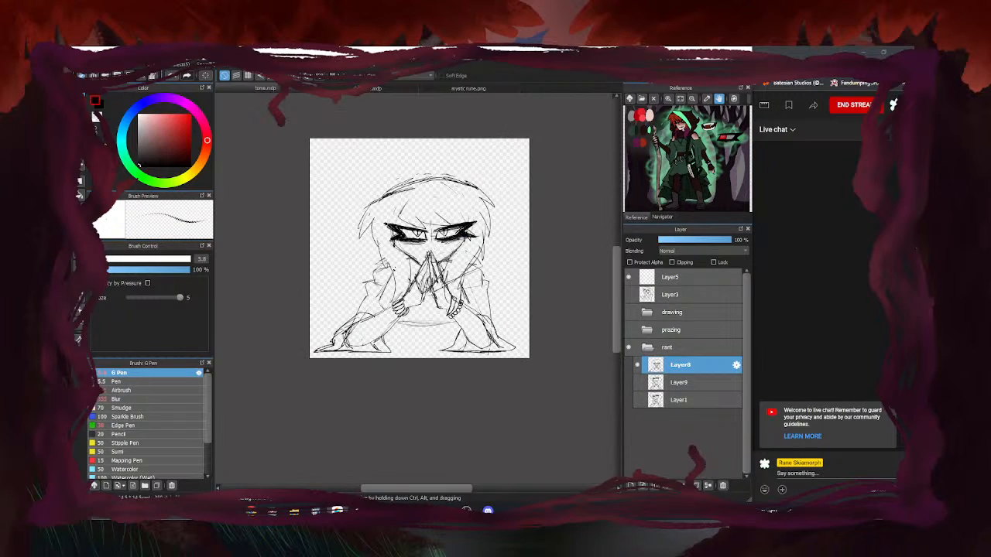
Add a new empty Layer15 above Layer8
key("e")
scroll(489, 314, "up", 1)
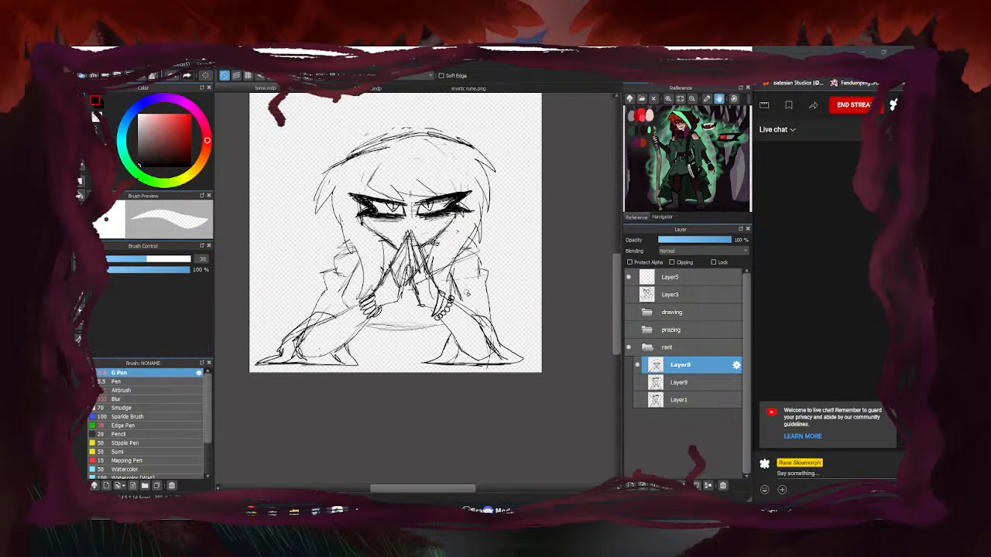
key("e")
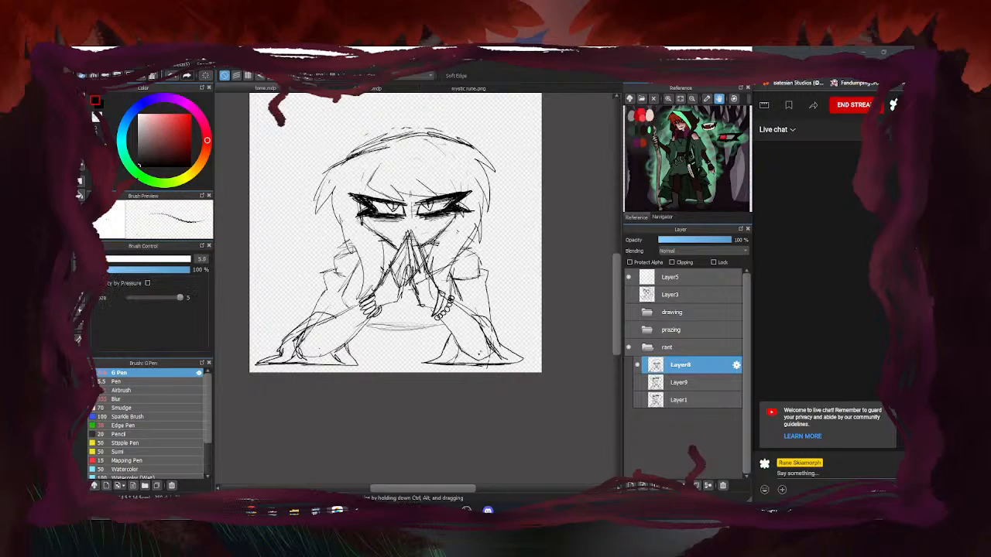
left_click(631, 486)
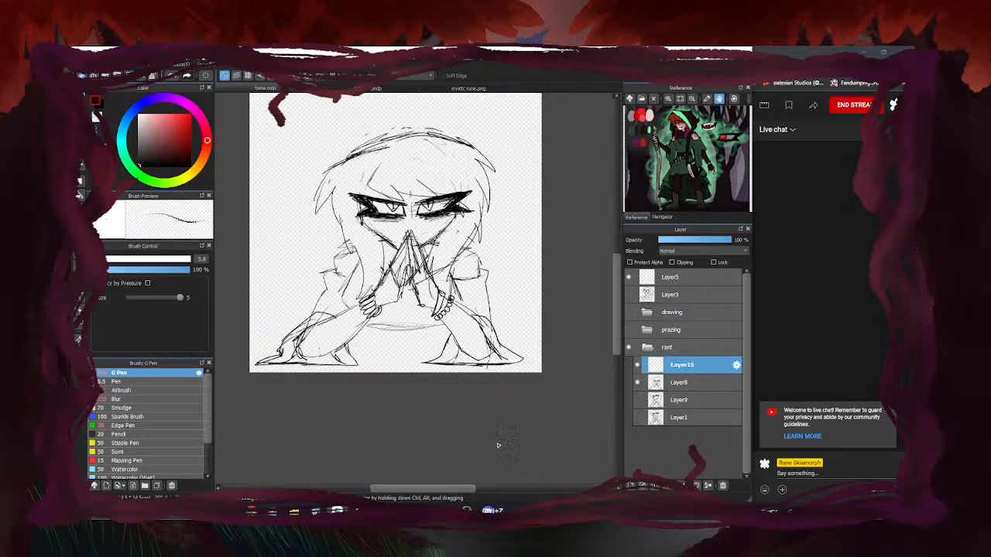
Replace the new layer with a pasted sketch copy as Layer15 and set Layer8's opacity to 43%
key("ctrl+z")
key("ctrl+v")
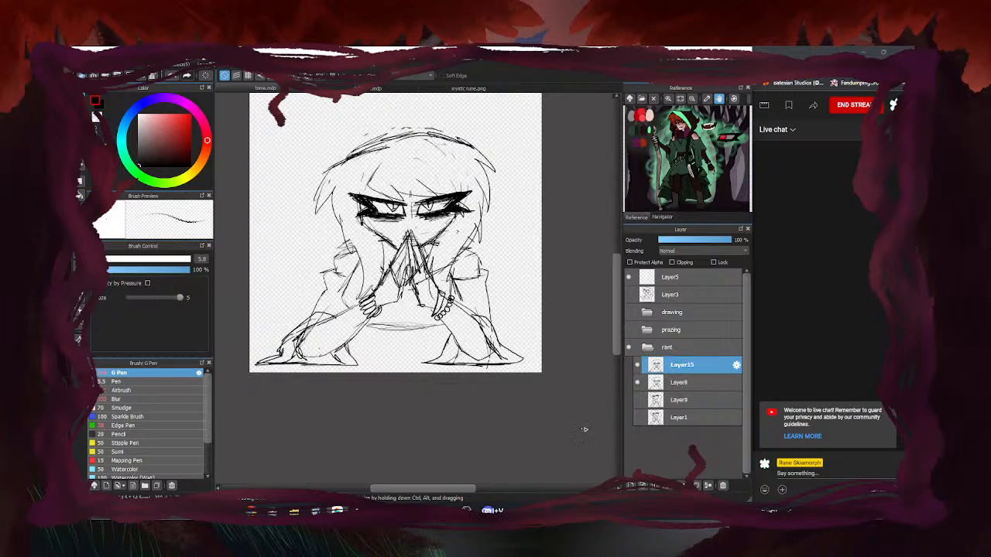
left_click(637, 382)
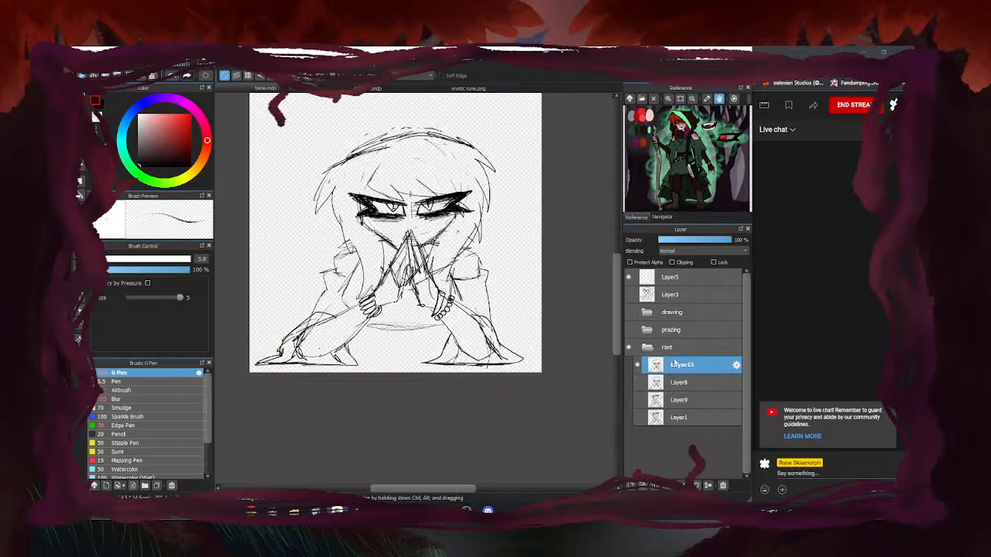
left_click(637, 382)
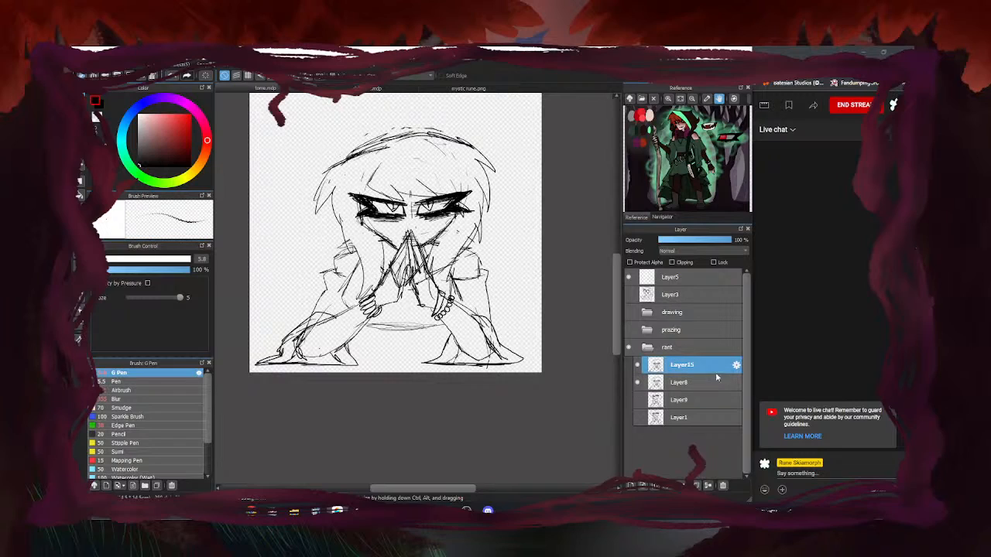
left_click(678, 383)
left_click(687, 241)
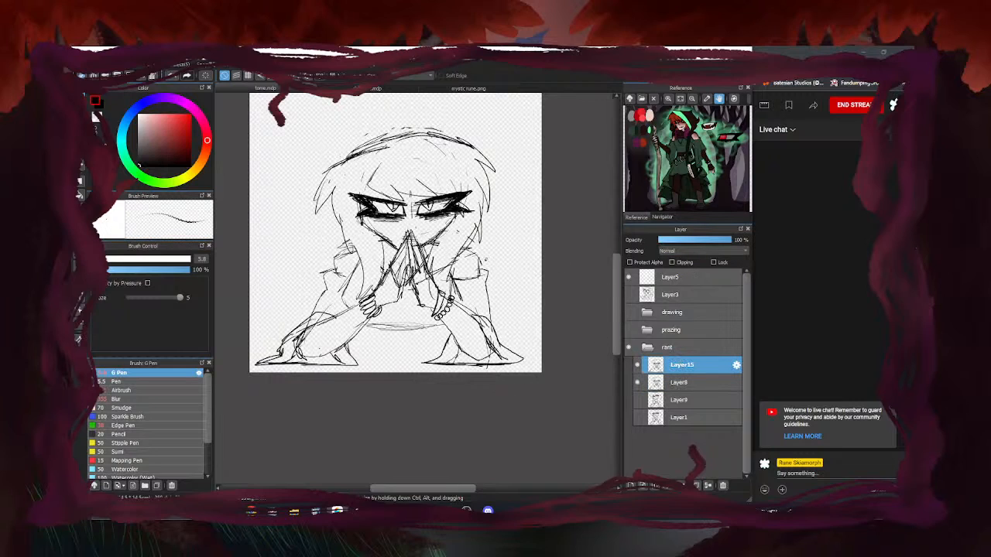
Fade both eyes' lashes and the left iris to grey with the eraser
key("e")
scroll(432, 217, "up", 3)
left_click_drag(457, 195, 484, 187)
mouse_move(426, 217)
left_mouse_down()
mouse_move(467, 207)
mouse_move(430, 206)
mouse_move(418, 191)
mouse_move(412, 196)
mouse_move(446, 219)
mouse_move(486, 203)
mouse_move(471, 177)
mouse_move(455, 187)
left_mouse_up()
mouse_move(320, 219)
left_mouse_down()
mouse_move(379, 214)
mouse_move(296, 206)
mouse_move(364, 205)
mouse_move(353, 188)
mouse_move(279, 180)
mouse_move(293, 220)
left_mouse_up()
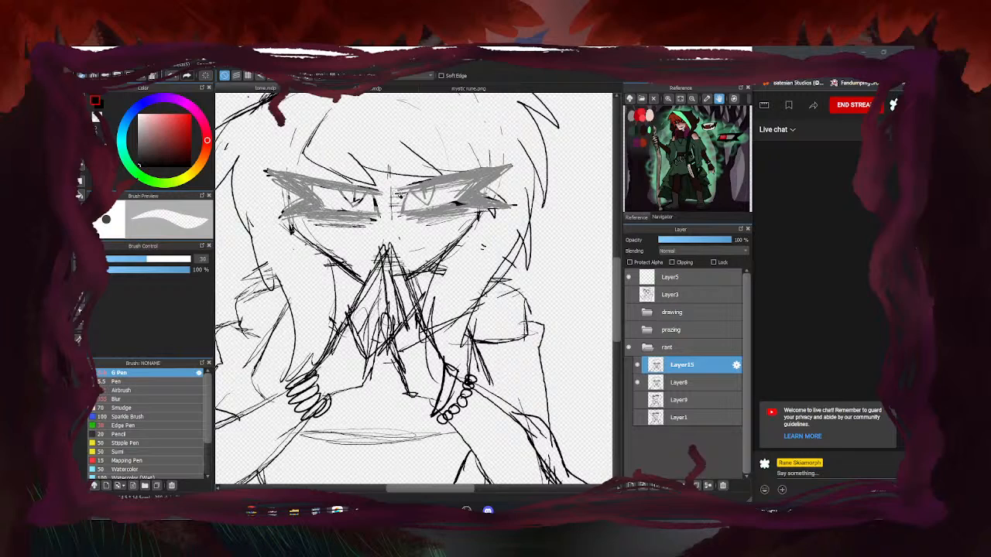
key("b")
Redraw and thicken the right eye's upper lash line in black
mouse_move(405, 205)
left_mouse_down()
mouse_move(488, 189)
mouse_move(426, 203)
mouse_move(474, 195)
left_mouse_up()
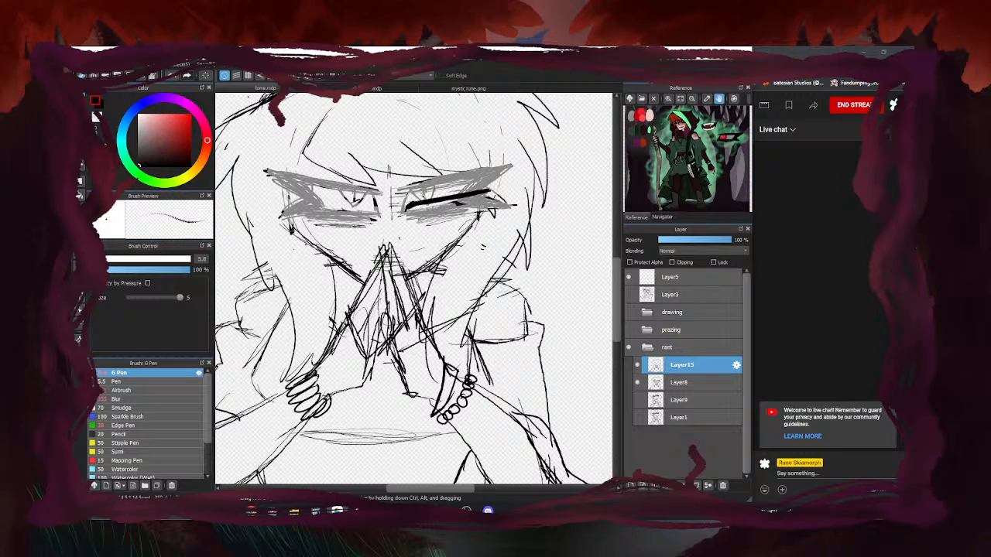
scroll(419, 196, "up", 1)
left_click_drag(404, 206, 451, 188)
mouse_move(395, 202)
left_mouse_down()
mouse_move(560, 173)
mouse_move(521, 190)
mouse_move(549, 203)
mouse_move(526, 211)
mouse_move(404, 215)
mouse_move(415, 209)
left_mouse_up()
left_click(637, 383)
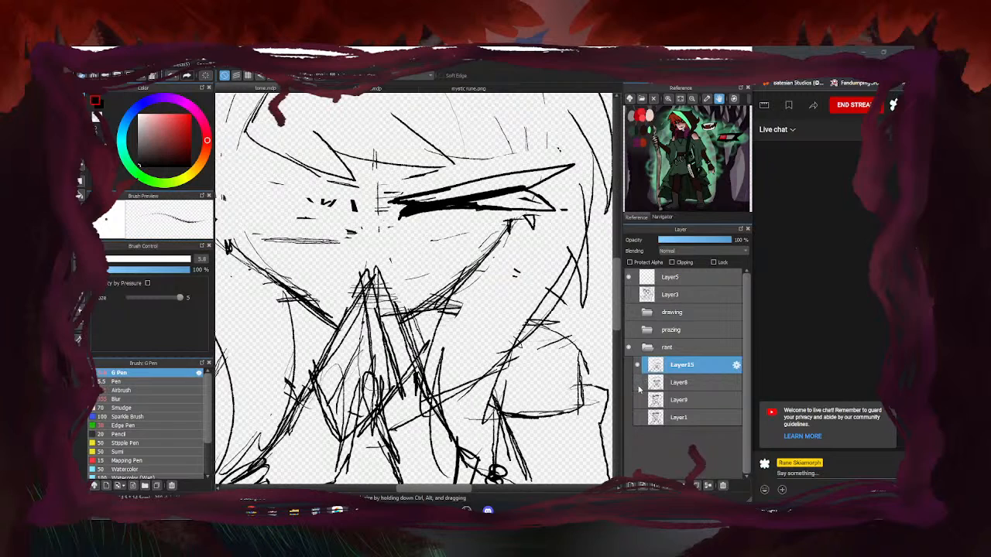
left_click(637, 383)
scroll(437, 252, "up", 3)
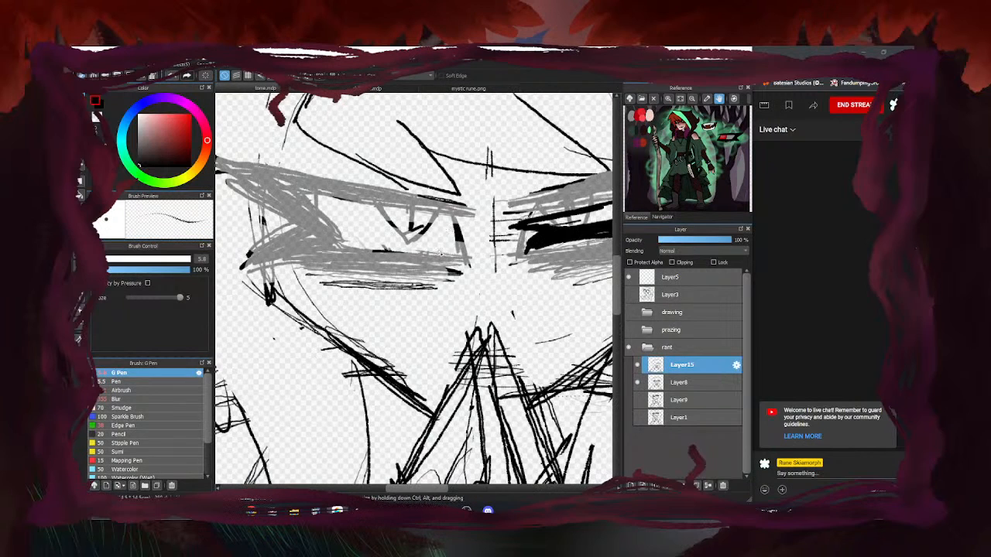
scroll(438, 253, "down", 2)
Darken the left eye's lower lid and upper lid lines in black
mouse_move(407, 241)
left_mouse_down()
mouse_move(310, 223)
mouse_move(385, 230)
mouse_move(308, 229)
left_mouse_up()
left_click_drag(410, 225, 362, 216)
scroll(423, 223, "down", 3)
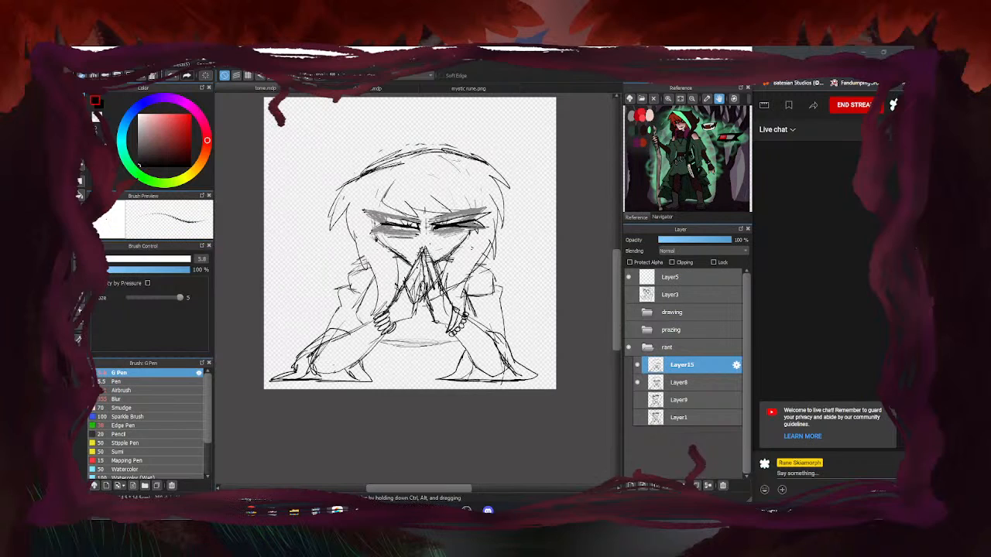
scroll(418, 225, "up", 3)
left_click_drag(457, 231, 405, 217)
left_click_drag(440, 228, 332, 199)
left_click_drag(421, 225, 264, 194)
scroll(298, 207, "down", 2)
scroll(342, 237, "up", 2)
Extend the left eye's upper lid outward, add outer-corner strokes and thicken the lower lid
mouse_move(268, 196)
left_mouse_down()
mouse_move(309, 216)
mouse_move(277, 249)
left_mouse_up()
mouse_move(278, 249)
left_mouse_down()
mouse_move(320, 232)
mouse_move(377, 235)
left_mouse_up()
scroll(298, 238, "down", 2)
scroll(297, 239, "up", 1)
left_click_drag(299, 236, 352, 233)
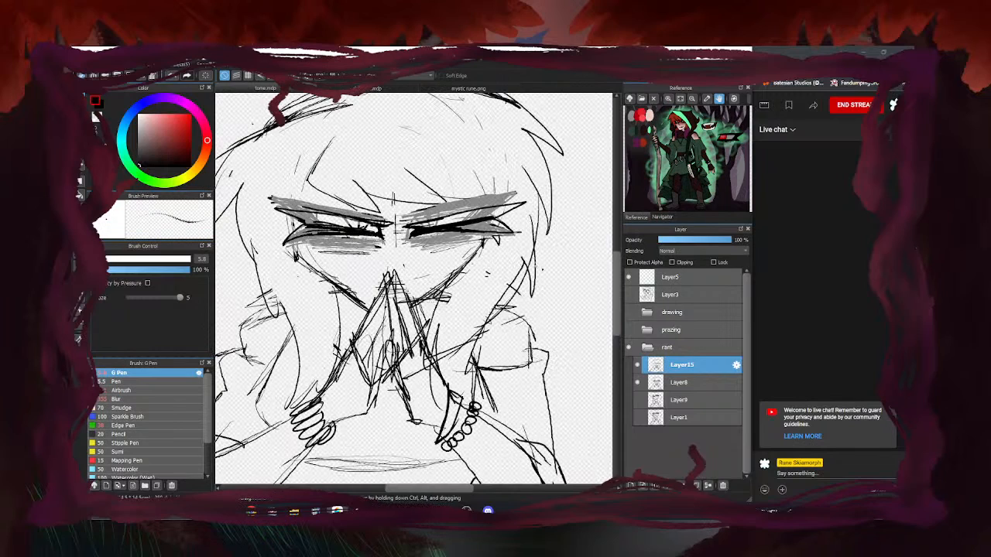
Hide Layer8's grey shading and thin both eyes' upper lid lines with a wide eraser
left_click(637, 383)
key("e")
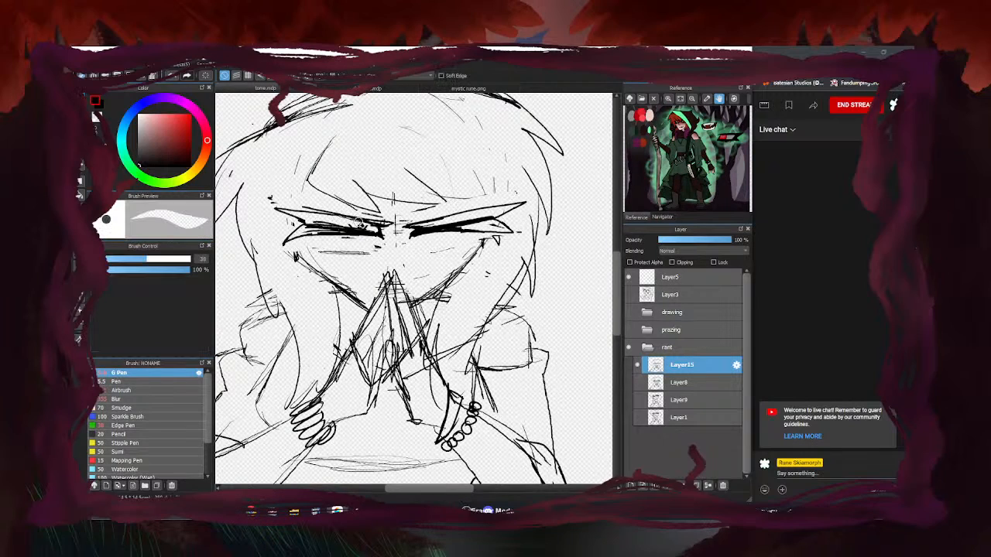
left_click_drag(470, 226, 445, 224)
mouse_move(362, 230)
left_mouse_down()
mouse_move(307, 230)
mouse_move(333, 223)
left_mouse_up()
key("b")
key("b")
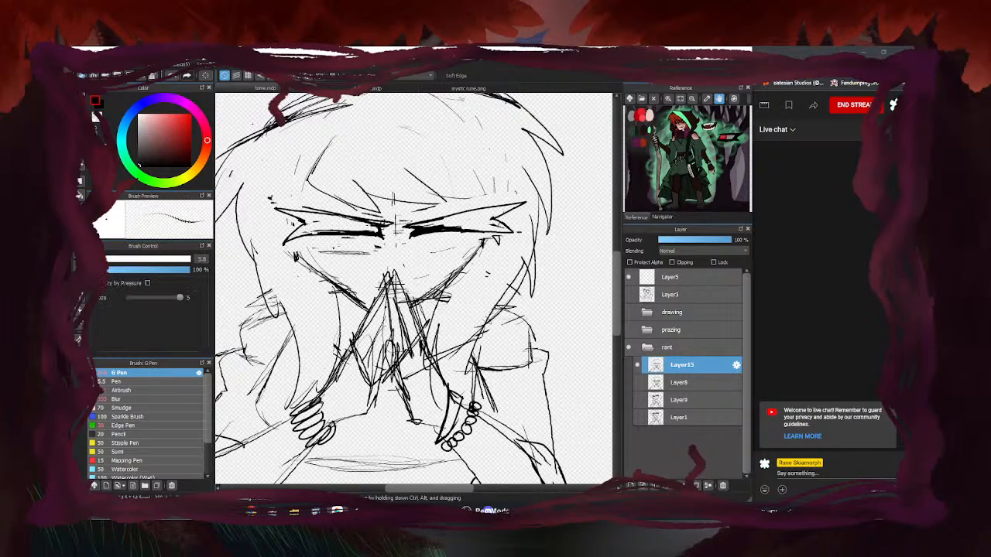
Bucket-fill both eyes solid black
left_click(80, 196)
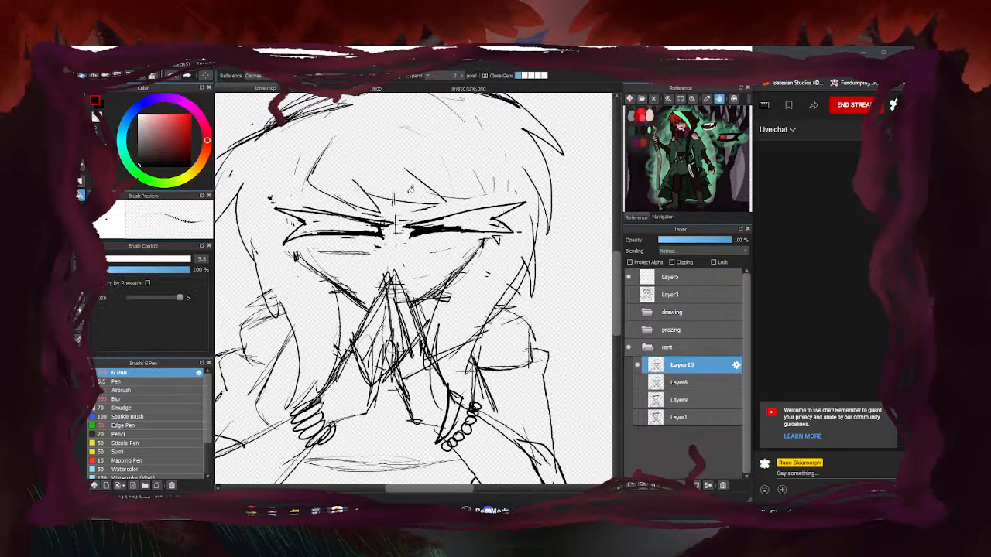
left_click(474, 223)
left_click(324, 223)
scroll(415, 217, "down", 5)
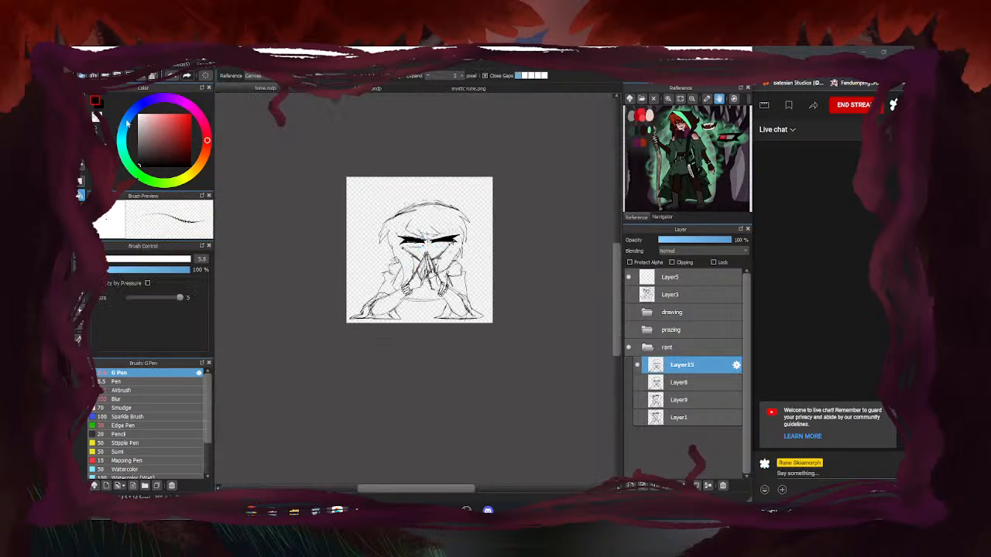
Draw thin brow strokes above the right and left eyes
key("b")
scroll(442, 237, "up", 5)
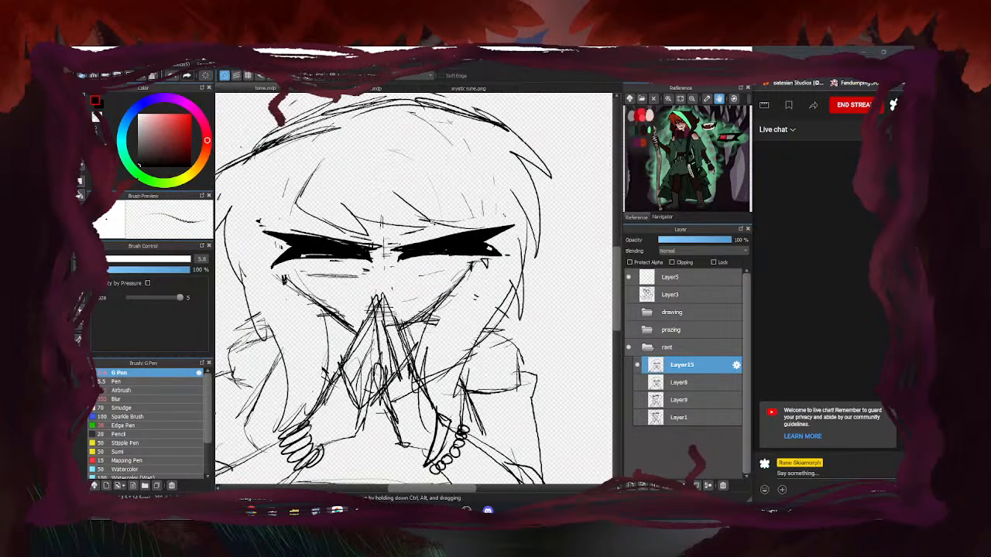
left_click_drag(426, 219, 481, 228)
mouse_move(276, 231)
left_mouse_down()
mouse_move(361, 222)
mouse_move(379, 229)
left_mouse_up()
mouse_move(317, 226)
left_mouse_down()
mouse_move(363, 222)
mouse_move(438, 177)
left_mouse_up()
scroll(420, 278, "down", 4)
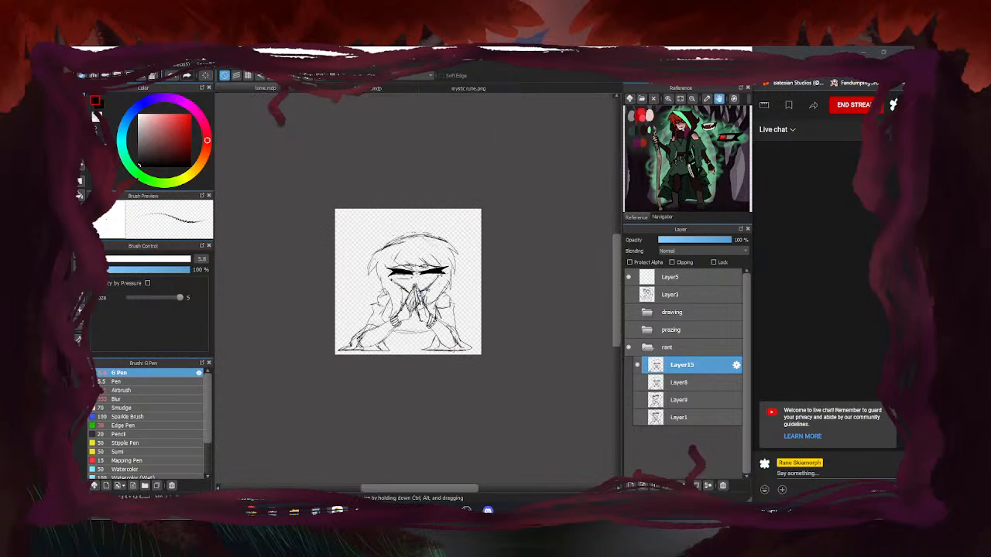
scroll(401, 281, "up", 4)
scroll(391, 293, "down", 4)
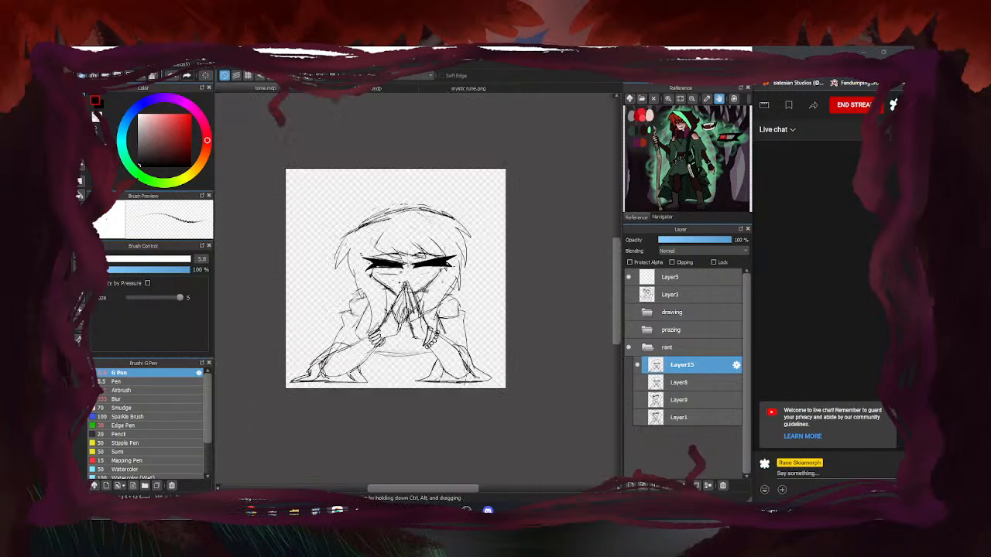
scroll(434, 275, "up", 4)
scroll(403, 294, "down", 4)
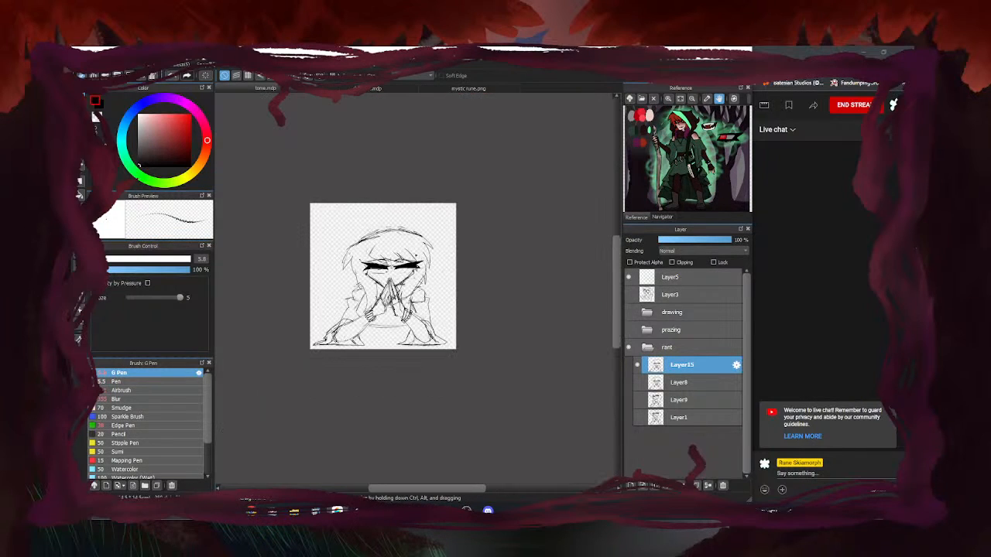
Compare the Layer15 ink against the Layer8 sketch, then save the drawing with Ctrl+S
left_click(638, 382)
left_click(638, 365)
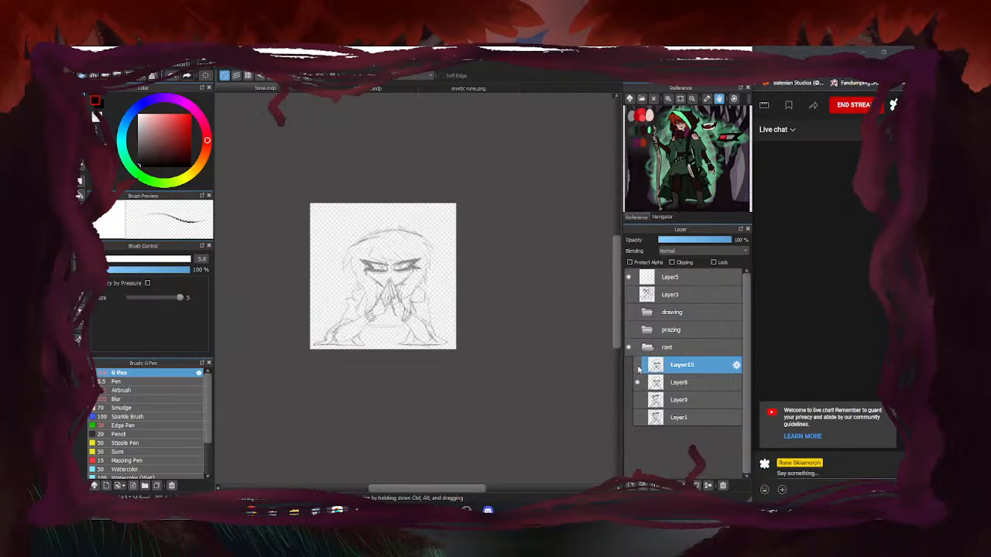
left_click(637, 382)
left_click(638, 382)
left_click(638, 365)
left_click(638, 364)
left_click(670, 382)
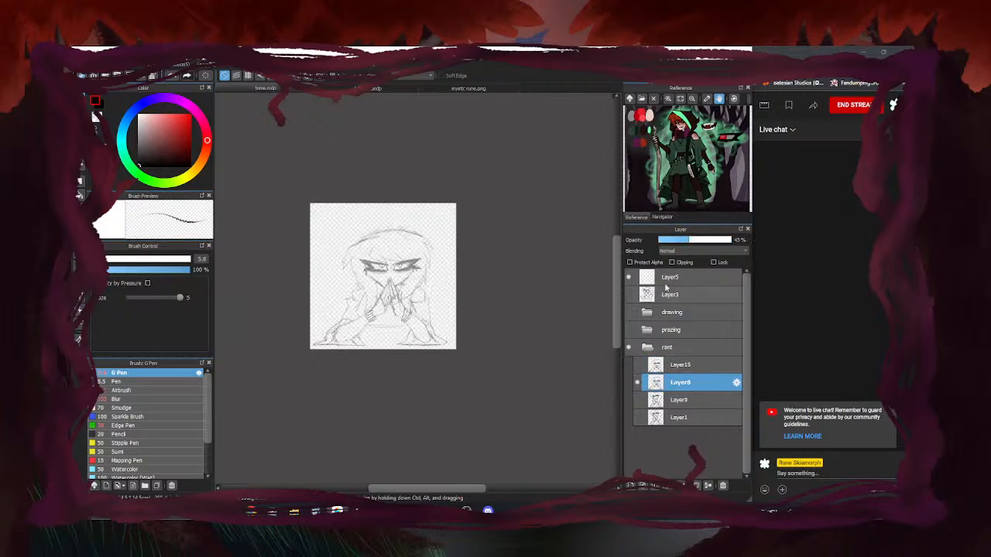
left_click(637, 365)
left_click(638, 366)
left_click(639, 366)
key("ctrl+s")
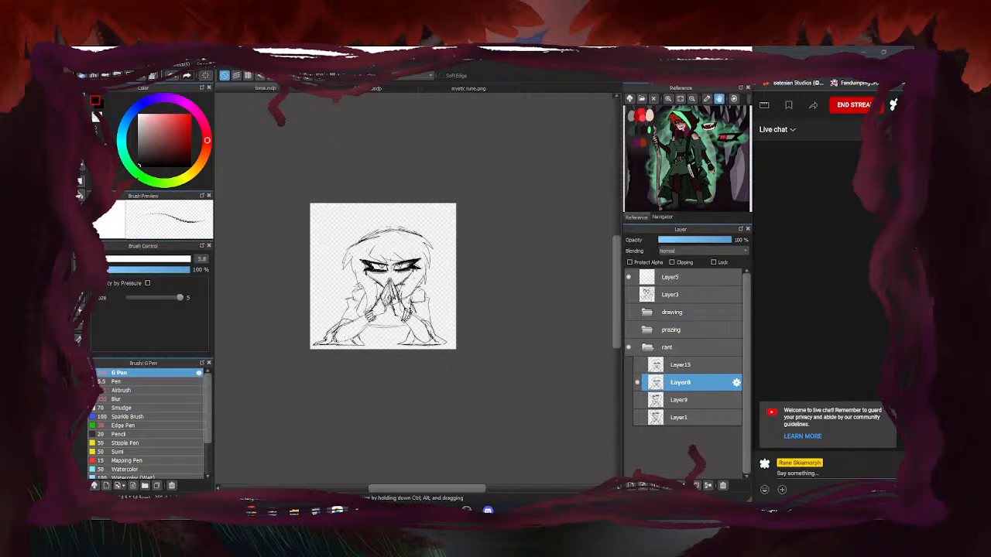
Recheck the ink over Layer8, then switch to viewing the Layer9 and Layer1 sketches
left_click(637, 365)
left_click(640, 385)
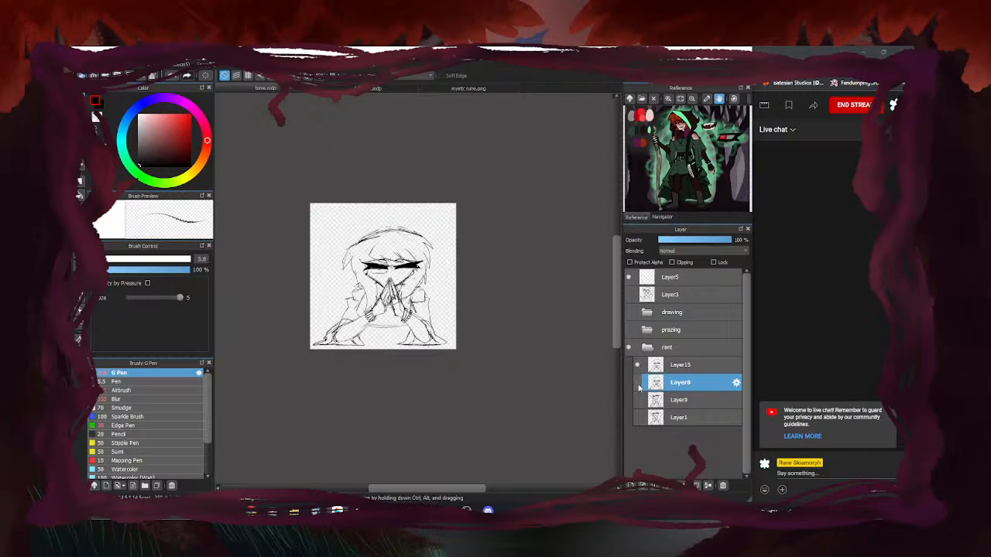
left_click(638, 383)
left_click(639, 365)
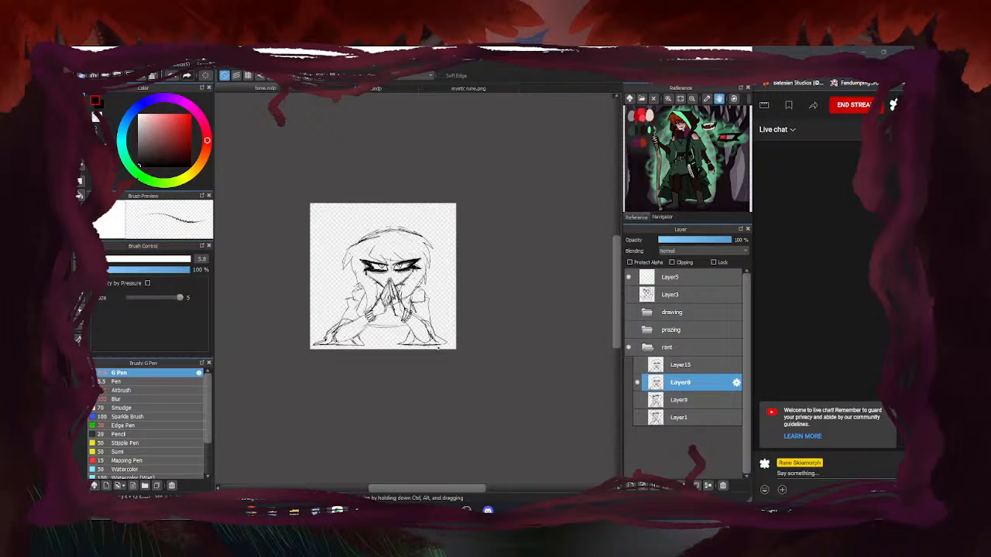
left_click(640, 382)
left_click(640, 399)
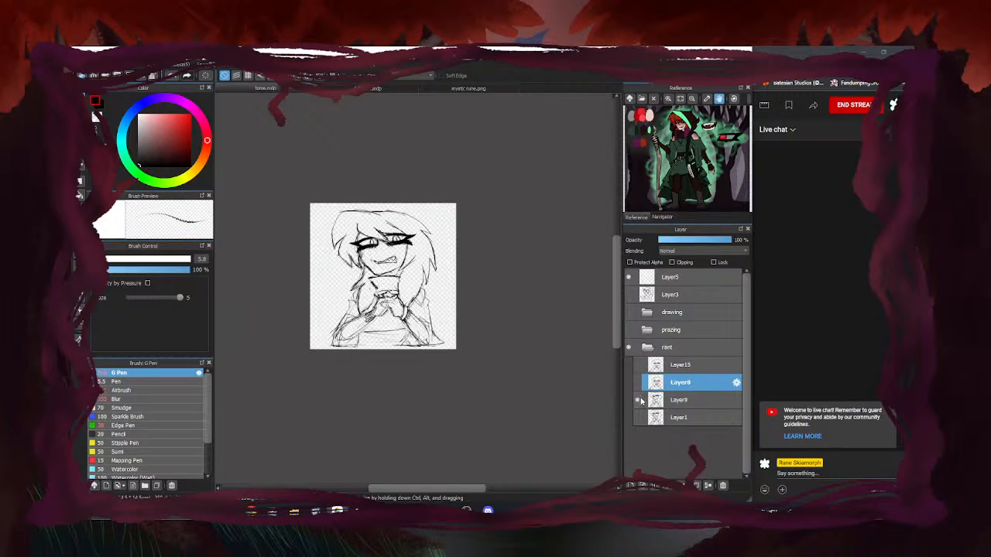
left_click(639, 399)
left_click(638, 418)
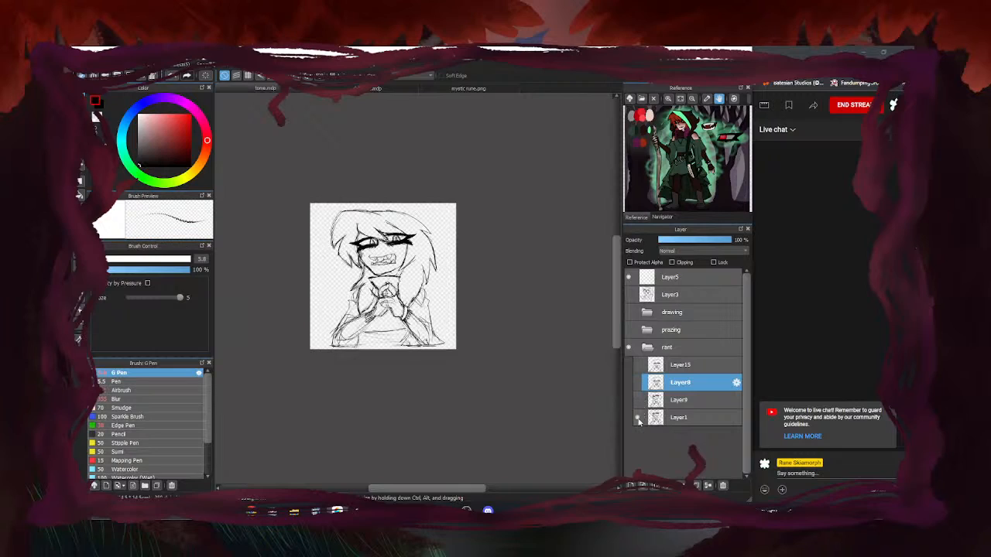
Compare Layer9 over Layer1, restore Layer8, and leave Layer15 hidden but selected
left_click(639, 401)
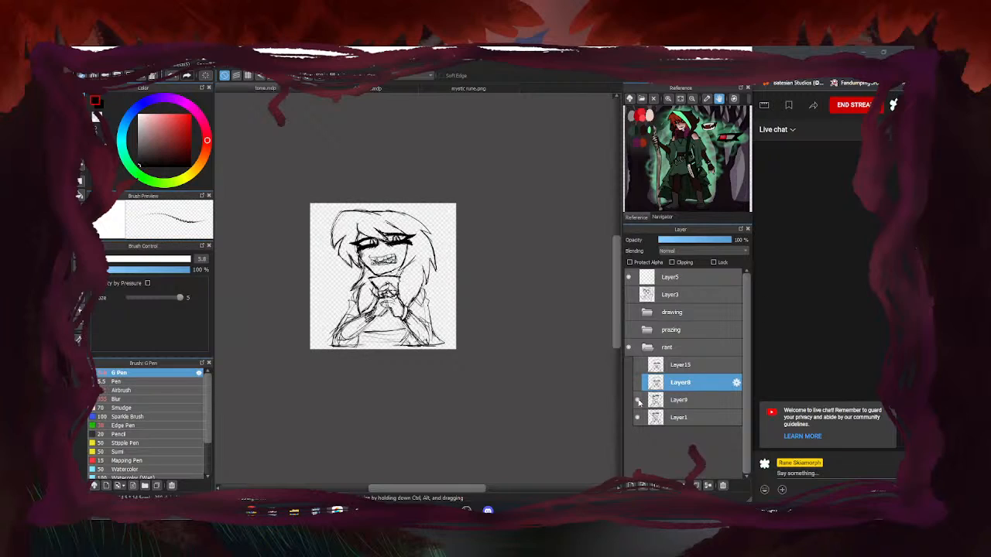
left_click(639, 401)
left_click(638, 401)
left_click(638, 401)
left_click(639, 418)
left_click(638, 382)
left_click(638, 365)
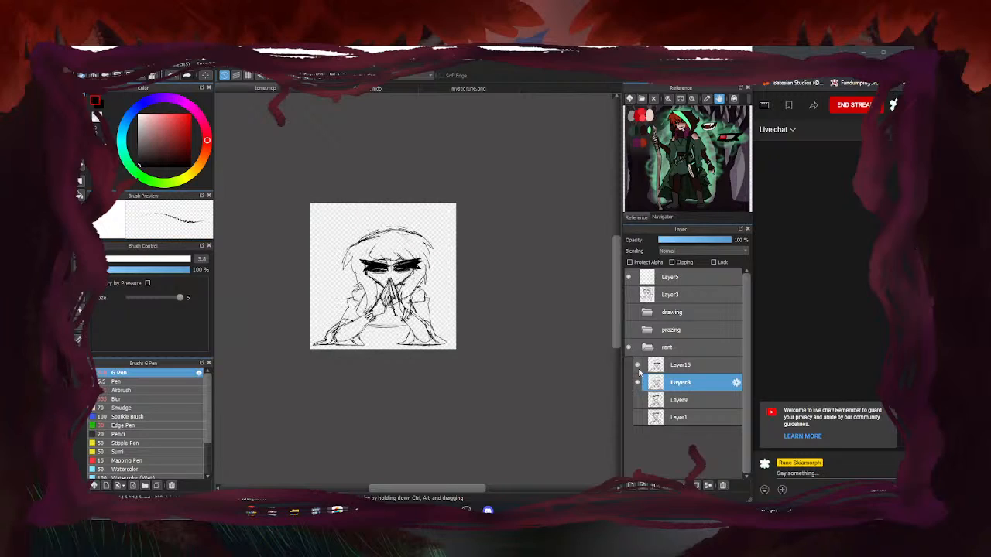
left_click(638, 366)
left_click(676, 370)
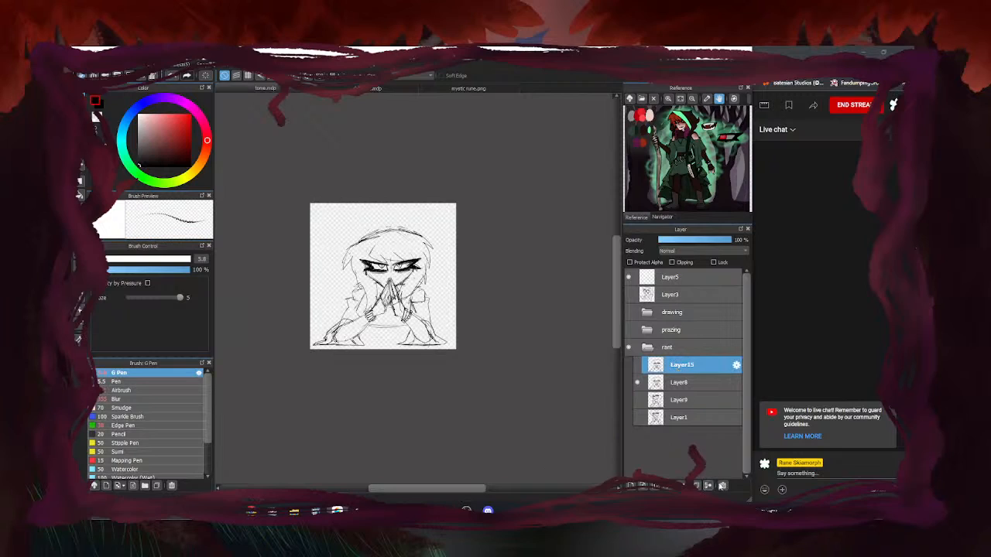
Delete Layer15, paste the copied ink as a new layer, and fade Layer8 to 29% opacity
left_click(723, 486)
left_click(673, 367)
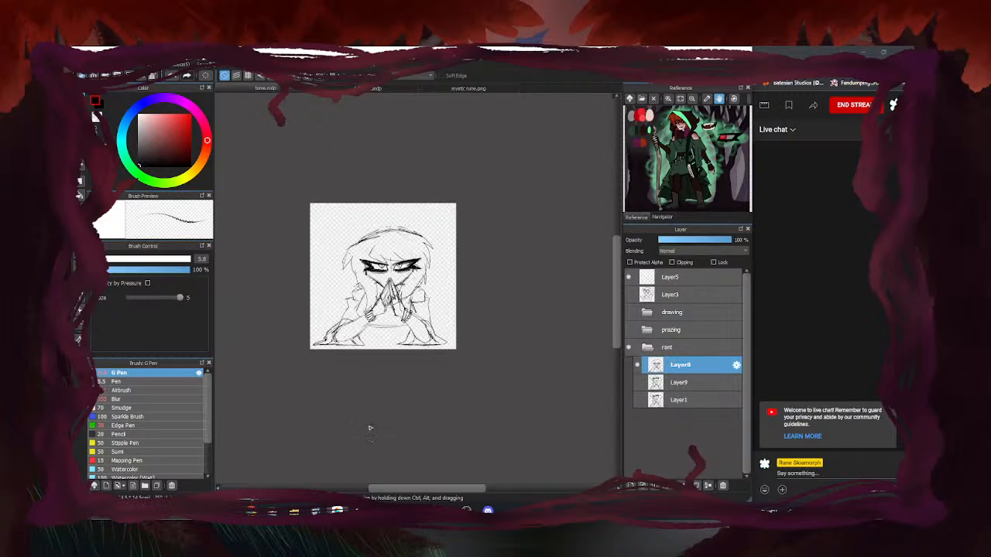
key("ctrl+v")
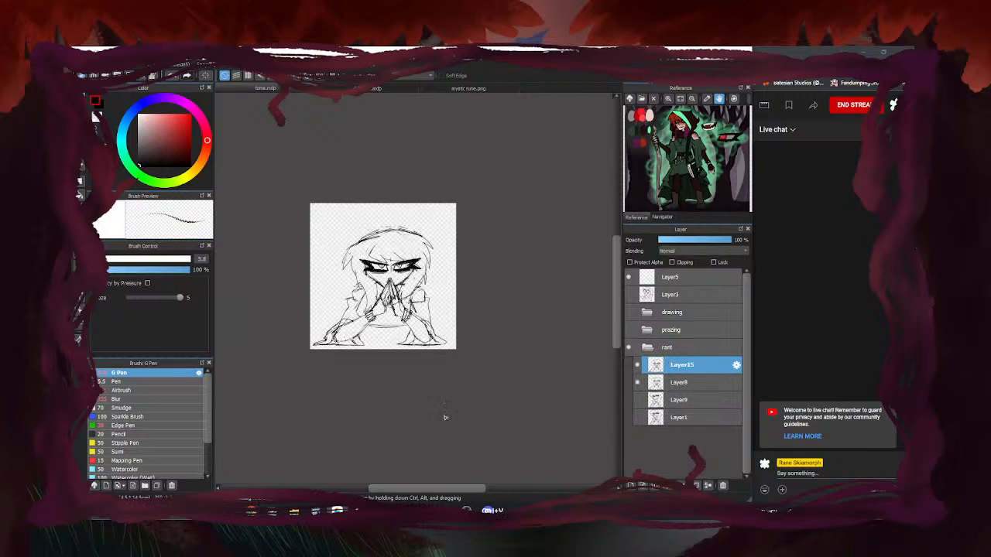
left_click(658, 383)
left_click(680, 241)
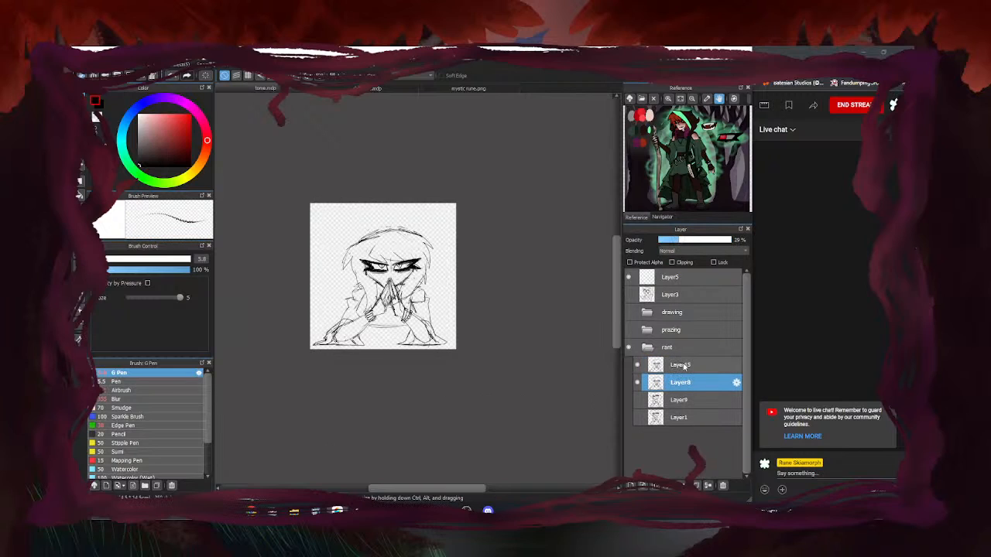
left_click(678, 368)
Lasso the figure's head and transform it slightly up and to the left
scroll(386, 290, "up", 2)
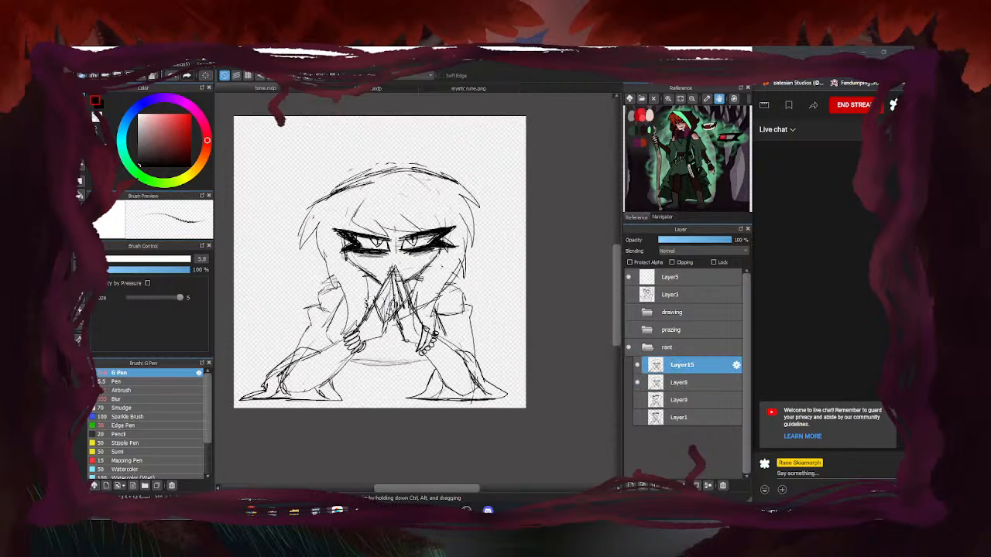
scroll(416, 289, "up", 1)
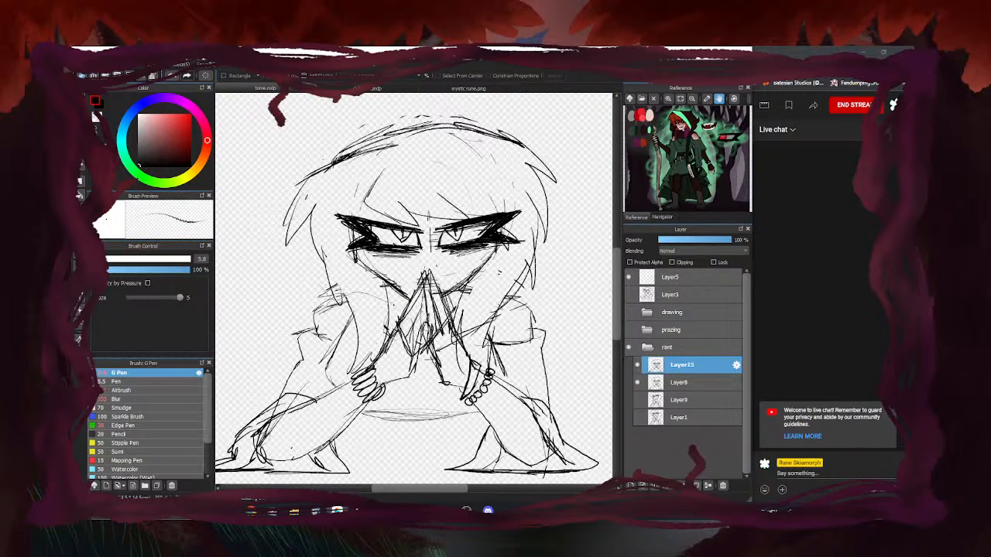
mouse_move(547, 284)
left_mouse_down()
mouse_move(556, 136)
mouse_move(383, 100)
mouse_move(232, 165)
mouse_move(234, 275)
mouse_move(298, 296)
mouse_move(275, 326)
mouse_move(307, 317)
left_mouse_up()
key("ctrl+t")
left_click_drag(424, 239, 421, 240)
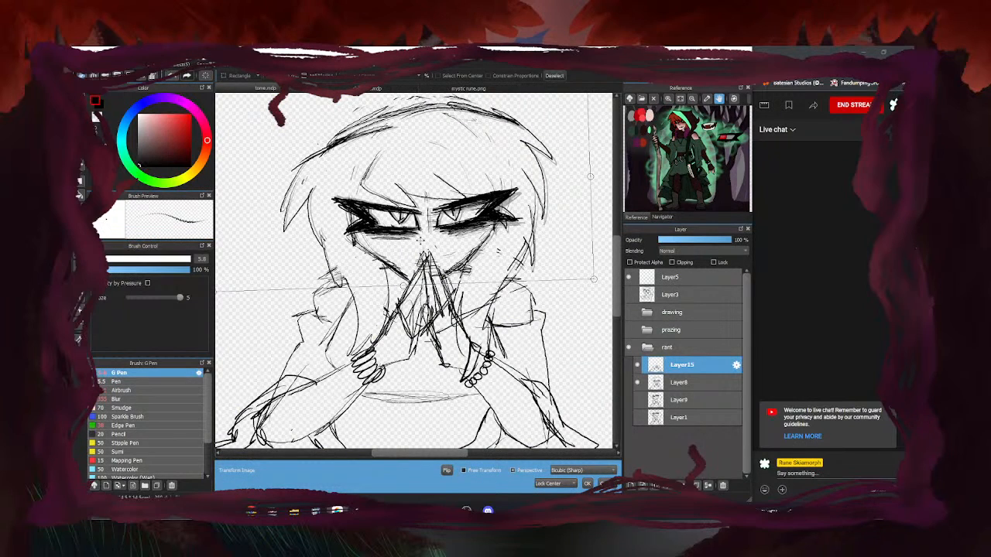
Apply the head's new position, clear the selection, and compare Layer15 hidden and shown
left_click(587, 483)
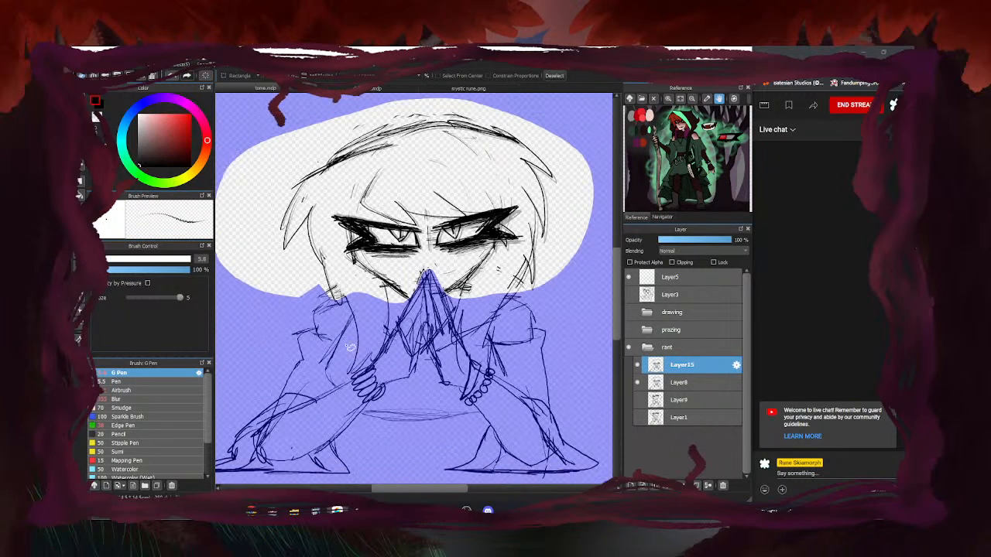
key("ctrl+d")
left_click(81, 97)
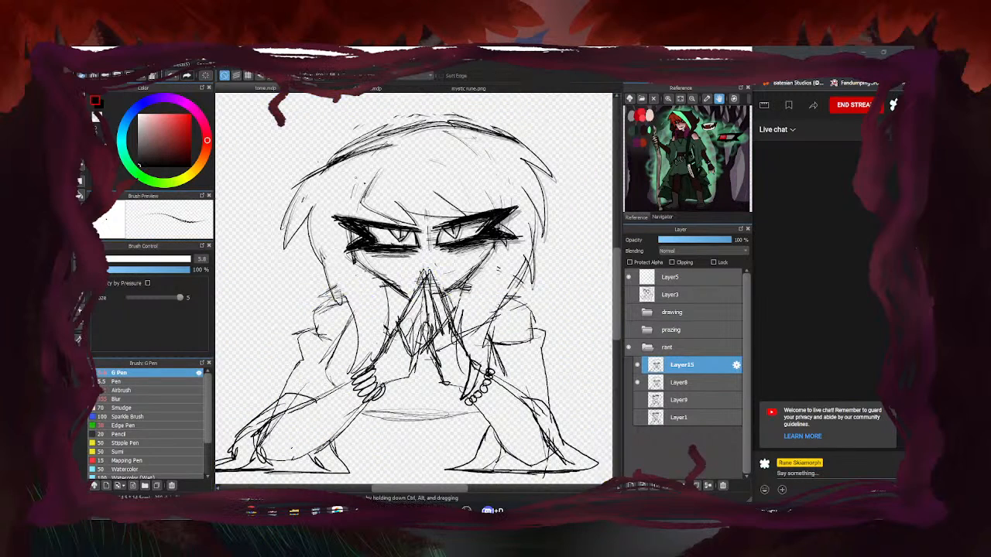
left_click(639, 365)
left_click(639, 366)
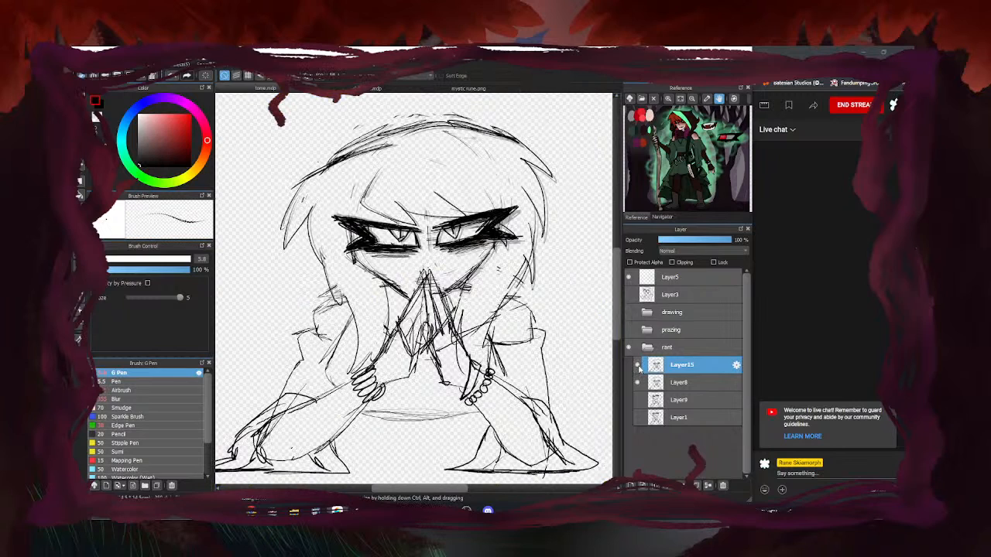
Hatch darker shading and short strokes under the right eye on Layer15
scroll(500, 231, "up", 4)
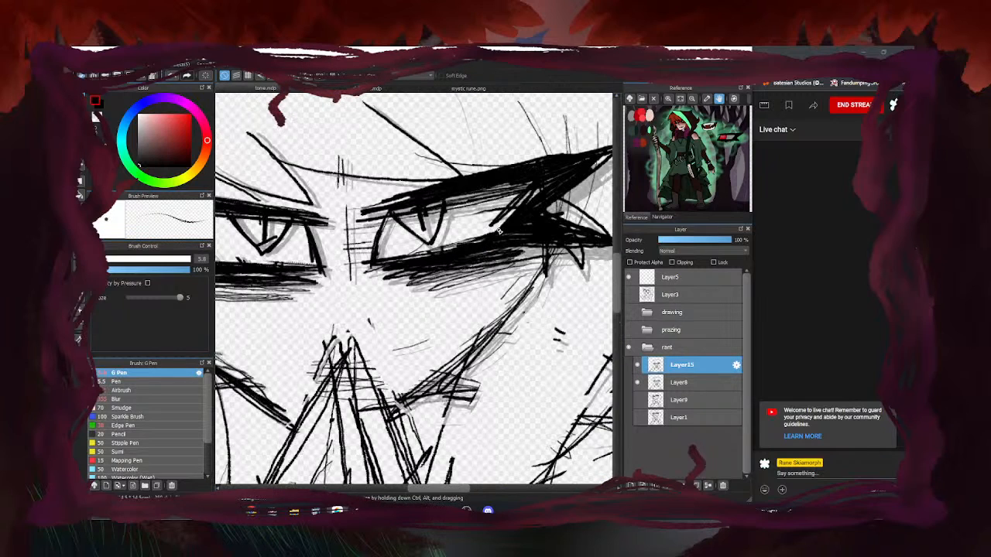
mouse_move(483, 235)
left_mouse_down()
mouse_move(391, 255)
mouse_move(425, 249)
left_mouse_up()
scroll(425, 248, "down", 5)
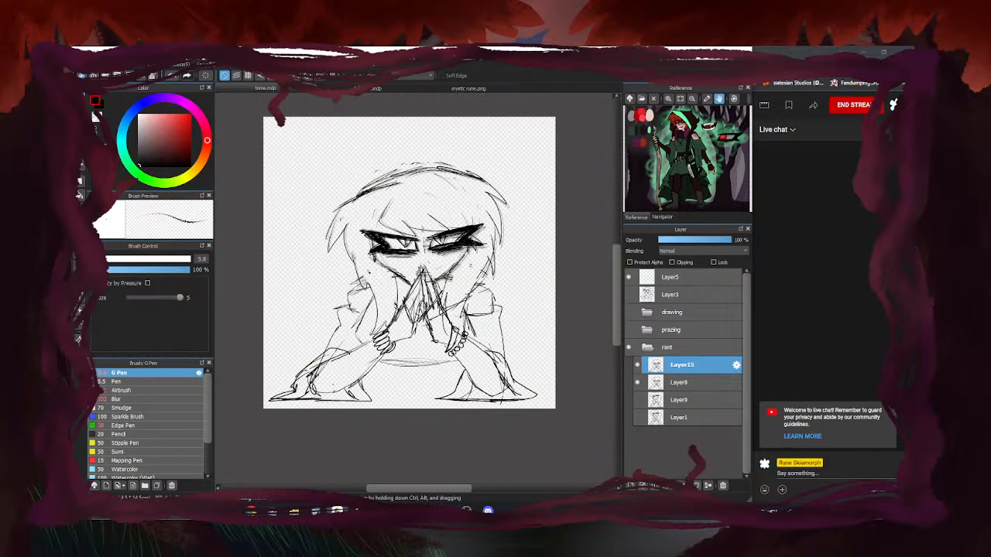
scroll(433, 246, "up", 2)
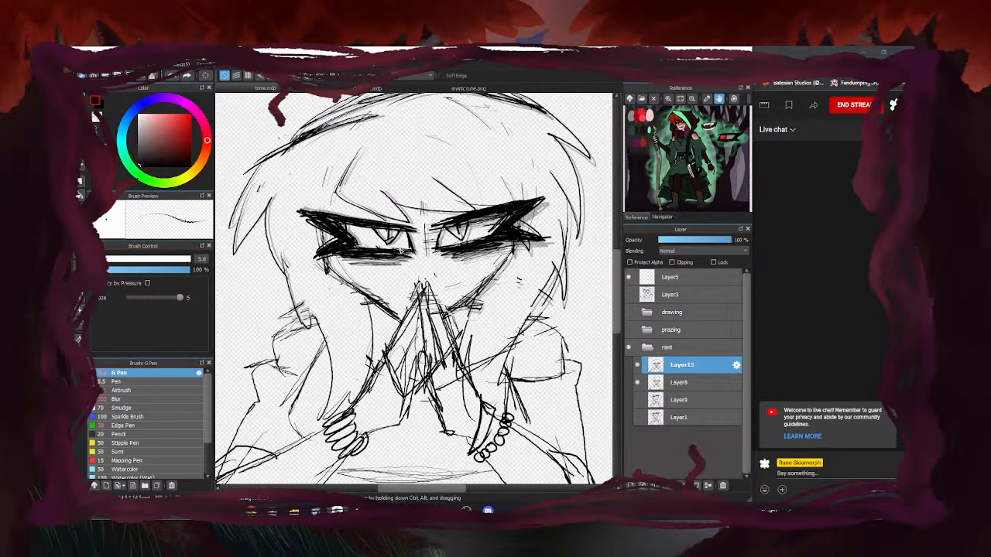
scroll(391, 246, "down", 3)
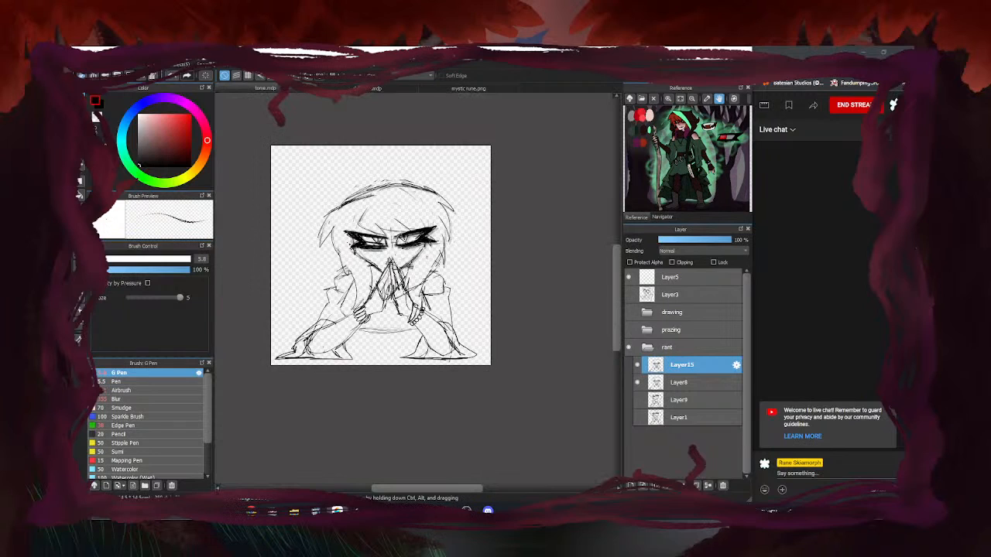
scroll(396, 246, "up", 2)
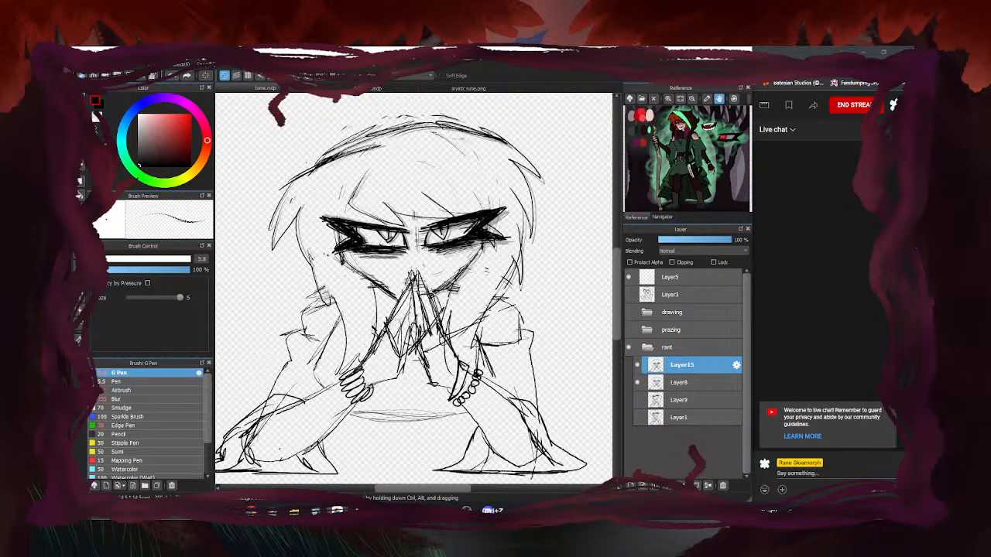
mouse_move(464, 234)
left_mouse_down()
mouse_move(439, 243)
mouse_move(449, 243)
left_mouse_up()
scroll(414, 291, "down", 5)
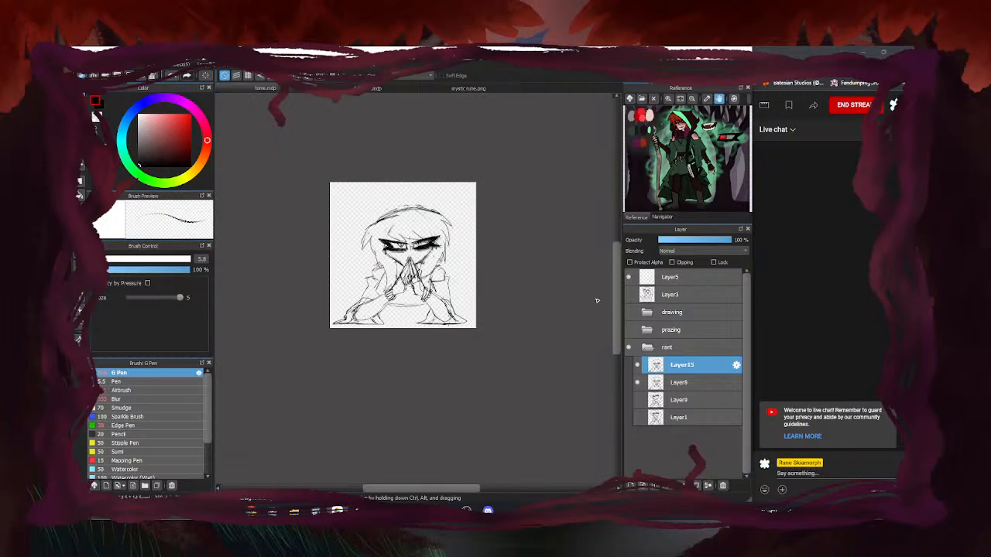
Toggle Layer15's visibility repeatedly to compare the new eye inking
left_click(637, 365)
left_click(638, 367)
left_click(637, 367)
left_click(637, 367)
left_click(637, 367)
left_click(638, 366)
left_click(638, 367)
left_click(637, 367)
left_click(637, 367)
left_click(638, 367)
left_click(637, 367)
left_click(638, 367)
left_click(638, 367)
left_click(638, 367)
left_click(637, 367)
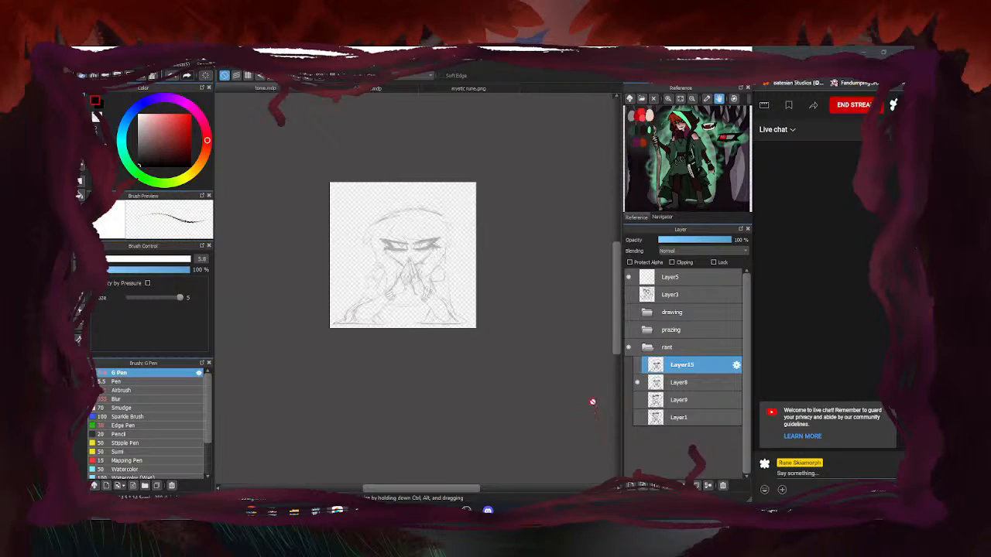
left_click(637, 367)
Make Layer8 active, hide Layer15, and collapse the rant folder
left_click(680, 381)
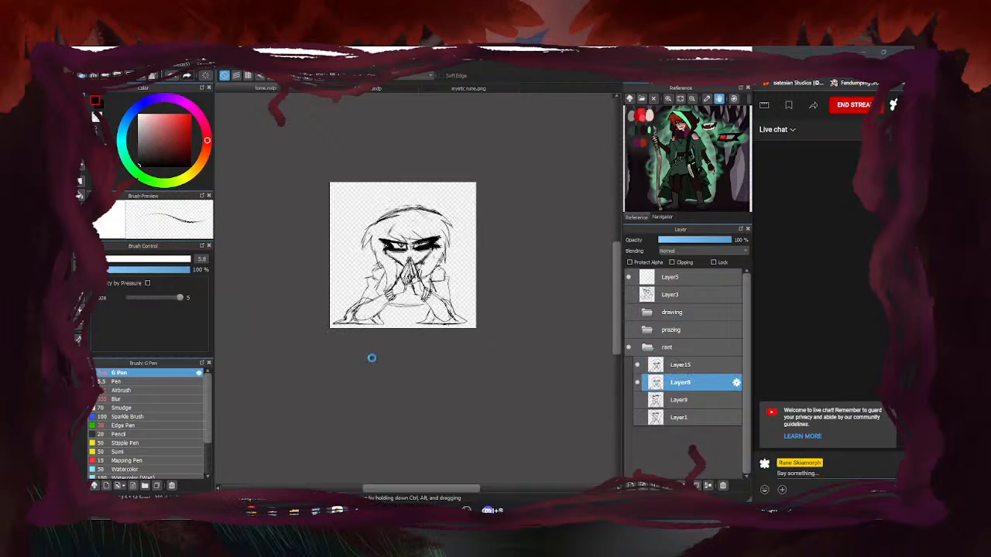
left_click(637, 367)
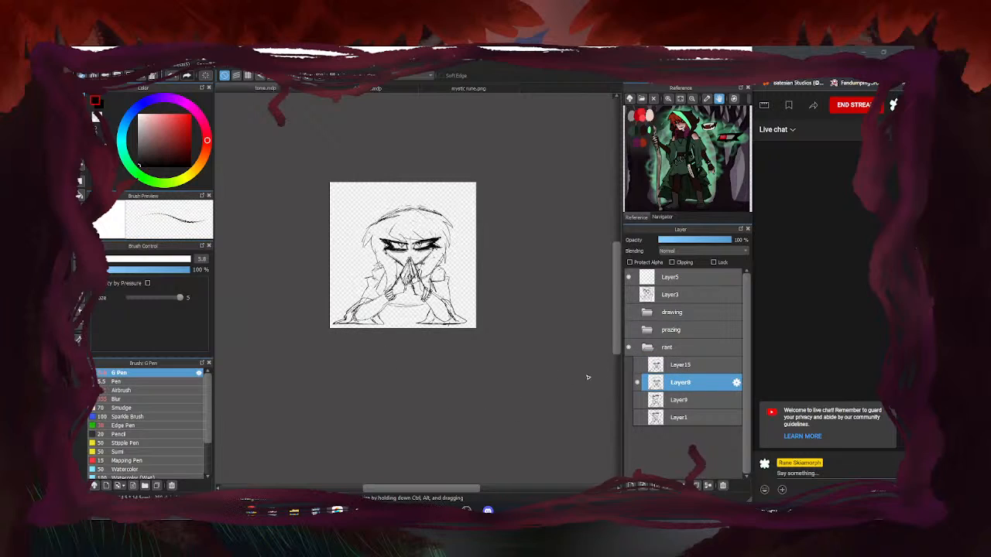
left_click(647, 348)
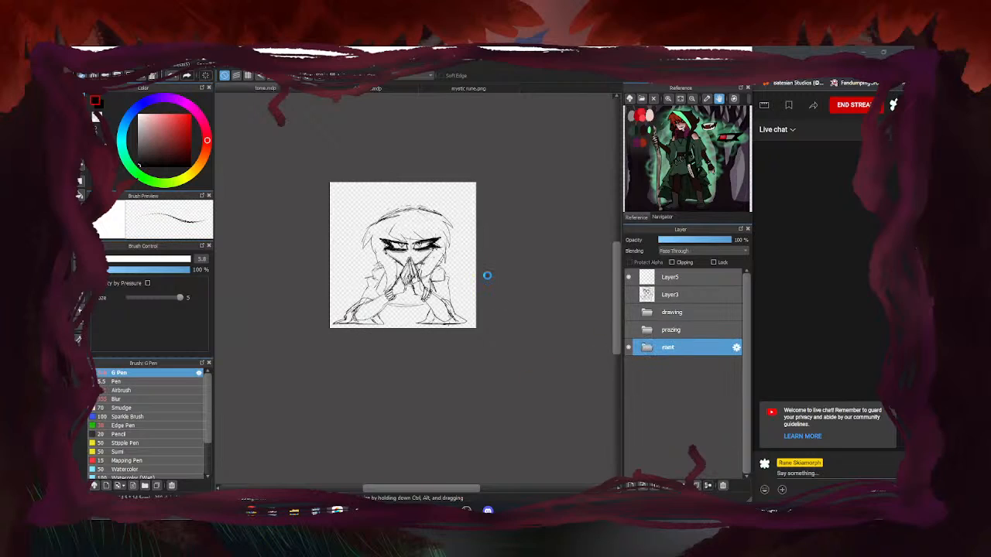
Hide the rant folder, show the Layer3 hooded-figure sketch faded to light grey, and select Layer5
left_click(628, 295)
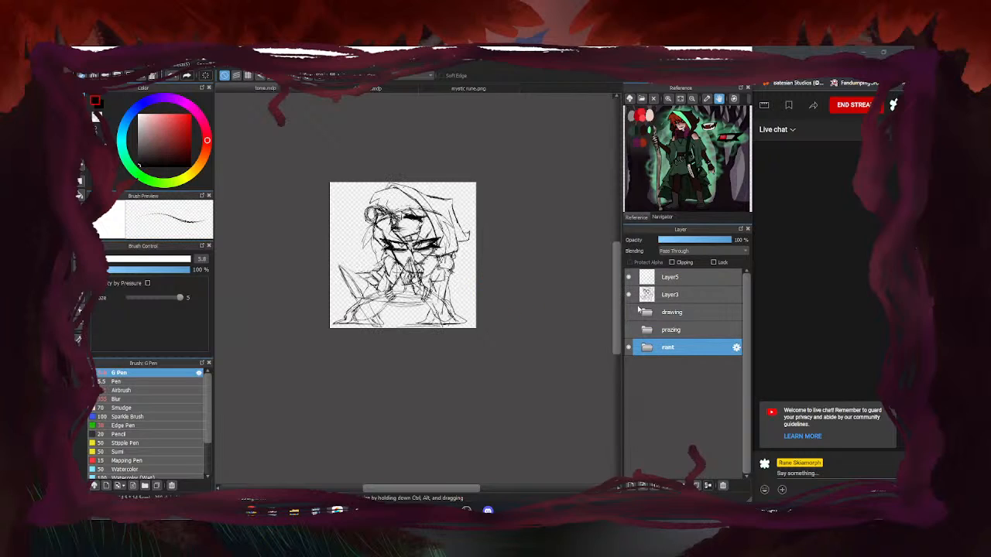
left_click(628, 347)
left_click(672, 295)
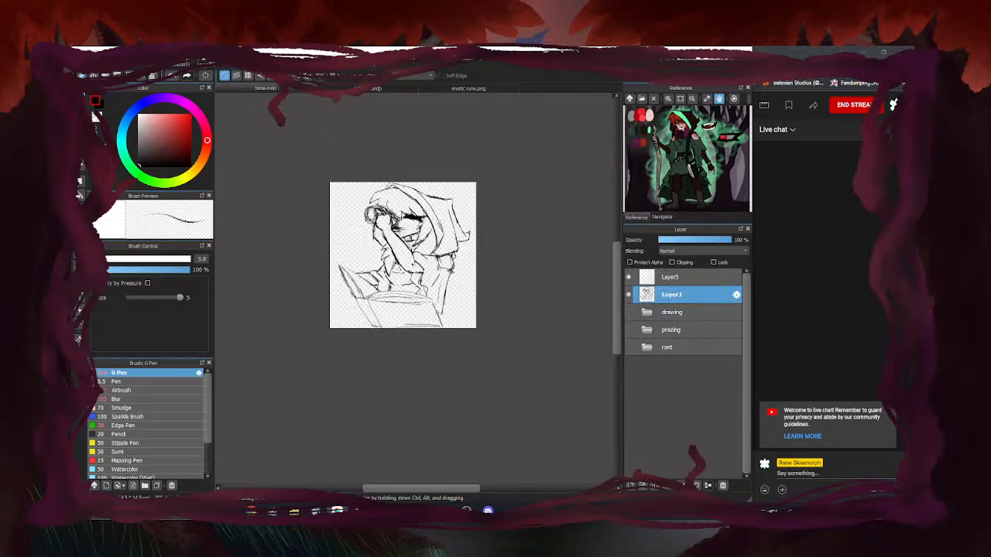
scroll(446, 231, "up", 2)
scroll(447, 231, "up", 1)
scroll(447, 230, "down", 3)
left_click(690, 240)
left_click(686, 277)
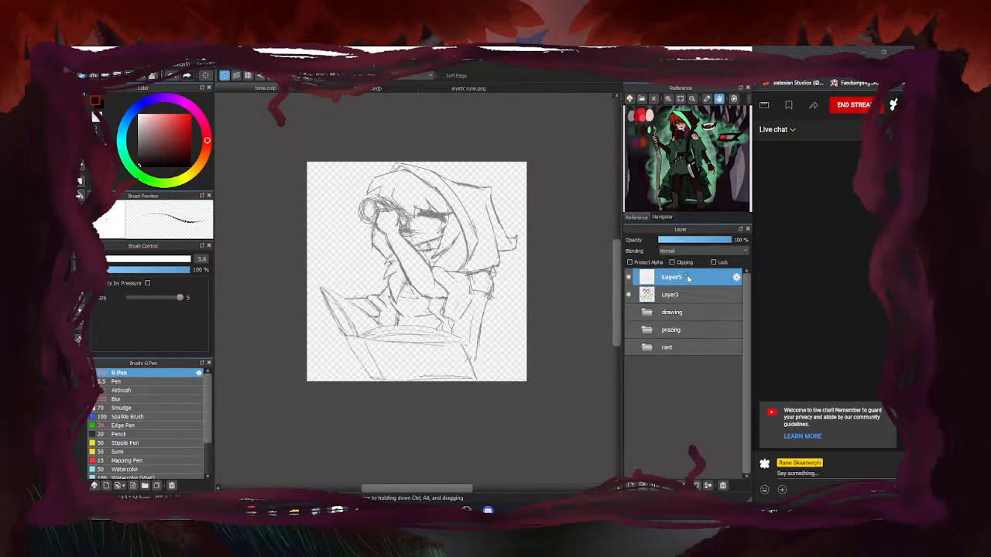
Ink hatching along the hooded figure's jaw and cheek on Layer5
scroll(456, 228, "up", 2)
mouse_move(468, 237)
left_mouse_down()
mouse_move(451, 259)
mouse_move(454, 284)
left_mouse_up()
mouse_move(420, 236)
left_mouse_down()
mouse_move(459, 249)
mouse_move(486, 239)
mouse_move(457, 257)
mouse_move(467, 261)
left_mouse_up()
mouse_move(458, 239)
left_mouse_down()
mouse_move(393, 226)
mouse_move(484, 239)
left_mouse_up()
mouse_move(400, 181)
left_mouse_down()
mouse_move(381, 203)
mouse_move(401, 237)
left_mouse_up()
left_click_drag(385, 204, 412, 248)
mouse_move(437, 233)
left_mouse_down()
mouse_move(490, 224)
mouse_move(393, 237)
left_mouse_up()
left_click_drag(418, 241, 391, 235)
With the canvas tilted, ink the long line down the cheek
key("Left")
key("Left")
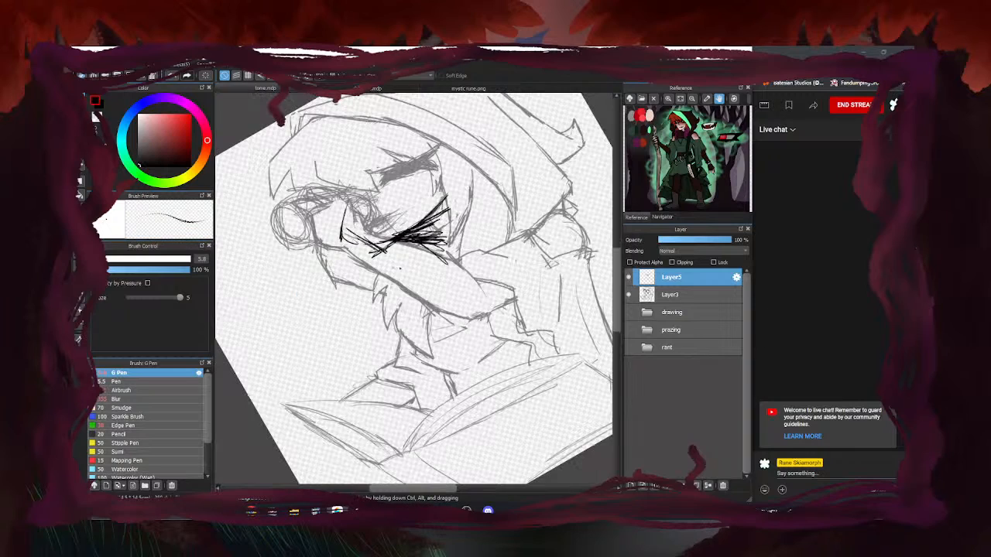
left_click_drag(442, 142, 437, 197)
left_click_drag(444, 162, 432, 207)
mouse_move(441, 191)
left_mouse_down()
mouse_move(399, 237)
mouse_move(367, 258)
left_mouse_up()
left_click_drag(373, 257, 341, 228)
mouse_move(345, 177)
left_mouse_down()
mouse_move(333, 215)
mouse_move(326, 163)
mouse_move(367, 108)
mouse_move(451, 135)
mouse_move(459, 186)
left_mouse_up()
Hatch across the face and eye area, add thin vertical strokes, and ink the eye
left_click_drag(339, 197, 442, 164)
left_click_drag(395, 167, 451, 158)
mouse_move(342, 189)
left_mouse_down()
mouse_move(451, 158)
mouse_move(391, 180)
left_mouse_up()
left_click_drag(367, 137, 379, 241)
mouse_move(364, 140)
left_mouse_down()
mouse_move(377, 223)
mouse_move(402, 209)
mouse_move(364, 216)
mouse_move(398, 213)
left_mouse_up()
mouse_move(364, 226)
left_mouse_down()
mouse_move(387, 218)
mouse_move(375, 219)
left_mouse_up()
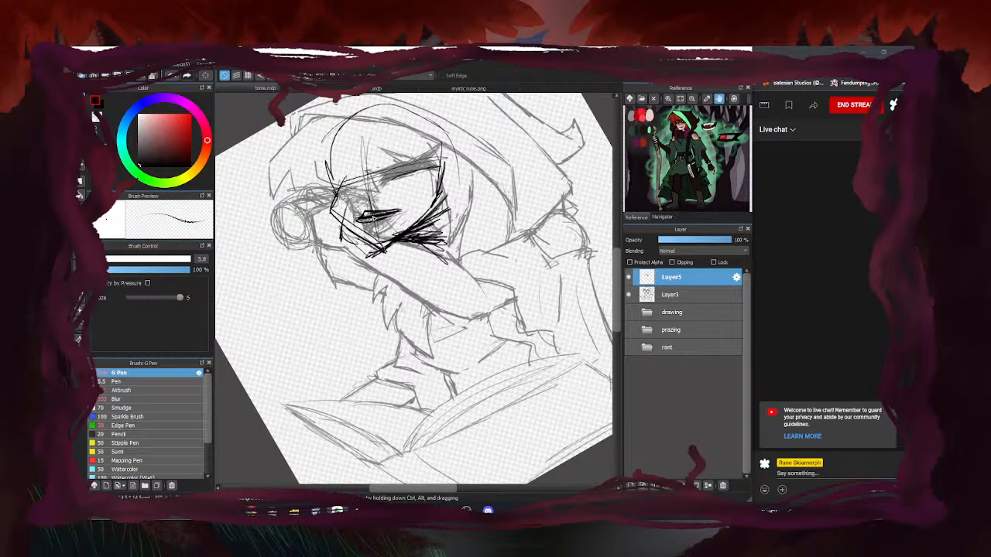
mouse_move(382, 213)
left_mouse_down()
mouse_move(361, 216)
mouse_move(362, 196)
left_mouse_up()
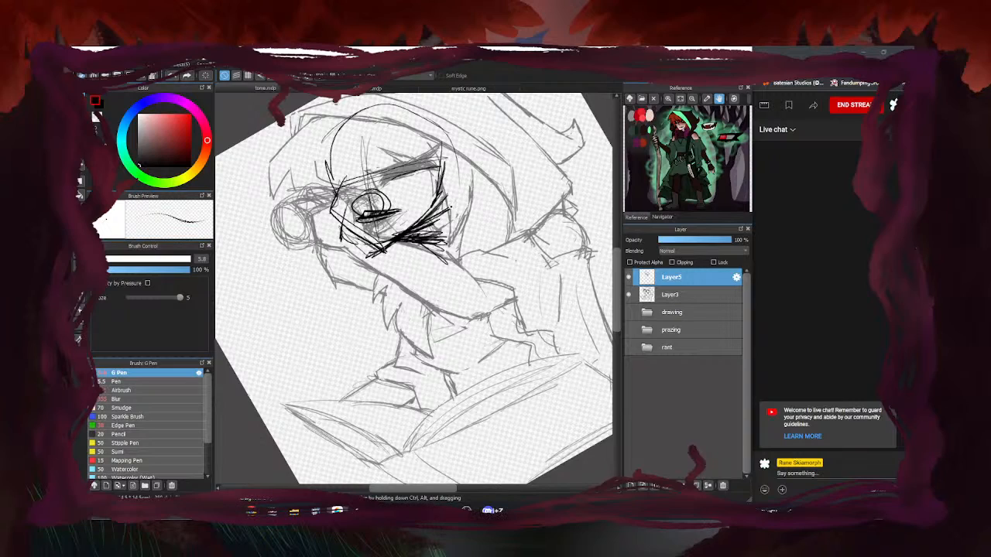
Undo the loop around the eye and erase stray strokes near the face with the eraser
key("ctrl+z")
scroll(424, 250, "down", 4)
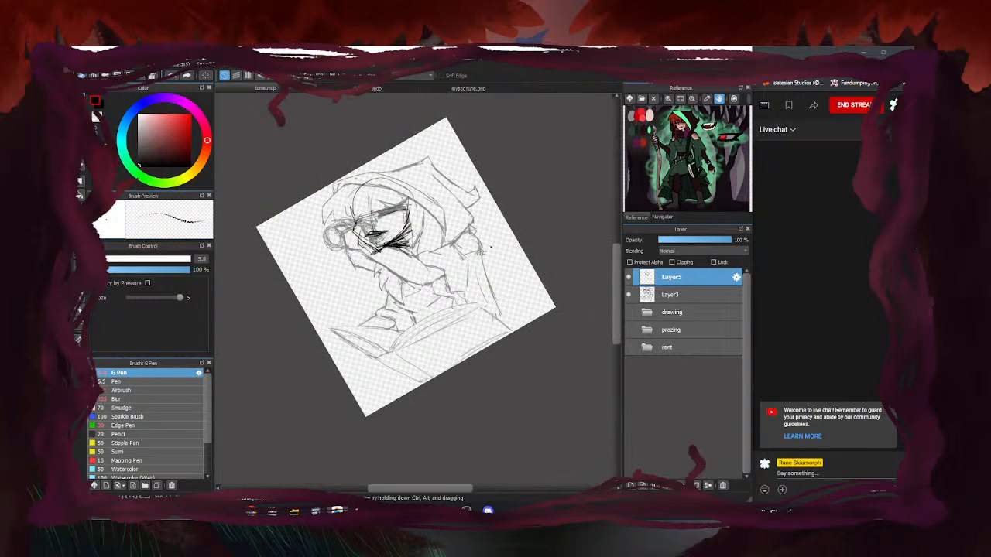
scroll(335, 254, "up", 3)
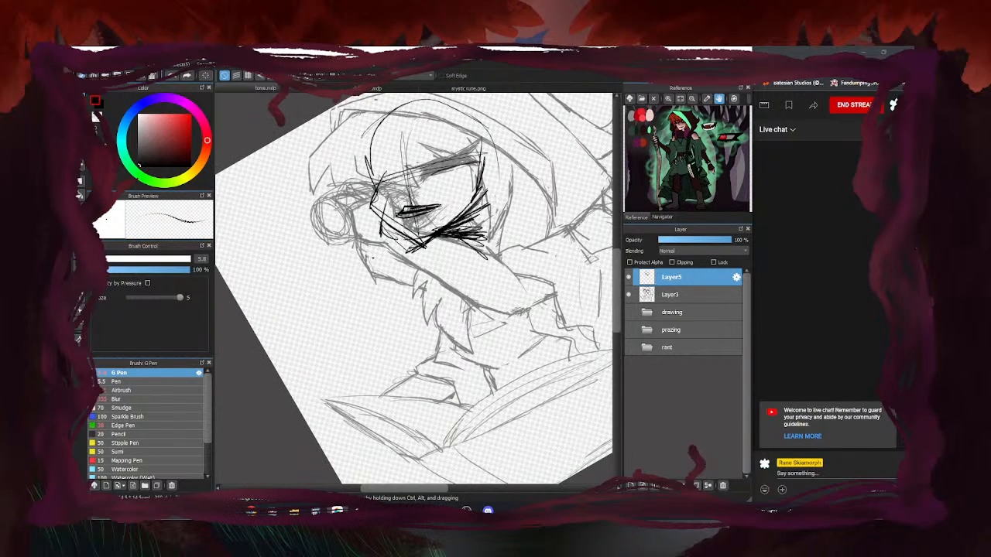
key("e")
mouse_move(400, 223)
left_mouse_down()
mouse_move(418, 257)
mouse_move(388, 237)
mouse_move(383, 213)
left_mouse_up()
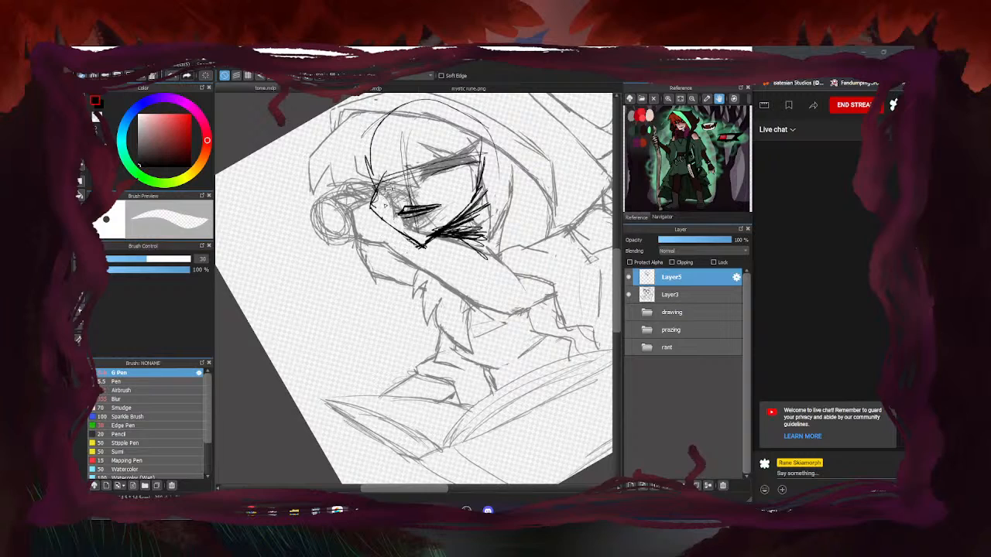
key("p")
scroll(302, 272, "down", 3)
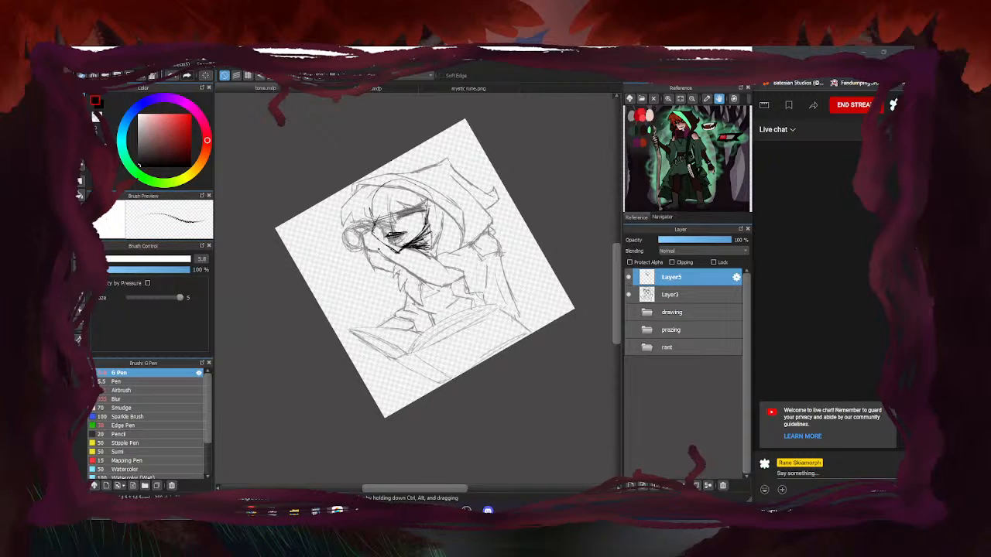
scroll(377, 250, "up", 3)
scroll(397, 243, "down", 3)
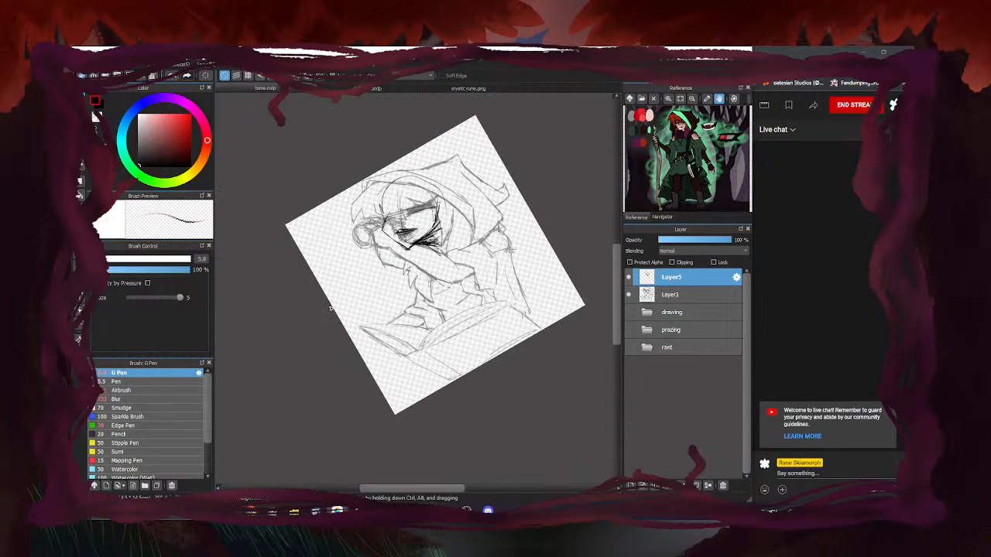
Lasso the inked head, rotate it slightly counter-clockwise, and deselect
key("l")
mouse_move(452, 155)
left_mouse_down()
mouse_move(349, 250)
mouse_move(412, 169)
left_mouse_up()
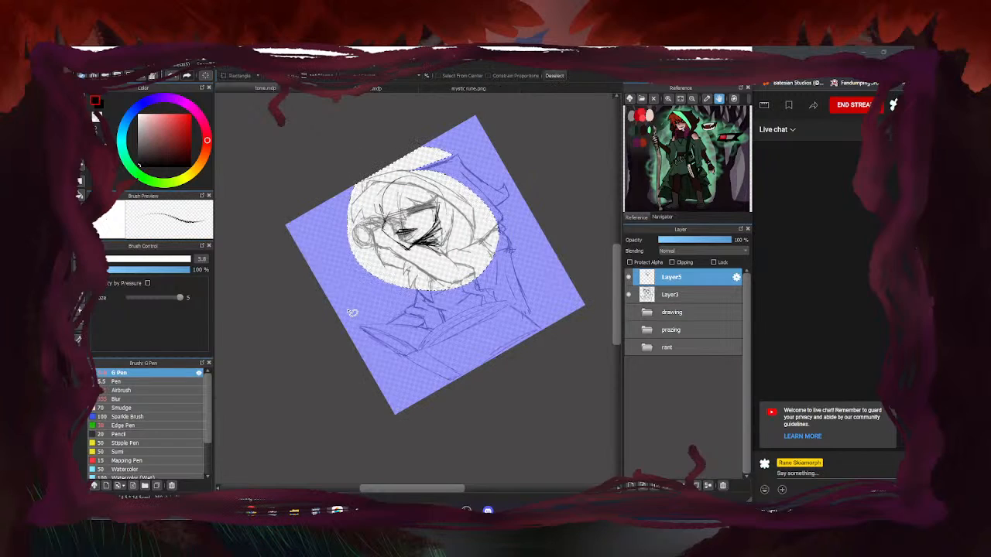
key("ctrl+t")
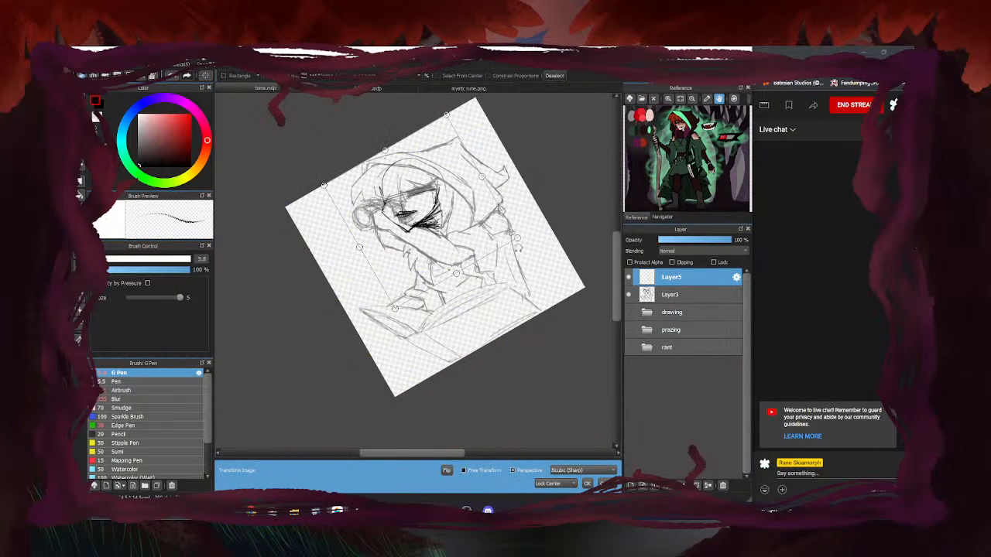
left_click_drag(518, 237, 526, 240)
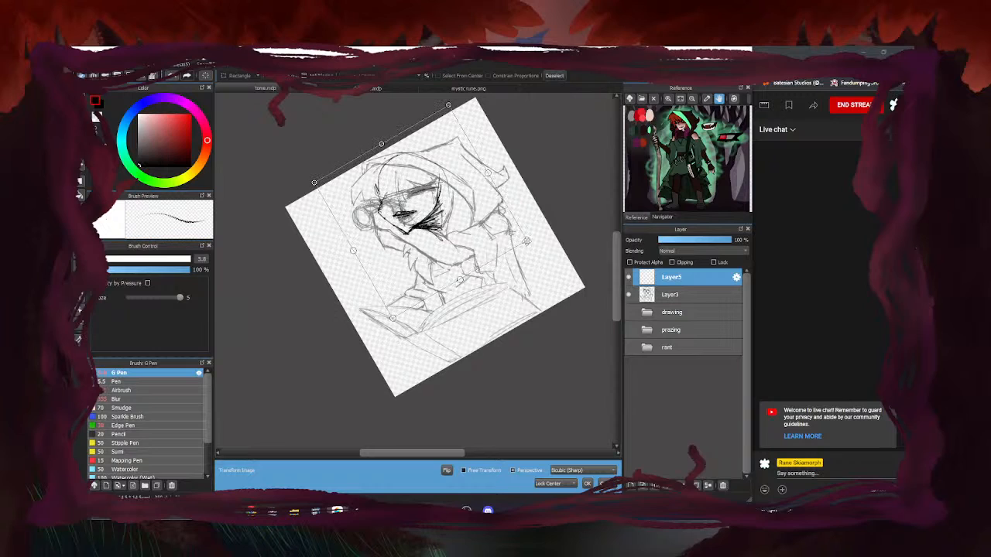
left_click(587, 484)
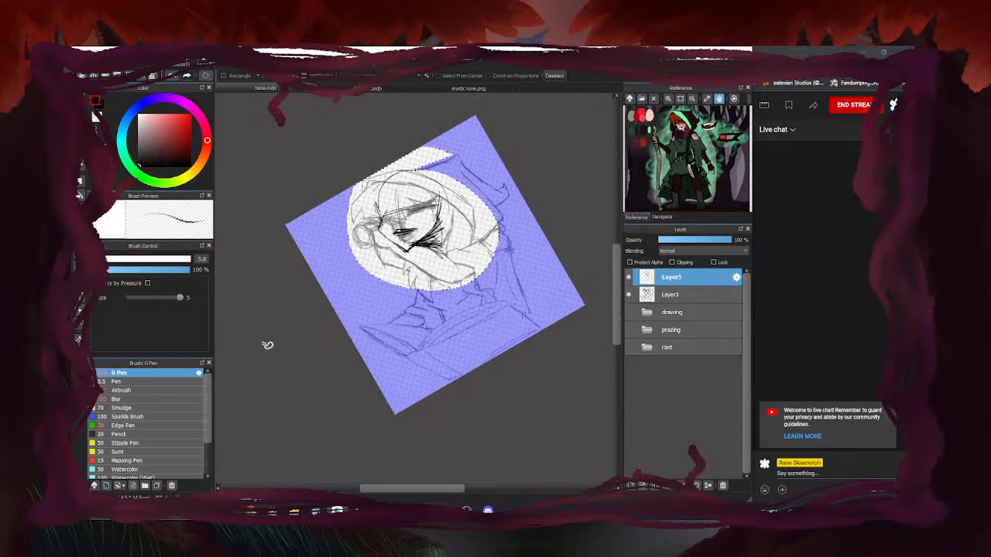
key("ctrl+d")
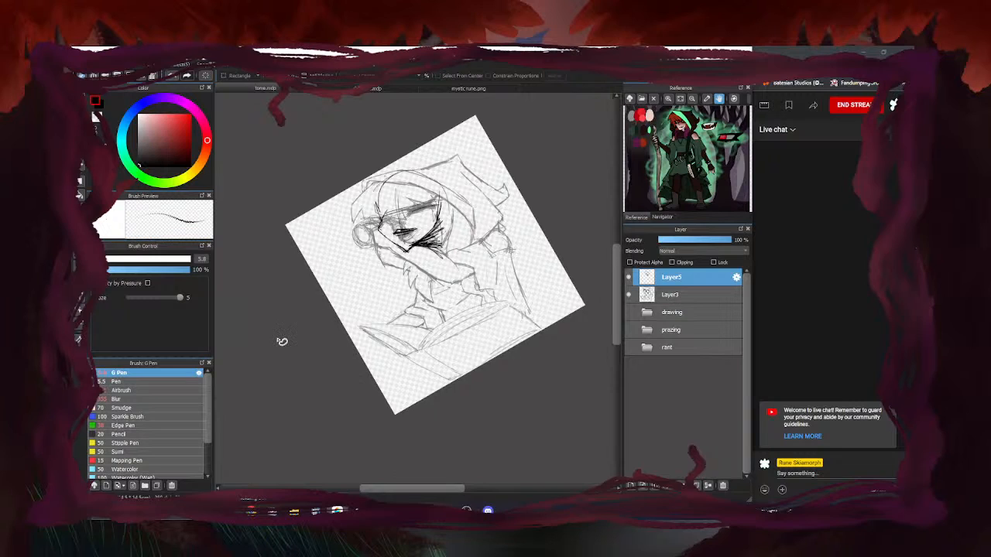
Set the view upright and move Layer5's ink lines slightly down
key("Up")
scroll(483, 175, "up", 2)
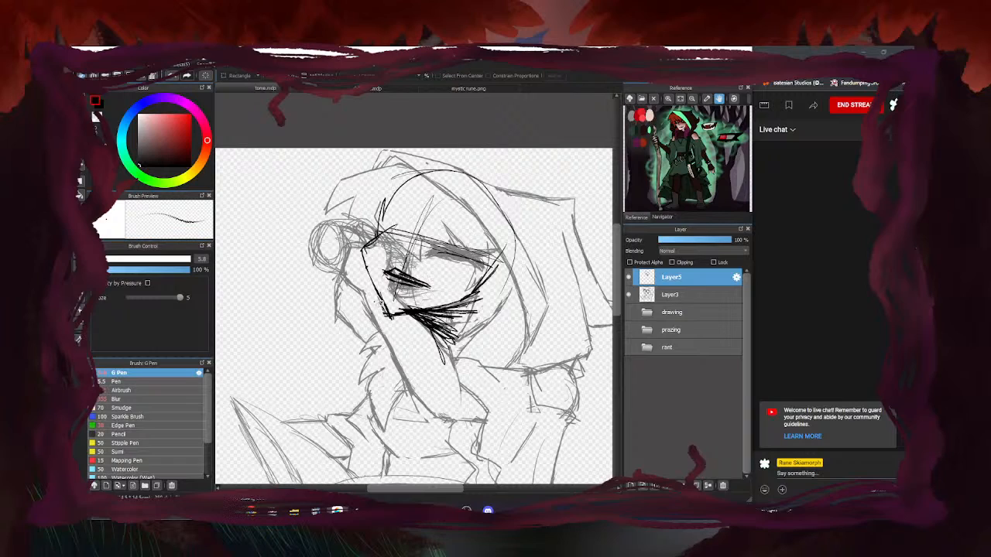
left_click(82, 165)
left_click_drag(427, 288, 428, 292)
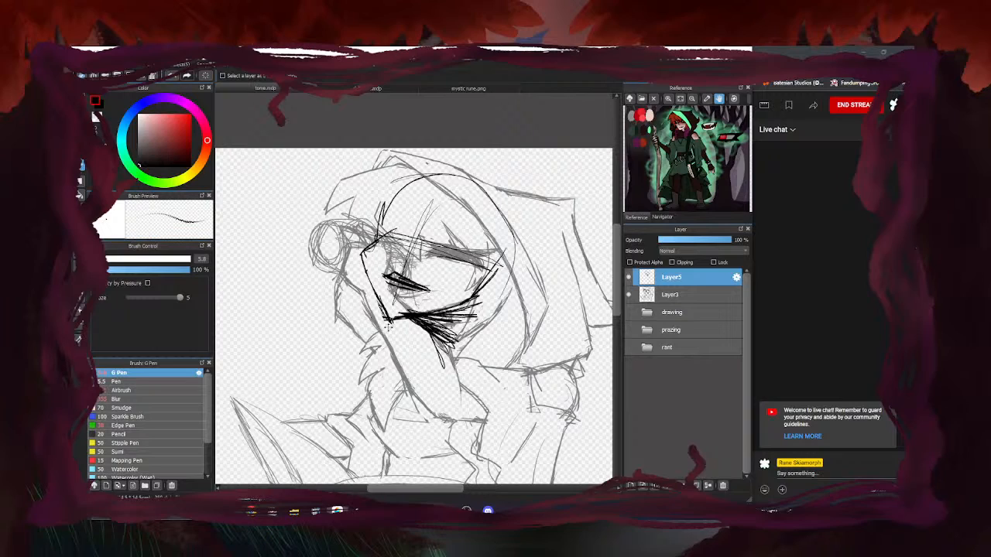
left_click(82, 121)
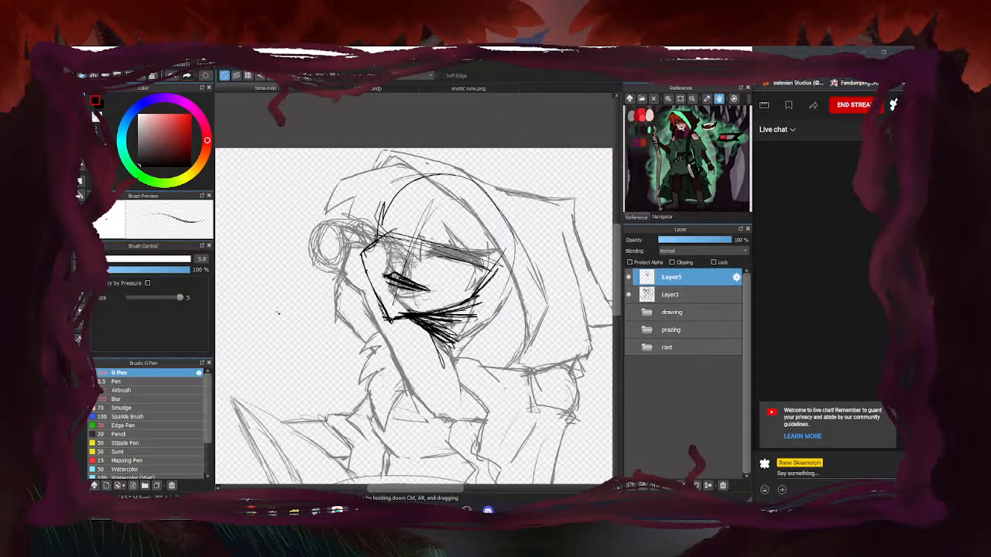
Ink rounded looping strokes and arcs for the hand pressed against the face on Layer5
mouse_move(400, 281)
left_mouse_down()
mouse_move(398, 255)
mouse_move(395, 268)
mouse_move(377, 267)
mouse_move(396, 271)
mouse_move(380, 246)
mouse_move(392, 271)
mouse_move(374, 255)
mouse_move(371, 263)
mouse_move(387, 267)
mouse_move(352, 226)
mouse_move(387, 242)
mouse_move(345, 285)
mouse_move(334, 282)
mouse_move(356, 294)
mouse_move(356, 221)
mouse_move(363, 288)
mouse_move(314, 271)
mouse_move(341, 230)
mouse_move(306, 264)
mouse_move(326, 242)
left_mouse_up()
left_click_drag(336, 282, 374, 301)
left_click_drag(387, 242, 365, 214)
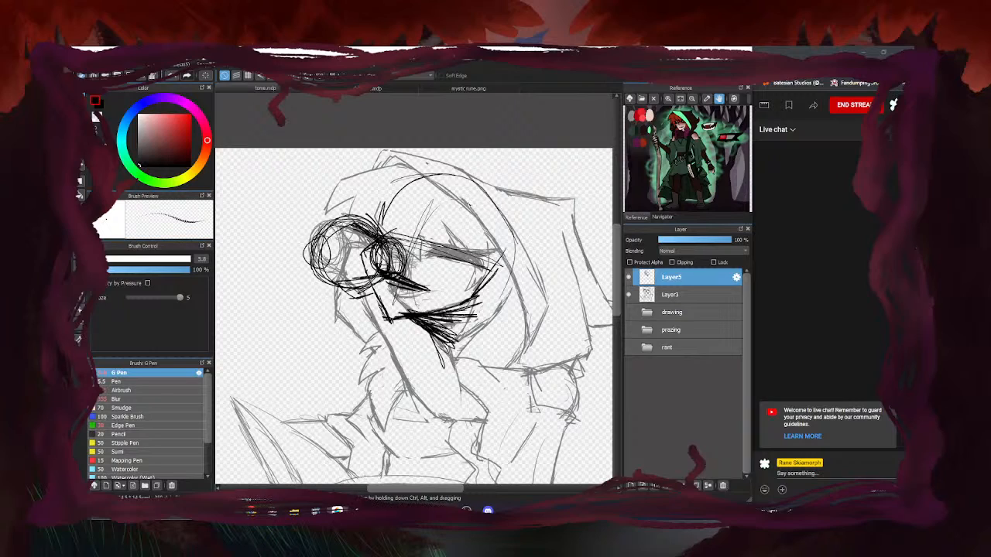
mouse_move(381, 240)
left_mouse_down()
mouse_move(343, 207)
mouse_move(330, 222)
mouse_move(355, 202)
mouse_move(331, 223)
mouse_move(349, 221)
mouse_move(326, 228)
mouse_move(378, 232)
mouse_move(340, 212)
left_mouse_up()
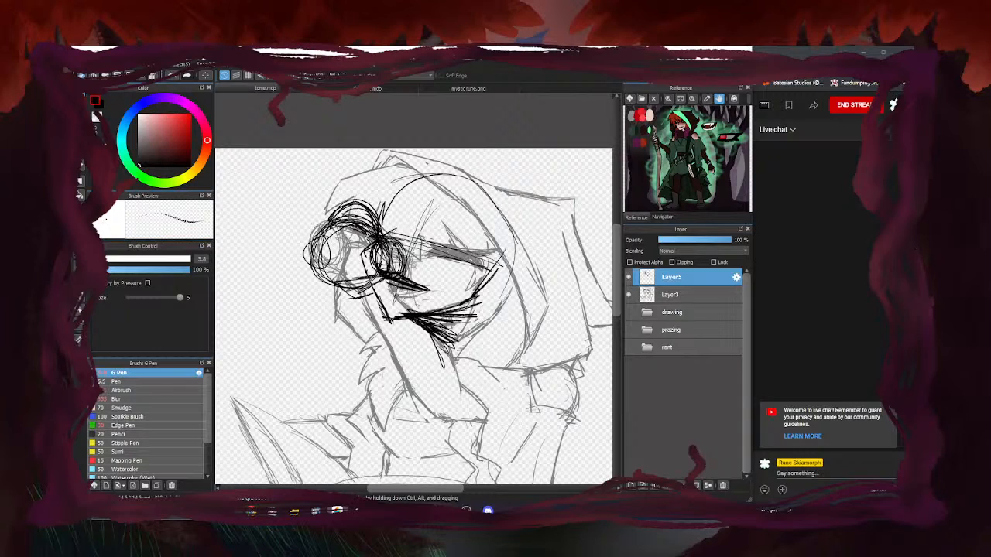
scroll(392, 260, "down", 3)
scroll(391, 260, "up", 1)
Turn Layer3's grey sketch back on and darken the ink between the hand's loops
left_click(631, 295)
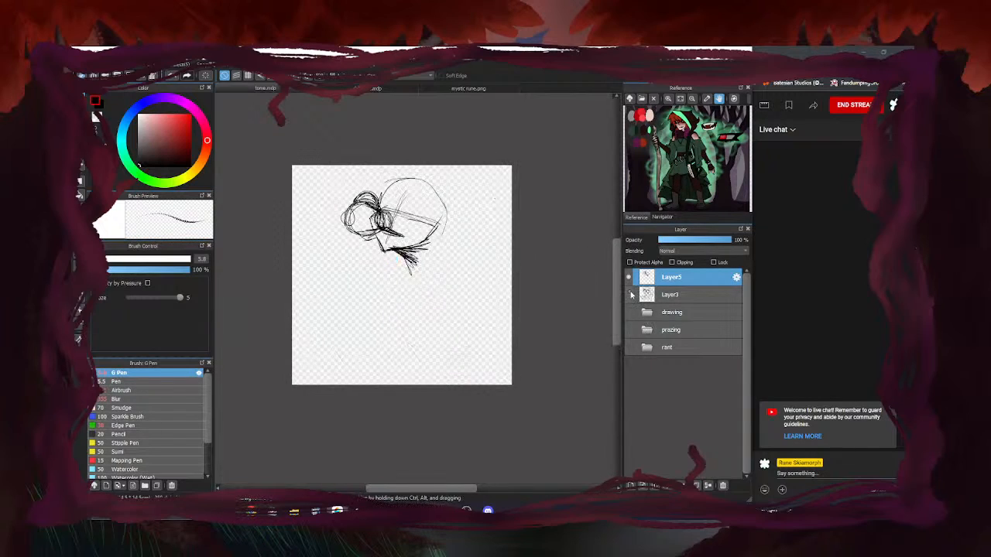
left_click(631, 295)
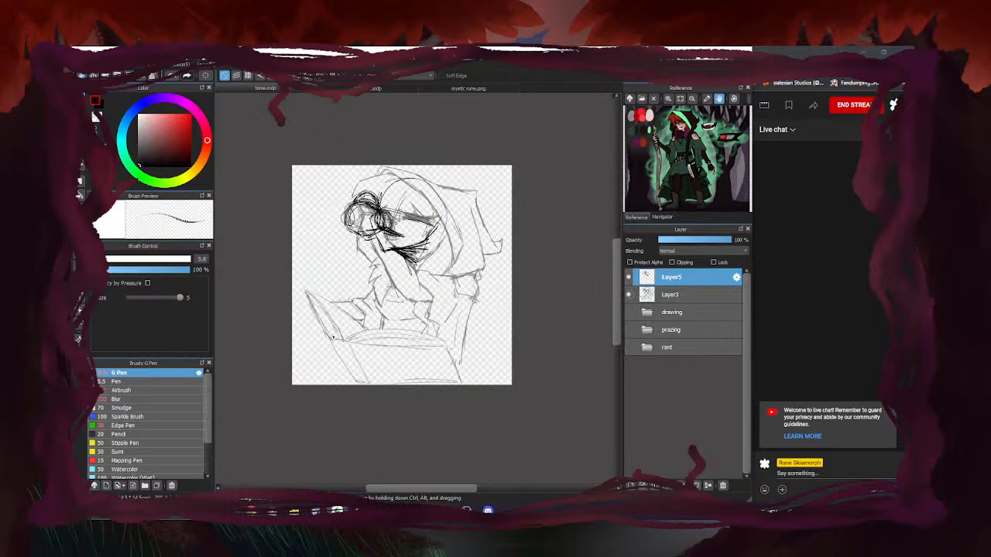
scroll(467, 254, "up", 4)
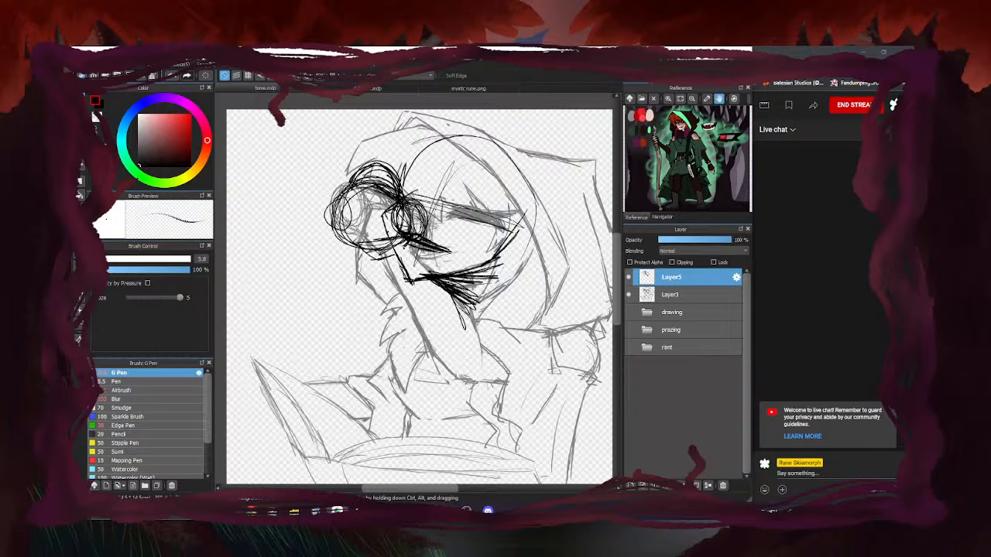
left_click_drag(410, 242, 398, 247)
left_click_drag(391, 195, 403, 230)
mouse_move(405, 191)
left_mouse_down()
mouse_move(405, 221)
mouse_move(371, 179)
mouse_move(354, 186)
mouse_move(370, 220)
mouse_move(366, 186)
mouse_move(386, 215)
mouse_move(360, 246)
mouse_move(380, 272)
mouse_move(395, 260)
mouse_move(480, 327)
left_mouse_up()
Ink the bent arm's outlines and forearm lines ending in a rounded sleeve cuff
left_click_drag(374, 267, 448, 358)
mouse_move(469, 311)
left_mouse_down()
mouse_move(448, 357)
mouse_move(472, 349)
mouse_move(401, 316)
mouse_move(449, 355)
left_mouse_up()
mouse_move(375, 272)
left_mouse_down()
mouse_move(448, 358)
mouse_move(476, 373)
left_mouse_up()
mouse_move(476, 372)
left_mouse_down()
mouse_move(479, 326)
mouse_move(483, 367)
left_mouse_up()
mouse_move(425, 345)
left_mouse_down()
mouse_move(477, 370)
mouse_move(477, 356)
mouse_move(555, 333)
mouse_move(605, 337)
left_mouse_up()
left_click_drag(477, 373, 562, 377)
left_click_drag(554, 336, 566, 374)
mouse_move(553, 336)
left_mouse_down()
mouse_move(564, 370)
mouse_move(609, 358)
mouse_move(567, 377)
left_mouse_up()
Erase stray ink near the elbow, sleeve and hand, and thin the strokes near the face
key("e")
mouse_move(400, 271)
left_mouse_down()
mouse_move(413, 285)
mouse_move(400, 275)
left_mouse_up()
left_click_drag(470, 325, 459, 357)
mouse_move(393, 248)
left_mouse_down()
mouse_move(395, 238)
mouse_move(393, 250)
left_mouse_up()
mouse_move(401, 197)
left_mouse_down()
mouse_move(394, 224)
mouse_move(400, 206)
left_mouse_up()
mouse_move(400, 207)
left_mouse_down()
mouse_move(390, 246)
mouse_move(399, 233)
left_mouse_up()
left_click_drag(373, 186, 385, 215)
mouse_move(366, 194)
left_mouse_down()
mouse_move(384, 250)
mouse_move(374, 239)
mouse_move(374, 259)
mouse_move(411, 240)
mouse_move(398, 256)
left_mouse_up()
key("b")
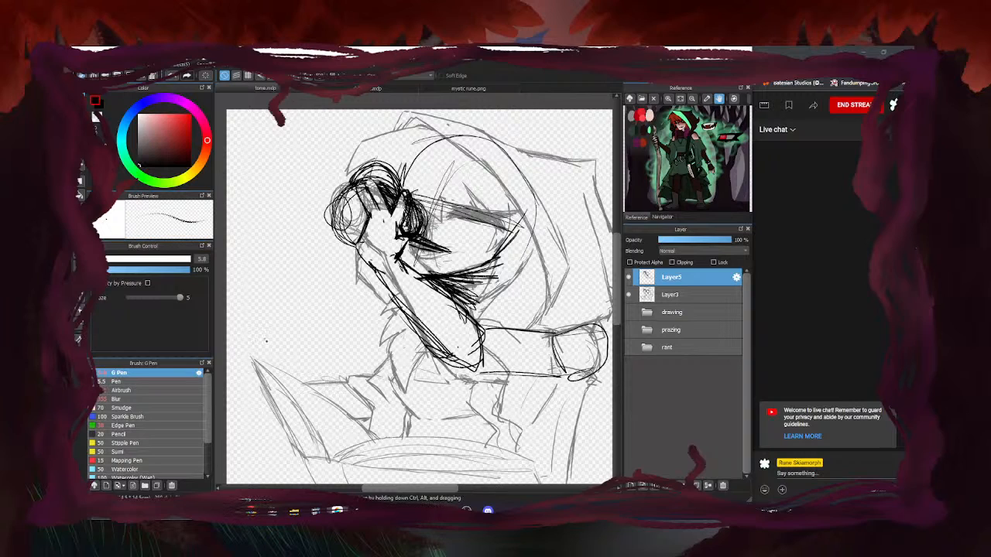
scroll(324, 335, "down", 3)
scroll(324, 335, "up", 4)
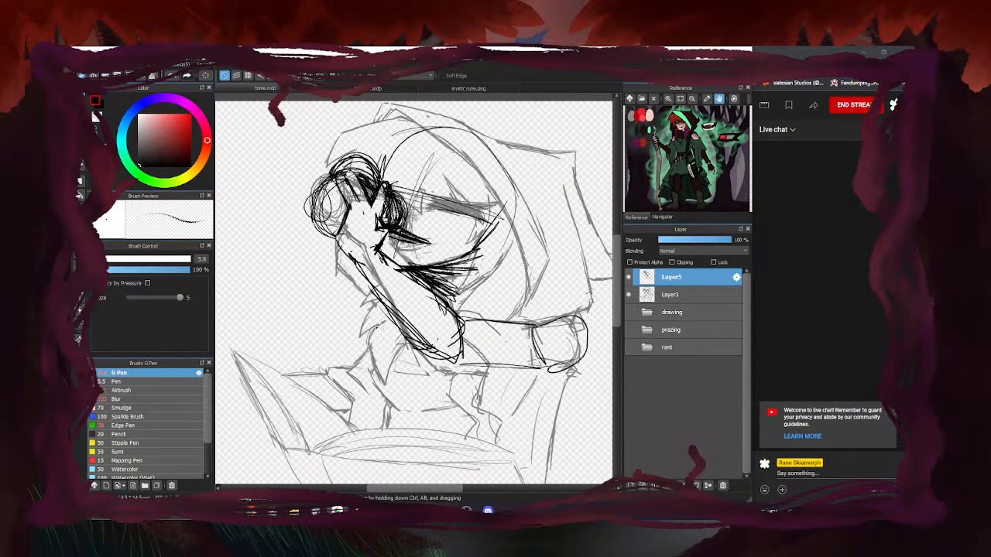
Lasso the inked head and arm on Layer5, nudge them down, and rotate them slightly counterclockwise
left_click(81, 225)
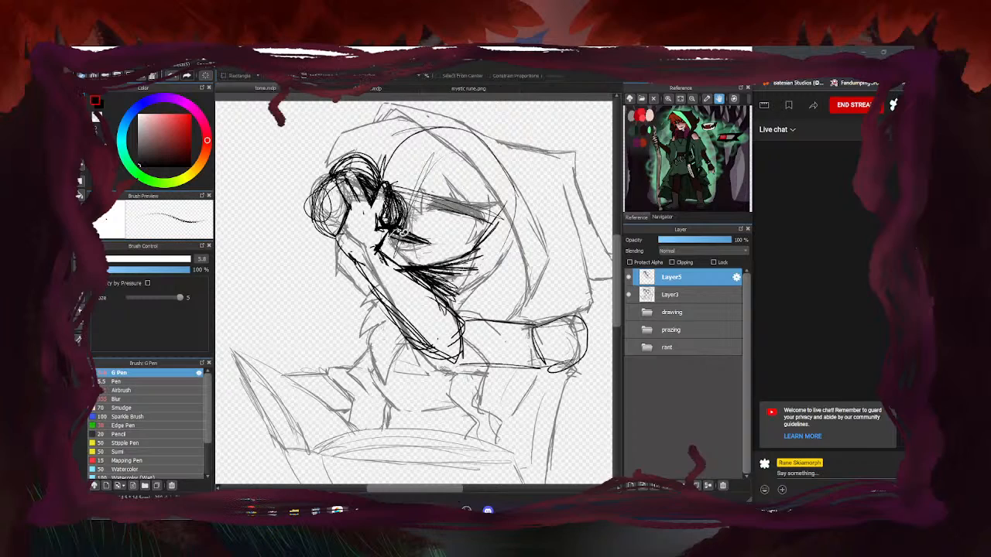
mouse_move(412, 203)
left_mouse_down()
mouse_move(403, 182)
mouse_move(299, 139)
mouse_move(364, 370)
mouse_move(456, 373)
mouse_move(461, 302)
mouse_move(384, 254)
left_mouse_up()
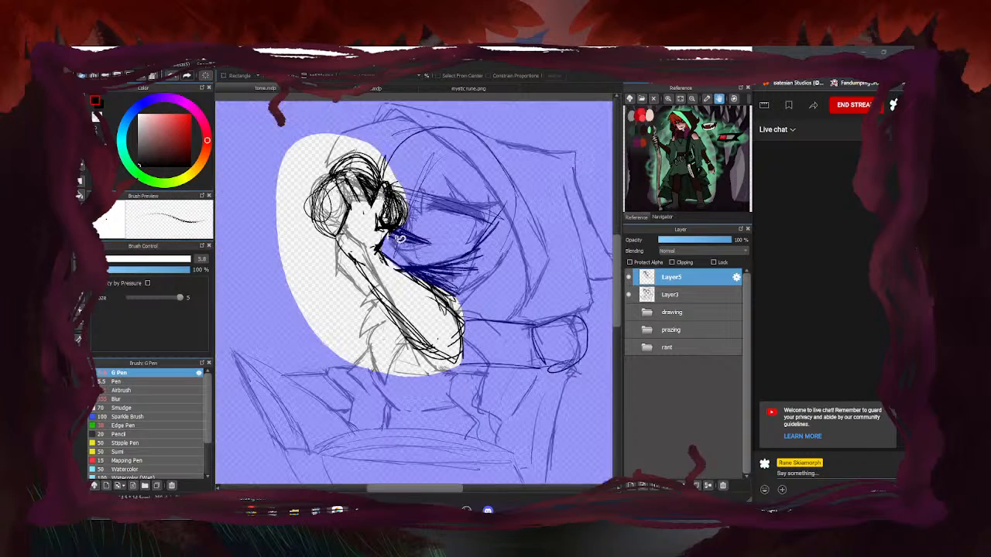
key("ctrl+t")
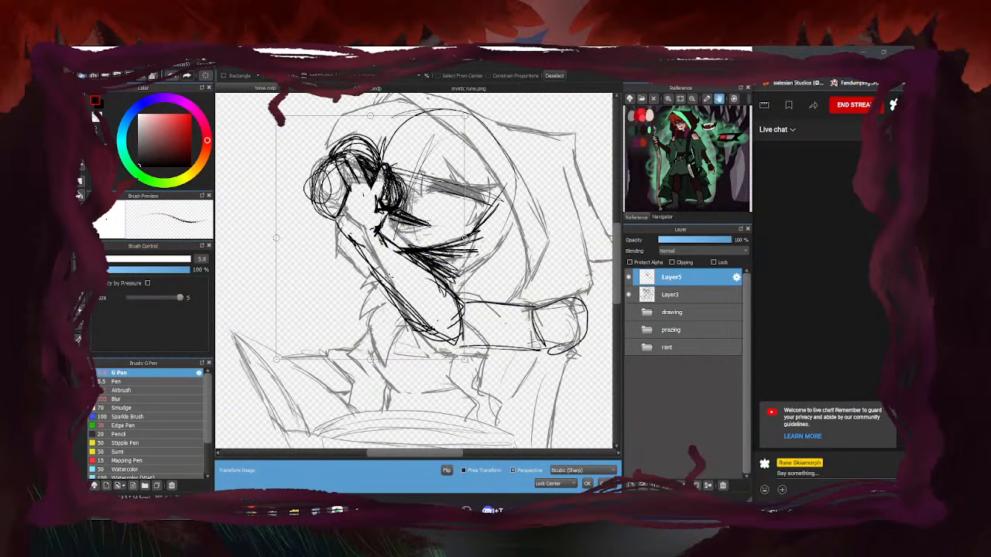
left_click_drag(417, 304, 422, 311)
left_click_drag(451, 374, 456, 371)
left_click_drag(444, 321, 445, 325)
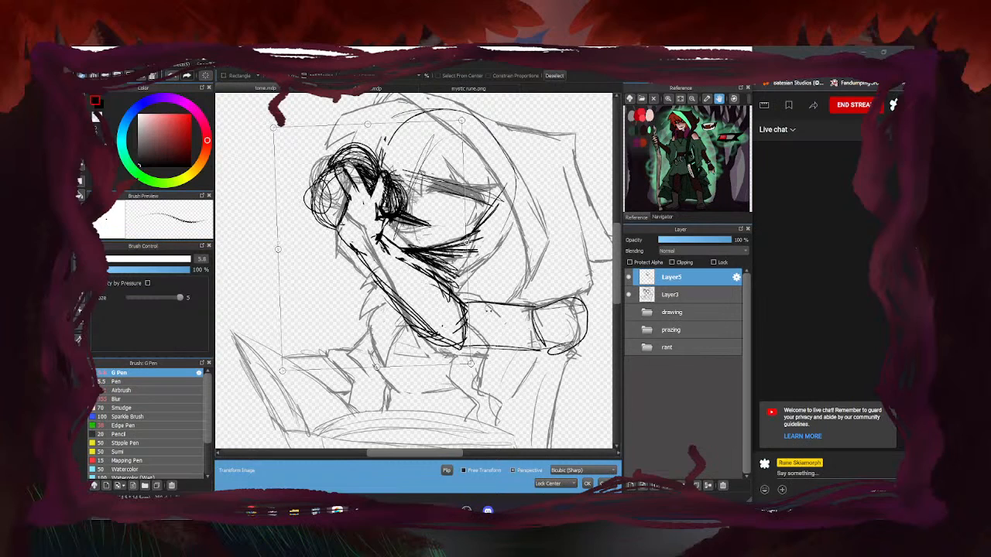
left_click(587, 484)
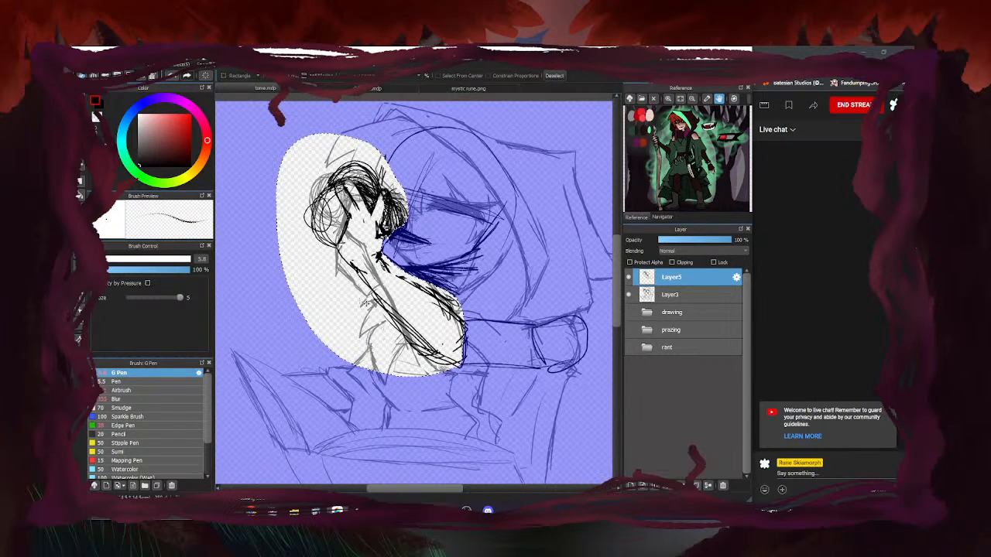
key("ctrl+d")
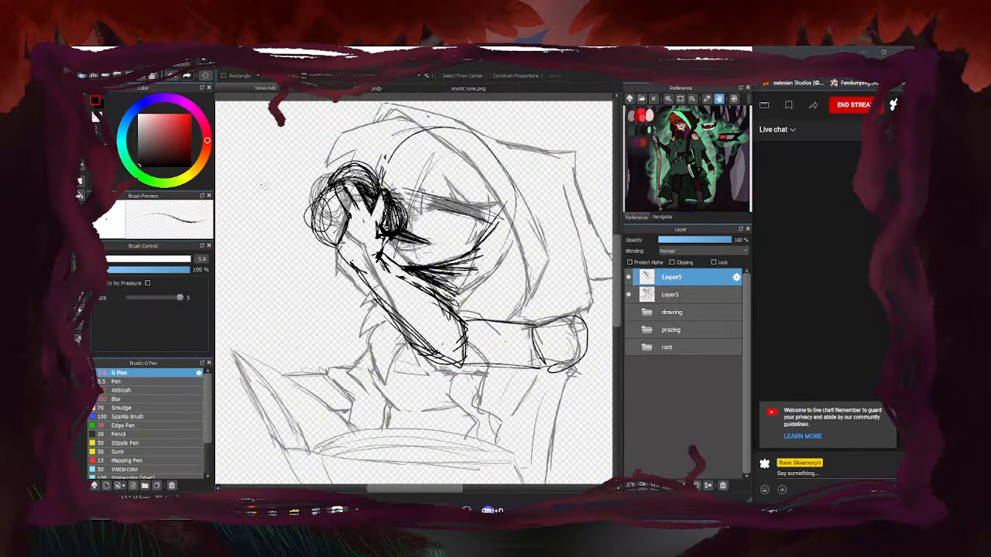
left_click(81, 92)
Ink a short stroke on the hand
scroll(354, 207, "up", 3)
mouse_move(363, 205)
left_mouse_down()
mouse_move(374, 235)
mouse_move(408, 240)
mouse_move(346, 242)
mouse_move(350, 229)
left_mouse_up()
scroll(394, 257, "down", 4)
scroll(347, 261, "up", 3)
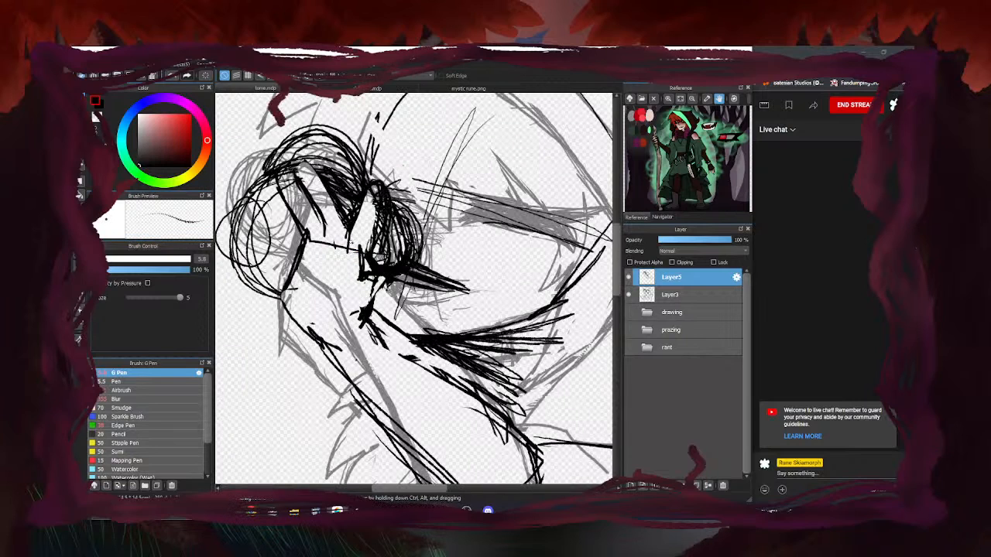
scroll(325, 262, "down", 4)
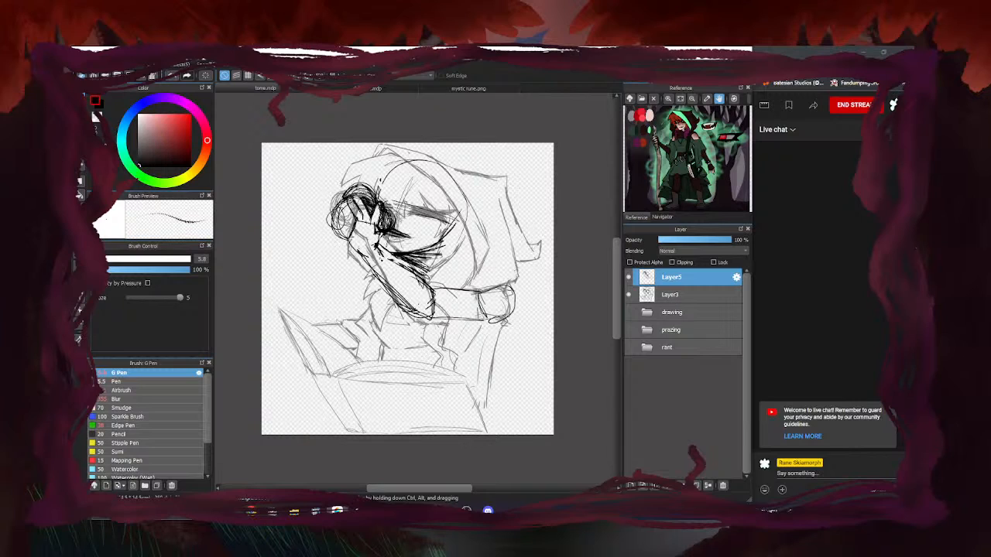
Trim a bit of ink on the arm, then add strokes around the hand and along the forearm and upper arm
key("e")
scroll(384, 250, "up", 4)
mouse_move(398, 254)
left_mouse_down()
mouse_move(381, 249)
mouse_move(389, 270)
left_mouse_up()
key("b")
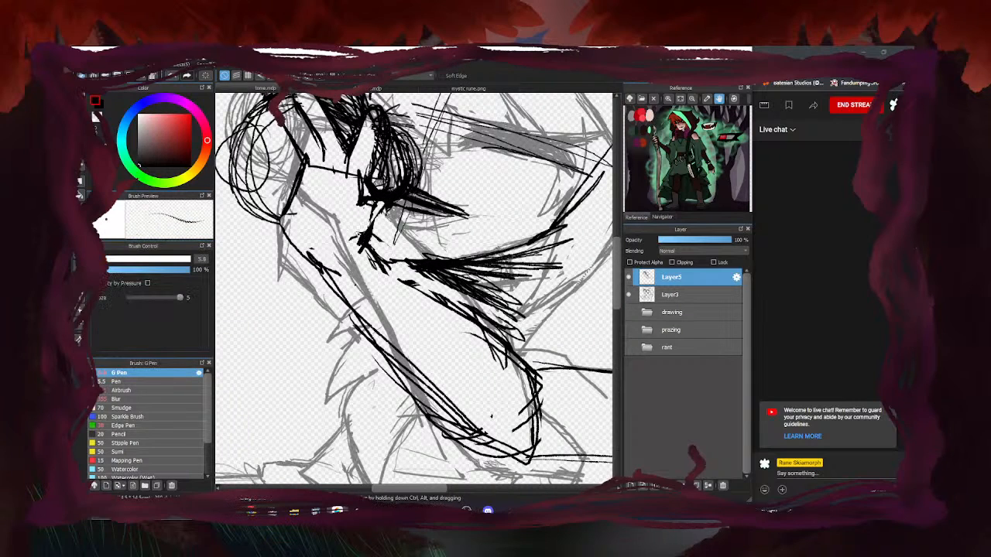
mouse_move(387, 211)
left_mouse_down()
mouse_move(362, 248)
mouse_move(375, 235)
mouse_move(472, 323)
left_mouse_up()
left_click_drag(392, 267, 524, 350)
mouse_move(418, 283)
left_mouse_down()
mouse_move(533, 368)
mouse_move(541, 423)
left_mouse_up()
scroll(465, 309, "down", 3)
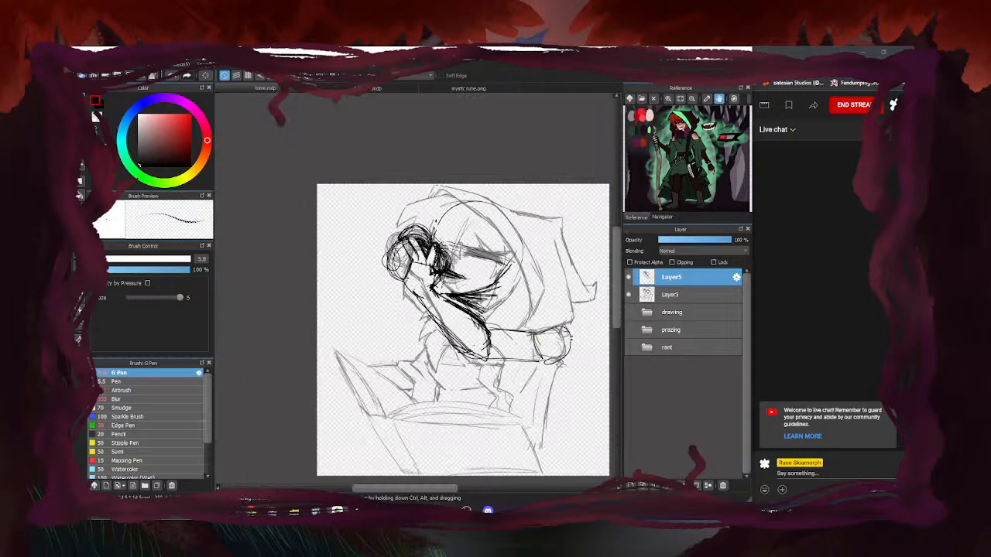
mouse_move(545, 333)
left_mouse_down()
mouse_move(488, 325)
mouse_move(536, 331)
left_mouse_up()
Erase stray and doubled lines along the arm's edges and redraw its lower-left edge
key("e")
scroll(478, 331, "up", 3)
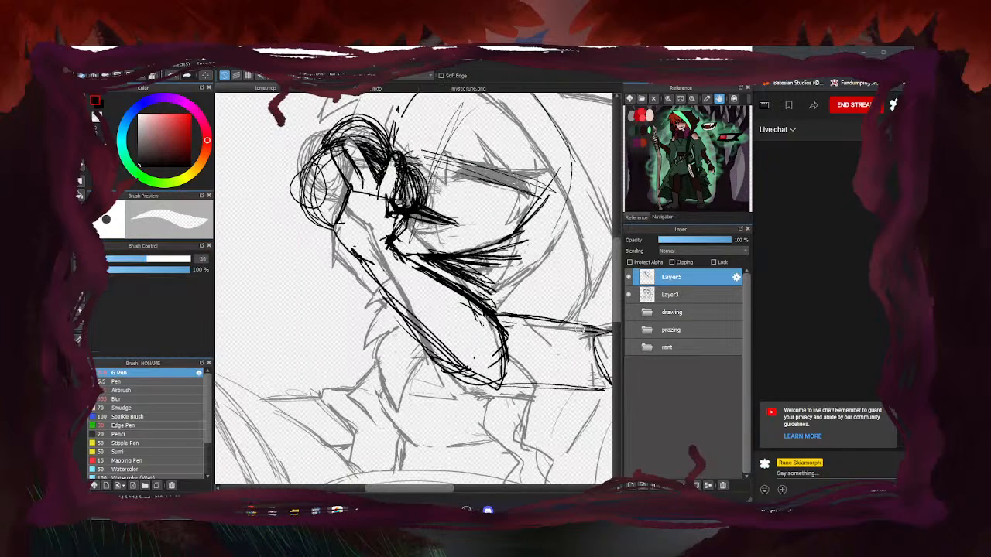
left_click_drag(390, 258, 457, 302)
mouse_move(360, 244)
left_mouse_down()
mouse_move(465, 371)
mouse_move(386, 289)
left_mouse_up()
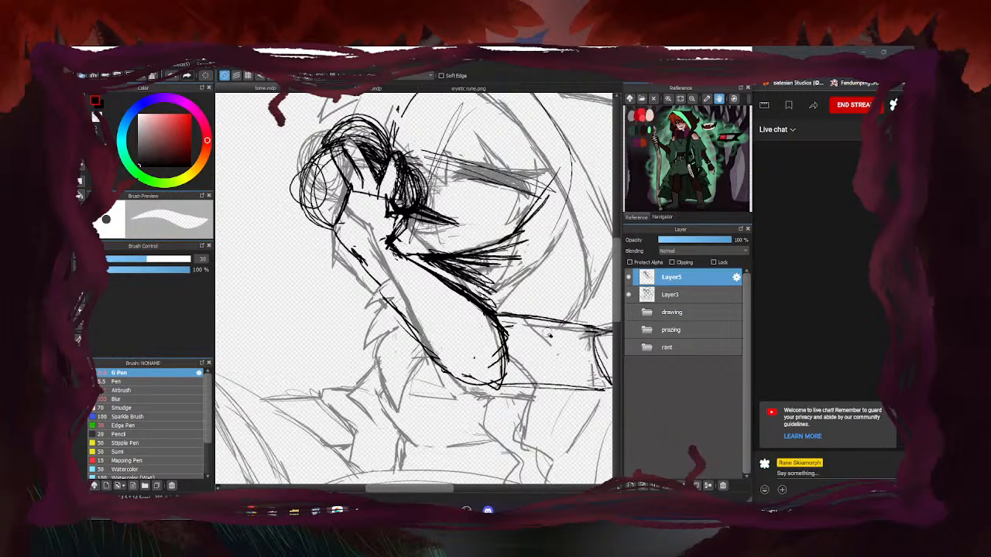
key("e")
mouse_move(337, 231)
left_mouse_down()
mouse_move(441, 368)
mouse_move(491, 386)
mouse_move(495, 333)
left_mouse_up()
Save the drawing with Ctrl+S
scroll(467, 356, "down", 4)
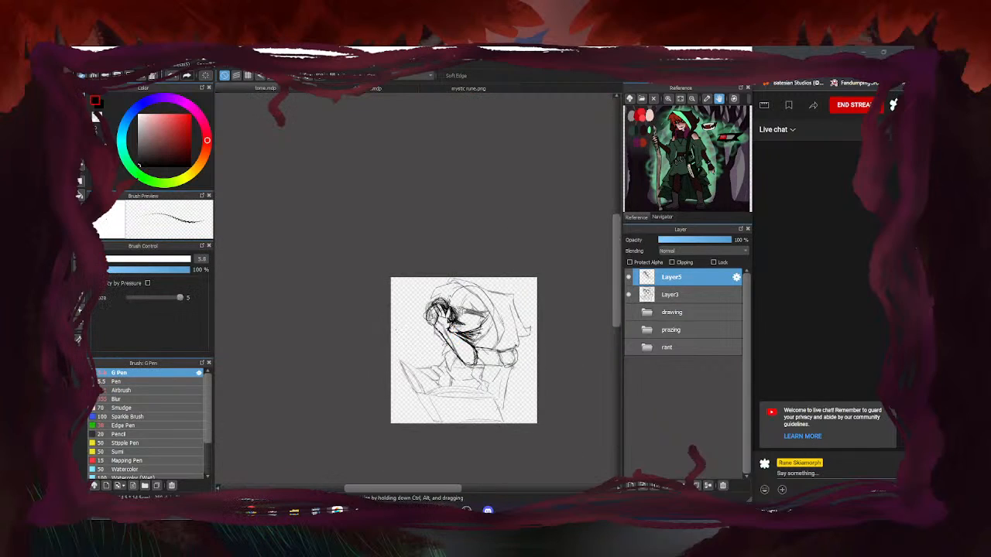
scroll(504, 347, "up", 2)
key("ctrl+s")
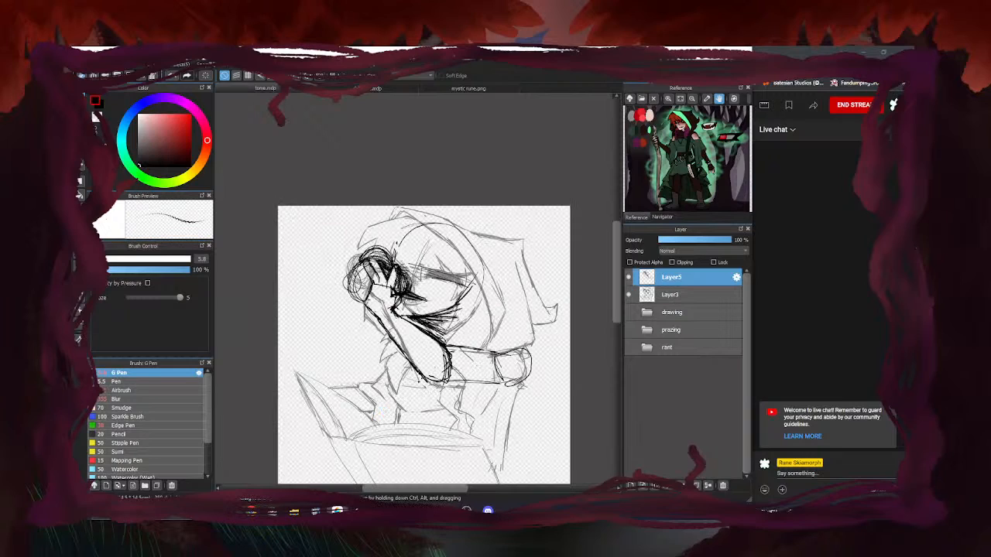
Compare against the grey sketch, then erase the old forearm lines with a large eraser
left_click(628, 296)
left_click(629, 296)
key("e")
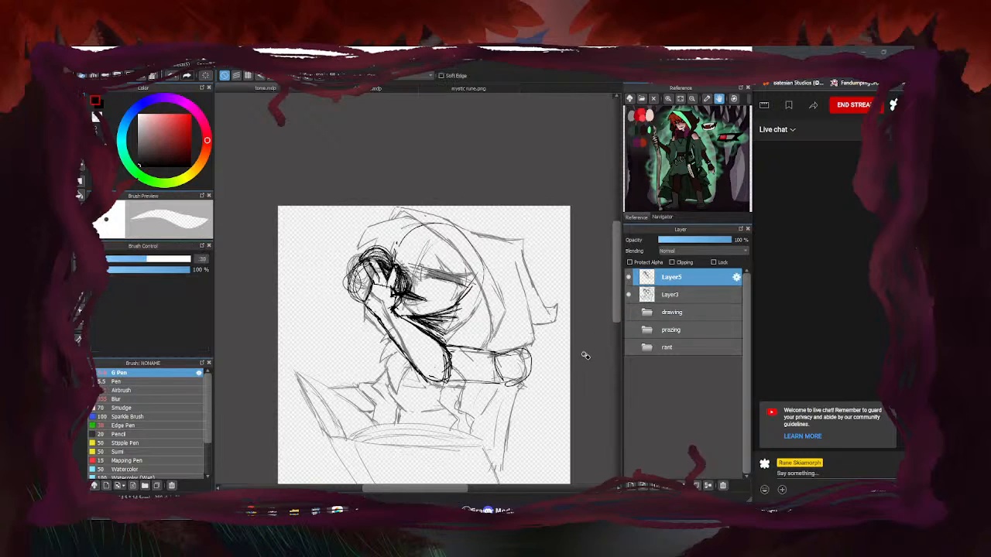
left_click(628, 296)
left_click(629, 296)
key("b")
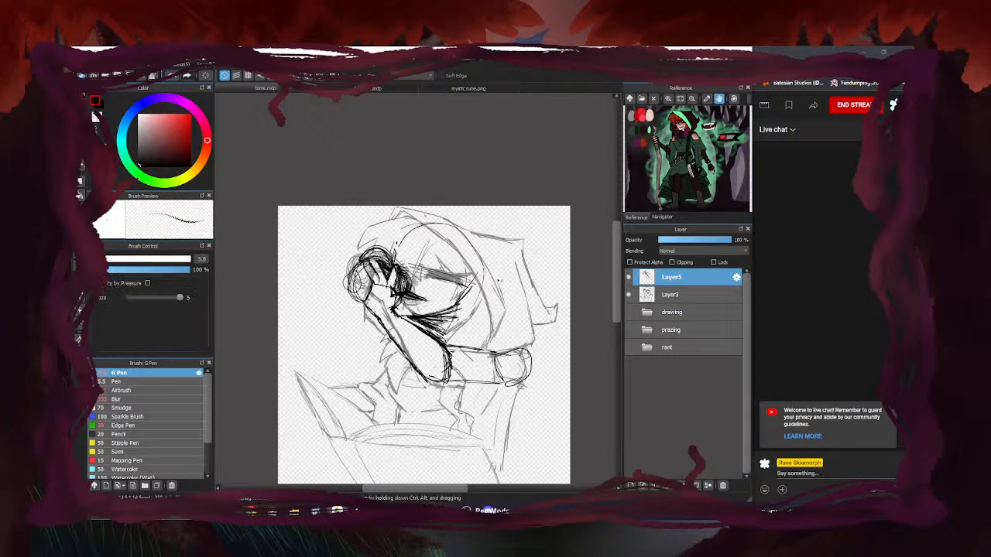
key("e")
left_click_drag(178, 261, 191, 259)
mouse_move(465, 362)
left_mouse_down()
mouse_move(521, 371)
mouse_move(469, 366)
left_mouse_up()
Draw a looping circle for the sleeve cuff and connect it to the forearm
key("b")
key("e")
key("b")
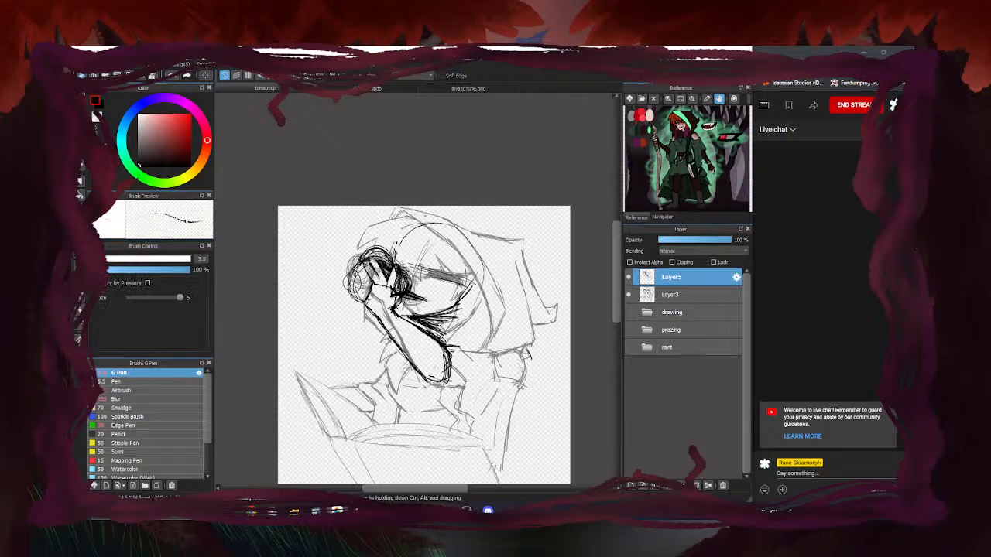
mouse_move(470, 298)
left_mouse_down()
mouse_move(459, 342)
mouse_move(484, 399)
mouse_move(471, 406)
left_mouse_up()
key("ctrl+z")
mouse_move(477, 353)
left_mouse_down()
mouse_move(501, 372)
mouse_move(480, 387)
mouse_move(497, 371)
mouse_move(412, 385)
left_mouse_up()
left_click_drag(483, 373, 416, 385)
Ink the forearm's left side, lower end and top edge running into the cuff
left_click_drag(394, 313, 408, 374)
mouse_move(394, 311)
left_mouse_down()
mouse_move(424, 375)
mouse_move(412, 394)
left_mouse_up()
left_click_drag(379, 319, 392, 375)
mouse_move(380, 336)
left_mouse_down()
mouse_move(395, 379)
mouse_move(428, 364)
left_mouse_up()
mouse_move(401, 323)
left_mouse_down()
mouse_move(422, 356)
mouse_move(445, 362)
mouse_move(410, 394)
left_mouse_up()
key("e")
key("b")
mouse_move(480, 357)
left_mouse_down()
mouse_move(413, 376)
mouse_move(476, 357)
mouse_move(426, 376)
mouse_move(480, 356)
mouse_move(401, 370)
left_mouse_up()
left_click_drag(404, 360, 390, 385)
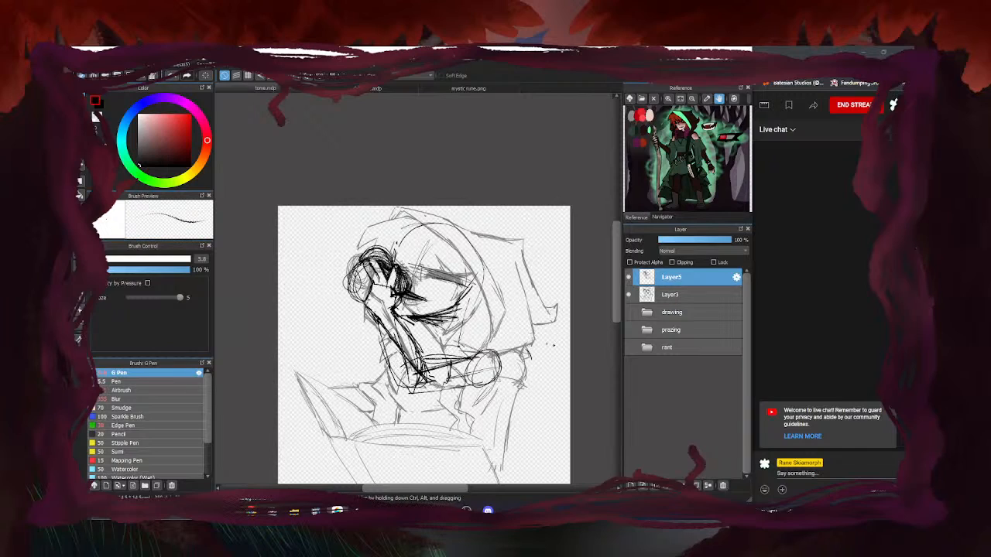
Ink the chin and jaw and the hood's top edge
left_click(628, 295)
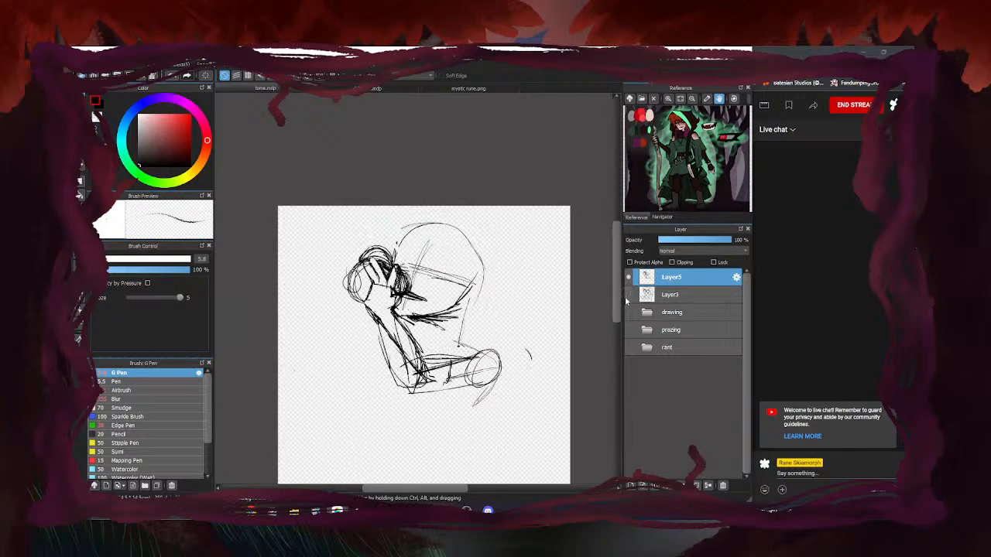
left_click(629, 295)
left_click_drag(492, 338, 443, 333)
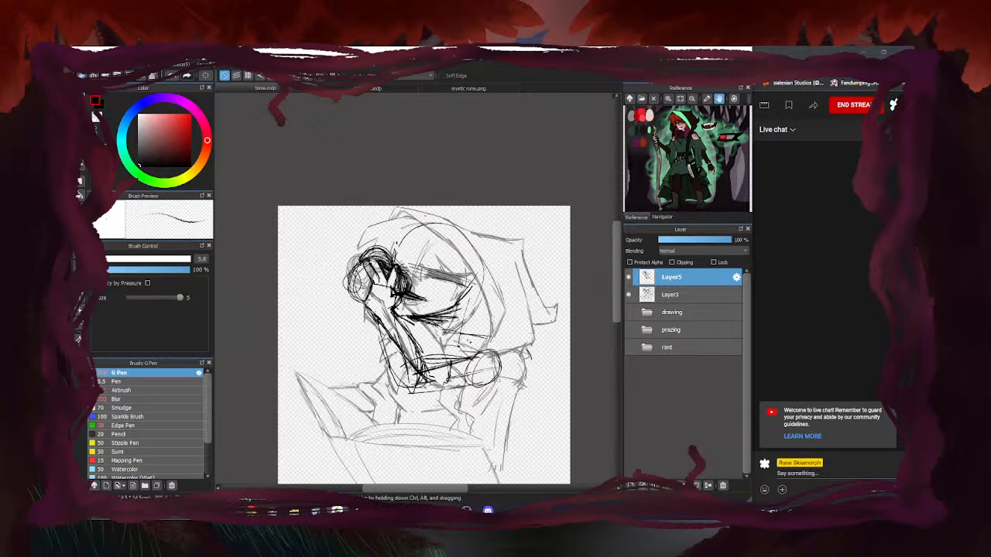
mouse_move(509, 342)
left_mouse_down()
mouse_move(471, 367)
mouse_move(485, 342)
mouse_move(491, 348)
left_mouse_up()
mouse_move(466, 235)
left_mouse_down()
mouse_move(508, 240)
mouse_move(420, 207)
left_mouse_up()
left_click_drag(421, 207, 499, 237)
left_click_drag(490, 338, 420, 333)
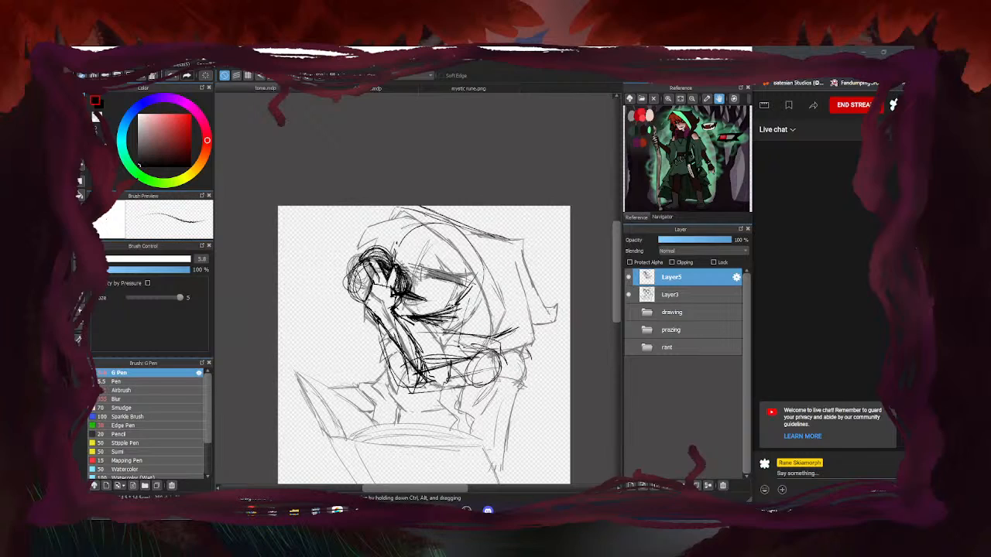
Ink the hood's inner edges, reinforce its top curve, and add the hair spike
left_click_drag(460, 291, 438, 340)
left_click_drag(470, 279, 491, 335)
mouse_move(457, 236)
left_mouse_down()
mouse_move(508, 315)
mouse_move(502, 304)
left_mouse_up()
left_click_drag(439, 211, 505, 305)
left_click_drag(422, 221, 488, 308)
mouse_move(391, 208)
left_mouse_down()
mouse_move(418, 229)
mouse_move(438, 215)
mouse_move(363, 229)
left_mouse_up()
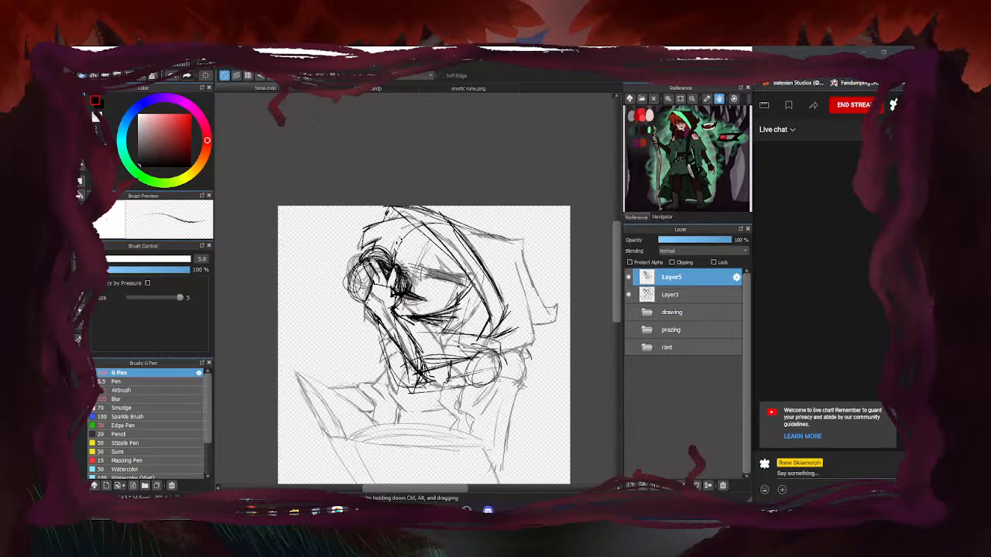
left_click_drag(434, 247, 467, 282)
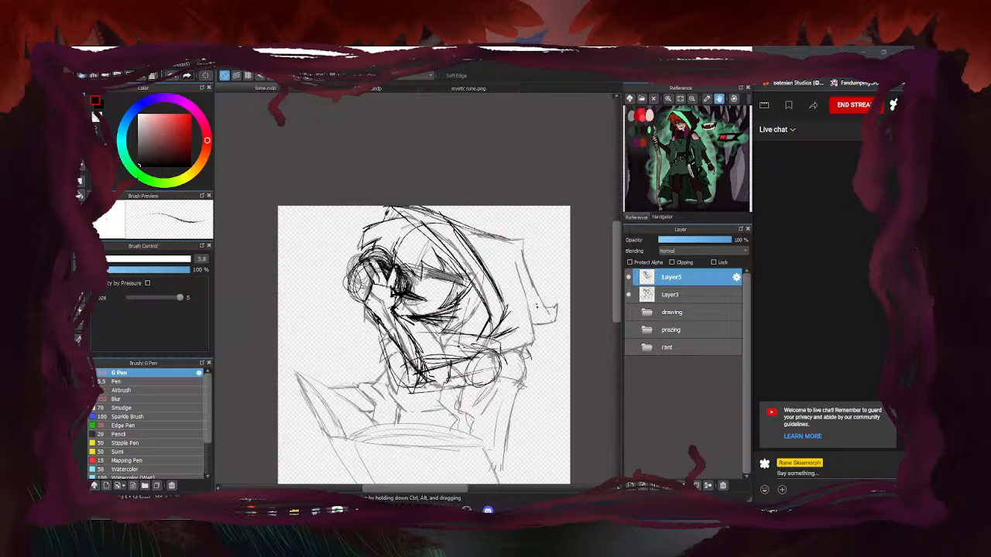
Add a collar stroke and the hood's right side, then erase stray strokes on its right edge
left_click_drag(497, 357, 531, 344)
mouse_move(442, 218)
left_mouse_down()
mouse_move(484, 234)
mouse_move(551, 309)
left_mouse_up()
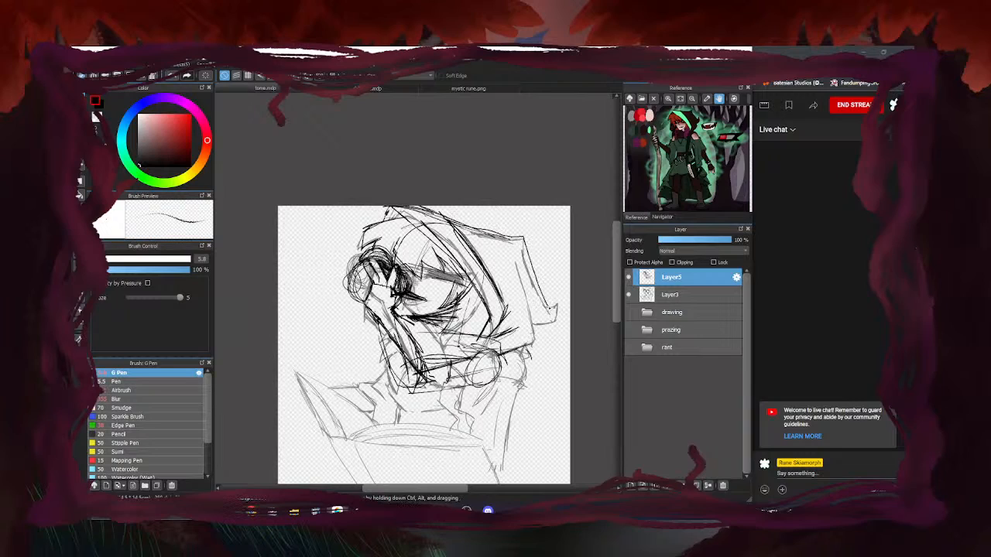
left_click_drag(514, 261, 536, 344)
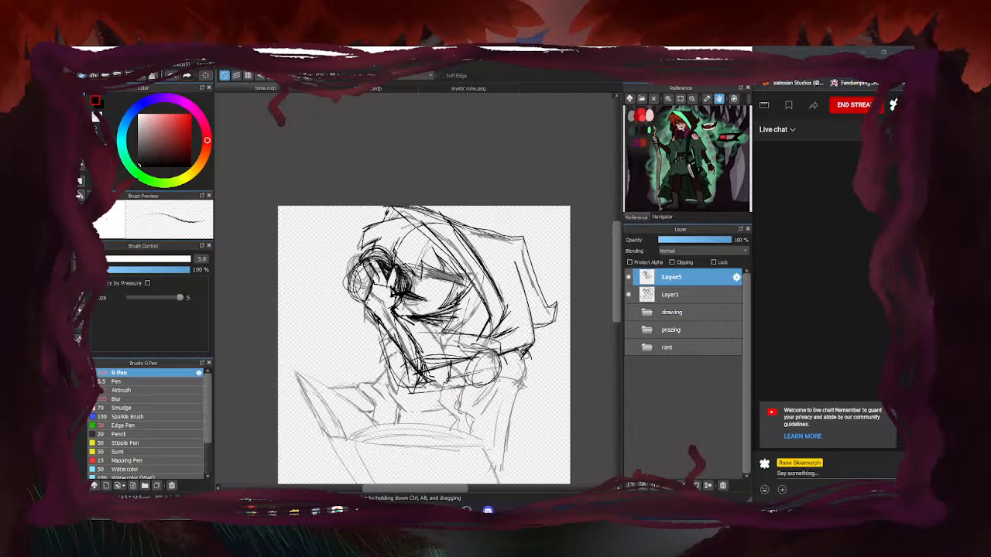
key("e")
mouse_move(522, 358)
left_mouse_down()
mouse_move(515, 334)
mouse_move(534, 353)
mouse_move(511, 279)
mouse_move(517, 249)
left_mouse_up()
Sketch the forearm's upper and lower edges and a stroke along the hood's top
left_click(628, 294)
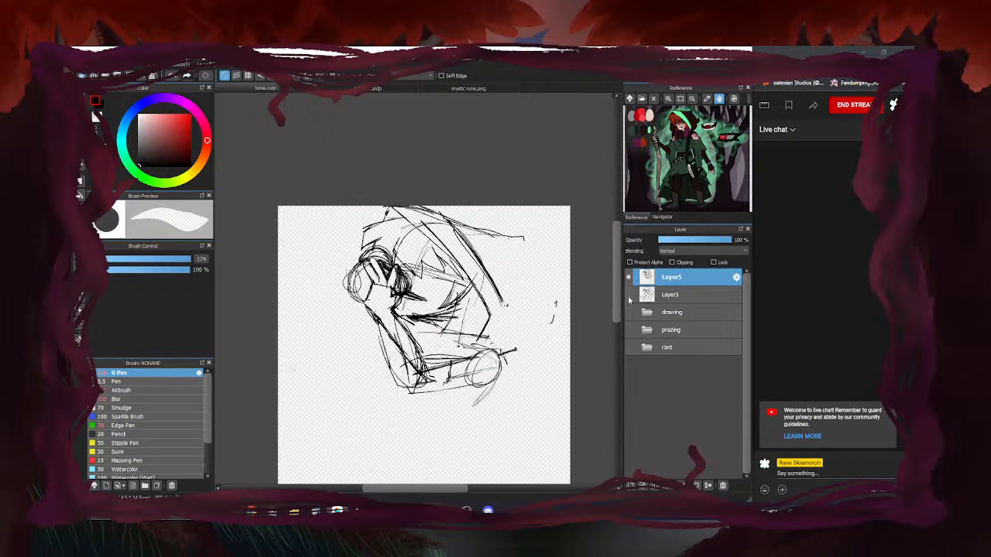
key("b")
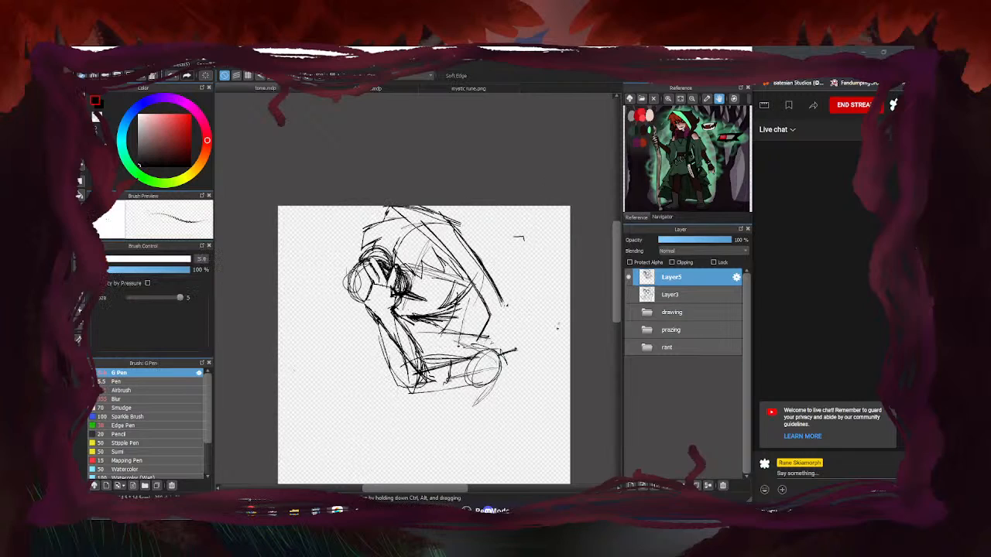
left_click_drag(460, 390, 500, 382)
left_click_drag(450, 363, 481, 350)
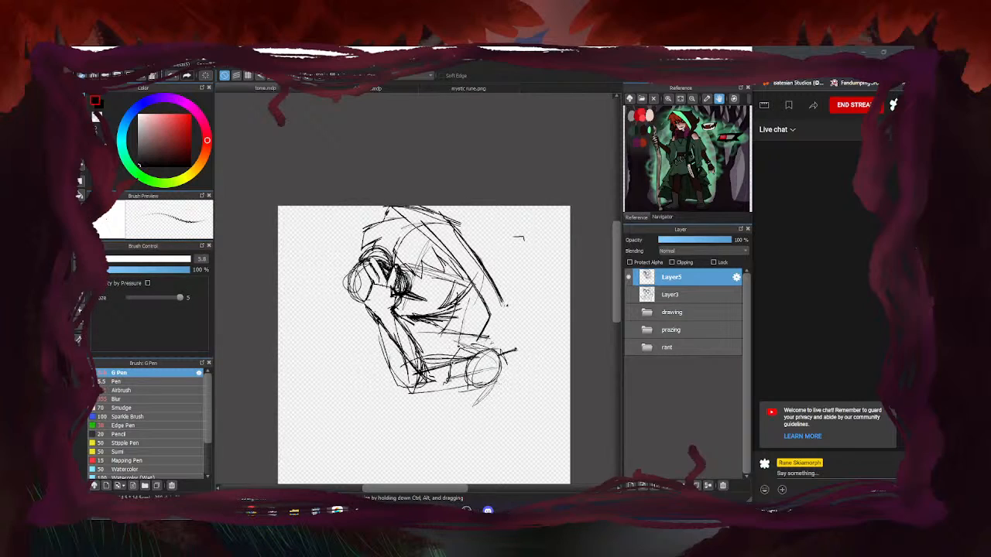
mouse_move(443, 217)
left_mouse_down()
mouse_move(514, 231)
mouse_move(548, 317)
left_mouse_up()
left_click(629, 295)
left_click(628, 294)
Redraw the hood's right edge and tip, undoing the first attempt
left_click_drag(509, 274, 509, 357)
left_click_drag(514, 247, 536, 307)
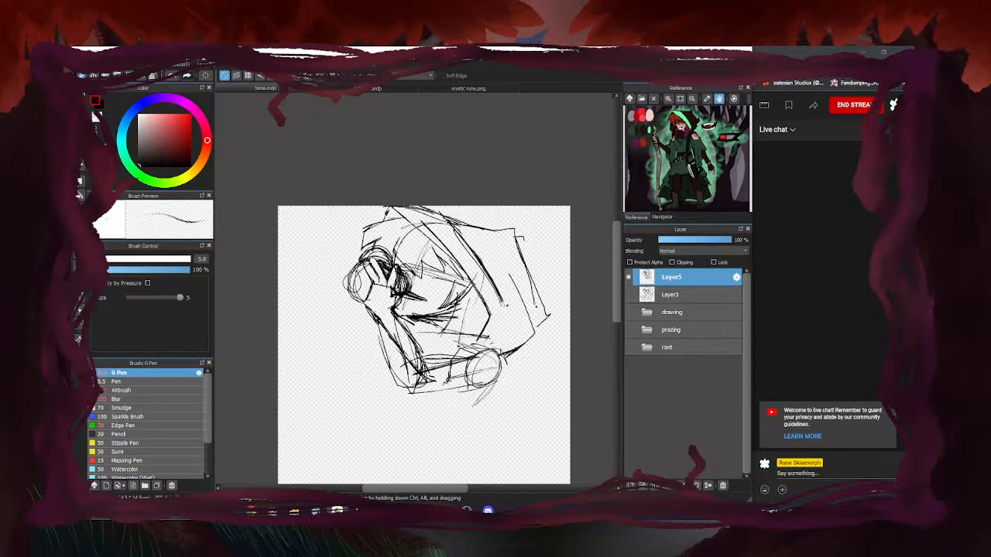
key("ctrl+z")
key("ctrl+z")
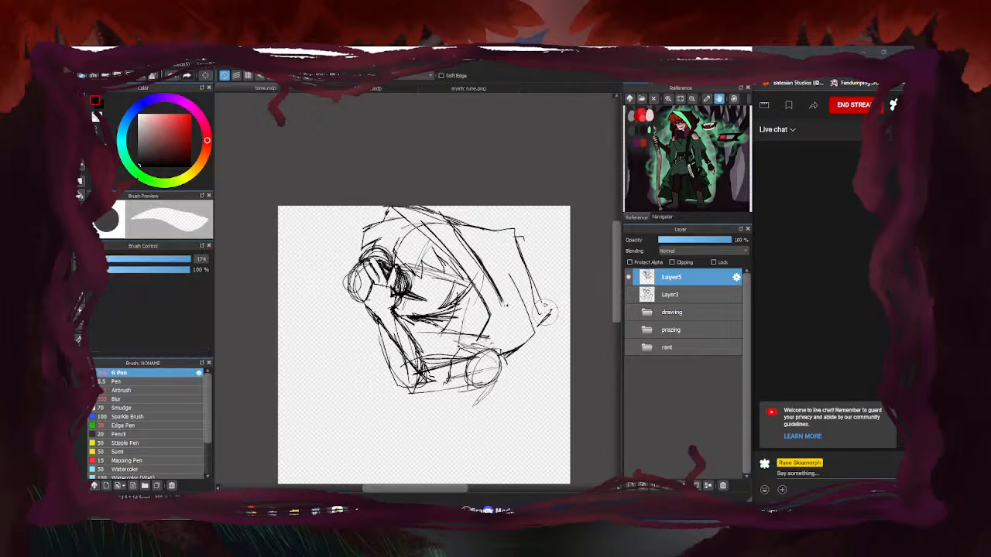
mouse_move(554, 309)
left_mouse_down()
mouse_move(521, 264)
mouse_move(554, 307)
left_mouse_up()
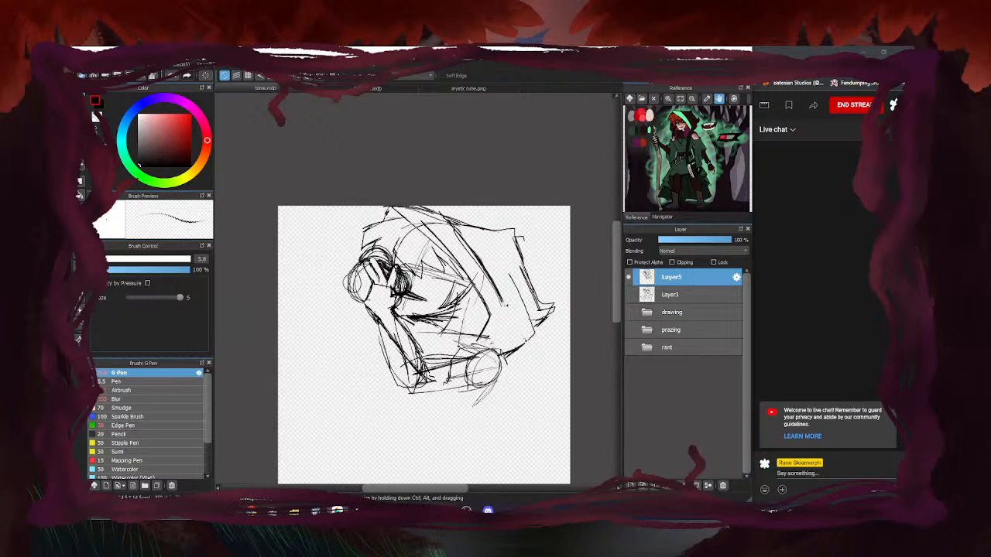
left_click(628, 294)
left_click(628, 294)
Extend the line below the jaw and ink the neck and collar lines toward the chest
left_click_drag(477, 401, 462, 440)
left_click(629, 294)
left_click(629, 295)
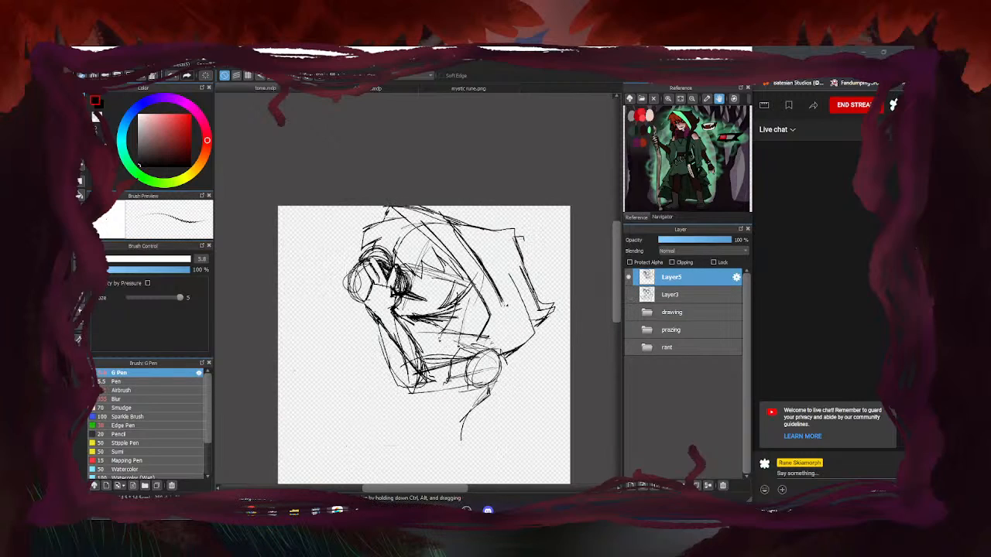
key("e")
key("e")
mouse_move(417, 375)
left_mouse_down()
mouse_move(423, 417)
mouse_move(475, 440)
mouse_move(481, 466)
left_mouse_up()
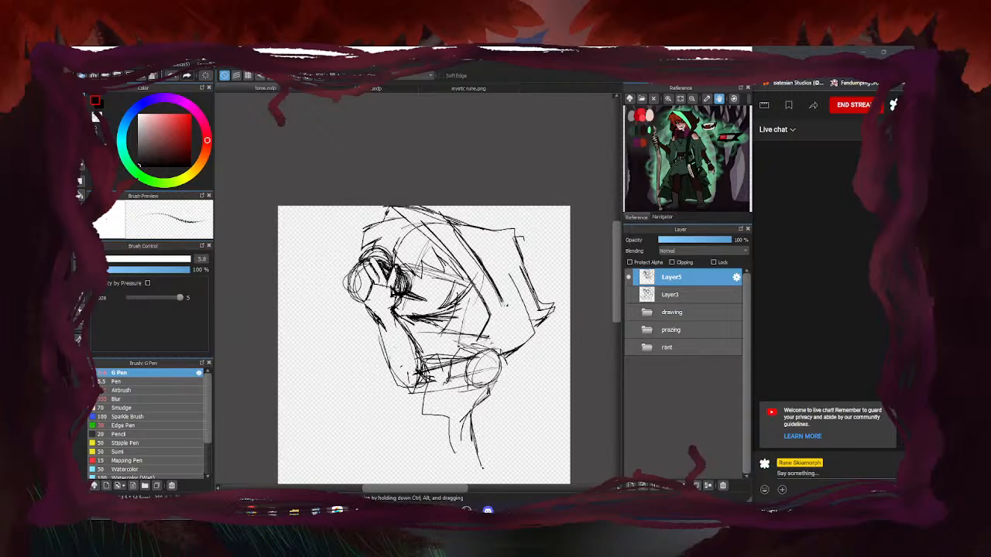
left_click_drag(407, 388, 409, 411)
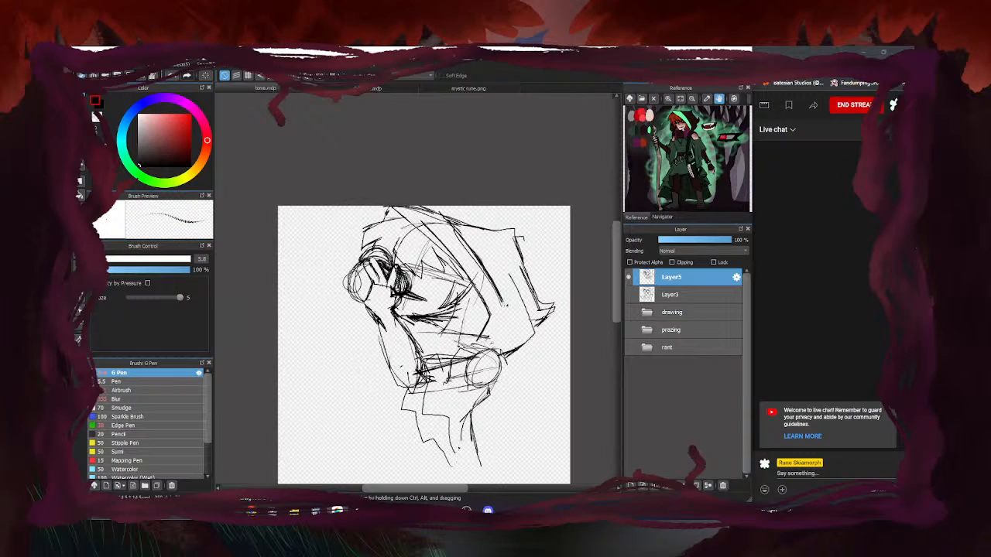
left_click(628, 294)
left_click(629, 294)
Erase lines around the neck and collar, then ink an arc over the shoulder and the hood's lower edge
key("e")
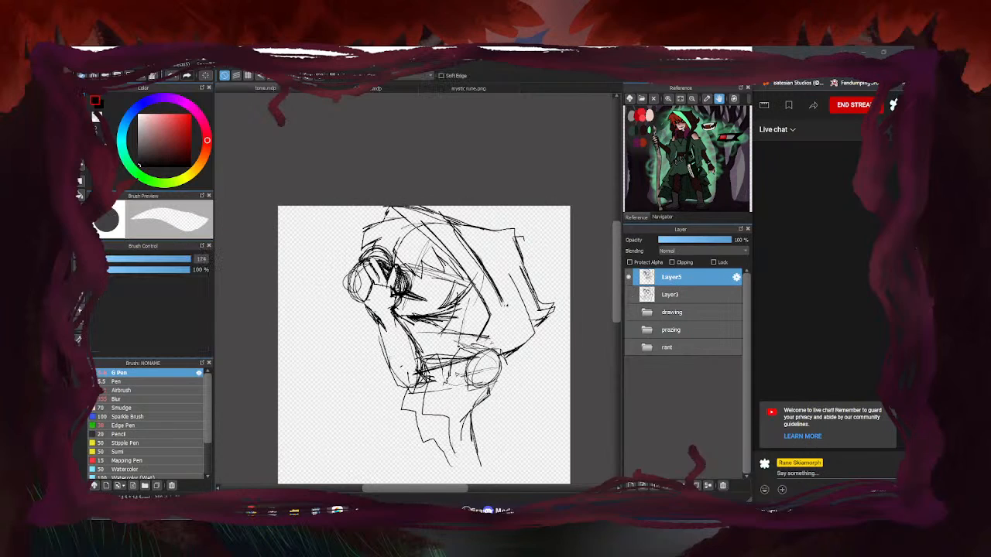
mouse_move(452, 378)
left_mouse_down()
mouse_move(438, 399)
mouse_move(453, 403)
mouse_move(437, 364)
left_mouse_up()
key("b")
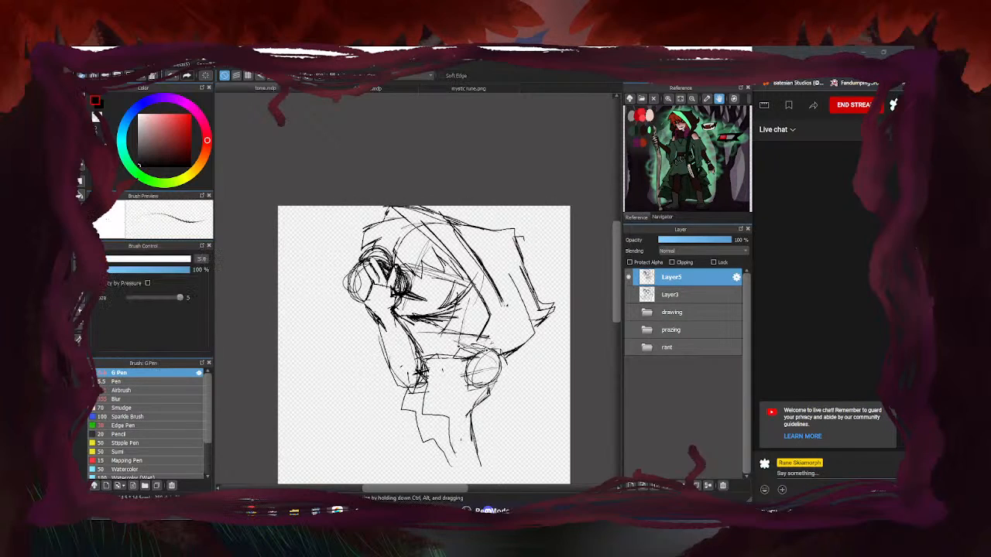
mouse_move(494, 350)
left_mouse_down()
mouse_move(423, 362)
mouse_move(442, 385)
left_mouse_up()
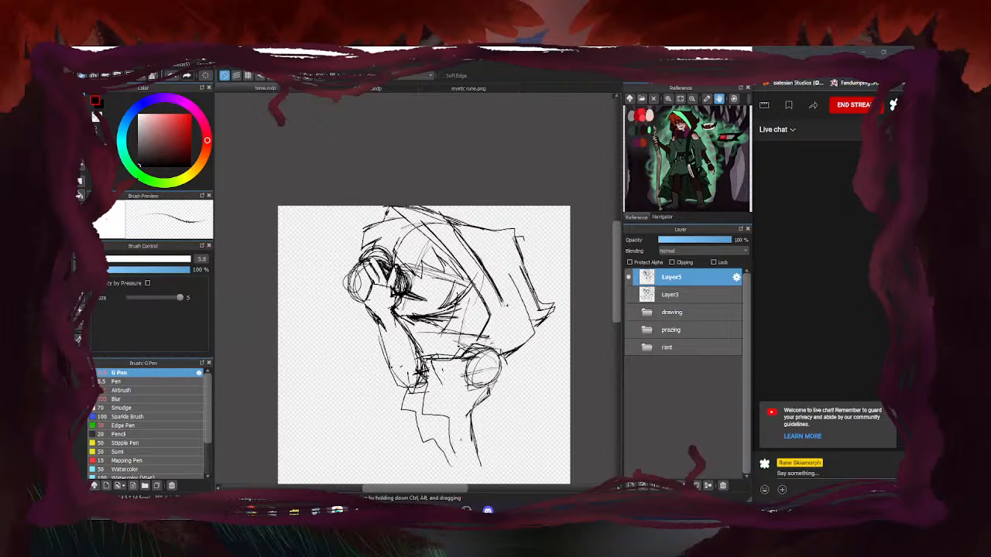
left_click(629, 294)
mouse_move(478, 332)
left_mouse_down()
mouse_move(458, 355)
mouse_move(436, 339)
mouse_move(430, 362)
left_mouse_up()
key("e")
left_click_drag(467, 333, 457, 336)
key("b")
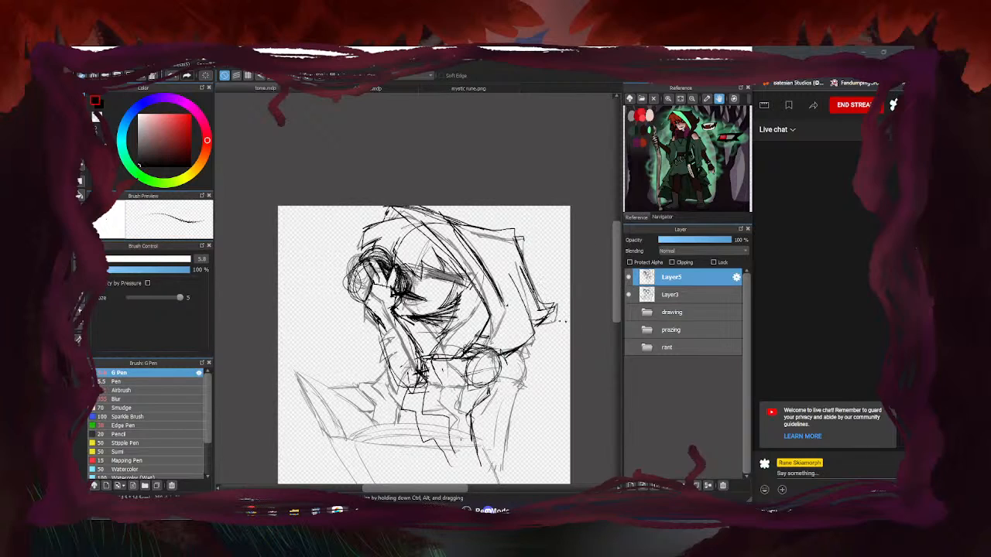
Toggle Layer5, the drawing folder's old sketch and Layer3 to compare the ink with the sketches
left_click(628, 276)
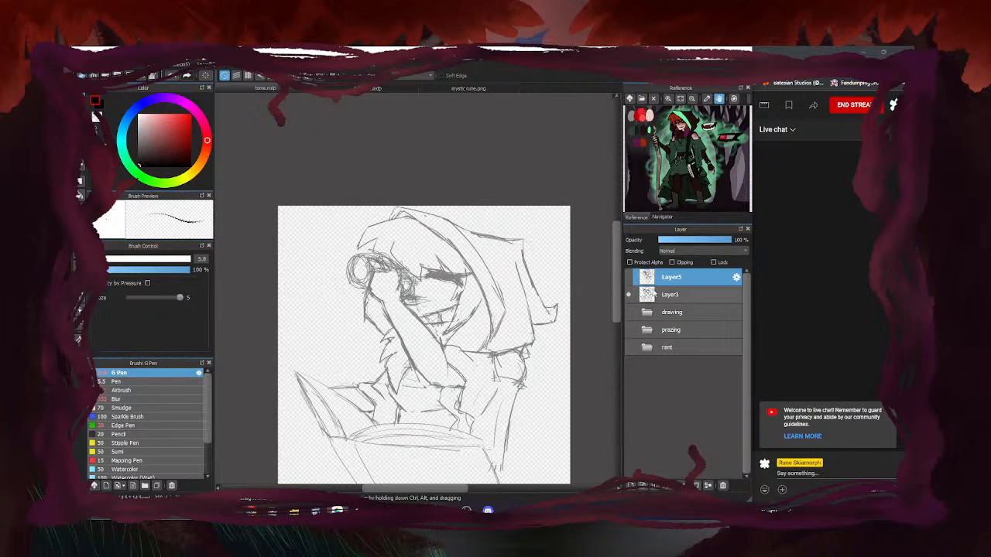
left_click(628, 312)
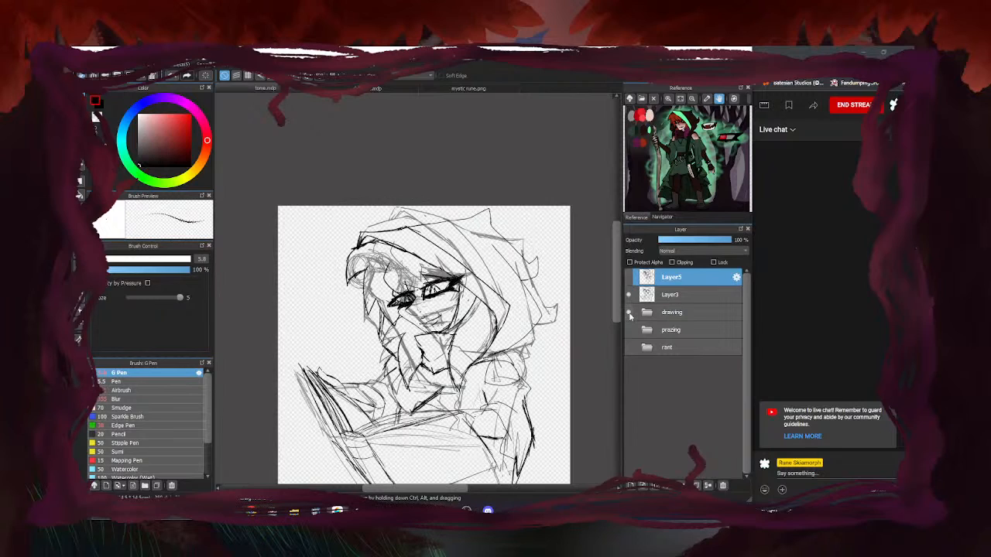
left_click(629, 312)
left_click(628, 278)
left_click(628, 277)
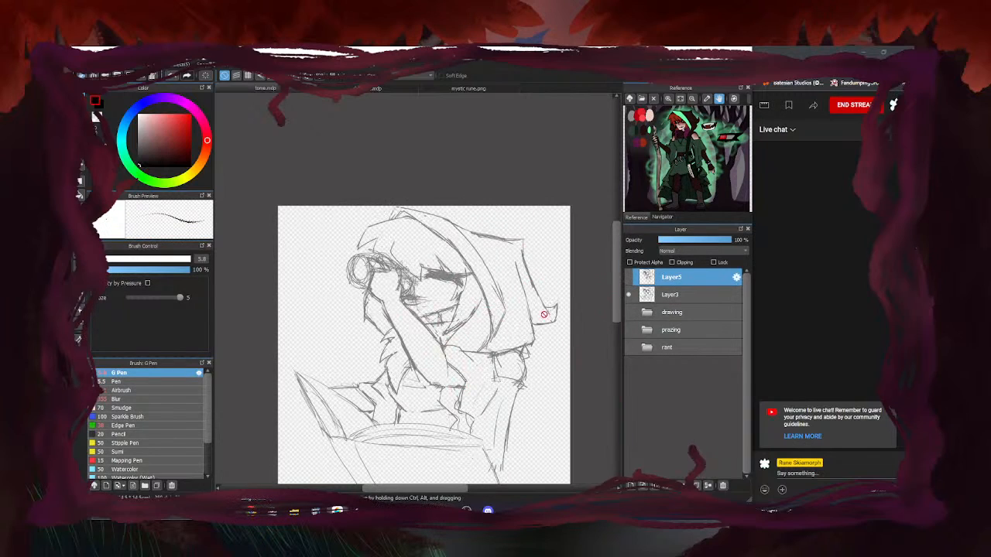
left_click(628, 278)
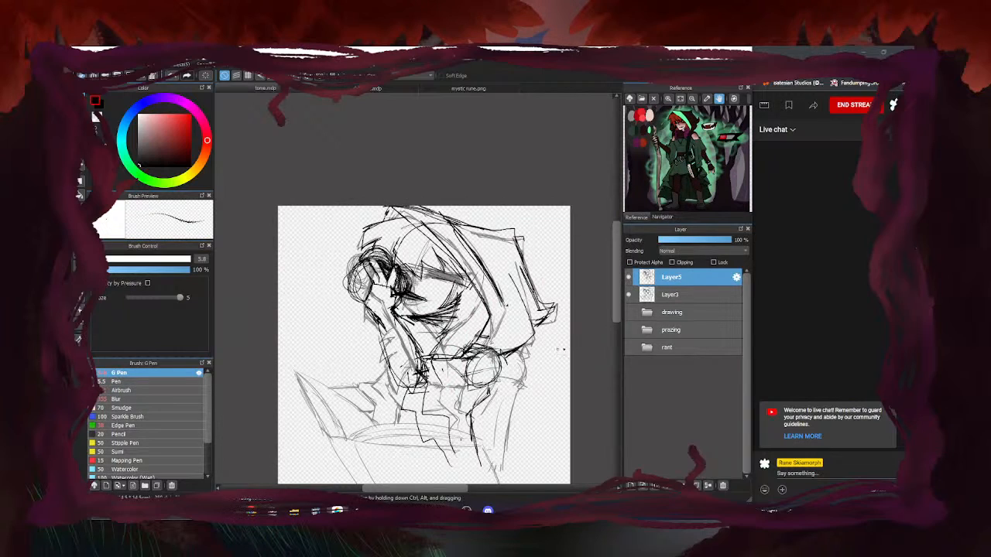
left_click(628, 294)
left_click(628, 294)
Zoom so the sketch fills the view and ink a line at the left shoulder
left_click(662, 217)
left_click(656, 98)
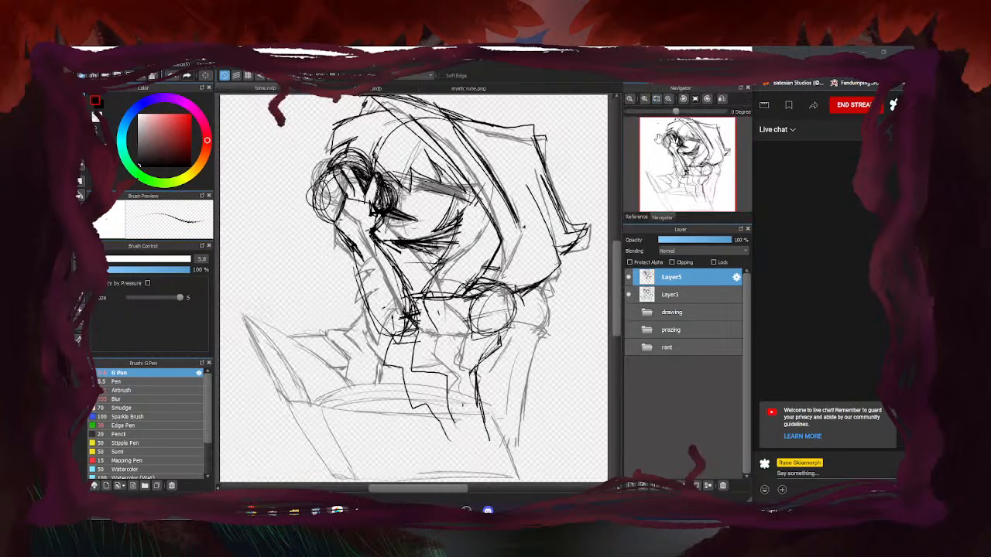
left_click(628, 294)
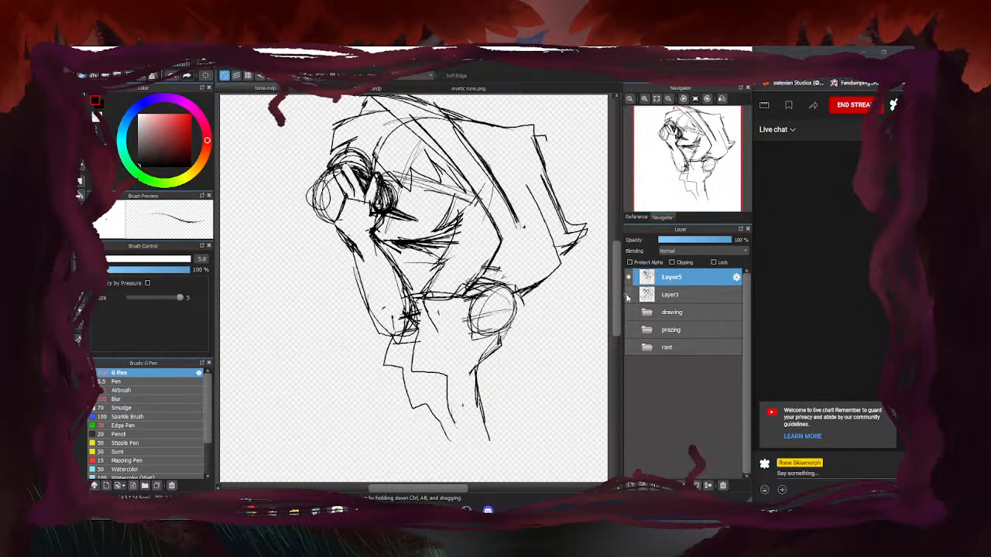
left_click(628, 295)
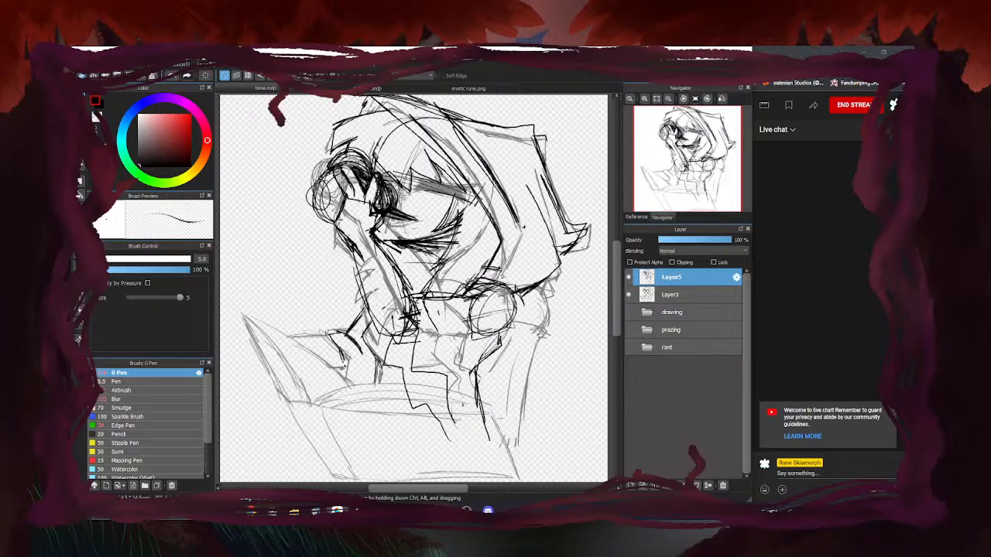
left_click_drag(302, 341, 287, 339)
left_click(629, 295)
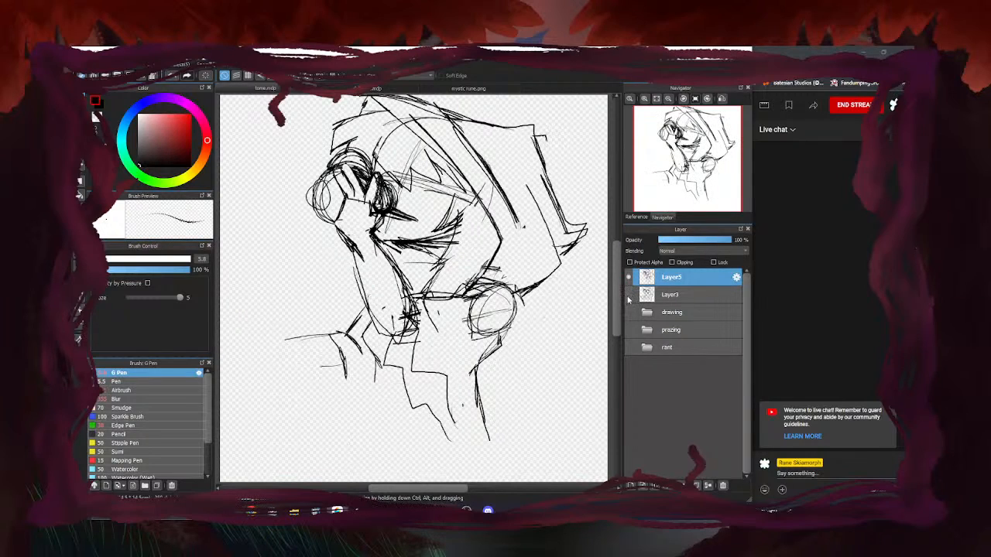
Ink and reinforce the book's left edges, upper and lower
left_click(628, 295)
mouse_move(322, 404)
left_mouse_down()
mouse_move(340, 456)
mouse_move(327, 469)
left_mouse_up()
left_click_drag(305, 434, 324, 467)
left_click_drag(243, 331, 291, 401)
left_click_drag(247, 318, 313, 401)
left_click_drag(252, 330, 302, 408)
left_click_drag(242, 327, 257, 341)
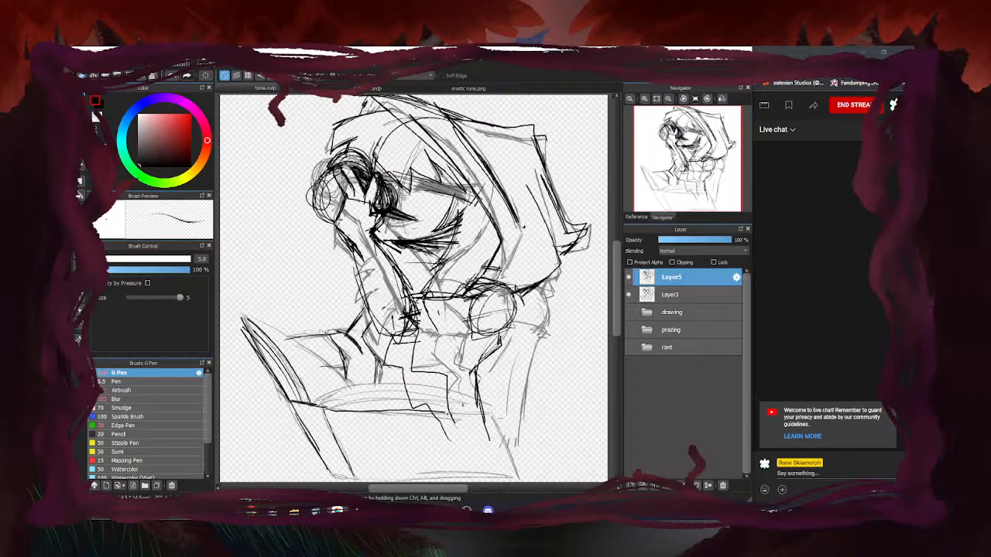
Ink the book's right, bottom and top edges
mouse_move(503, 431)
left_mouse_down()
mouse_move(513, 482)
mouse_move(439, 483)
left_mouse_up()
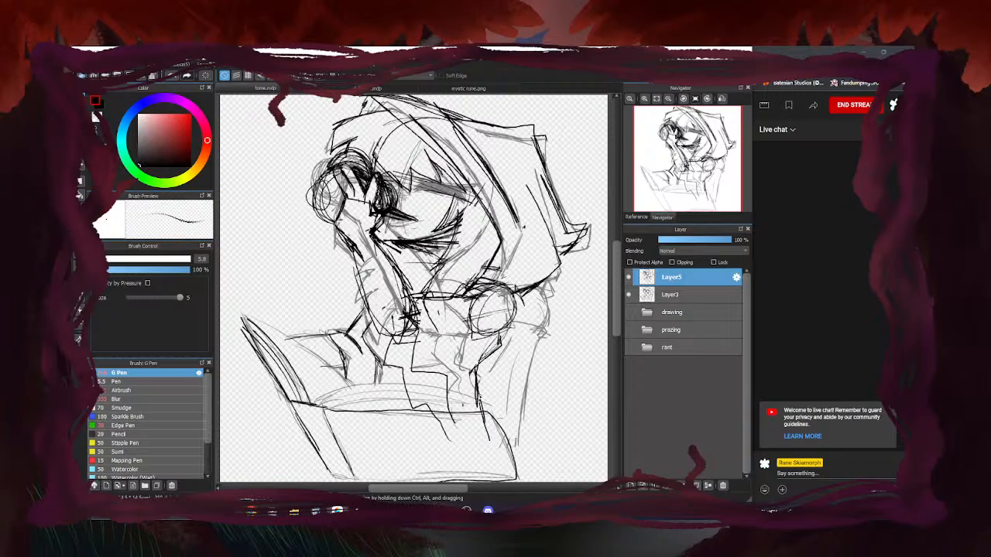
mouse_move(327, 409)
left_mouse_down()
mouse_move(415, 399)
mouse_move(485, 410)
mouse_move(408, 390)
mouse_move(324, 411)
left_mouse_up()
mouse_move(376, 386)
left_mouse_down()
mouse_move(322, 399)
mouse_move(434, 385)
mouse_move(482, 408)
left_mouse_up()
mouse_move(481, 407)
left_mouse_down()
mouse_move(379, 398)
mouse_move(367, 401)
mouse_move(446, 405)
mouse_move(332, 406)
left_mouse_up()
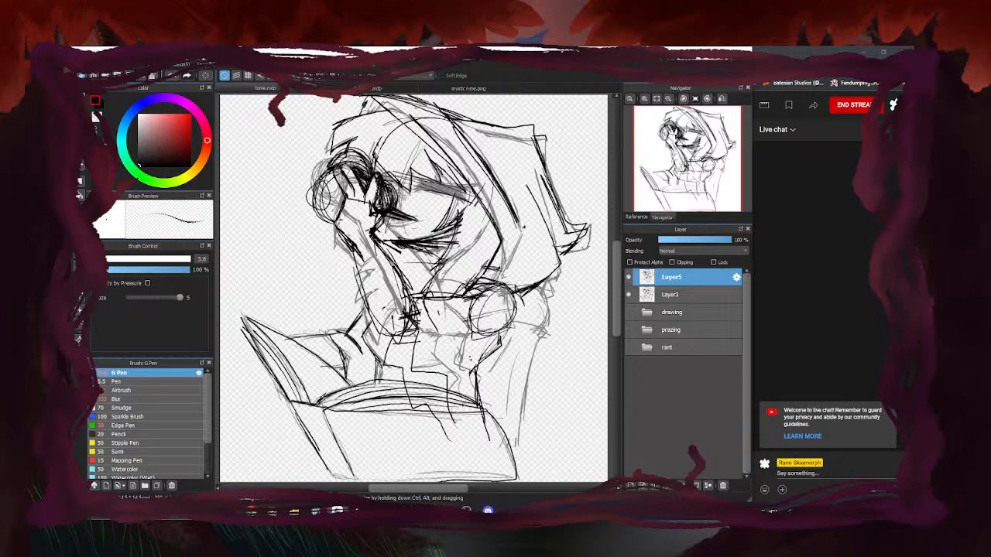
Erase sleeve lines over the book's top edge and redraw the cover's top and right edges
key("e")
mouse_move(455, 411)
left_mouse_down()
mouse_move(399, 405)
mouse_move(396, 392)
mouse_move(445, 411)
left_mouse_up()
key("b")
mouse_move(370, 411)
left_mouse_down()
mouse_move(473, 413)
mouse_move(511, 456)
left_mouse_up()
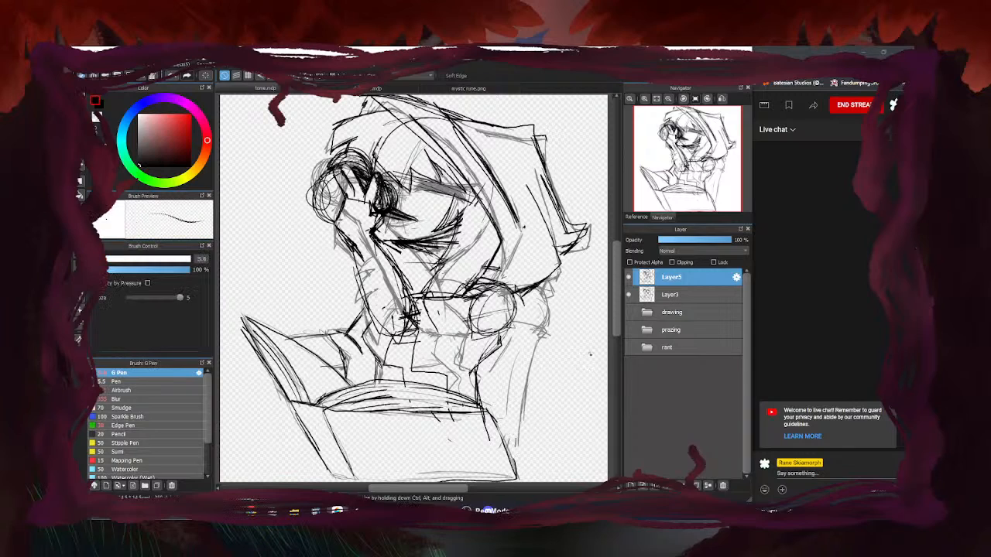
left_click(630, 295)
left_click(630, 295)
left_click(629, 295)
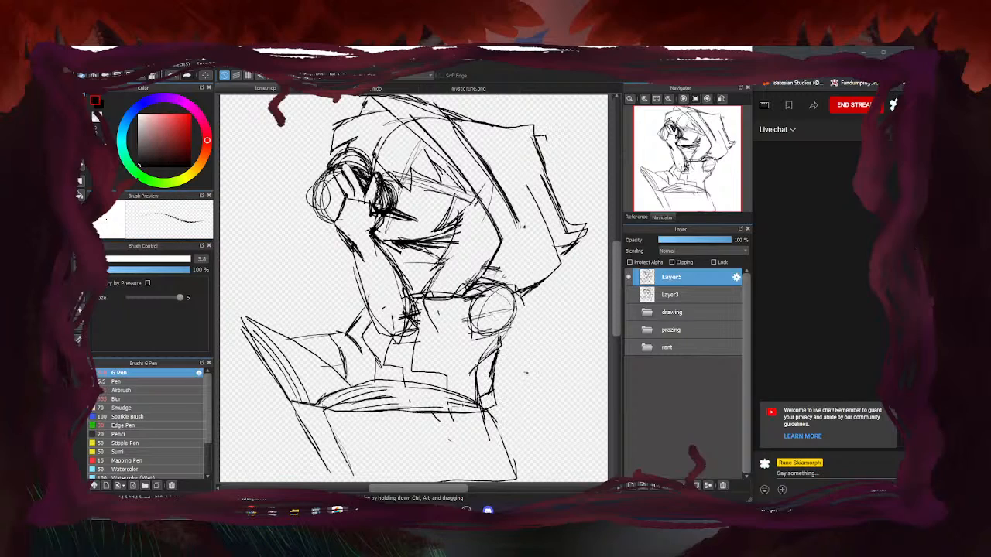
Add thin strokes near the shoulder, erase inside the shoulder circle, and hatch shading under the hood
mouse_move(447, 385)
left_mouse_down()
mouse_move(457, 338)
mouse_move(418, 368)
left_mouse_up()
key("e")
left_click_drag(495, 304, 493, 305)
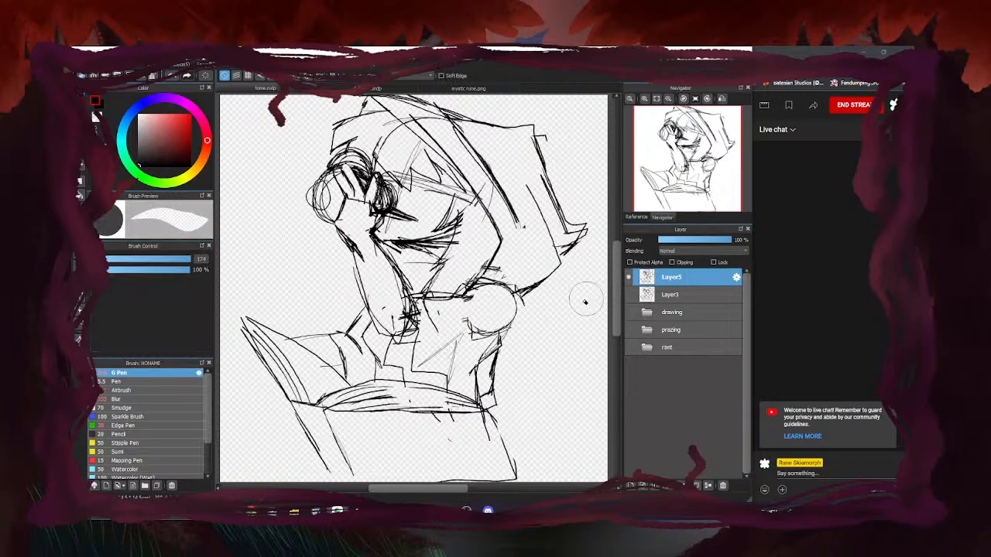
key("b")
left_click_drag(413, 249, 456, 258)
mouse_move(400, 249)
left_mouse_down()
mouse_move(447, 257)
mouse_move(436, 256)
mouse_move(427, 280)
left_mouse_up()
left_click_drag(393, 256, 423, 284)
Redraw the arc around the shoulder circle, adding a small ellipse and a short stroke near the face
left_click_drag(486, 285, 458, 314)
mouse_move(489, 281)
left_mouse_down()
mouse_move(525, 323)
mouse_move(473, 342)
left_mouse_up()
left_click_drag(473, 330, 497, 324)
left_click_drag(483, 286, 475, 344)
mouse_move(525, 306)
left_mouse_down()
mouse_move(481, 343)
mouse_move(512, 334)
mouse_move(532, 311)
mouse_move(528, 330)
mouse_move(469, 375)
left_mouse_up()
Erase stray lines around the shoulder circle and the faint lines inside the hood, returning to the G Pen
key("e")
key("b")
key("e")
mouse_move(496, 341)
left_mouse_down()
mouse_move(471, 320)
mouse_move(485, 300)
mouse_move(467, 281)
mouse_move(474, 265)
mouse_move(478, 273)
mouse_move(507, 268)
left_mouse_up()
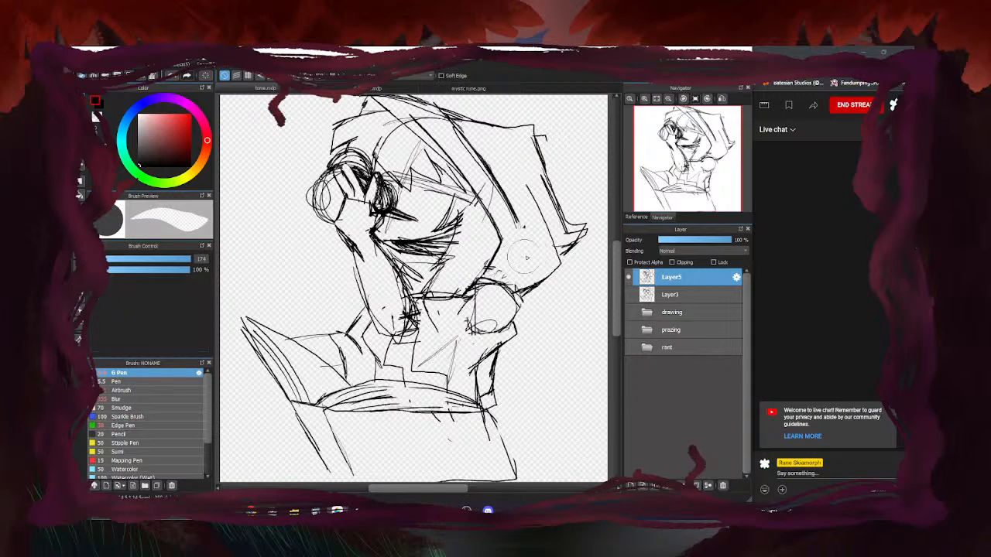
mouse_move(460, 141)
left_mouse_down()
mouse_move(479, 199)
mouse_move(483, 185)
mouse_move(522, 241)
left_mouse_up()
key("b")
scroll(496, 245, "down", 3)
scroll(472, 237, "up", 2)
Darken the hood's inner edge and extend it down toward the shoulder
left_click_drag(490, 164, 535, 244)
mouse_move(512, 202)
left_mouse_down()
mouse_move(529, 265)
mouse_move(505, 286)
left_mouse_up()
scroll(498, 288, "down", 2)
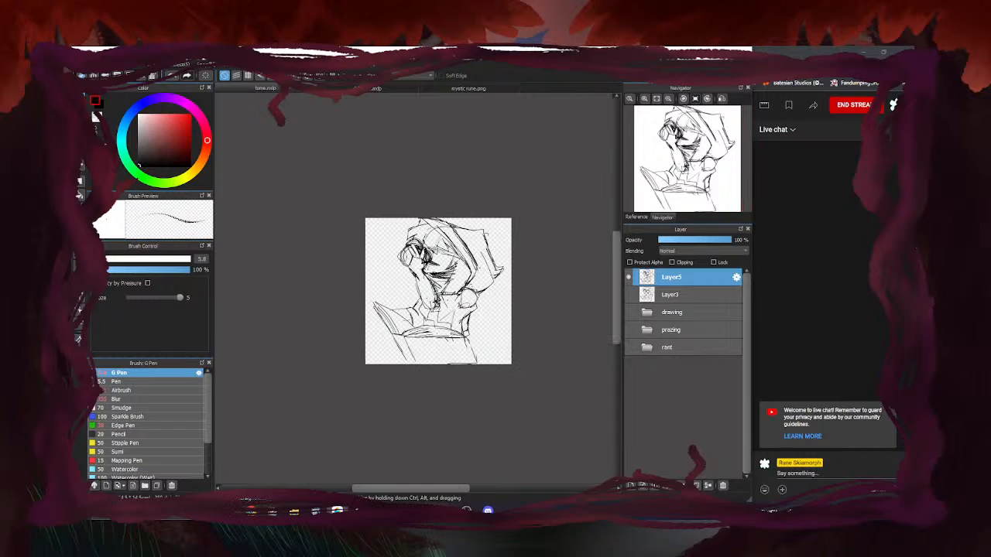
scroll(443, 271, "up", 2)
scroll(420, 294, "down", 2)
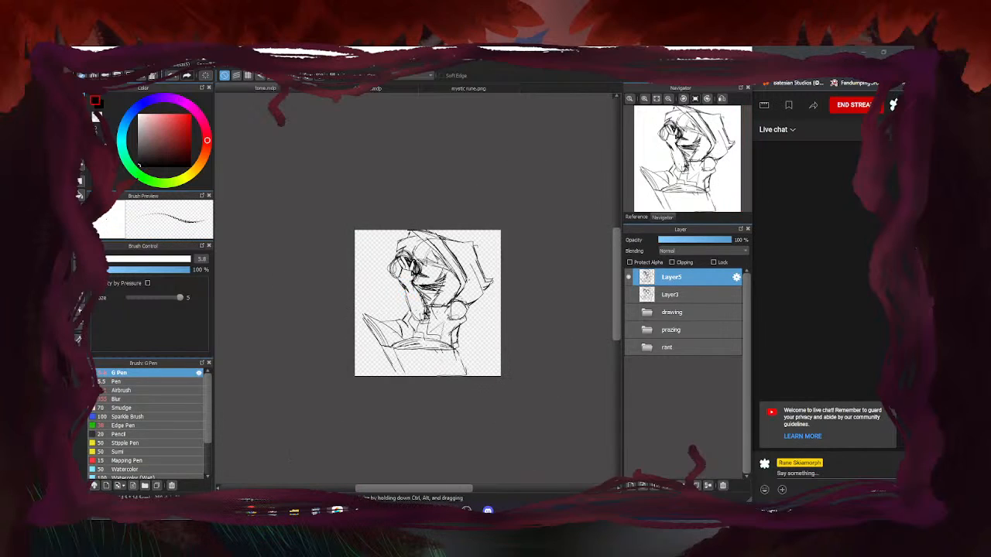
scroll(418, 314, "up", 2)
Erase the old forearm sketch lines with the large eraser
key("e")
scroll(418, 281, "up", 2)
mouse_move(411, 288)
left_mouse_down()
mouse_move(439, 356)
mouse_move(482, 349)
left_mouse_up()
Redraw the forearm with the G Pen, darkening its left edge and the wrist lines
key("b")
mouse_move(407, 227)
left_mouse_down()
mouse_move(451, 334)
mouse_move(461, 401)
left_mouse_up()
left_click_drag(457, 367, 458, 423)
left_click_drag(422, 380, 460, 380)
left_click_drag(401, 337, 426, 382)
mouse_move(390, 318)
left_mouse_down()
mouse_move(424, 380)
mouse_move(408, 368)
left_mouse_up()
left_click_drag(367, 239, 404, 371)
left_click_drag(394, 333, 427, 385)
Trim stray lines near the wrist with the eraser, then switch back to the pen
key("e")
left_click_drag(426, 337, 420, 356)
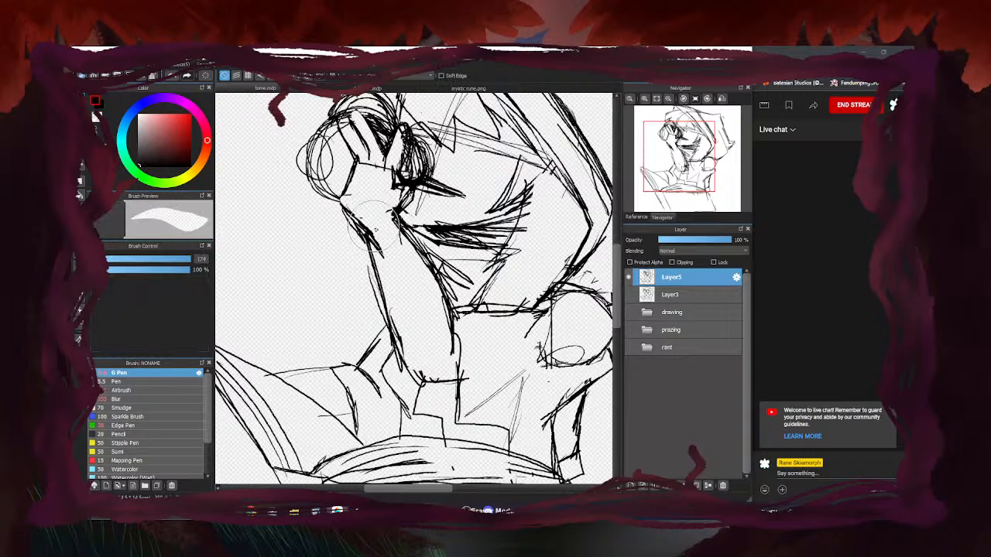
key("b")
scroll(385, 341, "down", 5)
scroll(385, 344, "up", 3)
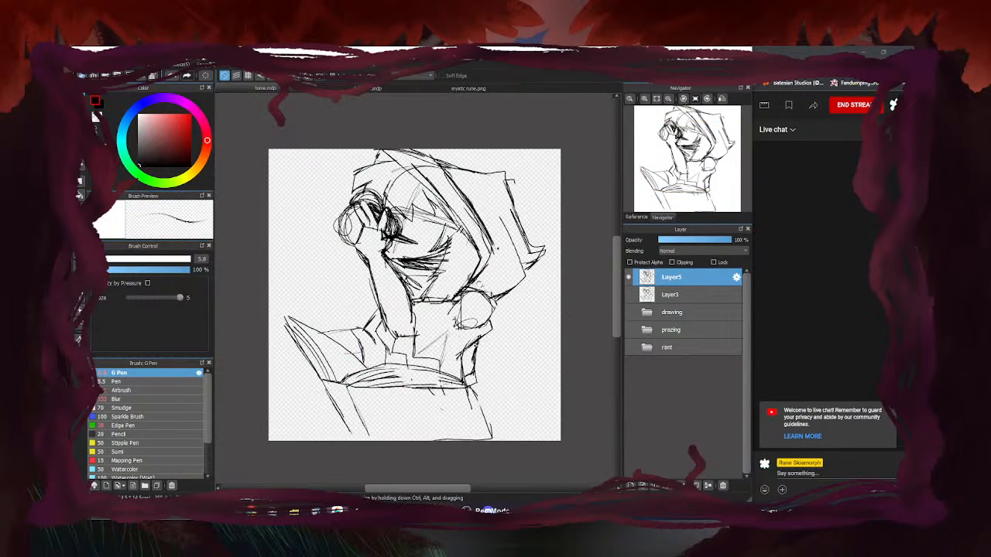
scroll(464, 344, "up", 2)
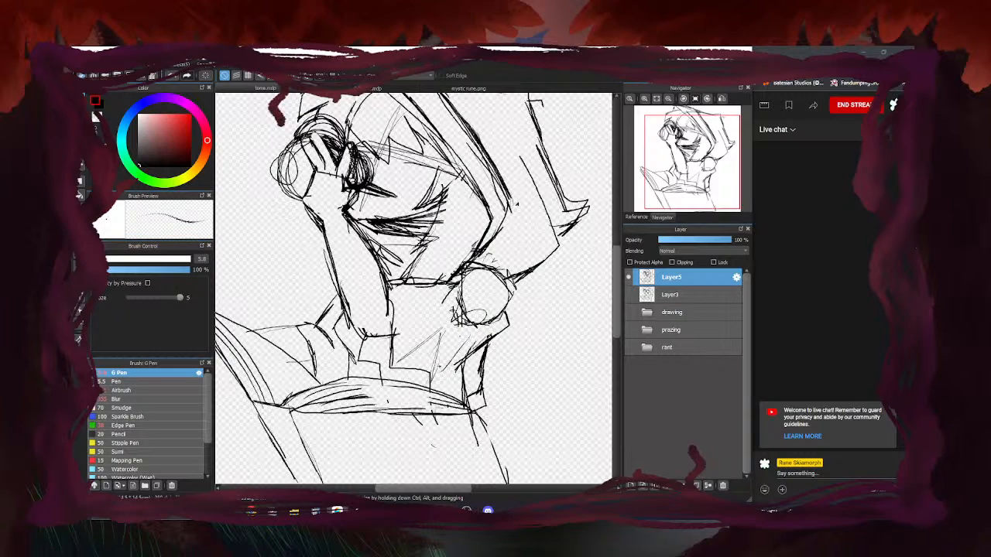
scroll(415, 290, "down", 4)
scroll(414, 290, "up", 2)
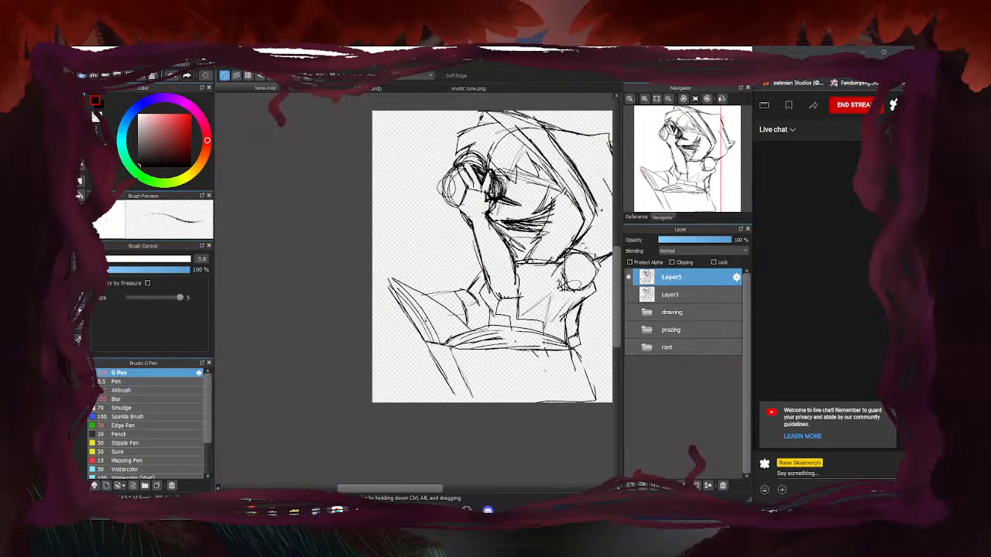
scroll(437, 310, "down", 1)
scroll(437, 310, "down", 1)
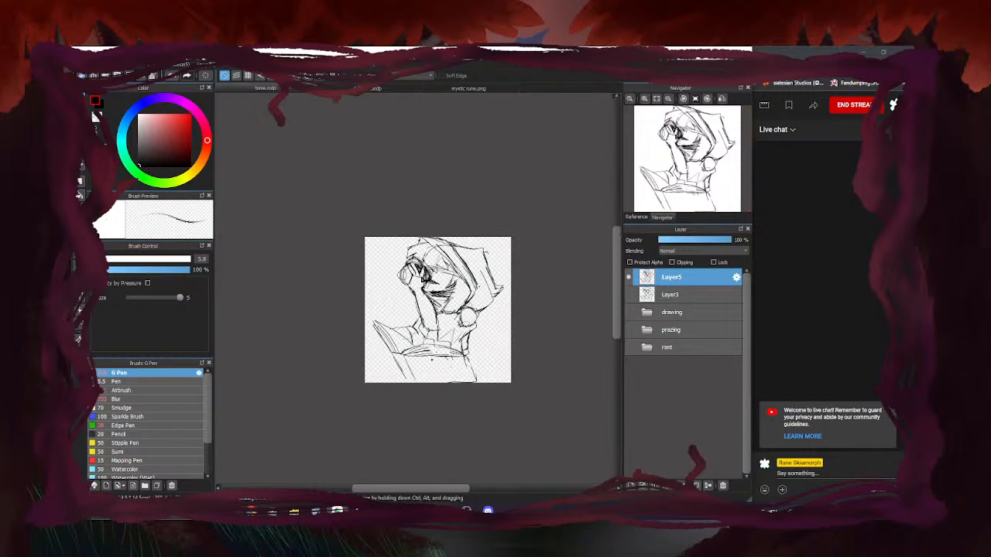
scroll(435, 359, "up", 1)
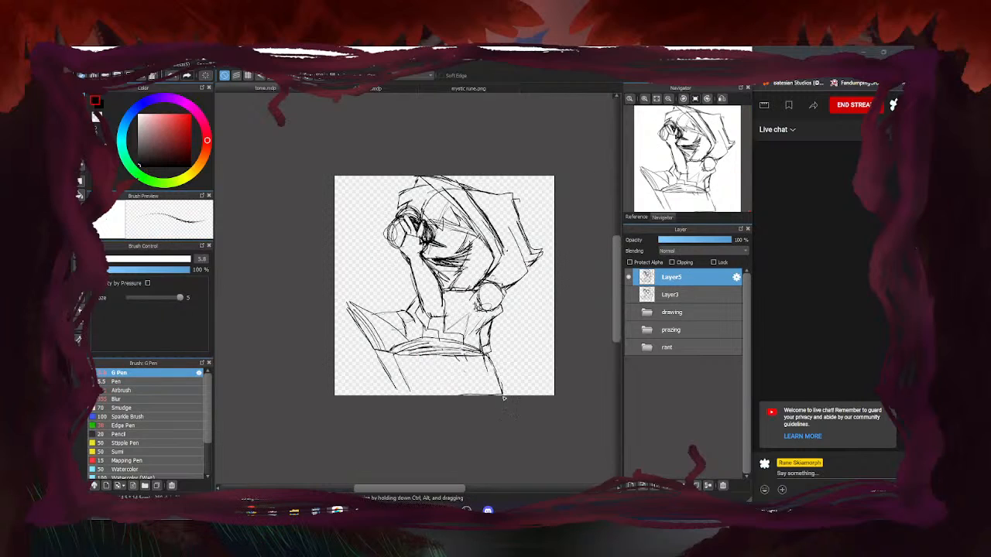
Draw a stroke along the bottom edge, check Layer3's sketch, and lighten the lines across the mouth
left_click_drag(407, 391, 491, 393)
left_click(629, 295)
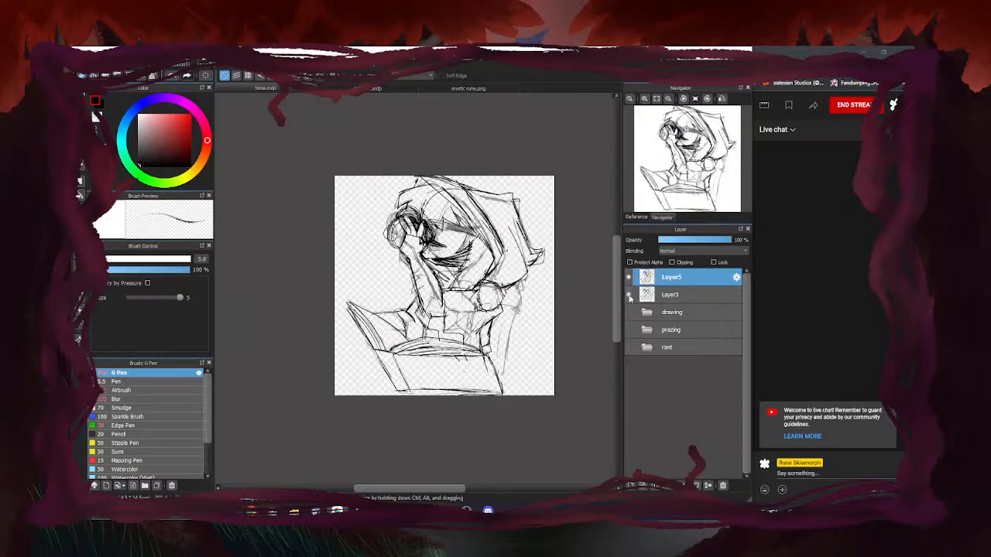
left_click(629, 295)
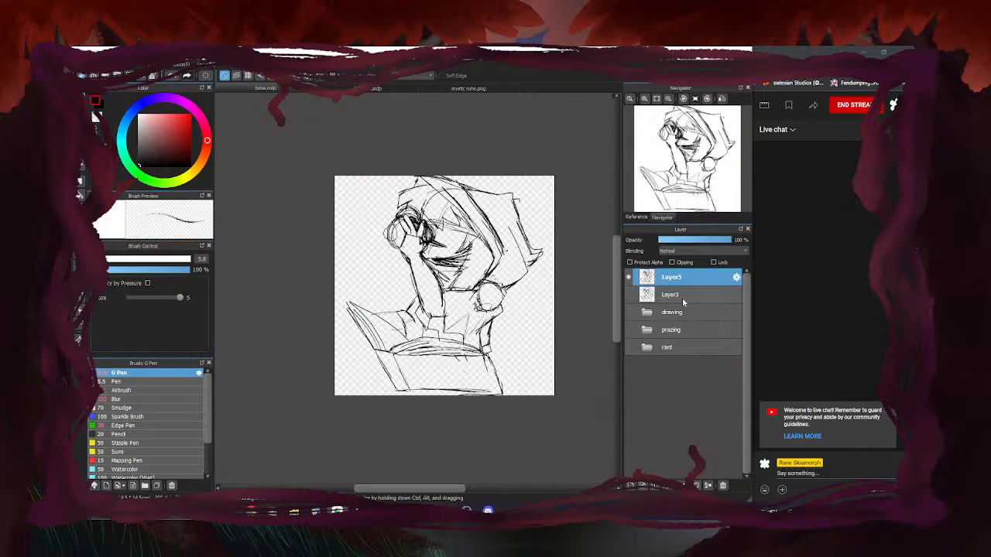
key("e")
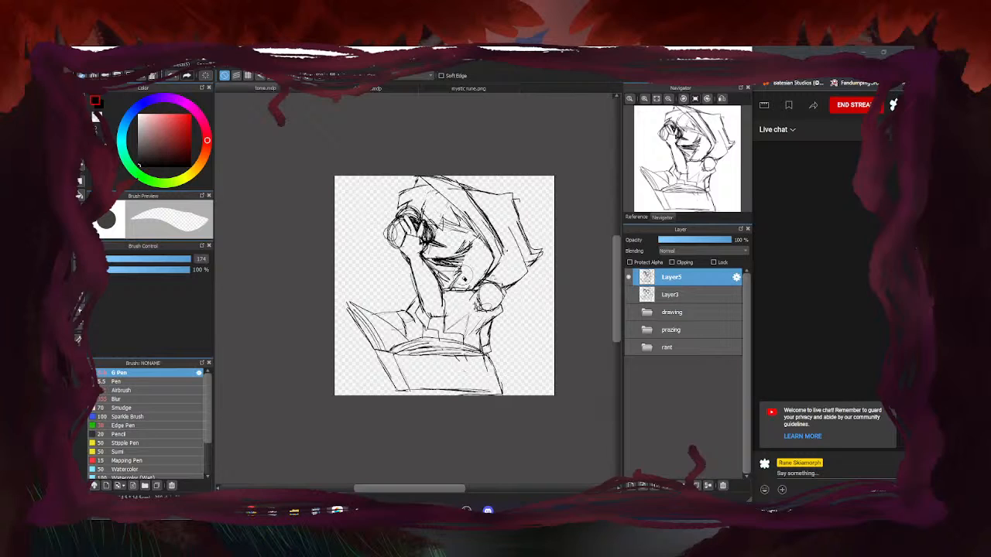
left_click_drag(460, 261, 443, 262)
Add ink strokes on the cheek with the G Pen
key("b")
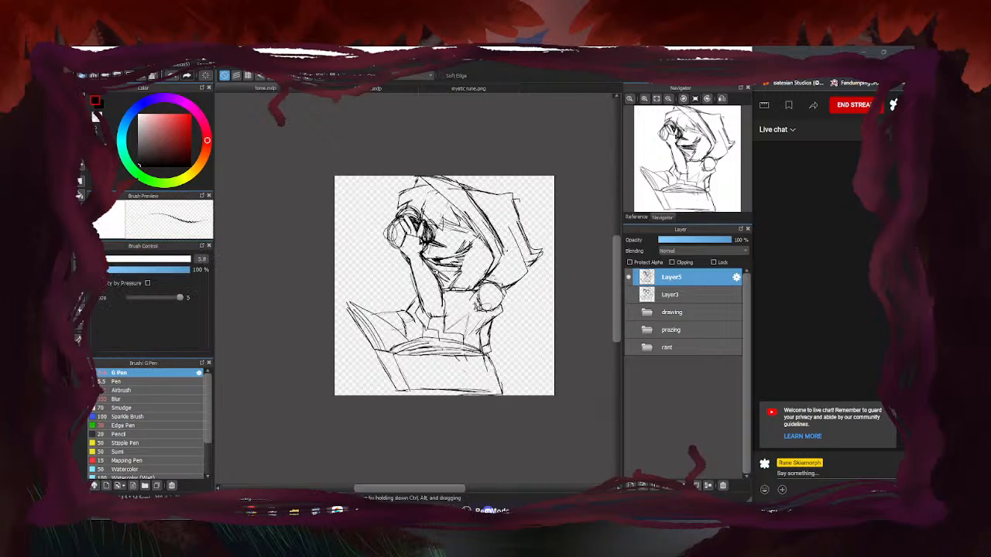
scroll(435, 267, "up", 4)
scroll(583, 202, "down", 5)
scroll(576, 210, "up", 3)
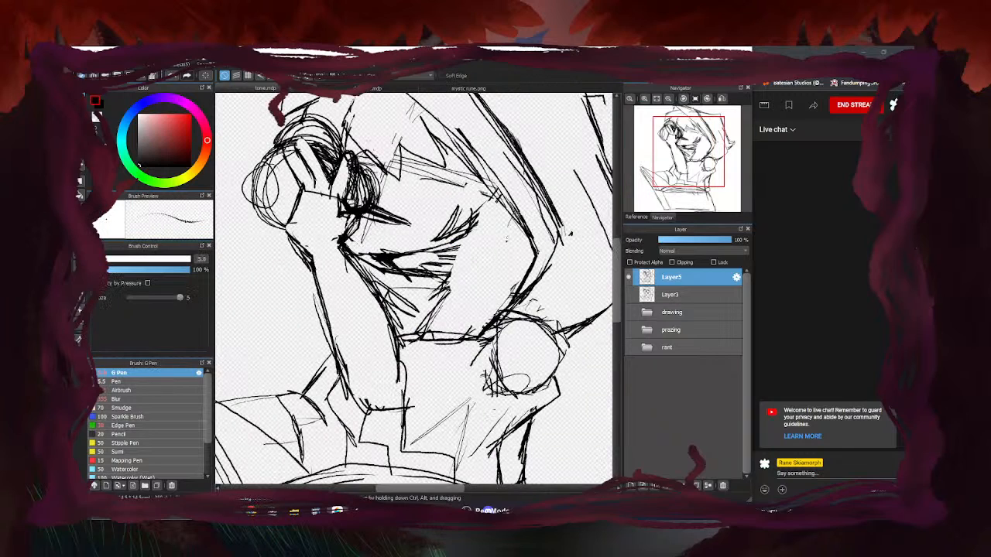
mouse_move(476, 224)
left_mouse_down()
mouse_move(427, 300)
mouse_move(509, 240)
left_mouse_up()
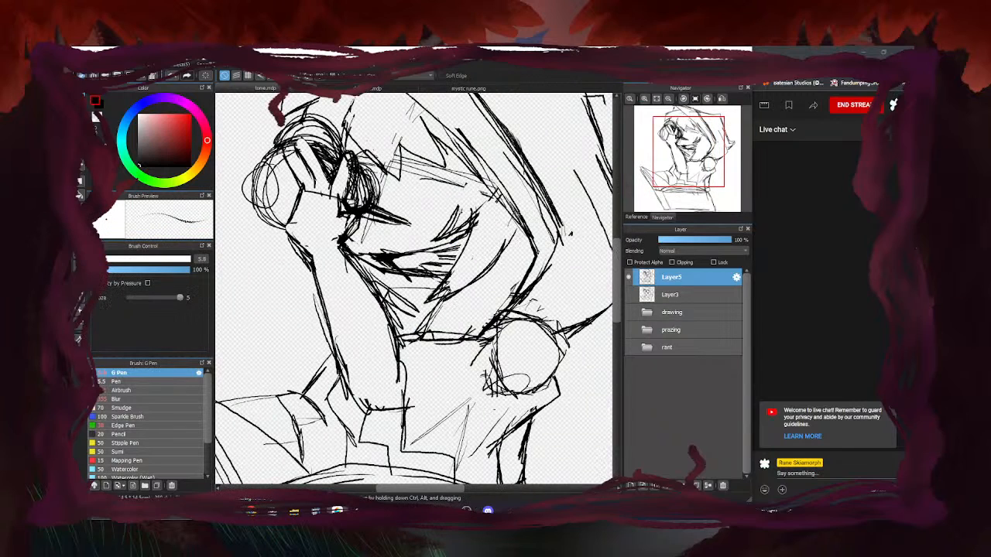
scroll(395, 280, "down", 3)
Rotate the canvas about 30° counter-clockwise and add strokes across the face and upper cheek
key("Left")
key("Left")
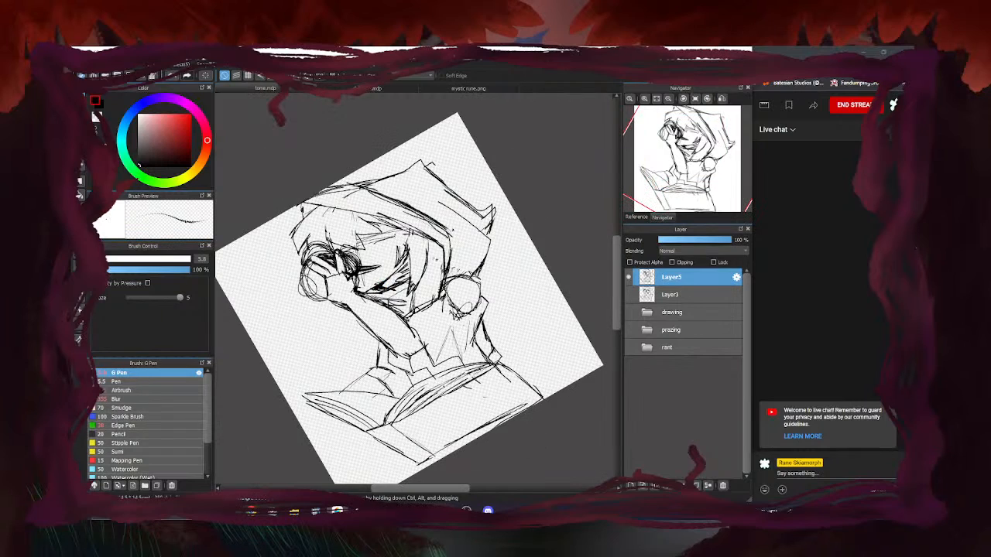
scroll(365, 237, "up", 3)
left_click_drag(376, 238, 485, 218)
mouse_move(380, 220)
left_mouse_down()
mouse_move(486, 205)
mouse_move(376, 207)
mouse_move(481, 198)
left_mouse_up()
mouse_move(391, 209)
left_mouse_down()
mouse_move(488, 199)
mouse_move(520, 185)
left_mouse_up()
mouse_move(524, 183)
left_mouse_down()
mouse_move(510, 203)
mouse_move(516, 238)
mouse_move(438, 222)
mouse_move(379, 234)
left_mouse_up()
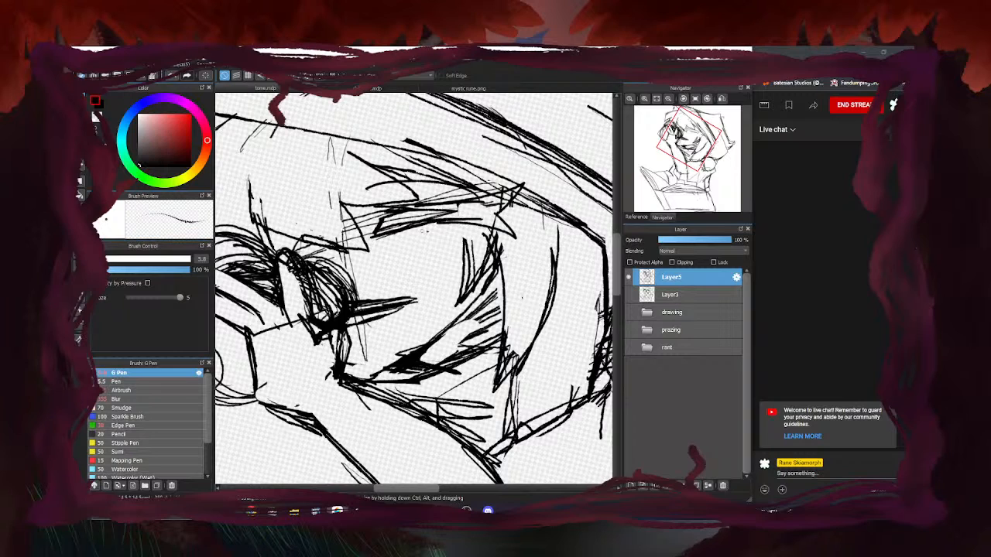
Erase the old strokes near the hair tip with the large eraser
scroll(467, 240, "down", 3)
key("e")
scroll(455, 237, "up", 3)
mouse_move(505, 223)
left_mouse_down()
mouse_move(455, 233)
mouse_move(497, 247)
mouse_move(399, 240)
left_mouse_up()
Redraw the lower and upper hair-tip outlines with bolder G Pen lines
key("b")
left_click_drag(503, 257, 401, 244)
left_click_drag(450, 242, 491, 251)
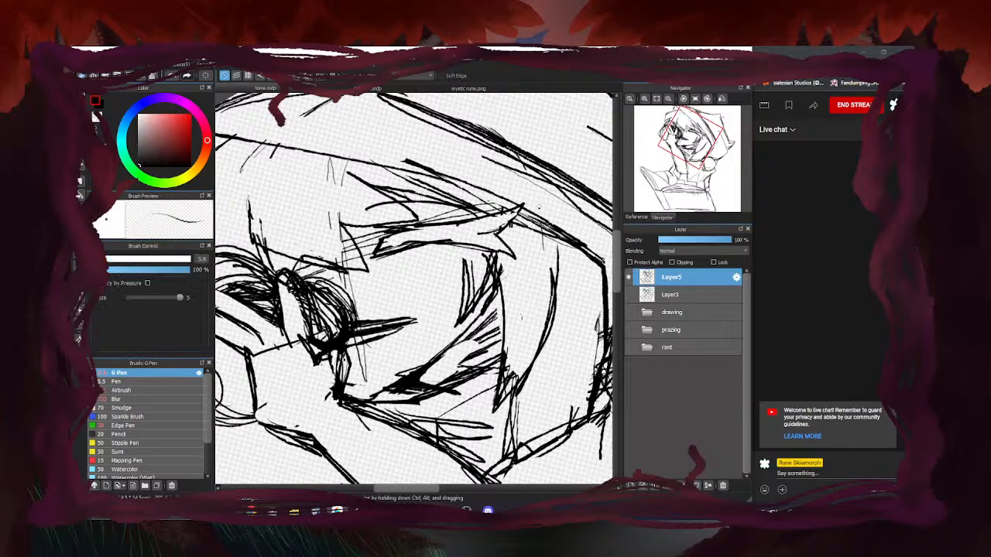
left_click_drag(419, 226, 395, 228)
mouse_move(485, 215)
left_mouse_down()
mouse_move(383, 227)
mouse_move(384, 240)
mouse_move(438, 244)
left_mouse_up()
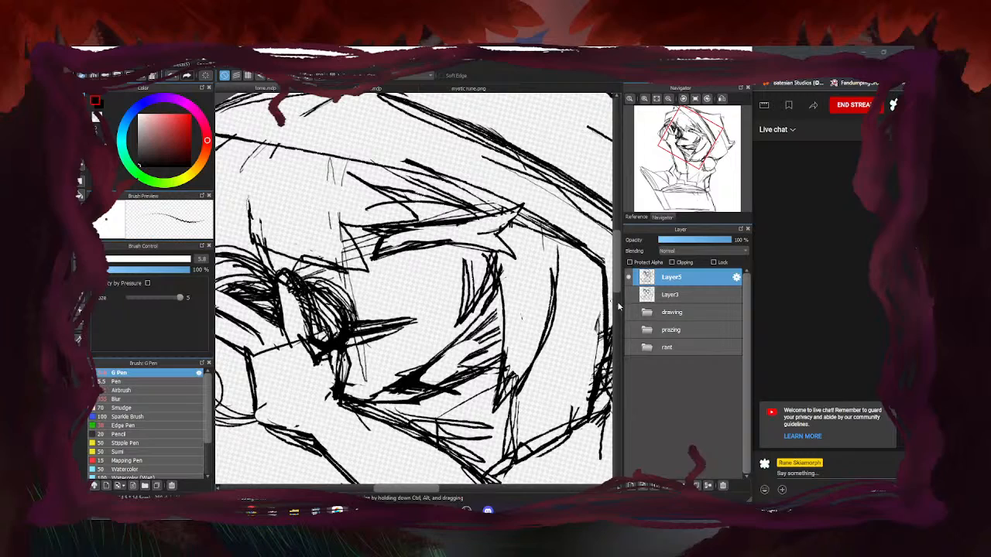
Fill the outlined eyelid solid black with the Paint Bucket
left_click(81, 194)
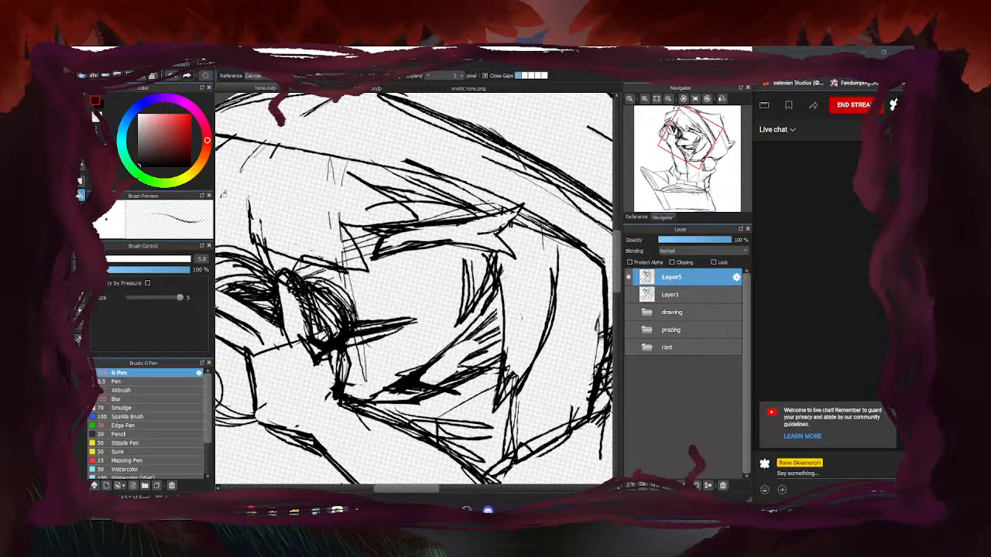
left_click(446, 234)
scroll(380, 256, "down", 4)
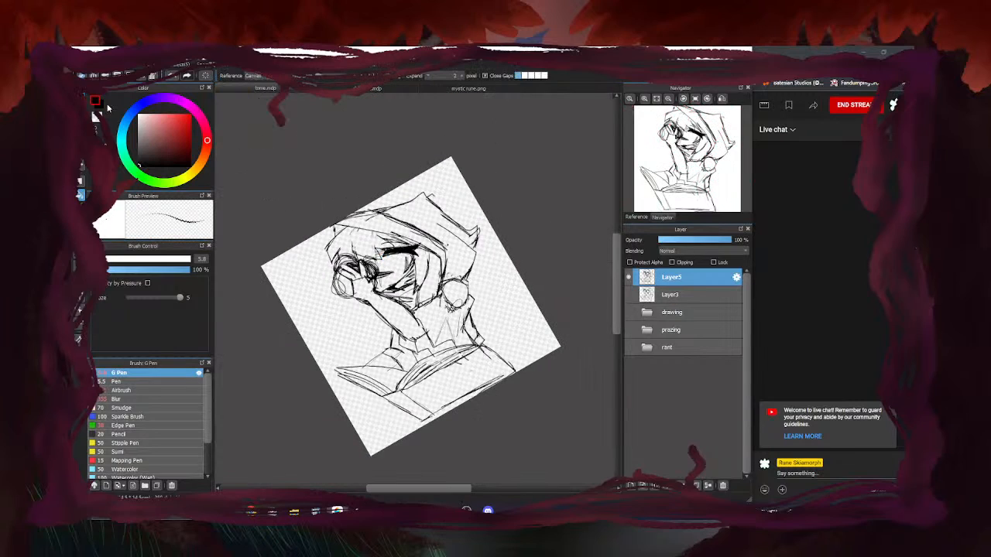
key("b")
scroll(384, 273, "up", 3)
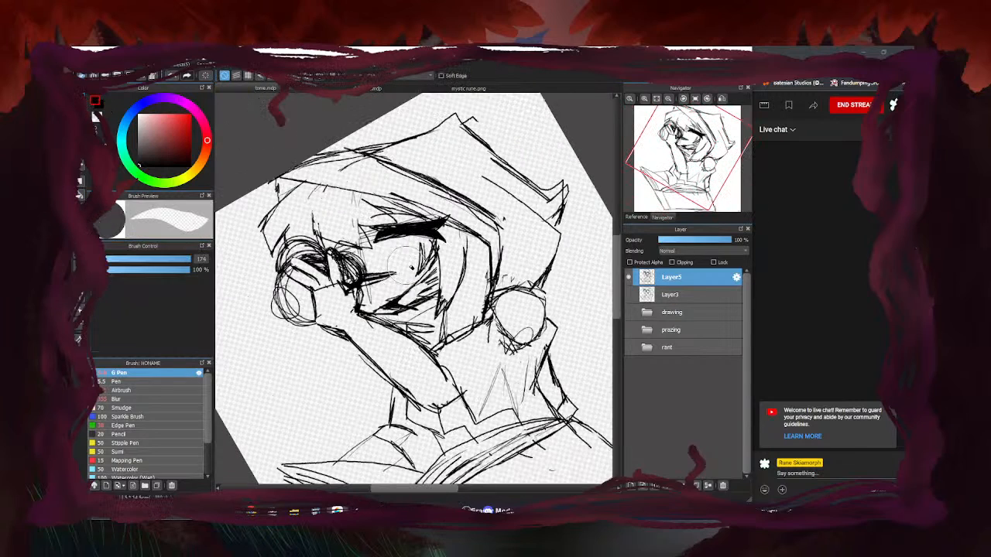
Hatch inside the mouth and reset the canvas rotation to upright
left_click_drag(445, 261, 417, 286)
left_click_drag(438, 282, 401, 300)
scroll(379, 333, "down", 4)
key("Up")
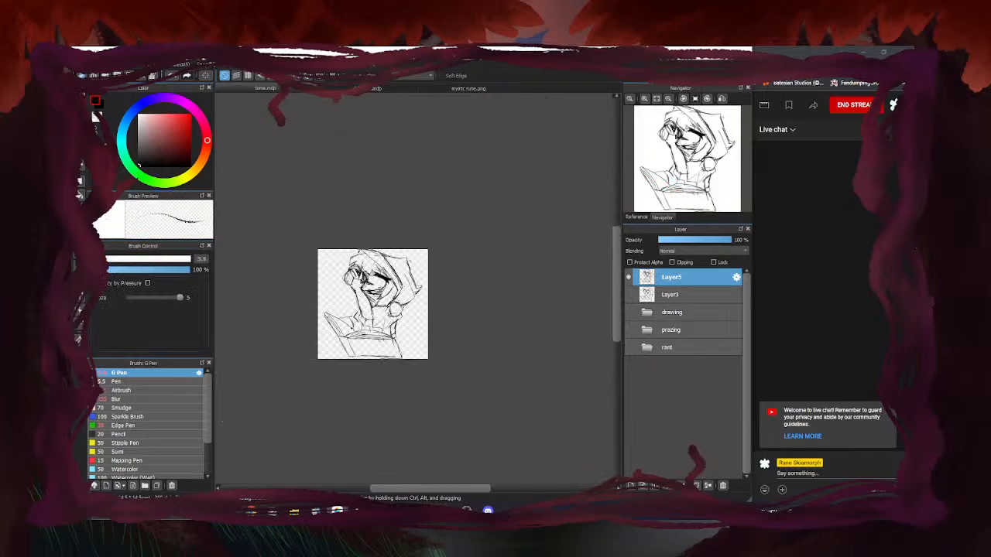
scroll(453, 276, "down", 2)
scroll(408, 289, "up", 4)
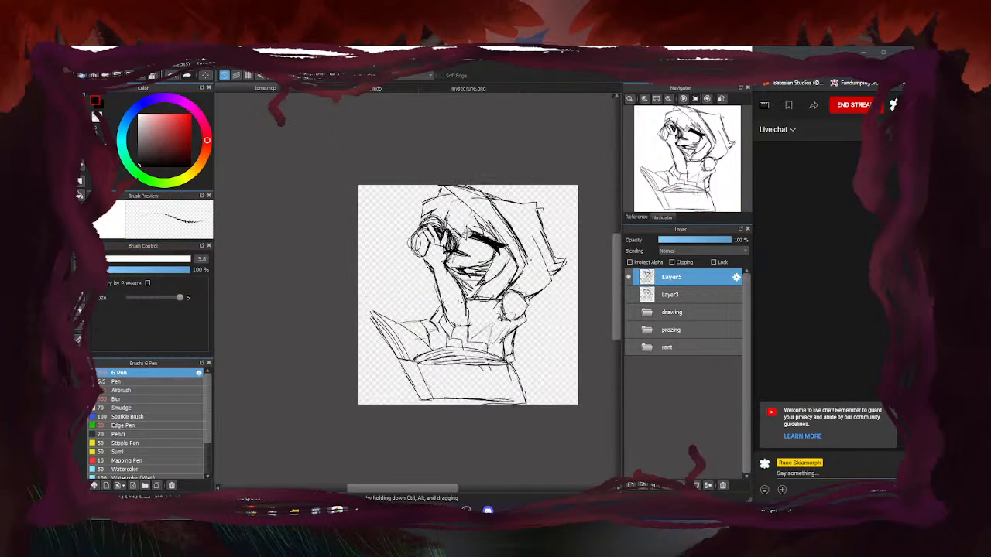
scroll(284, 320, "down", 2)
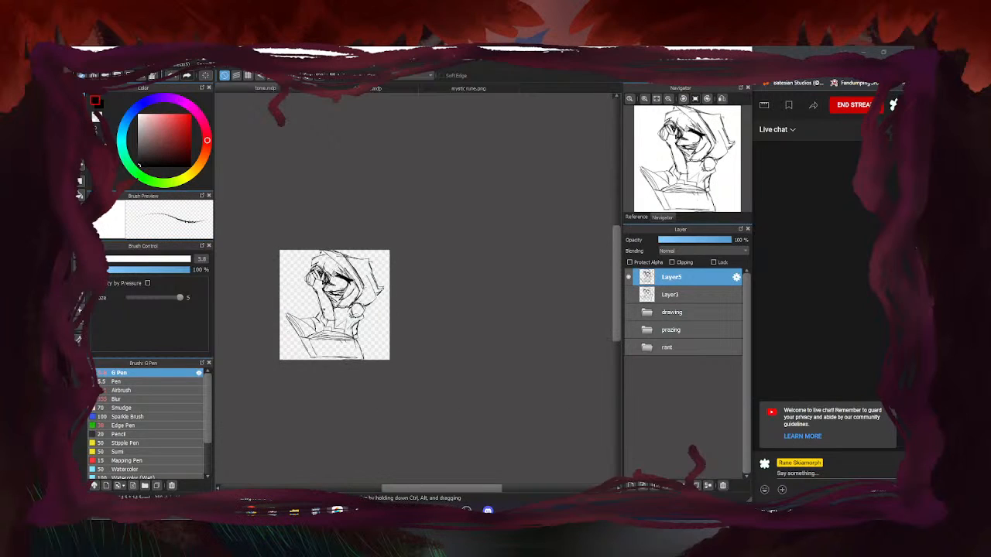
scroll(470, 225, "up", 5)
scroll(470, 219, "up", 3)
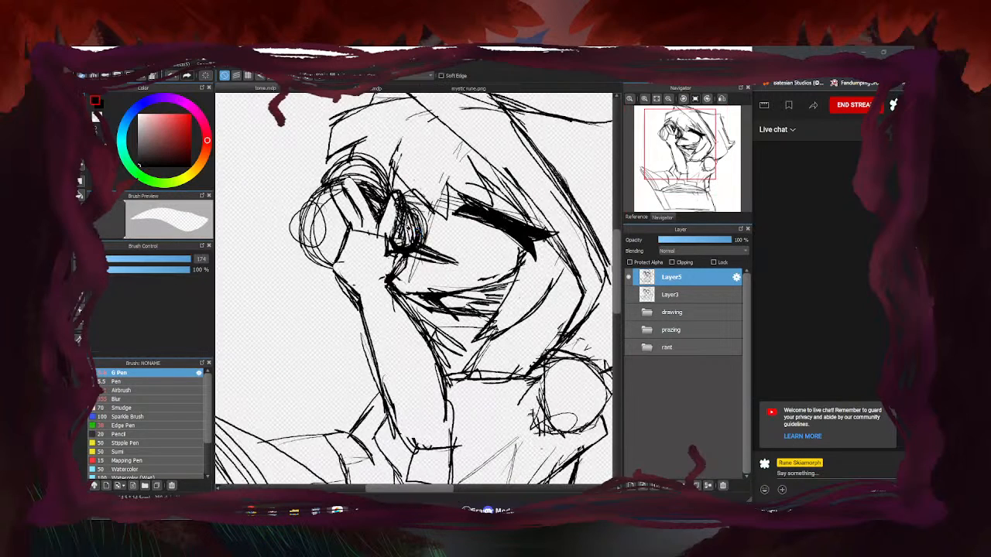
Erase sketch lines inside the oval by the hand, then switch the stream to OBS's BRB scene
mouse_move(414, 258)
left_mouse_down()
mouse_move(400, 184)
mouse_move(354, 199)
left_mouse_up()
key("b")
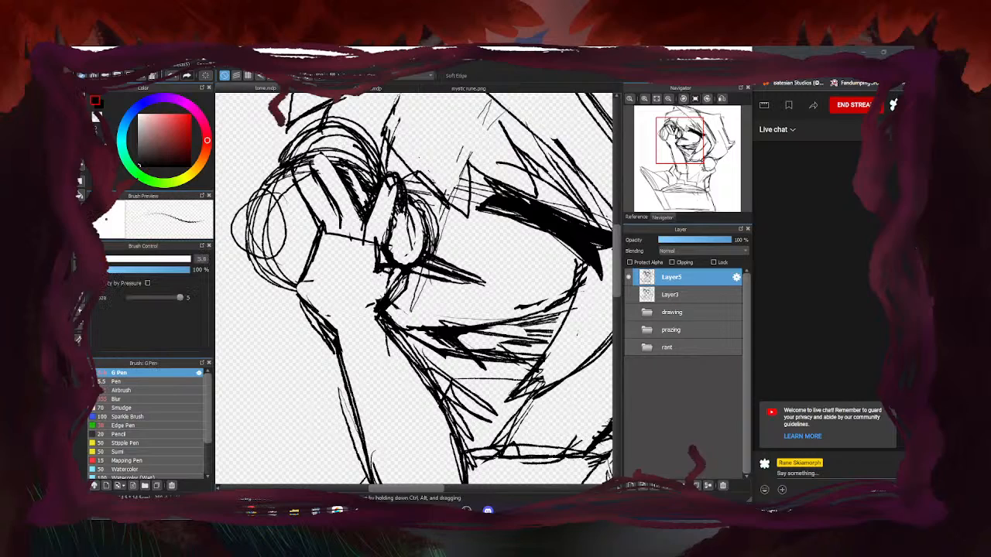
left_click(488, 511)
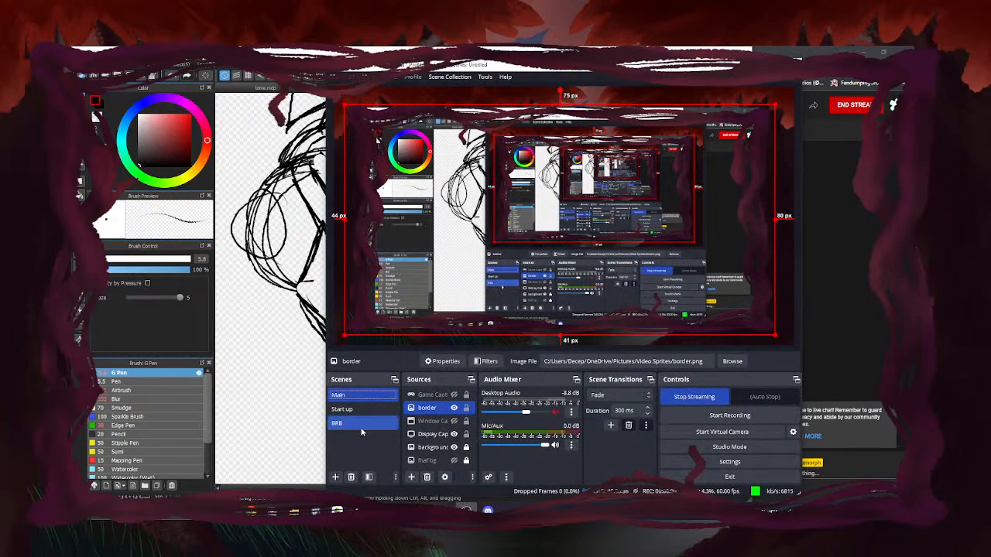
left_click(362, 431)
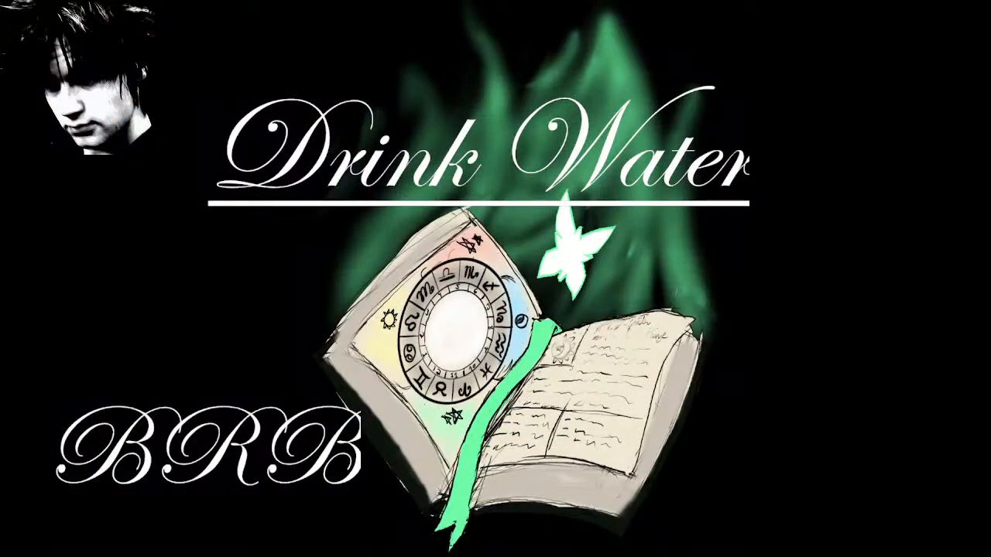
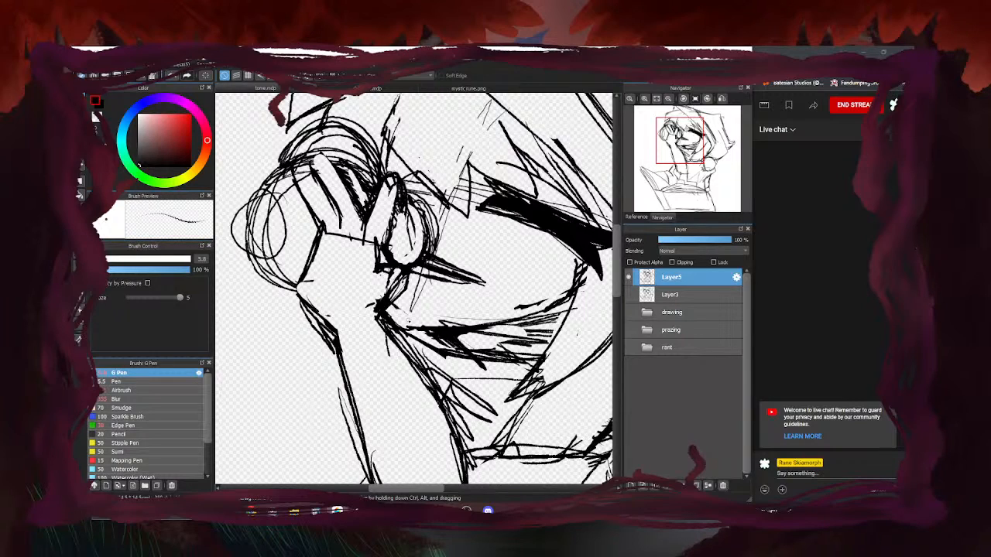
Erase the stray lines along the top of the hood with the size-174 eraser
key("e")
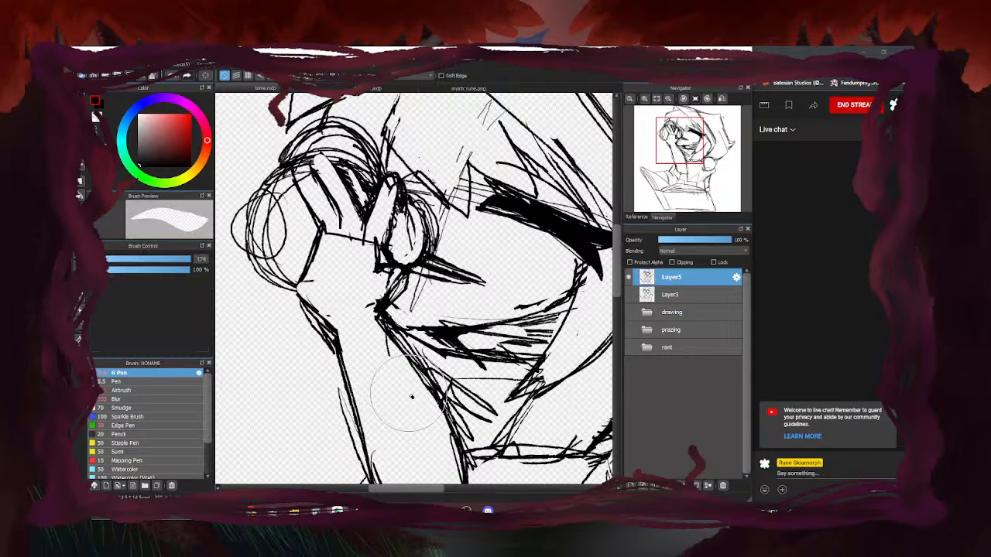
key("b")
scroll(388, 318, "down", 3)
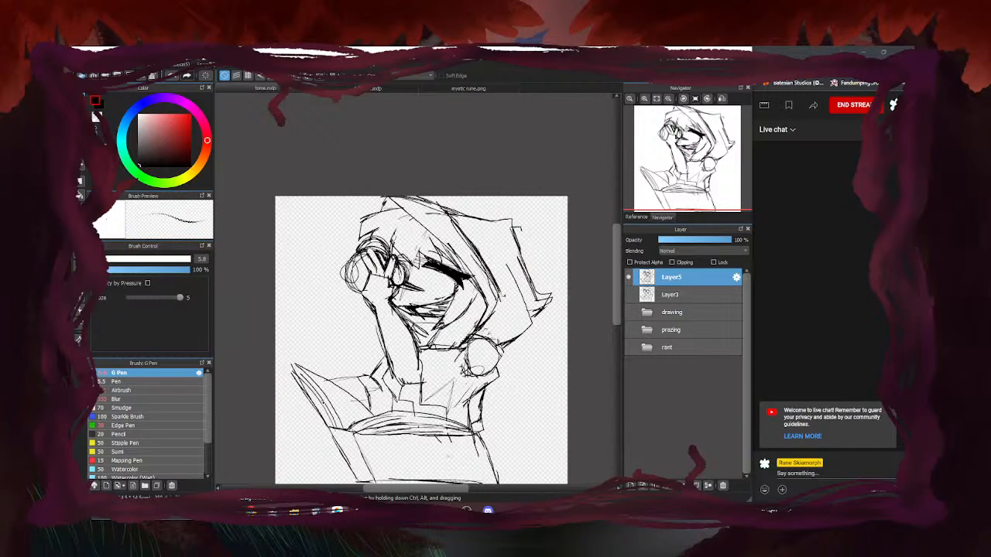
scroll(443, 232, "down", 3)
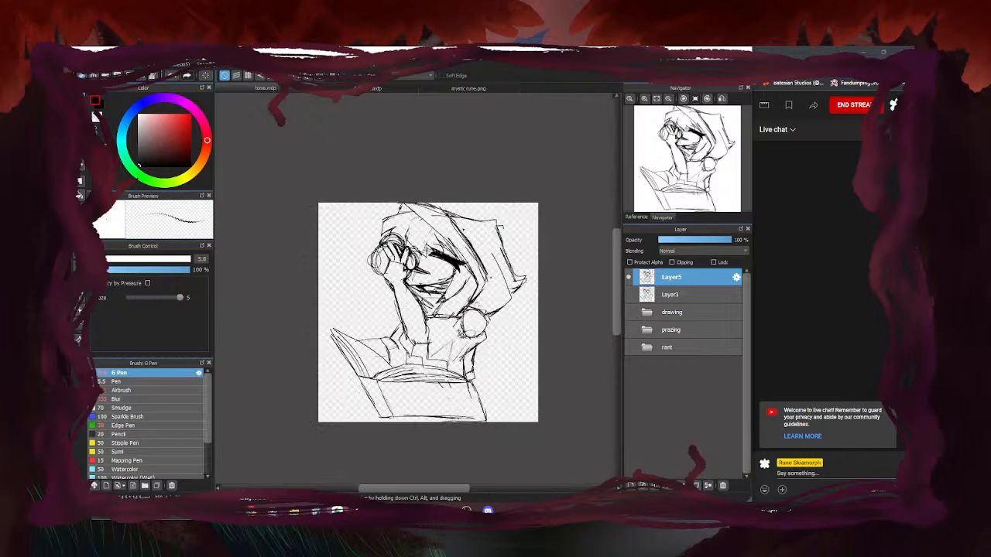
scroll(442, 233, "up", 3)
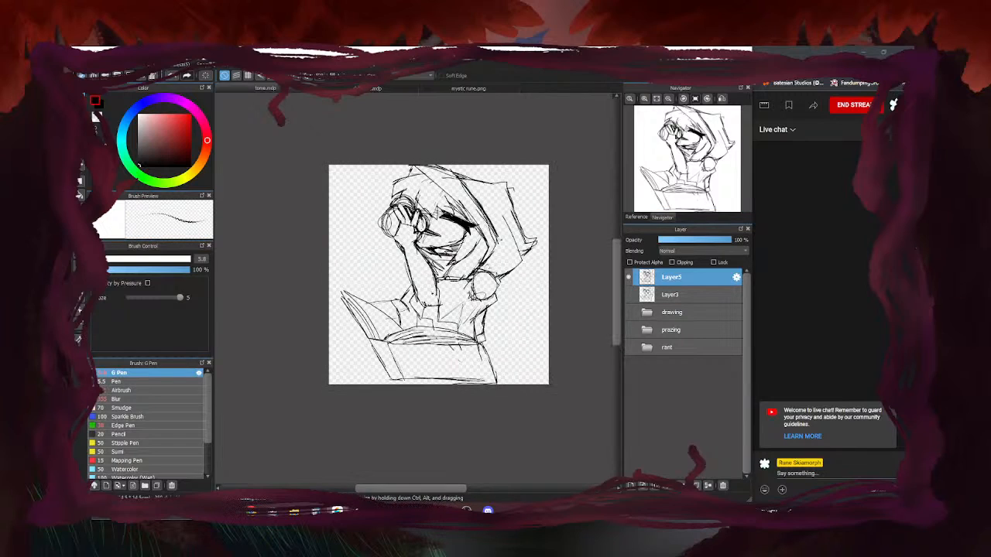
key("e")
left_click_drag(457, 171, 432, 167)
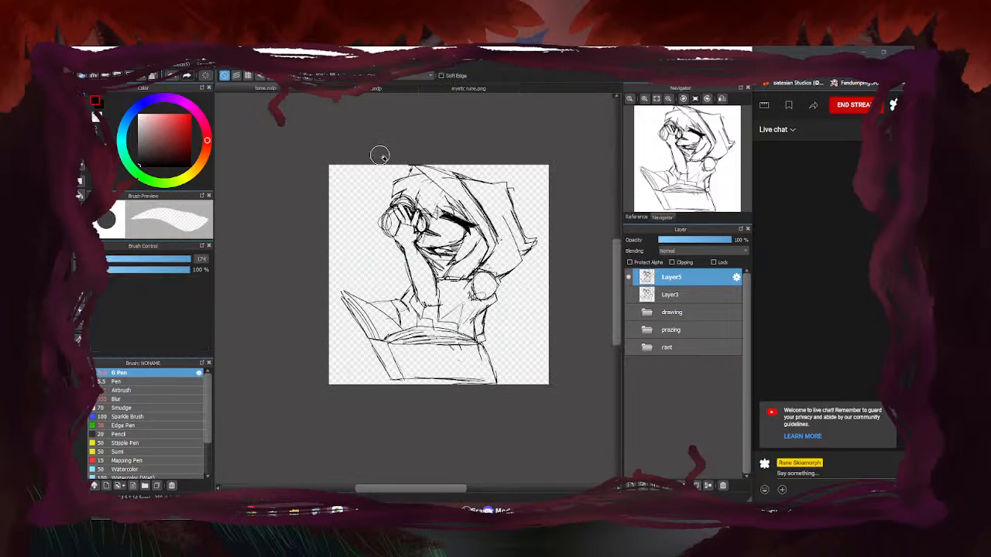
scroll(442, 177, "up", 2)
key("b")
Redraw the hood's top edge toward its tip with the G Pen, replacing the first attempt
mouse_move(496, 185)
left_mouse_down()
mouse_move(398, 156)
mouse_move(373, 174)
left_mouse_up()
key("e")
mouse_move(486, 180)
left_mouse_down()
mouse_move(449, 151)
mouse_move(394, 144)
mouse_move(365, 164)
left_mouse_up()
key("b")
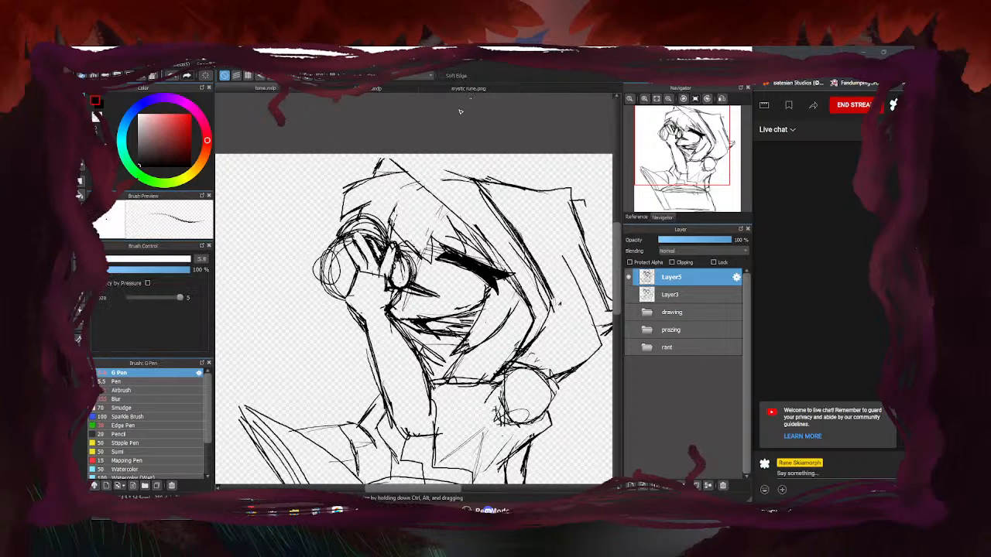
mouse_move(469, 181)
left_mouse_down()
mouse_move(400, 155)
mouse_move(369, 178)
left_mouse_up()
scroll(405, 161, "down", 5)
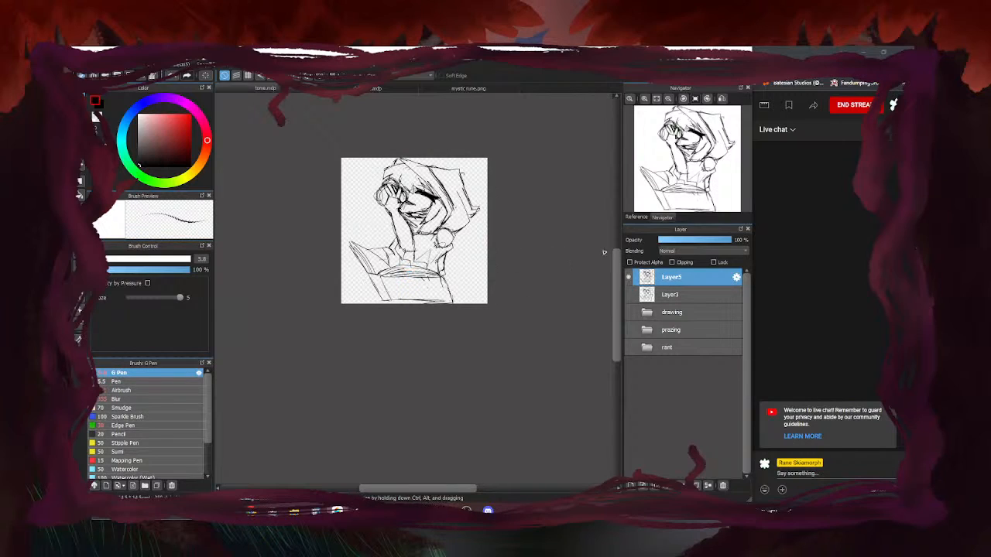
Compare Layer3's faint sketch against Layer5's drawing by toggling their visibility, with Layer3 selected
left_click(629, 294)
left_click(629, 277)
left_click(629, 294)
left_click(629, 276)
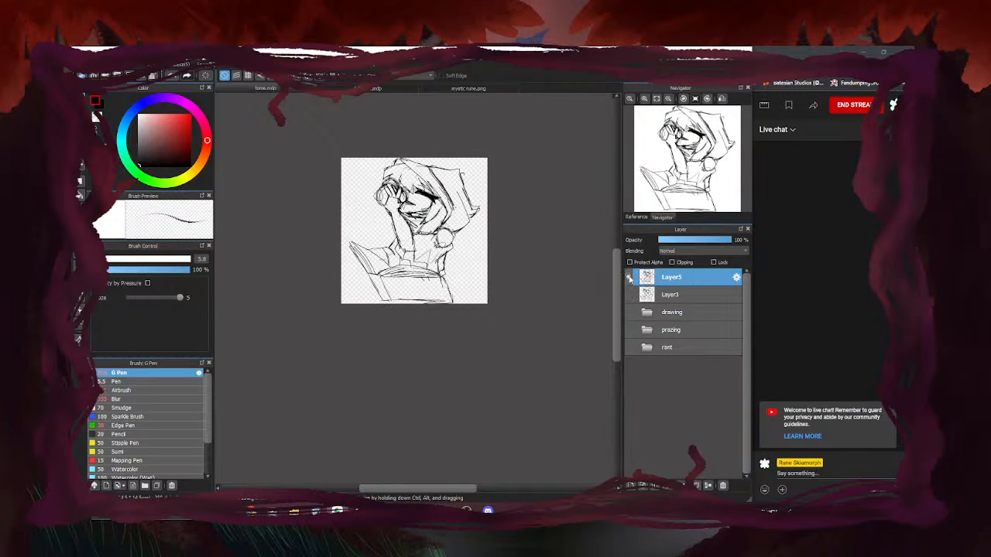
left_click(683, 294)
left_click(629, 295)
left_click(628, 276)
left_click(628, 277)
left_click(628, 277)
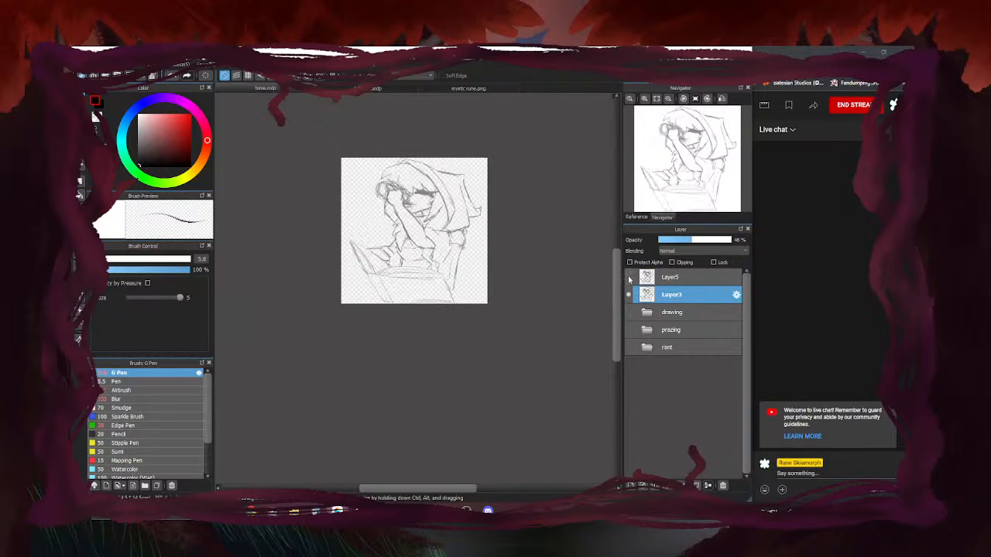
Delete Layer3, make Layer5 visible again and zoom in on the sketch
left_click(723, 486)
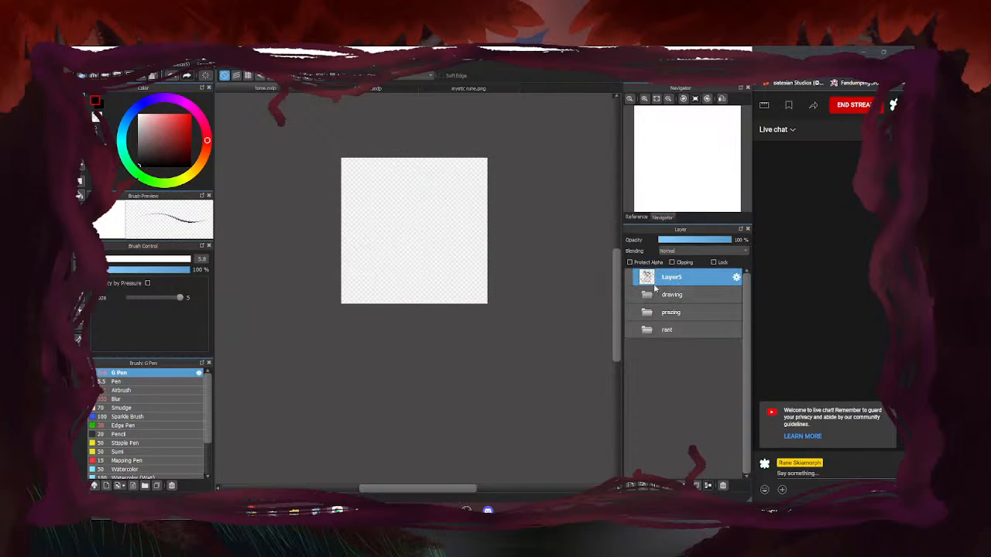
left_click(629, 276)
key("ctrl+plus")
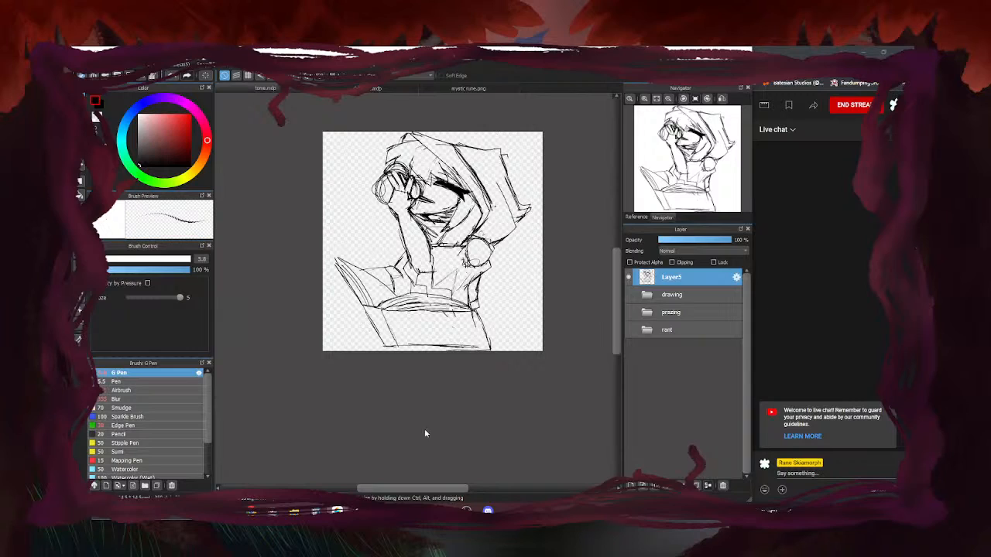
left_click(629, 295)
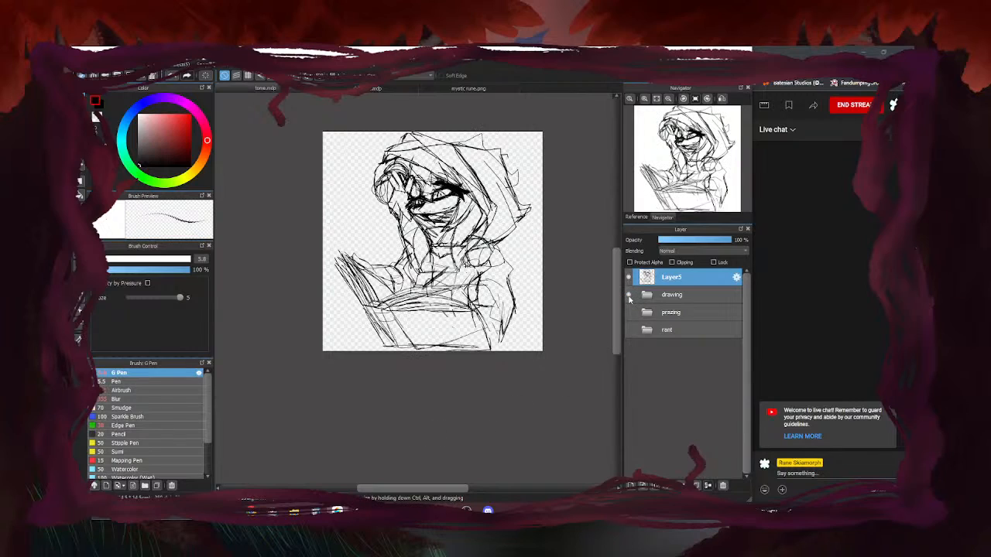
left_click(630, 297)
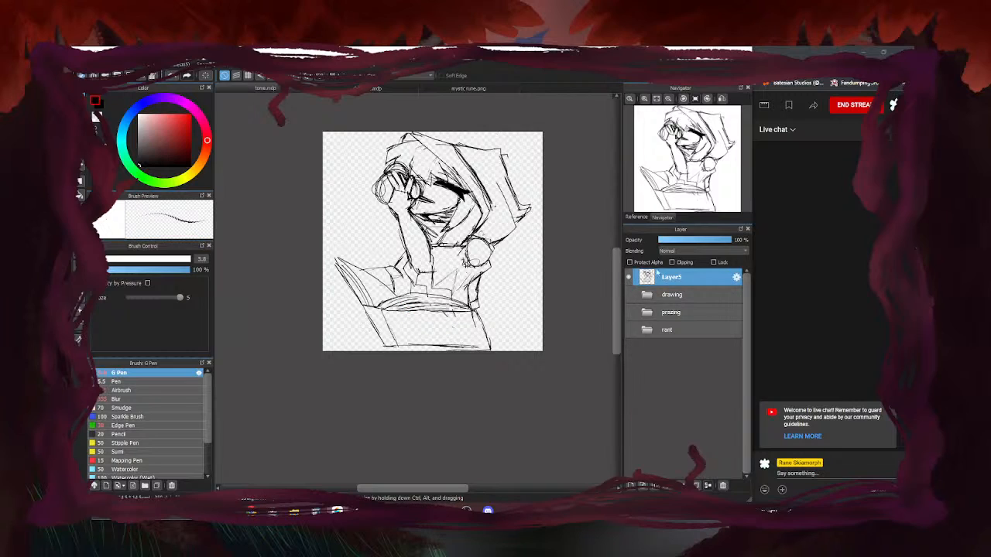
Hide Layer5 and show and expand the prazing folder
left_click(628, 276)
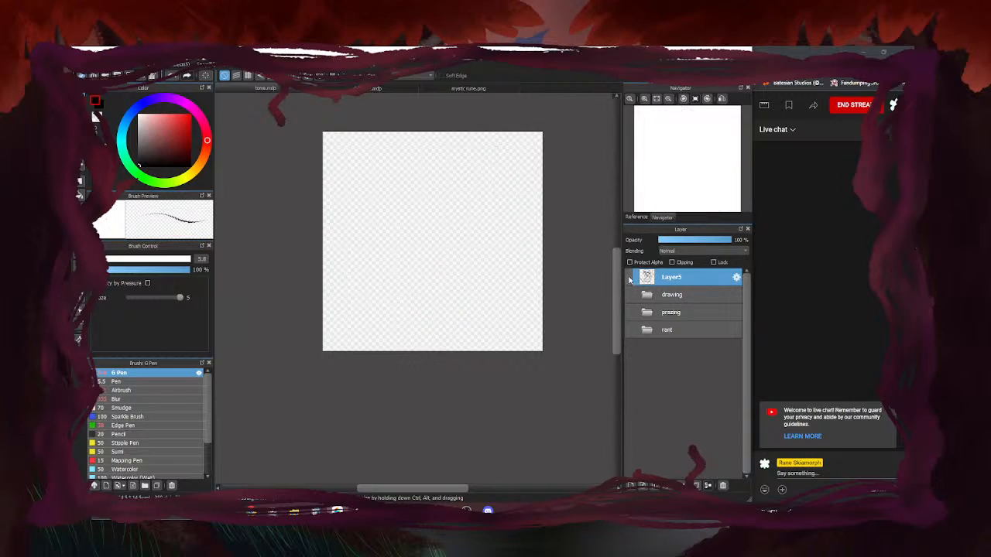
left_click(628, 294)
left_click(629, 294)
left_click(628, 312)
left_click(629, 312)
left_click(628, 312)
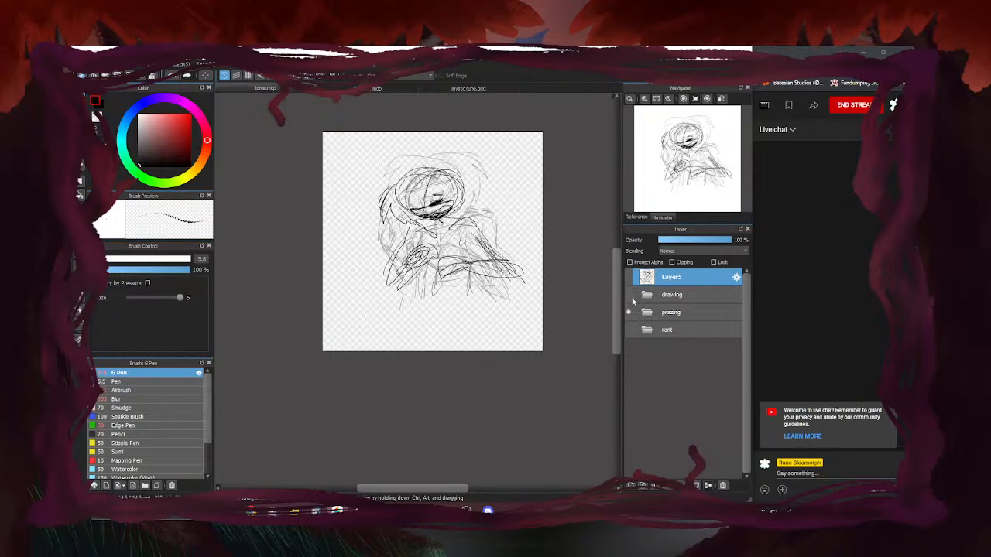
left_click(650, 313)
left_click(648, 313)
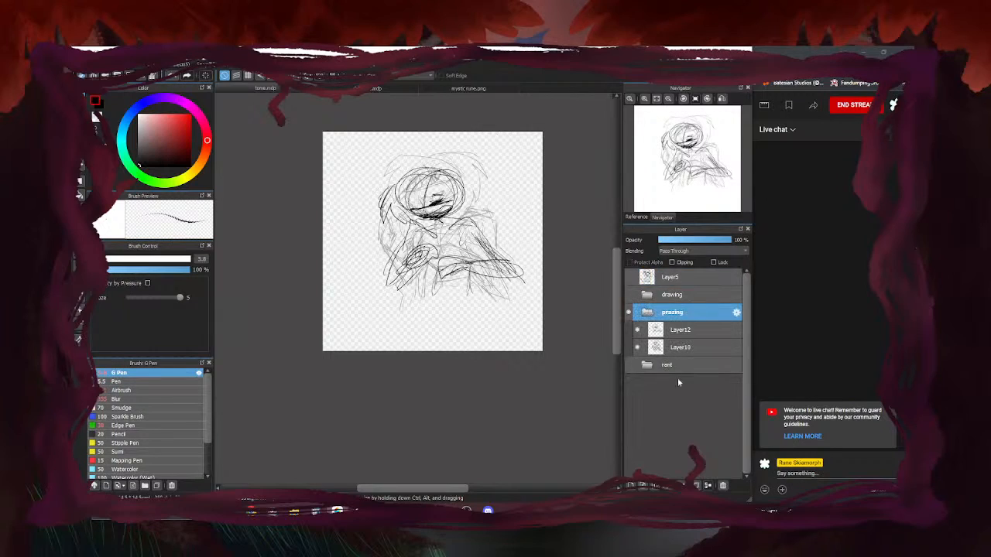
Hide Layer12 and set Layer10 as the working layer at 100% opacity
left_click(638, 330)
left_click(637, 331)
left_click(637, 331)
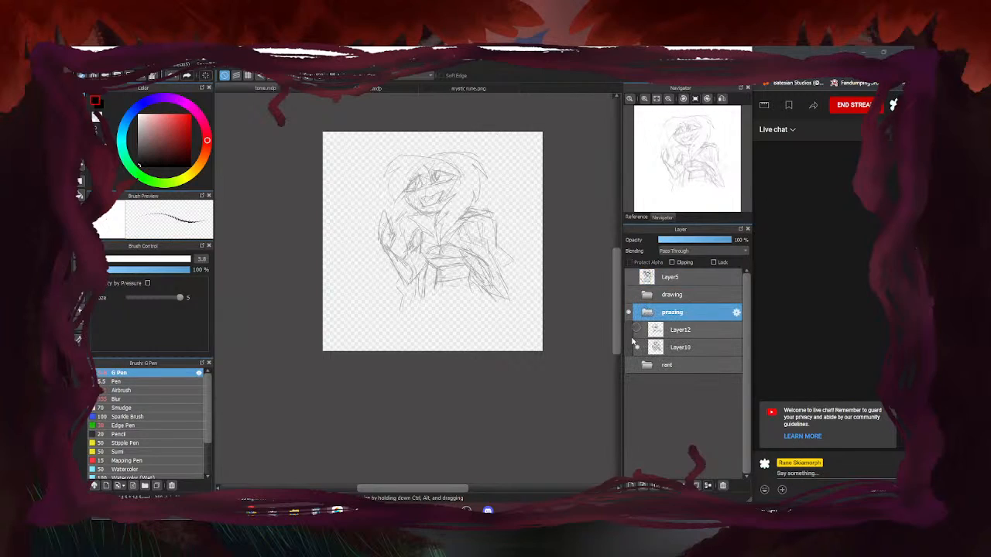
left_click(672, 348)
left_click(637, 347)
left_click(637, 348)
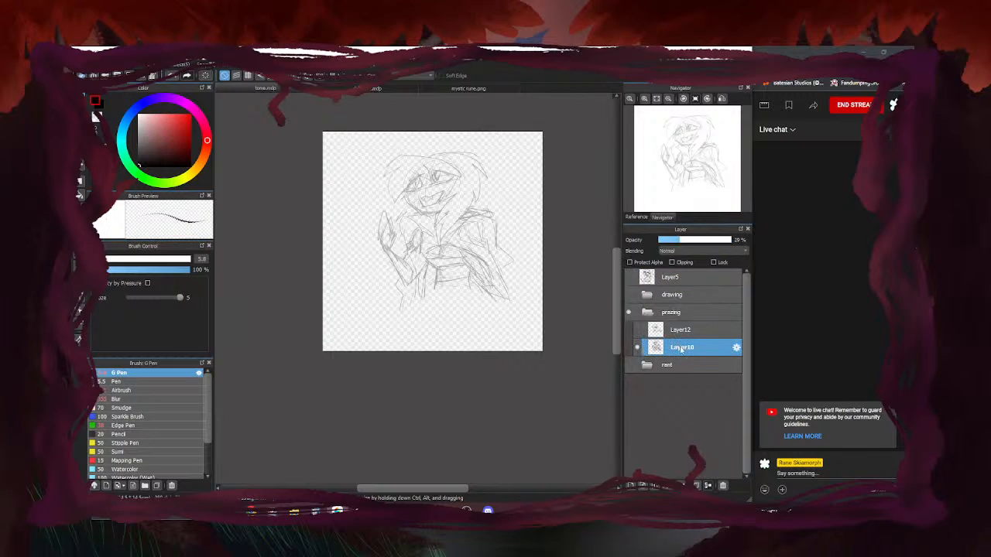
left_click_drag(702, 241, 731, 241)
Erase part of the forehead and hair lines on Layer10
scroll(507, 169, "up", 1)
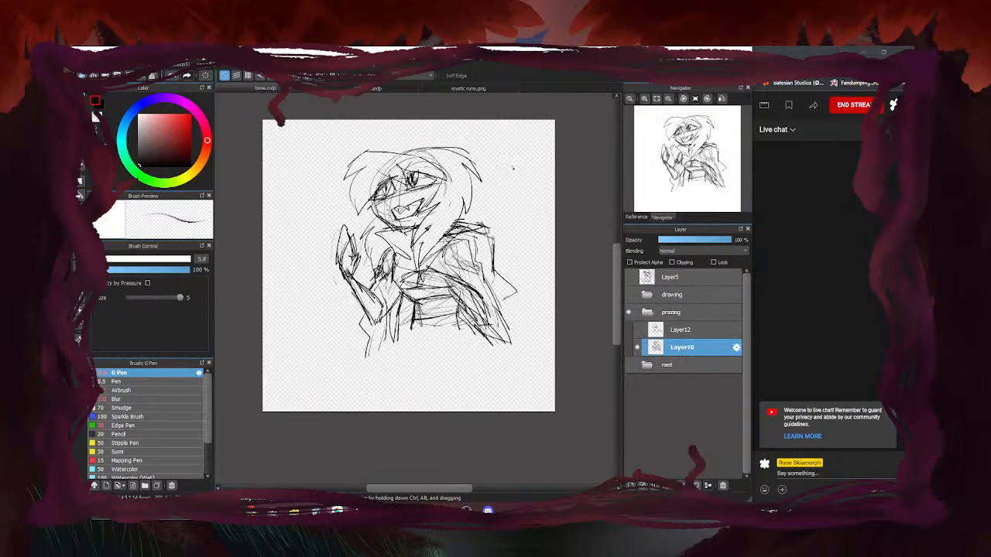
key("e")
scroll(416, 164, "up", 1)
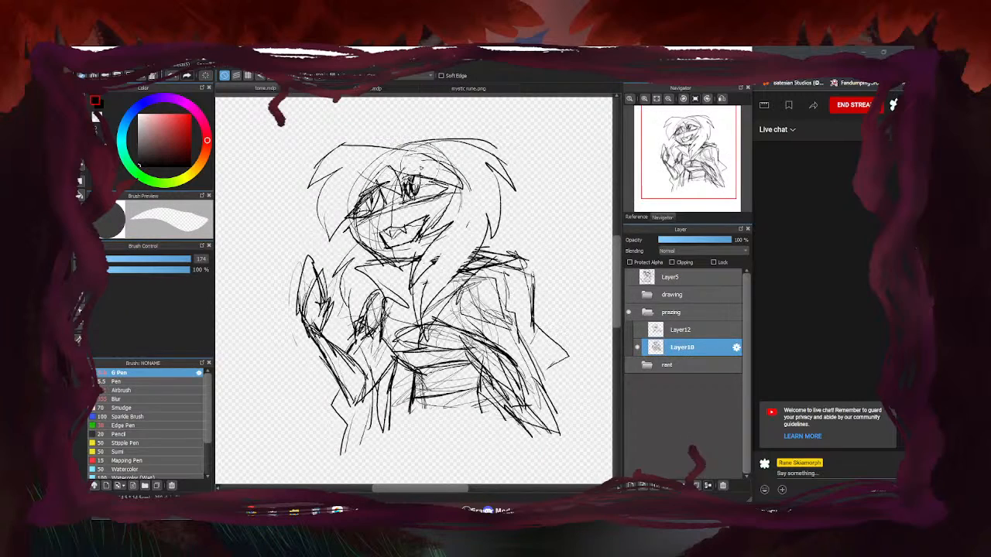
mouse_move(376, 165)
left_mouse_down()
mouse_move(379, 137)
mouse_move(358, 135)
mouse_move(324, 147)
mouse_move(305, 190)
left_mouse_up()
key("b")
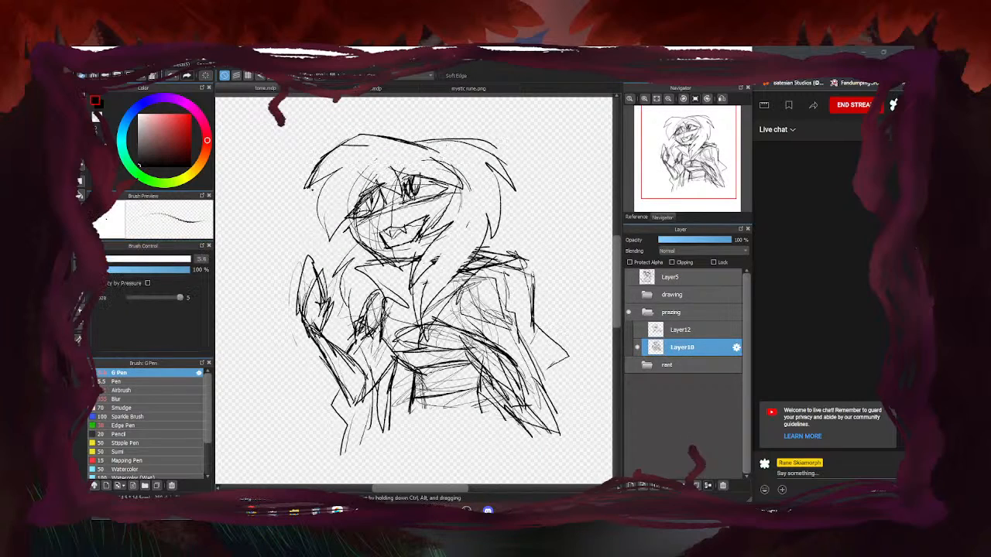
scroll(399, 151, "down", 3)
scroll(383, 174, "up", 1)
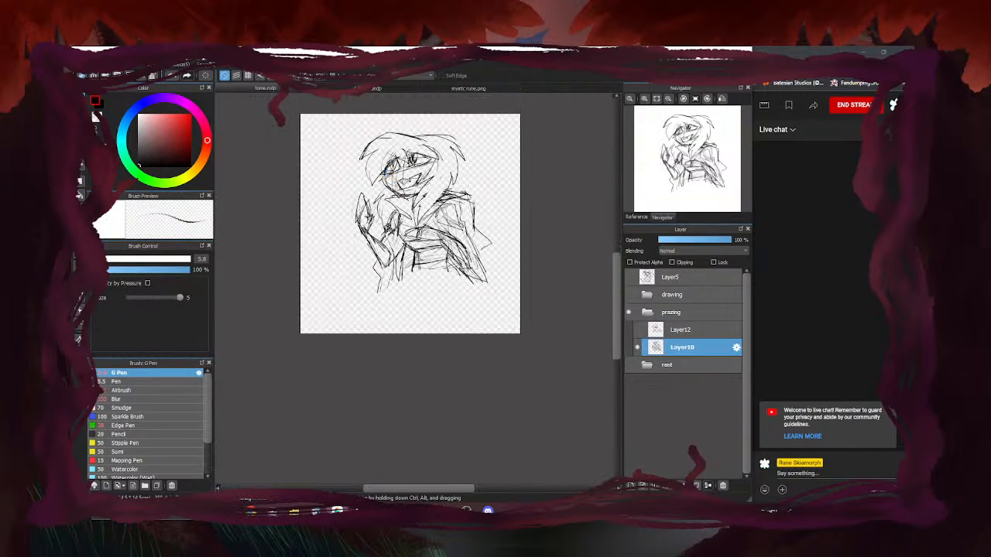
scroll(381, 172, "up", 3)
Draw spiky hair strokes down the left side of the face
left_click_drag(380, 130, 346, 186)
mouse_move(346, 186)
left_mouse_down()
mouse_move(376, 154)
mouse_move(385, 235)
left_mouse_up()
left_click_drag(385, 235, 401, 208)
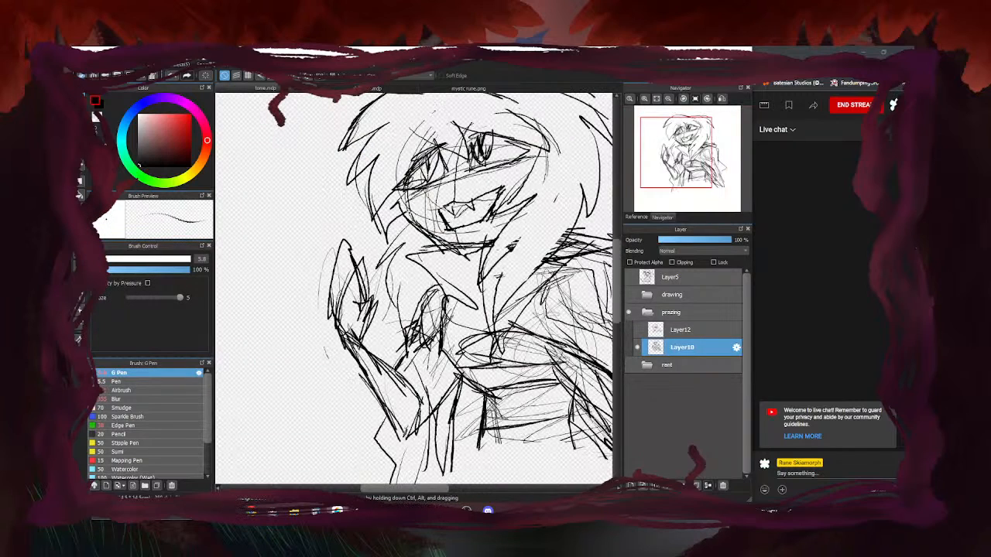
scroll(360, 243, "down", 2)
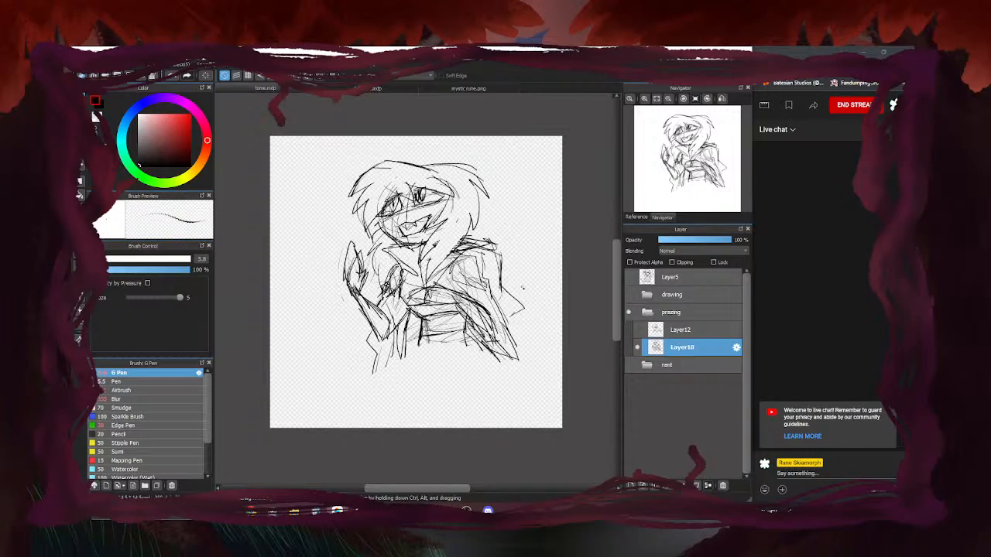
Erase the old sleeve lines and draw new ones over them
key("e")
scroll(465, 278, "up", 2)
mouse_move(465, 278)
left_mouse_down()
mouse_move(489, 280)
mouse_move(474, 276)
mouse_move(470, 237)
mouse_move(482, 238)
left_mouse_up()
key("b")
mouse_move(481, 238)
left_mouse_down()
mouse_move(499, 288)
mouse_move(446, 286)
left_mouse_up()
Erase more sleeve lines and darken the lower sleeve with pen strokes
key("e")
mouse_move(514, 275)
left_mouse_down()
mouse_move(483, 309)
mouse_move(465, 285)
mouse_move(504, 302)
mouse_move(530, 360)
mouse_move(522, 414)
left_mouse_up()
key("b")
left_click_drag(492, 316, 513, 382)
mouse_move(447, 311)
left_mouse_down()
mouse_move(512, 376)
mouse_move(514, 360)
mouse_move(497, 364)
mouse_move(470, 314)
mouse_move(436, 308)
left_mouse_up()
key("e")
scroll(495, 223, "down", 3)
key("b")
scroll(486, 250, "up", 3)
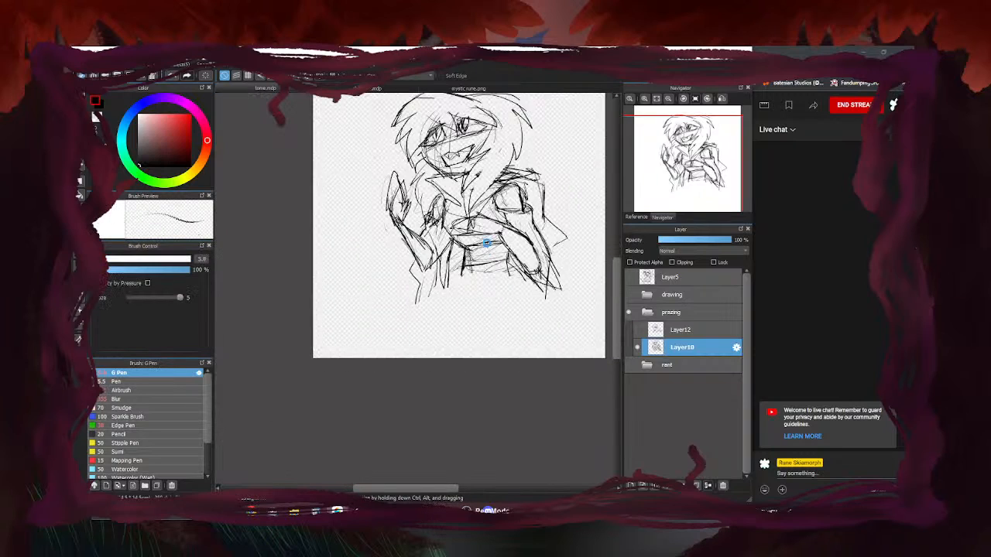
key("e")
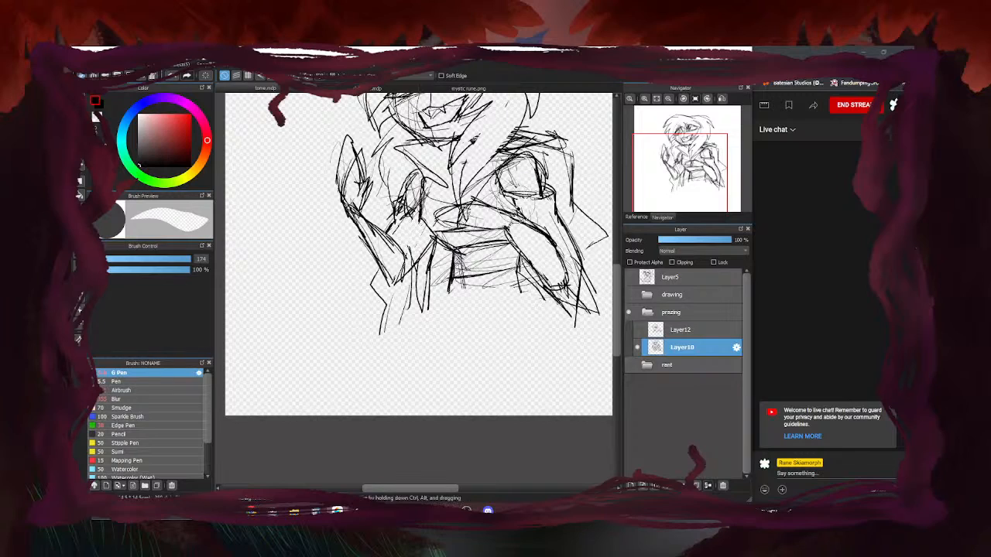
key("b")
Darken the raised left hand's outline and lower edge
left_click_drag(399, 209, 416, 210)
mouse_move(407, 178)
left_mouse_down()
mouse_move(393, 203)
mouse_move(441, 248)
left_mouse_up()
mouse_move(400, 212)
left_mouse_down()
mouse_move(385, 235)
mouse_move(410, 207)
mouse_move(383, 235)
mouse_move(409, 223)
mouse_move(418, 312)
left_mouse_up()
key("e")
key("b")
Redraw the left forearm's lines, erasing the old ones
left_click_drag(431, 262, 427, 317)
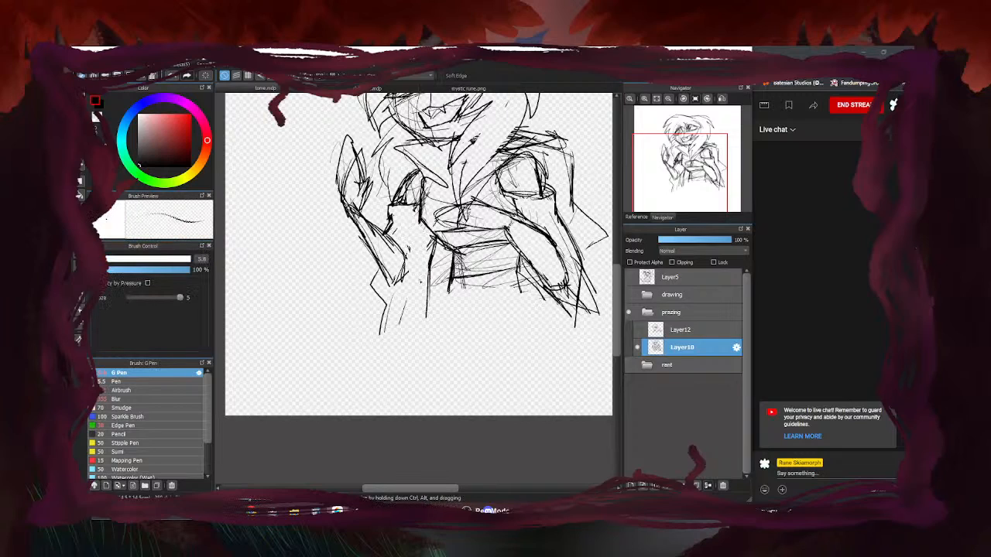
left_click_drag(411, 253, 416, 302)
left_click_drag(417, 299, 409, 331)
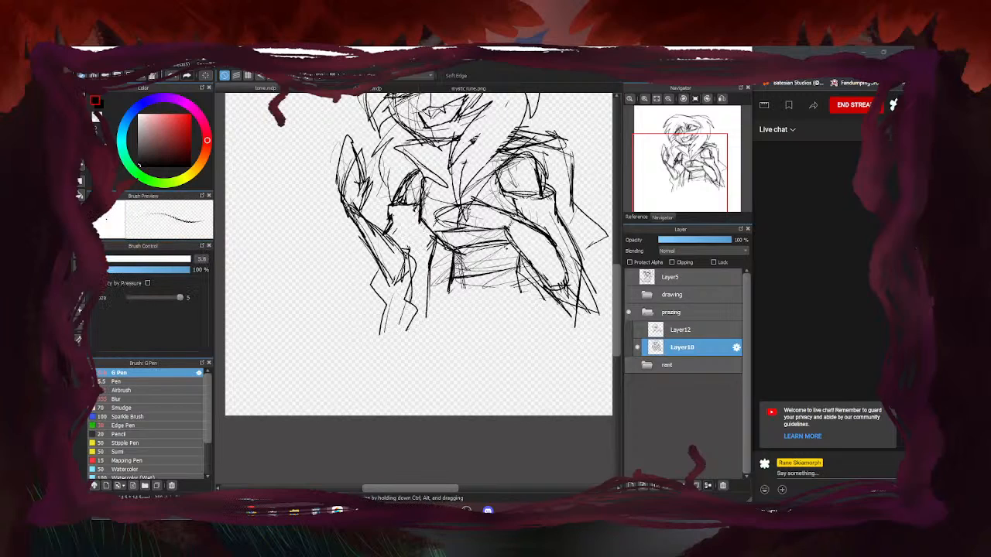
key("e")
left_click_drag(416, 255, 418, 309)
key("b")
mouse_move(408, 249)
left_mouse_down()
mouse_move(412, 318)
mouse_move(400, 333)
left_mouse_up()
mouse_move(417, 311)
left_mouse_down()
mouse_move(435, 325)
mouse_move(416, 338)
left_mouse_up()
scroll(387, 303, "down", 3)
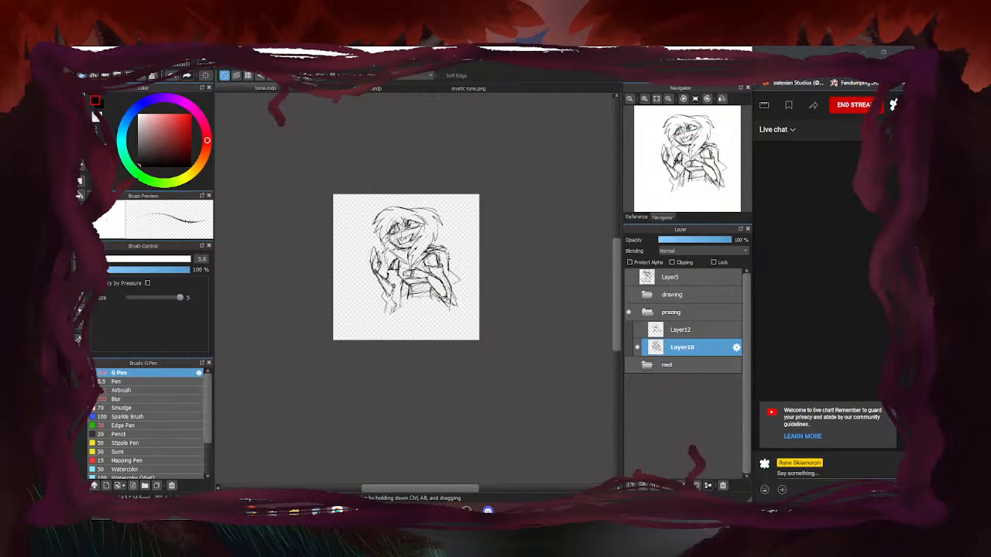
scroll(416, 304, "up", 1)
scroll(416, 304, "up", 2)
Add vertical lines to the torso
left_click_drag(390, 251, 383, 311)
left_click_drag(449, 265, 454, 310)
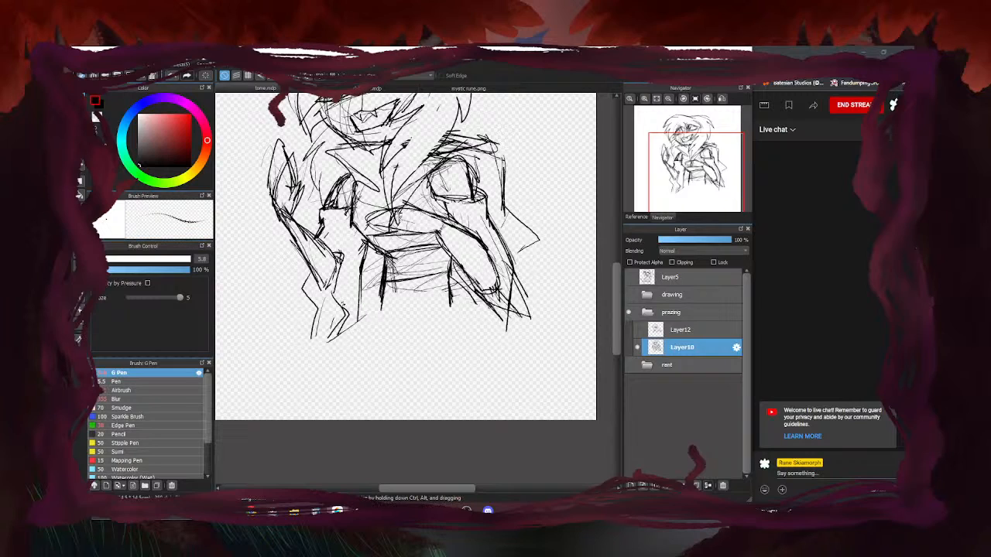
scroll(387, 275, "down", 2)
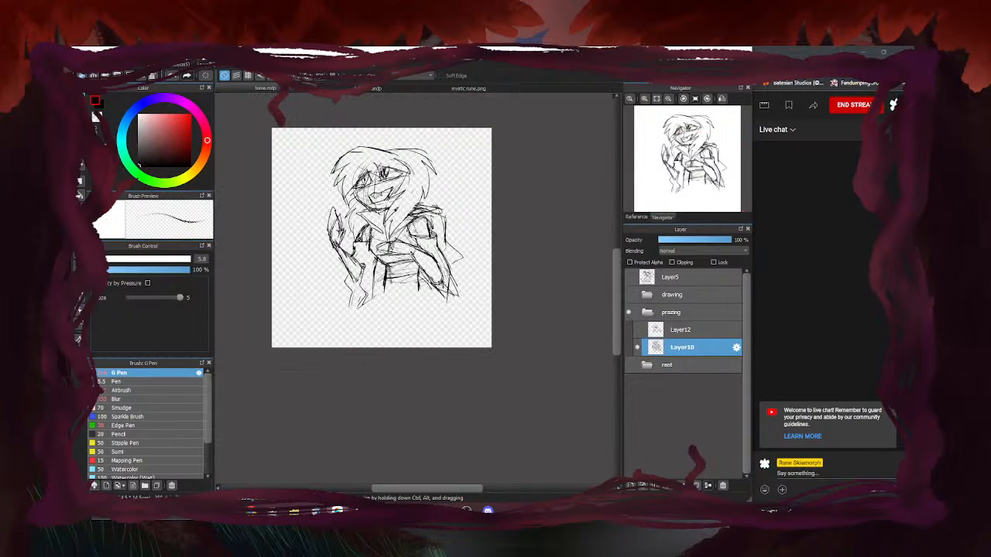
key("e")
scroll(398, 220, "up", 1)
key("b")
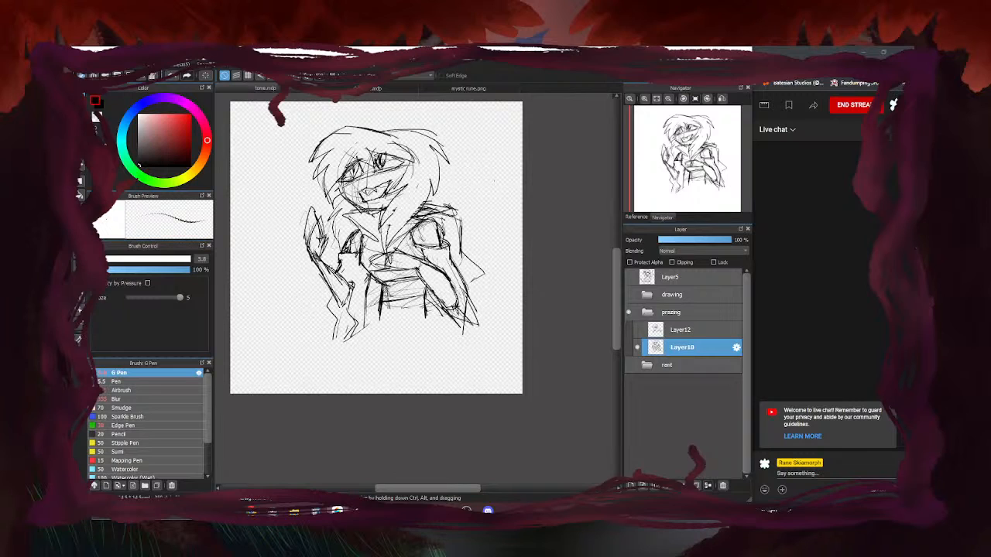
Thicken the left cheek below the eye and strengthen the jawline down to the chin
scroll(338, 184, "up", 3)
key("e")
scroll(380, 238, "down", 2)
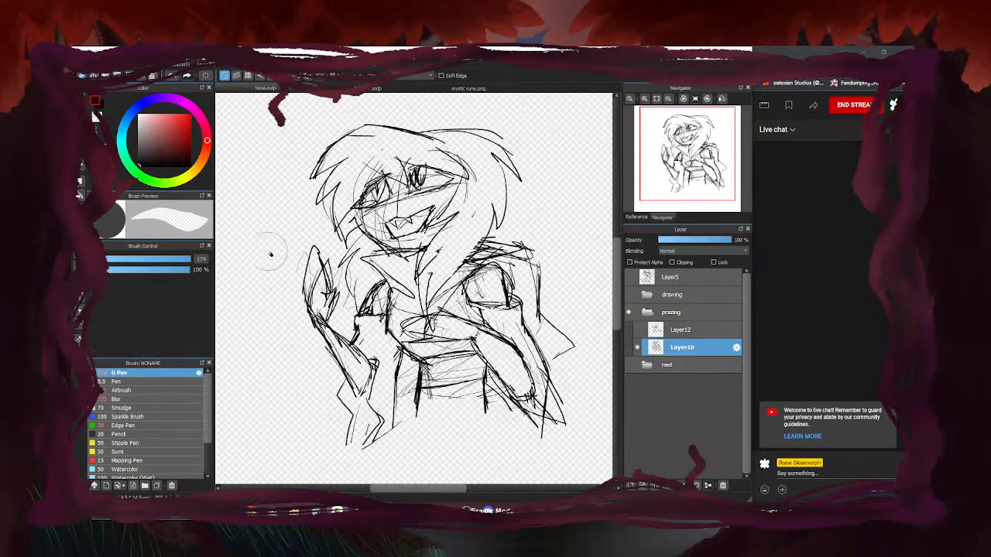
key("b")
scroll(402, 187, "up", 3)
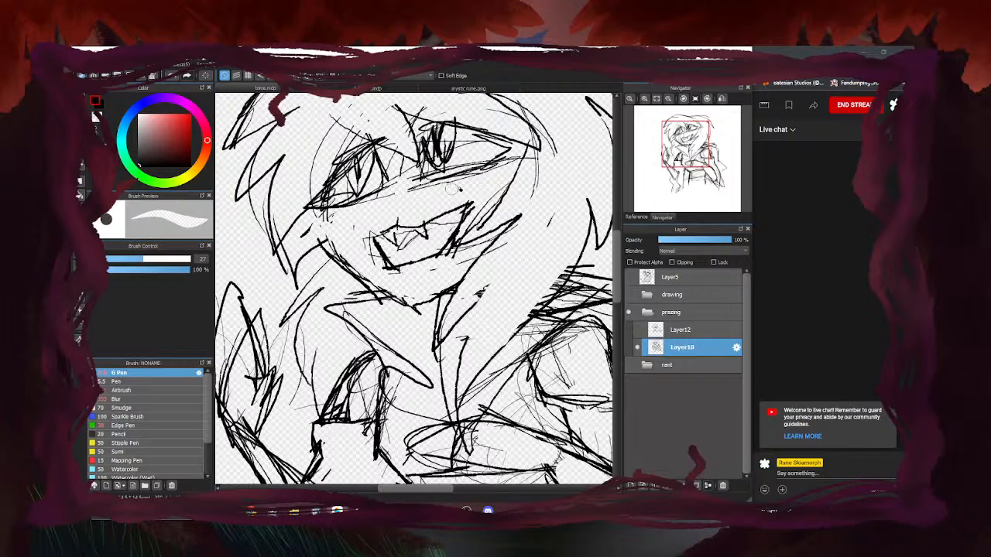
scroll(448, 244, "down", 4)
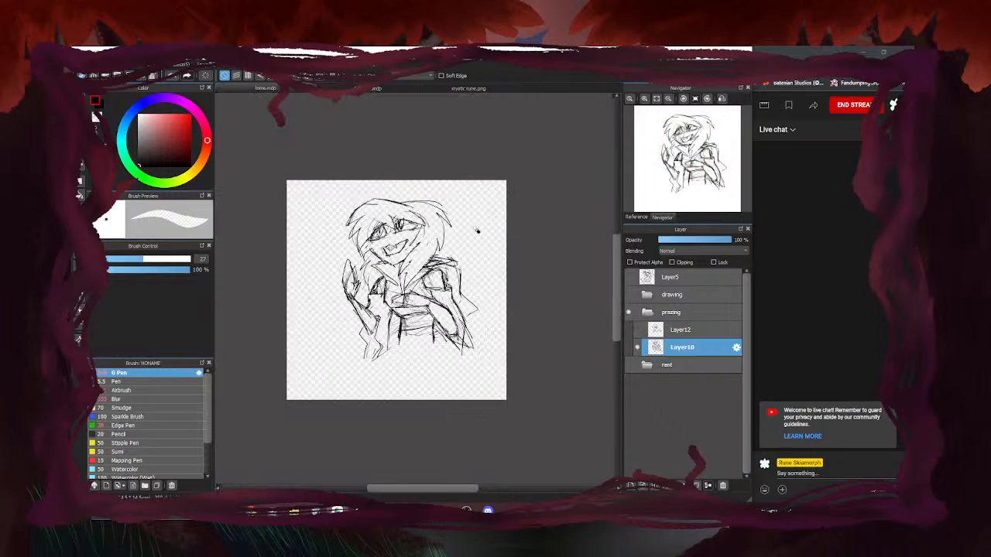
scroll(450, 239, "up", 4)
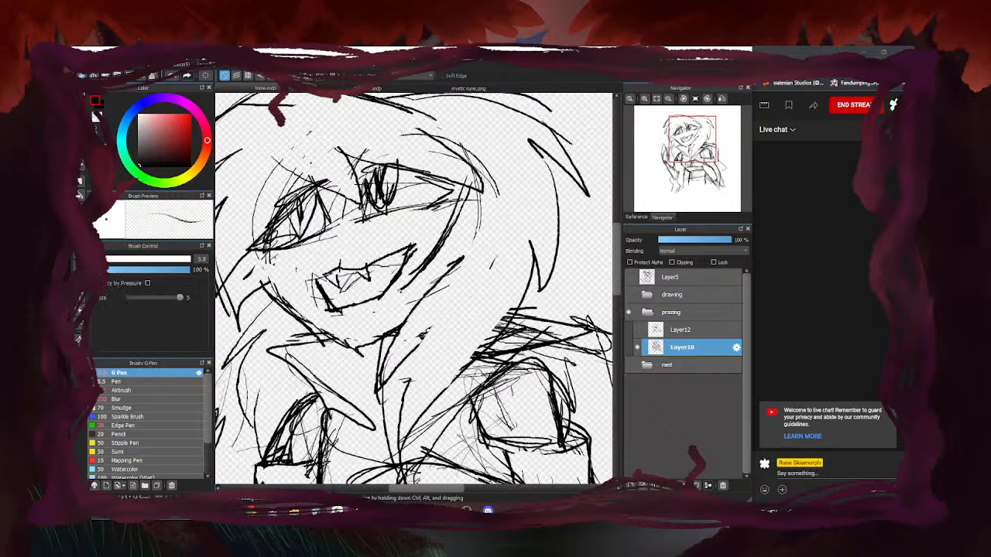
scroll(446, 236, "down", 4)
scroll(434, 246, "up", 4)
left_click_drag(385, 218, 372, 249)
left_click_drag(373, 245, 432, 305)
mouse_move(387, 266)
left_mouse_down()
mouse_move(463, 318)
mouse_move(386, 316)
mouse_move(403, 345)
left_mouse_up()
scroll(415, 290, "down", 4)
scroll(414, 291, "up", 3)
Darken the collar edges down to the V and erase stray lines along it
left_click_drag(384, 317, 456, 376)
left_click_drag(514, 315, 459, 366)
left_click_drag(495, 330, 459, 372)
key("e")
mouse_move(393, 304)
left_mouse_down()
mouse_move(374, 308)
mouse_move(443, 350)
mouse_move(465, 305)
mouse_move(501, 299)
mouse_move(518, 347)
left_mouse_up()
scroll(404, 314, "down", 4)
scroll(426, 321, "up", 1)
scroll(422, 322, "up", 3)
Darken the shoulder outline and its right edge
key("b")
scroll(482, 291, "up", 3)
mouse_move(473, 279)
left_mouse_down()
mouse_move(507, 303)
mouse_move(496, 282)
left_mouse_up()
mouse_move(462, 290)
left_mouse_down()
mouse_move(543, 277)
mouse_move(555, 360)
mouse_move(547, 410)
left_mouse_up()
mouse_move(430, 277)
left_mouse_down()
mouse_move(512, 296)
mouse_move(531, 289)
mouse_move(509, 341)
mouse_move(534, 361)
mouse_move(508, 384)
left_mouse_up()
scroll(562, 272, "down", 4)
scroll(557, 333, "up", 4)
Replace the large elbow spike with a shorter one
key("e")
mouse_move(572, 378)
left_mouse_down()
mouse_move(562, 413)
mouse_move(550, 393)
left_mouse_up()
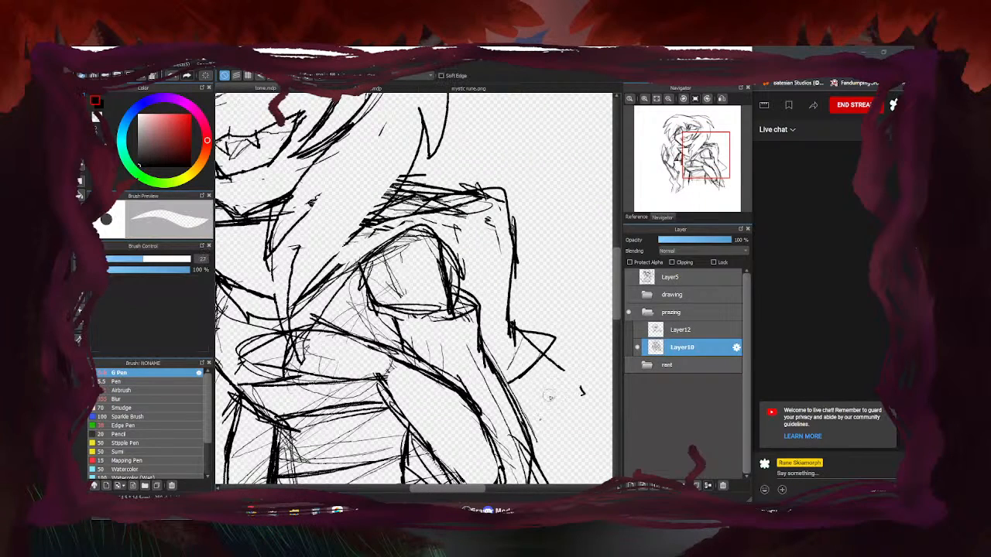
scroll(542, 344, "down", 4)
key("b")
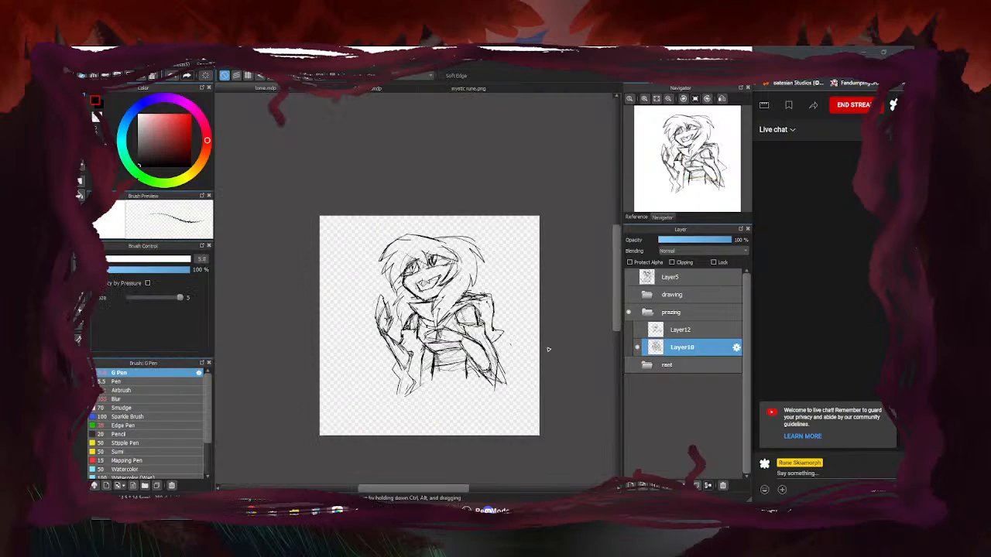
scroll(551, 343, "up", 2)
scroll(524, 305, "up", 3)
left_click_drag(530, 306, 537, 332)
scroll(521, 316, "down", 4)
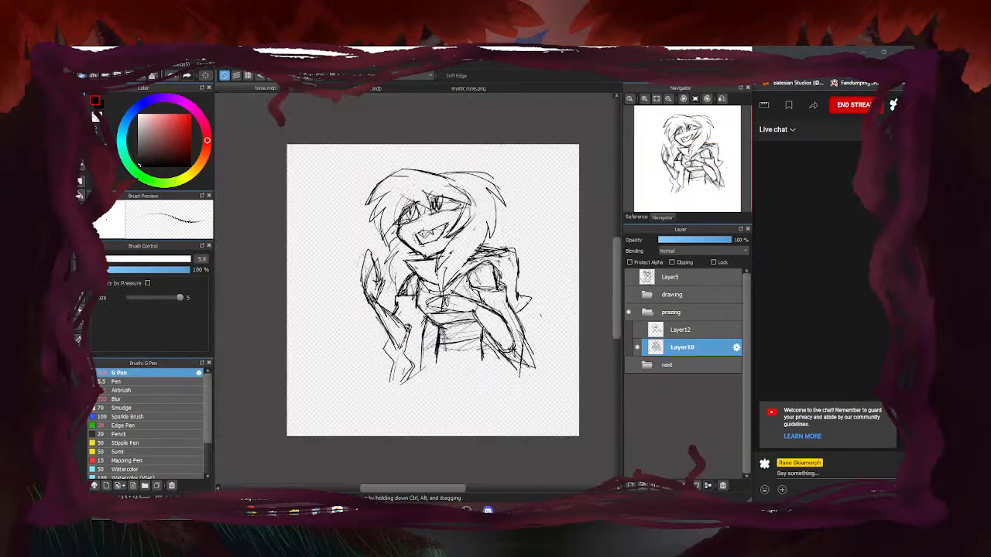
scroll(472, 277, "up", 1)
scroll(471, 277, "up", 1)
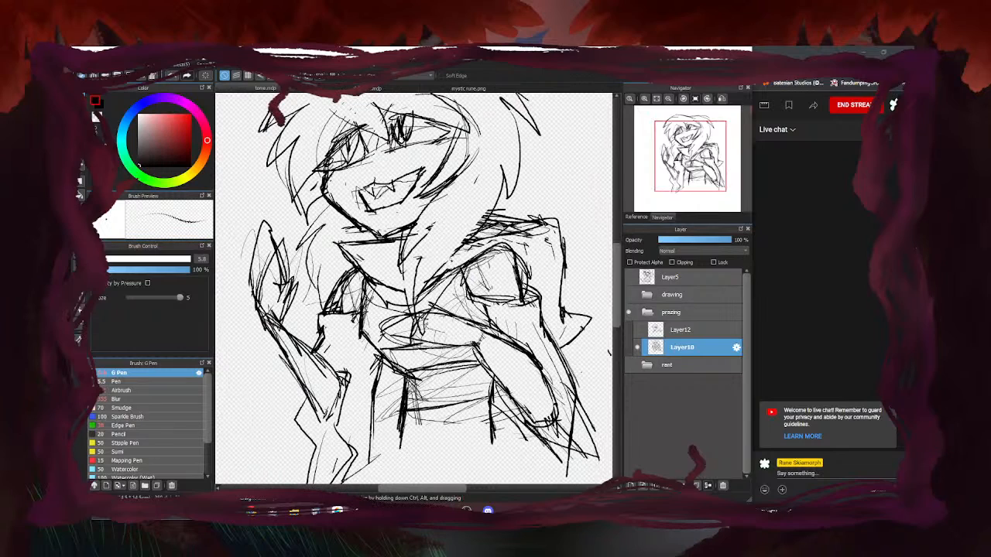
scroll(465, 277, "down", 4)
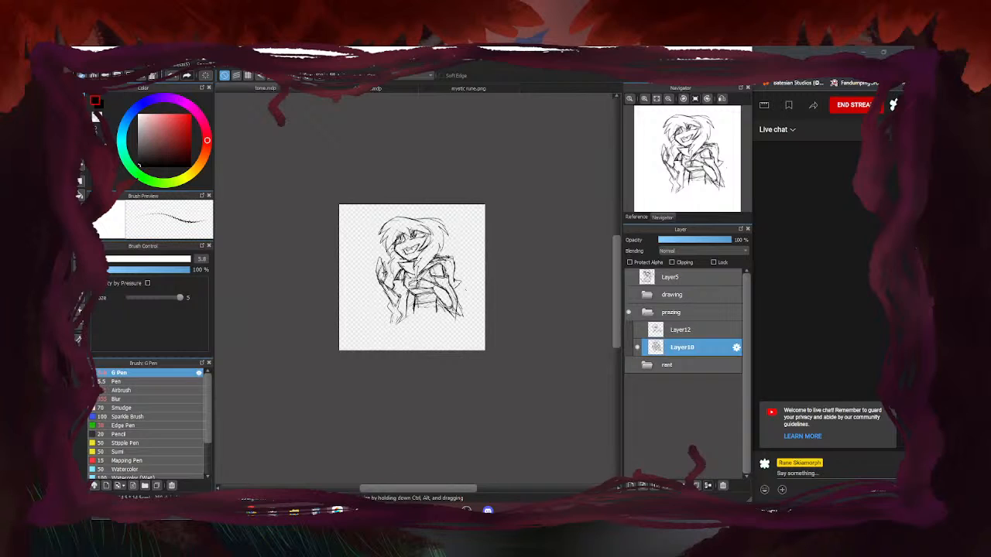
Sketch two new lines to the left of the collar and jaw
scroll(410, 261, "up", 5)
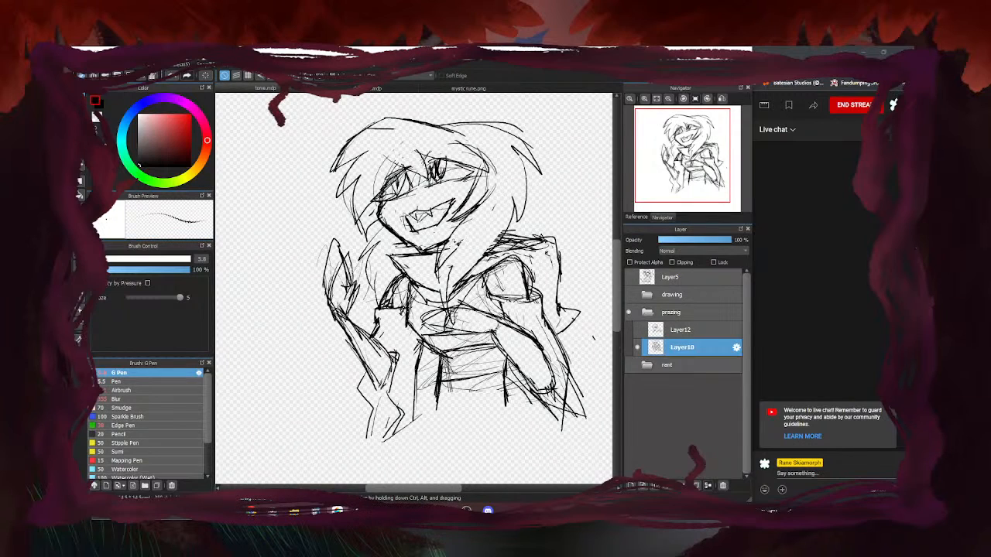
left_click_drag(325, 206, 277, 291)
mouse_move(339, 228)
left_mouse_down()
mouse_move(284, 280)
mouse_move(308, 268)
mouse_move(315, 356)
left_mouse_up()
scroll(383, 335, "down", 5)
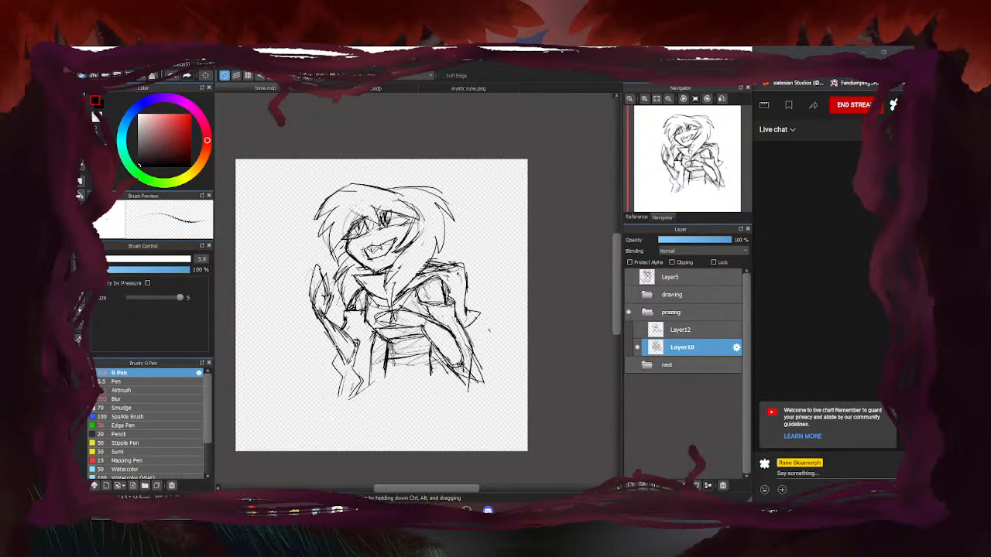
scroll(340, 308, "up", 4)
Erase the messy lines left of the chest and on the right shoulder
key("e")
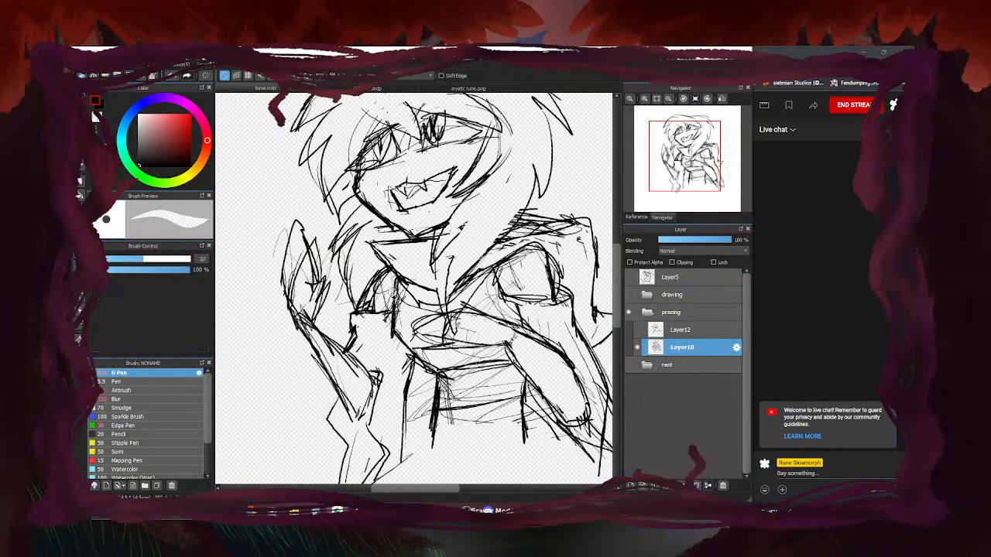
mouse_move(379, 291)
left_mouse_down()
mouse_move(356, 307)
mouse_move(402, 296)
left_mouse_up()
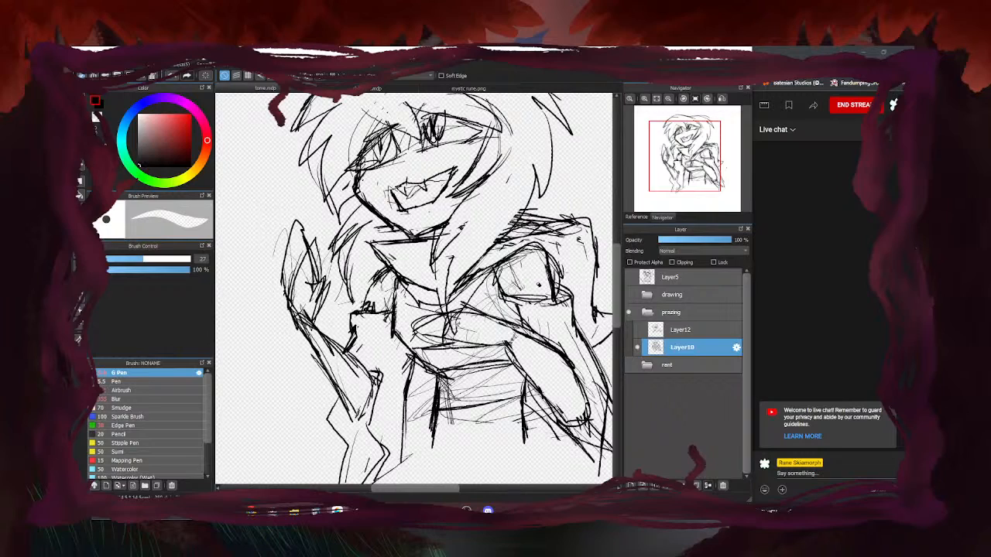
mouse_move(564, 273)
left_mouse_down()
mouse_move(551, 258)
mouse_move(543, 273)
mouse_move(528, 255)
mouse_move(559, 298)
mouse_move(528, 300)
left_mouse_up()
Redraw the shoulder, arm line, upper arm and cuff with darker G Pen strokes
key("b")
mouse_move(533, 245)
left_mouse_down()
mouse_move(563, 290)
mouse_move(501, 301)
left_mouse_up()
scroll(456, 275, "down", 6)
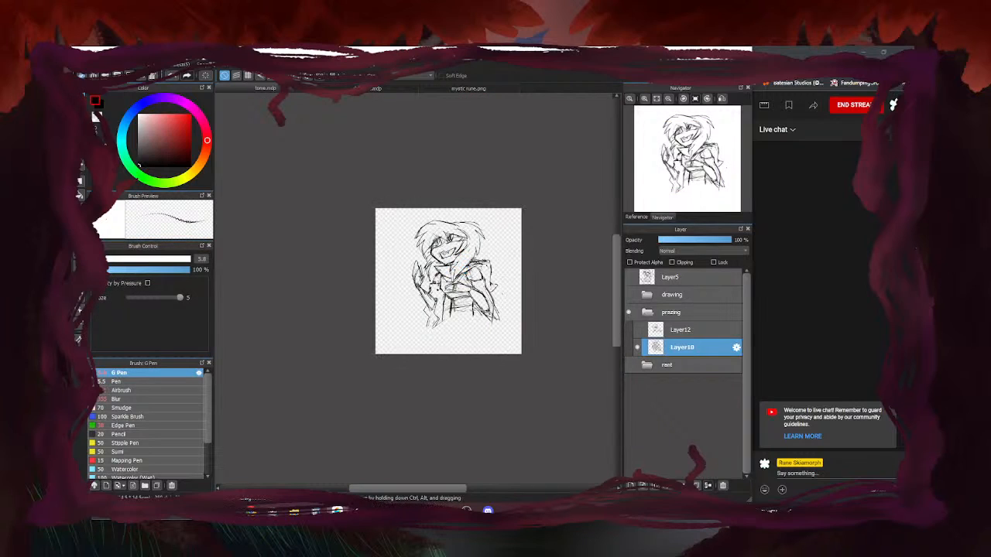
scroll(464, 282, "up", 5)
mouse_move(474, 241)
left_mouse_down()
mouse_move(494, 270)
mouse_move(525, 276)
left_mouse_up()
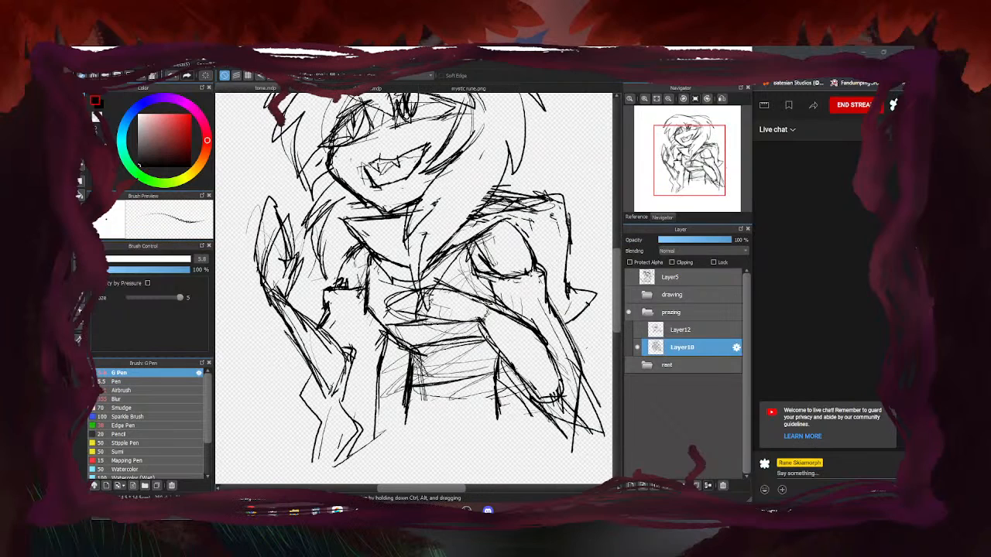
scroll(479, 272, "down", 5)
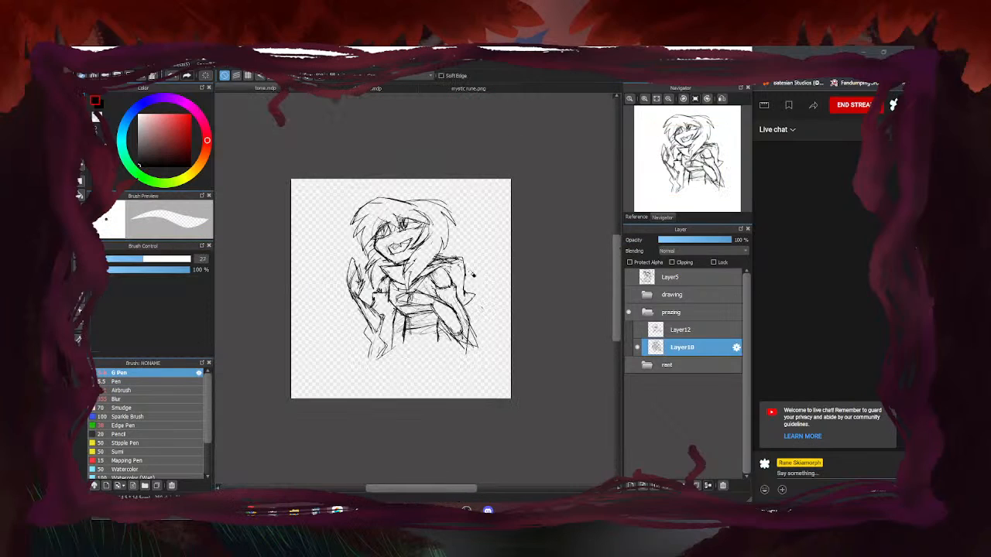
scroll(479, 273, "up", 5)
left_click_drag(405, 278, 402, 316)
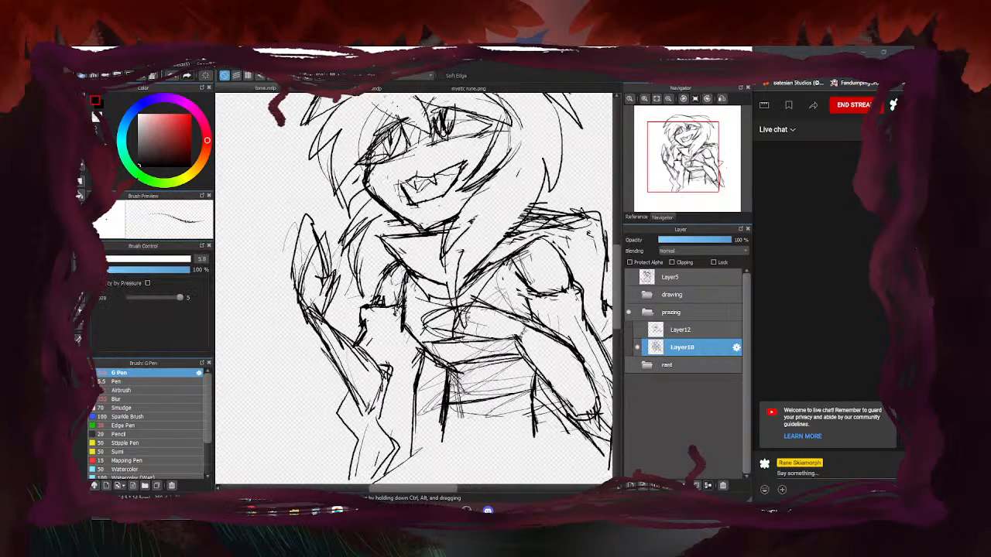
left_click_drag(357, 280, 384, 334)
left_click_drag(398, 277, 387, 309)
mouse_move(398, 267)
left_mouse_down()
mouse_move(391, 304)
mouse_move(383, 277)
mouse_move(376, 312)
left_mouse_up()
Erase the messy neck and chest lines, then return to the G Pen
key("e")
scroll(432, 224, "down", 4)
scroll(439, 221, "up", 4)
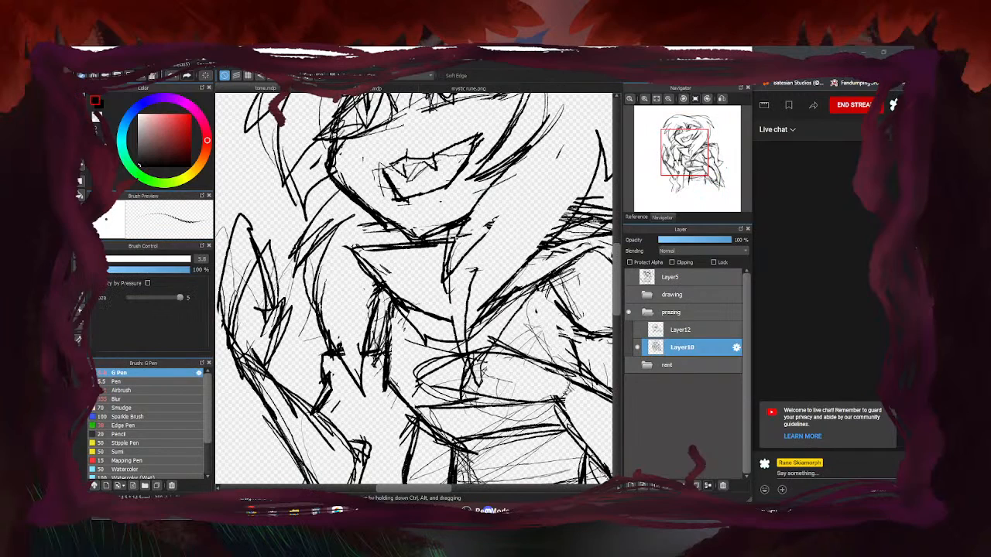
mouse_move(370, 258)
left_mouse_down()
mouse_move(395, 294)
mouse_move(364, 222)
mouse_move(402, 252)
mouse_move(370, 243)
mouse_move(399, 284)
mouse_move(383, 304)
mouse_move(430, 338)
mouse_move(446, 297)
mouse_move(454, 345)
left_mouse_up()
key("b")
scroll(394, 255, "down", 5)
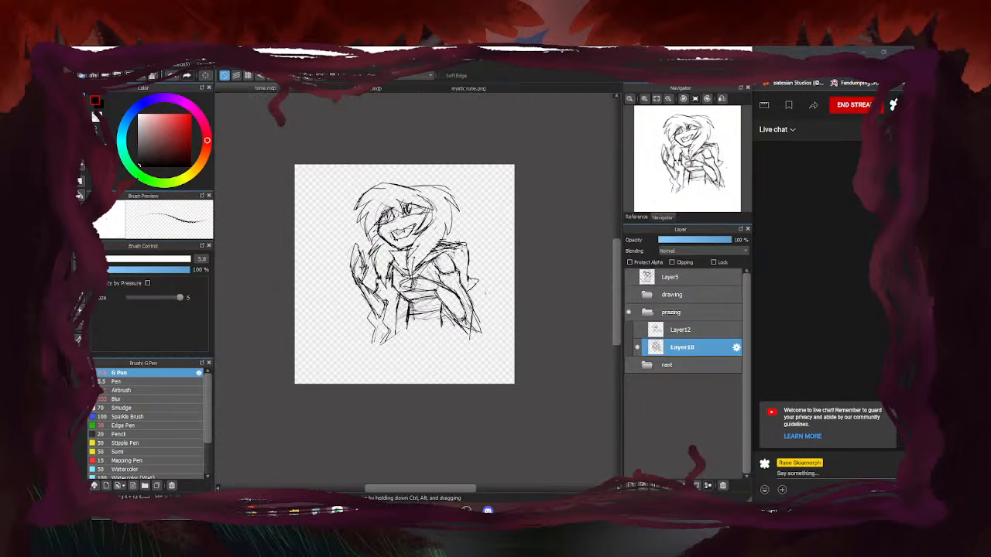
scroll(422, 211, "up", 5)
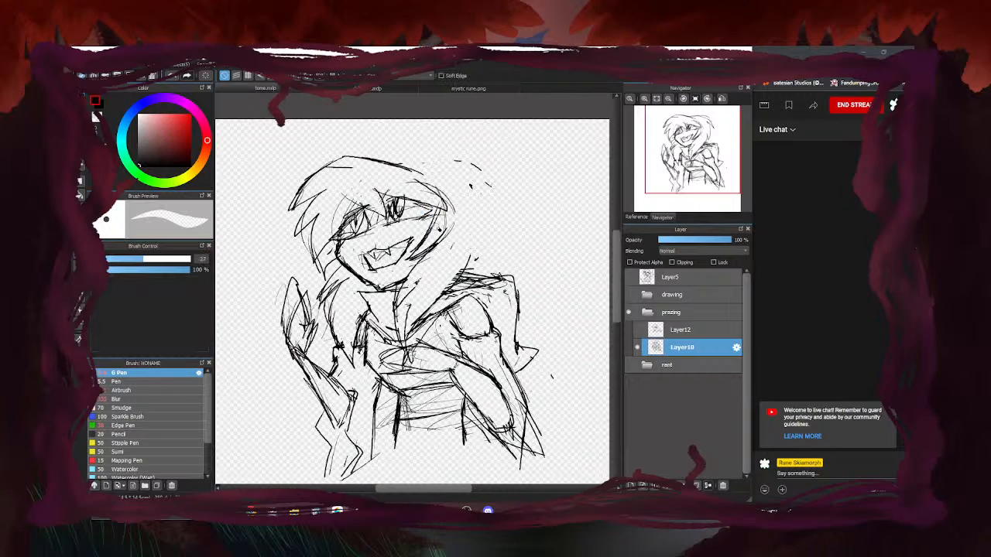
Add jagged hair on the head's right side, extending down and left
scroll(387, 164, "up", 5)
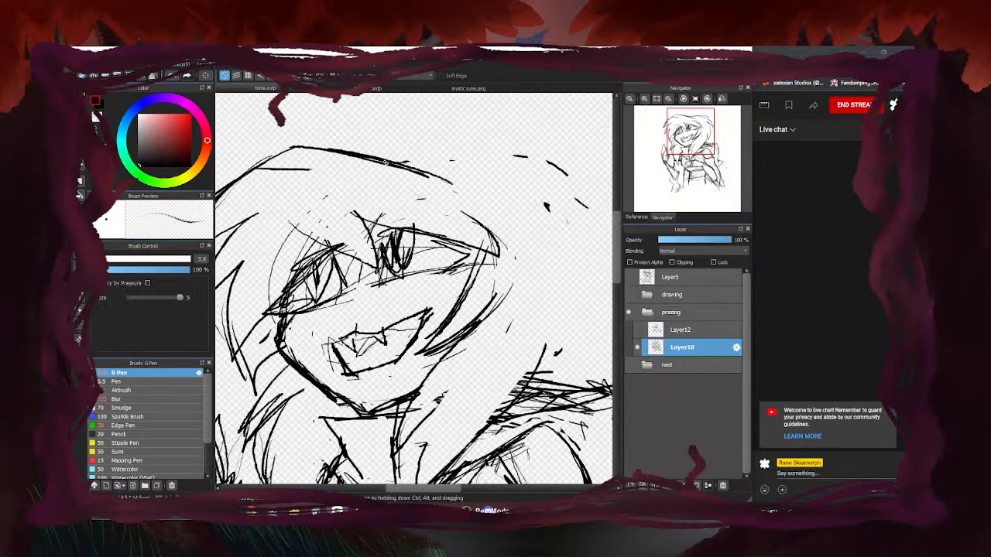
scroll(465, 193, "down", 3)
scroll(480, 197, "up", 2)
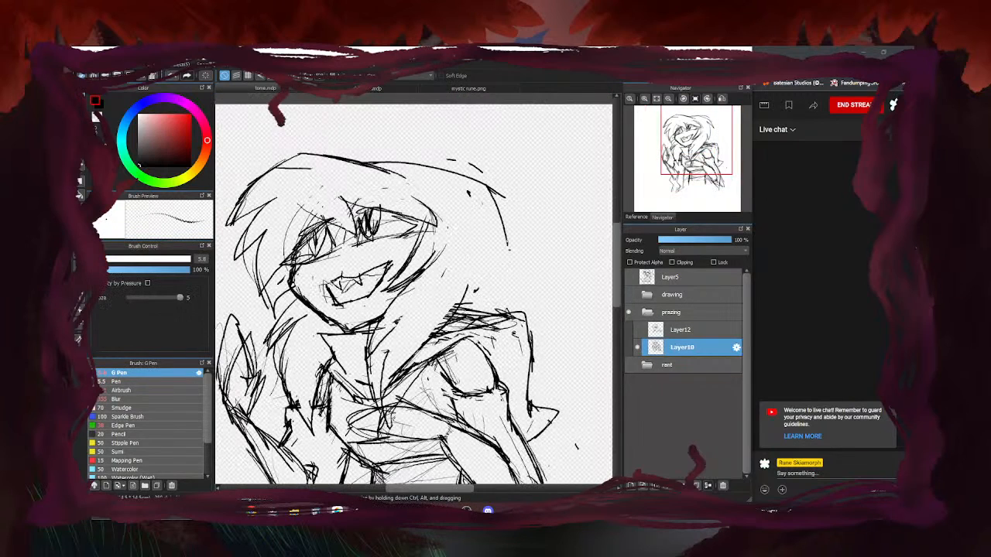
mouse_move(511, 258)
left_mouse_down()
mouse_move(480, 226)
mouse_move(483, 292)
mouse_move(441, 325)
left_mouse_up()
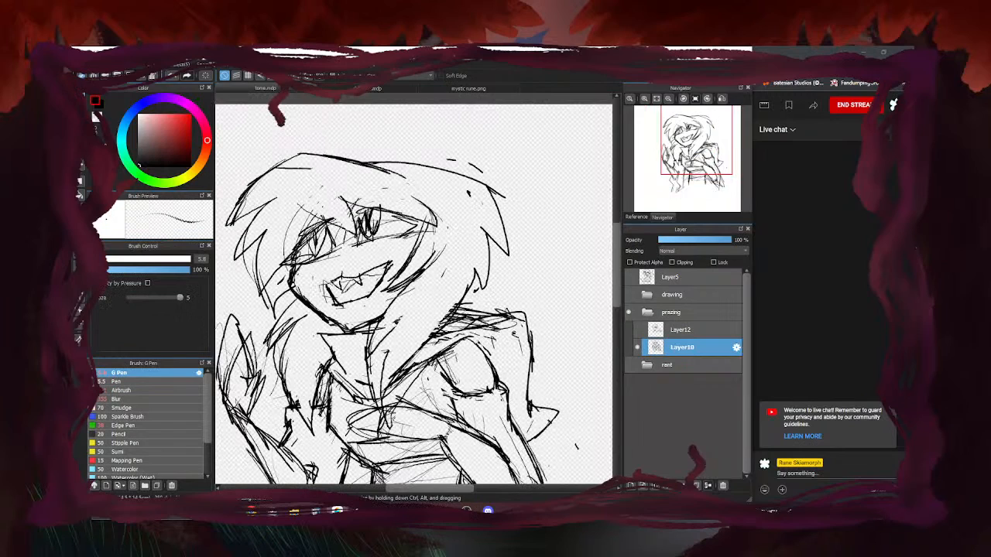
mouse_move(491, 234)
left_mouse_down()
mouse_move(475, 312)
mouse_move(410, 352)
left_mouse_up()
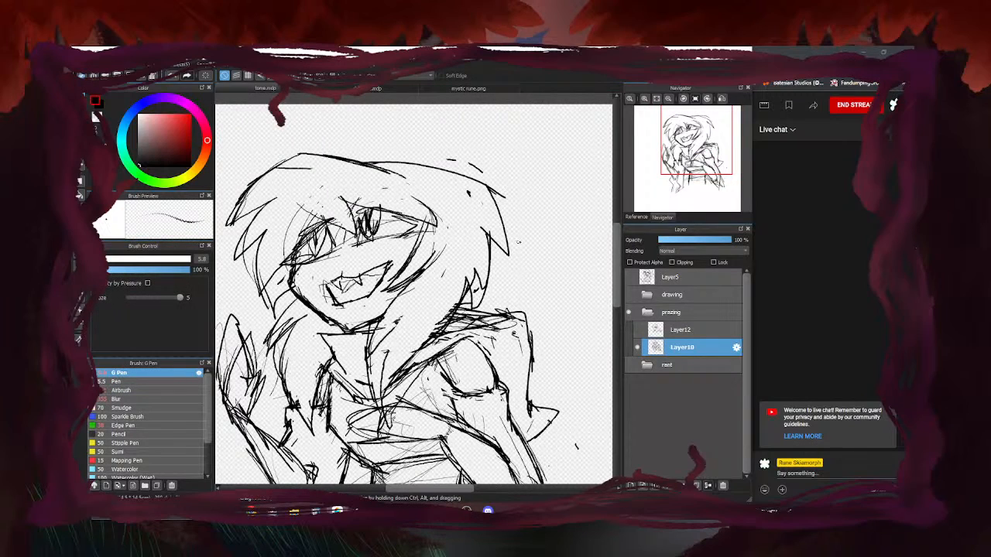
Redraw the brow across the eyes, add a top-right hair spike, and erase stray strokes
key("e")
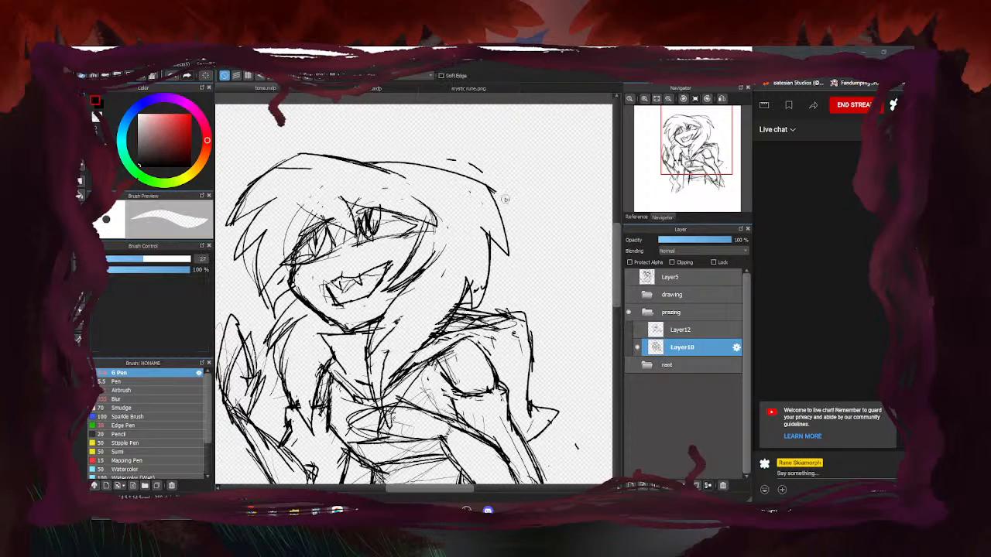
scroll(439, 210, "down", 3)
key("b")
scroll(415, 230, "up", 3)
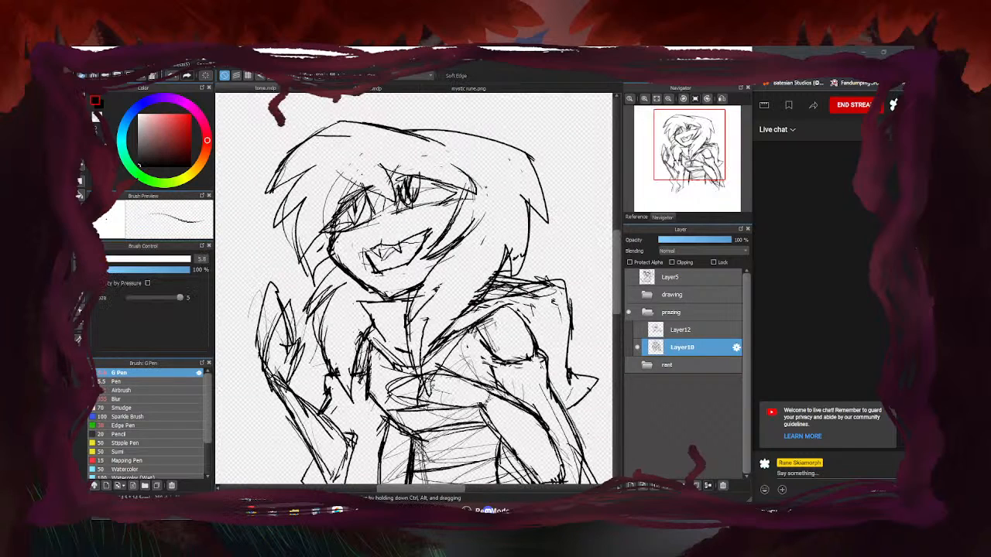
key("e")
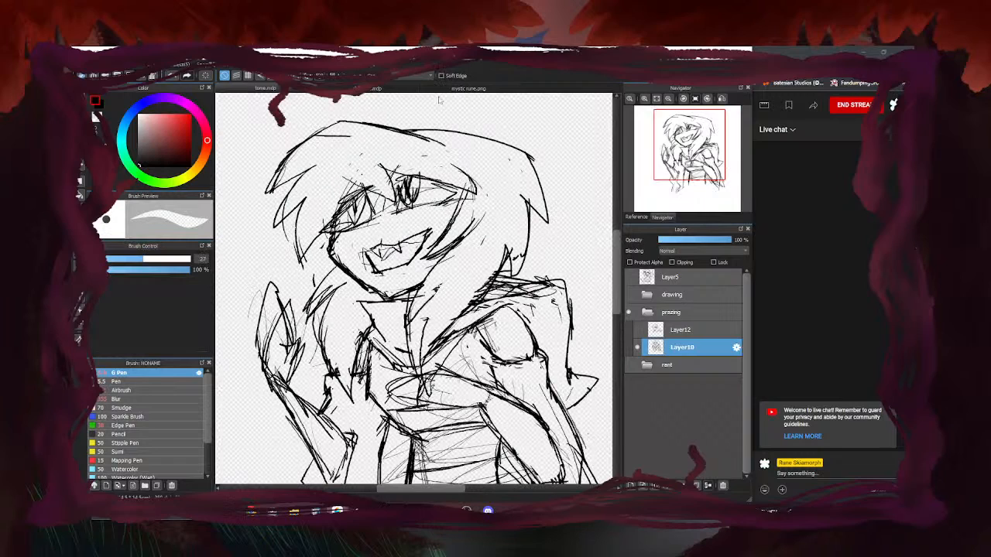
key("b")
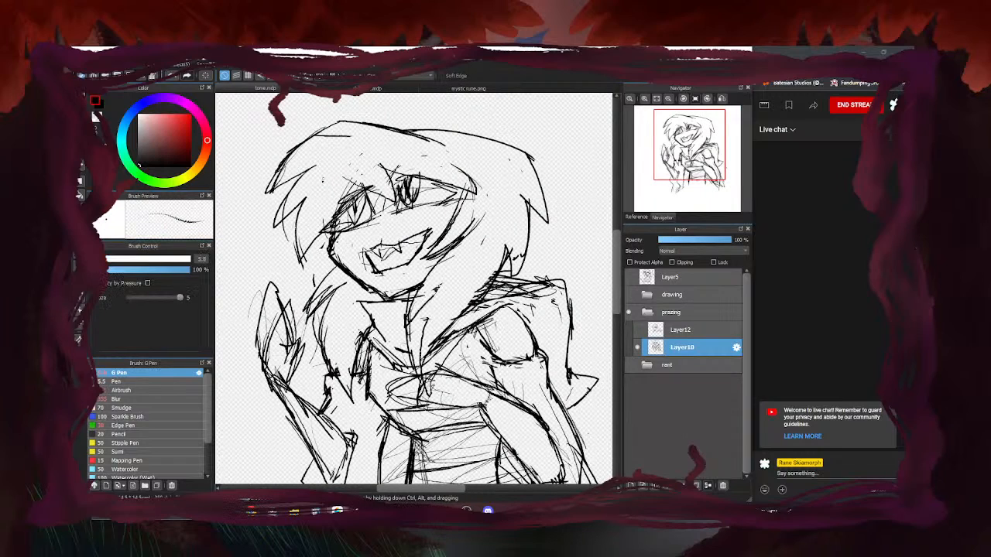
left_click_drag(325, 183, 402, 195)
mouse_move(373, 163)
left_mouse_down()
mouse_move(404, 189)
mouse_move(454, 172)
left_mouse_up()
mouse_move(406, 139)
left_mouse_down()
mouse_move(452, 171)
mouse_move(344, 180)
mouse_move(353, 190)
mouse_move(383, 167)
left_mouse_up()
key("e")
left_click_drag(410, 143, 423, 149)
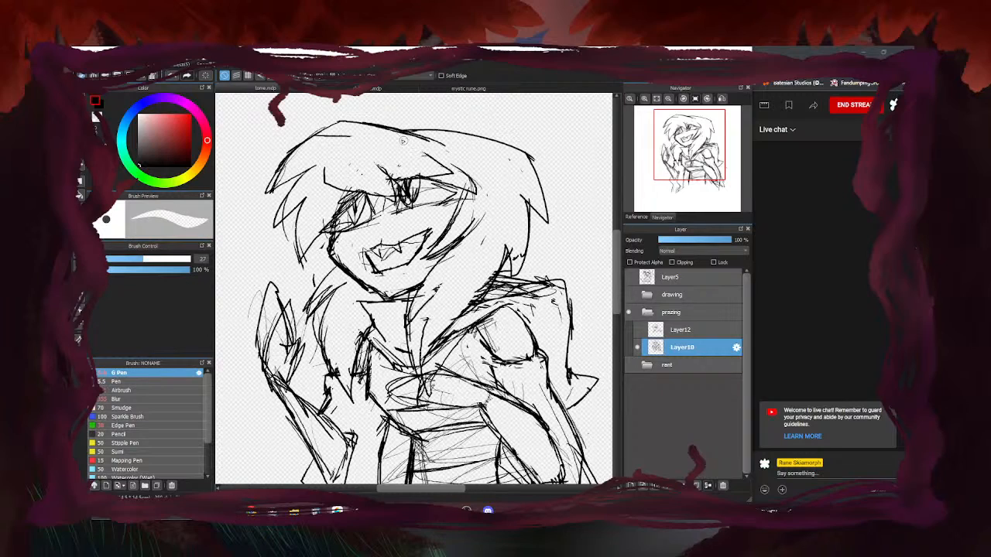
key("b")
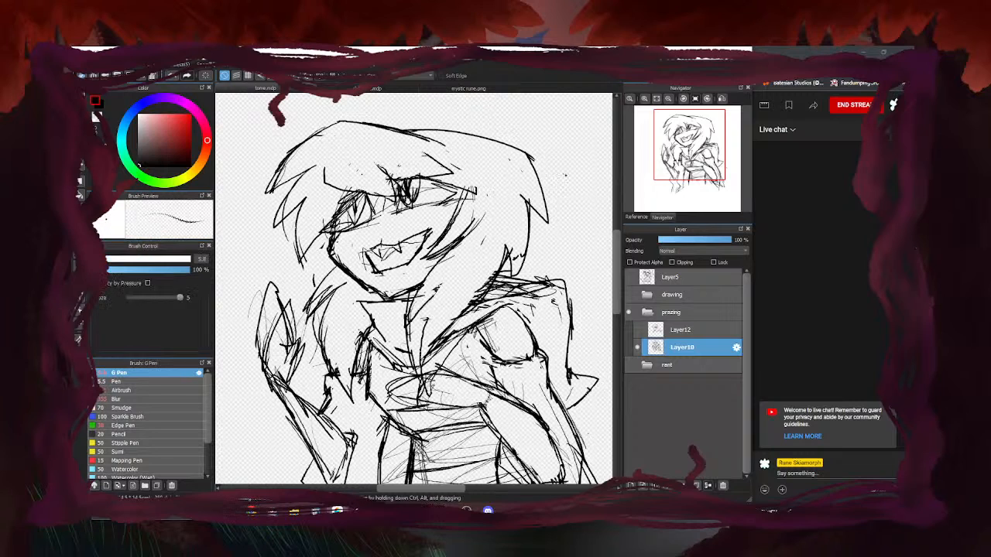
Draw a thick brow line, erase hatching right of the mouth, and trace a bold cheek curve
scroll(447, 184, "up", 2)
mouse_move(452, 168)
left_mouse_down()
mouse_move(497, 209)
mouse_move(539, 220)
mouse_move(540, 151)
left_mouse_up()
scroll(445, 198, "down", 3)
scroll(427, 220, "up", 2)
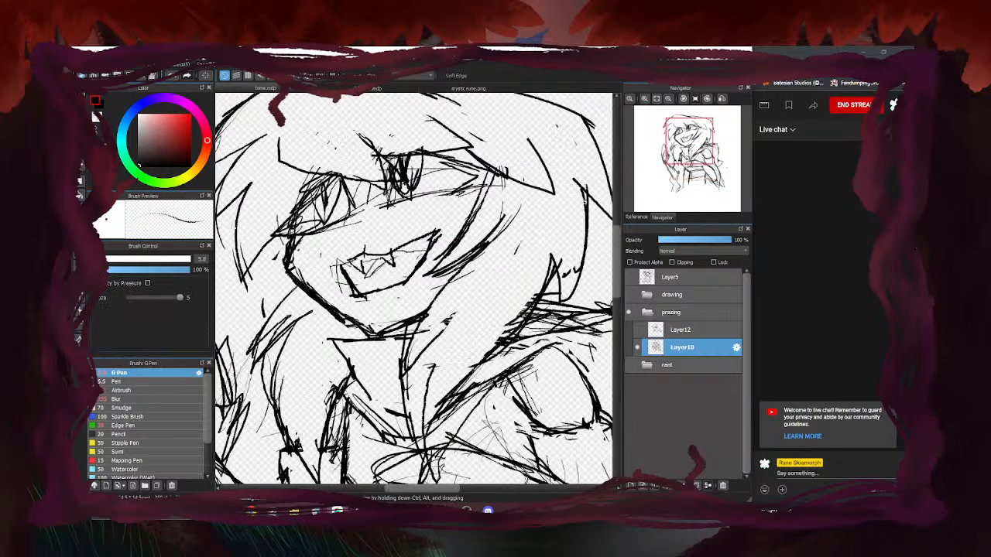
key("e")
mouse_move(491, 181)
left_mouse_down()
mouse_move(445, 262)
mouse_move(490, 242)
mouse_move(437, 261)
left_mouse_up()
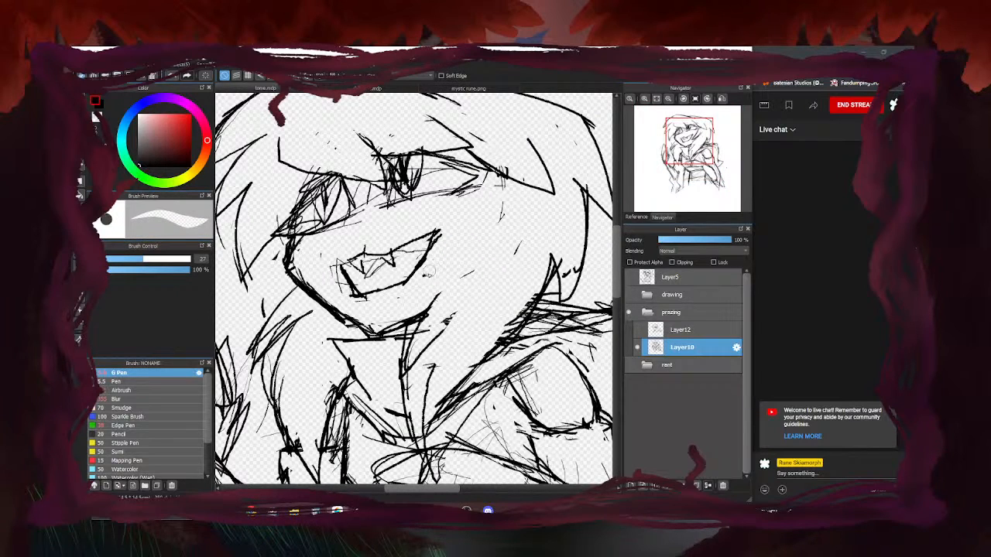
key("b")
left_click_drag(494, 170, 456, 280)
left_click_drag(491, 199, 449, 291)
left_click_drag(528, 189, 456, 287)
mouse_move(526, 199)
left_mouse_down()
mouse_move(471, 284)
mouse_move(438, 292)
mouse_move(408, 365)
left_mouse_up()
scroll(394, 317, "down", 3)
scroll(372, 342, "up", 3)
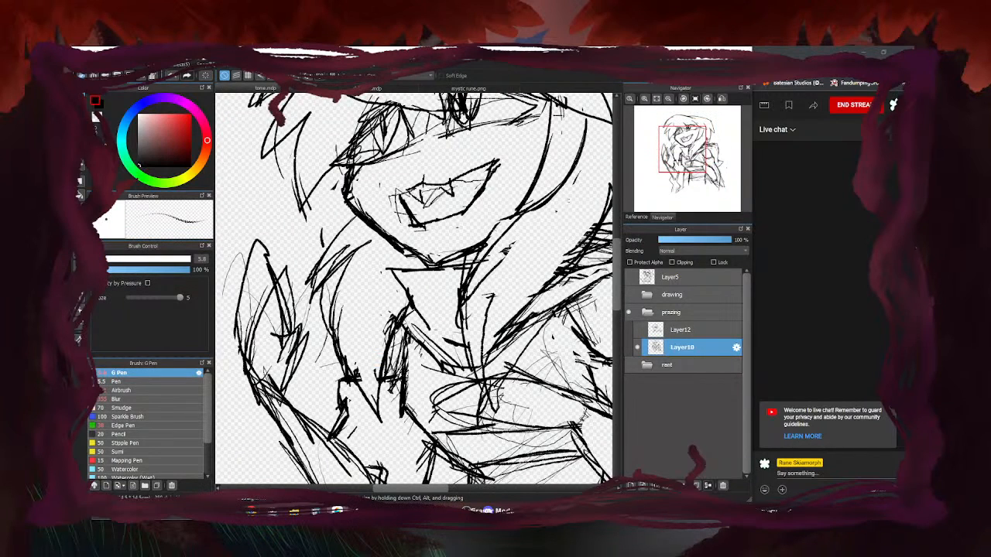
Erase the lower parts of the old cheek and hair curves
key("e")
scroll(433, 260, "down", 3)
scroll(499, 209, "up", 3)
left_click_drag(505, 183, 426, 282)
mouse_move(458, 237)
left_mouse_down()
mouse_move(390, 341)
mouse_move(425, 349)
left_mouse_up()
key("b")
key("e")
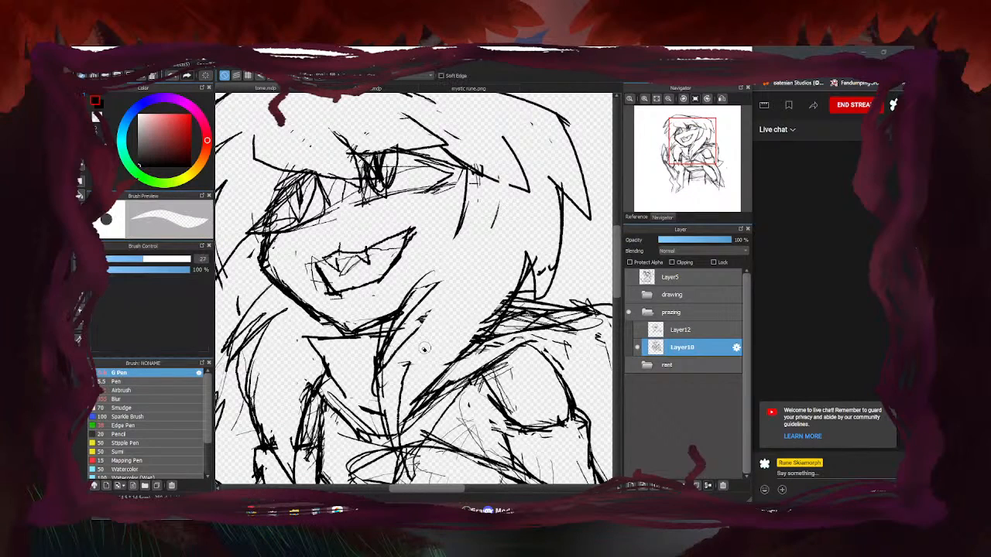
key("b")
Draw hair locks curving down beside the face, trimming and redrawing unwanted strokes
mouse_move(467, 167)
left_mouse_down()
mouse_move(441, 236)
mouse_move(428, 246)
left_mouse_up()
mouse_move(460, 197)
left_mouse_down()
mouse_move(412, 265)
mouse_move(439, 261)
left_mouse_up()
left_click_drag(492, 216, 440, 263)
mouse_move(503, 206)
left_mouse_down()
mouse_move(418, 271)
mouse_move(396, 324)
left_mouse_up()
key("e")
left_click_drag(467, 178, 452, 239)
key("ctrl+0")
mouse_move(490, 162)
left_mouse_down()
mouse_move(511, 192)
mouse_move(538, 204)
left_mouse_up()
scroll(509, 167, "down", 3)
key("b")
scroll(466, 165, "up", 3)
left_click_drag(522, 169, 539, 203)
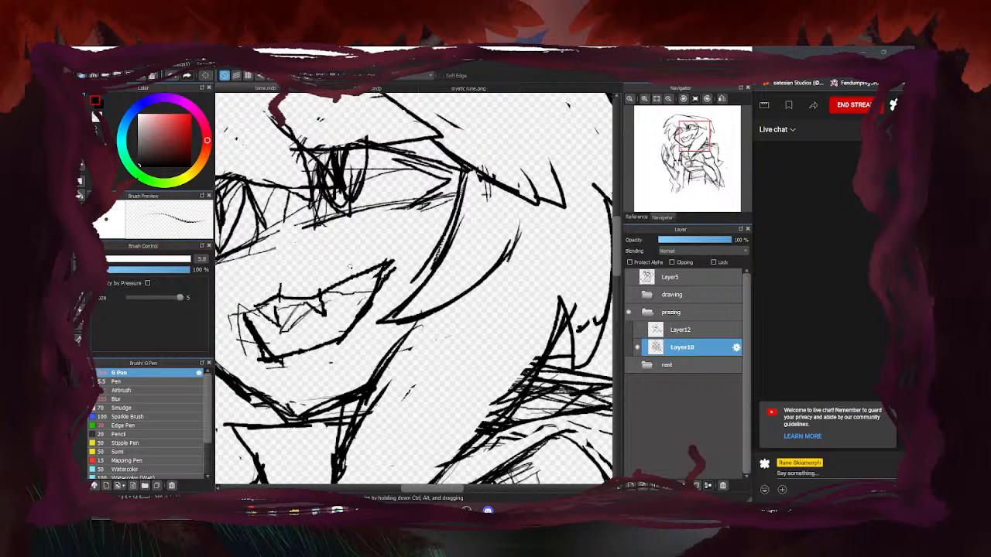
Erase the hair strokes right of the eye and draw a V-shaped hair tip
key("e")
mouse_move(488, 172)
left_mouse_down()
mouse_move(517, 162)
mouse_move(558, 201)
left_mouse_up()
scroll(507, 219, "down", 3)
key("b")
scroll(506, 221, "up", 3)
mouse_move(474, 210)
left_mouse_down()
mouse_move(505, 233)
mouse_move(493, 179)
left_mouse_up()
key("e")
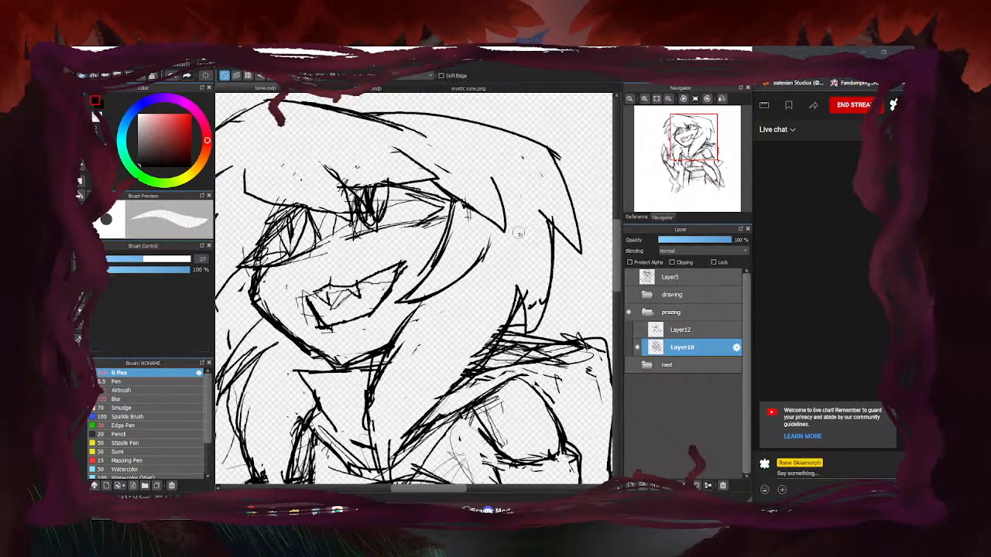
scroll(470, 148, "down", 3)
key("b")
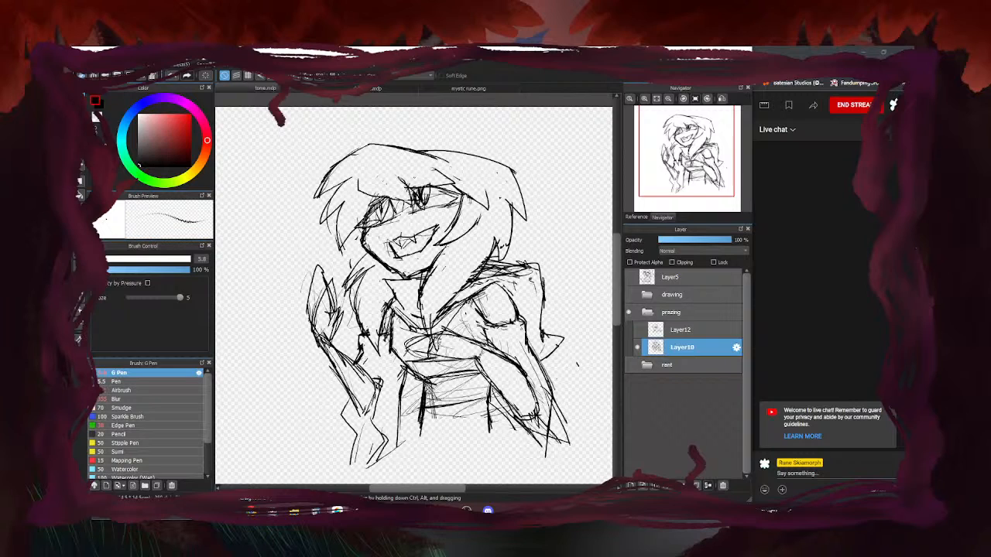
Erase the thin sketch lines inside the mouth with the size-27 eraser
key("e")
key("e")
key("e")
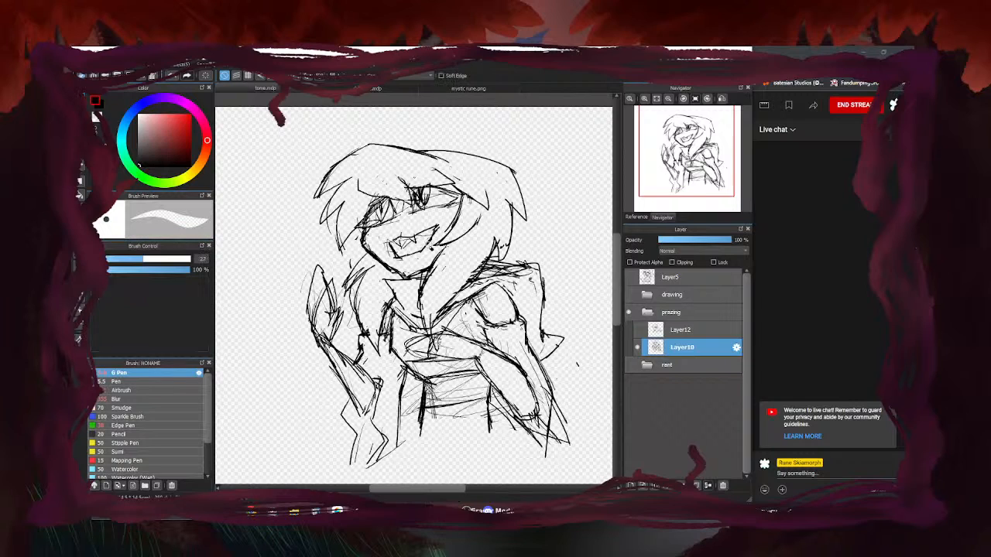
scroll(415, 244, "up", 4)
mouse_move(441, 227)
left_mouse_down()
mouse_move(370, 243)
mouse_move(373, 254)
mouse_move(406, 237)
mouse_move(351, 246)
mouse_move(360, 275)
left_mouse_up()
key("e")
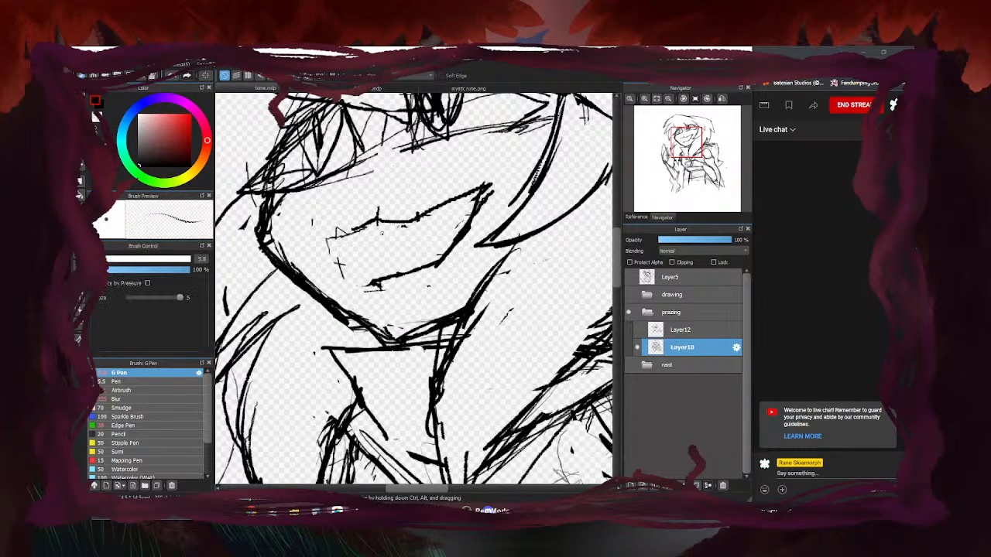
mouse_move(378, 221)
left_mouse_down()
mouse_move(391, 247)
mouse_move(375, 288)
left_mouse_up()
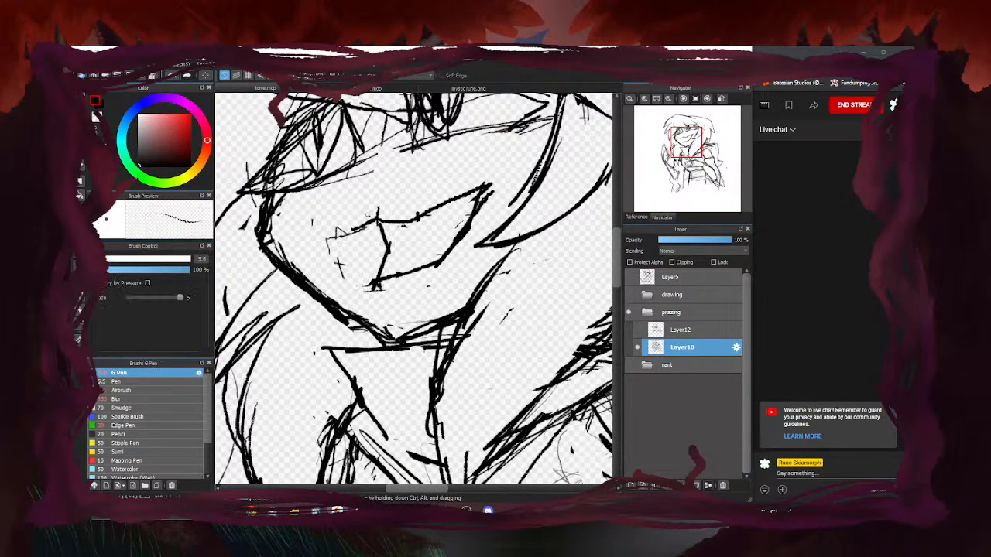
Ink the mouth's left corner, upper line and right side in bold, erasing upper-right mess
scroll(366, 221, "up", 1)
left_click_drag(380, 221, 318, 254)
mouse_move(318, 255)
left_mouse_down()
mouse_move(316, 229)
mouse_move(319, 254)
left_mouse_up()
mouse_move(319, 254)
left_mouse_down()
mouse_move(371, 223)
mouse_move(441, 217)
mouse_move(488, 187)
mouse_move(511, 175)
left_mouse_up()
mouse_move(513, 178)
left_mouse_down()
mouse_move(506, 232)
mouse_move(478, 261)
left_mouse_up()
key("e")
mouse_move(500, 203)
left_mouse_down()
mouse_move(522, 182)
mouse_move(539, 203)
left_mouse_up()
key("b")
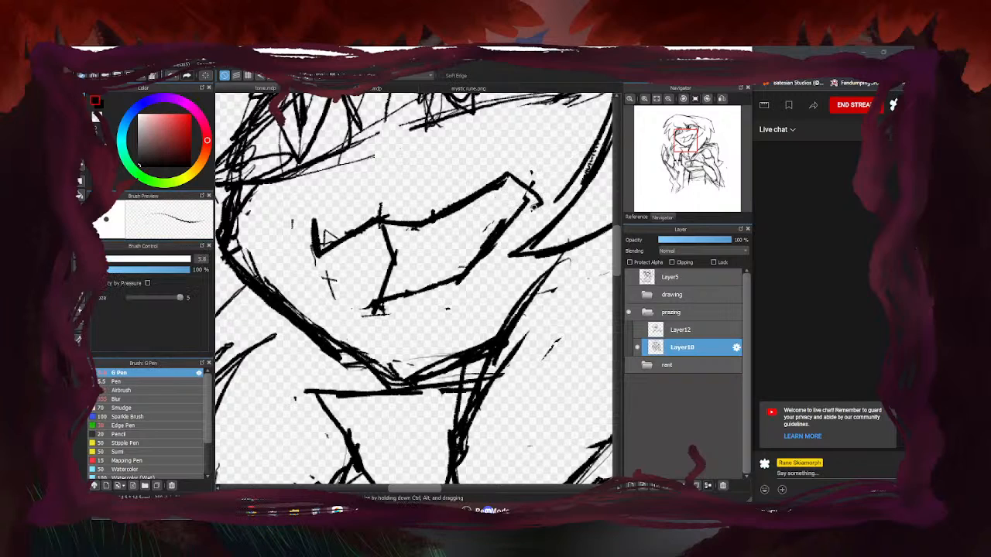
Extend a line from the mouth's left corner and close the right side with a thicker lip
scroll(339, 257, "up", 2)
mouse_move(310, 253)
left_mouse_down()
mouse_move(408, 262)
mouse_move(392, 217)
mouse_move(372, 266)
mouse_move(320, 285)
mouse_move(375, 265)
mouse_move(364, 245)
mouse_move(407, 252)
mouse_move(396, 220)
mouse_move(345, 256)
left_mouse_up()
key("e")
key("b")
scroll(327, 254, "down", 4)
key("e")
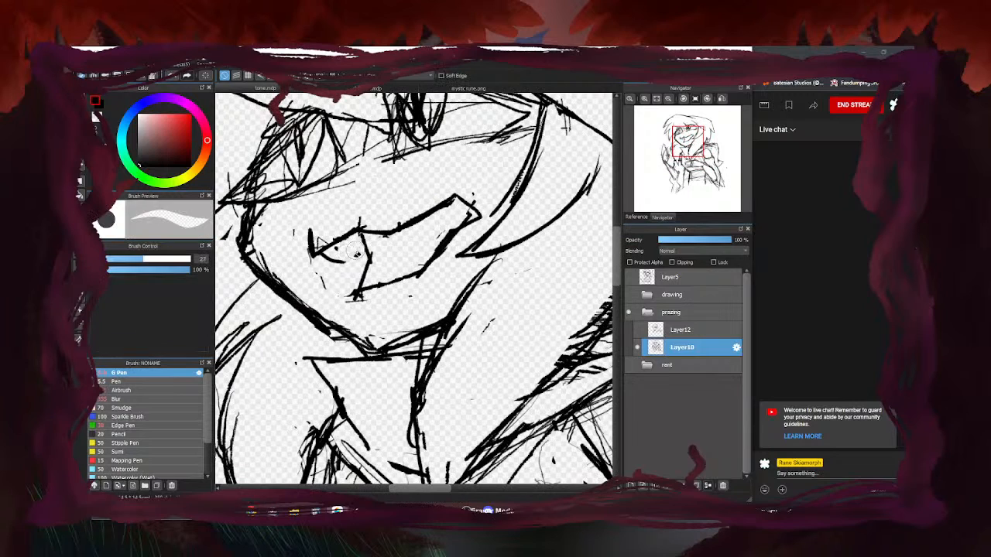
key("b")
scroll(435, 222, "down", 5)
key("e")
key("b")
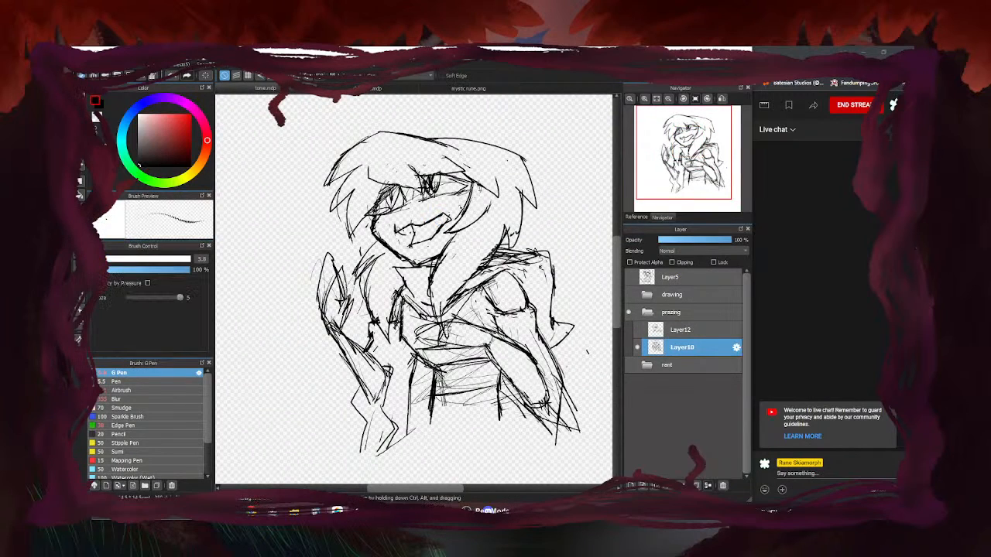
scroll(445, 224, "up", 5)
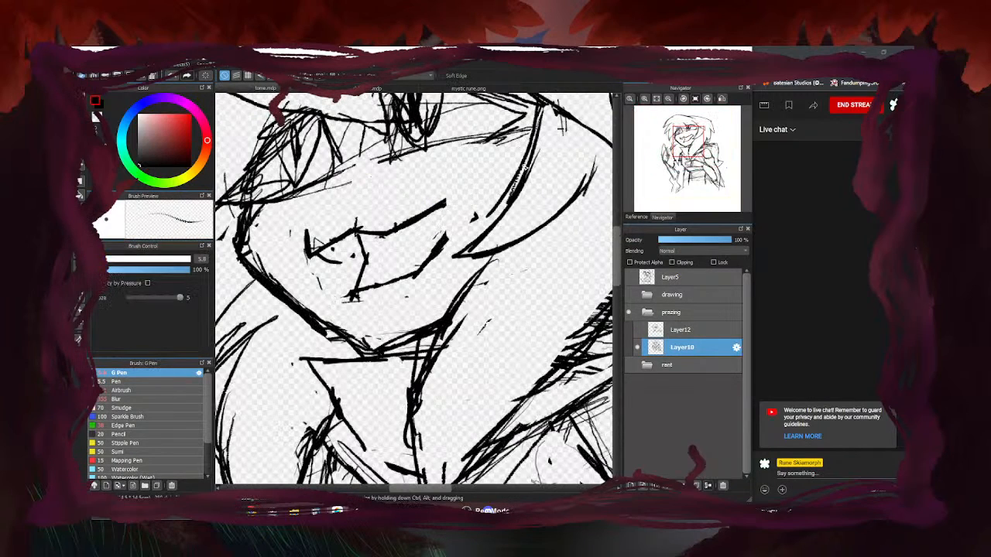
mouse_move(449, 212)
left_mouse_down()
mouse_move(440, 249)
mouse_move(465, 204)
mouse_move(456, 170)
mouse_move(468, 203)
left_mouse_up()
Add a short curved stroke beside the face and short strokes around the eye
key("e")
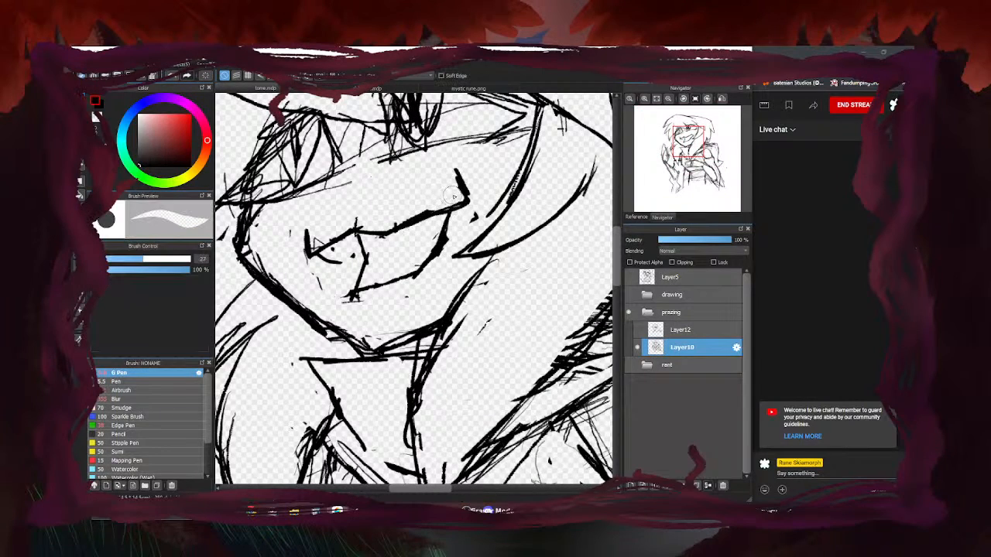
scroll(480, 189, "down", 5)
key("b")
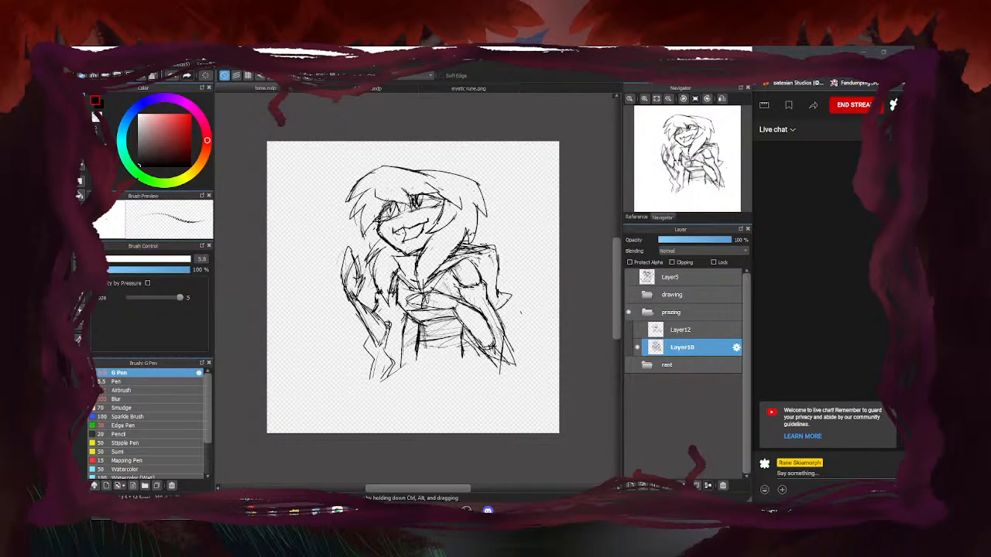
scroll(407, 237, "up", 5)
mouse_move(446, 169)
left_mouse_down()
mouse_move(434, 201)
mouse_move(426, 185)
mouse_move(409, 188)
left_mouse_up()
mouse_move(337, 221)
left_mouse_down()
mouse_move(335, 209)
mouse_move(411, 196)
mouse_move(375, 198)
mouse_move(398, 188)
mouse_move(333, 203)
mouse_move(313, 192)
left_mouse_up()
key("e")
Draw a zigzag row of pointed teeth across the grin with the G Pen
key("b")
key("e")
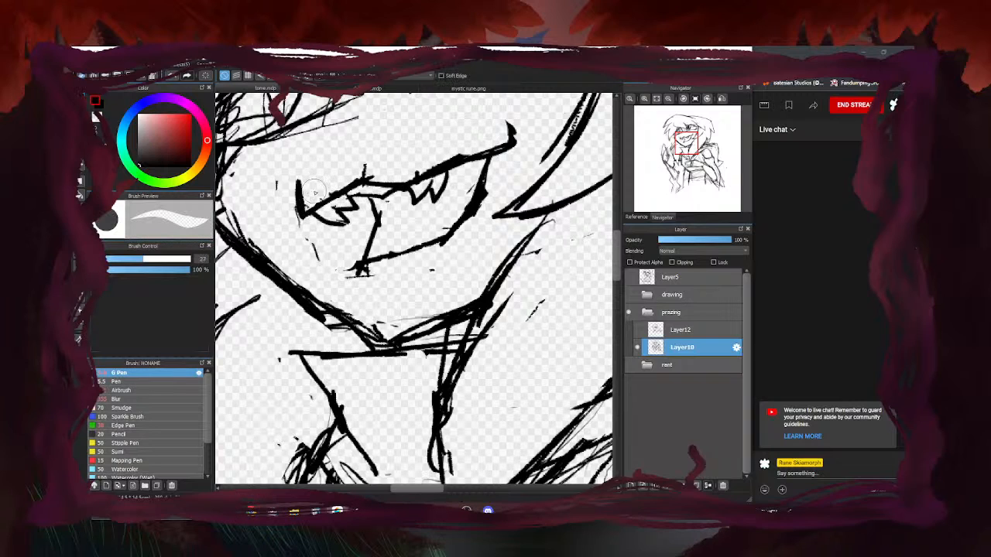
scroll(360, 217, "down", 3)
scroll(401, 200, "up", 3)
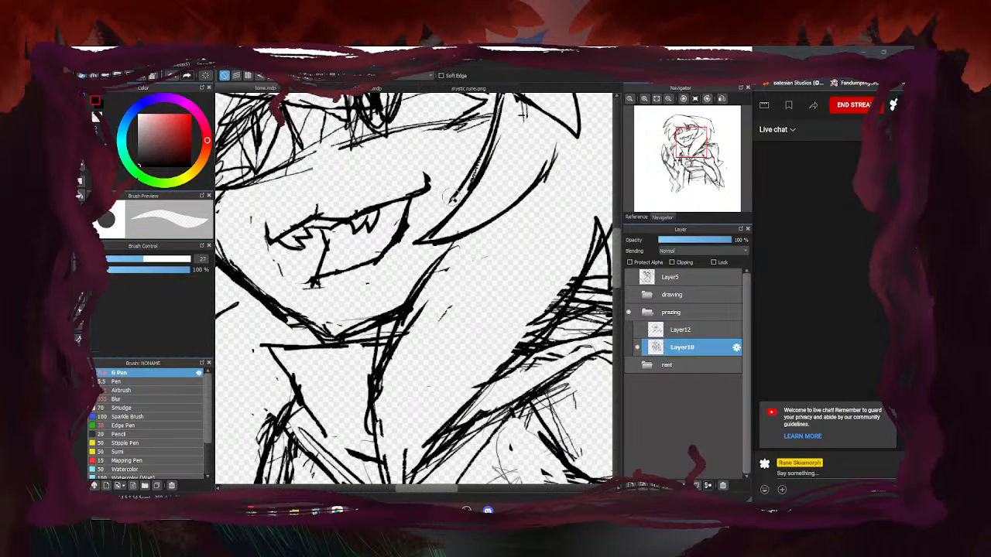
key("p")
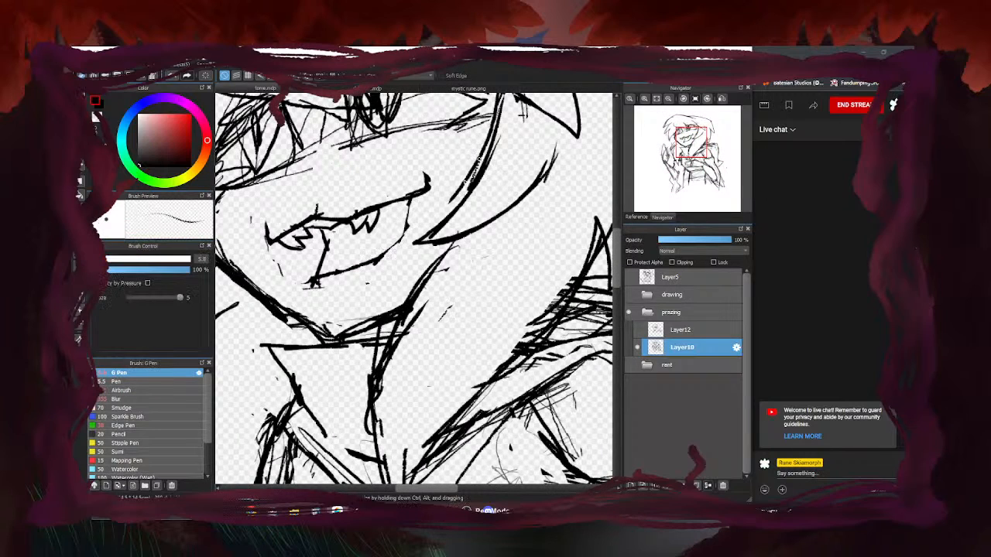
left_click_drag(429, 190, 382, 258)
scroll(380, 250, "down", 4)
scroll(381, 247, "up", 4)
left_click_drag(403, 207, 399, 246)
scroll(379, 256, "up", 2)
mouse_move(324, 283)
left_mouse_down()
mouse_move(309, 247)
mouse_move(383, 260)
mouse_move(434, 214)
mouse_move(441, 237)
left_mouse_up()
Erase the stray marks around the mouth, including the scribble below the lower lip and the thick tongue line
key("e")
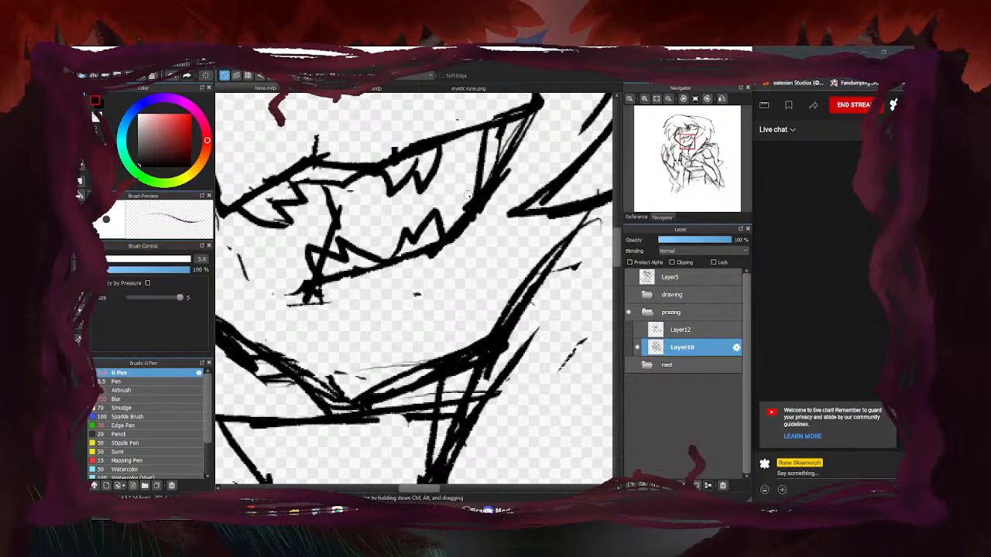
scroll(415, 234, "down", 4)
scroll(406, 236, "up", 4)
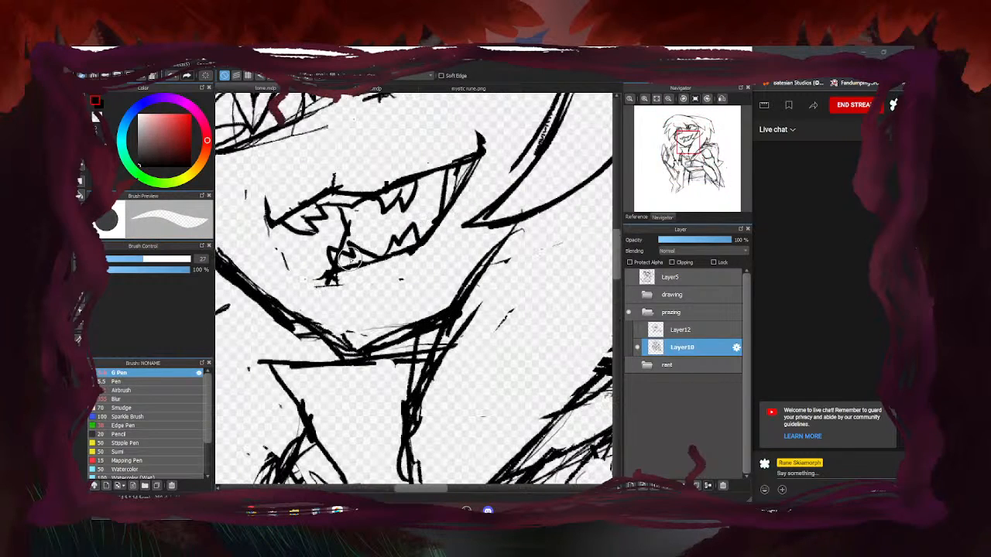
left_click_drag(348, 280, 321, 283)
left_click_drag(354, 219, 354, 229)
mouse_move(330, 185)
left_mouse_down()
mouse_move(345, 182)
mouse_move(332, 180)
left_mouse_up()
left_click_drag(248, 189, 248, 195)
left_click_drag(275, 271, 284, 256)
scroll(420, 220, "down", 4)
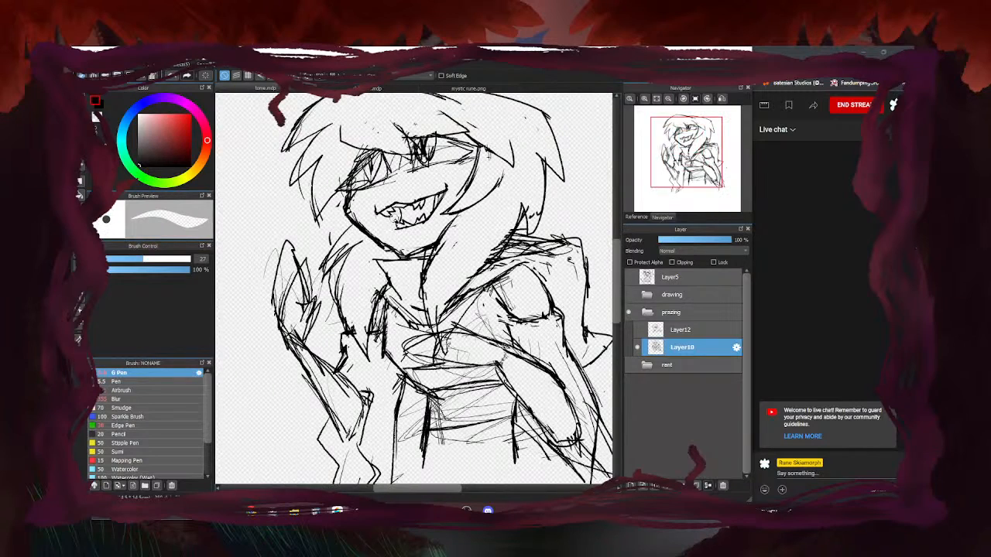
key("b")
scroll(314, 265, "down", 2)
scroll(333, 255, "down", 1)
scroll(330, 257, "up", 4)
scroll(343, 243, "down", 3)
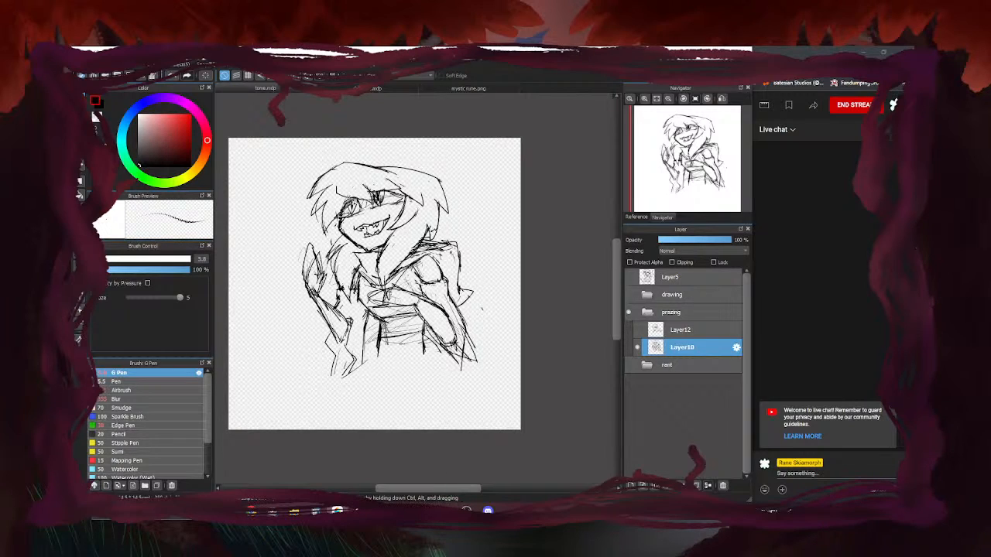
Increase the pen size from 5.8 to 9.6, staying on the tome.mdp drawing
scroll(349, 200, "up", 3)
left_click_drag(117, 260, 110, 260)
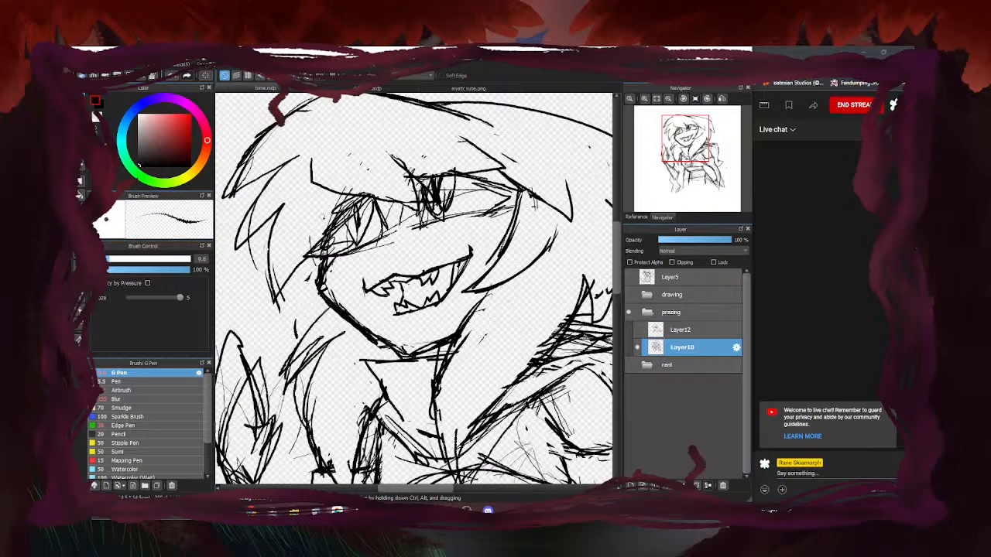
left_click(338, 88)
left_click(280, 88)
Darken the left eye's upper and lower lids, lash and cheek strokes below it
scroll(400, 253, "down", 2)
scroll(418, 221, "up", 3)
mouse_move(432, 271)
left_mouse_down()
mouse_move(358, 302)
mouse_move(420, 220)
mouse_move(429, 261)
left_mouse_up()
left_click_drag(400, 210, 342, 267)
left_click_drag(350, 256, 286, 295)
mouse_move(366, 241)
left_mouse_down()
mouse_move(355, 296)
mouse_move(341, 274)
left_mouse_up()
mouse_move(382, 221)
left_mouse_down()
mouse_move(276, 275)
mouse_move(344, 290)
mouse_move(320, 335)
mouse_move(342, 311)
mouse_move(331, 321)
left_mouse_up()
mouse_move(341, 285)
left_mouse_down()
mouse_move(304, 280)
mouse_move(357, 247)
mouse_move(324, 274)
left_mouse_up()
mouse_move(359, 244)
left_mouse_down()
mouse_move(323, 274)
mouse_move(332, 277)
mouse_move(339, 265)
mouse_move(297, 275)
left_mouse_up()
scroll(342, 261, "down", 7)
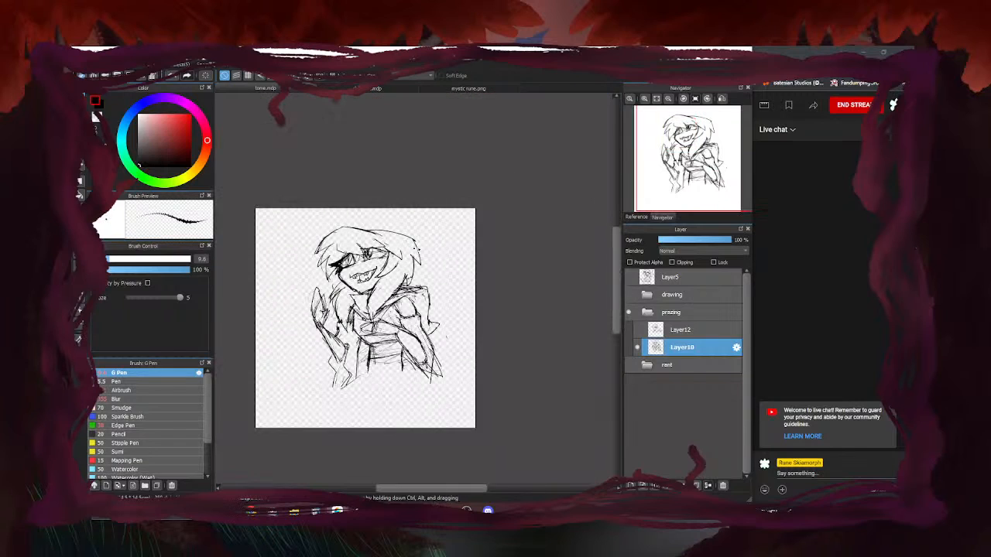
scroll(343, 263, "up", 7)
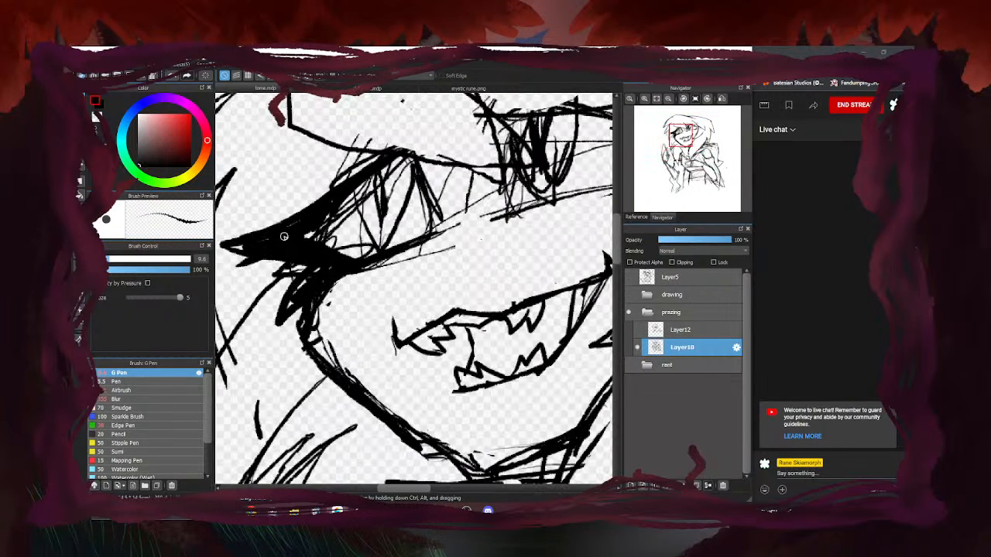
Erase sketch lines inside the left eye, add a dark pupil and thicken the shading beneath
key("e")
mouse_move(351, 239)
left_mouse_down()
mouse_move(371, 206)
mouse_move(385, 225)
mouse_move(398, 177)
mouse_move(376, 208)
mouse_move(367, 189)
mouse_move(377, 207)
mouse_move(446, 198)
mouse_move(384, 222)
left_mouse_up()
key("b")
mouse_move(379, 172)
left_mouse_down()
mouse_move(386, 223)
mouse_move(385, 181)
left_mouse_up()
scroll(363, 231, "down", 7)
scroll(380, 222, "up", 5)
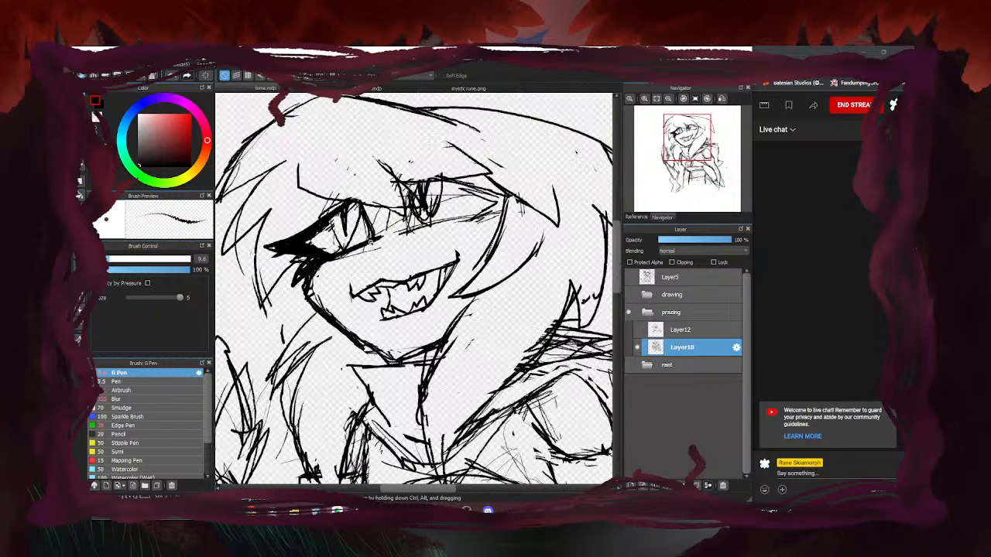
left_click_drag(370, 245, 320, 268)
scroll(333, 263, "down", 6)
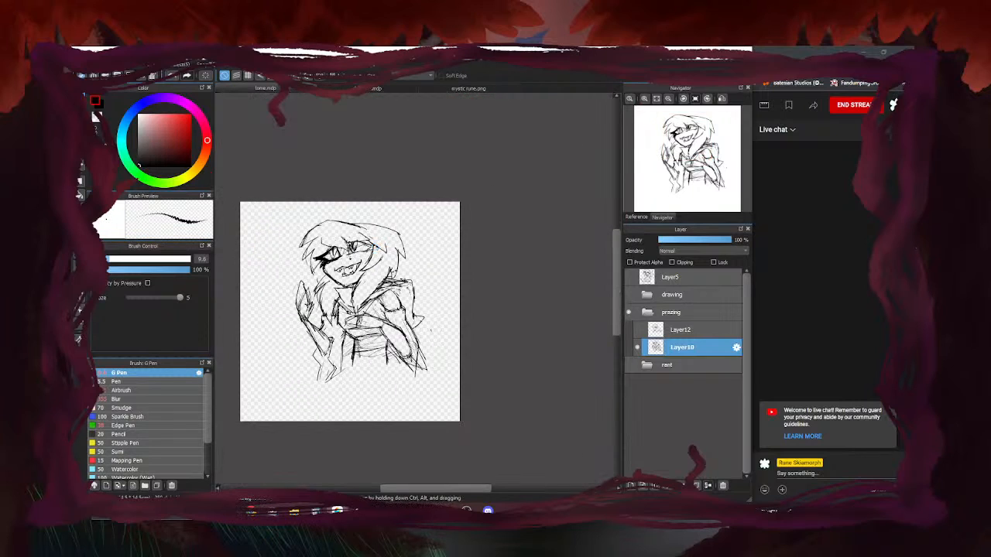
scroll(376, 221, "up", 6)
scroll(373, 220, "up", 3)
Darken the eye interior, extend the upper eyelid line and darken the right eye's outer corner
mouse_move(384, 182)
left_mouse_down()
mouse_move(365, 251)
mouse_move(423, 264)
mouse_move(386, 254)
mouse_move(484, 240)
mouse_move(427, 239)
left_mouse_up()
scroll(377, 257, "down", 6)
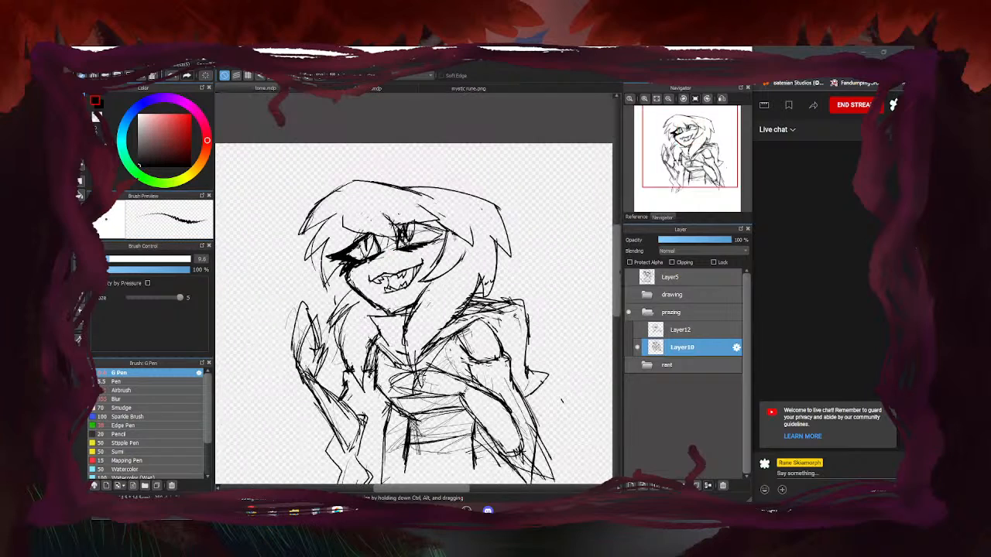
scroll(377, 257, "up", 6)
left_click_drag(401, 204, 503, 221)
left_click_drag(431, 215, 511, 219)
mouse_move(460, 242)
left_mouse_down()
mouse_move(478, 261)
mouse_move(434, 254)
mouse_move(470, 232)
mouse_move(444, 224)
mouse_move(495, 233)
left_mouse_up()
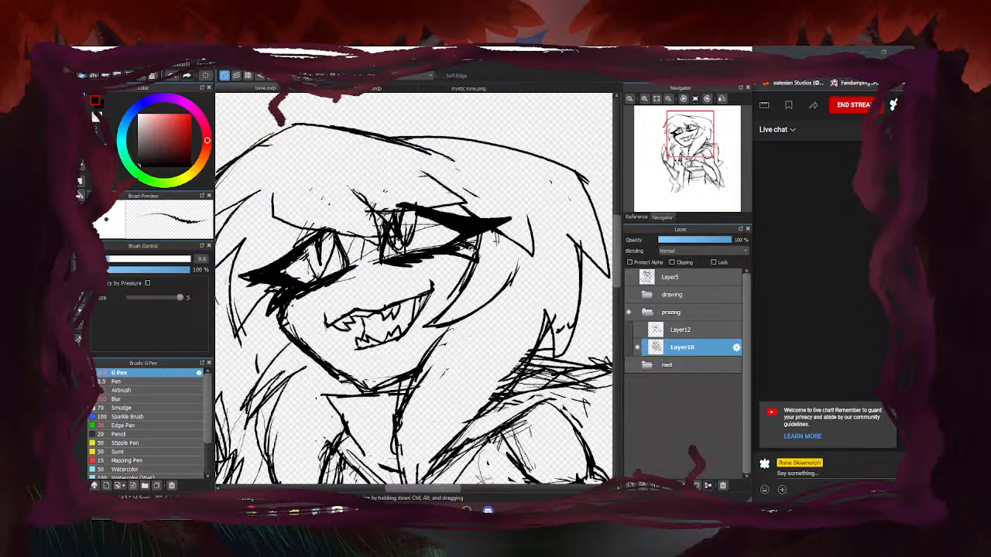
scroll(410, 203, "down", 4)
scroll(406, 213, "up", 2)
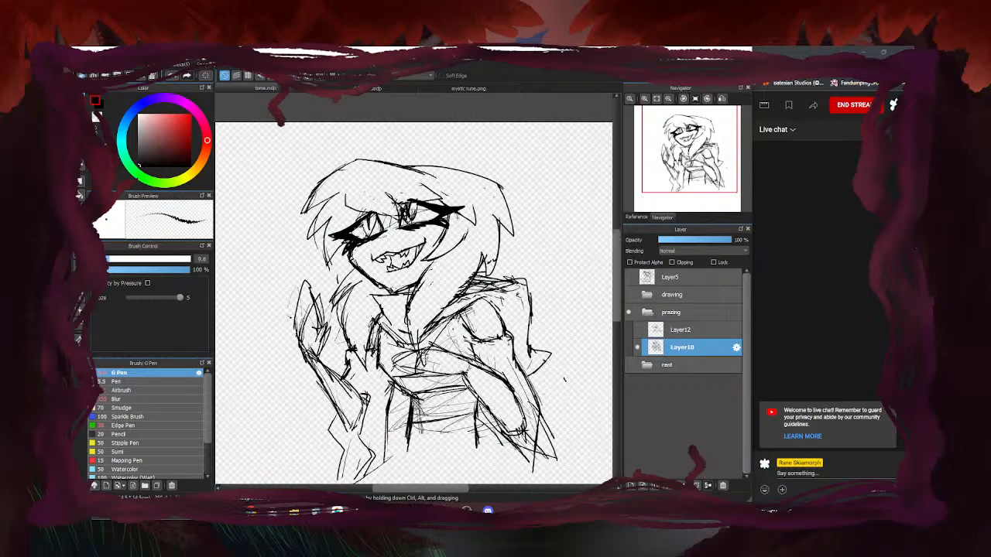
Select the mouth and transform it to sit slightly lower
key("m")
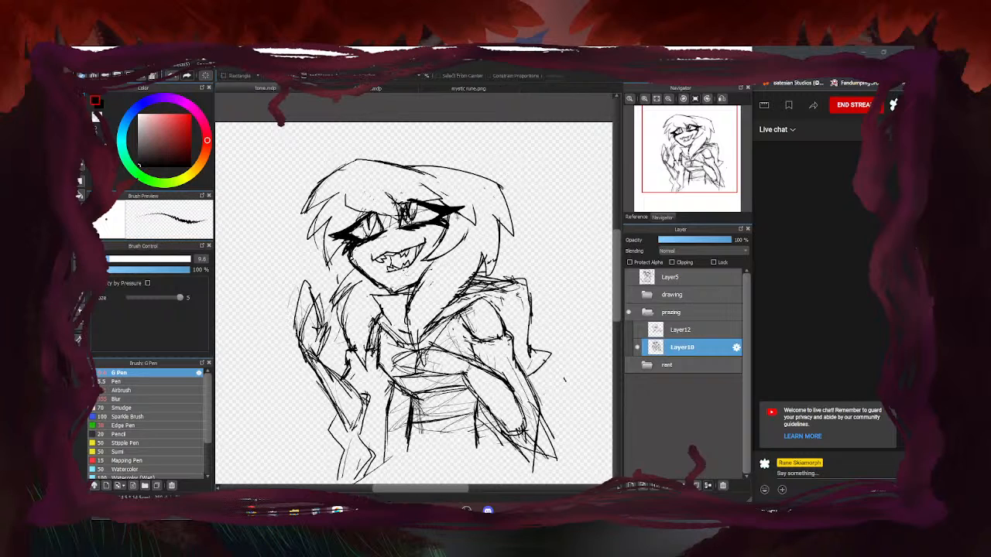
scroll(403, 269, "up", 2)
mouse_move(352, 280)
left_mouse_down()
mouse_move(447, 251)
mouse_move(395, 256)
left_mouse_up()
key("ctrl+t")
left_click(588, 483)
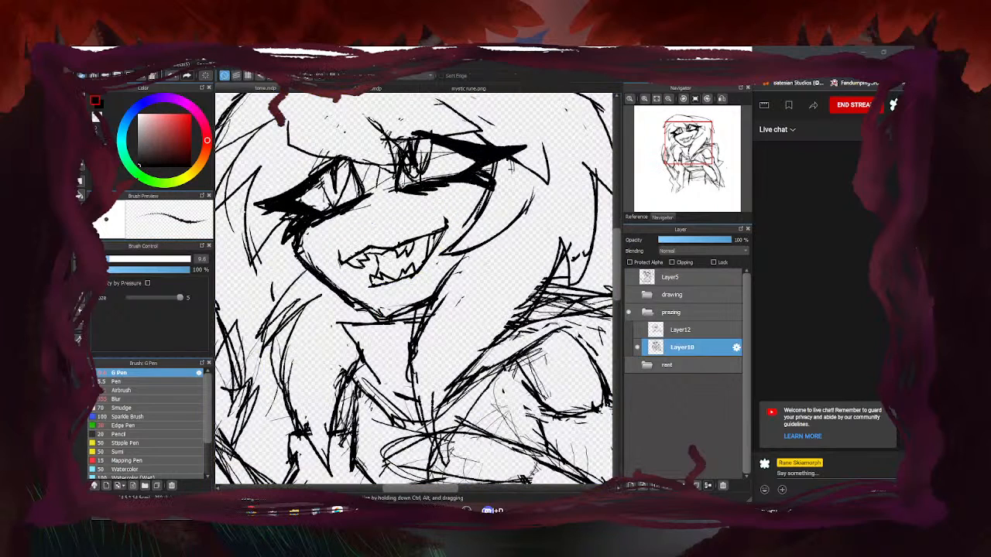
Erase the stray line ends along the left eye's right edge
key("e")
left_click_drag(365, 175, 350, 229)
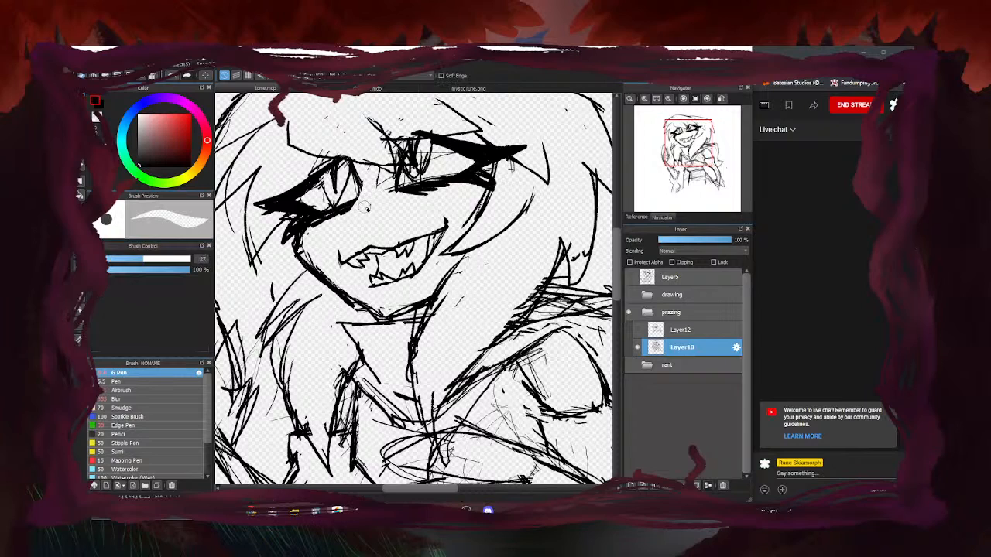
left_click_drag(371, 184, 358, 203)
left_click_drag(372, 176, 353, 210)
Show the character reference image and draw a curved nose under the left eye
key("b")
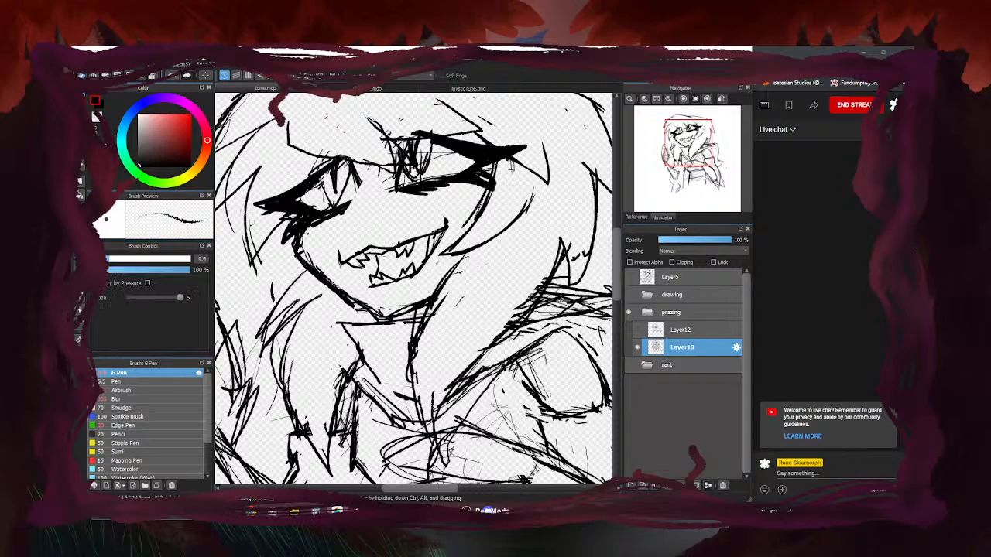
left_click(636, 216)
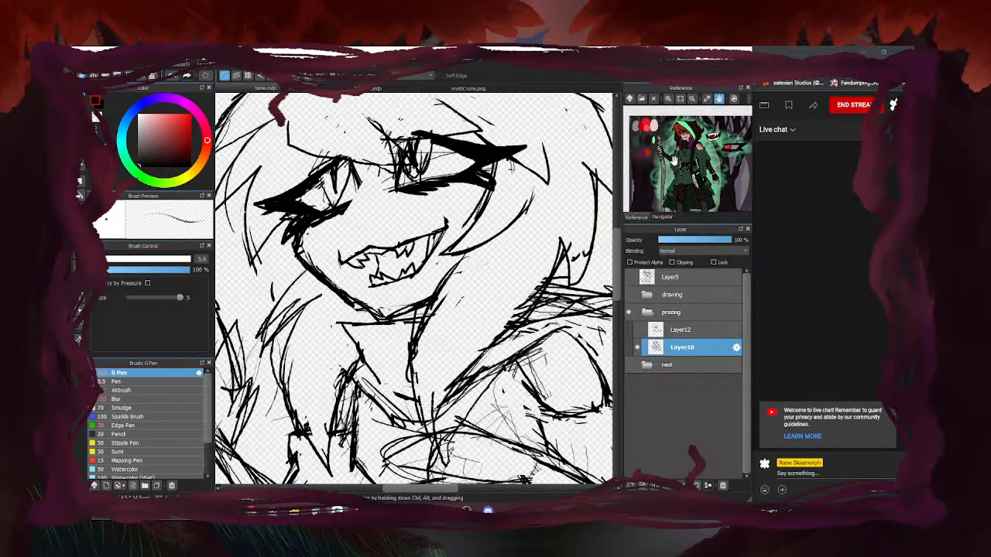
scroll(354, 229, "up", 2)
left_click_drag(336, 230, 361, 252)
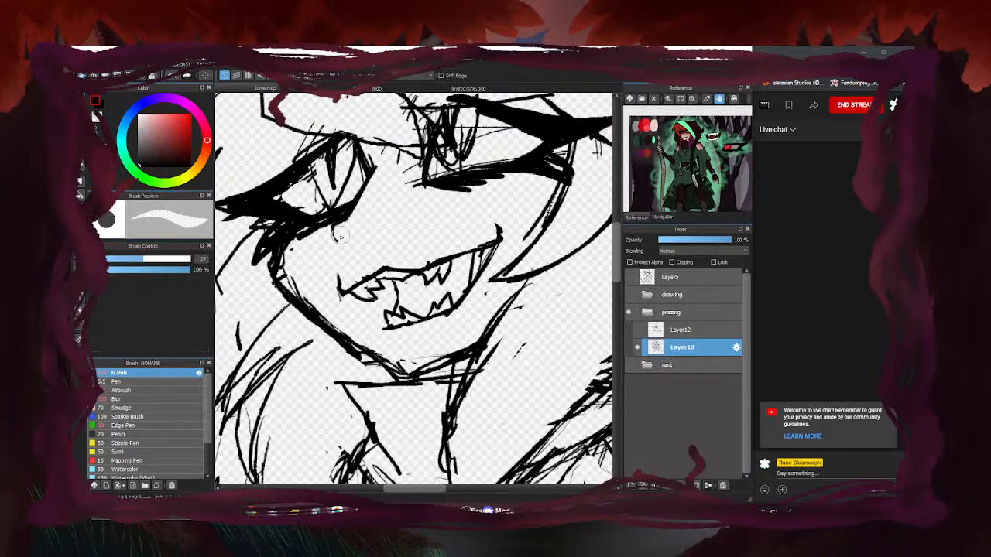
mouse_move(336, 227)
left_mouse_down()
mouse_move(352, 254)
mouse_move(366, 254)
left_mouse_up()
scroll(365, 254, "down", 4)
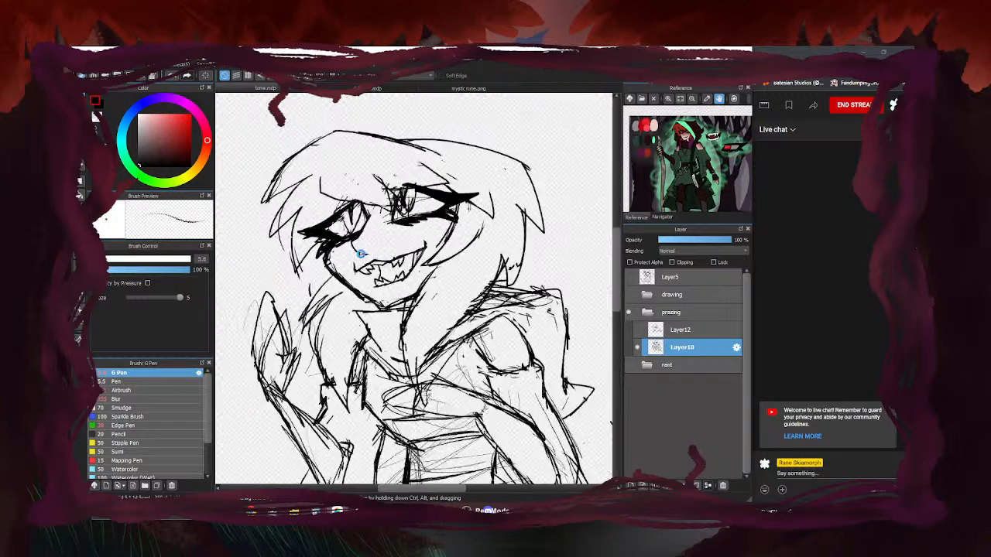
scroll(378, 249, "up", 3)
Zoom the reference image in several steps until the character's face fills the panel
key("e")
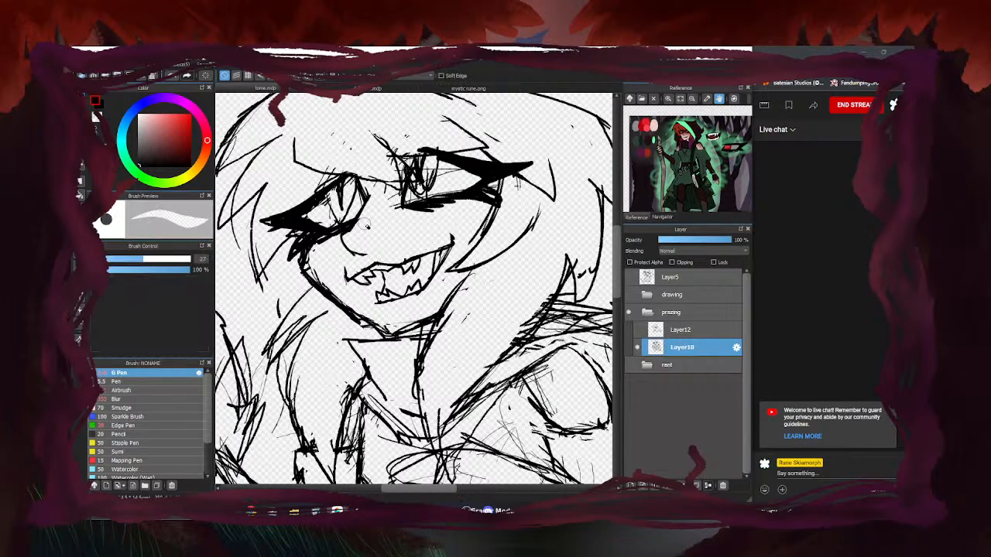
key("b")
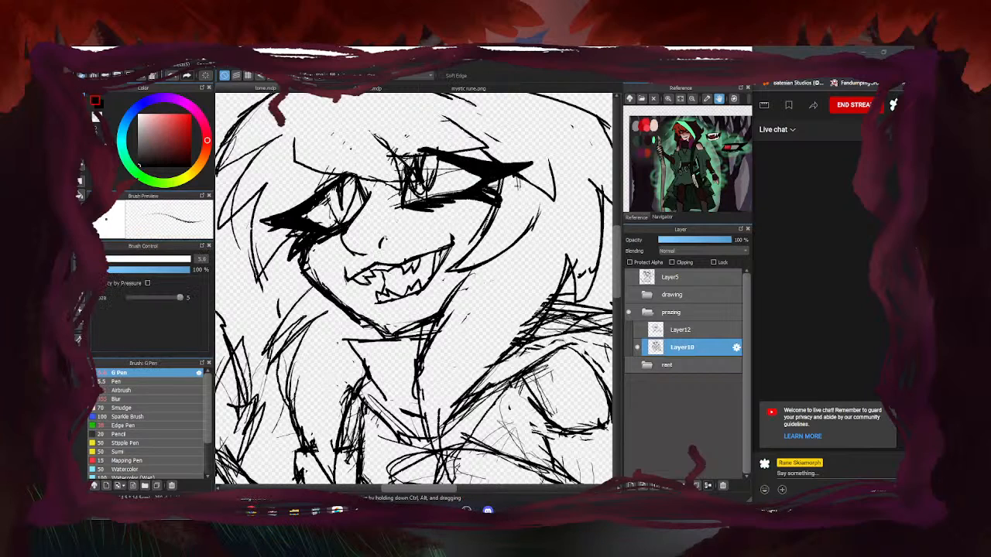
scroll(389, 242, "down", 4)
key("e")
scroll(394, 242, "up", 3)
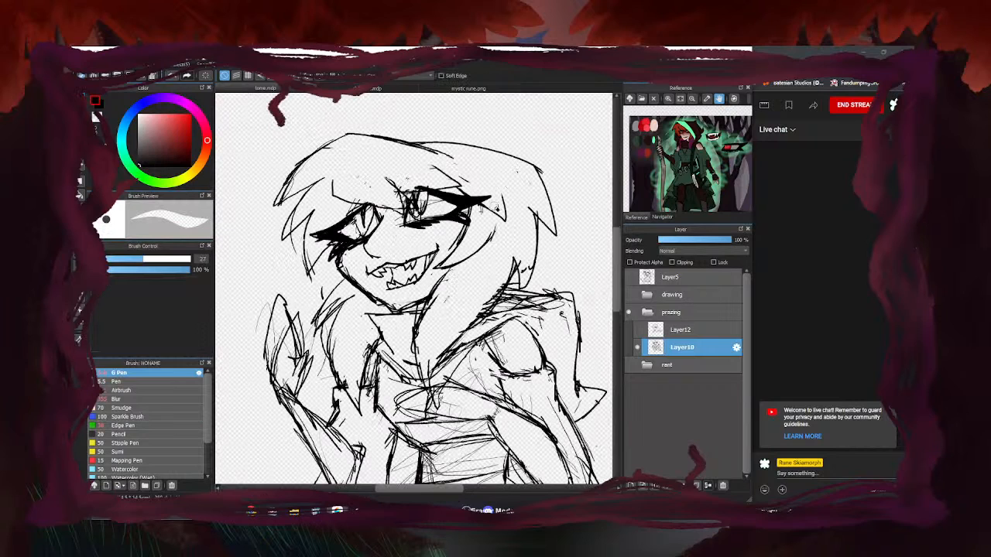
key("b")
scroll(391, 246, "up", 3)
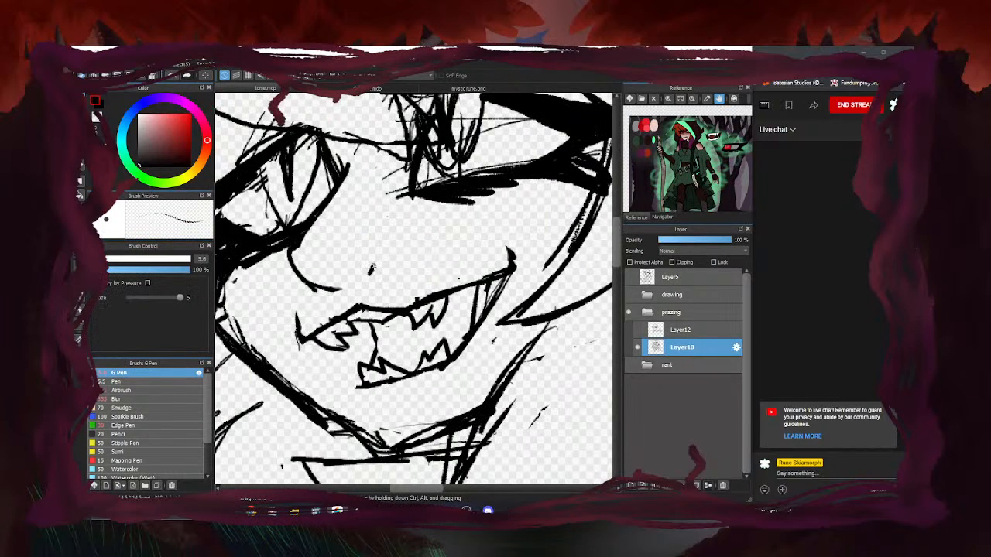
scroll(384, 264, "down", 8)
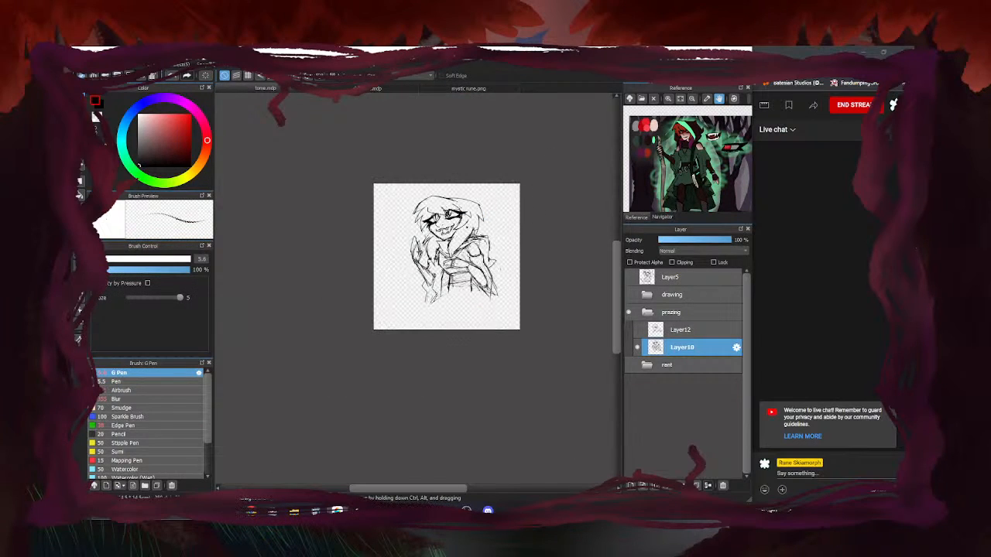
scroll(431, 226, "up", 6)
scroll(435, 224, "down", 2)
scroll(441, 222, "up", 1)
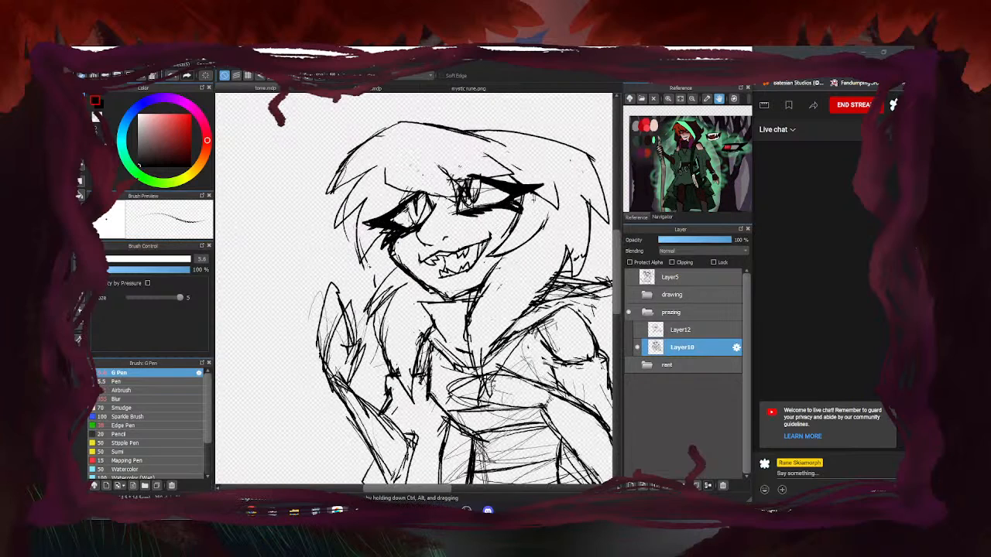
left_click(668, 99)
left_click(668, 99)
left_click(668, 100)
left_click(668, 99)
left_click(668, 99)
left_click(668, 100)
left_click(668, 99)
left_click(668, 99)
Erase the lines beside the left eye and redraw them with the G Pen
key("e")
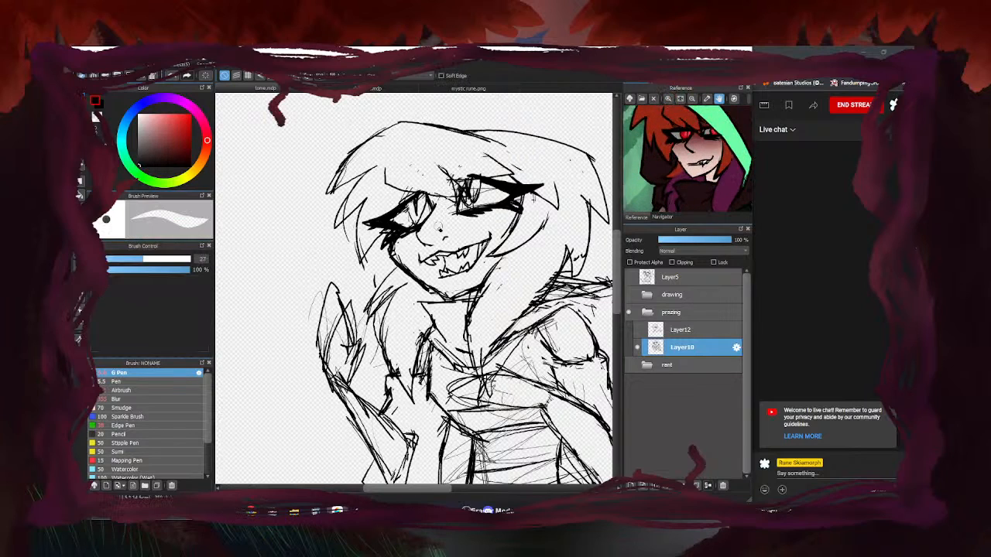
scroll(427, 216, "up", 2)
left_click_drag(444, 205, 431, 228)
key("b")
left_click_drag(458, 189, 416, 259)
mouse_move(443, 189)
left_mouse_down()
mouse_move(448, 217)
mouse_move(403, 254)
mouse_move(413, 262)
left_mouse_up()
scroll(434, 224, "down", 4)
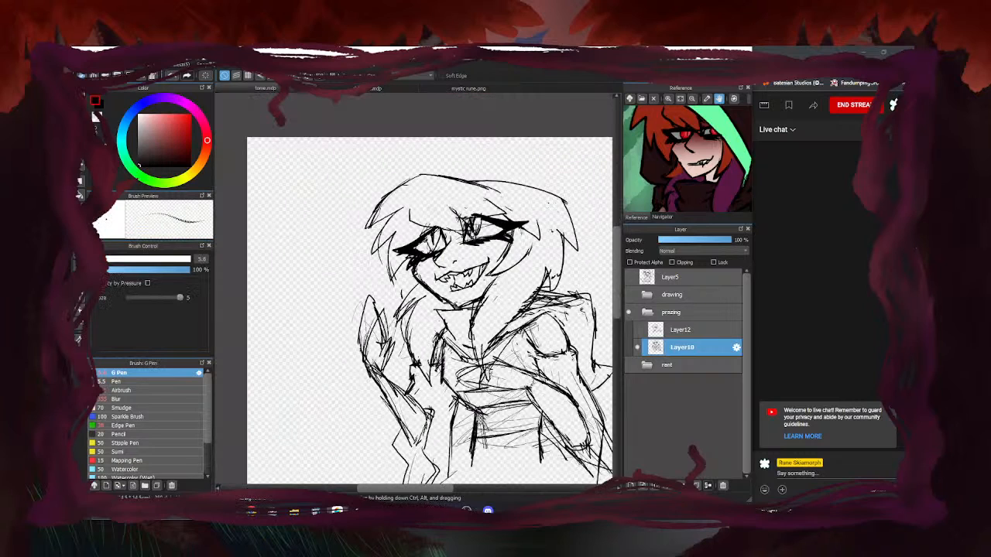
key("e")
scroll(432, 232, "up", 3)
scroll(440, 241, "down", 4)
key("b")
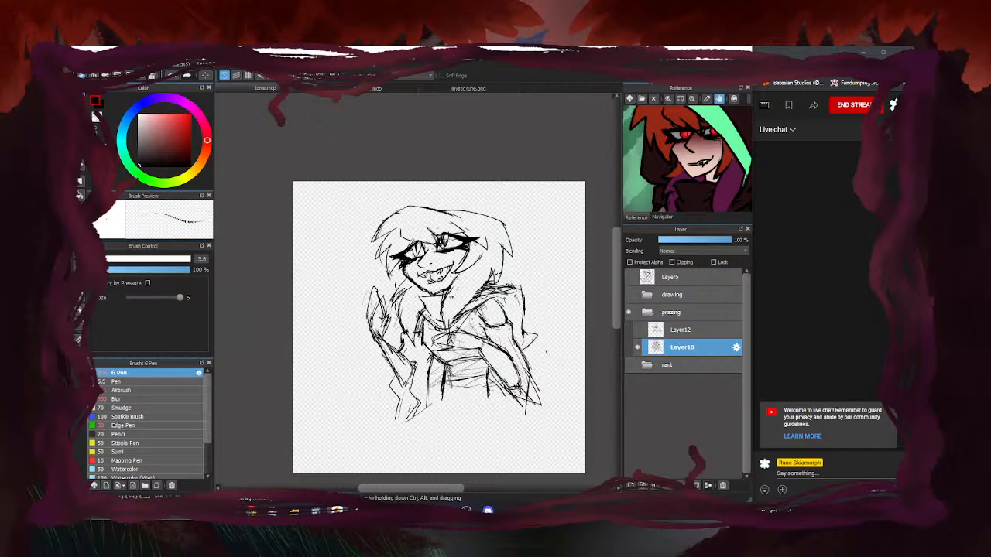
scroll(424, 265, "down", 4)
Erase stray lines right of the lower arm, on the chest and across the waist
key("e")
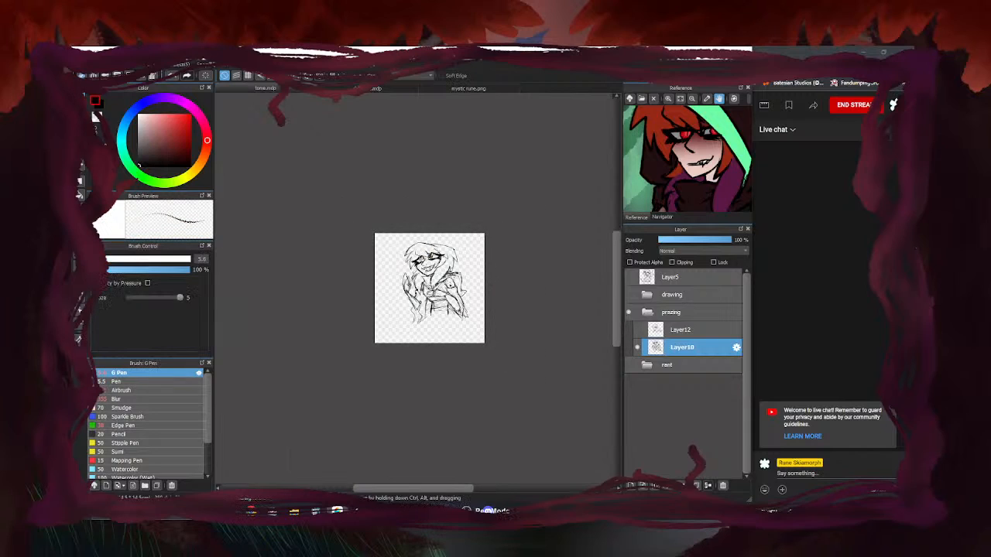
scroll(449, 282, "up", 4)
mouse_move(518, 409)
left_mouse_down()
mouse_move(508, 358)
mouse_move(482, 315)
left_mouse_up()
mouse_move(418, 284)
left_mouse_down()
mouse_move(419, 262)
mouse_move(444, 255)
mouse_move(401, 280)
left_mouse_up()
mouse_move(420, 337)
left_mouse_down()
mouse_move(386, 350)
mouse_move(370, 380)
left_mouse_up()
mouse_move(388, 343)
left_mouse_down()
mouse_move(534, 274)
mouse_move(521, 269)
mouse_move(370, 356)
left_mouse_up()
key("b")
key("e")
key("b")
left_click_drag(372, 336, 374, 387)
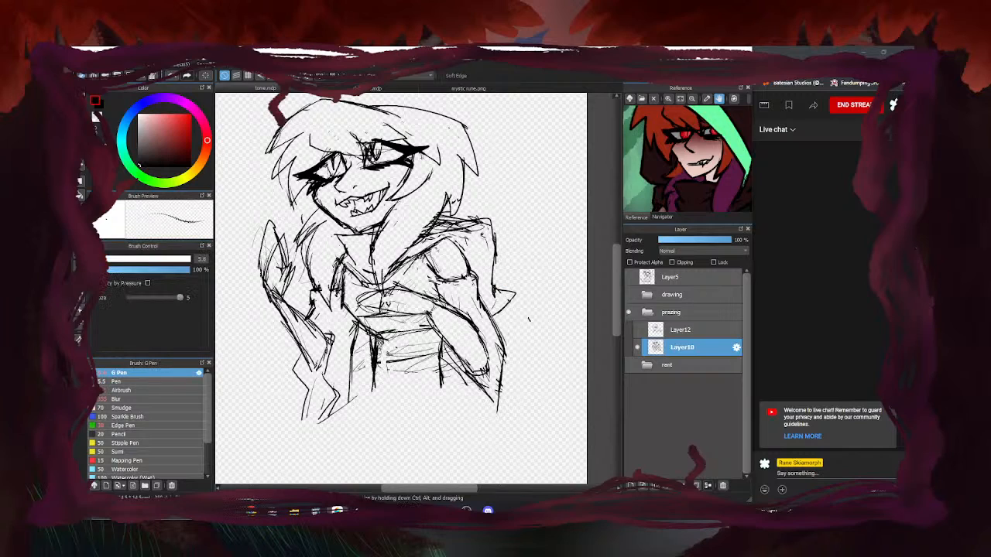
scroll(401, 317, "down", 1)
key("e")
mouse_move(403, 329)
left_mouse_down()
mouse_move(390, 328)
mouse_move(387, 344)
mouse_move(412, 331)
left_mouse_up()
Redraw the waist's left and right sides and lower line, fit the reference image, and box in belt lines
key("b")
scroll(391, 309, "up", 2)
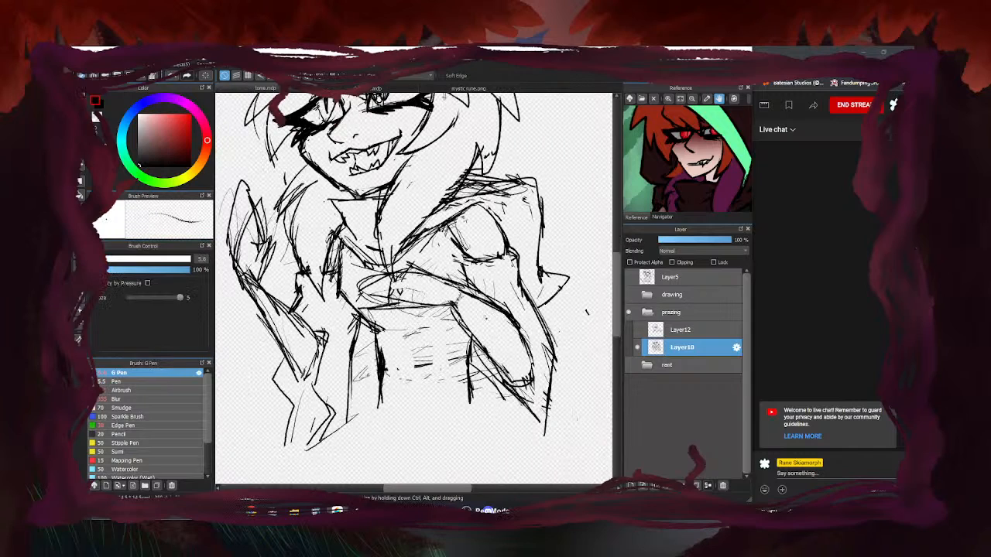
left_click_drag(377, 341, 362, 418)
left_click_drag(472, 336, 488, 406)
left_click_drag(386, 382, 471, 380)
left_click_drag(637, 195, 662, 100)
left_click(680, 99)
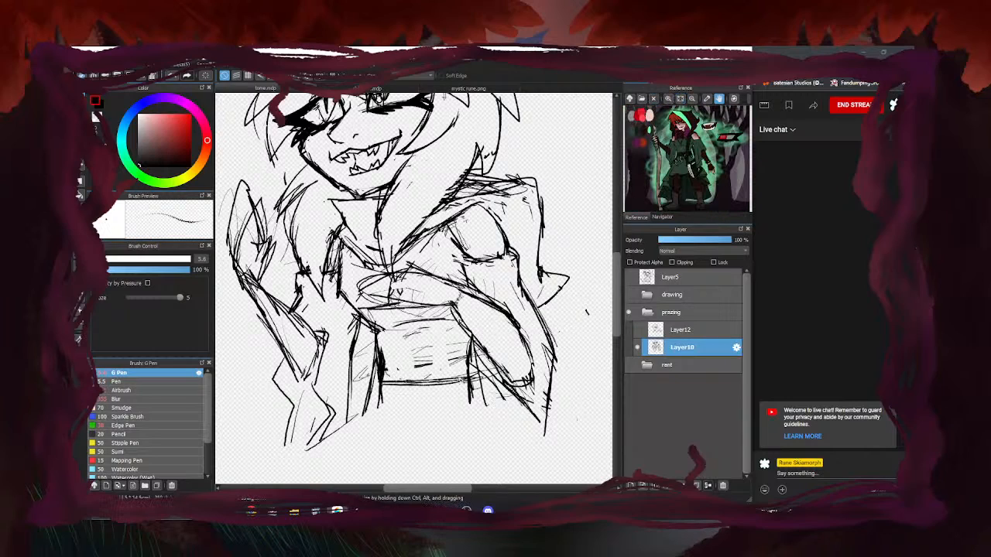
mouse_move(469, 358)
left_mouse_down()
mouse_move(386, 365)
mouse_move(367, 415)
mouse_move(505, 401)
left_mouse_up()
Erase the waist verticals and inner belt line, then add a small stroke on the left forearm
key("e")
mouse_move(469, 367)
left_mouse_down()
mouse_move(469, 401)
mouse_move(388, 377)
mouse_move(380, 406)
mouse_move(463, 379)
left_mouse_up()
scroll(457, 349, "down", 5)
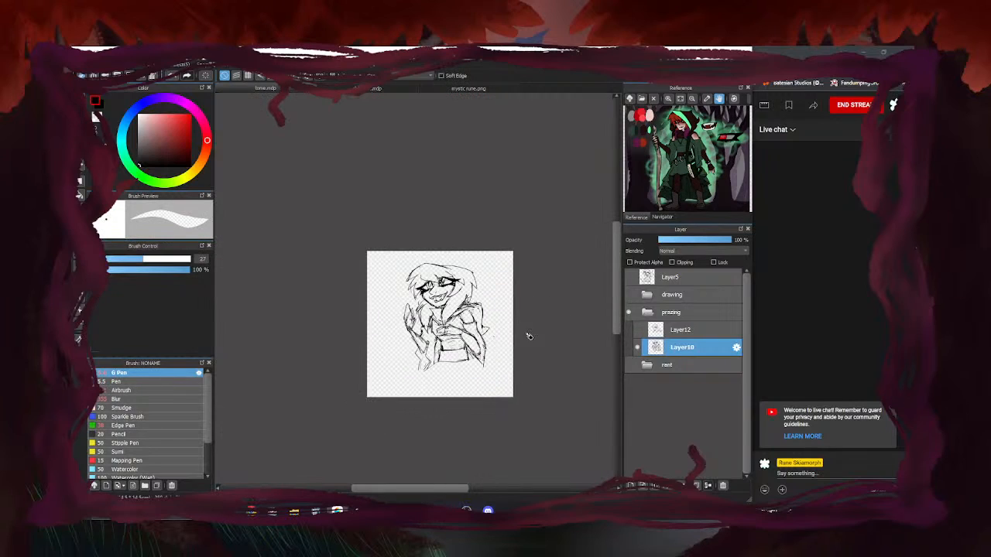
key("b")
scroll(430, 372, "up", 4)
scroll(332, 363, "down", 2)
scroll(401, 264, "up", 1)
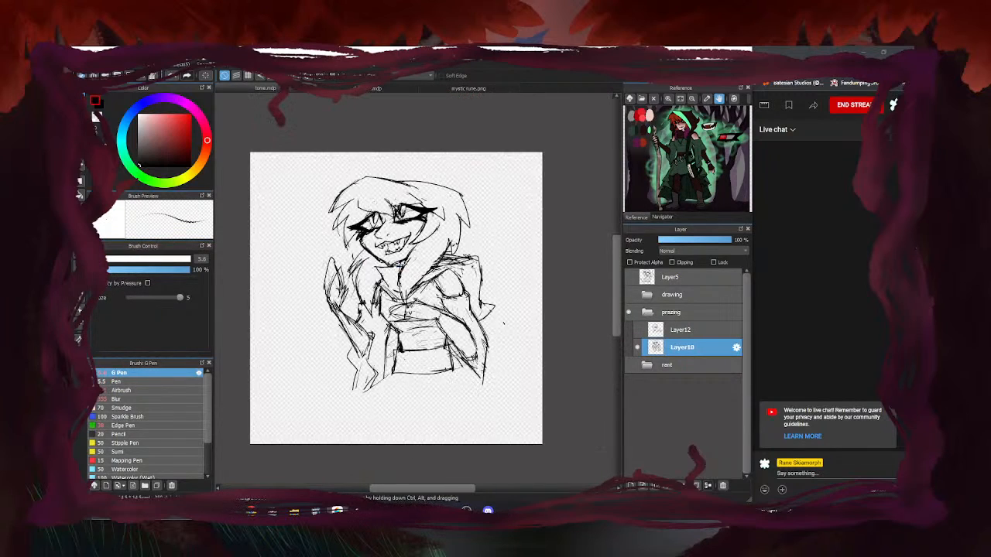
scroll(392, 260, "up", 1)
scroll(465, 268, "down", 1)
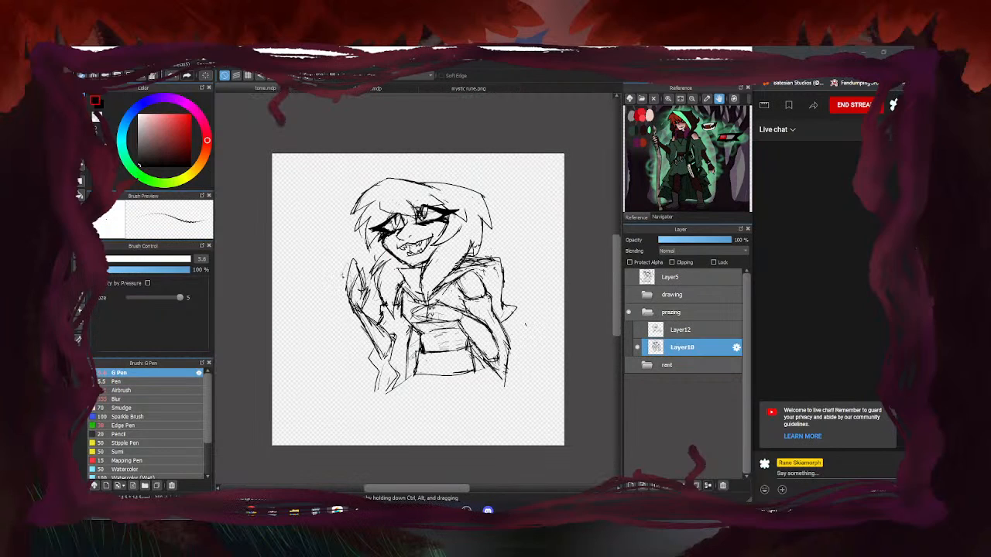
left_click_drag(354, 301, 359, 311)
Erase the right eye's iris lines and redraw the iris
scroll(415, 197, "up", 3)
left_click_drag(414, 193, 439, 164)
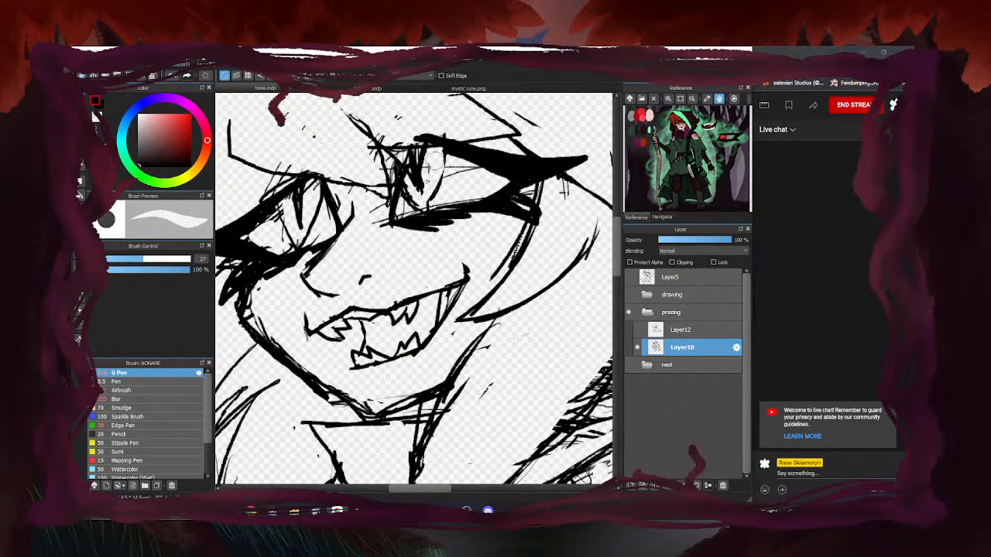
scroll(406, 197, "down", 4)
key("e")
scroll(391, 205, "up", 4)
mouse_move(406, 232)
left_mouse_down()
mouse_move(425, 248)
mouse_move(438, 175)
left_mouse_up()
scroll(409, 222, "down", 4)
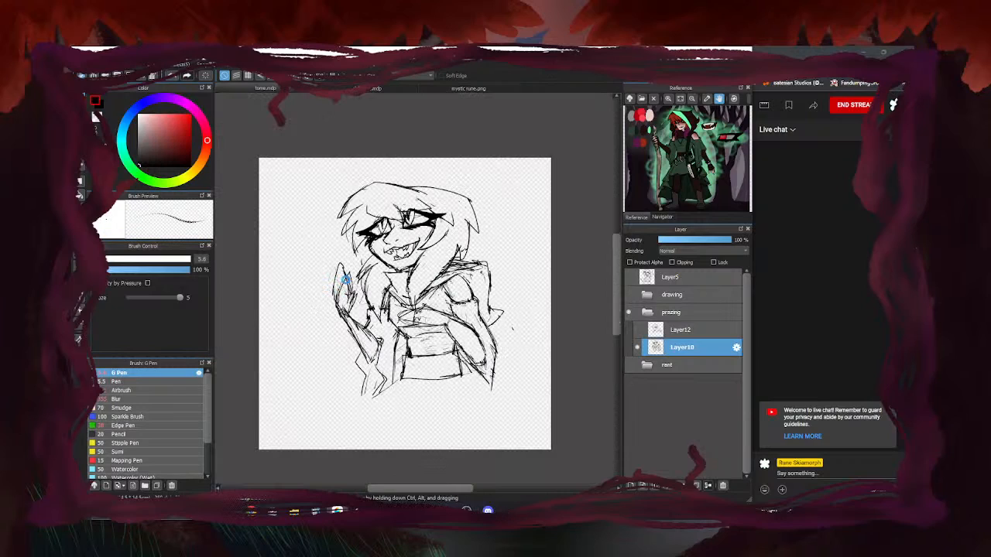
Show the rough Layer12 sketch, hide Layer10, and select Layer12 for editing
left_click(638, 331)
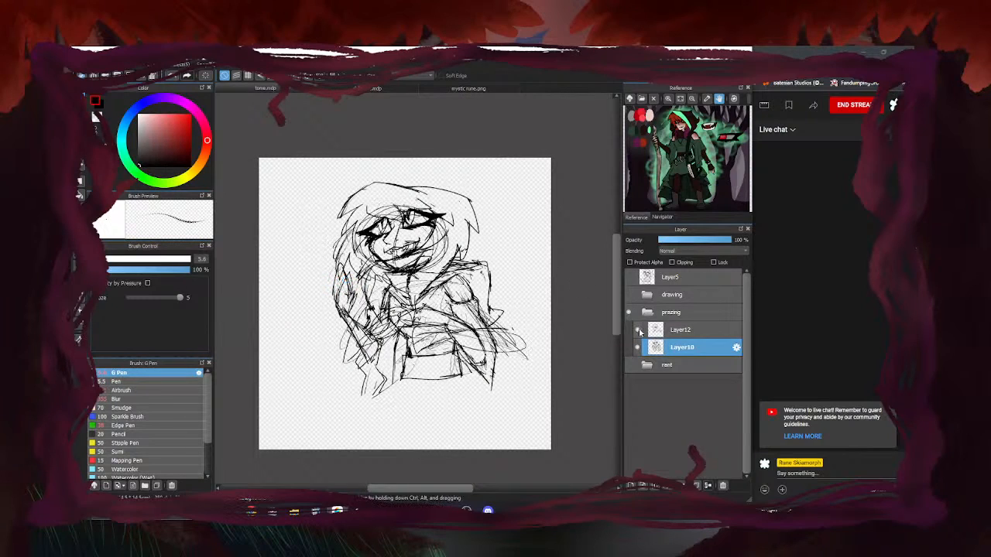
left_click(638, 347)
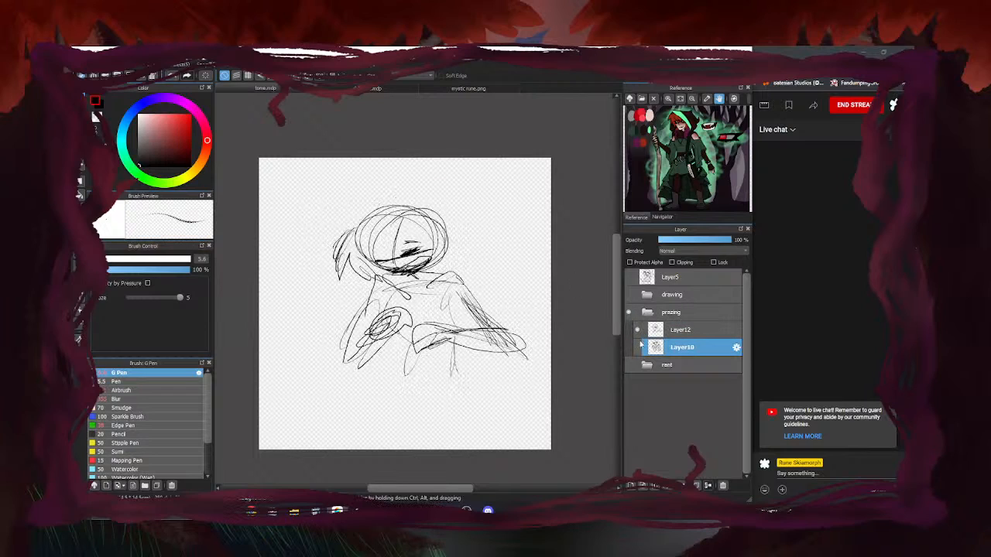
left_click(669, 331)
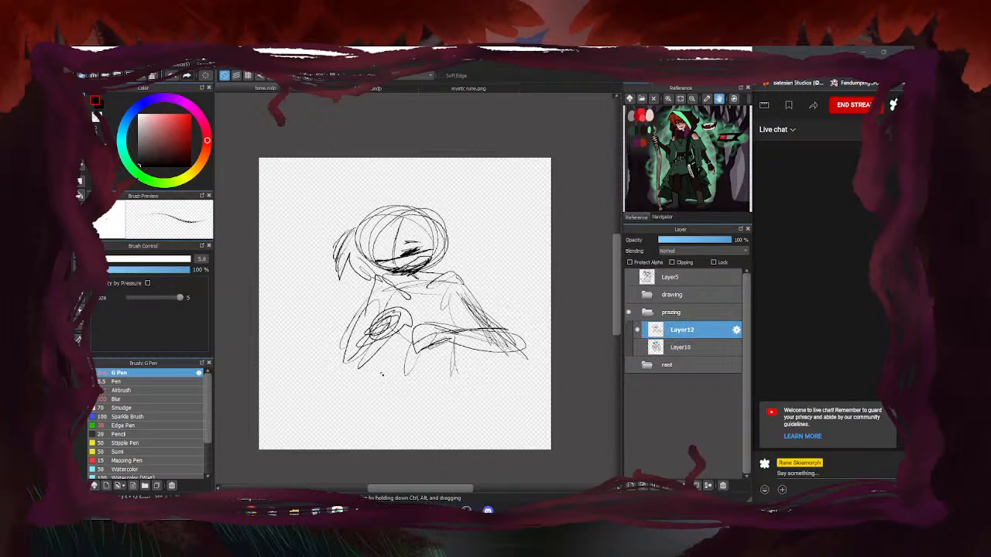
Flip Layer10's visibility on and off to compare it with the rough sketch, leaving it hidden
left_click(638, 347)
left_click(639, 346)
left_click(637, 330)
left_click(637, 330)
left_click(638, 348)
left_click(638, 347)
left_click(637, 348)
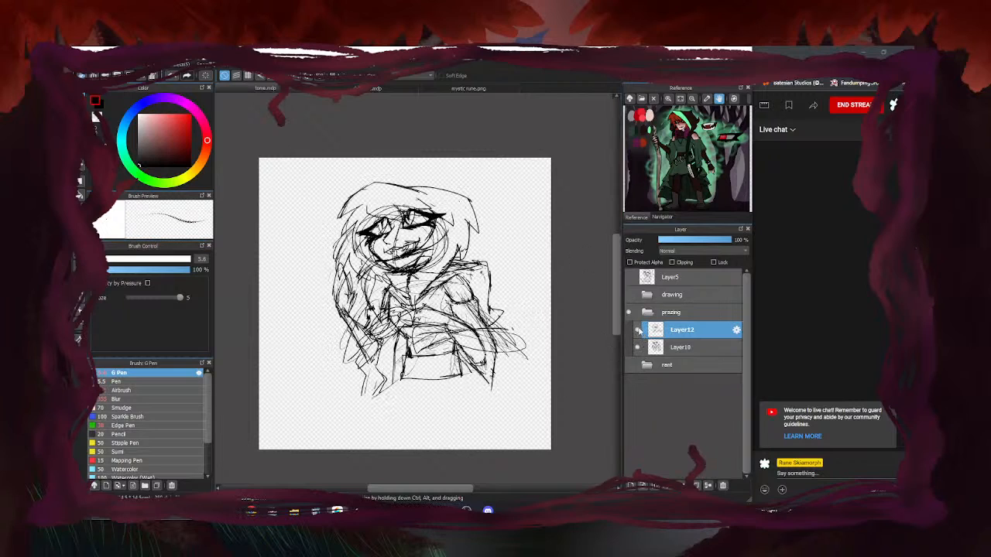
left_click(637, 348)
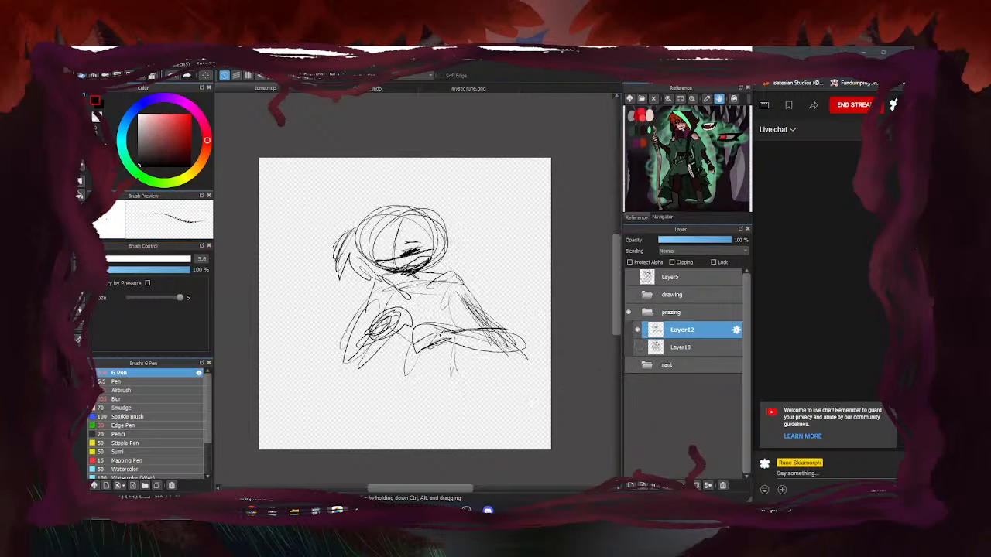
scroll(455, 438, "up", 3)
scroll(405, 310, "down", 5)
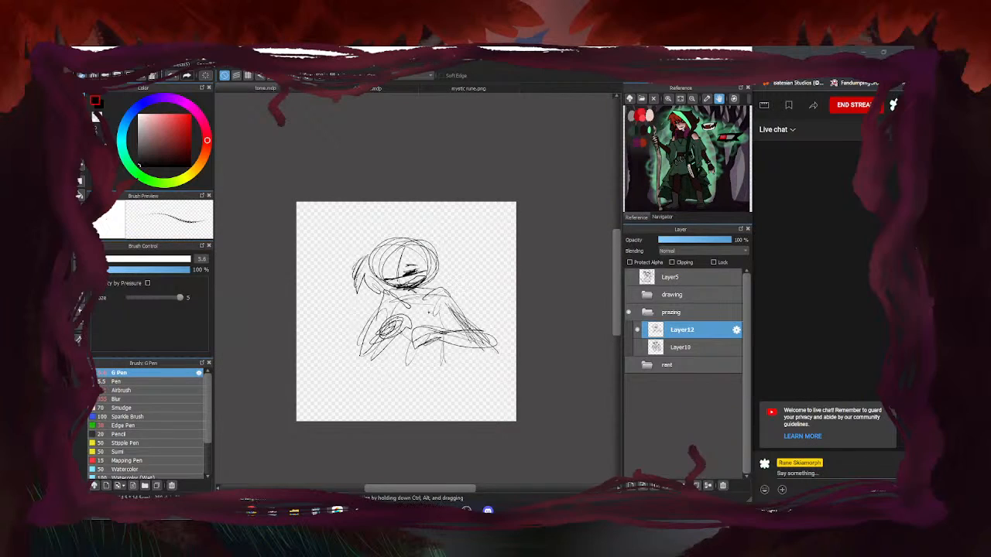
left_click(637, 347)
left_click(637, 347)
Scale down the rough sketch and move it toward the canvas's right edge
key("ctrl+t")
left_click_drag(501, 350, 472, 342)
left_click_drag(421, 298, 456, 295)
left_click(588, 483)
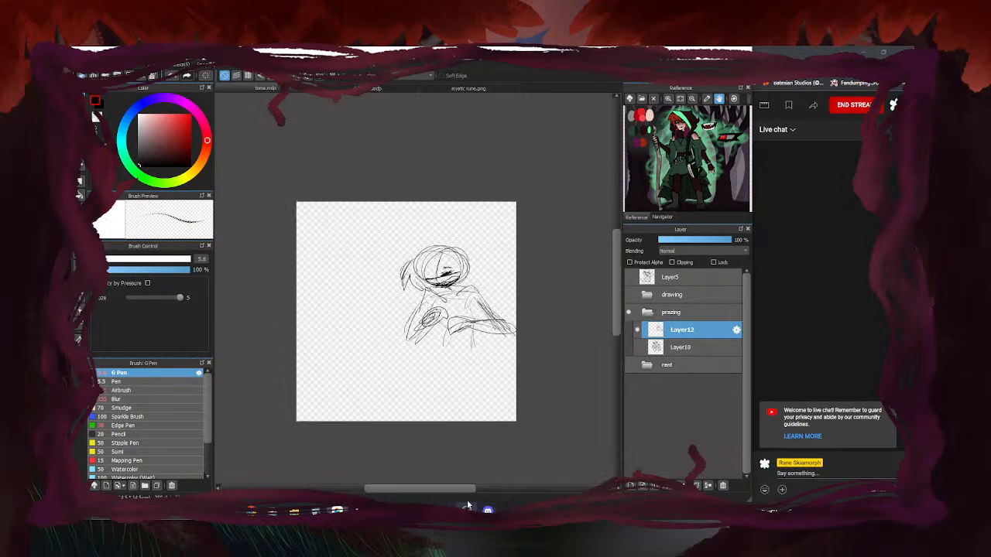
Sketch a new oval head with a triangular cloak, side loop and body strokes on the left
scroll(341, 312, "up", 2)
scroll(299, 322, "down", 1)
scroll(474, 306, "up", 1)
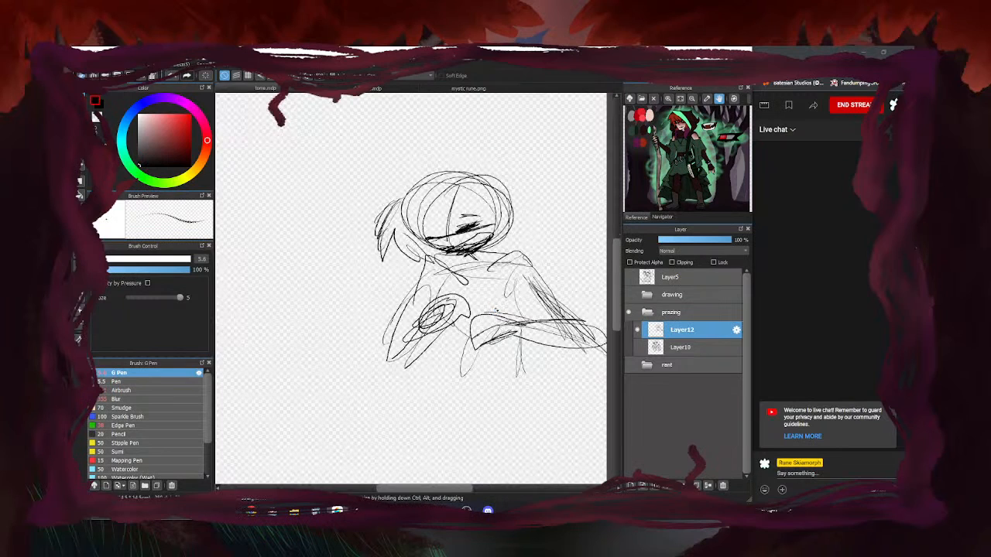
scroll(480, 279, "down", 2)
scroll(382, 248, "up", 1)
mouse_move(375, 193)
left_mouse_down()
mouse_move(345, 258)
mouse_move(381, 241)
mouse_move(384, 299)
left_mouse_up()
left_click_drag(379, 247, 409, 263)
mouse_move(409, 263)
left_mouse_down()
mouse_move(385, 298)
mouse_move(365, 247)
mouse_move(385, 297)
left_mouse_up()
mouse_move(377, 236)
left_mouse_down()
mouse_move(386, 300)
mouse_move(359, 299)
left_mouse_up()
mouse_move(356, 233)
left_mouse_down()
mouse_move(369, 243)
mouse_move(360, 302)
left_mouse_up()
left_click_drag(351, 246, 354, 295)
Add a line across the left head, plus its mouth, eyebrows and eyes
scroll(362, 221, "up", 2)
mouse_move(349, 214)
left_mouse_down()
mouse_move(415, 211)
mouse_move(353, 231)
mouse_move(379, 226)
mouse_move(374, 215)
mouse_move(405, 195)
mouse_move(414, 202)
mouse_move(390, 194)
left_mouse_up()
key("e")
key("b")
left_click_drag(365, 228, 395, 221)
left_click_drag(395, 221, 394, 231)
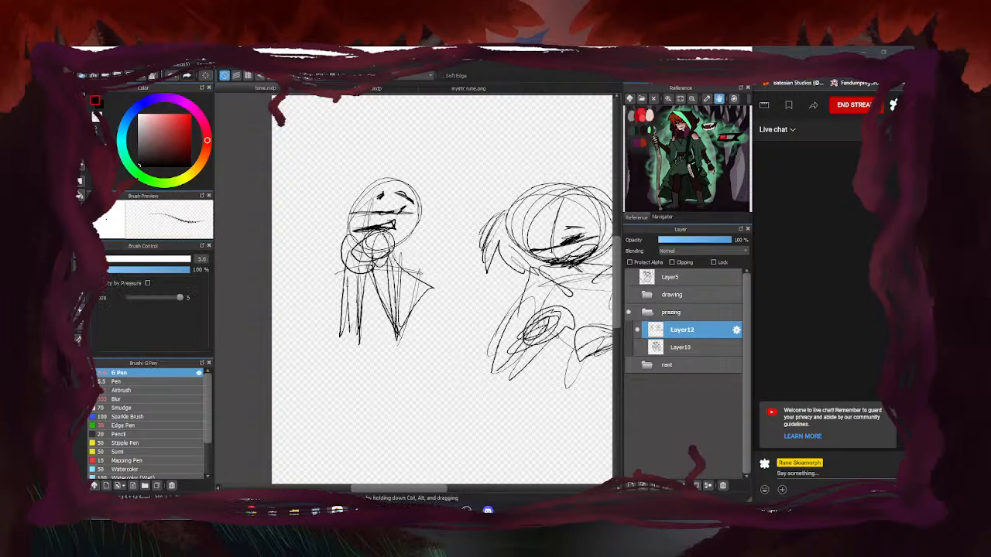
mouse_move(392, 193)
left_mouse_down()
mouse_move(415, 206)
mouse_move(348, 211)
mouse_move(398, 245)
left_mouse_up()
Draw the left figure's right side, shoulder and body lines
scroll(341, 228, "down", 3)
scroll(346, 250, "up", 2)
left_click_drag(398, 243, 376, 283)
left_click_drag(391, 221, 372, 282)
mouse_move(355, 223)
left_mouse_down()
mouse_move(325, 273)
mouse_move(376, 289)
left_mouse_up()
scroll(393, 276, "down", 1)
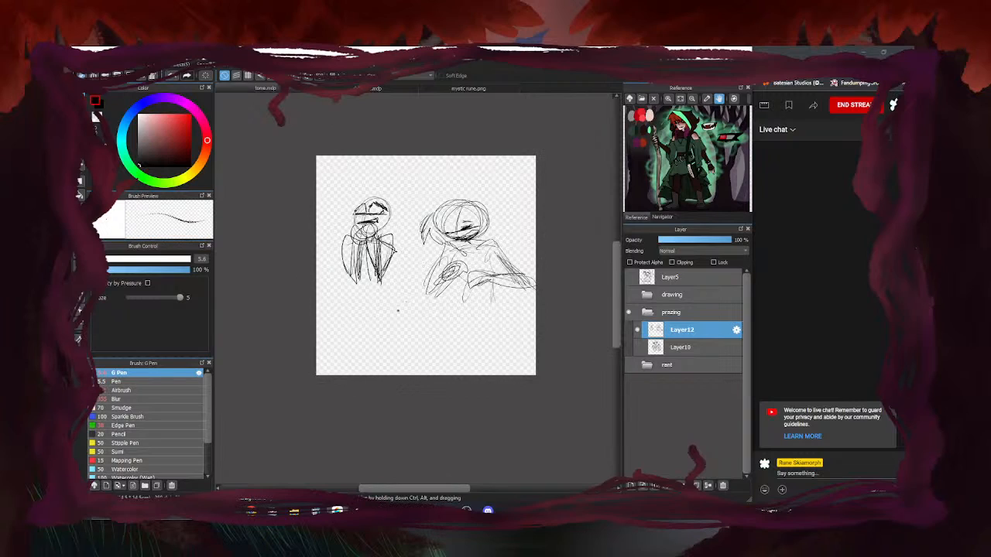
Briefly preview Layer10's sketch twice, leaving it hidden
left_click(637, 347)
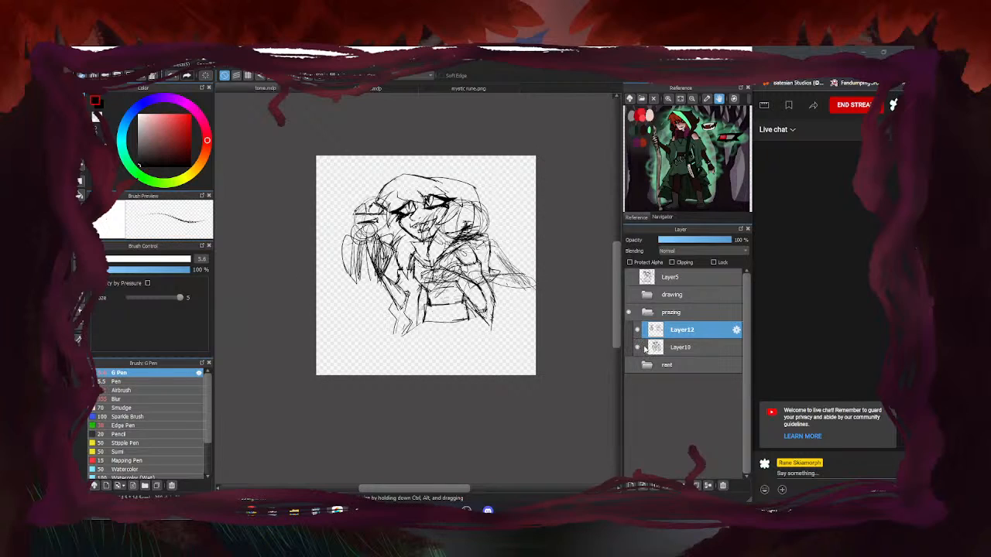
left_click(637, 346)
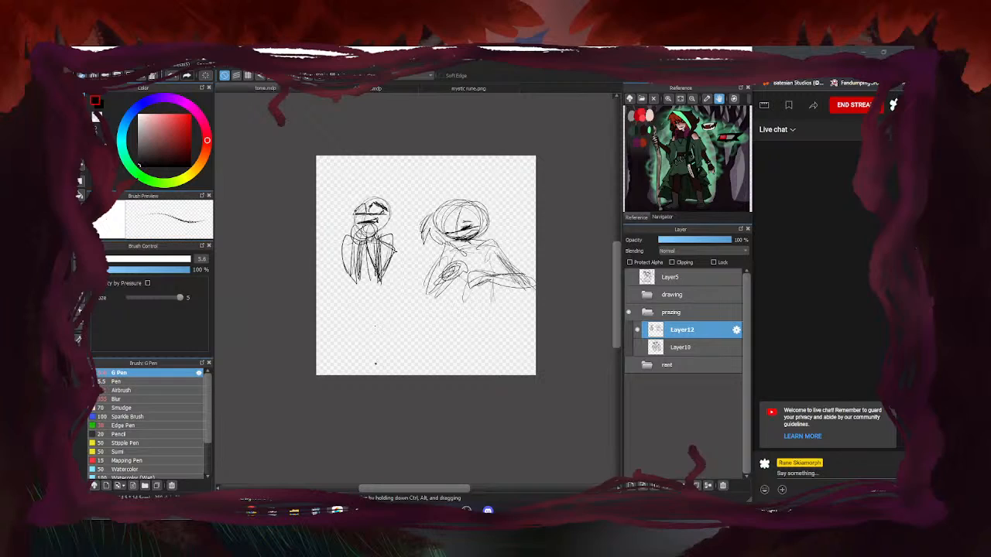
left_click(637, 348)
left_click(637, 348)
Collapse and hide the prazing folder, then create Folder17 holding a new blank Layer16
left_click(646, 312)
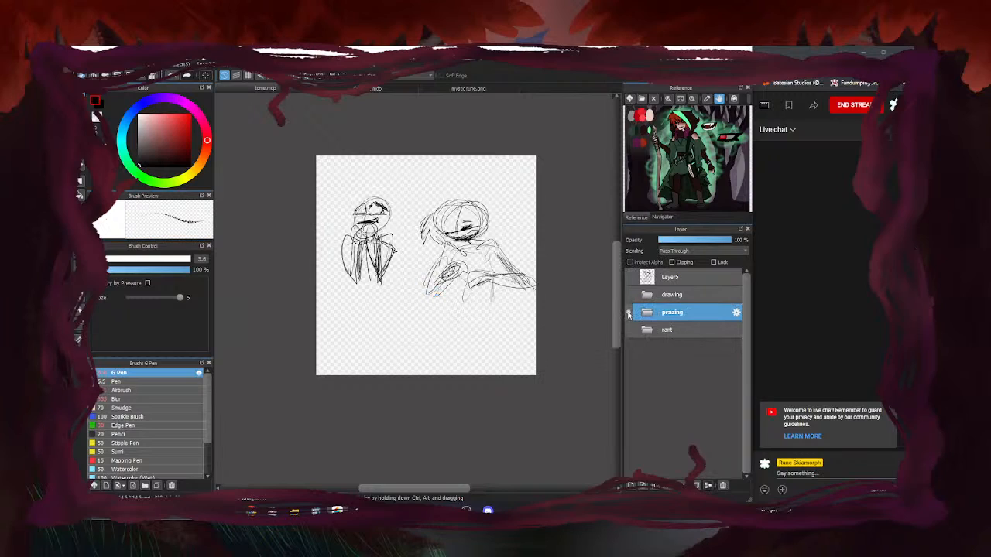
left_click(629, 313)
left_click(631, 485)
left_click(683, 485)
left_click_drag(660, 328, 696, 313)
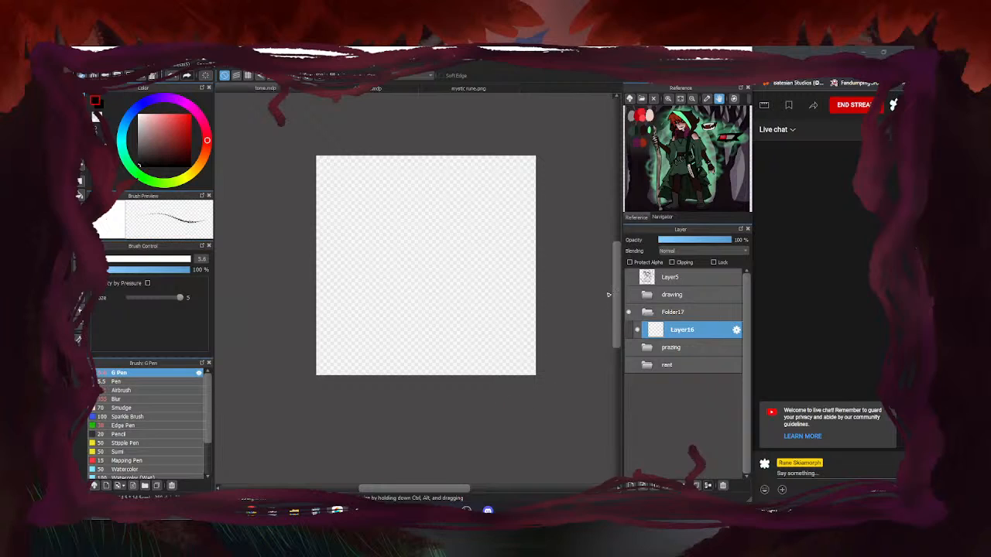
left_click(628, 295)
left_click(645, 295)
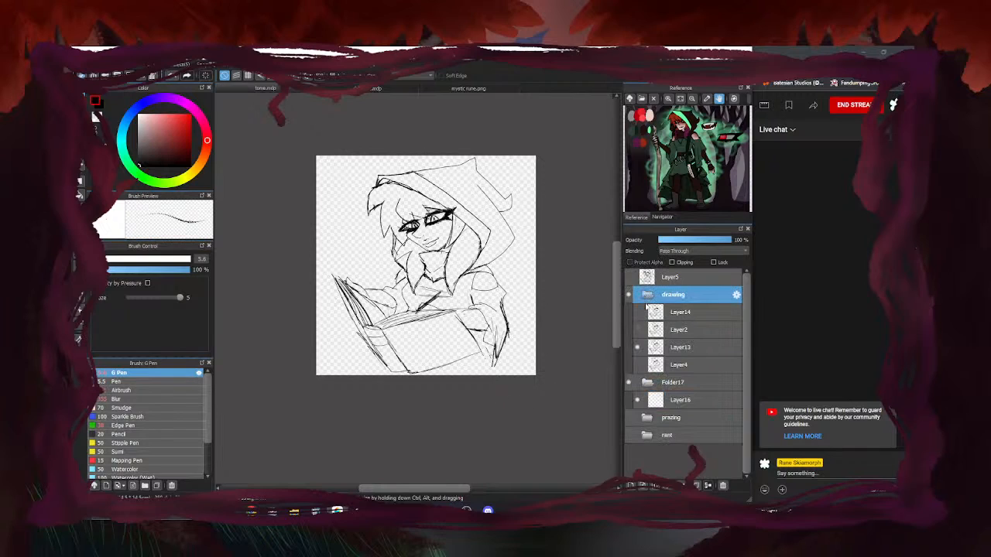
left_click(638, 330)
left_click(638, 329)
left_click(648, 295)
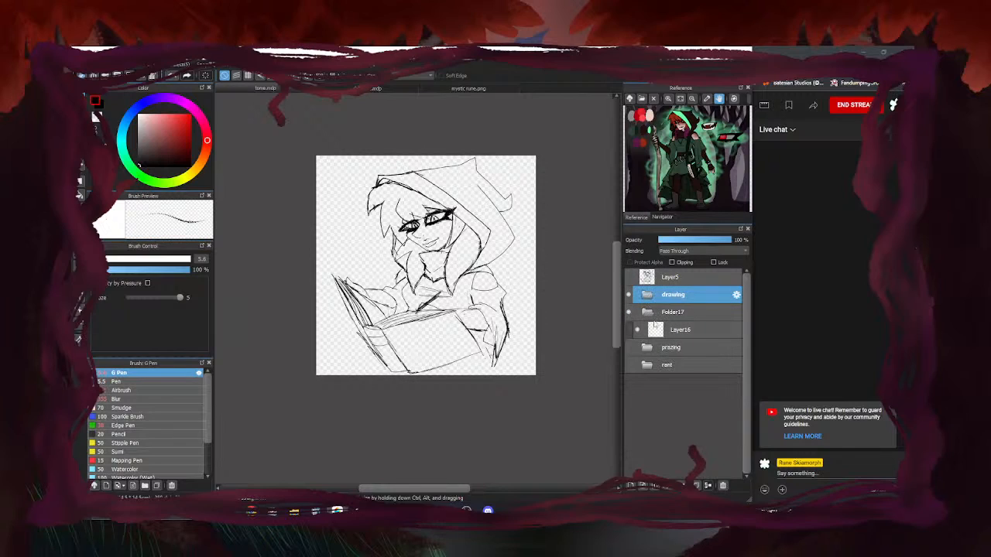
left_click(629, 365)
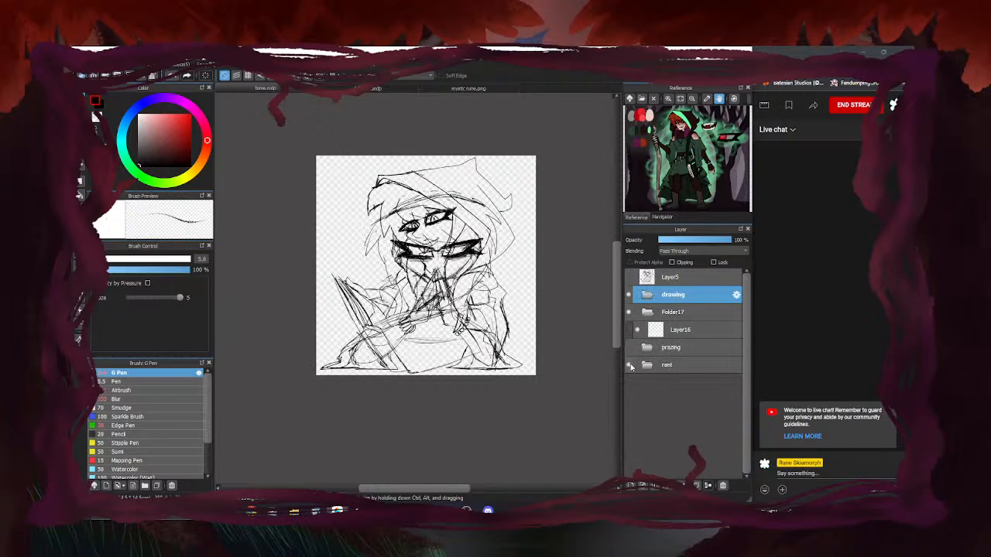
left_click(629, 365)
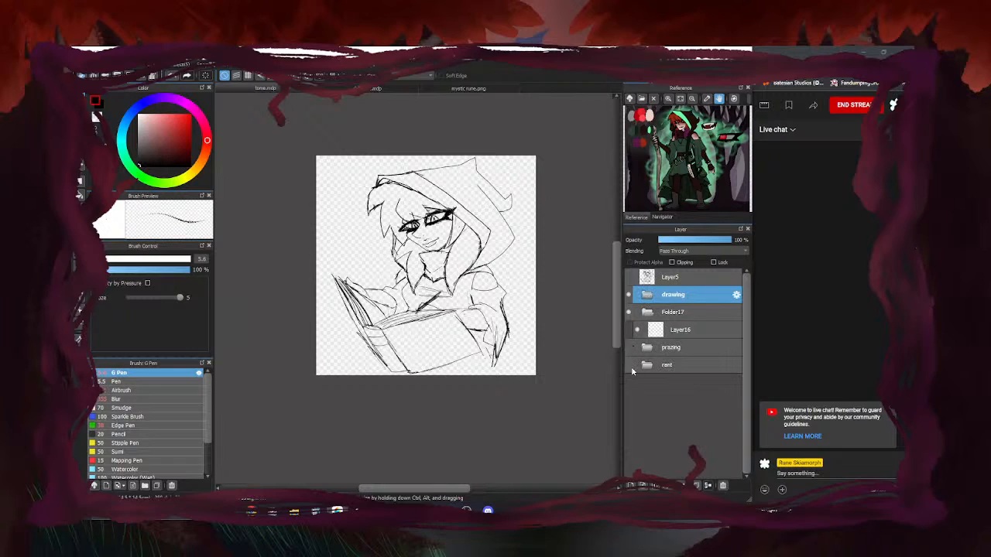
left_click(648, 366)
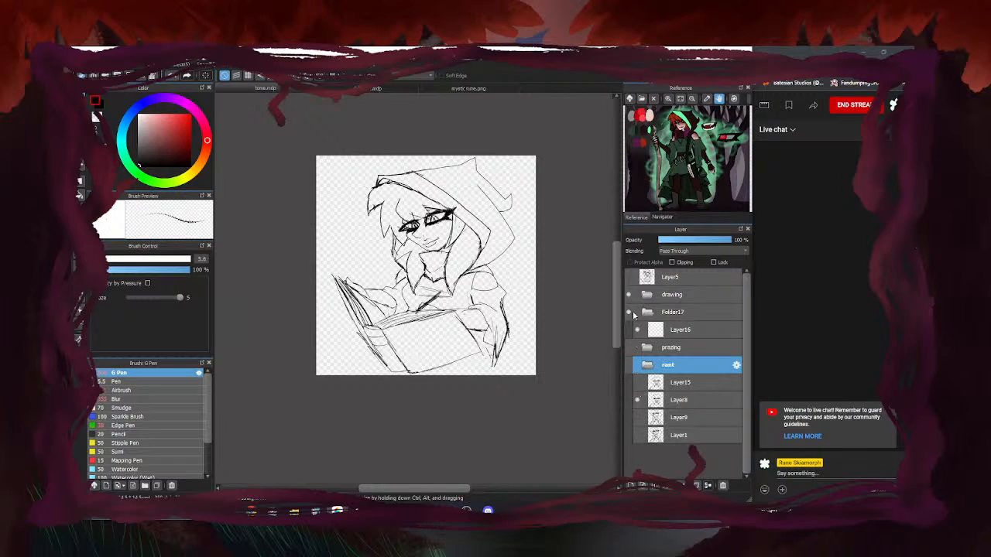
left_click(628, 365)
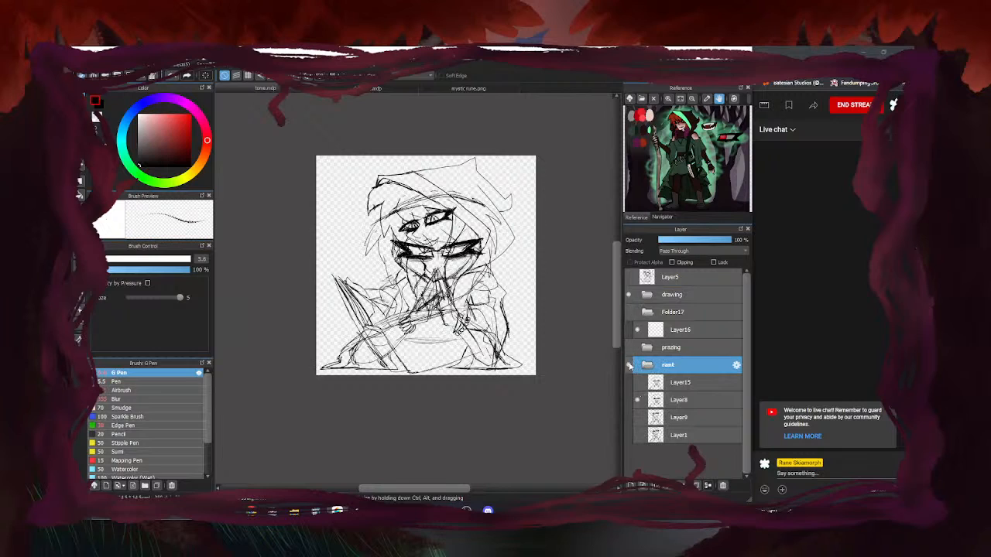
left_click(629, 295)
left_click(637, 400)
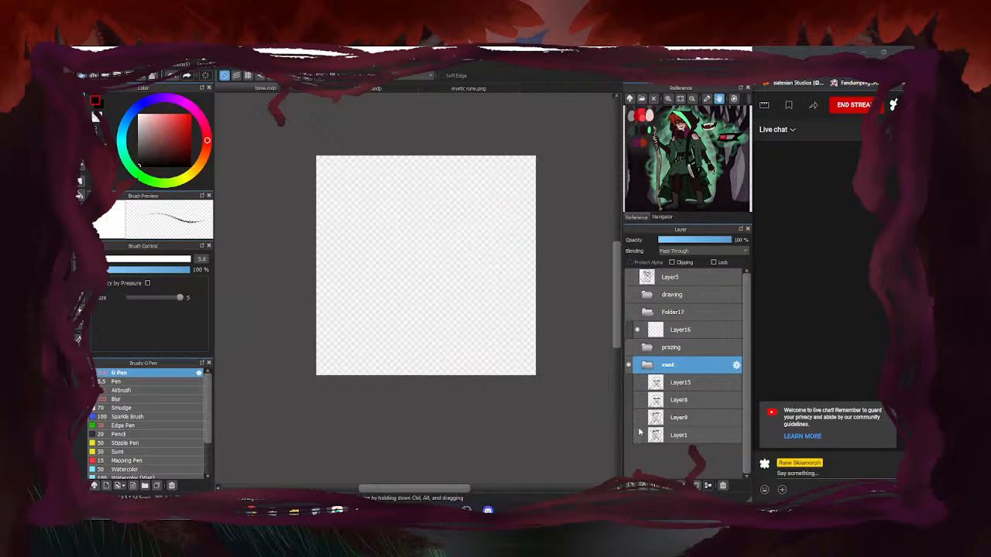
left_click(637, 435)
left_click(637, 435)
left_click(637, 418)
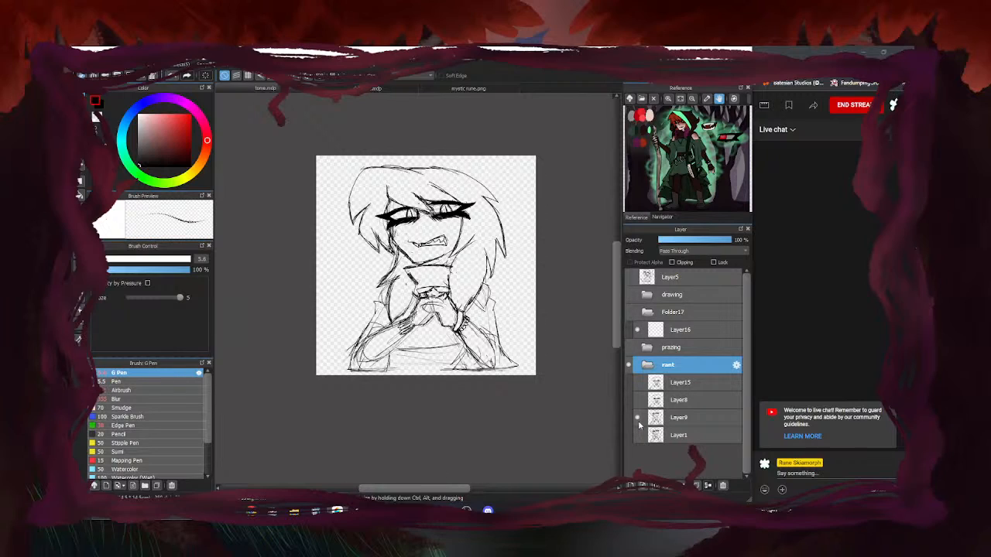
left_click(647, 365)
left_click(630, 367)
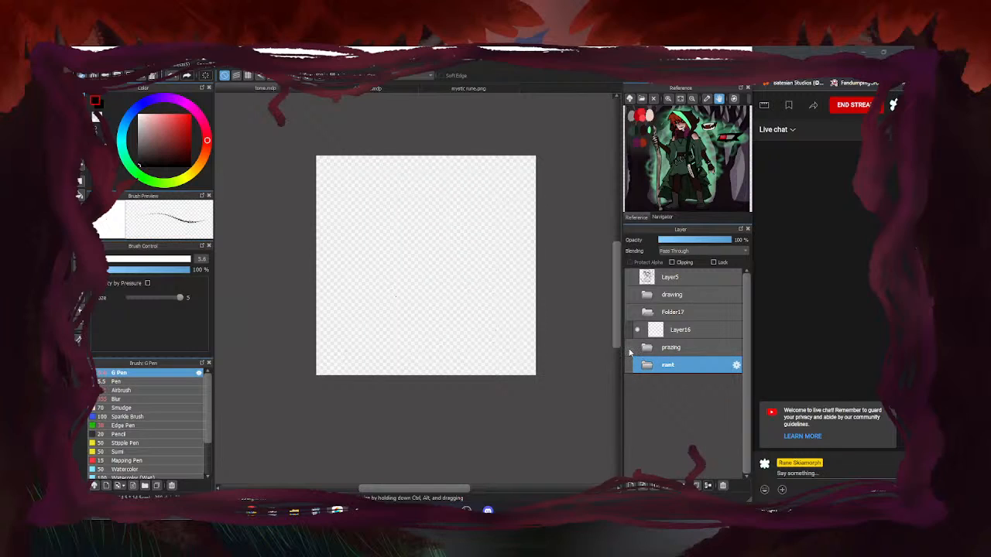
left_click(630, 349)
left_click(629, 349)
left_click(647, 348)
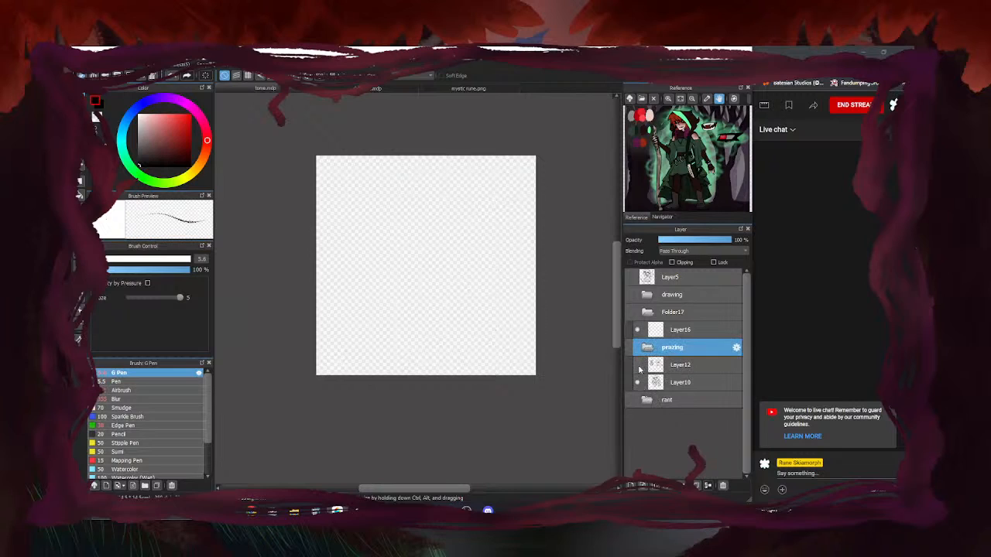
left_click(630, 349)
left_click(629, 349)
left_click(629, 401)
left_click(628, 400)
left_click(629, 348)
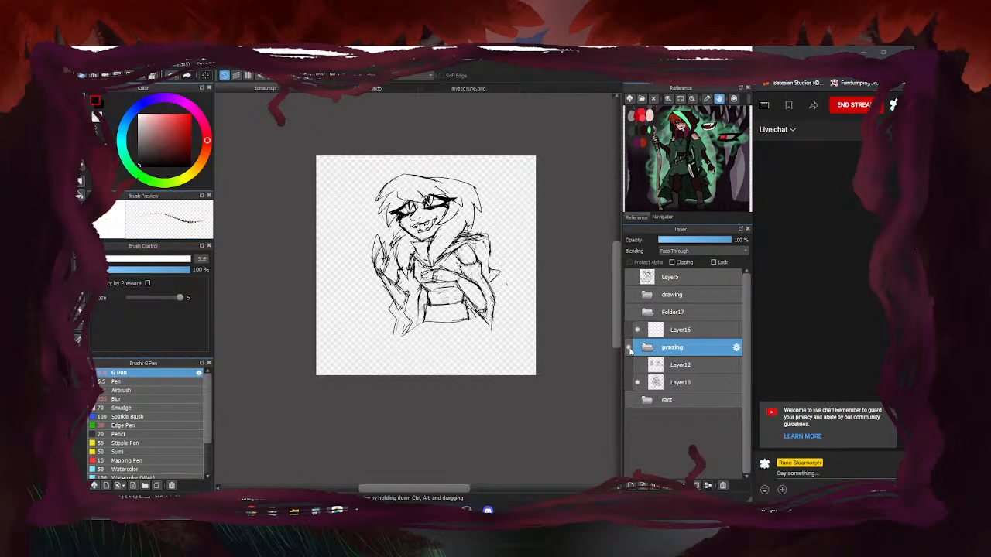
left_click(630, 350)
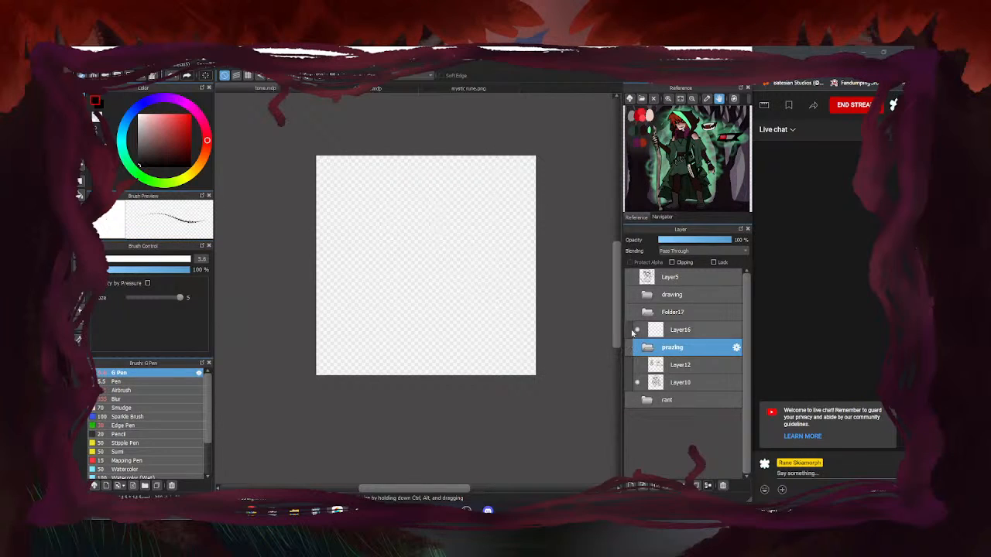
left_click(630, 295)
left_click(630, 295)
left_click(630, 278)
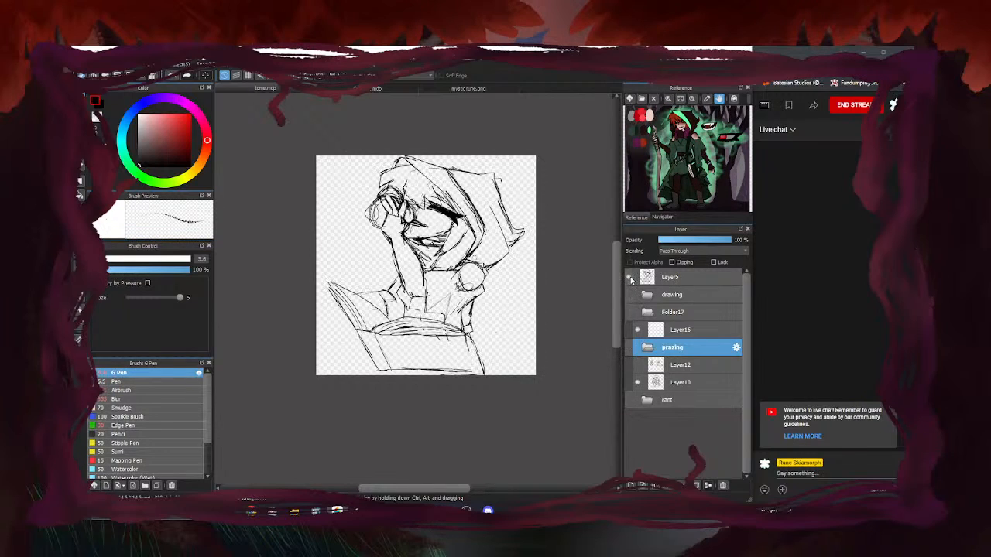
left_click(630, 278)
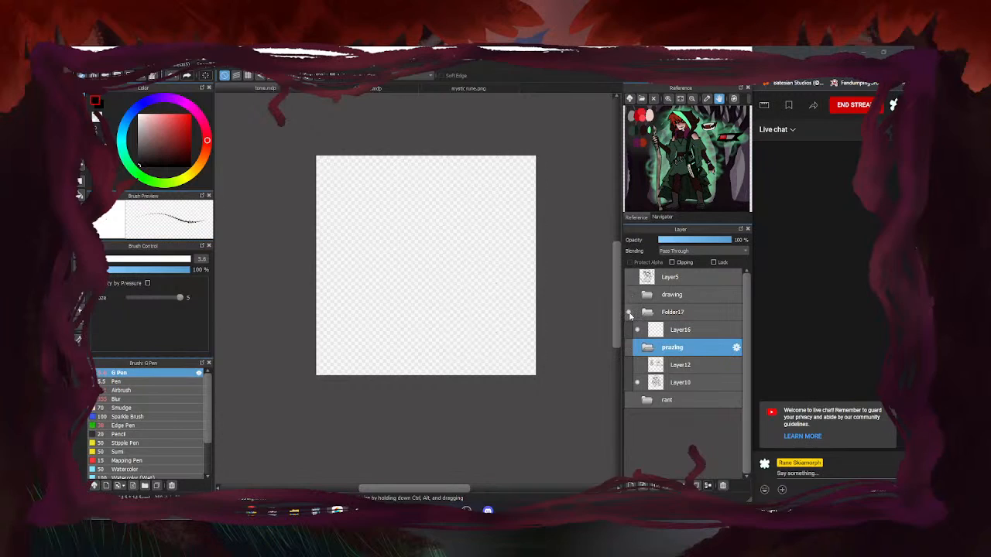
left_click(687, 331)
left_click(646, 347)
left_click(688, 332)
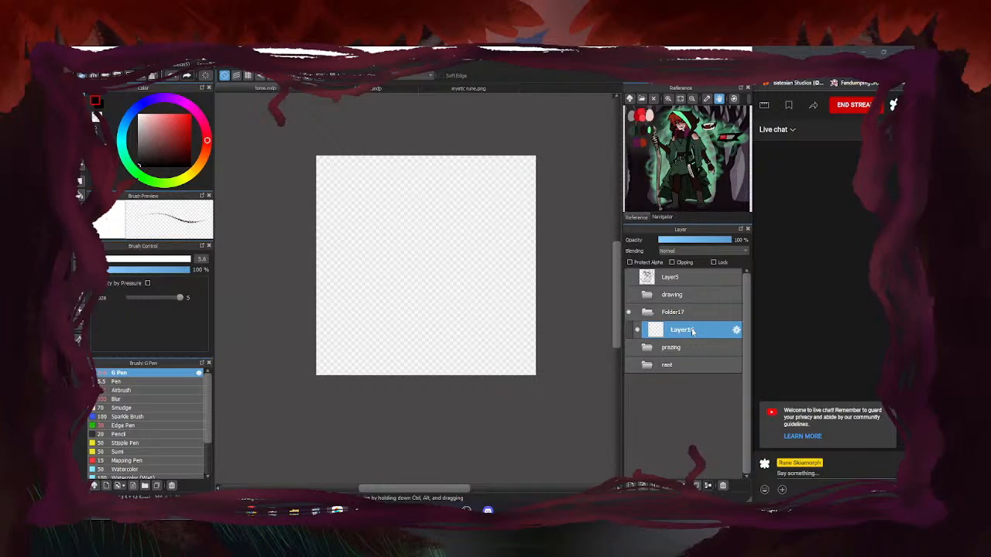
Save the blank tome document and switch to the couch-by-window sketch document
key("ctrl+s")
left_click(416, 87)
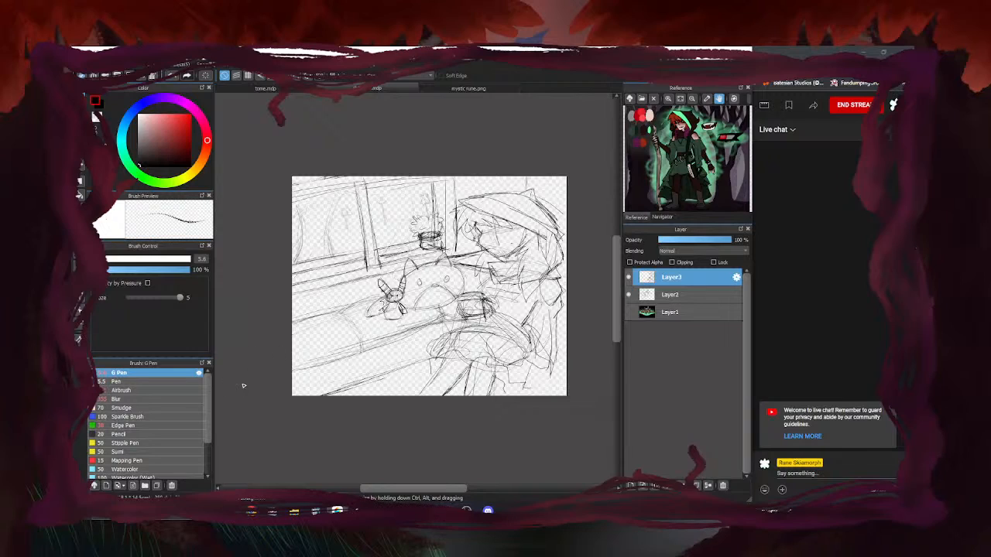
Add diagonal strokes along the lower couch edge, then compare Layer3 and Layer2 by toggling them
left_click_drag(347, 357, 294, 373)
left_click_drag(443, 329, 303, 362)
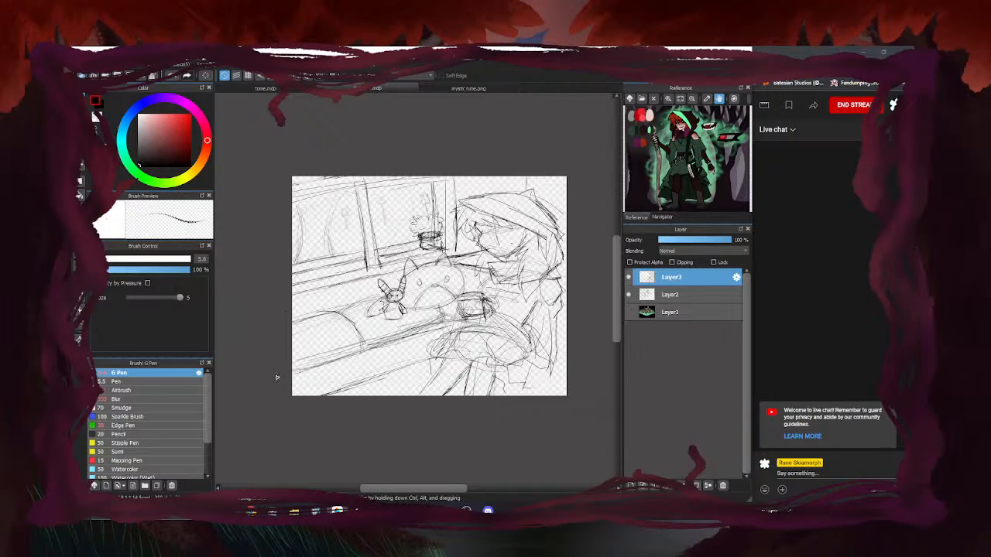
left_click(629, 278)
left_click(630, 278)
left_click(629, 295)
left_click(629, 295)
Merge Layer3 down into Layer2, glancing at the tome document before returning to the couch sketch
left_click(709, 485)
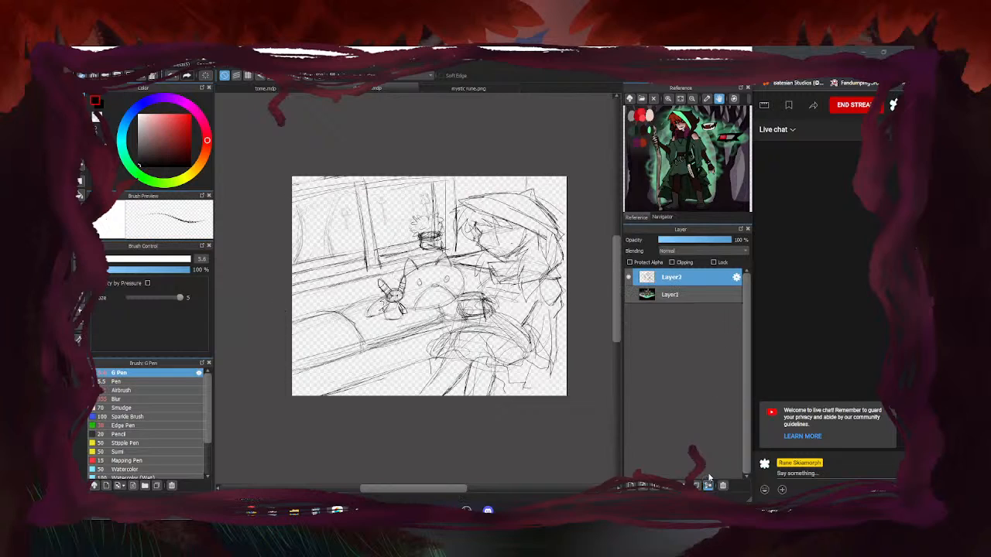
left_click(630, 278)
left_click(629, 277)
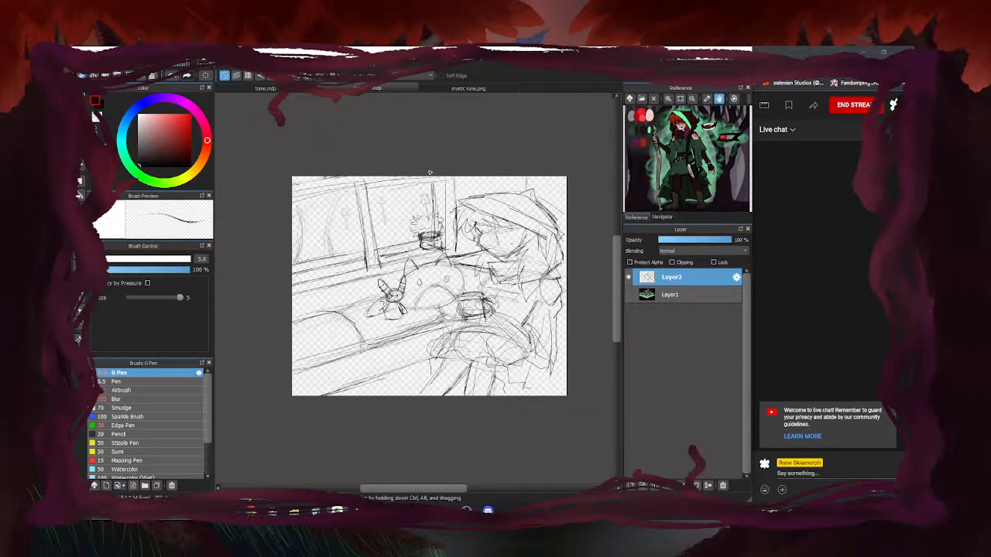
left_click(290, 89)
left_click(341, 90)
left_click(629, 279)
left_click(628, 278)
left_click(281, 89)
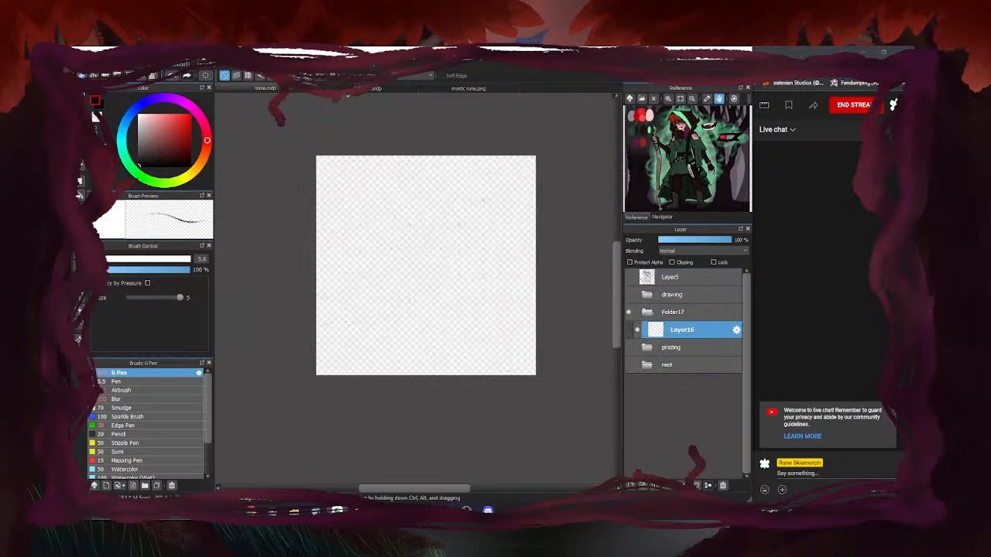
left_click(347, 89)
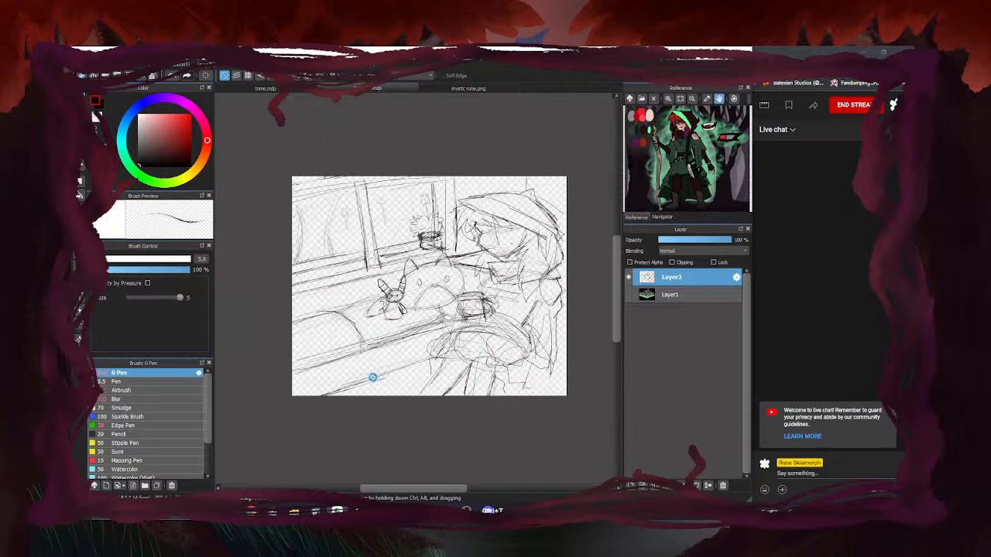
Rotate the merged Layer2 sketch clockwise, shift it down, and erase the left-pane curtain lines
key("ctrl+t")
left_click_drag(573, 403, 550, 411)
left_click_drag(523, 302, 521, 306)
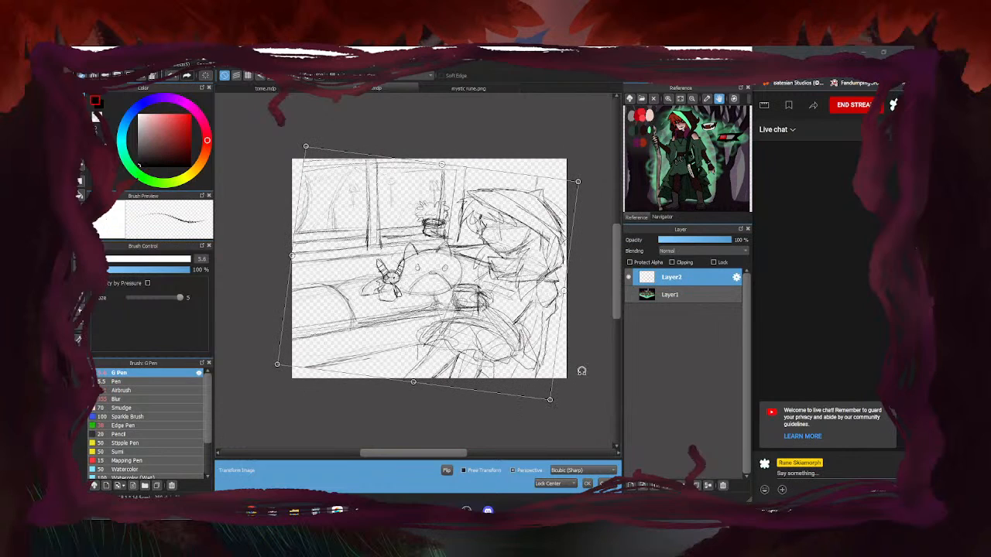
left_click_drag(559, 416, 555, 416)
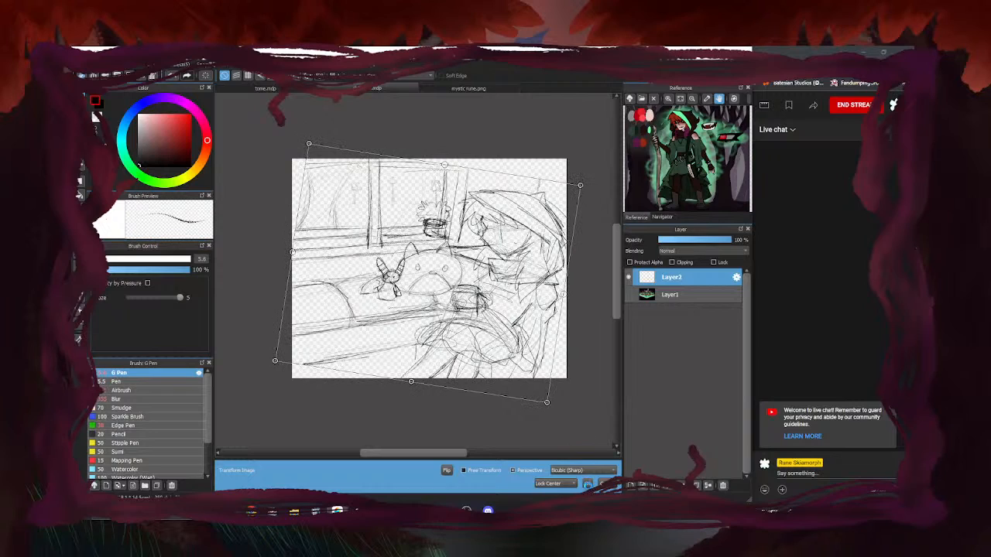
key("Return")
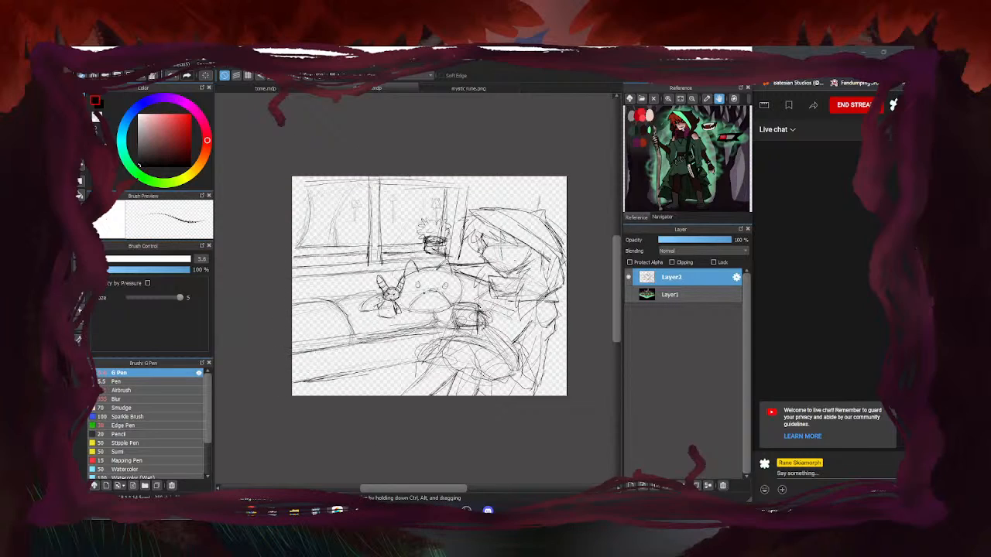
key("e")
mouse_move(332, 241)
left_mouse_down()
mouse_move(310, 198)
mouse_move(299, 242)
left_mouse_up()
Draw curtain strokes in the left window pane, undo them, and retrace the left curtain edge darker
key("b")
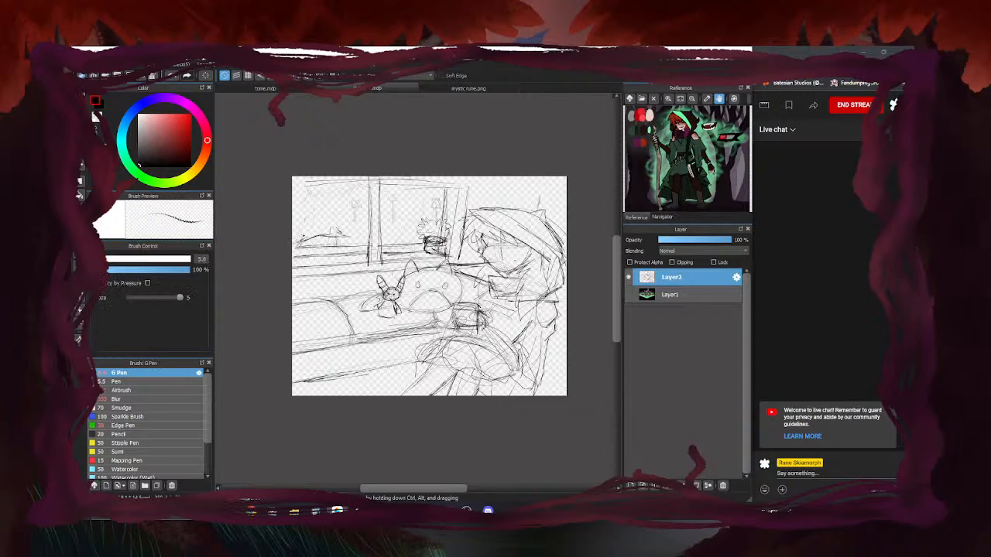
left_click_drag(308, 232, 319, 187)
mouse_move(336, 229)
left_mouse_down()
mouse_move(339, 187)
mouse_move(356, 181)
mouse_move(334, 232)
left_mouse_up()
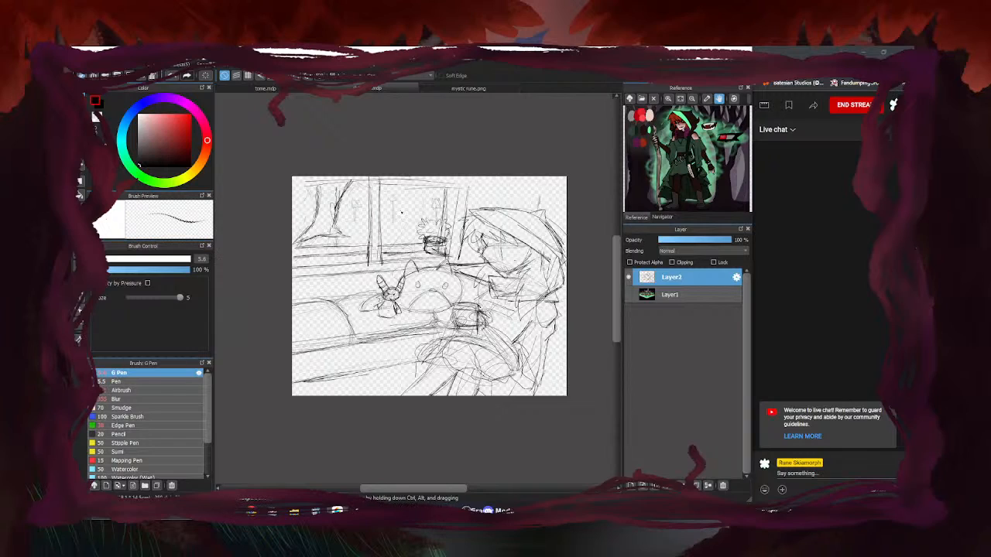
key("e")
key("ctrl+z")
key("ctrl+z")
key("ctrl+z")
key("ctrl+z")
key("ctrl+z")
key("ctrl+z")
key("ctrl+z")
key("ctrl+z")
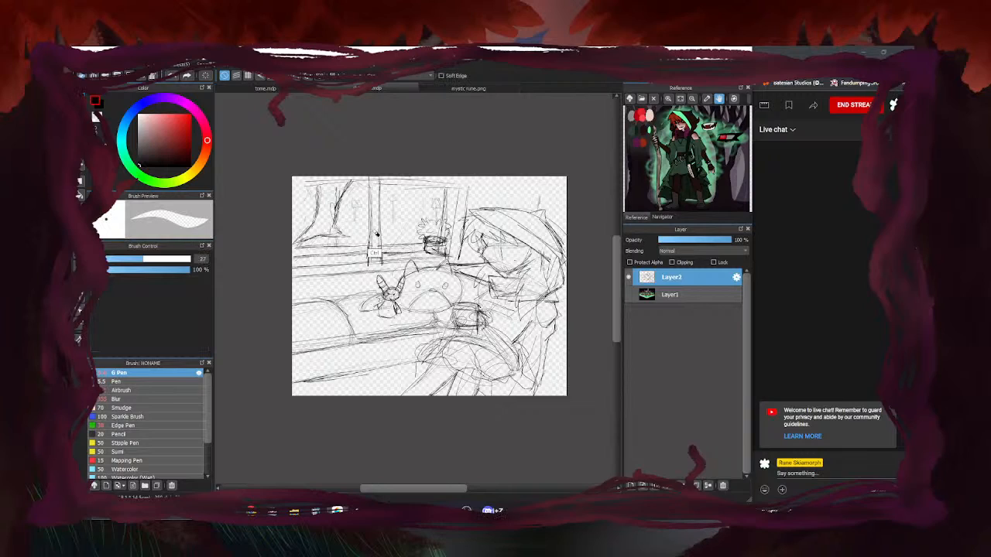
key("b")
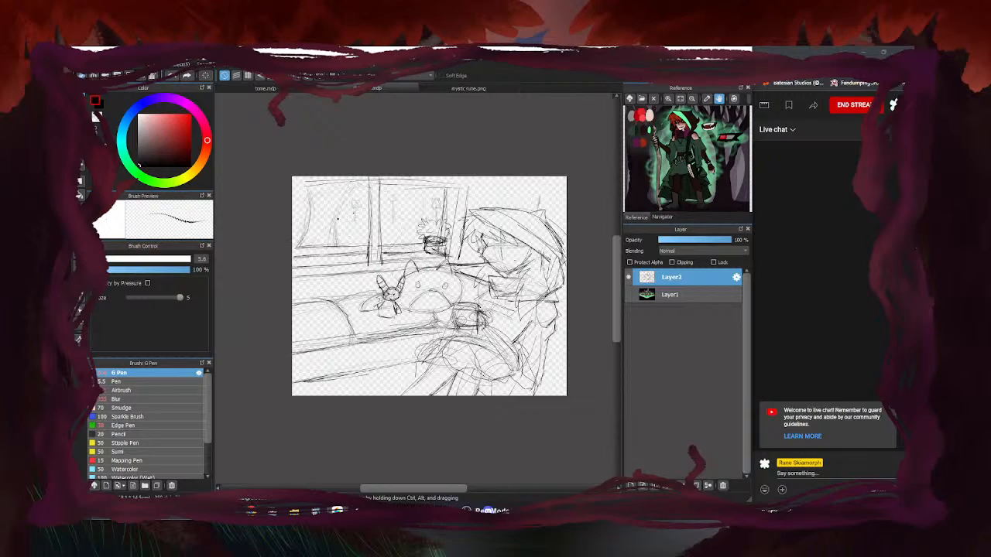
mouse_move(307, 235)
left_mouse_down()
mouse_move(303, 187)
mouse_move(302, 239)
mouse_move(363, 245)
mouse_move(354, 251)
left_mouse_up()
Darken the window sill and frame top, erase the rough top strokes, and redraw a thin line
left_click_drag(445, 237, 387, 241)
left_click_drag(387, 180, 292, 191)
left_click_drag(470, 184, 292, 181)
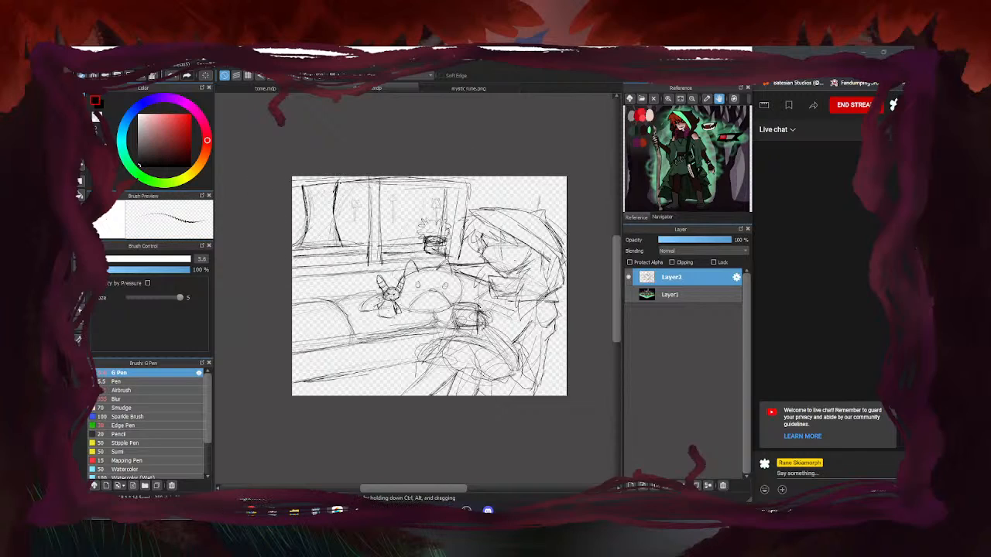
left_click_drag(462, 182, 292, 194)
left_click_drag(356, 186, 303, 188)
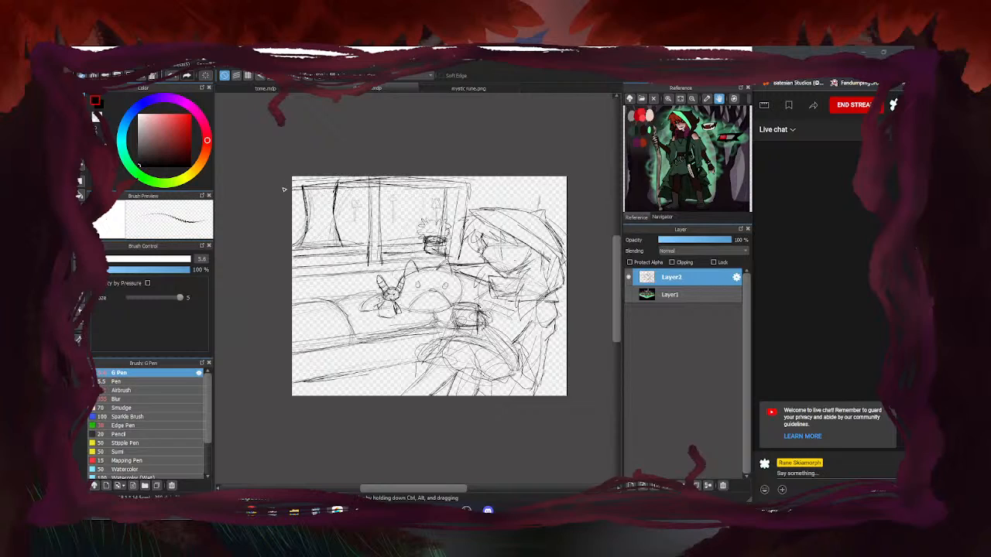
key("e")
left_click_drag(403, 183, 298, 188)
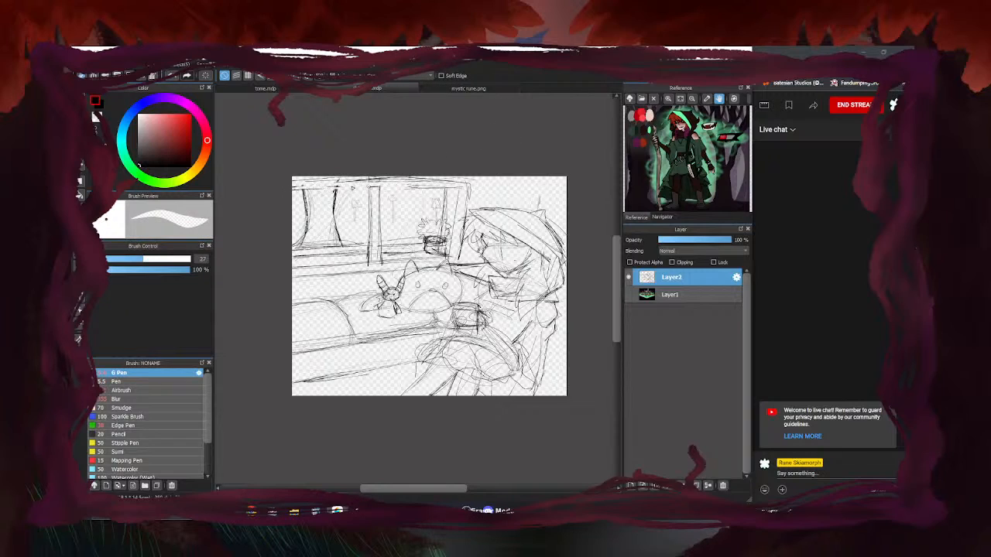
key("b")
left_click_drag(419, 189, 300, 193)
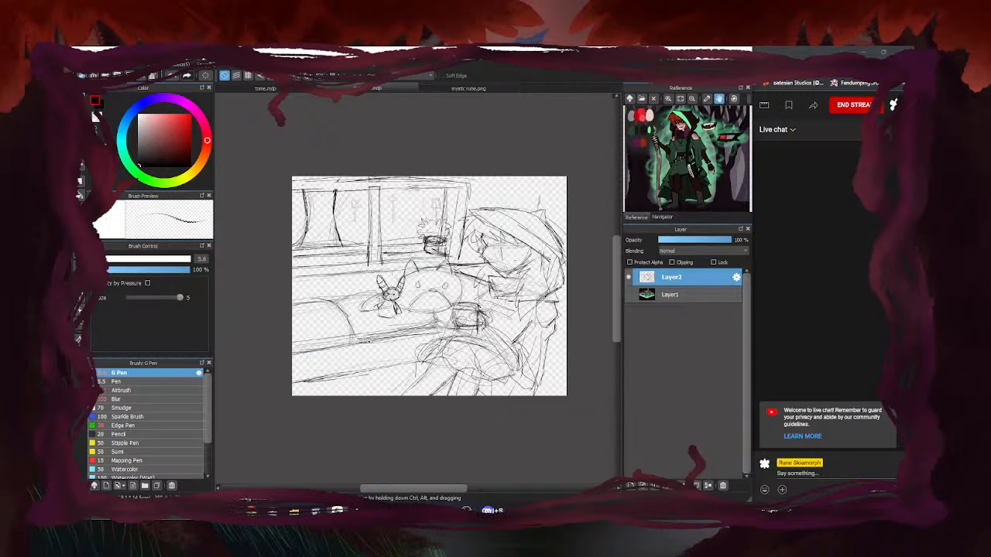
Darken the hood's top, its long diagonal edge and its pointed top-right tip
scroll(511, 214, "up", 2)
mouse_move(449, 189)
left_mouse_down()
mouse_move(522, 202)
mouse_move(592, 183)
left_mouse_up()
left_click_drag(449, 191, 428, 186)
mouse_move(443, 186)
left_mouse_down()
mouse_move(422, 201)
mouse_move(441, 199)
mouse_move(475, 226)
mouse_move(429, 201)
mouse_move(459, 195)
left_mouse_up()
left_click_drag(453, 214, 552, 275)
left_click_drag(482, 231, 568, 284)
left_click_drag(513, 253, 592, 303)
left_click_drag(497, 248, 591, 304)
left_click_drag(523, 264, 591, 306)
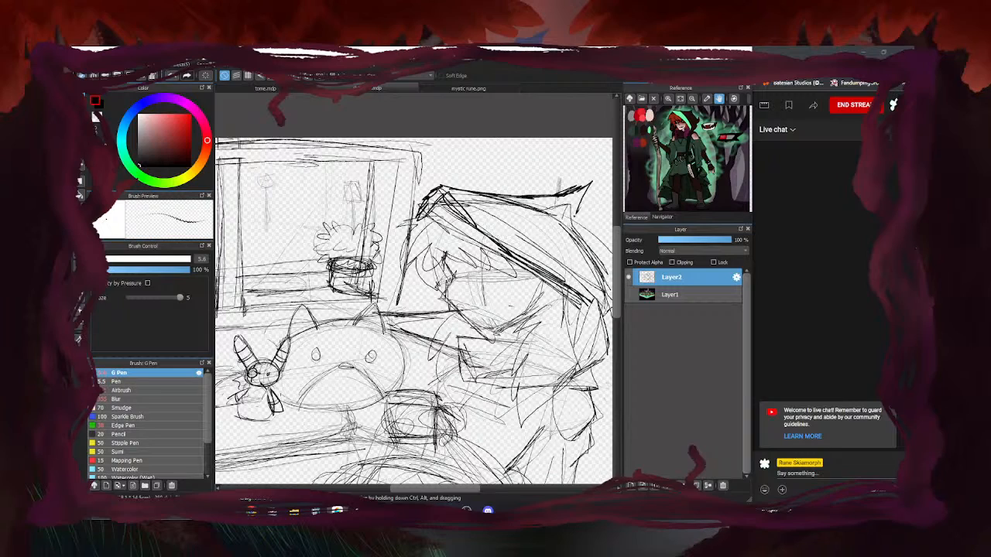
left_click_drag(557, 195, 570, 190)
mouse_move(587, 182)
left_mouse_down()
mouse_move(581, 220)
mouse_move(611, 247)
left_mouse_up()
left_click_drag(588, 220, 612, 250)
Outline the right side of the hood with darker strokes
scroll(444, 189, "down", 3)
scroll(522, 216, "up", 3)
left_click_drag(497, 206, 516, 227)
mouse_move(497, 209)
left_mouse_down()
mouse_move(534, 259)
mouse_move(512, 340)
left_mouse_up()
left_click_drag(533, 291, 507, 343)
left_click_drag(522, 243, 500, 333)
left_click_drag(499, 265, 490, 360)
Sketch the lines below the face, the hood's lower right and left of the face
left_click_drag(497, 317, 466, 379)
left_click_drag(455, 301, 434, 362)
mouse_move(457, 323)
left_mouse_down()
mouse_move(437, 365)
mouse_move(446, 397)
left_mouse_up()
mouse_move(489, 291)
left_mouse_down()
mouse_move(447, 399)
mouse_move(466, 372)
left_mouse_up()
mouse_move(479, 359)
left_mouse_down()
mouse_move(458, 390)
mouse_move(437, 395)
left_mouse_up()
left_click_drag(443, 308, 365, 312)
left_click_drag(385, 279, 348, 337)
left_click_drag(373, 314, 358, 361)
Reinforce the hood's top-left edge
mouse_move(377, 183)
left_mouse_down()
mouse_move(317, 192)
mouse_move(348, 188)
left_mouse_up()
left_click_drag(342, 179, 312, 195)
left_click_drag(319, 192, 311, 203)
left_click_drag(361, 179, 313, 199)
mouse_move(349, 187)
left_mouse_down()
mouse_move(306, 212)
mouse_move(318, 260)
left_mouse_up()
Sketch hair strands over the face and the eye area, erasing faint jaw lines
left_click_drag(320, 224, 319, 265)
left_click_drag(344, 231, 356, 280)
mouse_move(385, 245)
left_mouse_down()
mouse_move(365, 271)
mouse_move(407, 230)
mouse_move(429, 220)
mouse_move(445, 237)
left_mouse_up()
left_click_drag(411, 229, 426, 216)
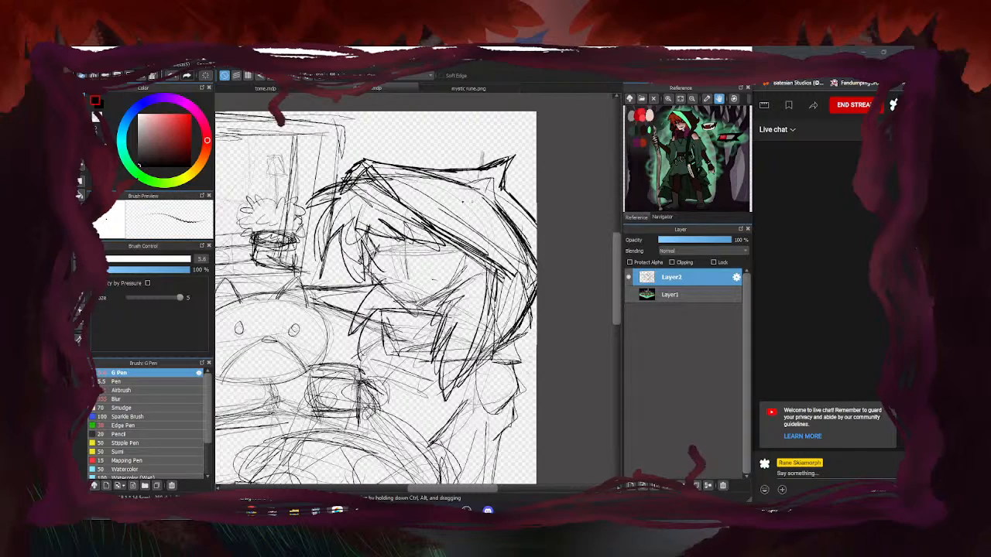
key("e")
left_click_drag(380, 264, 422, 295)
key("b")
Thicken the figure's right side and body diagonals, adding strokes near the face
scroll(473, 210, "down", 3)
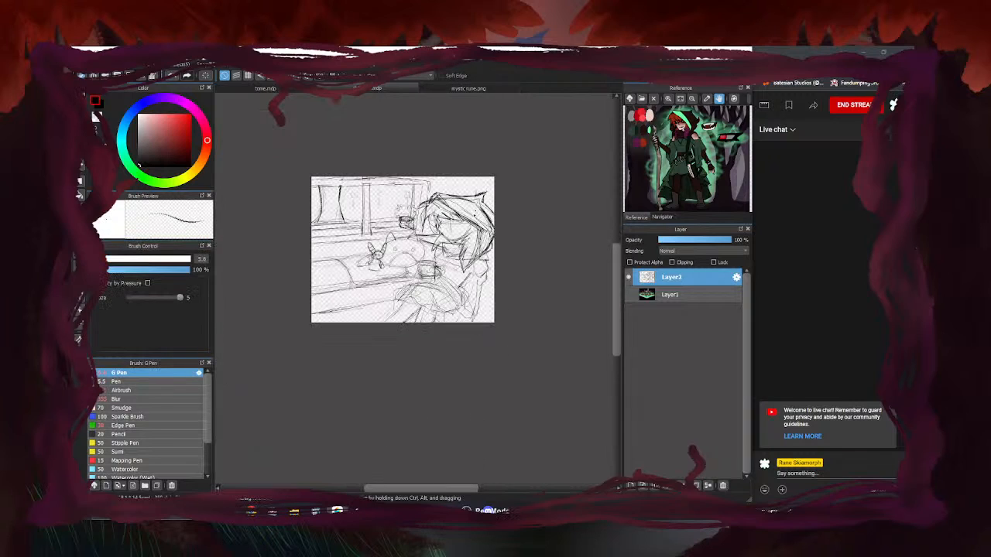
scroll(455, 244, "up", 1)
scroll(442, 276, "up", 1)
scroll(441, 276, "up", 1)
left_click_drag(533, 286, 508, 335)
left_click_drag(479, 275, 475, 298)
left_click_drag(480, 293, 436, 337)
left_click_drag(401, 226, 364, 249)
left_click_drag(372, 247, 377, 265)
left_click_drag(398, 228, 367, 249)
Sketch the arm and body lines down to the bottom edge
mouse_move(463, 342)
left_mouse_down()
mouse_move(462, 404)
mouse_move(492, 409)
left_mouse_up()
left_click_drag(492, 409, 489, 439)
left_click_drag(513, 333, 495, 439)
left_click_drag(513, 338, 508, 367)
left_click_drag(445, 369, 467, 437)
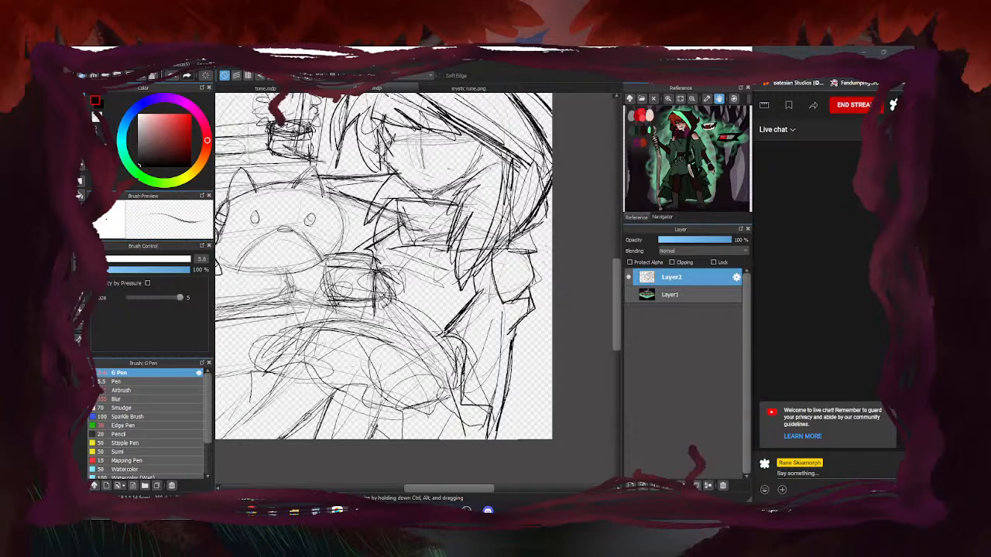
Draw and trace over the arm's long diagonal outline and lower arm lines
scroll(383, 320, "up", 1)
left_click_drag(382, 292, 394, 301)
left_click_drag(380, 249, 458, 422)
left_click_drag(397, 294, 500, 398)
mouse_move(425, 316)
left_mouse_down()
mouse_move(465, 348)
mouse_move(460, 428)
left_mouse_up()
left_click_drag(434, 373, 474, 436)
left_click_drag(459, 431, 492, 380)
left_click_drag(481, 346, 493, 382)
left_click_drag(428, 320, 494, 377)
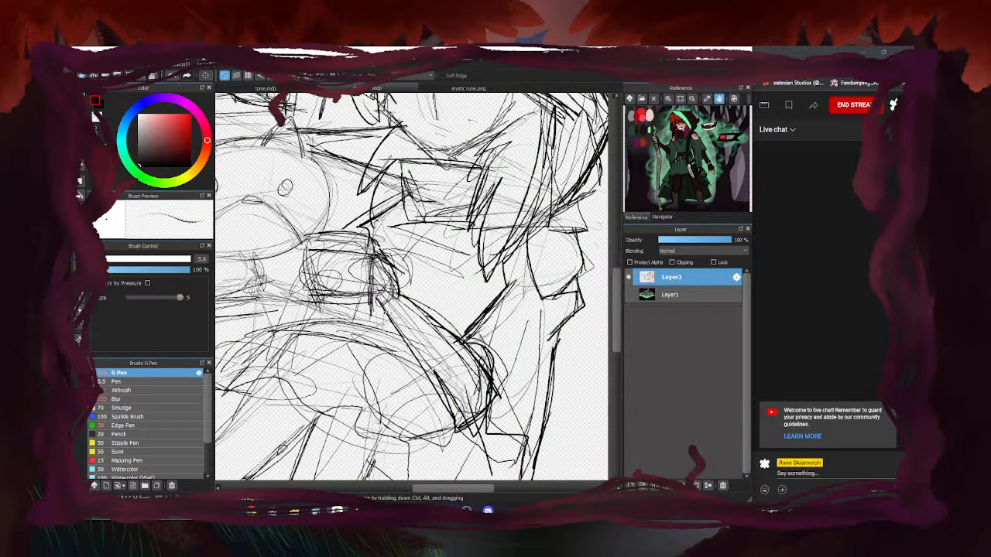
Outline the mug in dark lines
mouse_move(384, 296)
left_mouse_down()
mouse_move(305, 292)
mouse_move(311, 246)
mouse_move(378, 279)
left_mouse_up()
scroll(329, 278, "down", 2)
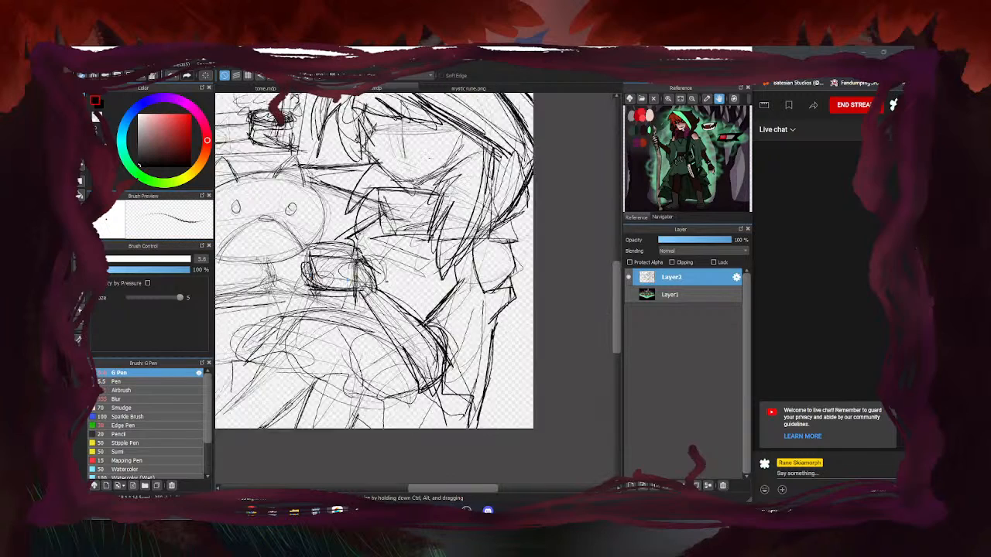
scroll(250, 306, "down", 2)
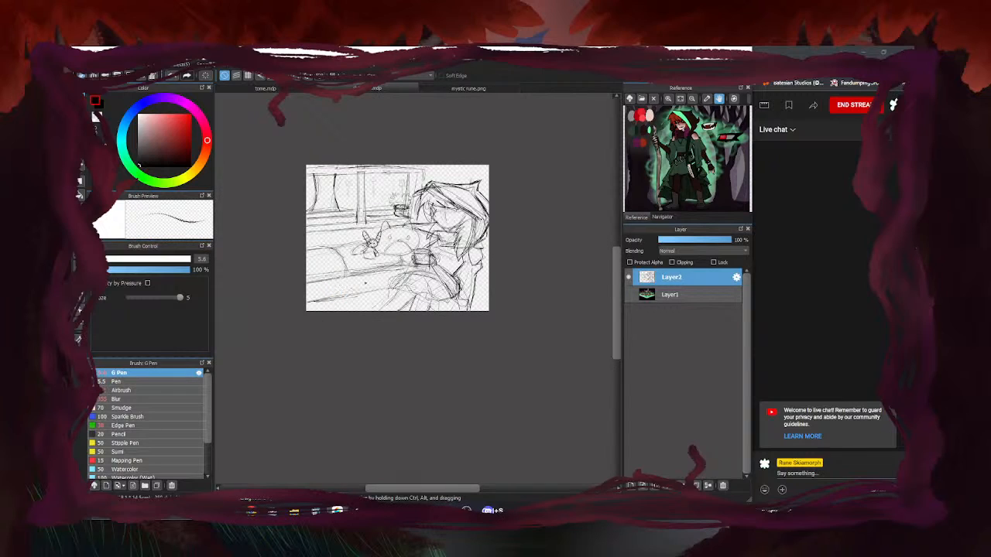
scroll(252, 332, "up", 1)
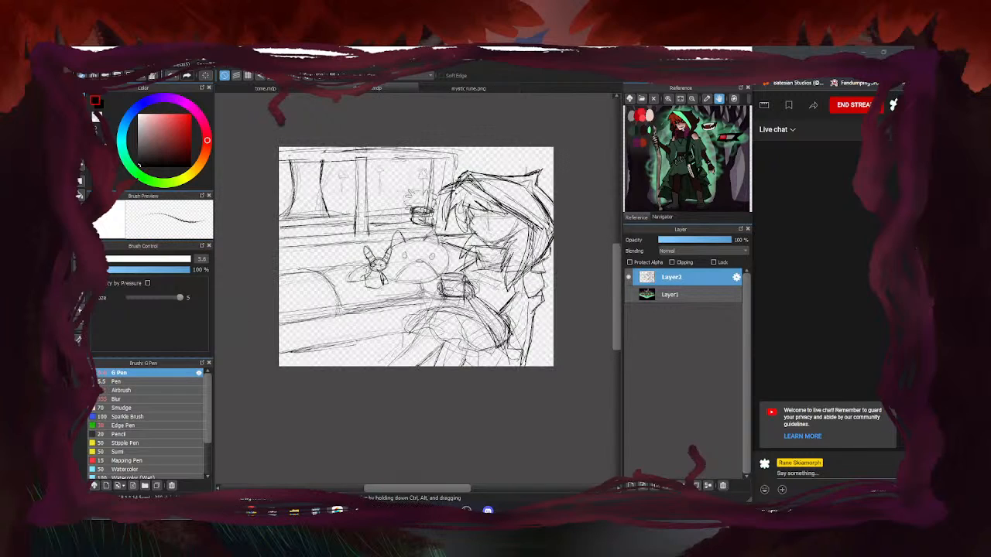
Erase stray lines at the hair's upper-right edge and darken the hood tip's edge
key("e")
mouse_move(548, 218)
left_mouse_down()
mouse_move(527, 188)
mouse_move(504, 183)
mouse_move(522, 203)
left_mouse_up()
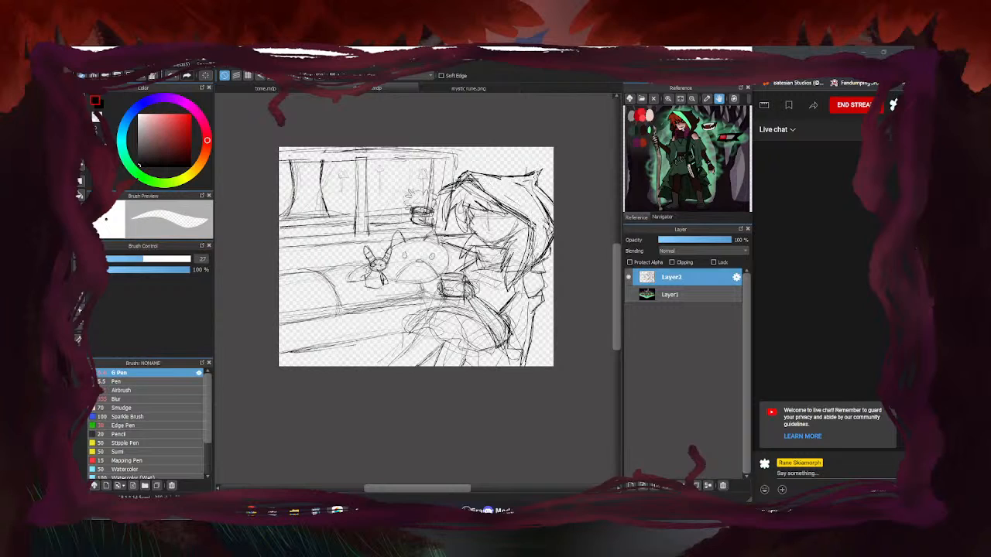
key("b")
scroll(536, 172, "up", 4)
mouse_move(485, 186)
left_mouse_down()
mouse_move(543, 179)
mouse_move(535, 206)
left_mouse_up()
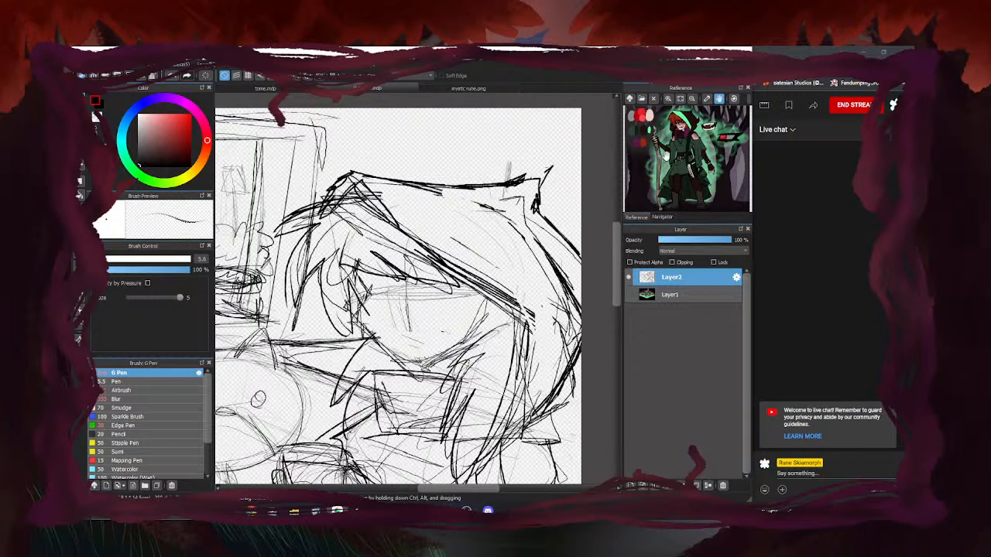
Darken one sketch line near the mug
key("e")
scroll(609, 215, "down", 4)
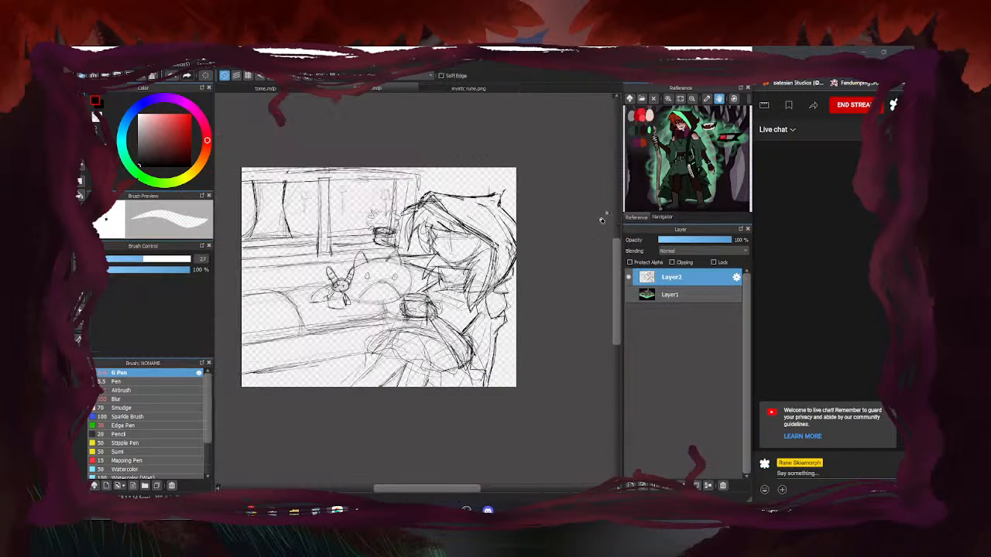
key("b")
scroll(610, 215, "down", 3)
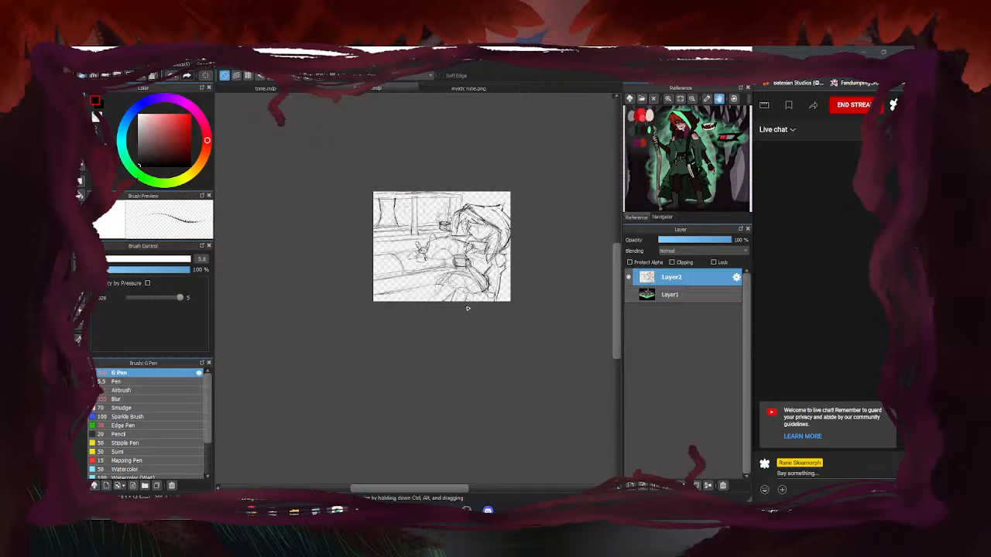
scroll(420, 296, "up", 1)
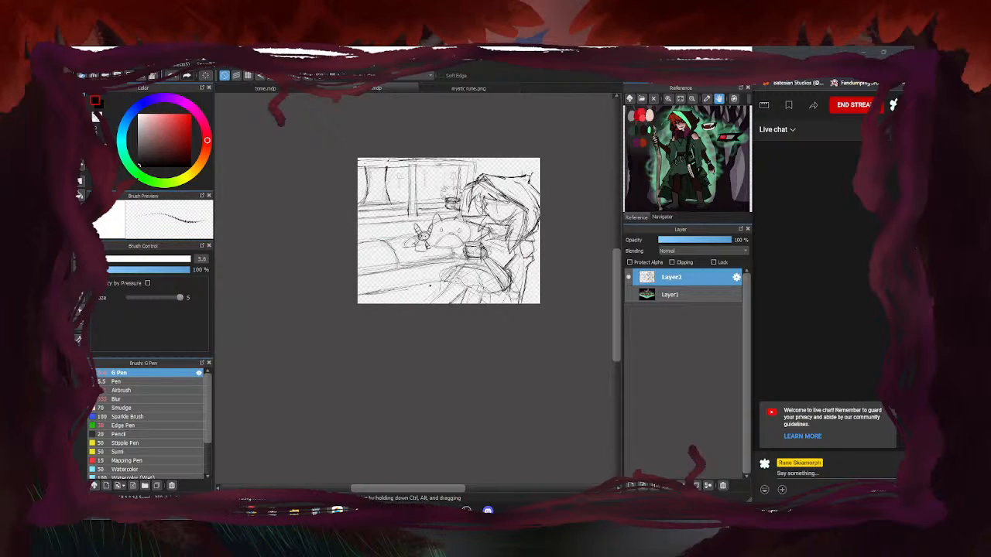
left_click_drag(361, 274, 453, 259)
scroll(463, 289, "up", 2)
scroll(462, 289, "down", 3)
scroll(427, 293, "up", 1)
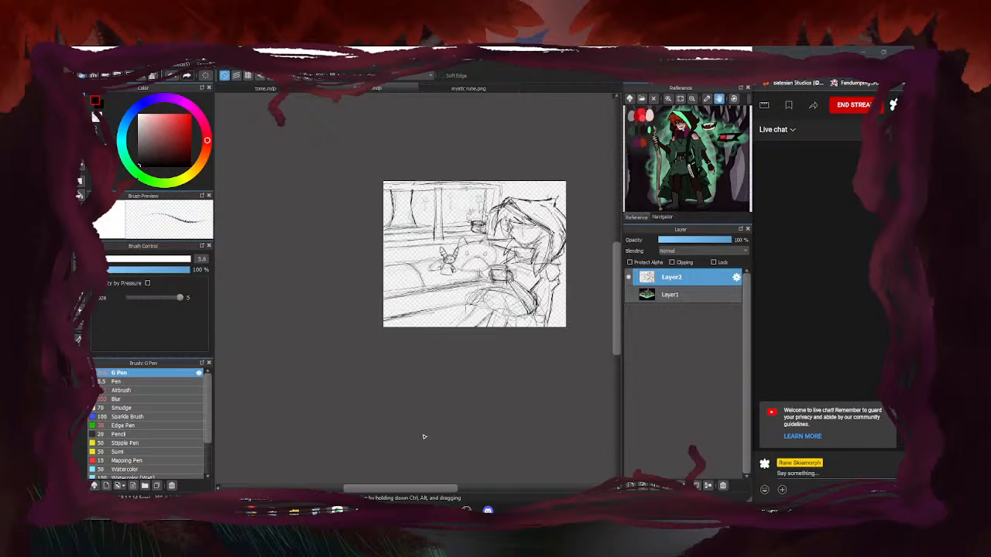
Save the sketch with Ctrl+S and open end card.png in a new tab
key("ctrl+s")
left_click(86, 64)
left_click(138, 123)
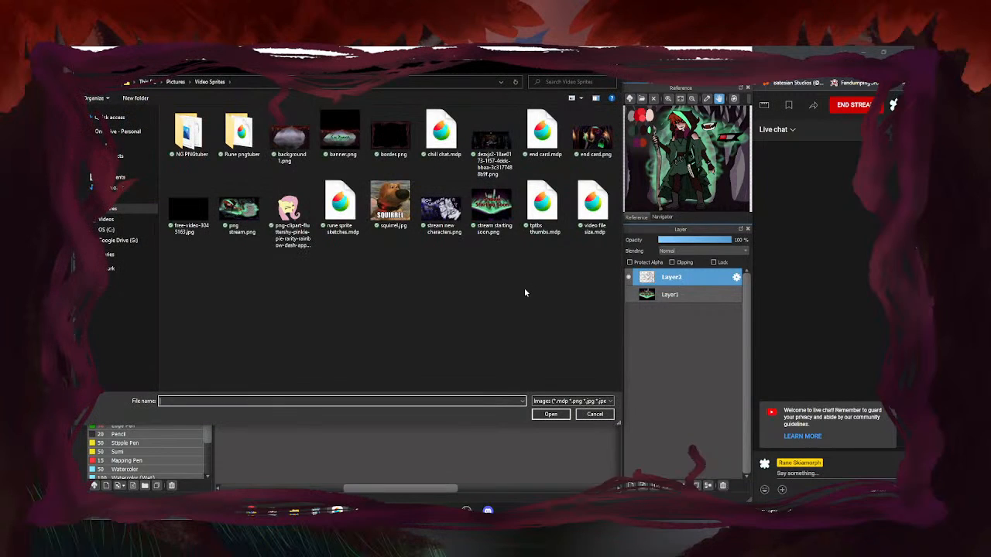
left_click(592, 135)
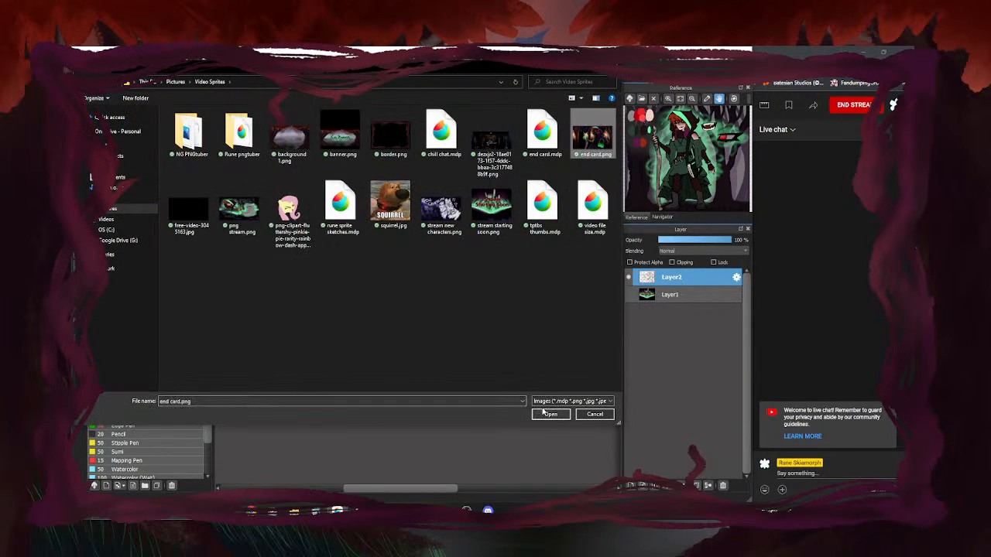
left_click(548, 415)
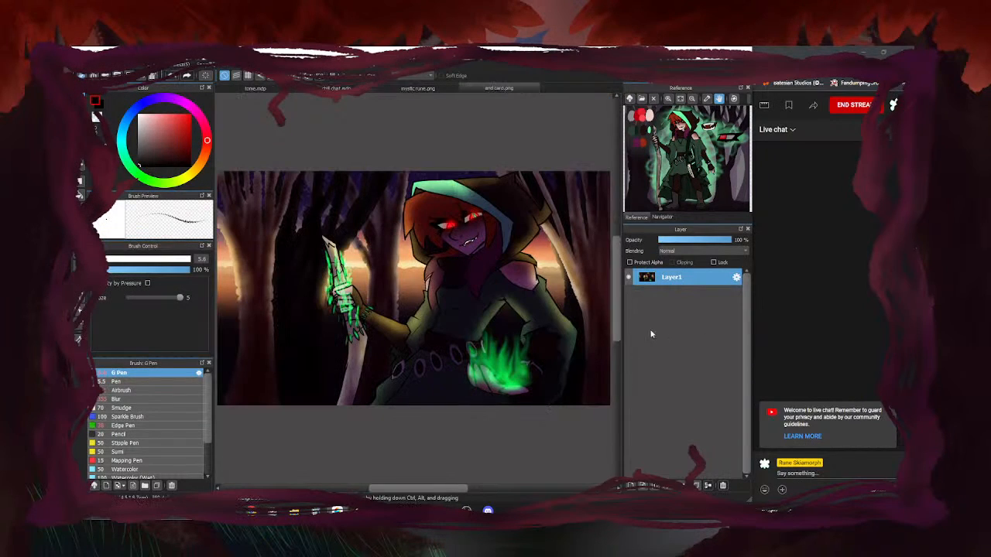
scroll(609, 295, "down", 1)
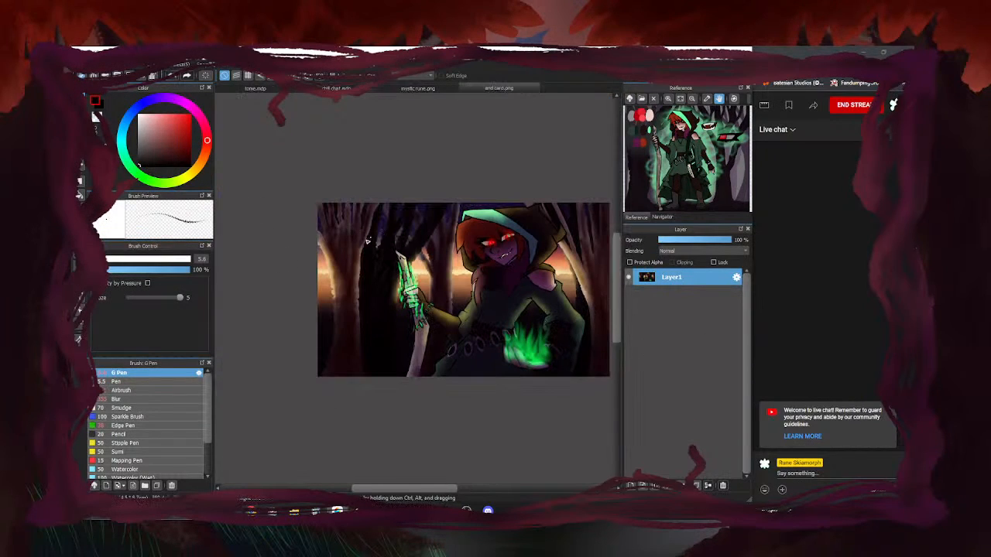
scroll(601, 304, "up", 1)
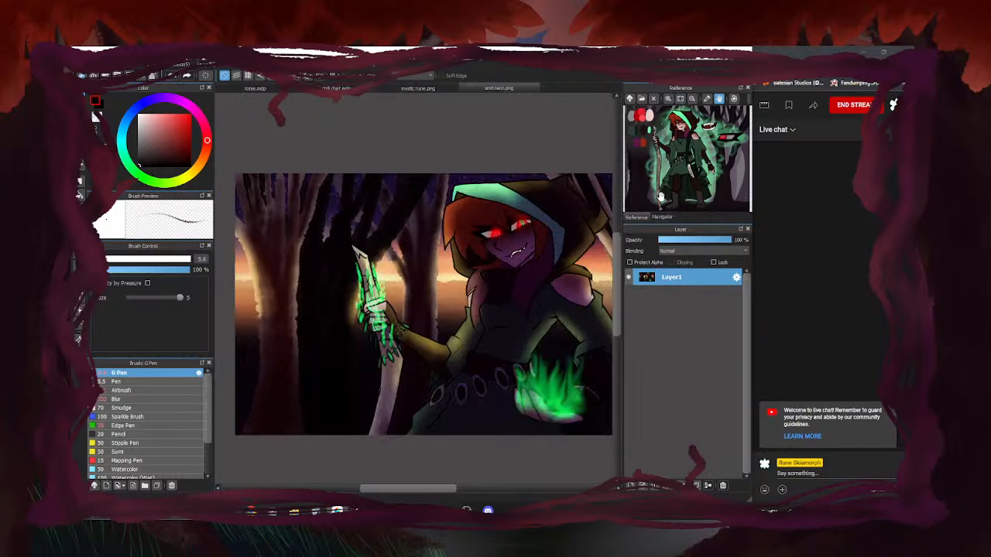
left_click(666, 219)
left_click(657, 99)
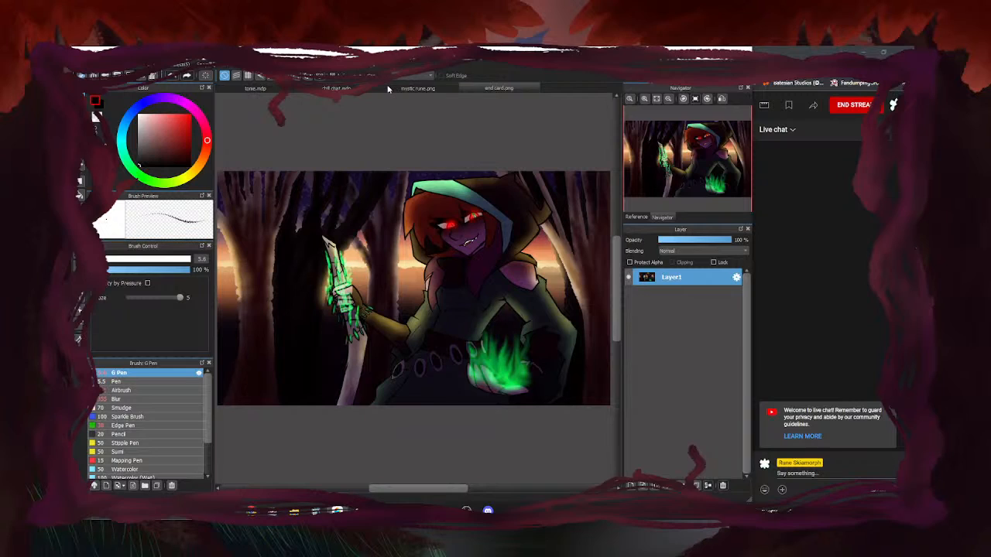
scroll(504, 318, "down", 1)
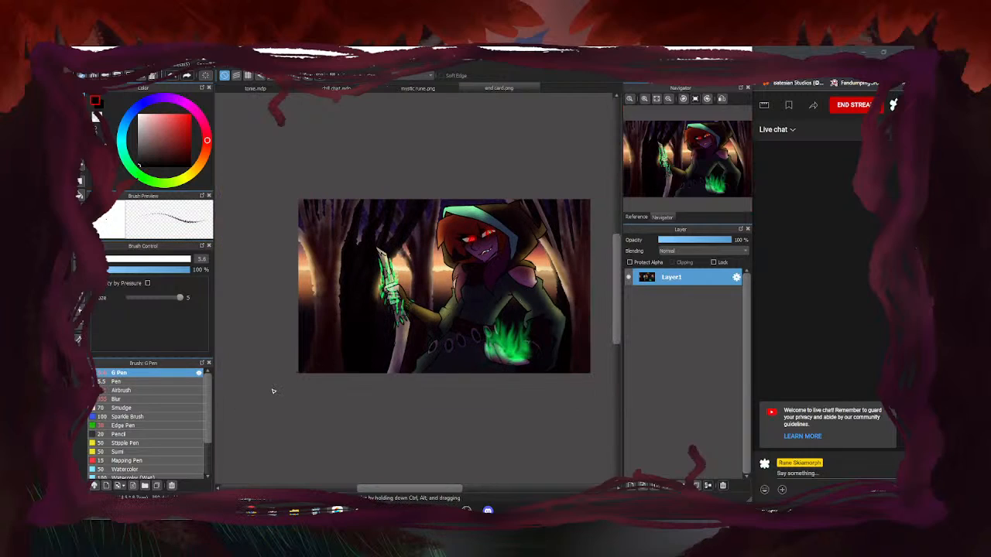
left_click(400, 88)
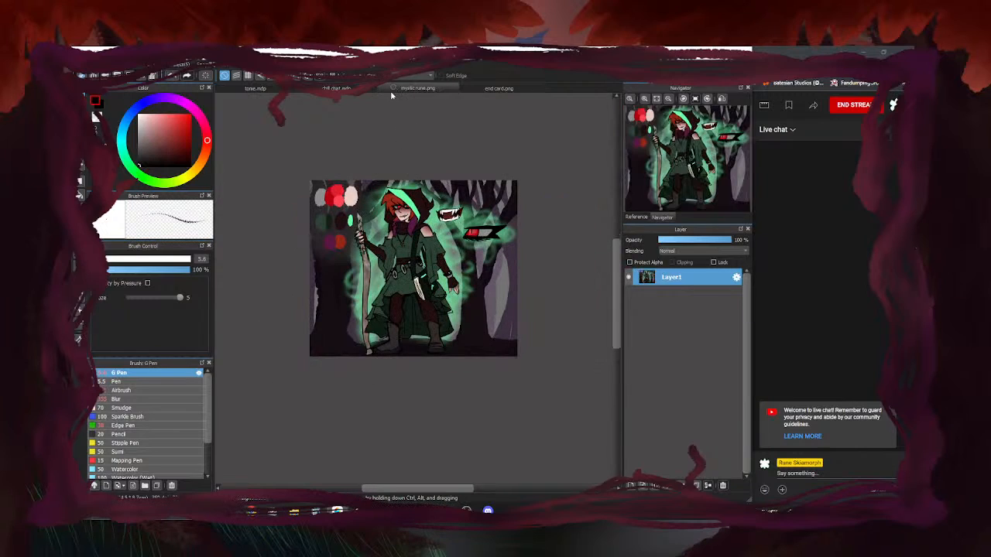
left_click(341, 87)
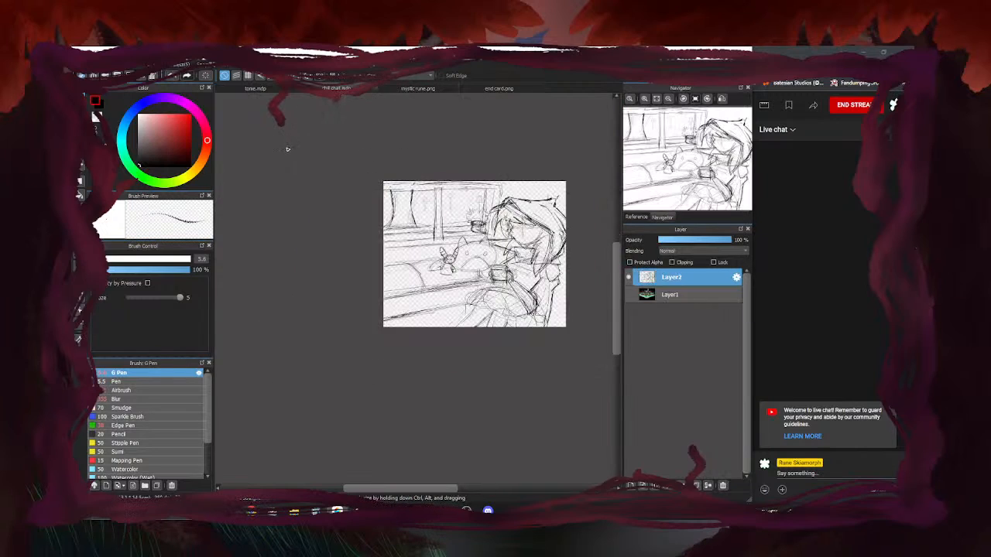
left_click(468, 87)
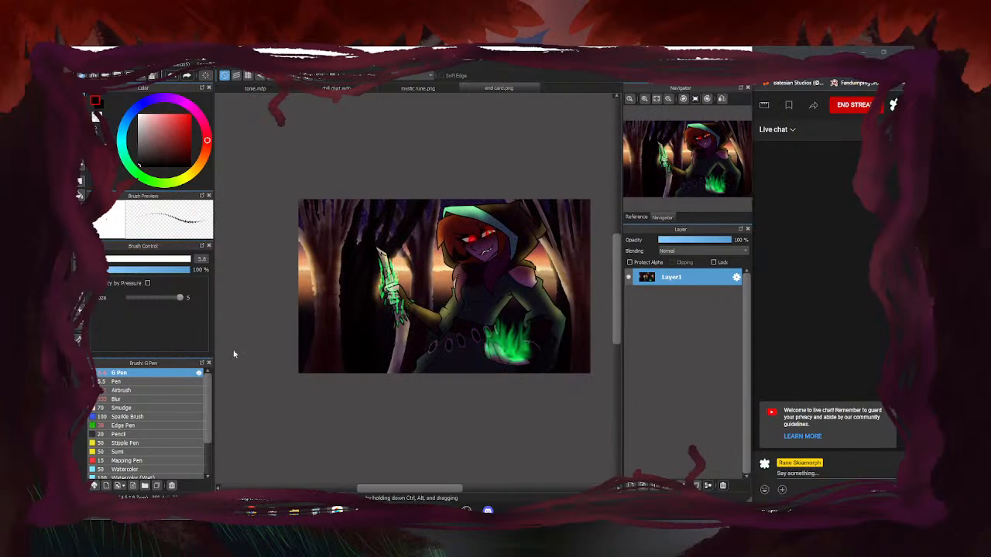
scroll(329, 346, "up", 4)
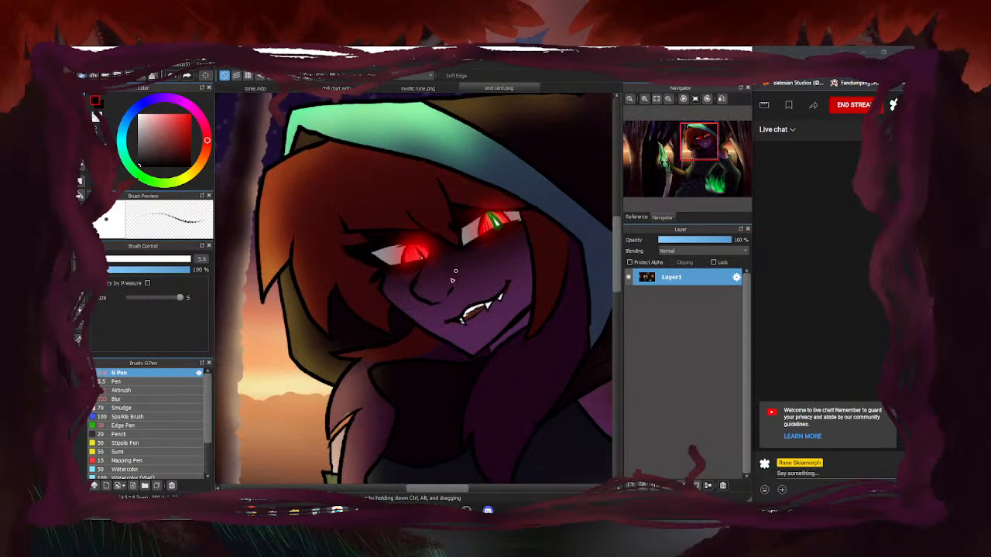
scroll(474, 213, "down", 4)
scroll(464, 308, "up", 1)
scroll(472, 304, "down", 1)
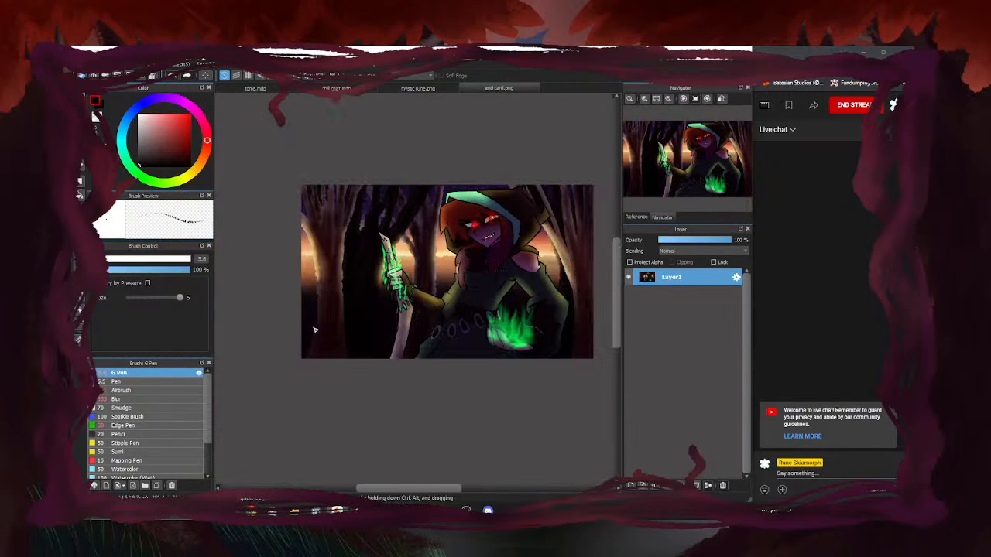
left_click(394, 89)
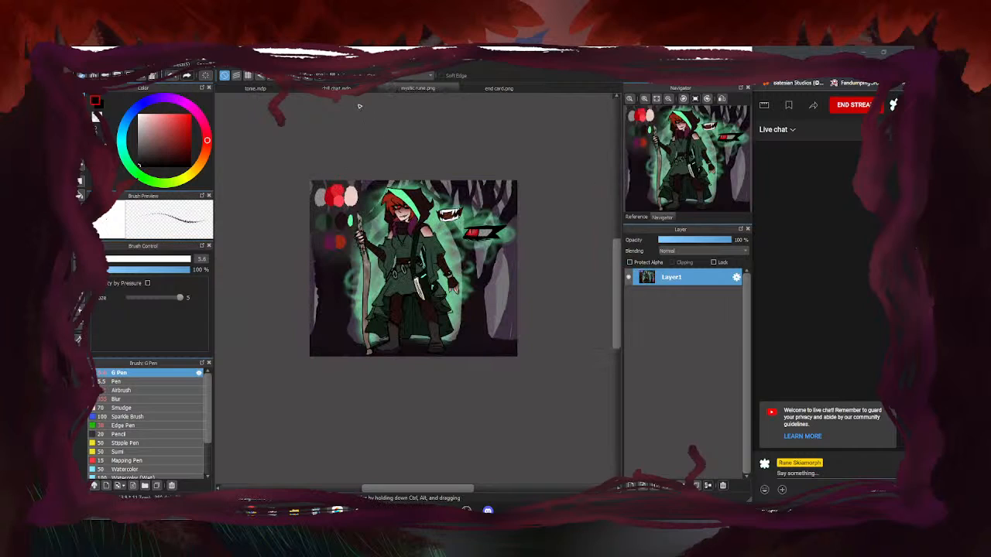
left_click(337, 88)
left_click(255, 88)
left_click(338, 88)
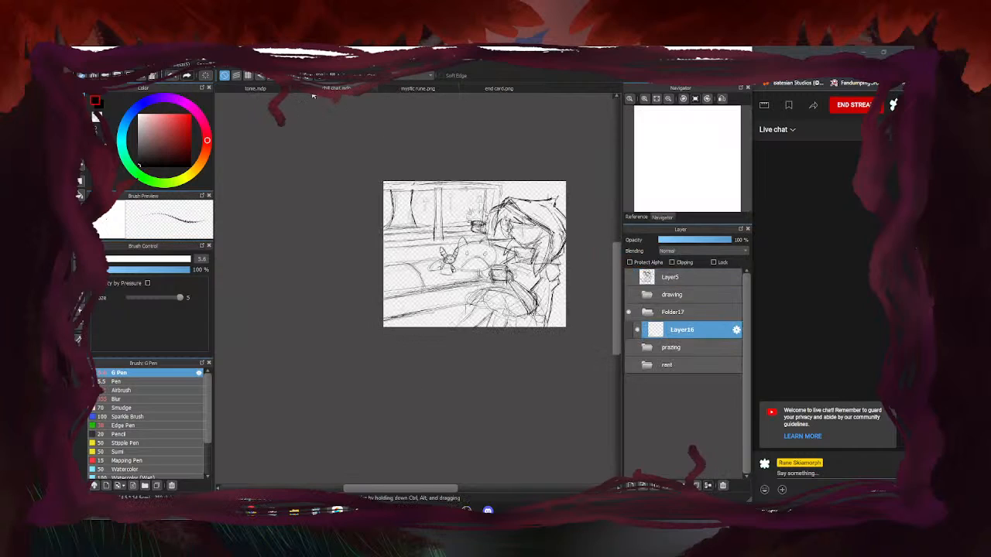
scroll(526, 231, "up", 1)
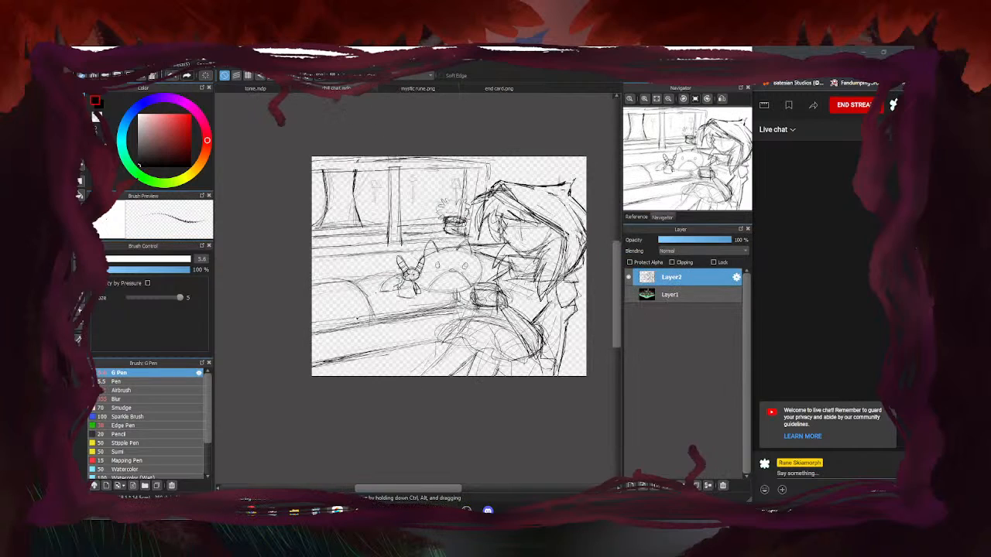
scroll(423, 323, "down", 1)
scroll(465, 293, "up", 1)
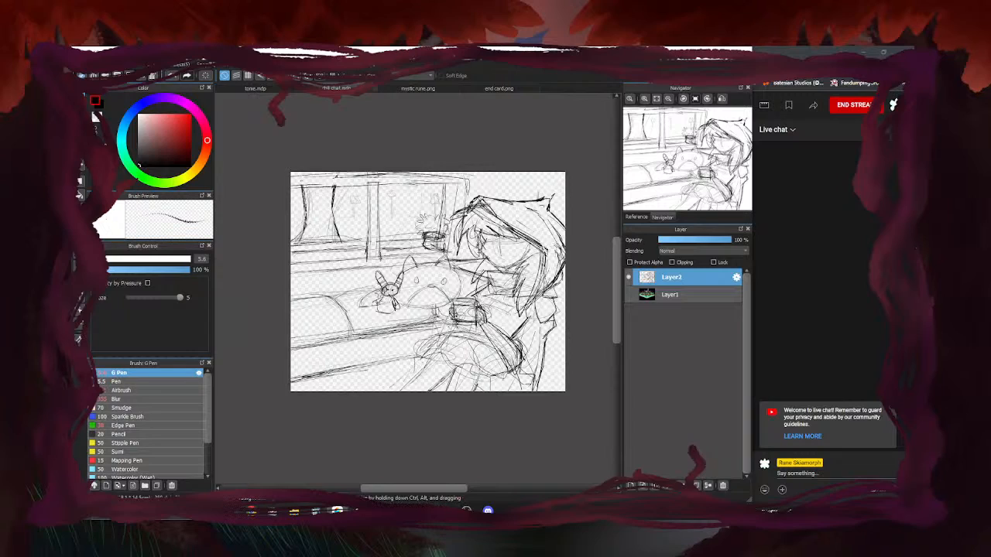
left_click(84, 65)
Browse up to Pictures, into My Masks, and open riverside.mdp
left_click(127, 123)
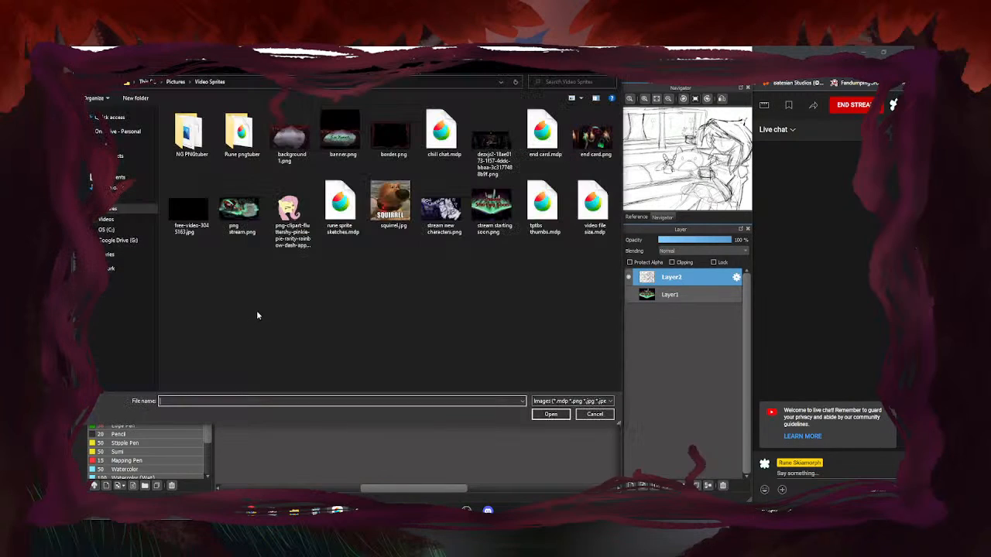
left_click(175, 81)
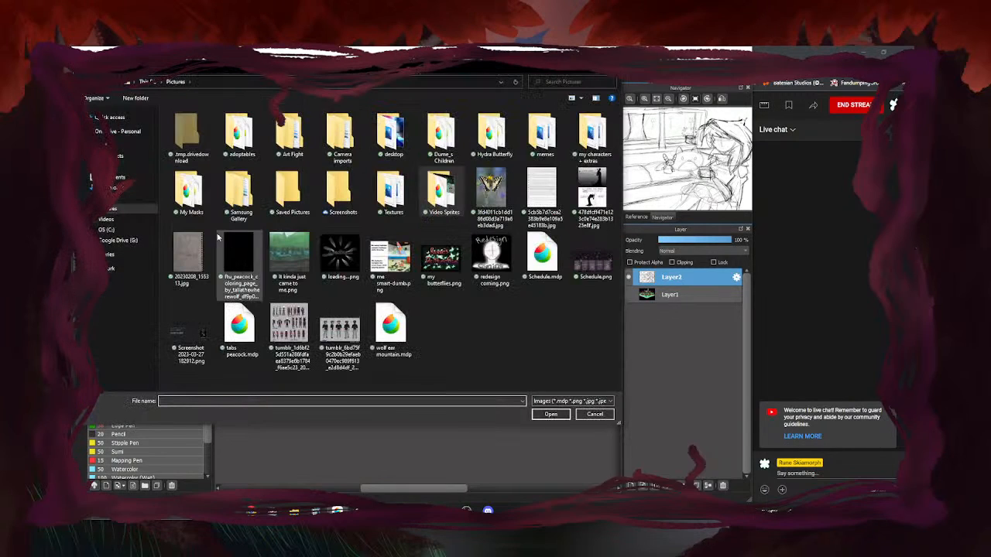
double_click(188, 191)
left_click(442, 133)
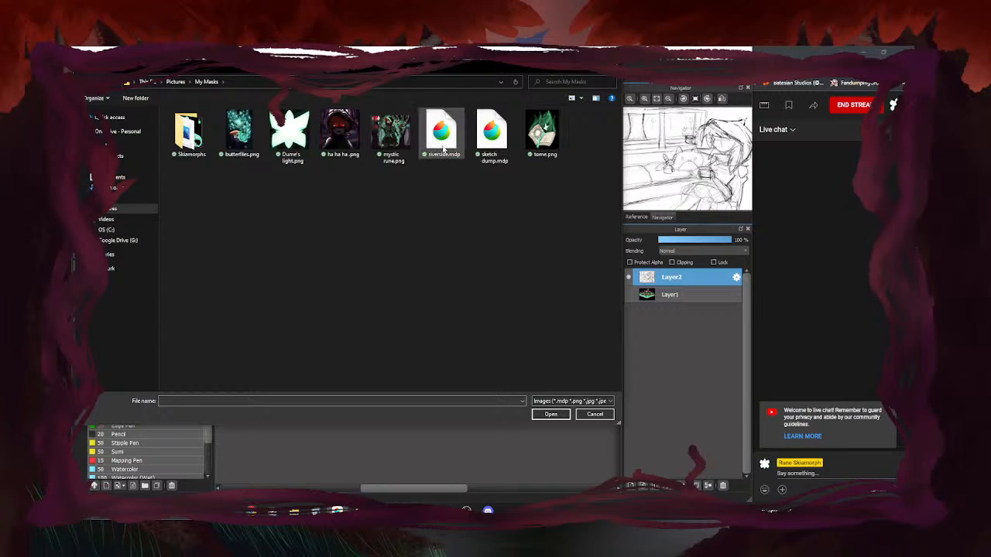
left_click(550, 415)
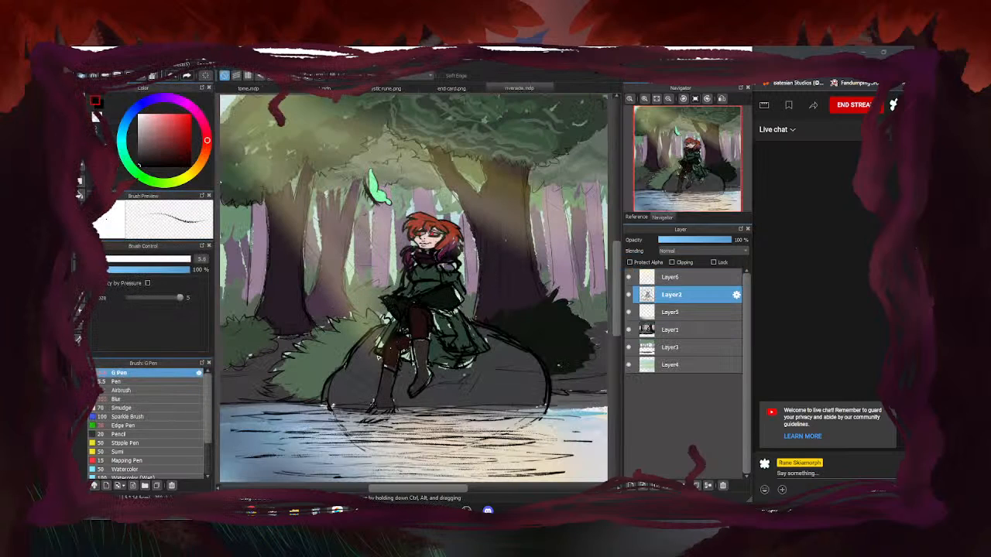
Toggle Layer1 and Layer3 visibility off and on to inspect their content
scroll(469, 260, "down", 2)
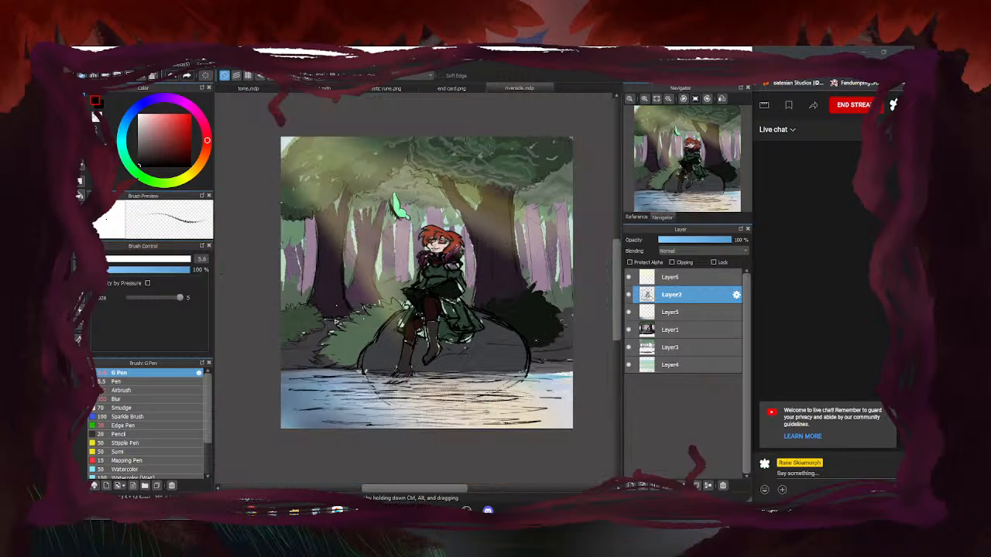
scroll(393, 302, "up", 1)
scroll(371, 285, "down", 1)
scroll(384, 198, "up", 4)
scroll(398, 266, "down", 1)
scroll(398, 267, "down", 3)
scroll(333, 325, "down", 1)
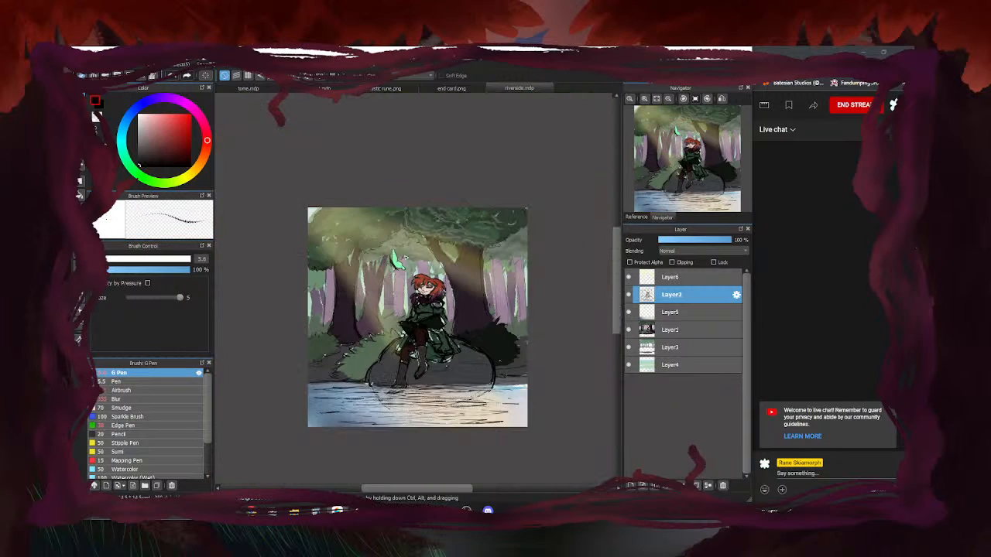
scroll(269, 370, "up", 1)
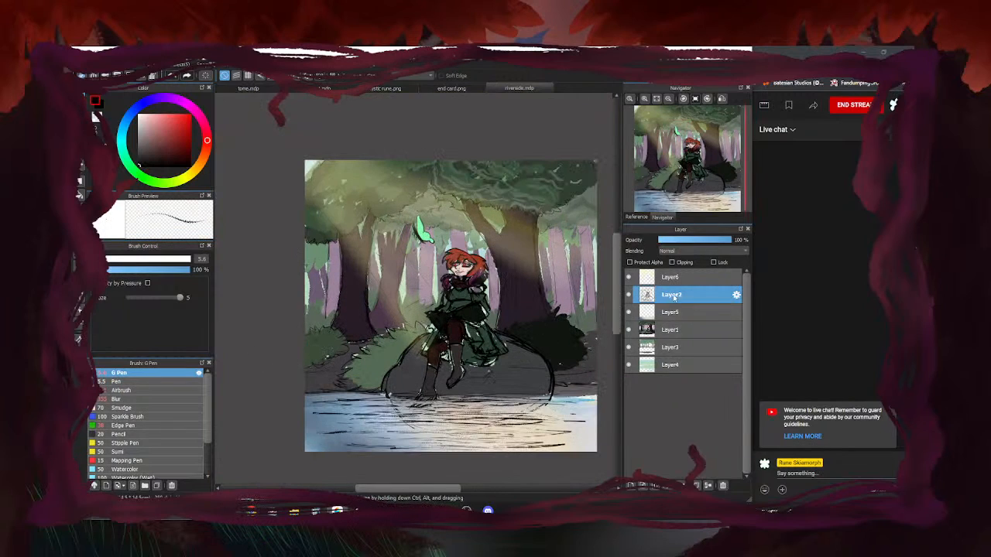
left_click(628, 331)
left_click(628, 331)
left_click(629, 348)
left_click(629, 348)
Hide Layer1 and toggle the Layer2 line art off and on twice
left_click(629, 331)
left_click(629, 331)
left_click(629, 294)
left_click(628, 295)
scroll(469, 333, "up", 3)
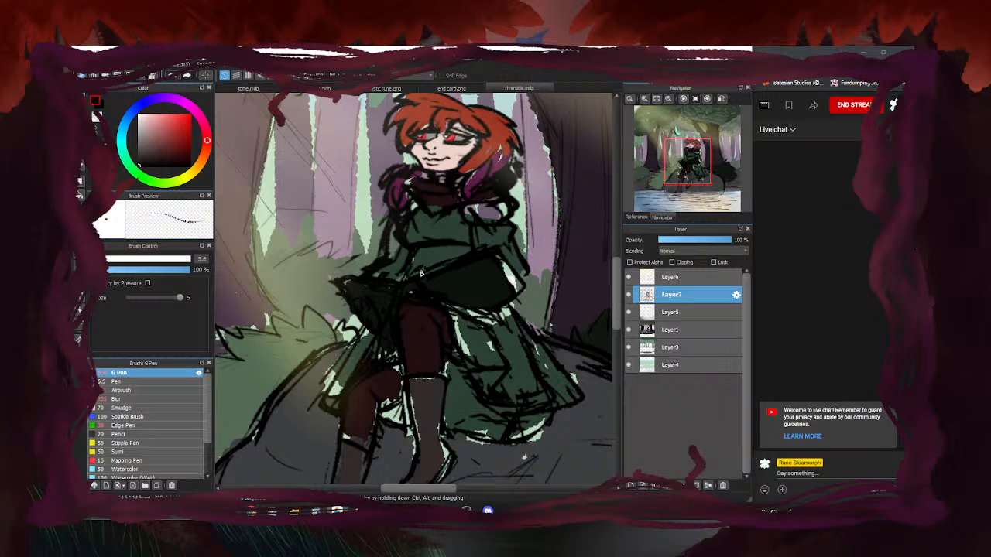
scroll(387, 287, "down", 3)
left_click(629, 295)
left_click(629, 295)
scroll(354, 302, "down", 3)
scroll(354, 302, "up", 1)
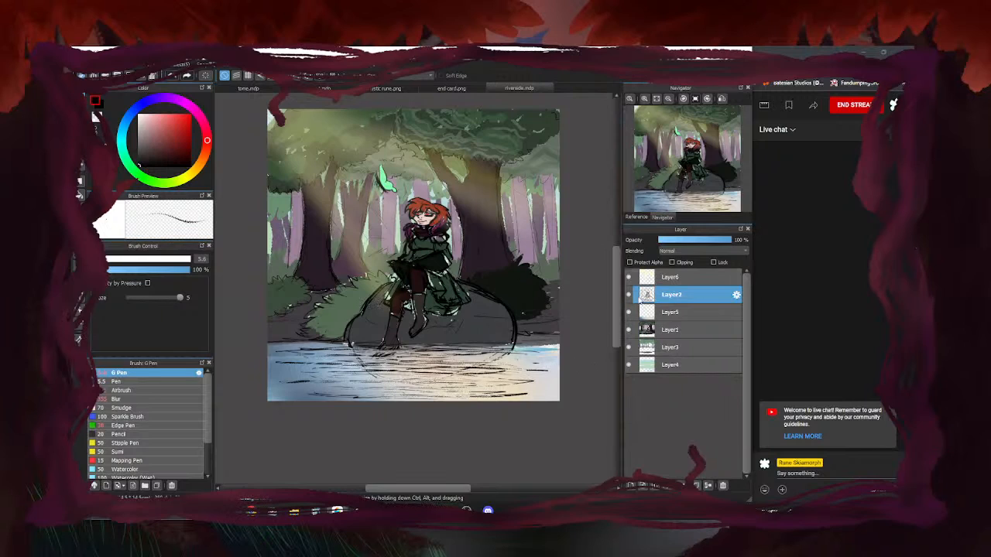
Hide the water, colour and light-ray layers (Layers 5, 1, 3, 4 and 6)
left_click(629, 312)
left_click(628, 331)
left_click(629, 348)
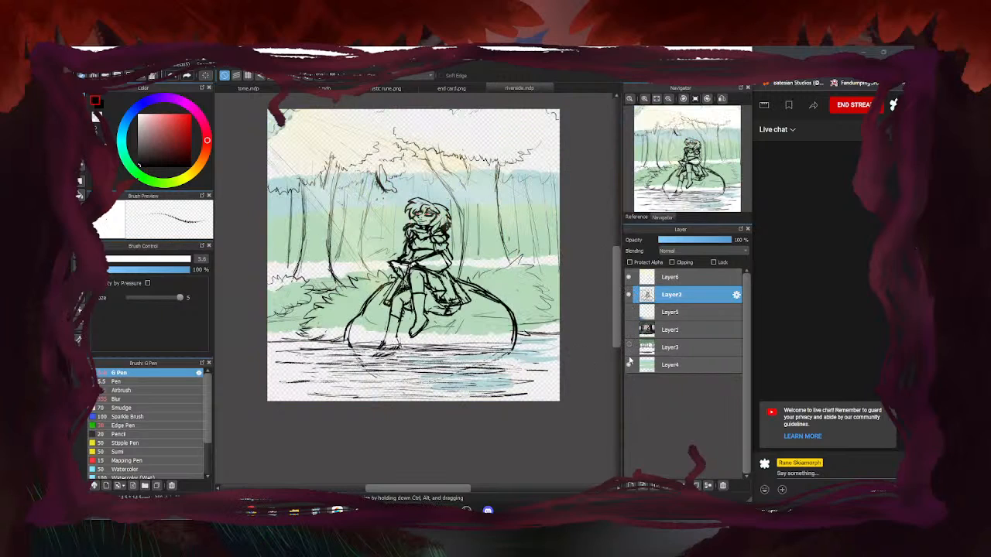
left_click(629, 364)
left_click(628, 276)
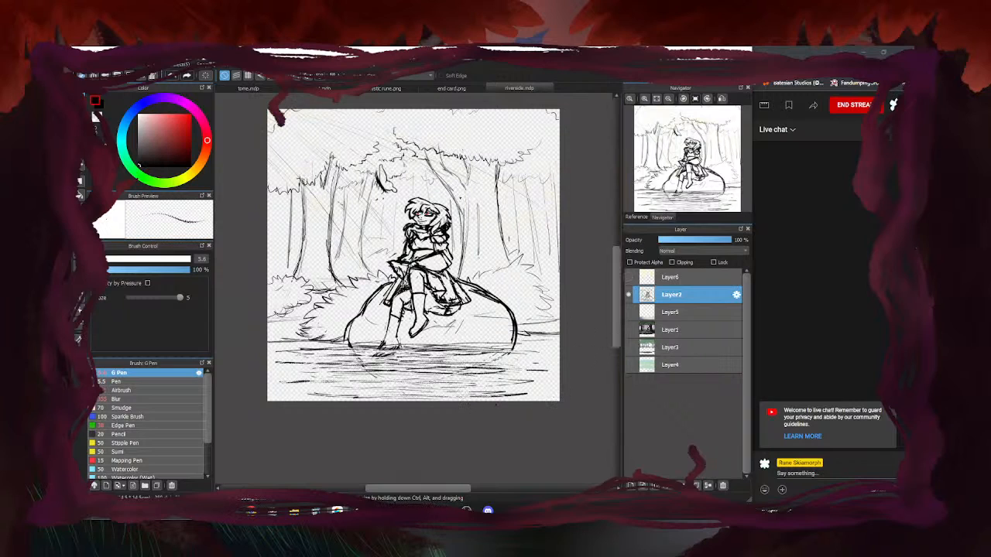
scroll(411, 214, "up", 4)
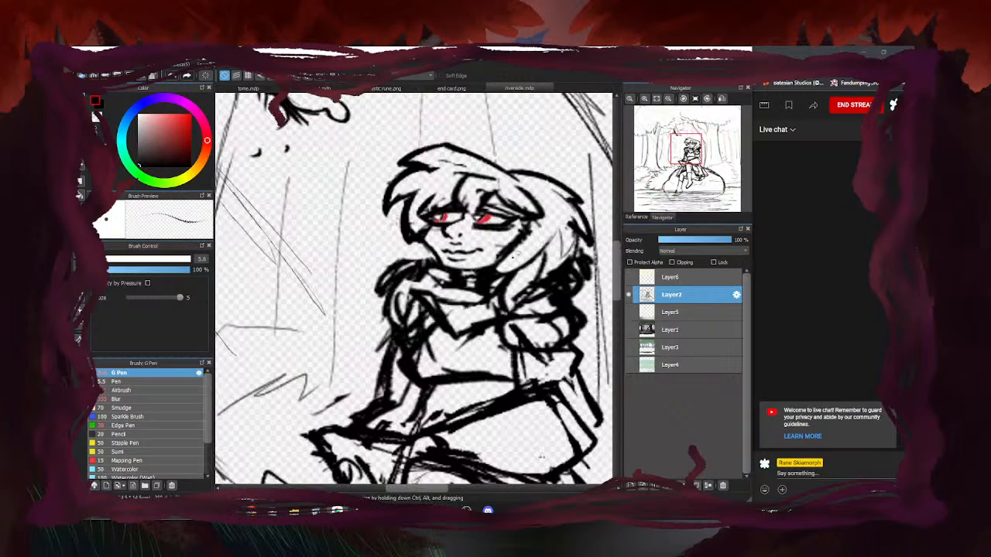
scroll(384, 239, "down", 3)
scroll(482, 271, "down", 2)
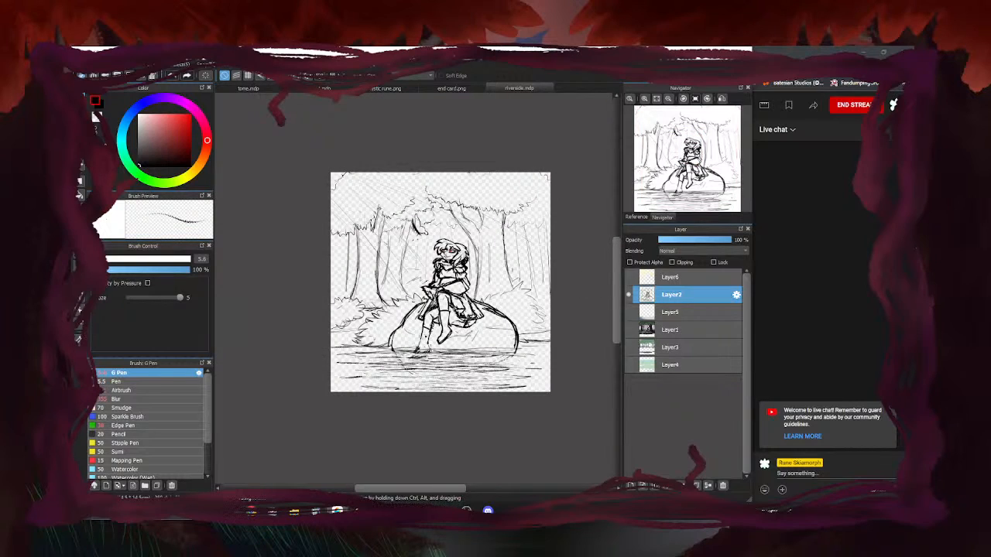
Show Layers 5, 6, 1, 3 and 4 again to restore the full painting
left_click(628, 312)
left_click(628, 277)
left_click(627, 330)
left_click(628, 347)
left_click(628, 365)
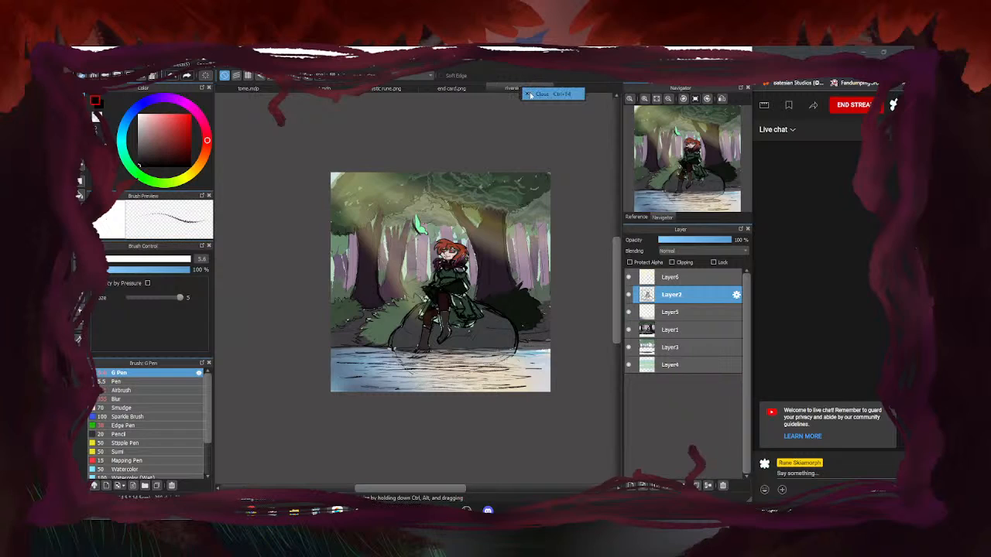
Close riverside.mdp, glance at mystic rune.png and end card.png, then return to chill chat
left_click(532, 90)
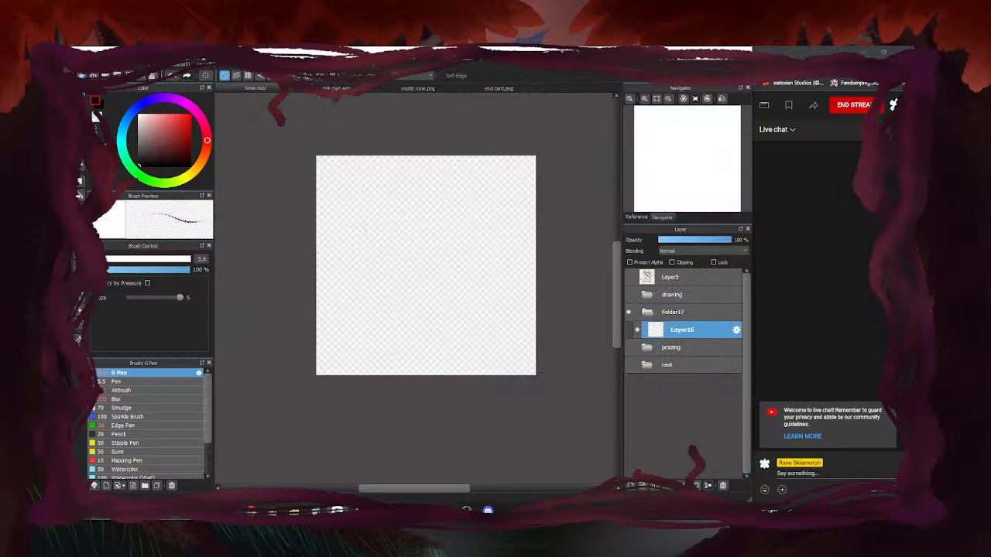
left_click(336, 89)
left_click(403, 89)
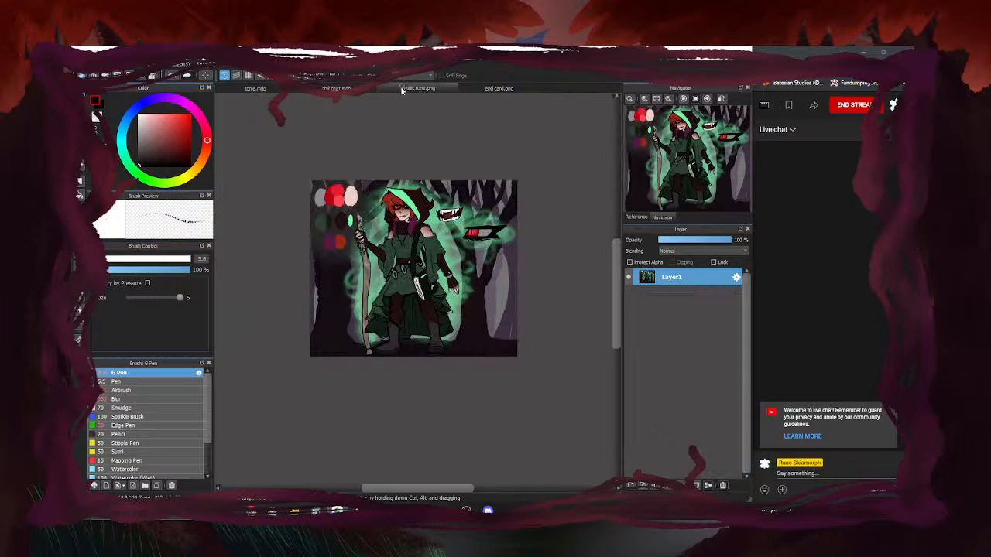
left_click(471, 90)
left_click(336, 88)
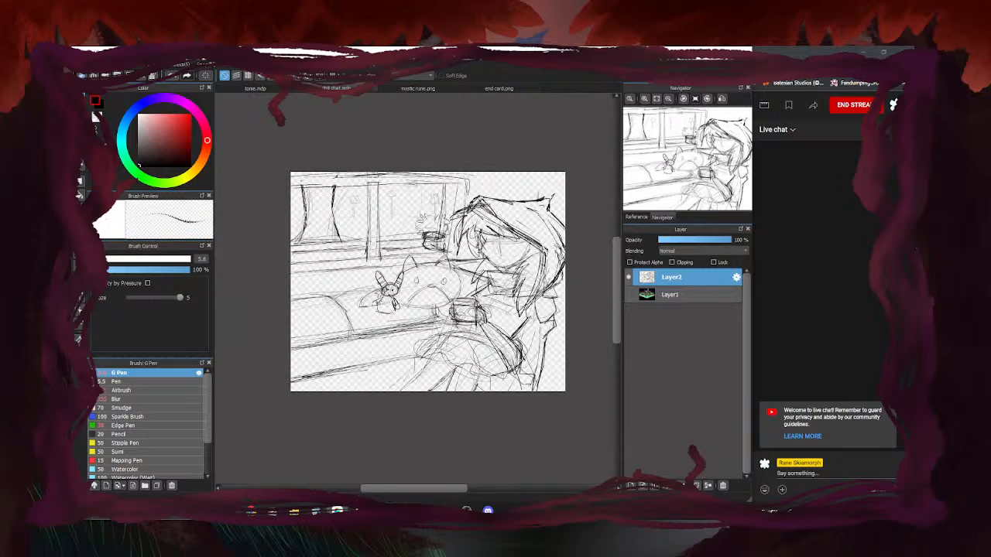
Lasso the hooded figure, shrink it with Ctrl+T, nudge it down-left, then deselect
left_click(80, 239)
mouse_move(564, 287)
left_mouse_down()
mouse_move(573, 232)
mouse_move(481, 200)
mouse_move(455, 219)
mouse_move(476, 264)
mouse_move(474, 288)
mouse_move(446, 333)
mouse_move(419, 341)
mouse_move(568, 393)
mouse_move(565, 287)
left_mouse_up()
key("ctrl+t")
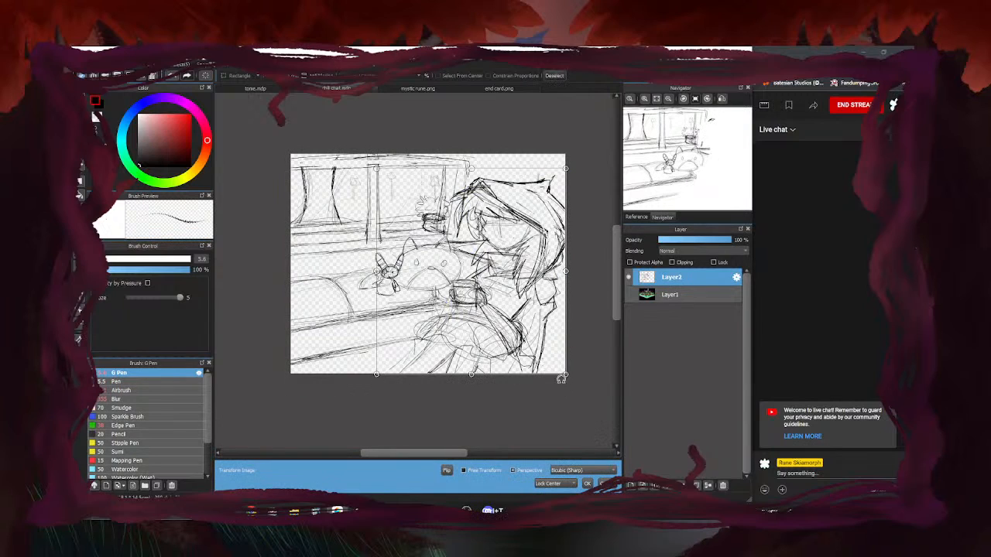
left_click_drag(565, 374, 553, 361)
left_click_drag(517, 311, 513, 312)
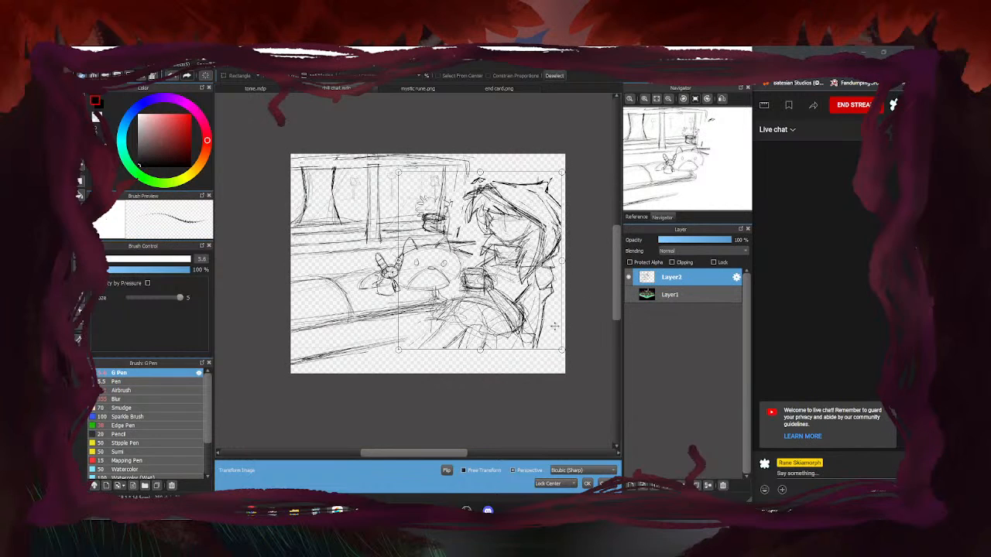
left_click(587, 484)
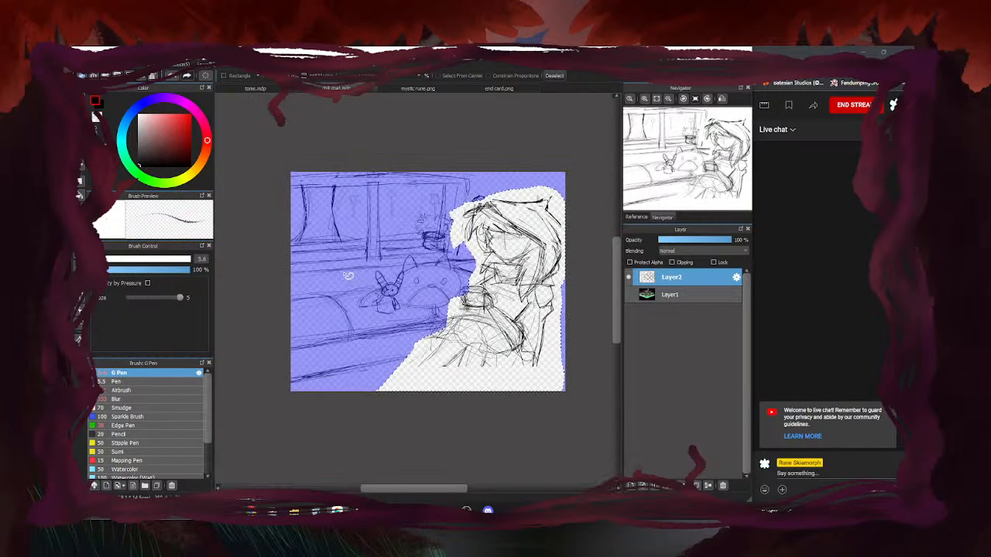
key("ctrl+d")
left_click(84, 97)
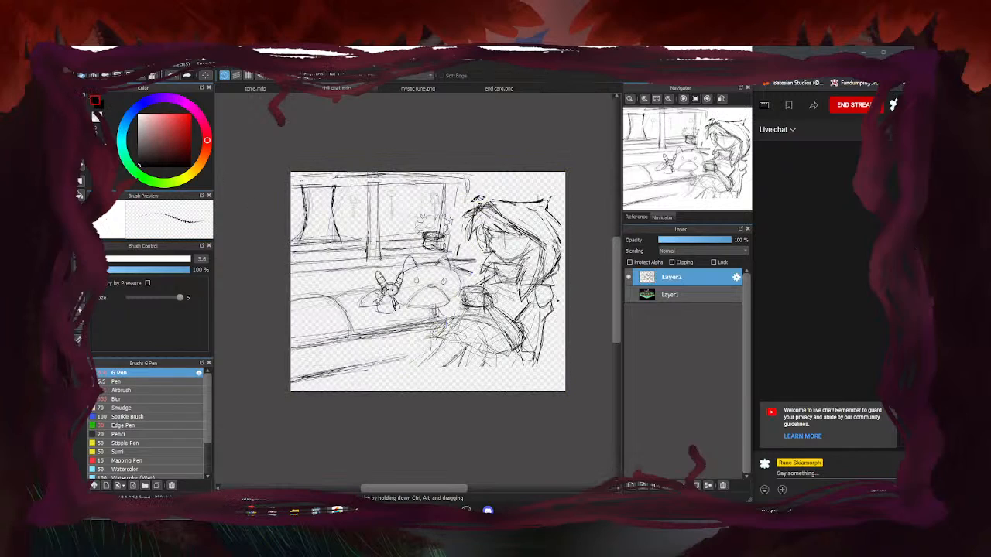
Erase the stray sketch lines at the lower right with an enlarged eraser
key("e")
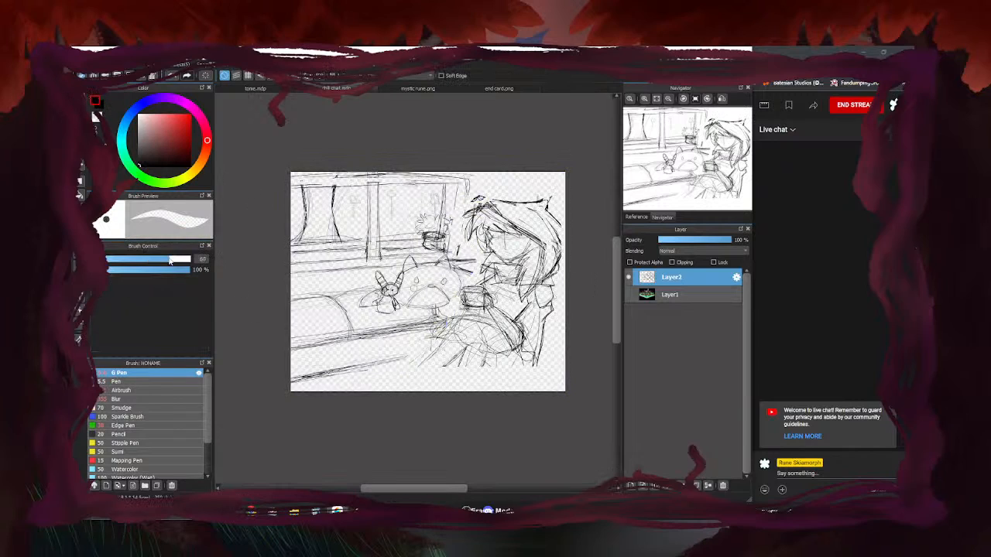
left_click_drag(485, 368, 465, 365)
left_click(184, 259)
mouse_move(484, 331)
left_mouse_down()
mouse_move(422, 373)
mouse_move(475, 369)
left_mouse_up()
With the pen, draw a long lower couch line and sketch strokes around the hand
key("b")
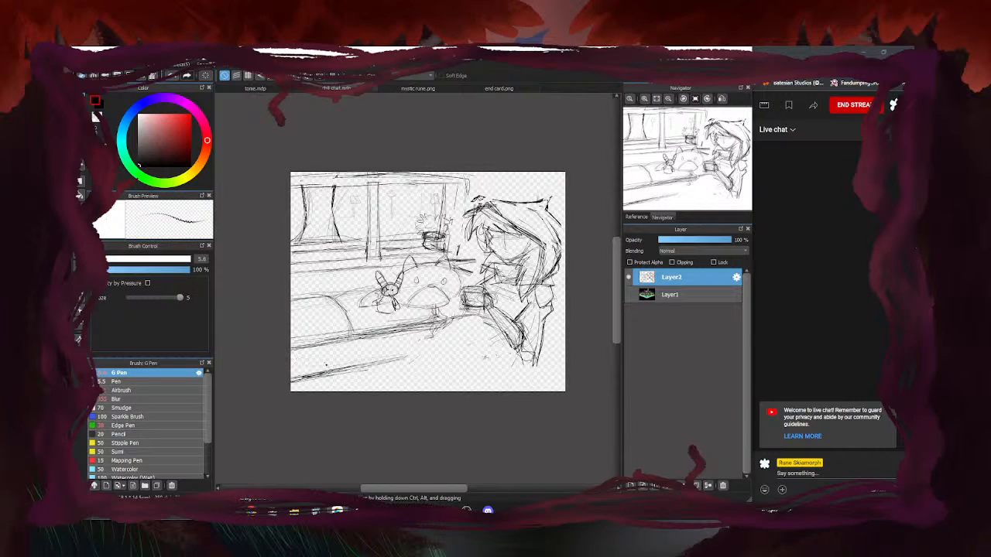
left_click_drag(421, 355, 291, 380)
mouse_move(465, 290)
left_mouse_down()
mouse_move(482, 308)
mouse_move(468, 314)
mouse_move(477, 297)
mouse_move(441, 343)
left_mouse_up()
mouse_move(477, 307)
left_mouse_down()
mouse_move(455, 341)
mouse_move(473, 336)
mouse_move(460, 330)
mouse_move(488, 373)
mouse_move(459, 377)
left_mouse_up()
Sketch loose lap strokes along the bottom right, below the hand
left_click_drag(520, 363, 460, 381)
mouse_move(529, 318)
left_mouse_down()
mouse_move(505, 363)
mouse_move(510, 351)
mouse_move(447, 385)
left_mouse_up()
mouse_move(530, 367)
left_mouse_down()
mouse_move(471, 383)
mouse_move(439, 364)
left_mouse_up()
left_click_drag(469, 328, 411, 357)
left_click_drag(472, 365, 451, 384)
mouse_move(455, 351)
left_mouse_down()
mouse_move(403, 366)
mouse_move(414, 380)
left_mouse_up()
left_click_drag(445, 360, 424, 366)
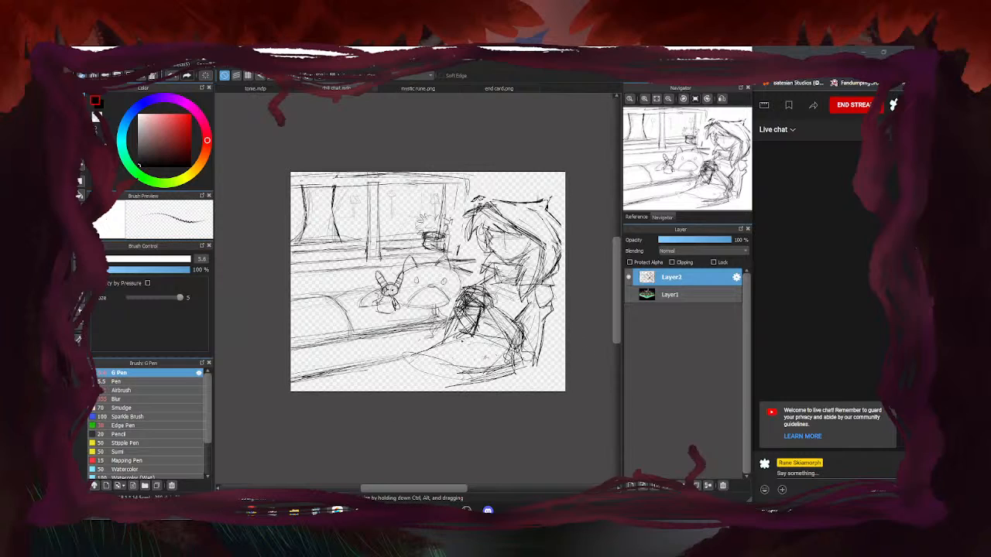
Show the green character reference and darken the leg shape and its lower edge
left_click(636, 217)
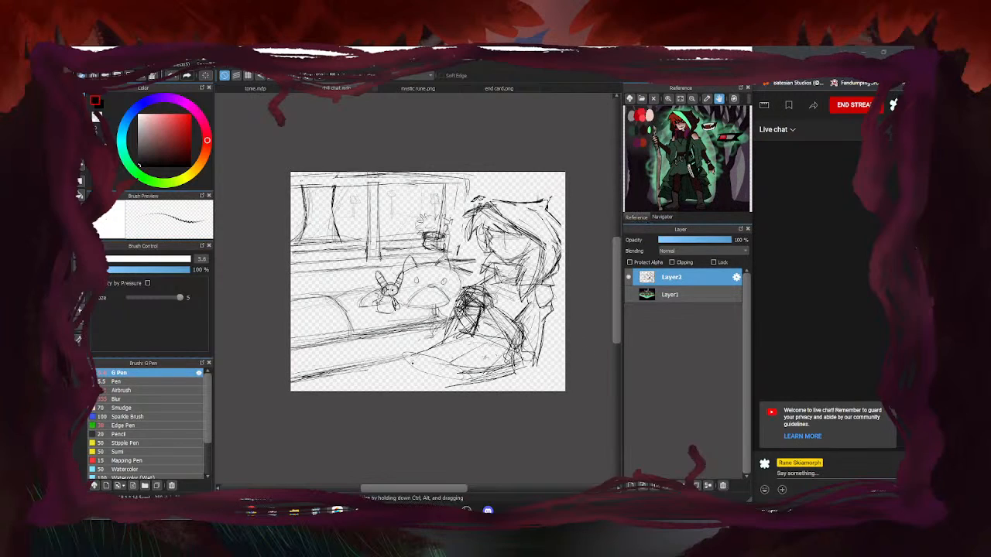
mouse_move(472, 367)
left_mouse_down()
mouse_move(439, 377)
mouse_move(454, 376)
mouse_move(473, 336)
mouse_move(403, 357)
left_mouse_up()
mouse_move(475, 384)
left_mouse_down()
mouse_move(422, 373)
mouse_move(416, 389)
mouse_move(399, 373)
left_mouse_up()
left_click_drag(492, 375, 426, 352)
mouse_move(487, 339)
left_mouse_down()
mouse_move(396, 330)
mouse_move(382, 363)
left_mouse_up()
left_click_drag(394, 363, 483, 382)
Extend and darken the leg's left outline with hatching strokes
mouse_move(410, 340)
left_mouse_down()
mouse_move(374, 391)
mouse_move(421, 357)
mouse_move(511, 354)
mouse_move(488, 381)
mouse_move(424, 378)
mouse_move(472, 355)
left_mouse_up()
mouse_move(422, 369)
left_mouse_down()
mouse_move(459, 359)
mouse_move(455, 370)
mouse_move(391, 392)
left_mouse_up()
mouse_move(439, 329)
left_mouse_down()
mouse_move(401, 338)
mouse_move(392, 362)
left_mouse_up()
left_click_drag(424, 329, 388, 380)
left_click_drag(405, 352, 377, 393)
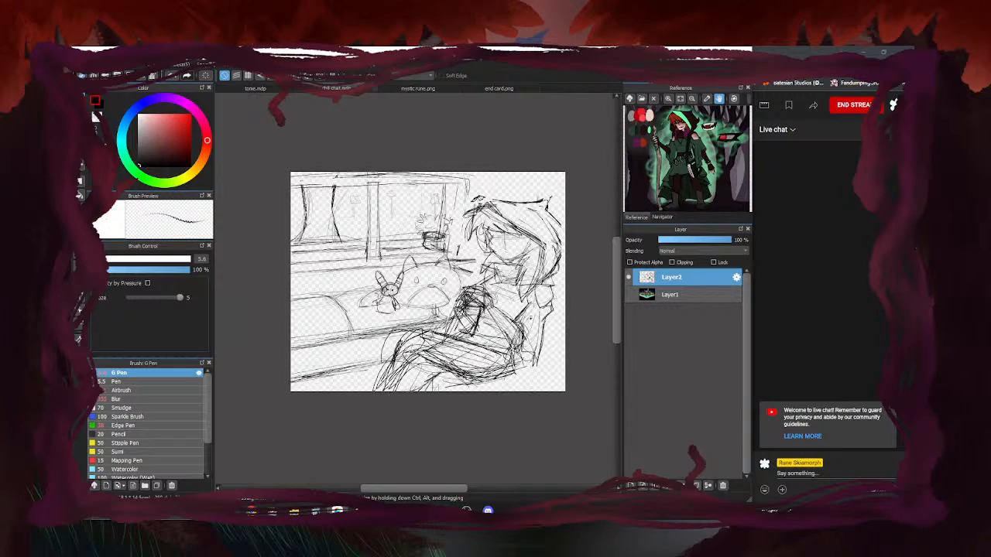
Lighten the leg sketch by erasing lines at its lower left and bottom
key("e")
mouse_move(427, 347)
left_mouse_down()
mouse_move(469, 360)
mouse_move(421, 339)
mouse_move(383, 390)
left_mouse_up()
left_click_drag(392, 341, 381, 364)
left_click_drag(426, 382, 412, 387)
left_click_drag(444, 392, 516, 375)
Erase the thigh and lower leg lines with a much larger eraser
key("b")
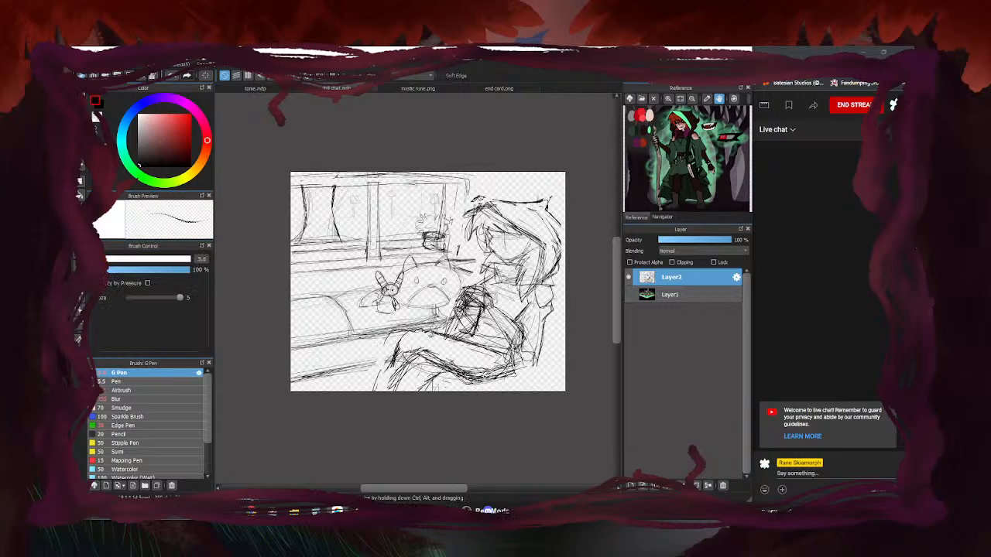
key("e")
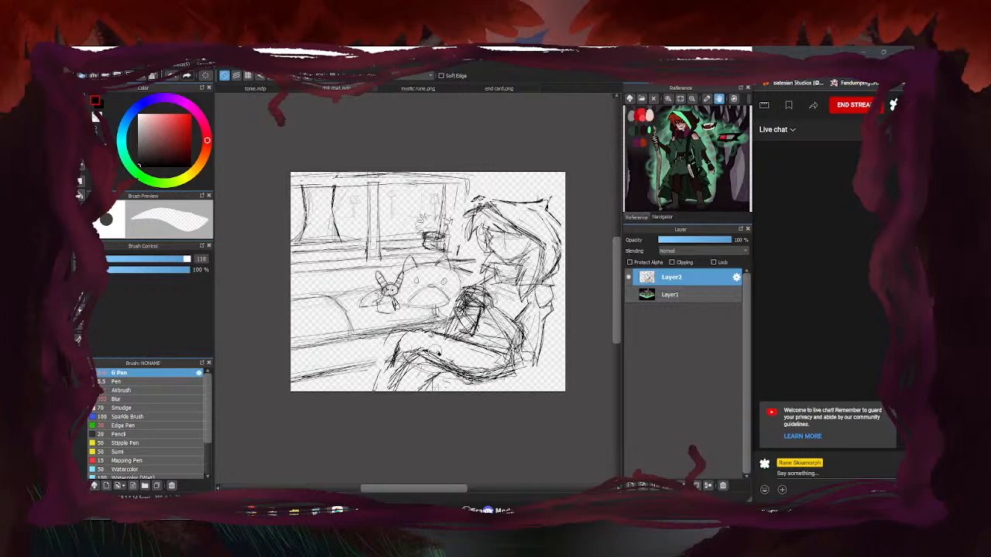
mouse_move(446, 338)
left_mouse_down()
mouse_move(398, 342)
mouse_move(444, 358)
mouse_move(409, 370)
left_mouse_up()
left_click(191, 259)
mouse_move(531, 366)
left_mouse_down()
mouse_move(405, 383)
mouse_move(453, 365)
mouse_move(426, 357)
left_mouse_up()
Extend and darken the lower diagonal line with the pen
key("b")
key("e")
key("b")
left_click_drag(364, 366, 454, 350)
mouse_move(324, 373)
left_mouse_down()
mouse_move(454, 352)
mouse_move(300, 373)
left_mouse_up()
Redraw the lower diagonal and the couch edge line above it, adding a small mark
key("e")
key("b")
left_click_drag(450, 353, 291, 382)
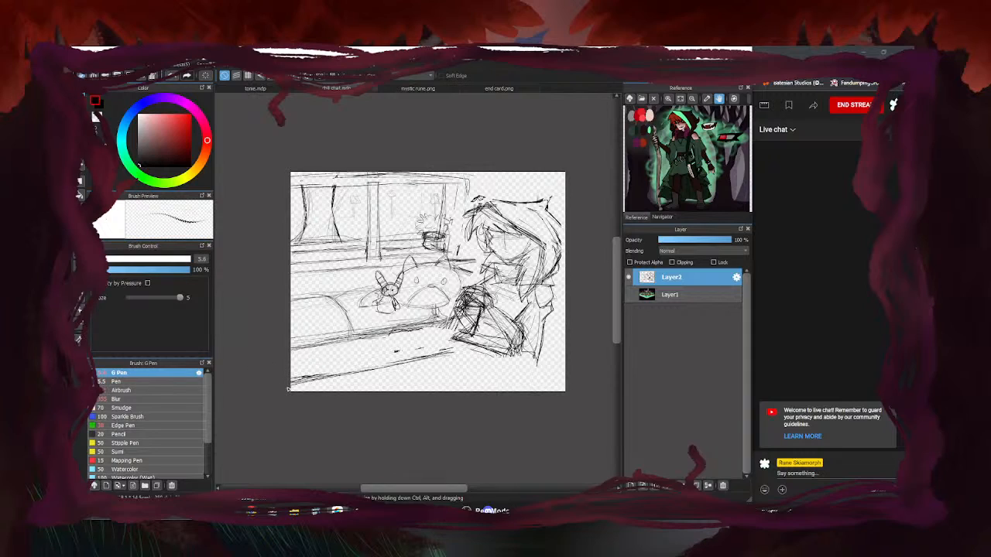
left_click_drag(440, 325, 299, 349)
left_click(368, 353)
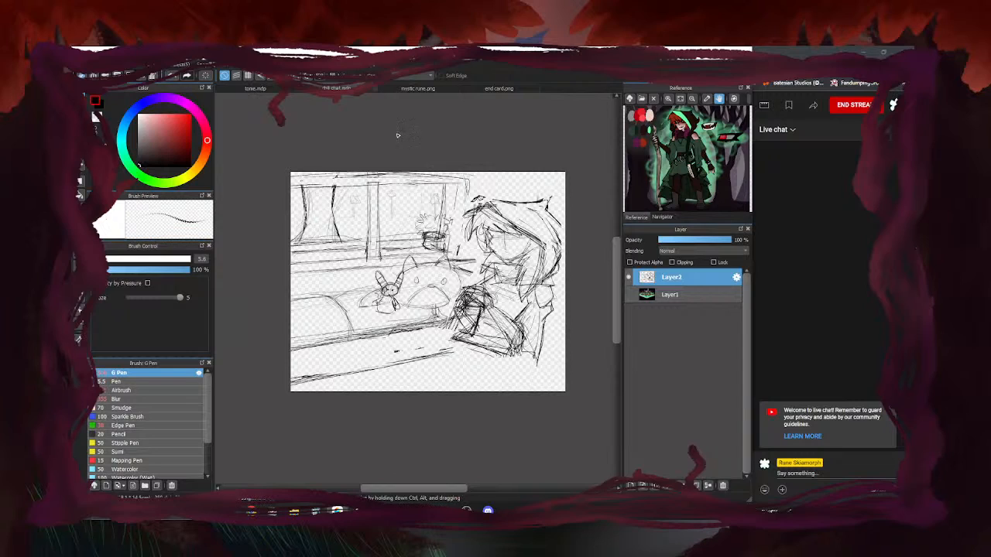
left_click(418, 88)
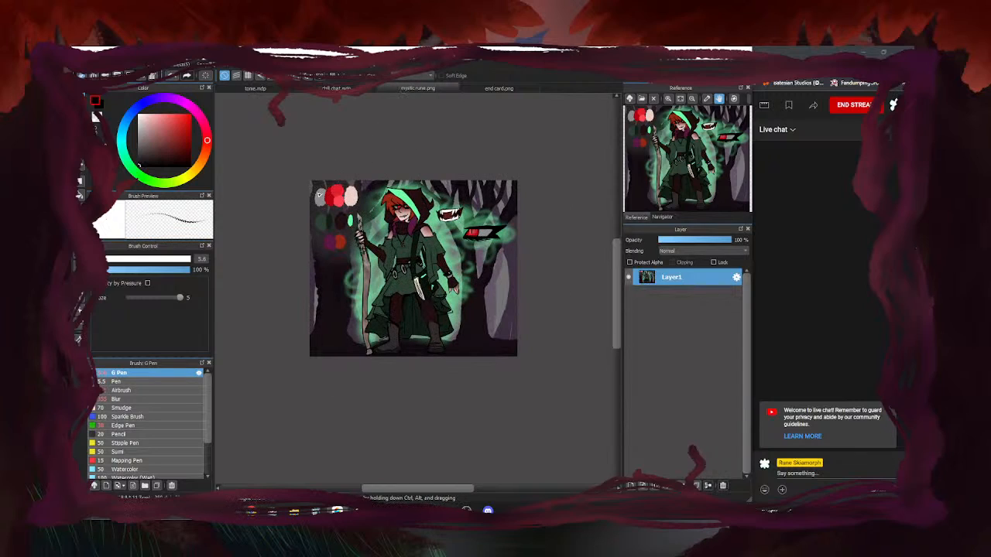
Switch to the older sketch file and preview the drawing and prazing folders' sketches
left_click(314, 90)
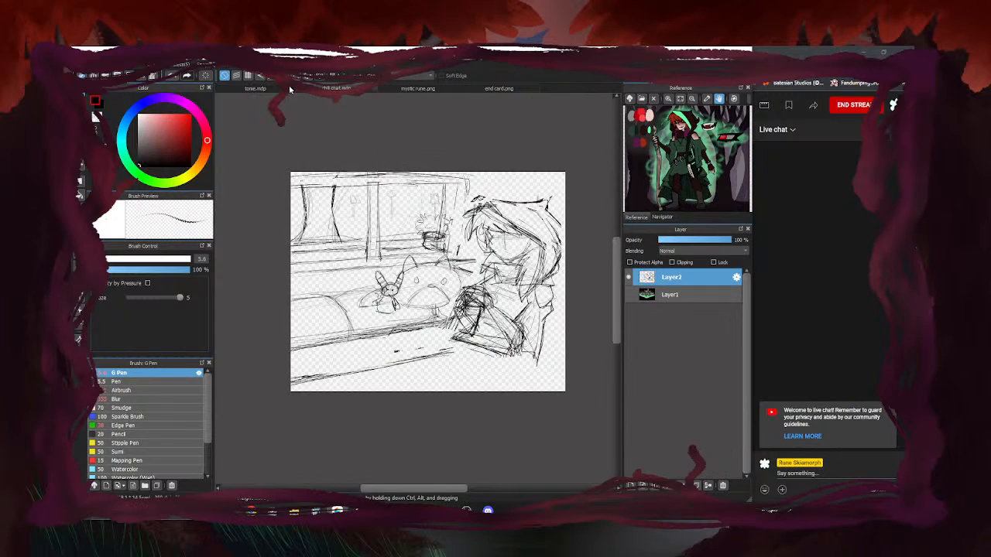
left_click(289, 89)
left_click(628, 303)
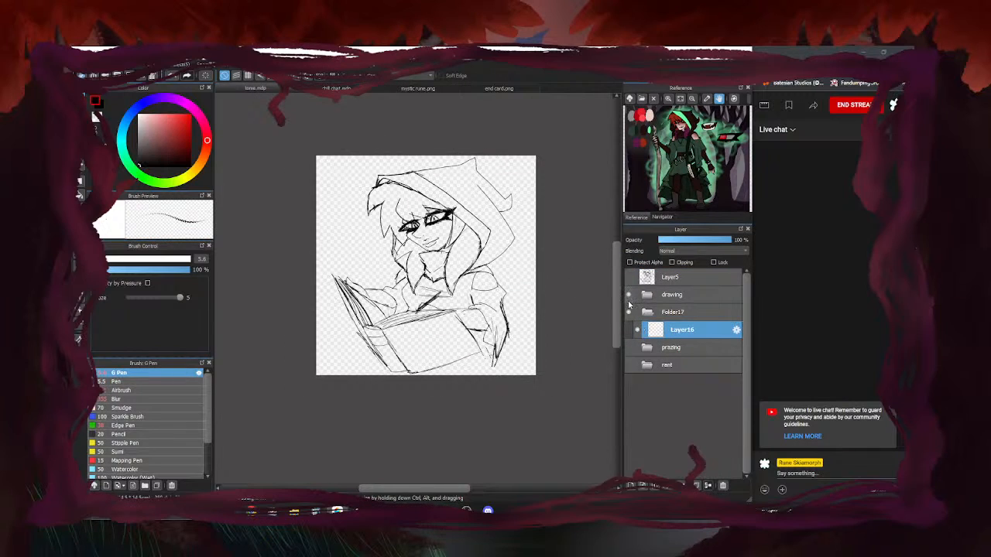
left_click(629, 295)
left_click(629, 348)
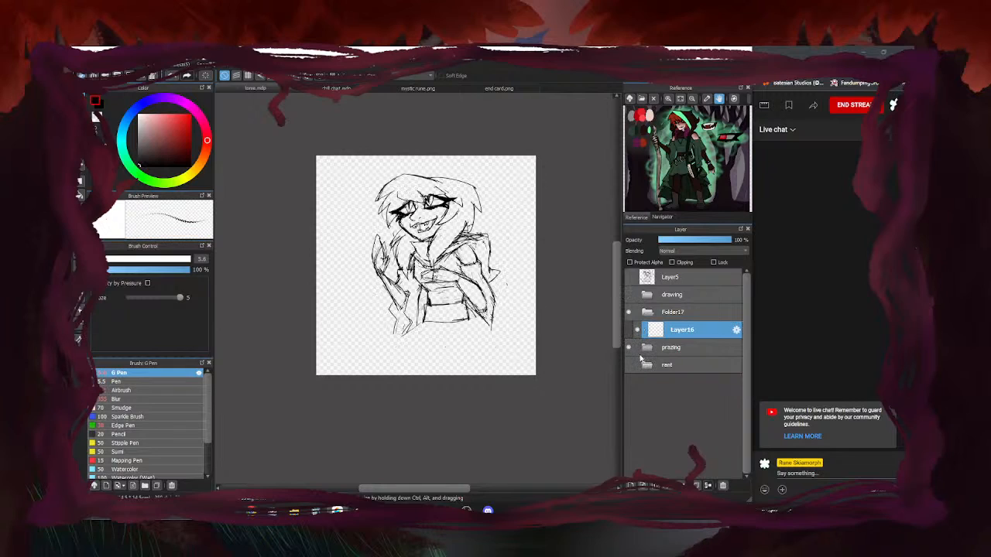
left_click(629, 348)
Preview the rant folder, drawing folder and Layer5 sketches, then go back to the couch sketch
left_click(630, 365)
left_click(629, 365)
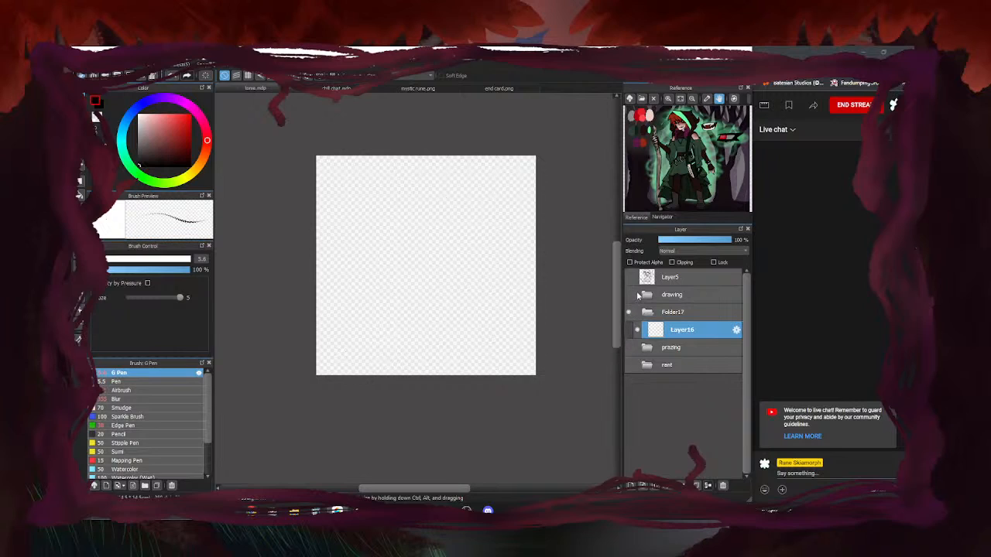
left_click(628, 295)
left_click(628, 295)
left_click(628, 277)
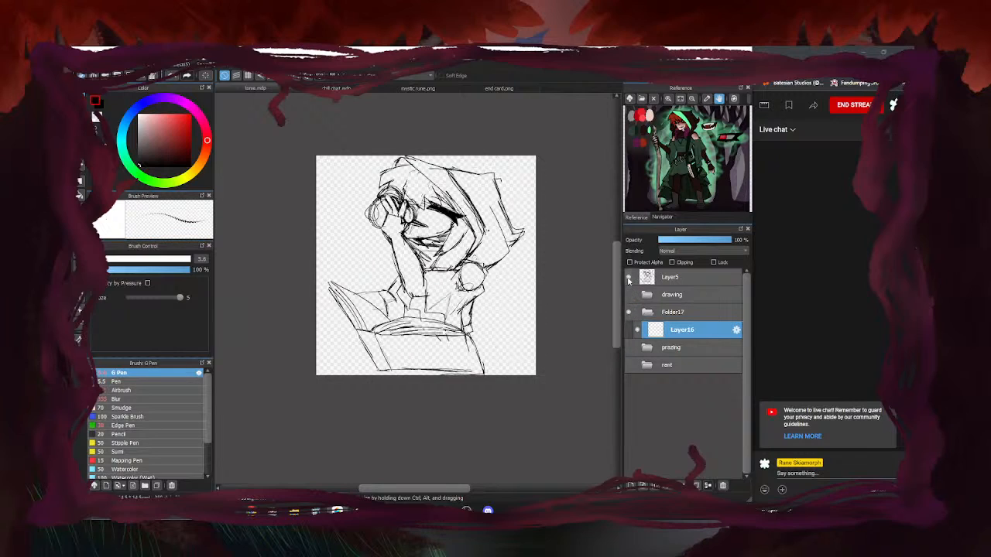
left_click(628, 279)
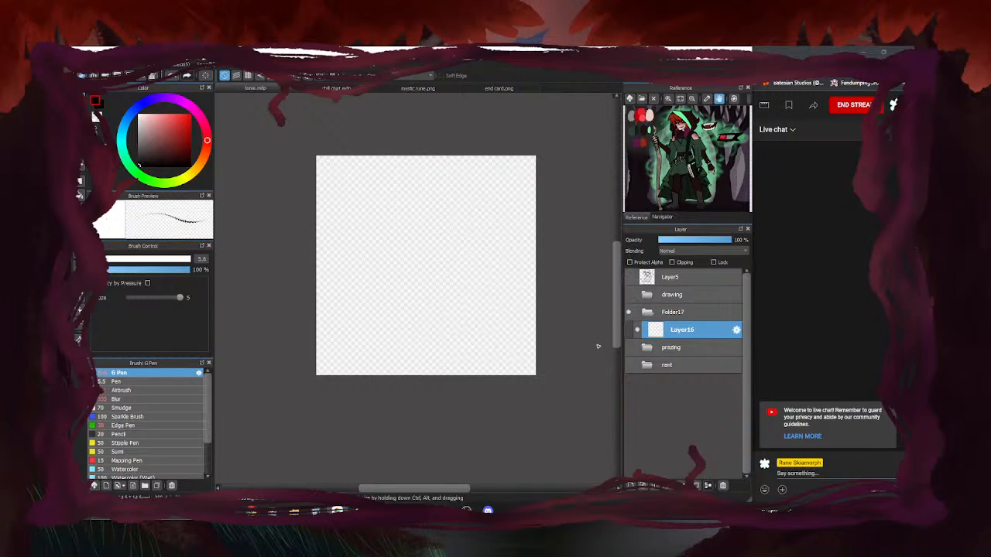
left_click(337, 88)
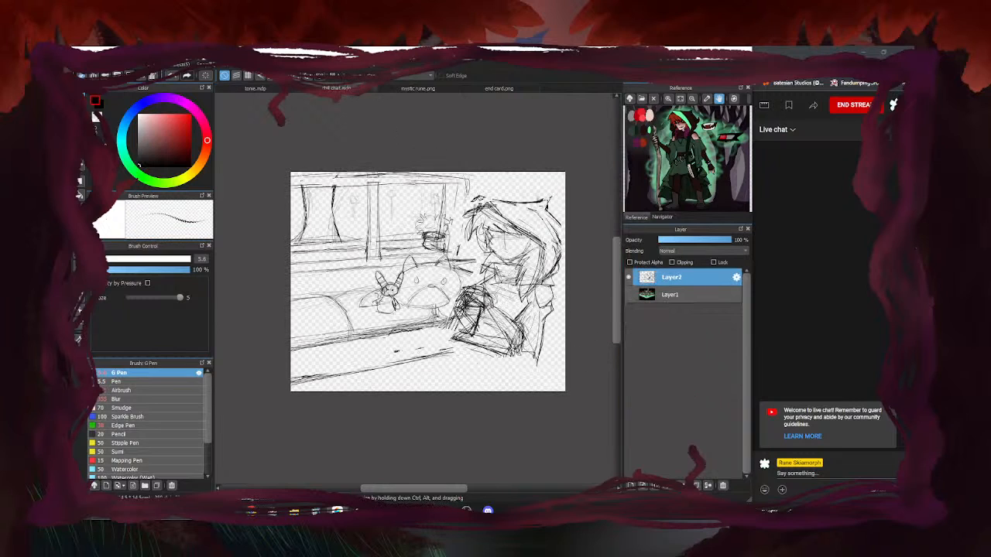
Zoom in and ink over the hood's top edge and tip
scroll(487, 202, "up", 3)
left_click_drag(519, 206, 469, 198)
left_click_drag(466, 205, 454, 225)
scroll(387, 222, "down", 3)
scroll(416, 237, "up", 2)
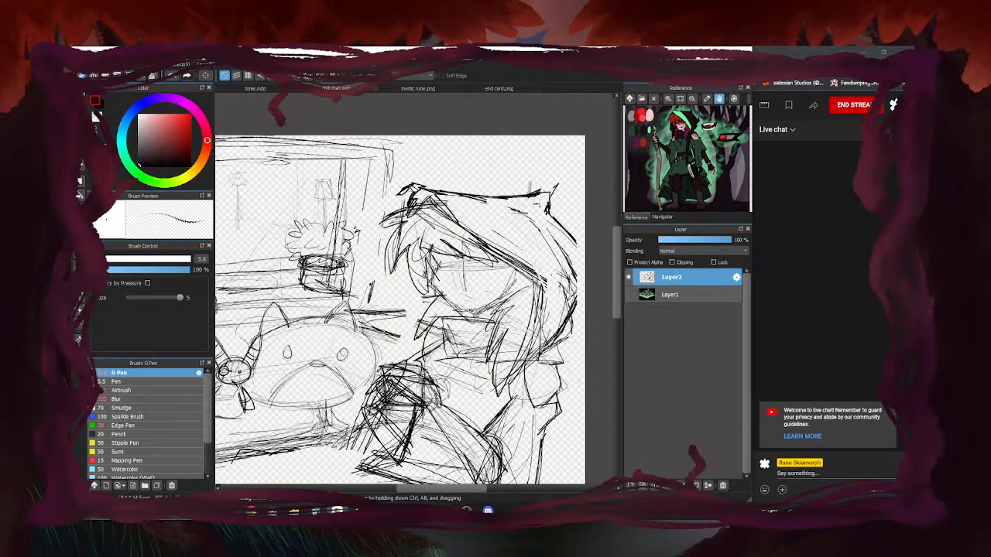
left_click_drag(453, 191, 495, 197)
mouse_move(448, 188)
left_mouse_down()
mouse_move(473, 204)
mouse_move(481, 230)
left_mouse_up()
Draw a pointed peak on the hood and thicken its inner diagonal edge
mouse_move(446, 179)
left_mouse_down()
mouse_move(474, 197)
mouse_move(413, 204)
mouse_move(480, 226)
mouse_move(527, 281)
left_mouse_up()
left_click_drag(461, 221, 553, 308)
left_click_drag(455, 201, 555, 308)
left_click_drag(485, 240, 548, 308)
mouse_move(505, 199)
left_mouse_down()
mouse_move(441, 181)
mouse_move(413, 202)
left_mouse_up()
Zoom out and add short strokes near the sketch's bottom-right corner
scroll(451, 212, "down", 3)
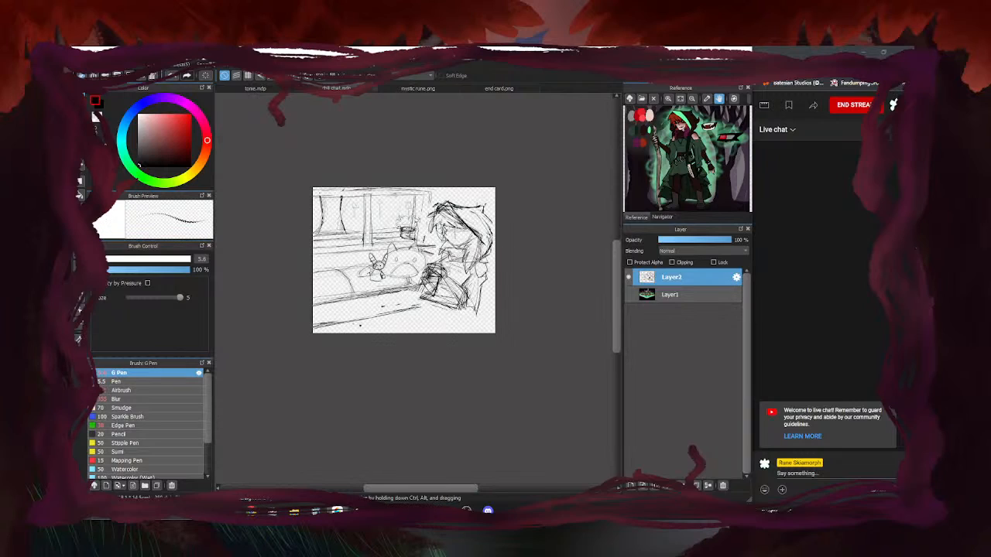
left_click_drag(462, 311, 428, 328)
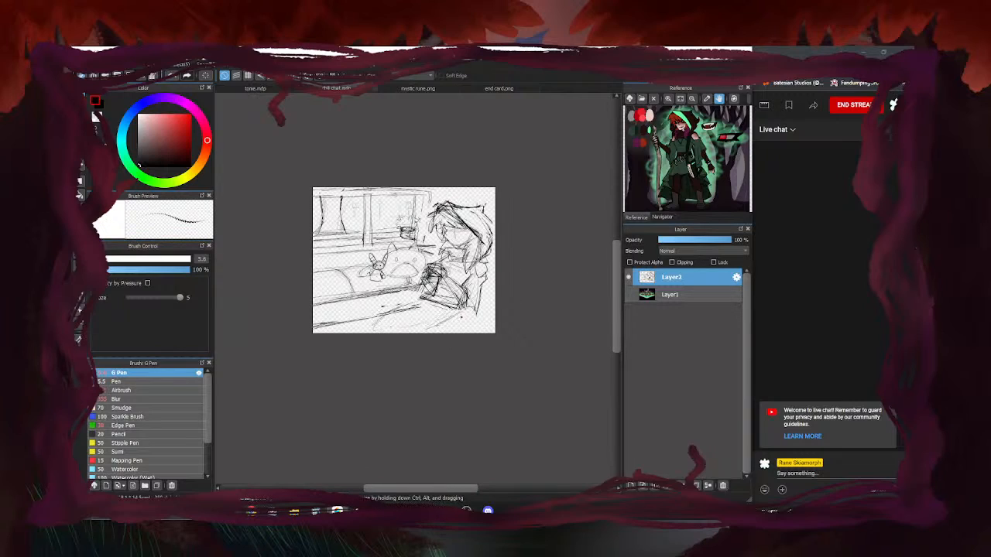
left_click_drag(480, 312, 455, 333)
scroll(594, 287, "down", 2)
scroll(499, 283, "up", 3)
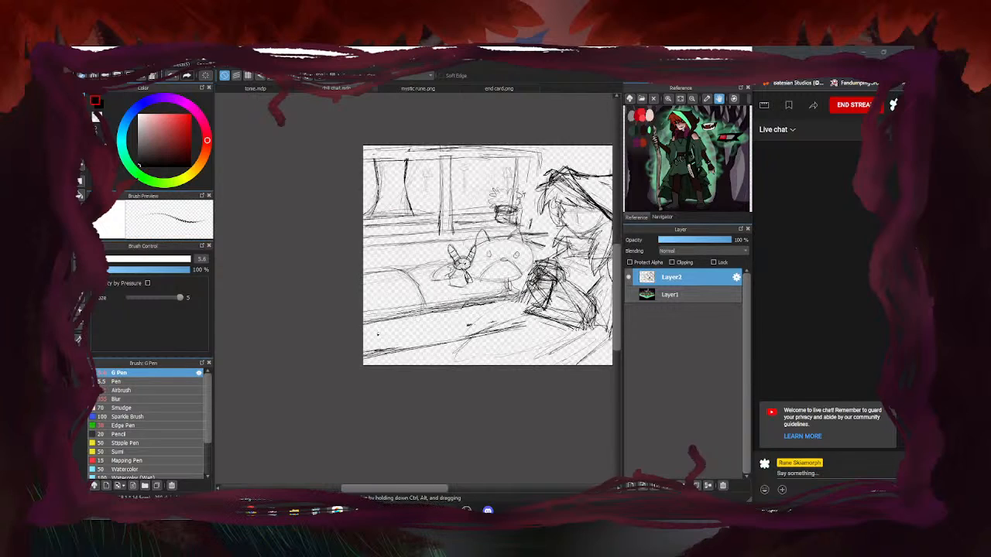
scroll(336, 348, "down", 2)
scroll(336, 348, "up", 1)
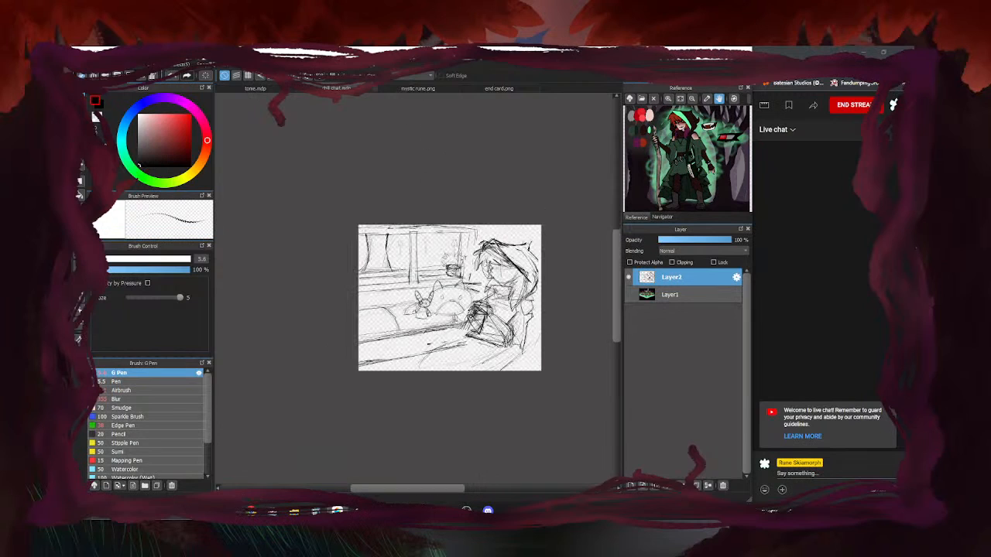
Switch to tome.mdp and preview the drawing, prazing and rant folder sketches
left_click(255, 88)
left_click(628, 296)
left_click(628, 296)
left_click(628, 348)
left_click(629, 348)
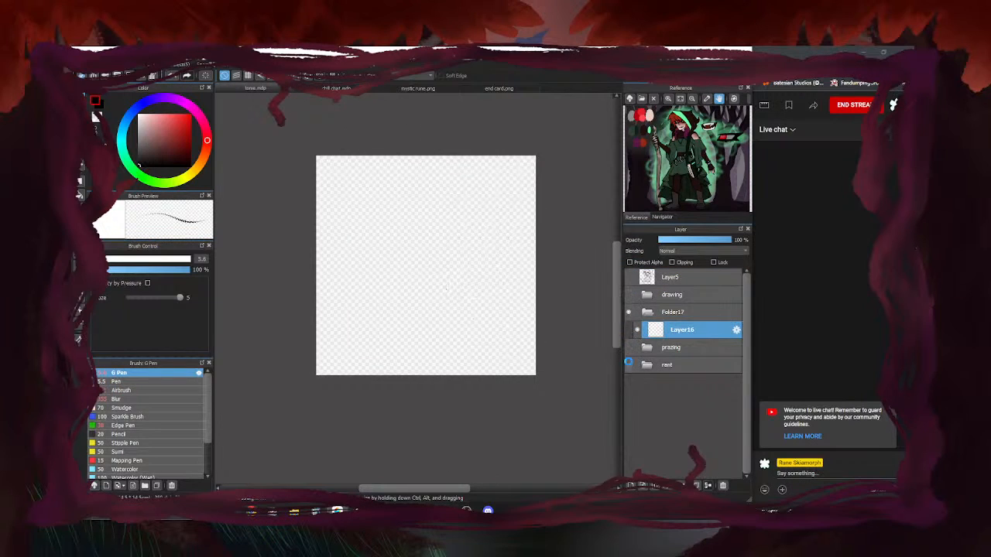
left_click(629, 364)
Inside the rant folder, preview Layer1, Layer8 and Layer15 one at a time
left_click(648, 364)
left_click(638, 435)
left_click(637, 435)
left_click(638, 400)
left_click(638, 400)
left_click(638, 383)
left_click(638, 382)
left_click(648, 365)
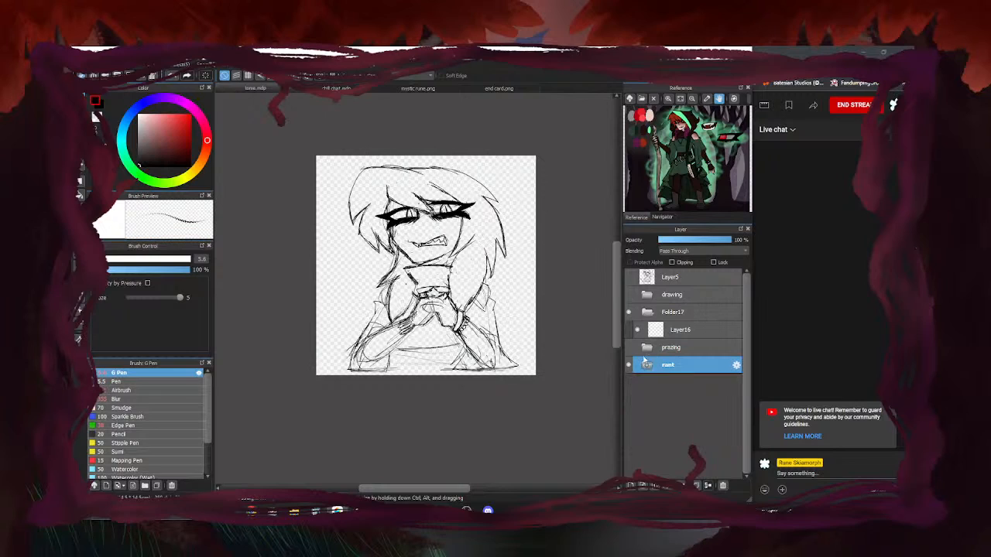
Show the prazing folder instead of rant and compare its Layer10 and Layer12 sketches
left_click(628, 347)
left_click(628, 364)
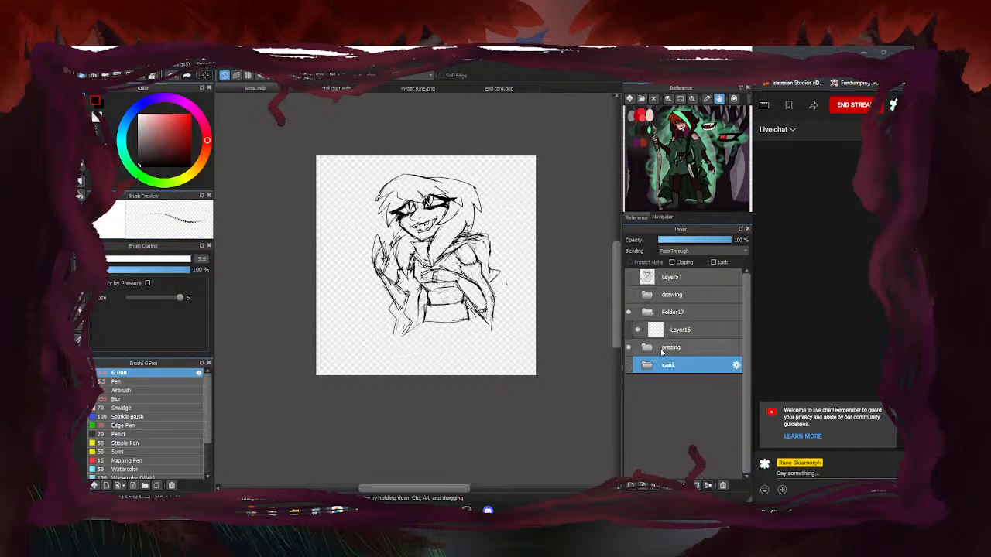
left_click(628, 347)
left_click(629, 348)
left_click(647, 347)
left_click(638, 383)
left_click(638, 382)
left_click(638, 364)
left_click(638, 365)
left_click(638, 382)
left_click(647, 348)
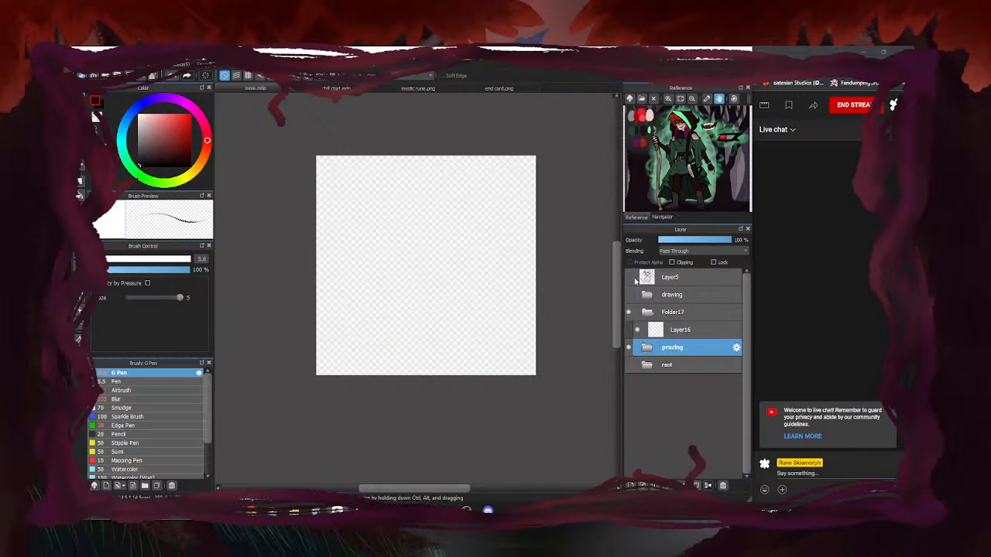
Recheck the drawing folder and Layer5 sketches, then show prazing's Layer10
left_click(629, 294)
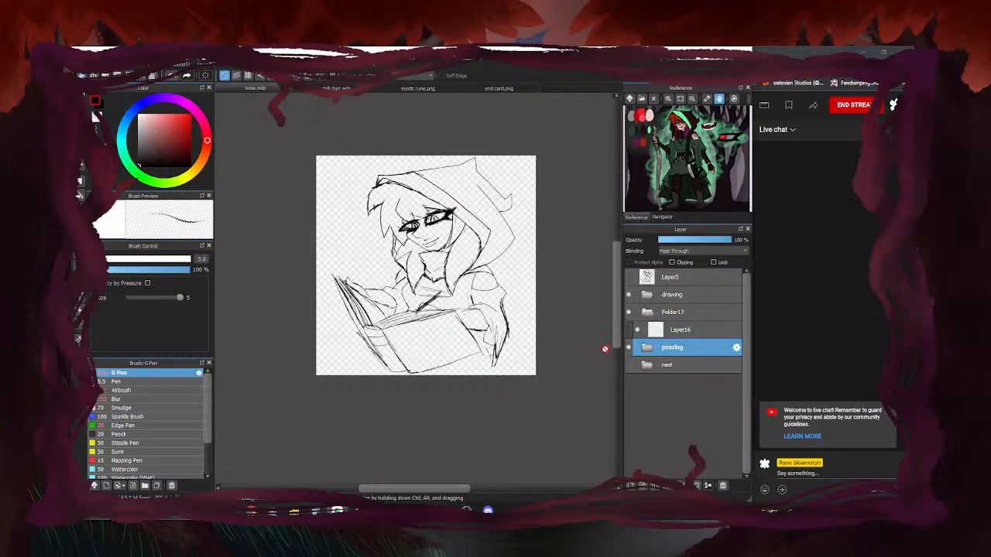
left_click(629, 294)
left_click(628, 295)
left_click(629, 294)
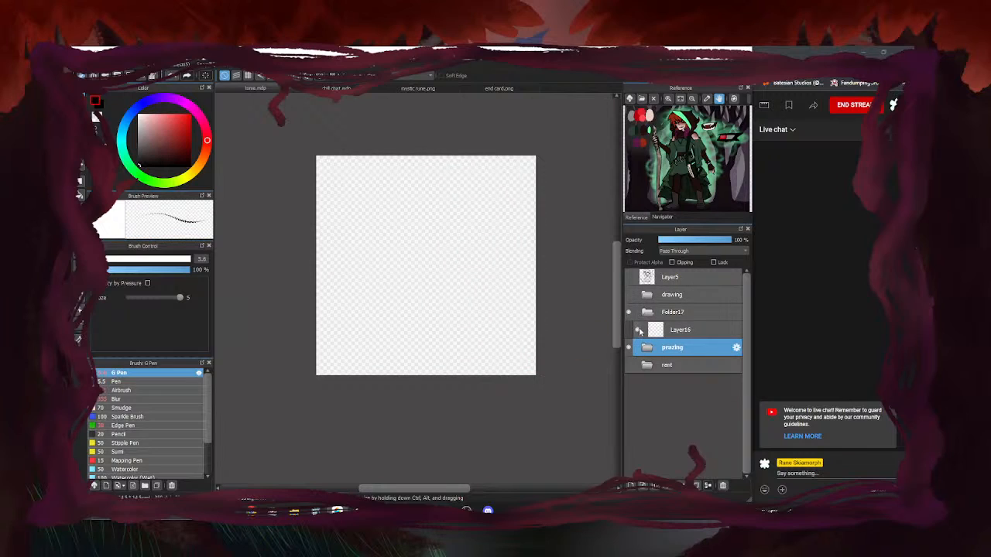
left_click(630, 278)
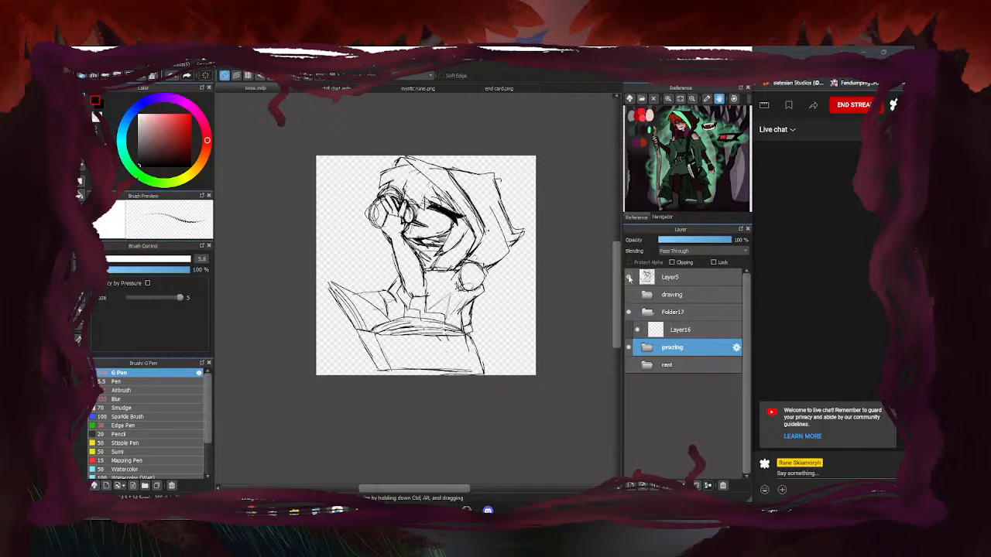
left_click(629, 277)
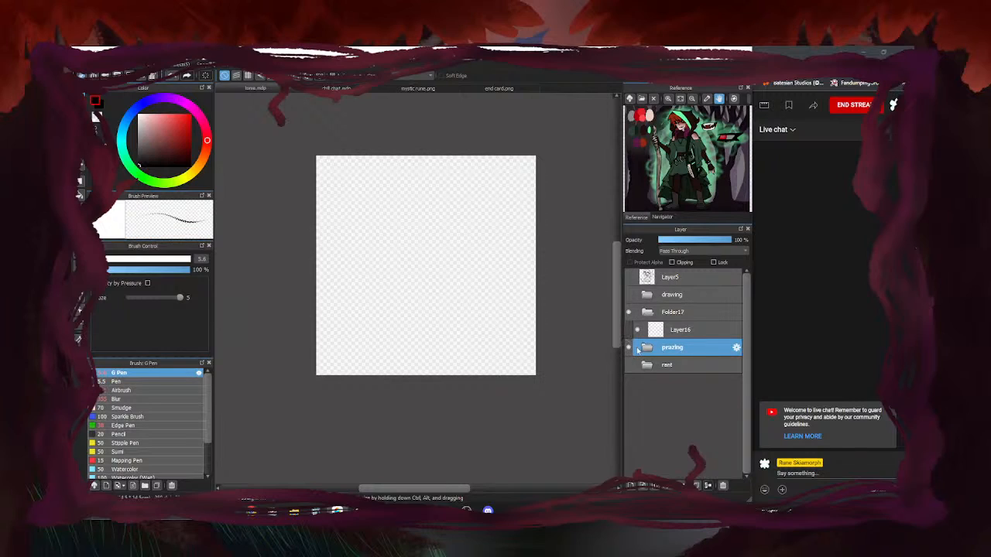
left_click(645, 348)
left_click(637, 383)
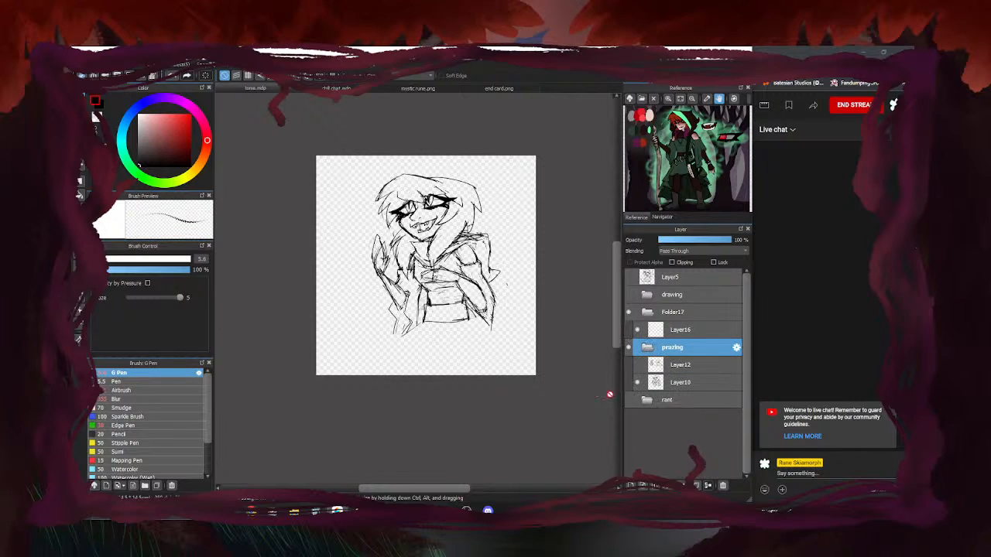
Compare prazing's Layer12 and Layer10, select Layer12, then restore Layer10 and collapse the folder
left_click(637, 365)
left_click(638, 383)
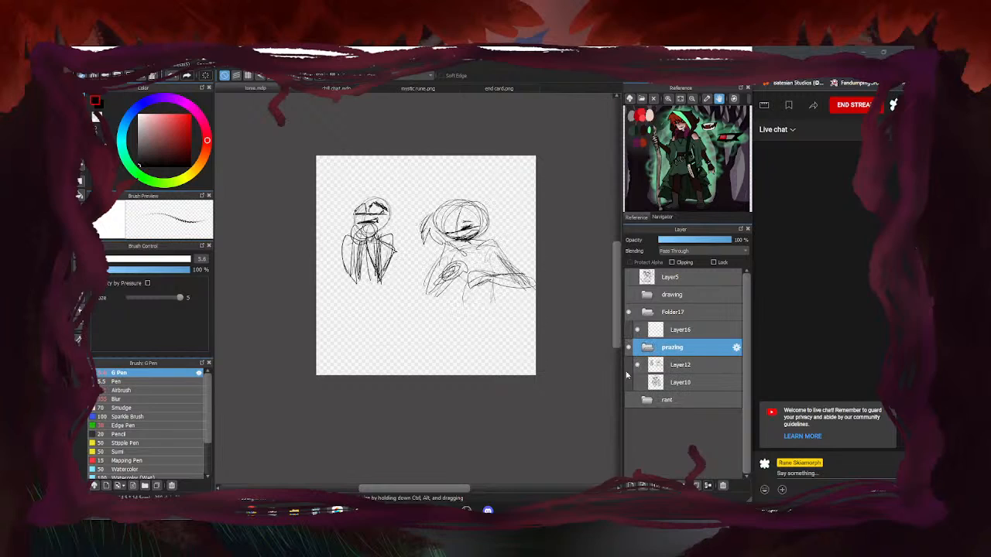
left_click(637, 364)
left_click(637, 365)
left_click(684, 365)
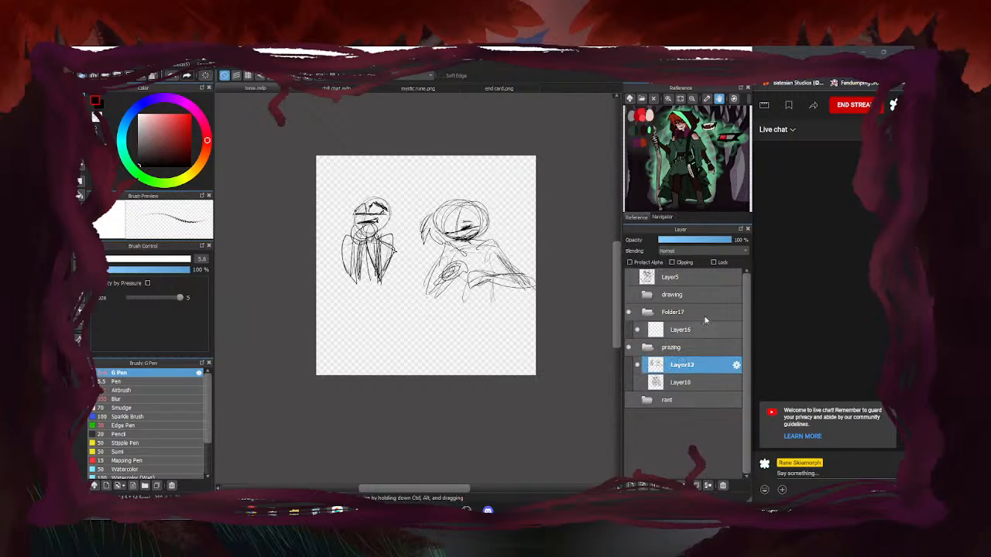
scroll(374, 315, "up", 2)
scroll(343, 342, "down", 2)
left_click(638, 365)
left_click(637, 382)
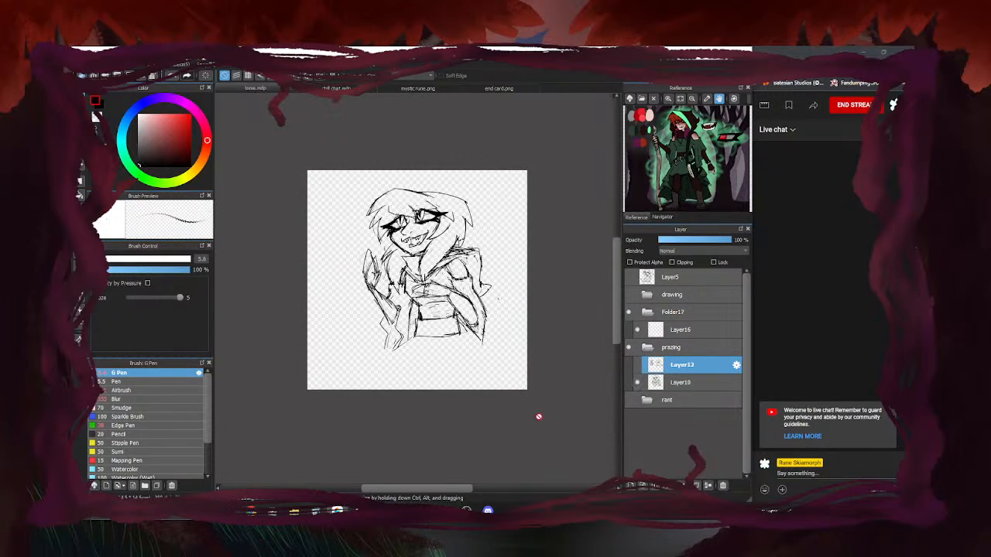
left_click(646, 348)
Hide prazing, show the rant folder, preview its Layer1 and Layer8, then hide rant
left_click(628, 348)
left_click(630, 365)
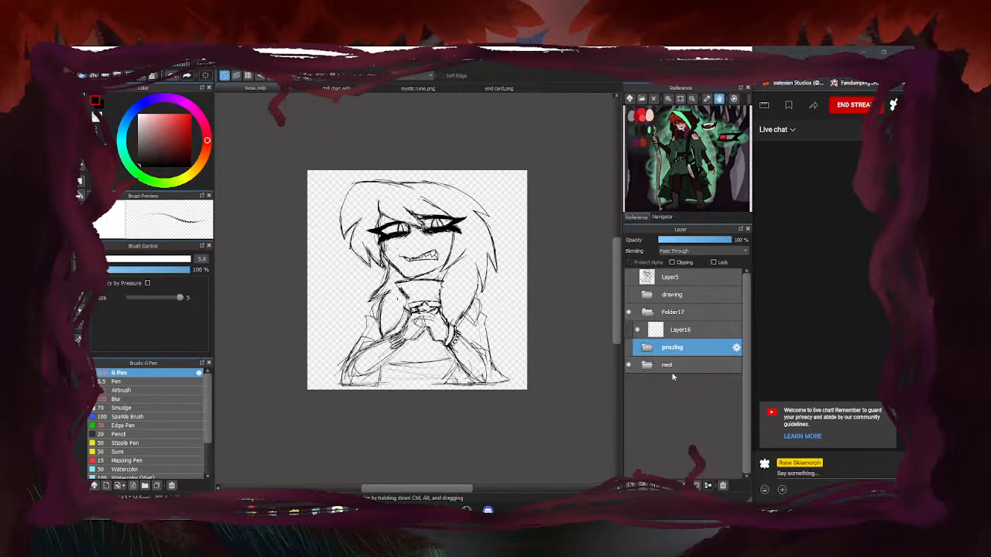
left_click(646, 365)
left_click(637, 435)
left_click(637, 435)
left_click(637, 400)
left_click(637, 400)
left_click(637, 400)
left_click(637, 400)
left_click(645, 364)
left_click(628, 365)
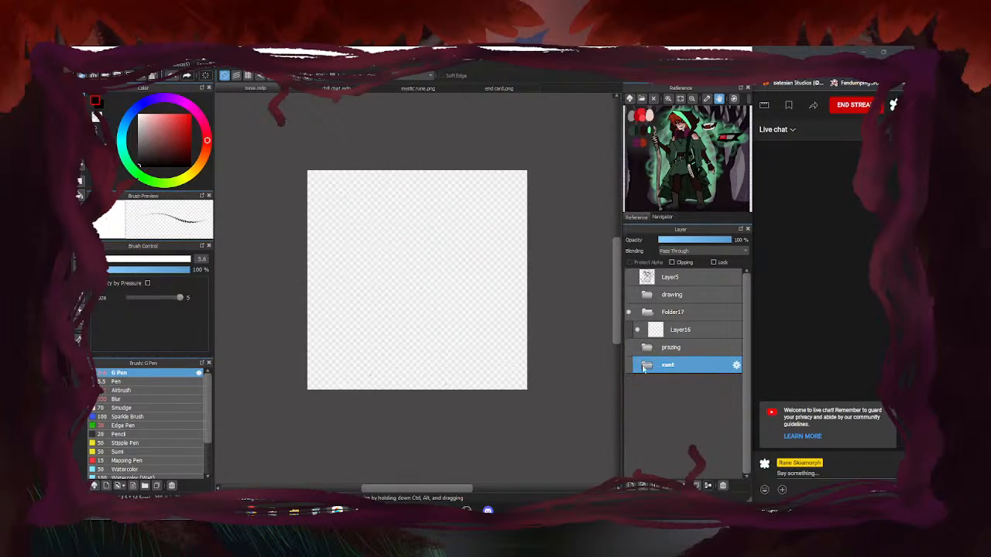
Show the drawing folder and preview its Layer14 and Layer2 sketches
left_click(628, 295)
left_click(646, 295)
left_click(638, 312)
left_click(638, 313)
left_click(637, 329)
left_click(637, 329)
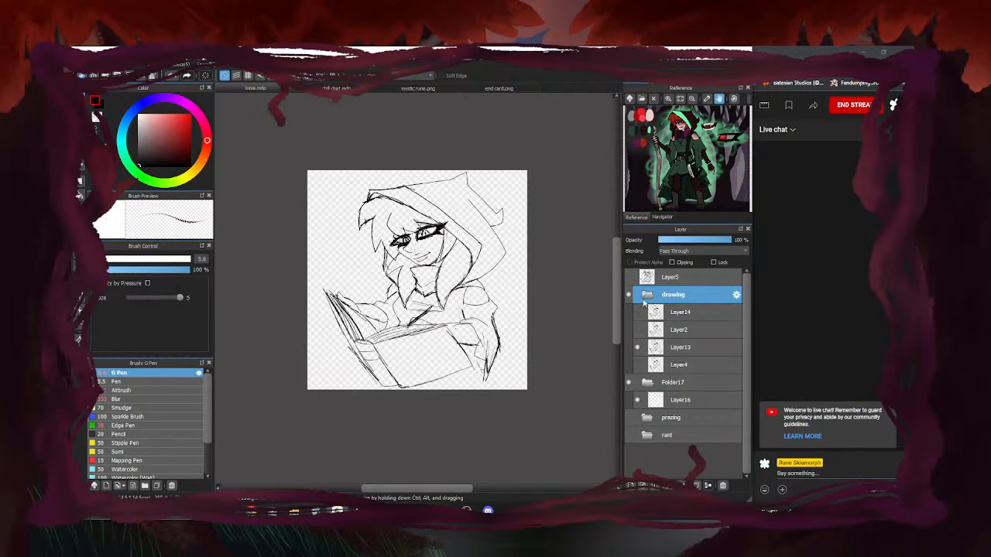
left_click(646, 299)
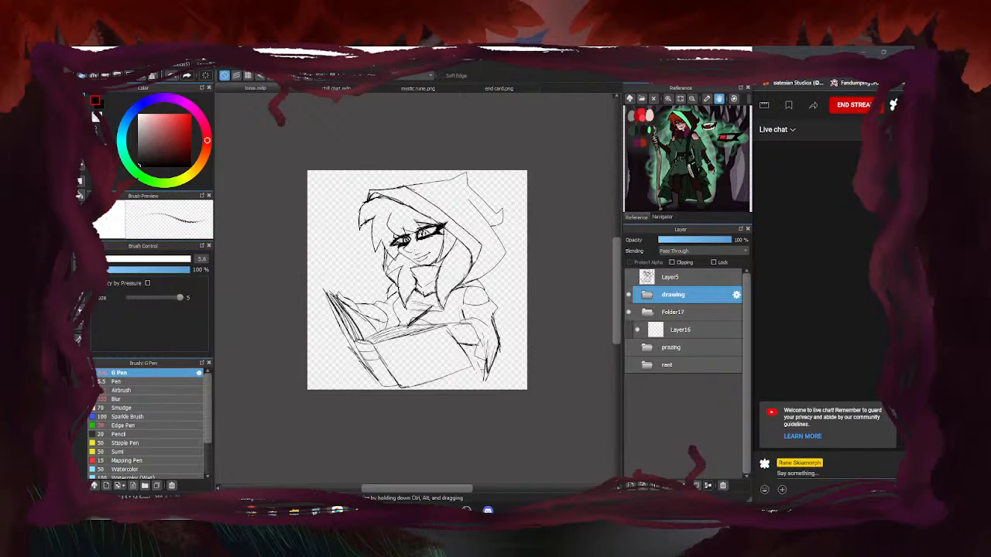
Switch to the Pen brush at size 76 and select Layer13 inside the drawing folder
left_click(120, 381)
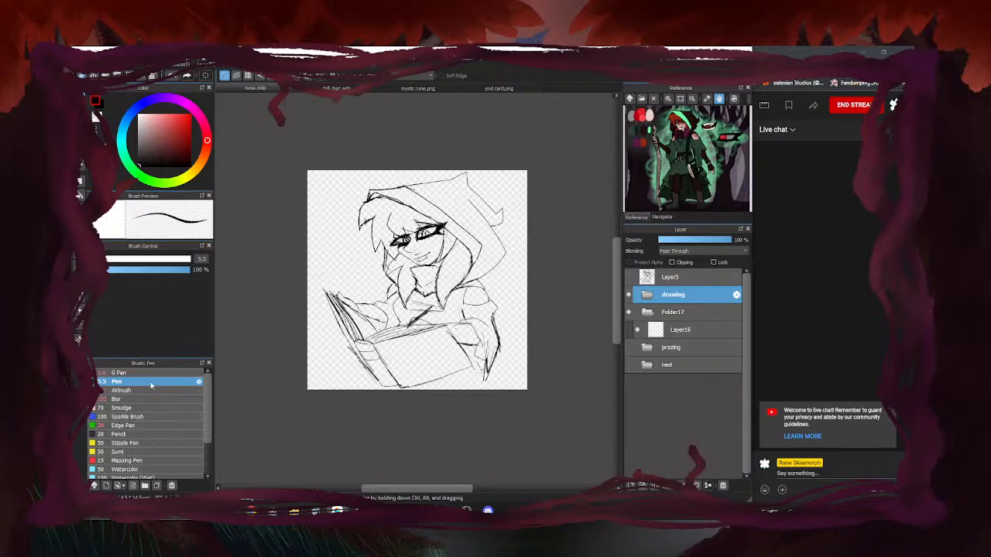
left_click(170, 259)
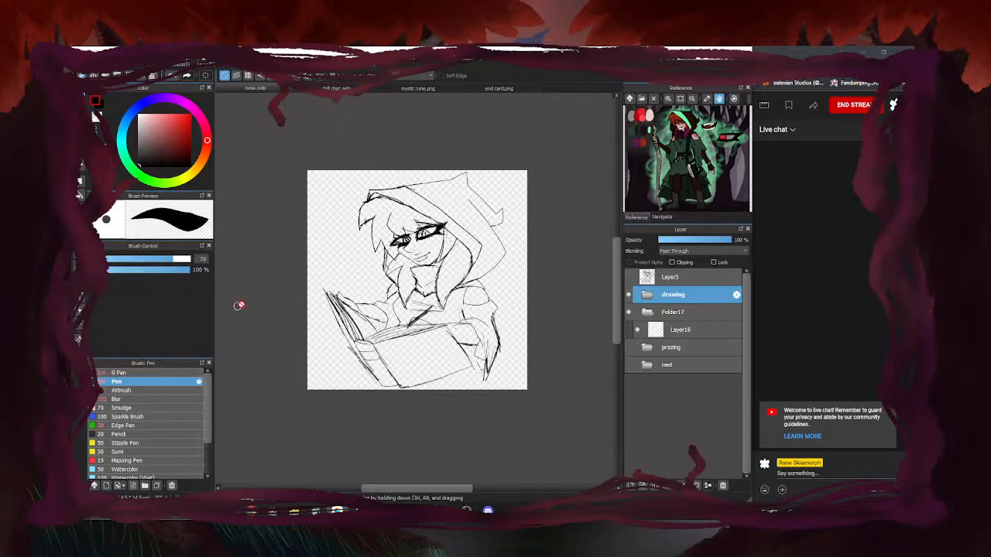
left_click(649, 294)
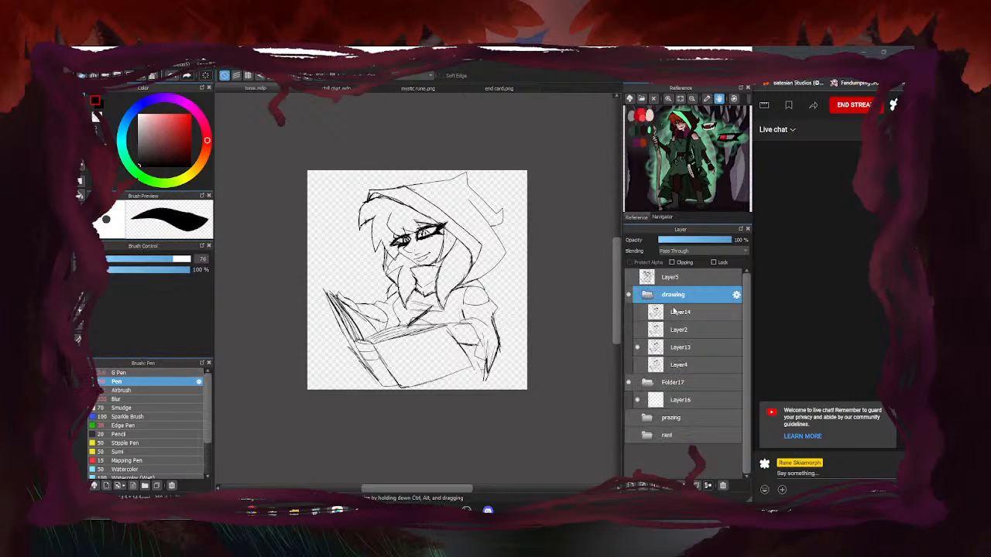
left_click(680, 312)
left_click(681, 347)
Draw thick test strokes with the Pen and with the G Pen enlarged to size 38
scroll(328, 265, "up", 2)
left_click_drag(331, 178, 360, 319)
left_click(142, 375)
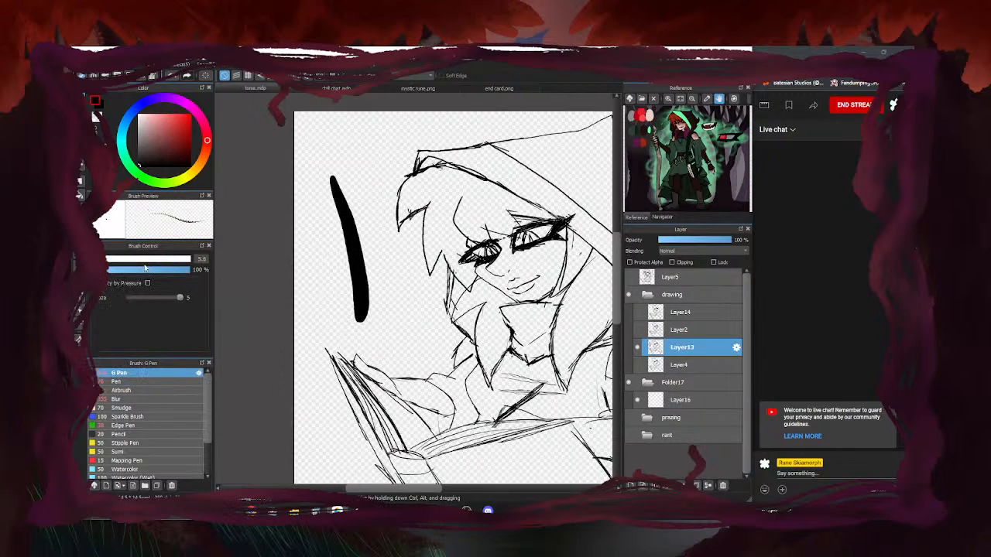
left_click_drag(149, 259, 155, 259)
mouse_move(308, 177)
left_mouse_down()
mouse_move(330, 223)
mouse_move(336, 314)
left_mouse_up()
scroll(312, 231, "up", 5)
scroll(368, 309, "down", 4)
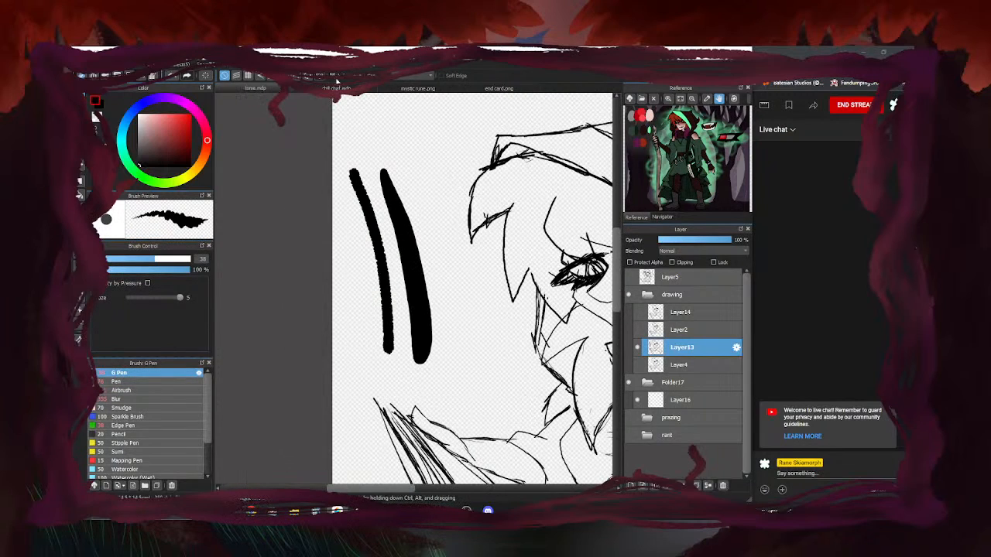
scroll(381, 287, "up", 2)
Draw another thick Pen test stroke down the left and zoom in to inspect its edges
left_click(116, 381)
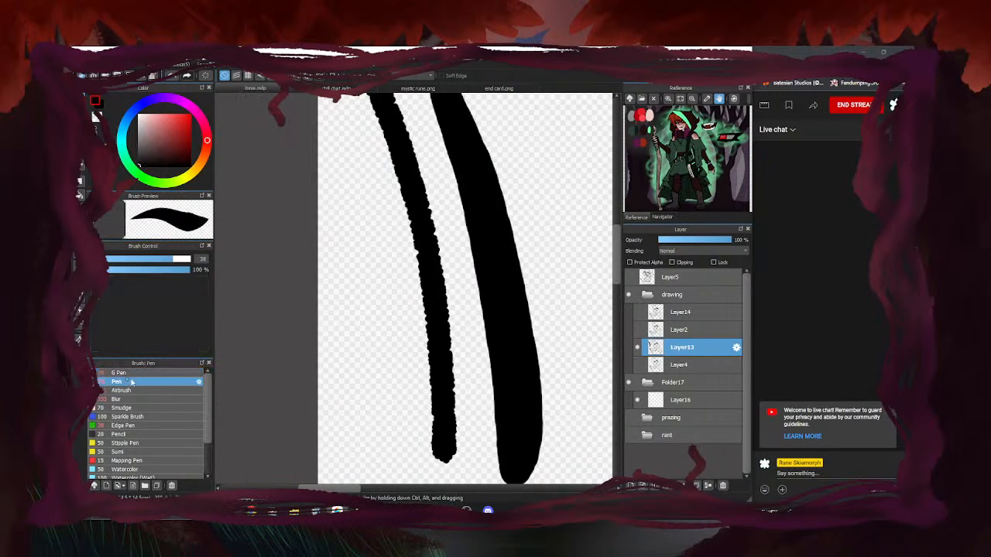
left_click_drag(335, 169, 361, 381)
scroll(400, 256, "up", 4)
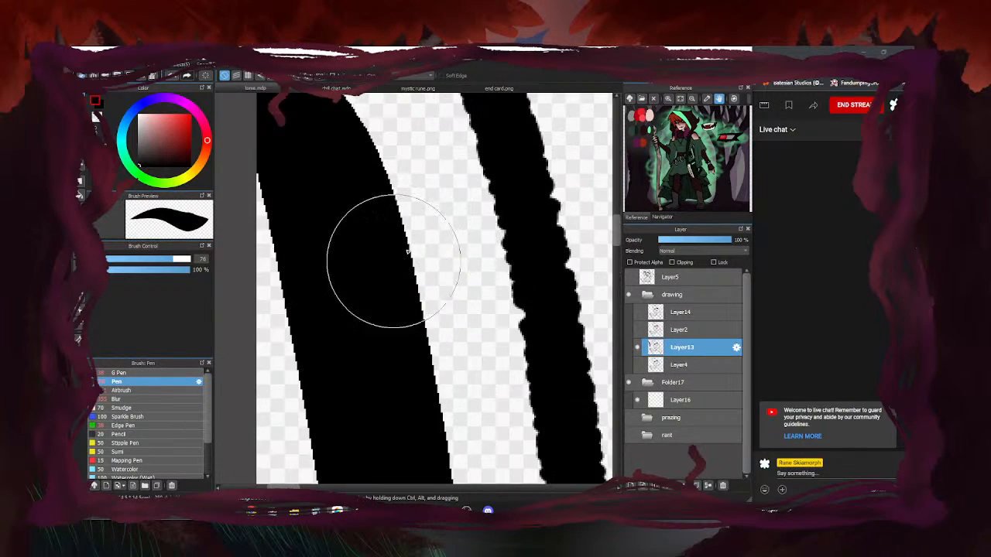
scroll(433, 196, "down", 4)
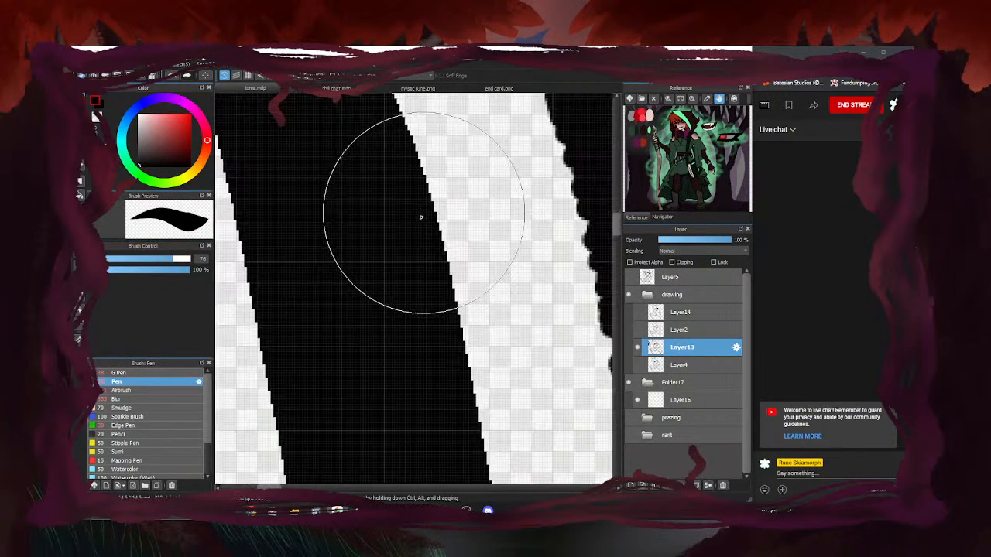
scroll(377, 206, "down", 4)
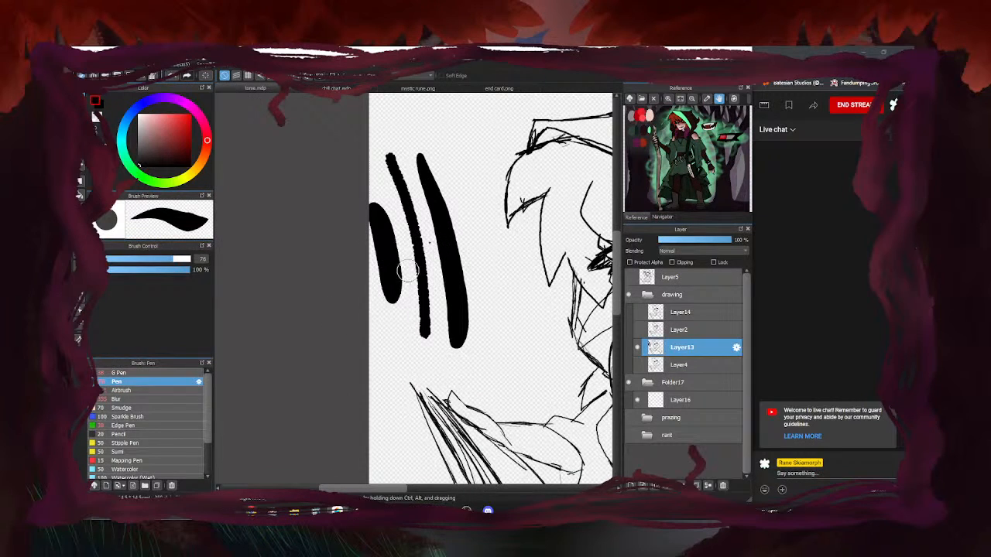
scroll(438, 248, "up", 5)
scroll(445, 245, "up", 2)
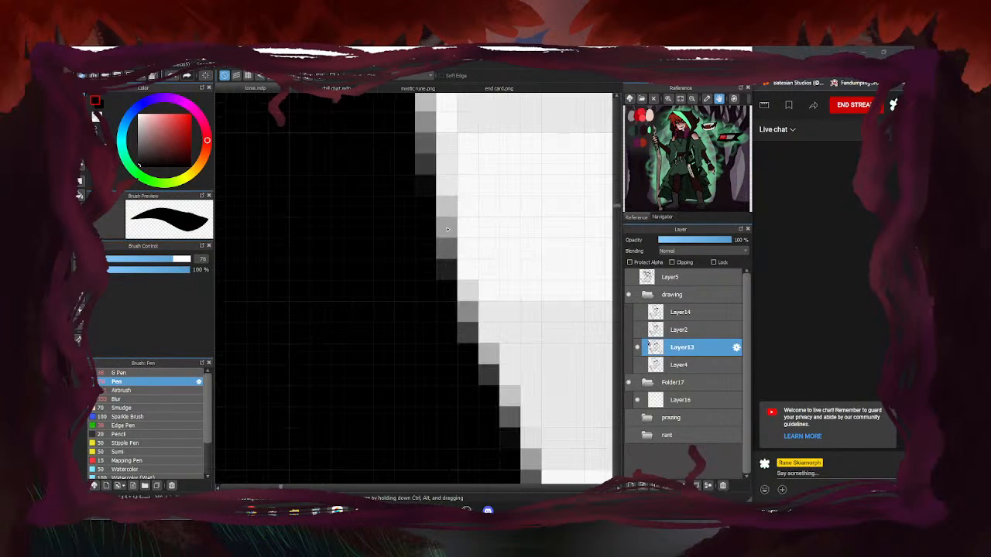
scroll(446, 267, "down", 10)
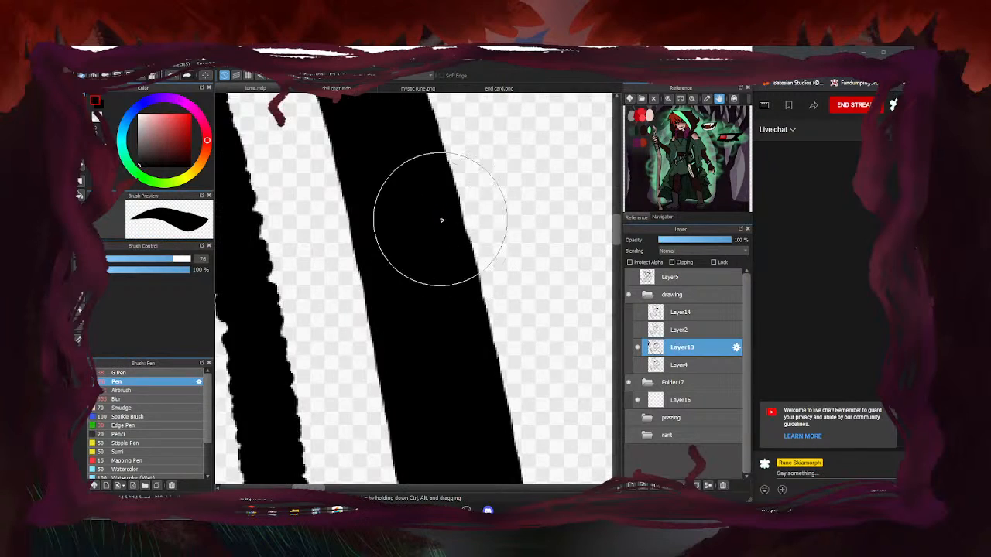
scroll(389, 280, "up", 4)
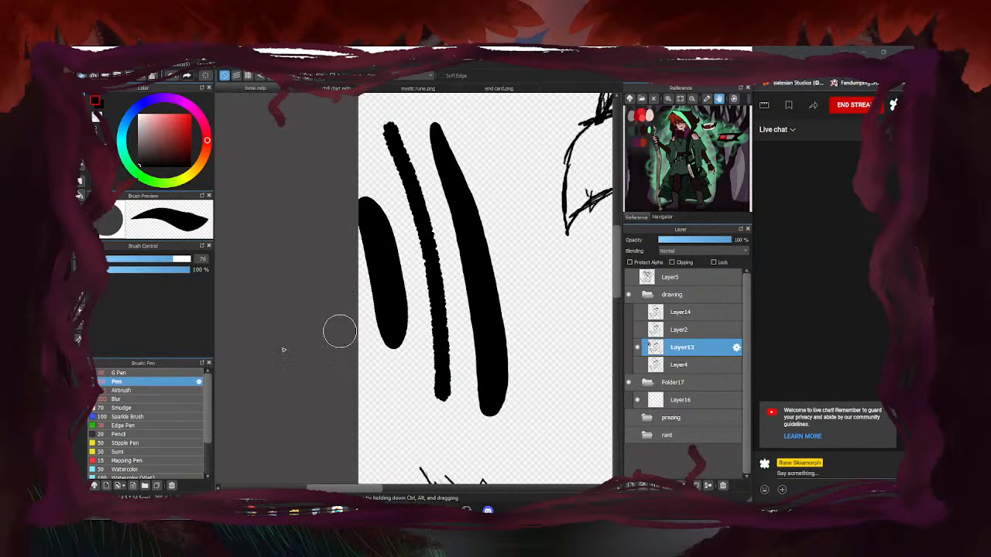
Add a curved G Pen test stroke, then undo all the test strokes with Ctrl+Z
left_click(142, 373)
scroll(381, 366, "up", 2)
left_click_drag(455, 317, 393, 395)
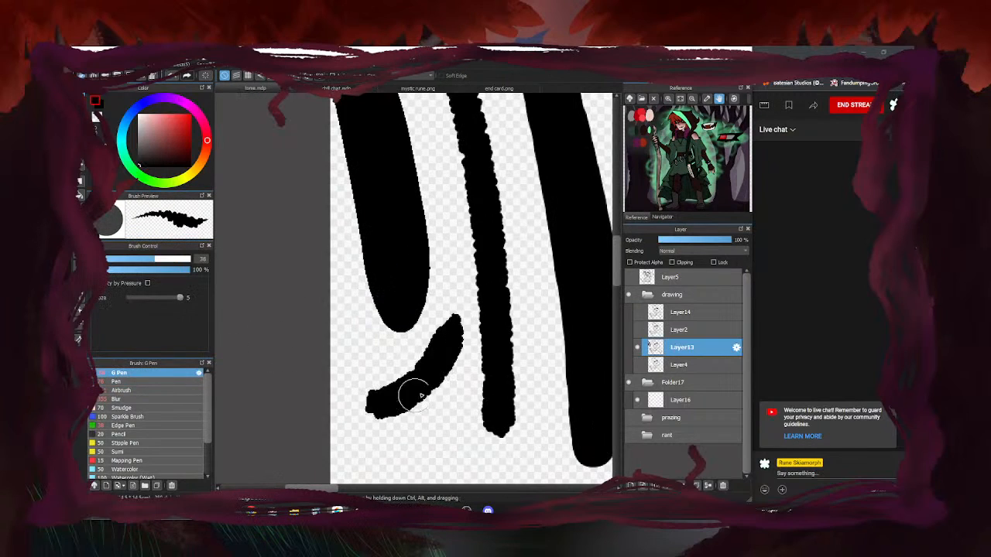
scroll(387, 395, "up", 3)
scroll(309, 311, "down", 3)
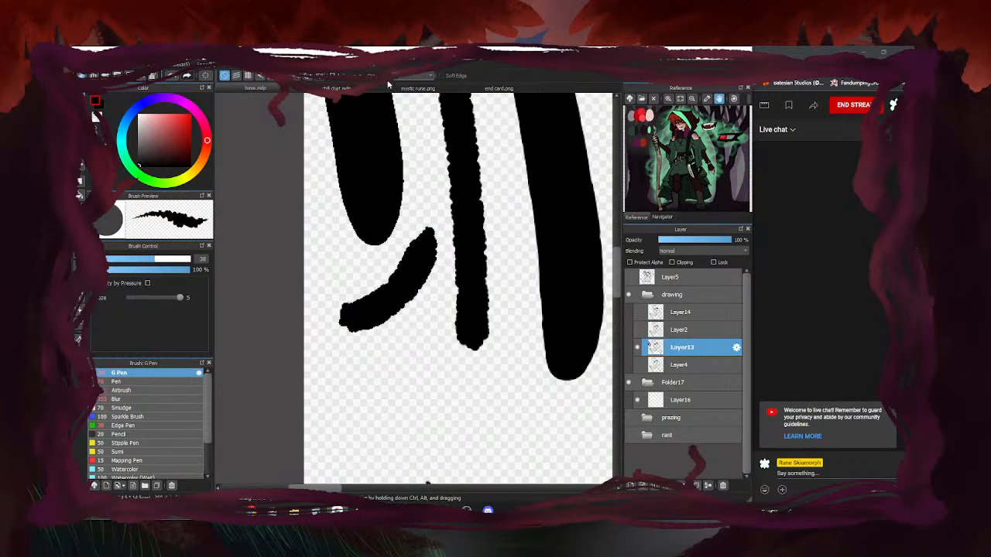
scroll(357, 313, "down", 2)
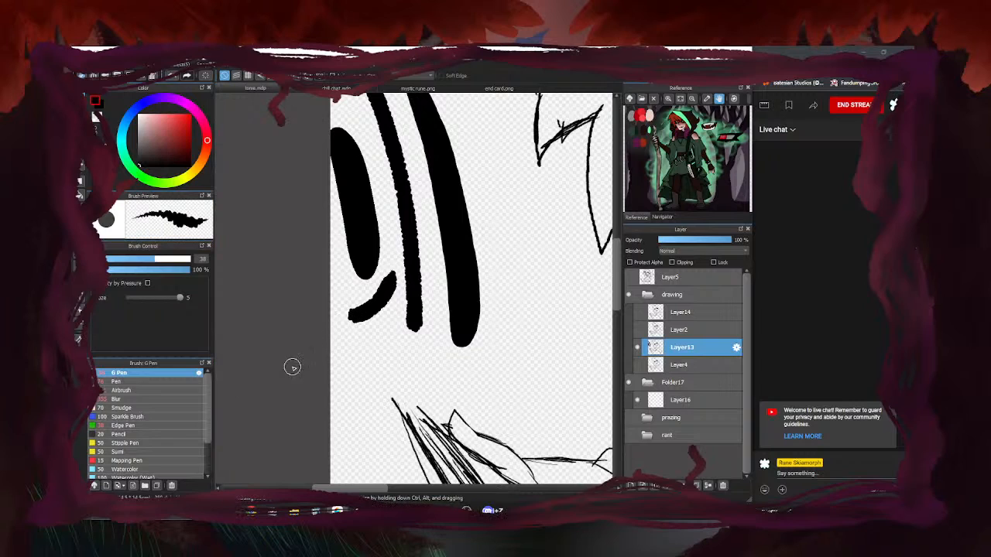
key("ctrl+z")
key("ctrl+z")
key("ctrl+z")
key("ctrl+z")
scroll(283, 347, "down", 3)
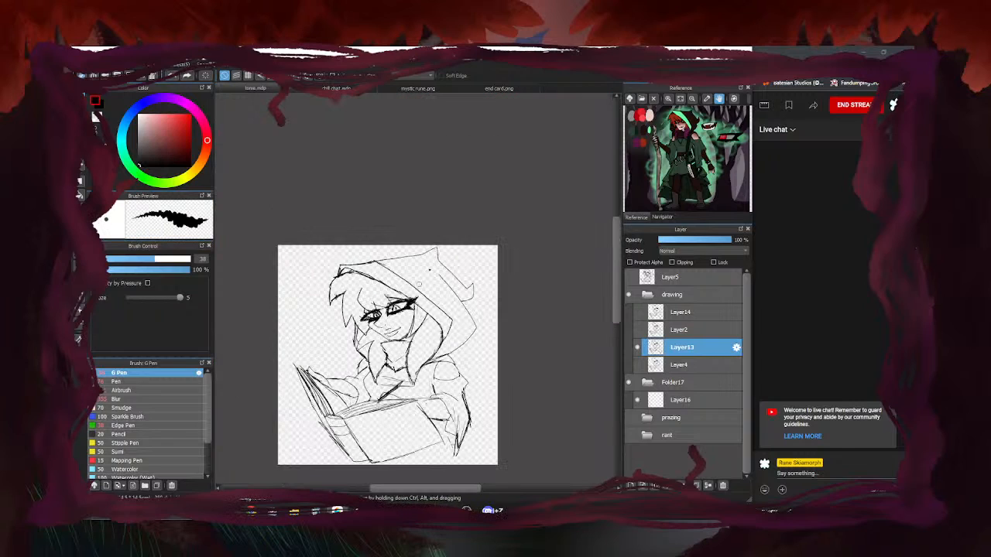
scroll(446, 234, "down", 2)
scroll(398, 324, "up", 2)
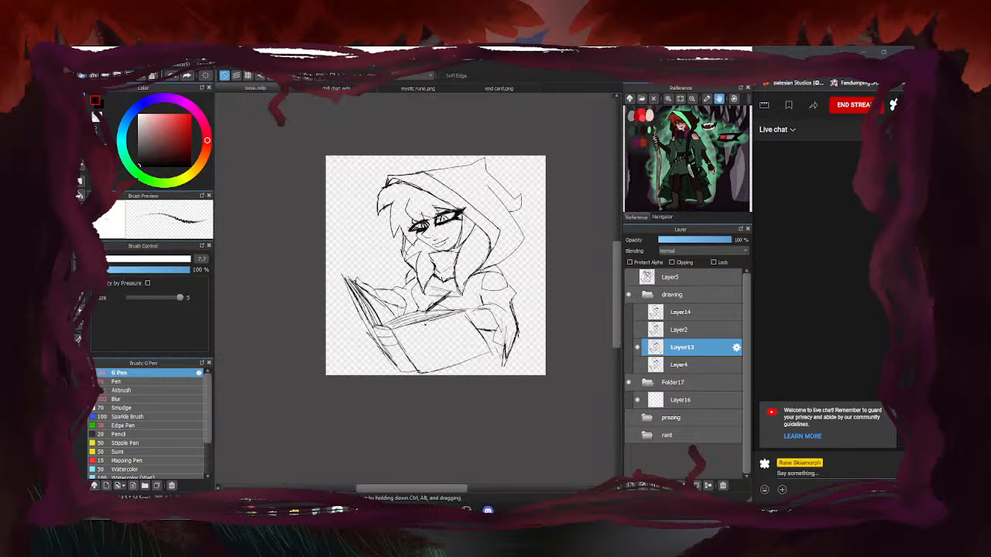
Hide Layer13 and briefly preview Layer5, the prazing folder and the rant sketch, leaving them hidden
left_click(638, 348)
left_click(647, 295)
left_click(629, 277)
left_click(630, 277)
left_click(629, 348)
left_click(629, 347)
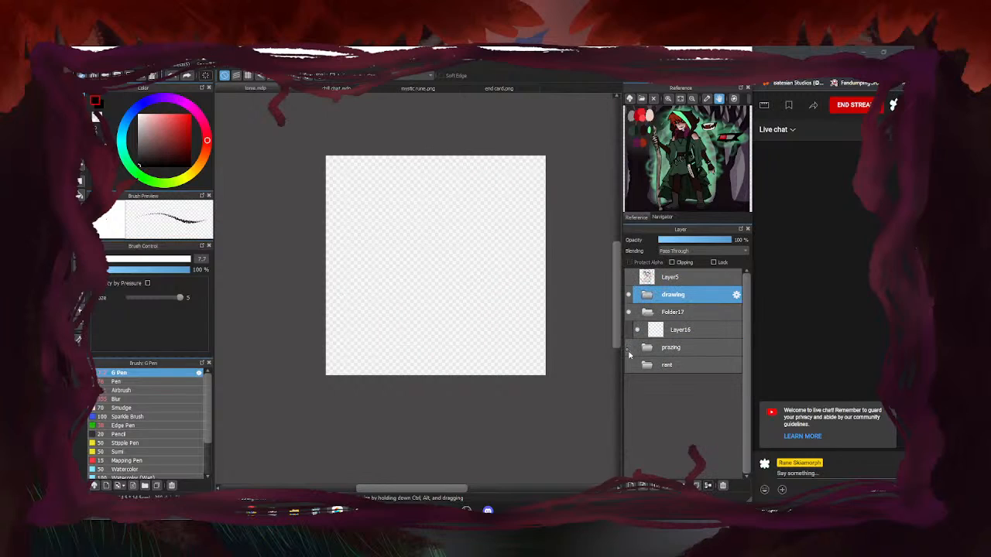
left_click(629, 365)
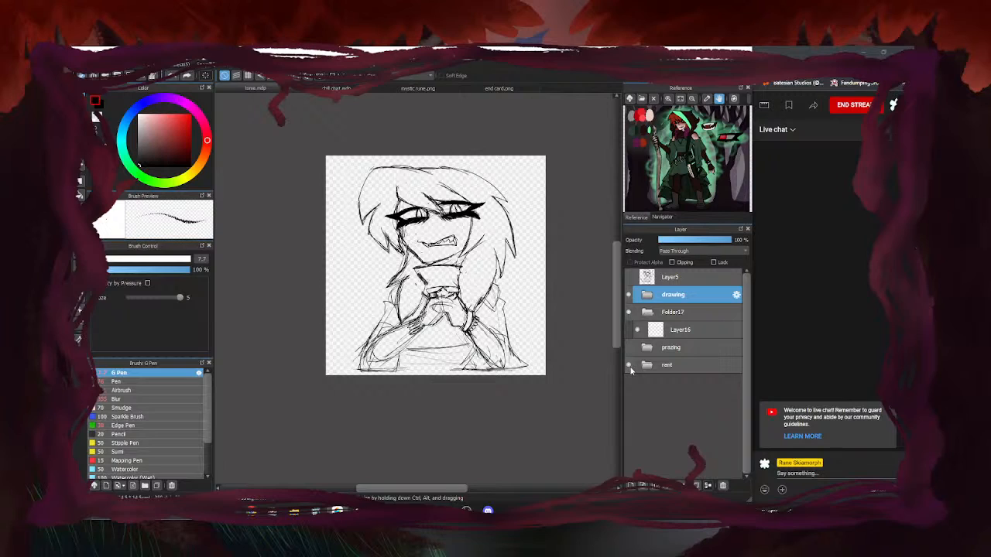
left_click(629, 365)
Show and select the Layer4 sketch, fade it to 38% opacity, and add a new layer above it
left_click(647, 295)
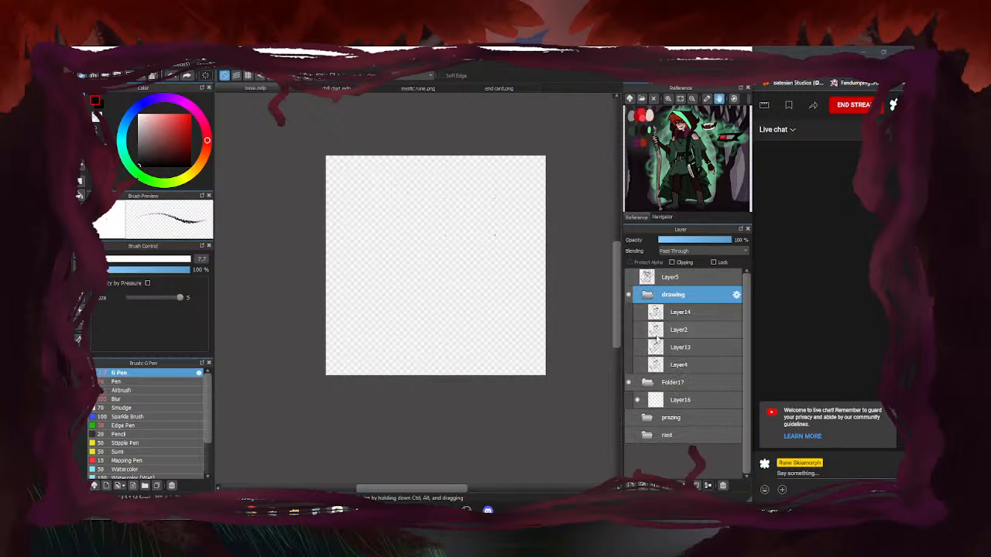
left_click(638, 366)
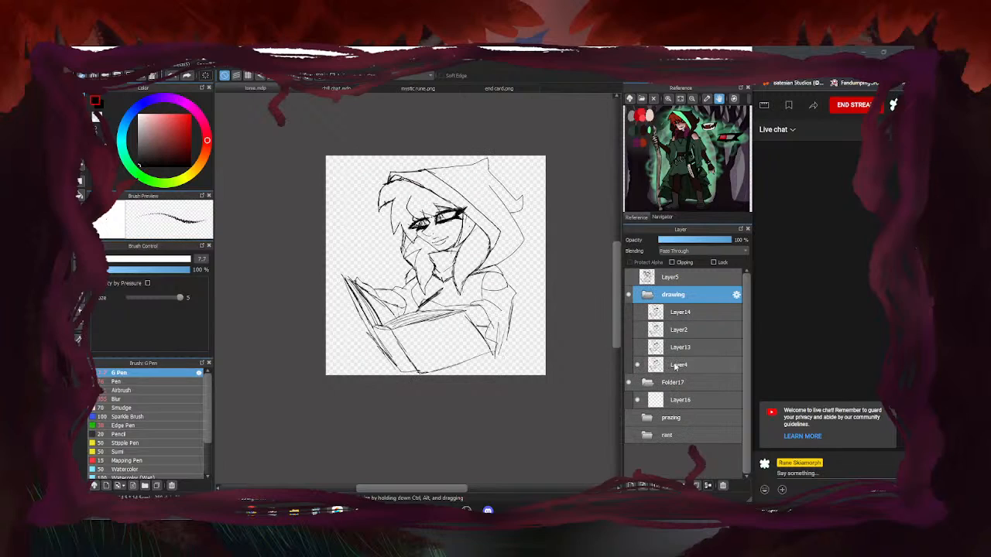
left_click(678, 367)
left_click(686, 240)
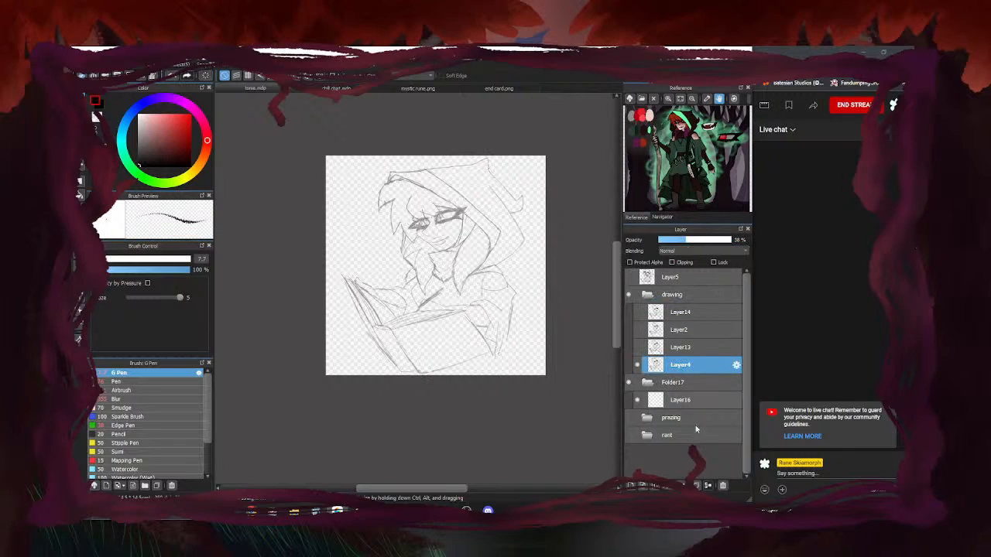
left_click(631, 487)
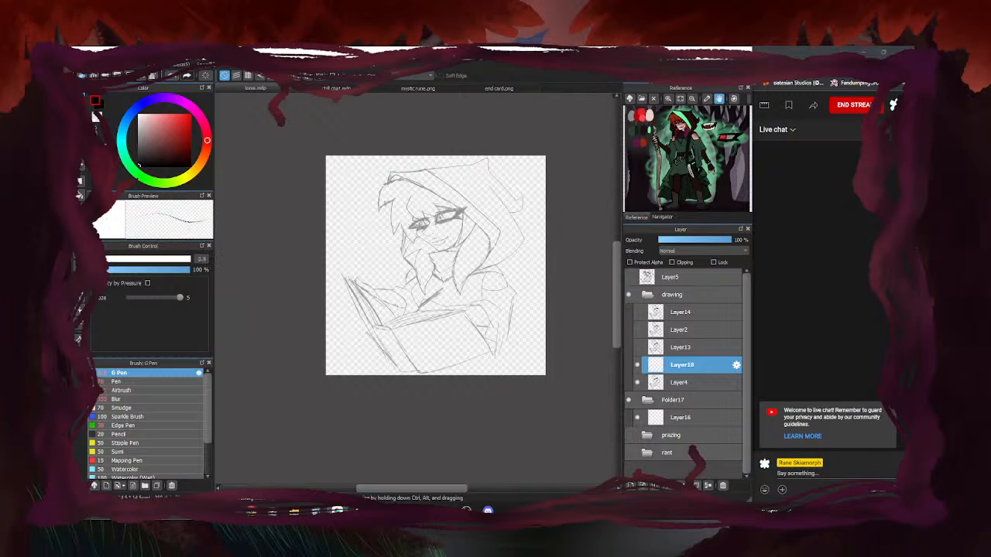
Set the G Pen to size 7.1 and ink the line along the hood's edge
scroll(392, 180, "up", 5)
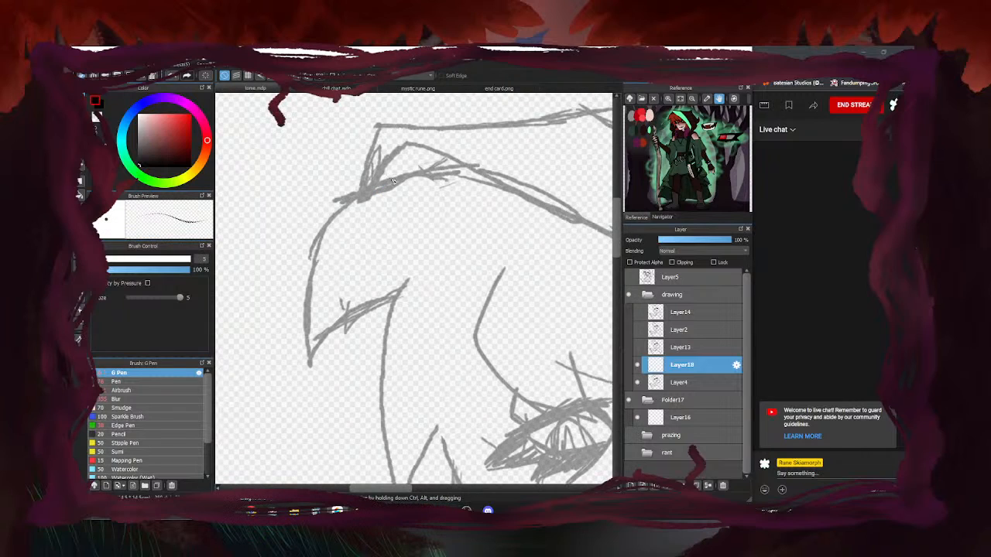
left_click(107, 260)
scroll(347, 269, "down", 8)
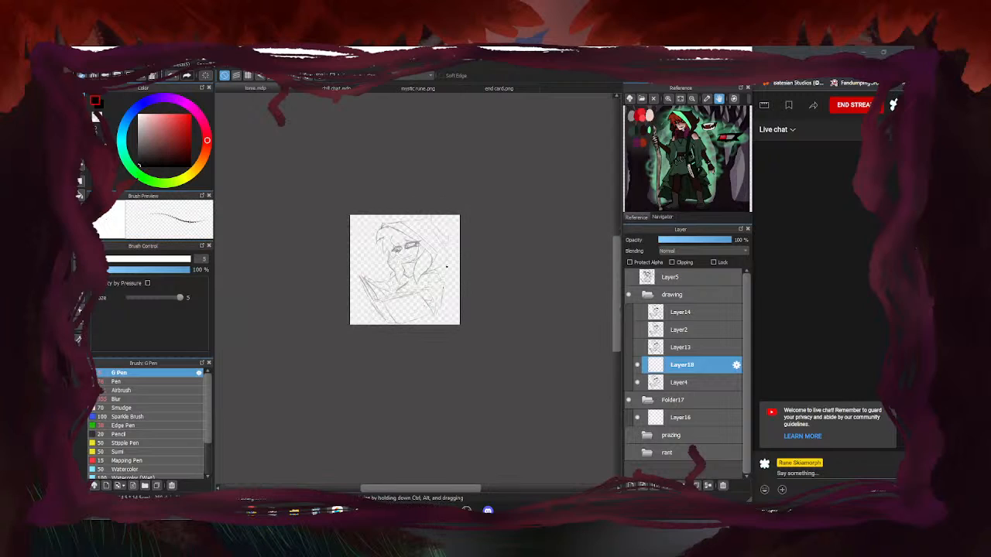
scroll(379, 225, "up", 8)
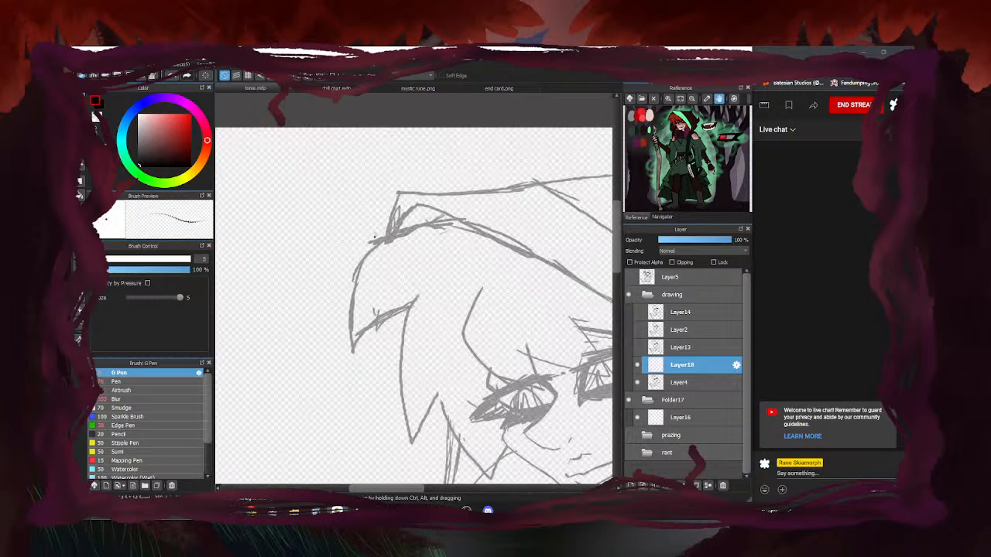
left_click_drag(460, 219, 382, 243)
scroll(476, 213, "down", 5)
scroll(382, 238, "up", 8)
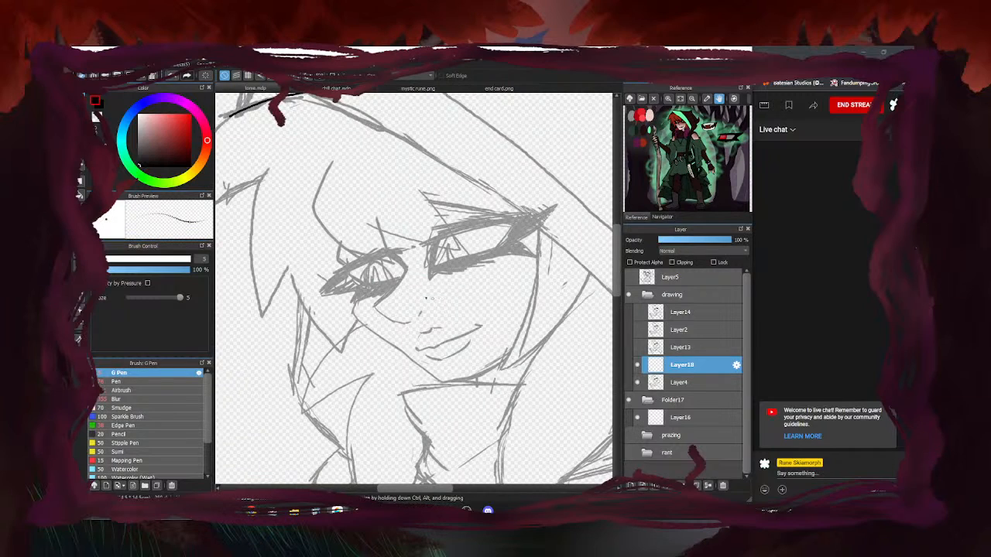
Ink the eye's outer edge, upper lip and lower-lip curve, erasing the extra line under the nose
mouse_move(373, 216)
left_mouse_down()
mouse_move(399, 251)
mouse_move(336, 320)
mouse_move(375, 348)
mouse_move(405, 354)
mouse_move(434, 335)
left_mouse_up()
left_click_drag(451, 367, 462, 364)
mouse_move(419, 407)
left_mouse_down()
mouse_move(554, 362)
mouse_move(532, 358)
left_mouse_up()
left_click_drag(439, 421, 501, 423)
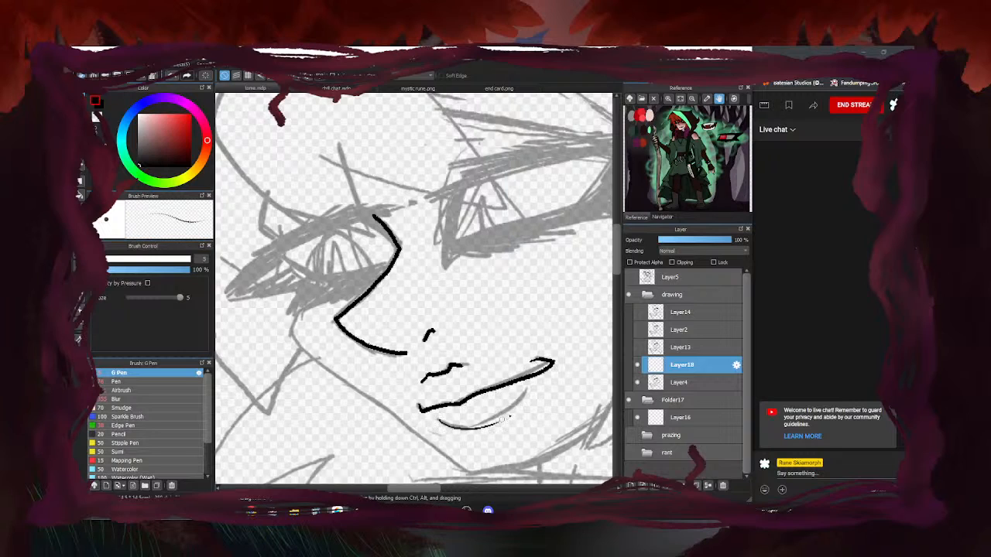
key("e")
mouse_move(454, 373)
left_mouse_down()
mouse_move(510, 358)
mouse_move(426, 378)
mouse_move(448, 368)
left_mouse_up()
key("p")
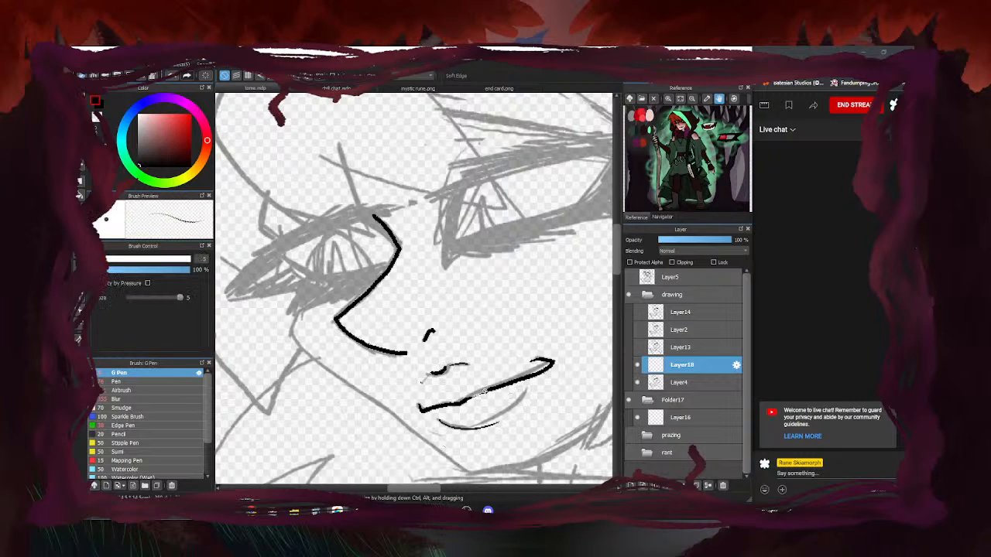
Ink the cheek and jawline beside the eye, set the eraser to size 26, and fit the drawing in view
scroll(355, 299, "down", 5)
scroll(359, 329, "up", 4)
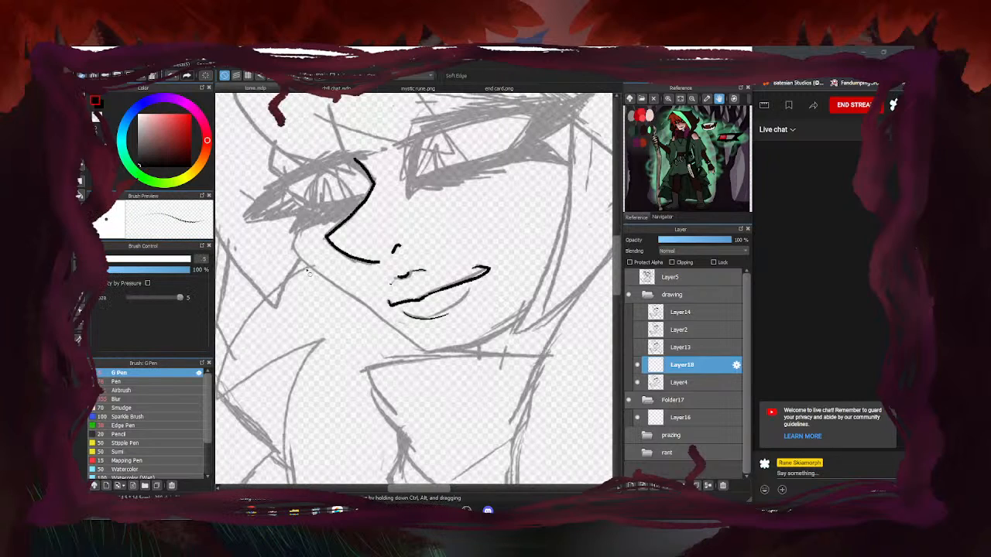
mouse_move(303, 209)
left_mouse_down()
mouse_move(289, 248)
mouse_move(411, 336)
mouse_move(416, 352)
mouse_move(471, 347)
mouse_move(529, 311)
left_mouse_up()
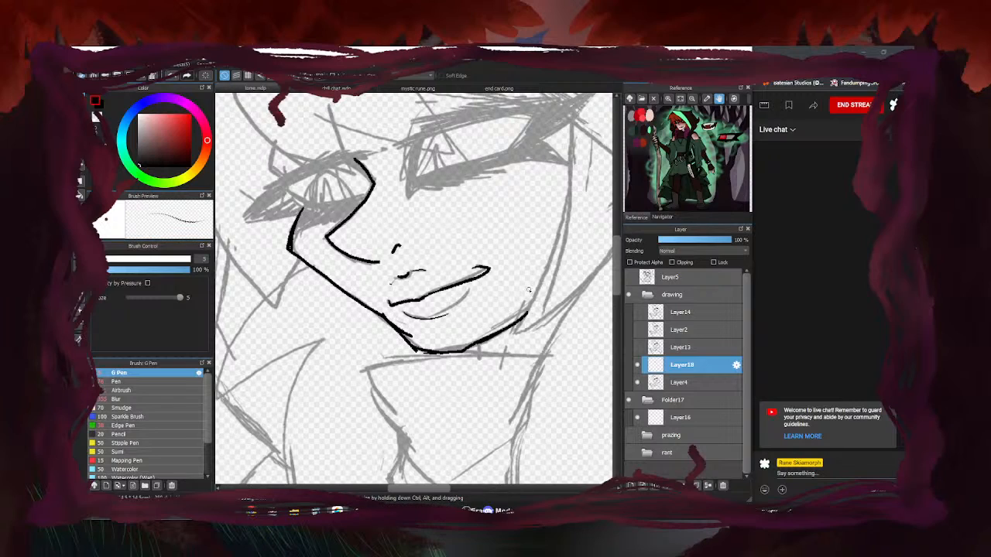
key("e")
left_click(143, 260)
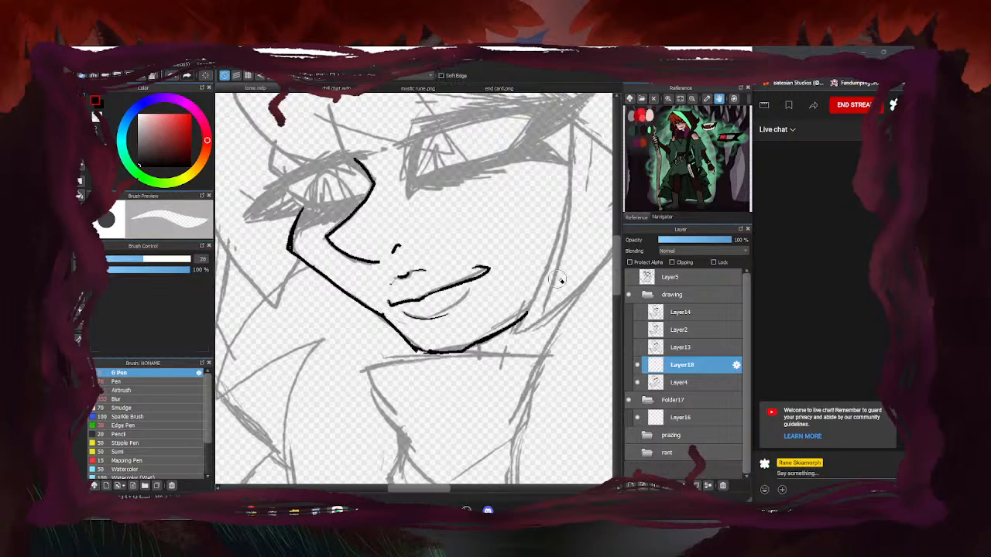
key("b")
key("ctrl+0")
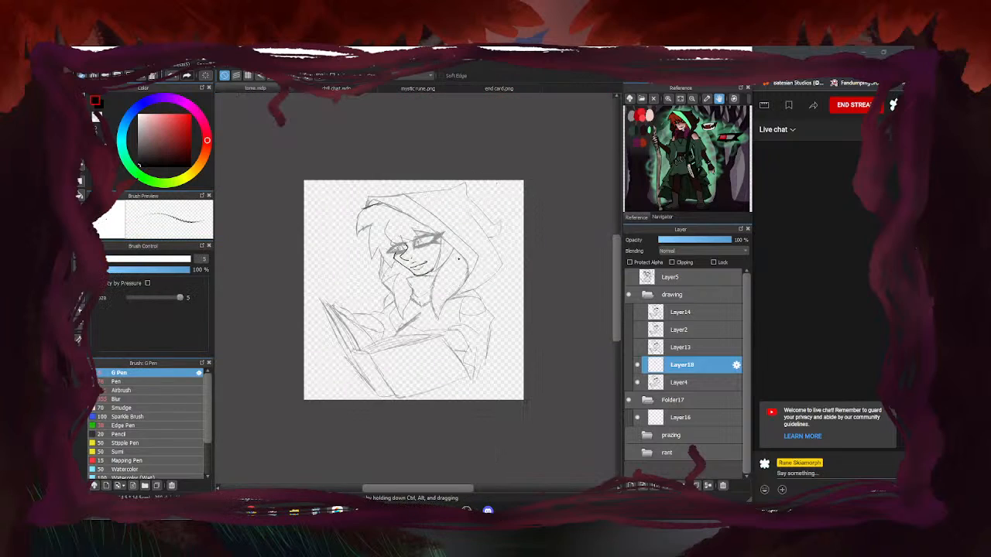
Redraw the jawline down to the chin, after undoing a collar stroke and erasing the old lower-left jaw ink
left_click(639, 383)
left_click(639, 383)
scroll(430, 271, "up", 5)
left_click_drag(453, 298, 327, 307)
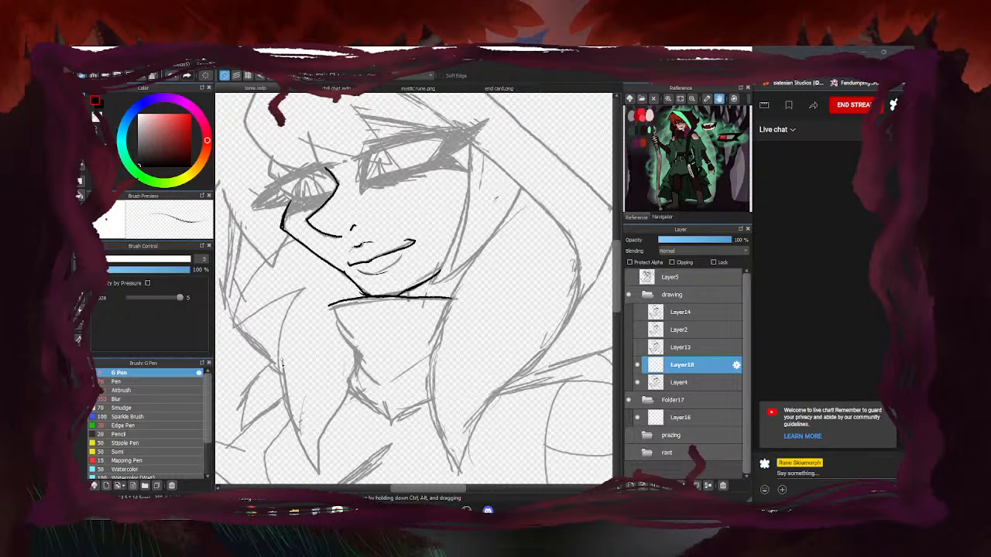
key("ctrl+z")
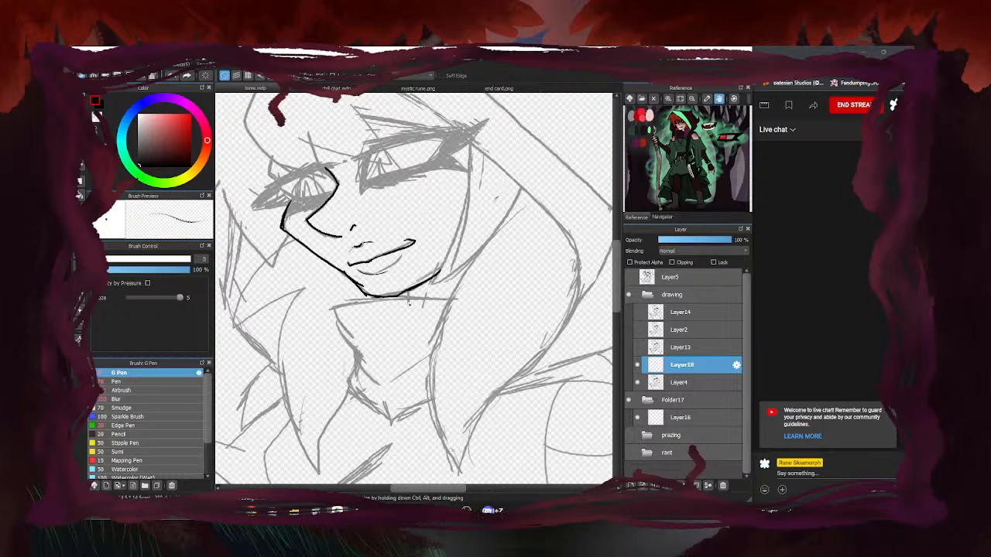
key("e")
left_click_drag(347, 274, 386, 303)
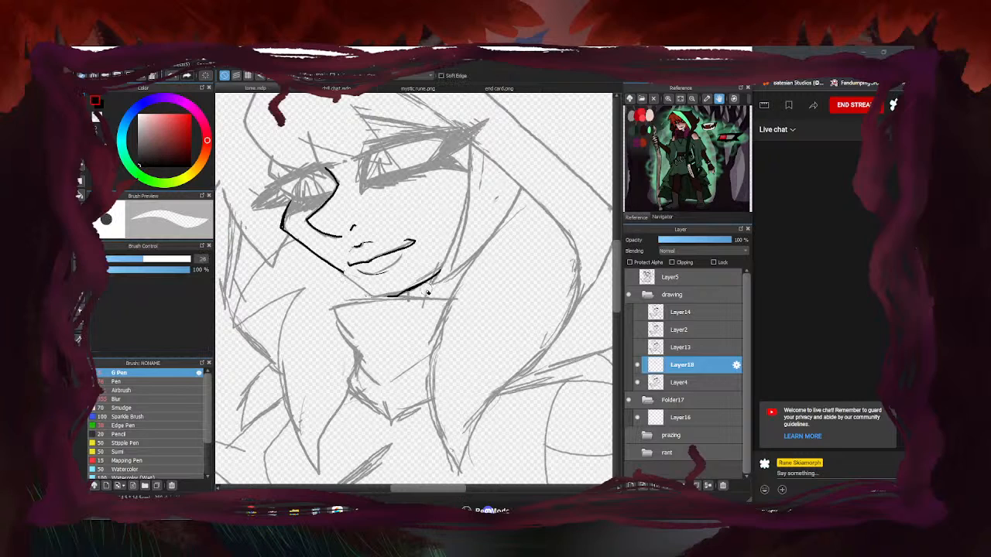
key("b")
scroll(353, 282, "up", 4)
mouse_move(314, 247)
left_mouse_down()
mouse_move(406, 322)
mouse_move(464, 325)
left_mouse_up()
left_click_drag(401, 320, 511, 308)
scroll(465, 315, "down", 4)
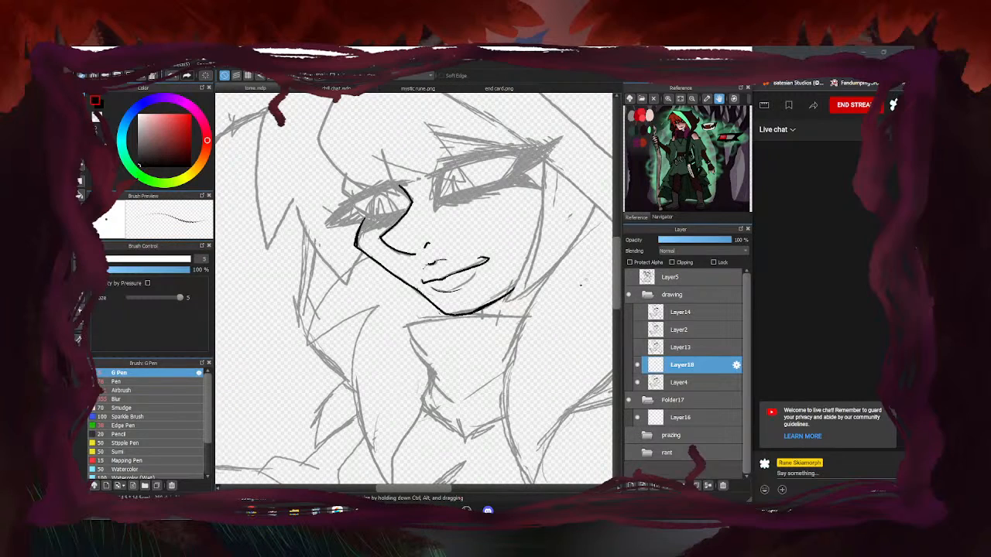
Ink the cheek line running from the hair down to the jaw
key("e")
scroll(438, 319, "up", 3)
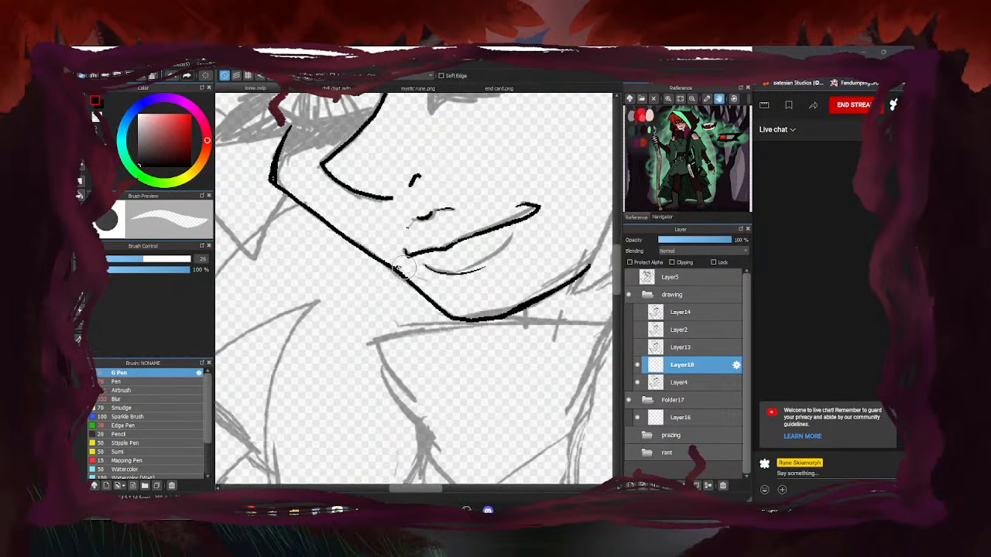
scroll(352, 246, "down", 2)
scroll(352, 246, "up", 2)
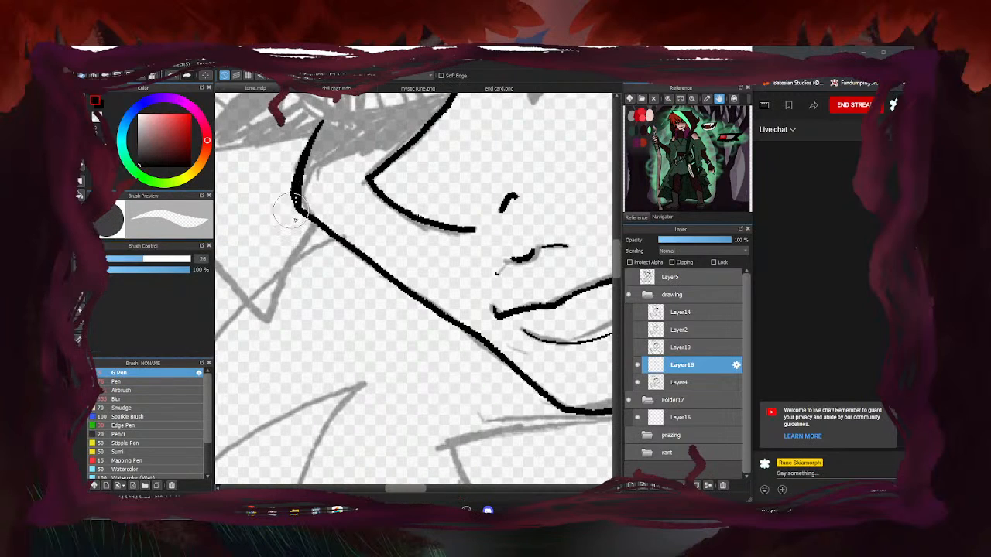
scroll(401, 182, "down", 3)
key("b")
scroll(400, 182, "down", 3)
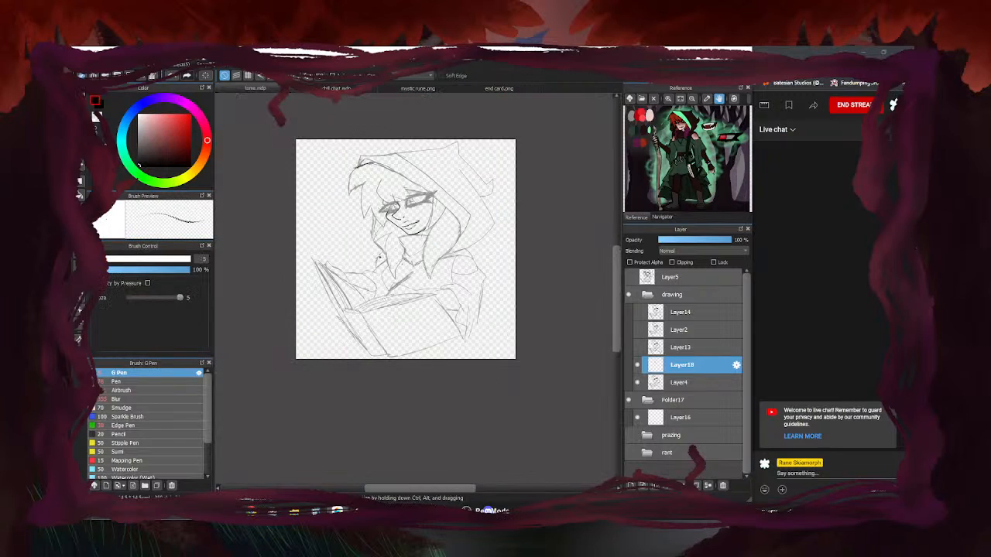
scroll(394, 199, "up", 3)
scroll(351, 287, "up", 1)
scroll(387, 279, "down", 3)
scroll(425, 271, "up", 5)
mouse_move(470, 118)
left_mouse_down()
mouse_move(453, 269)
mouse_move(410, 354)
left_mouse_up()
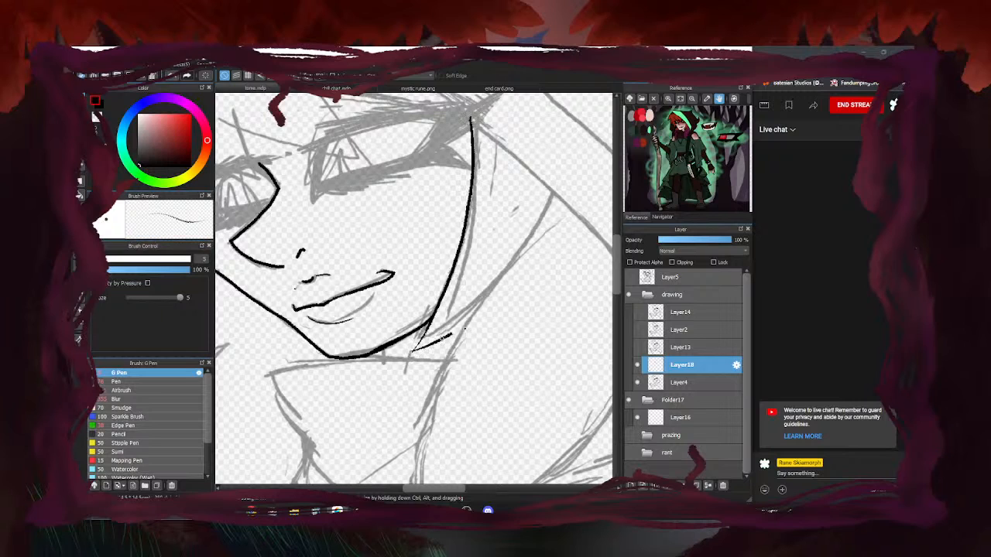
scroll(565, 233, "down", 3)
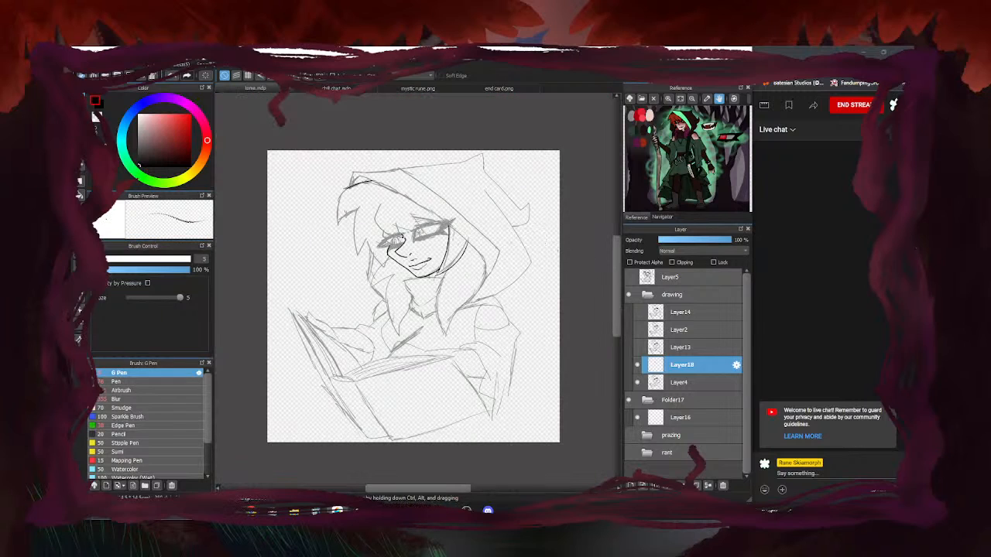
scroll(387, 240, "up", 3)
scroll(305, 270, "down", 2)
scroll(509, 182, "up", 3)
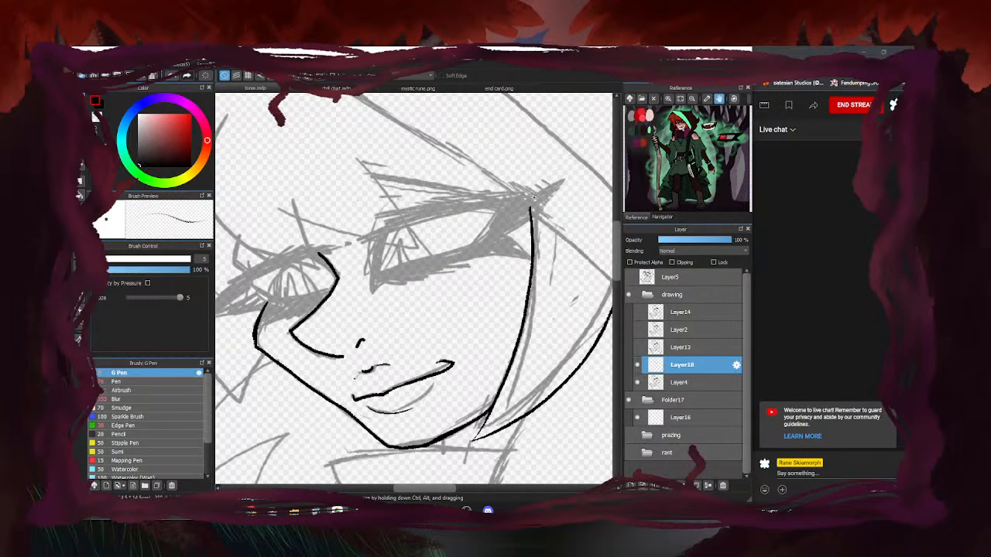
Ink the right eye's upper lid and winged flick, trimming the wing's overshooting end
mouse_move(488, 211)
left_mouse_down()
mouse_move(394, 231)
mouse_move(377, 249)
mouse_move(373, 282)
mouse_move(502, 234)
mouse_move(529, 198)
left_mouse_up()
scroll(399, 256, "up", 1)
scroll(468, 233, "down", 2)
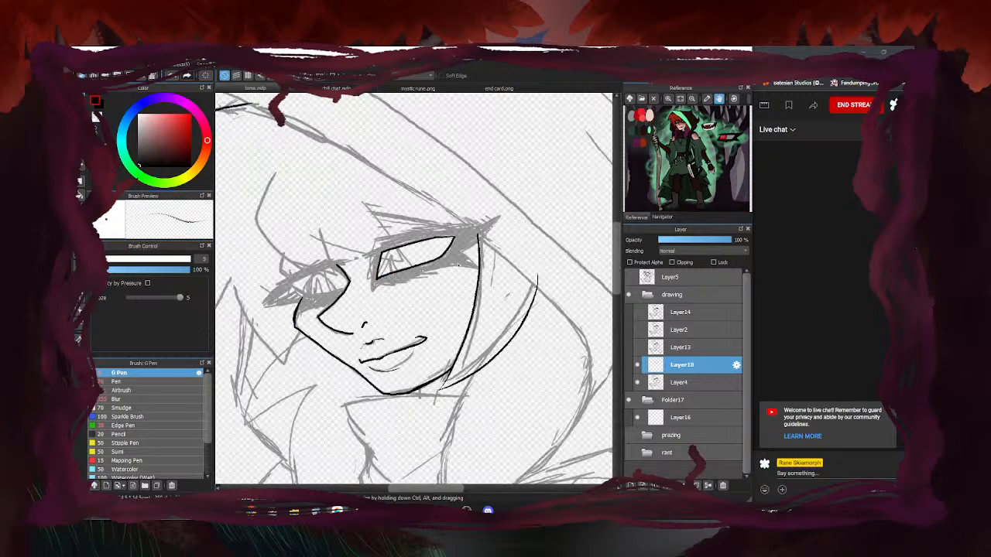
scroll(468, 232, "up", 2)
scroll(468, 232, "down", 2)
scroll(503, 243, "up", 1)
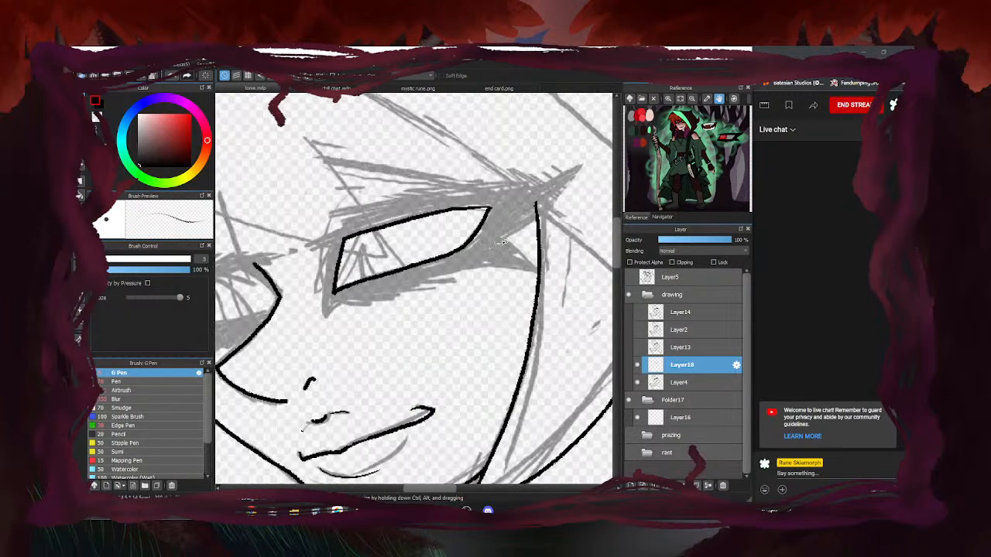
mouse_move(493, 241)
left_mouse_down()
mouse_move(553, 198)
mouse_move(574, 160)
mouse_move(534, 183)
mouse_move(345, 216)
mouse_move(306, 250)
mouse_move(356, 234)
mouse_move(332, 257)
mouse_move(328, 316)
mouse_move(349, 301)
mouse_move(374, 303)
mouse_move(356, 298)
mouse_move(401, 297)
mouse_move(377, 291)
mouse_move(414, 289)
mouse_move(407, 284)
mouse_move(468, 266)
mouse_move(537, 269)
mouse_move(495, 266)
mouse_move(531, 268)
mouse_move(509, 245)
left_mouse_up()
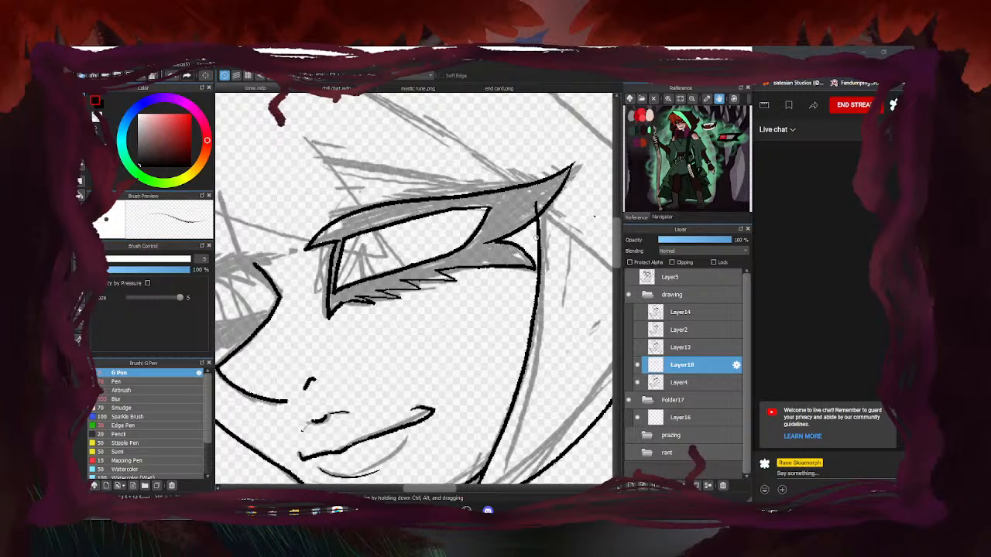
key("e")
left_click_drag(538, 209, 532, 210)
scroll(456, 228, "down", 4)
key("b")
scroll(427, 237, "up", 1)
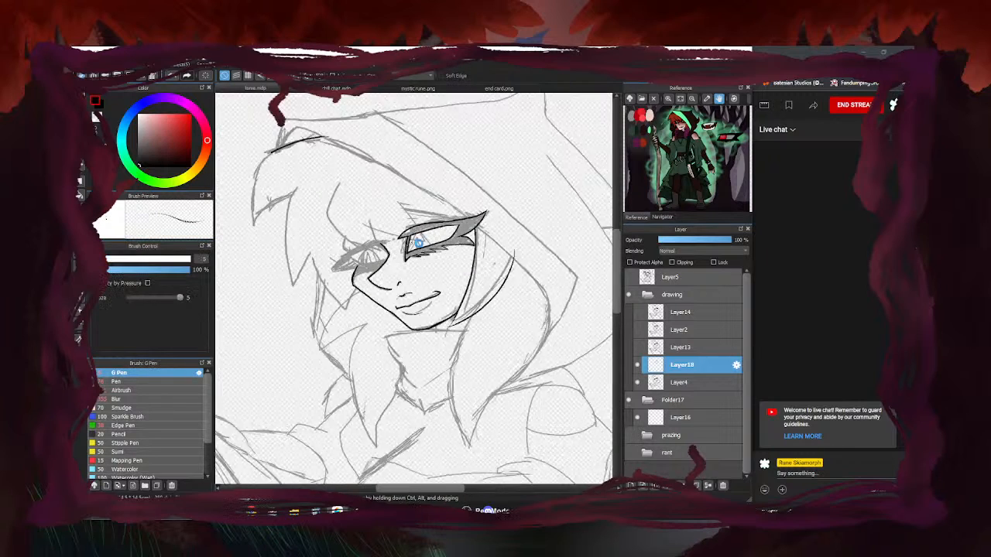
scroll(415, 242, "up", 3)
Ink the right eye's lid arc, corner stroke, inner curve and pointed inner shape
mouse_move(455, 184)
left_mouse_down()
mouse_move(421, 222)
mouse_move(407, 277)
left_mouse_up()
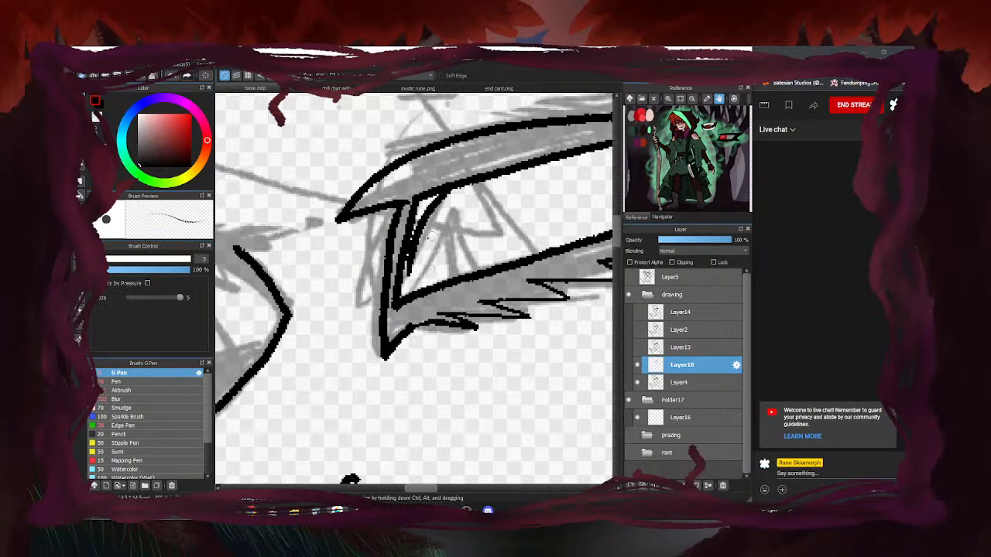
key("ctrl+z")
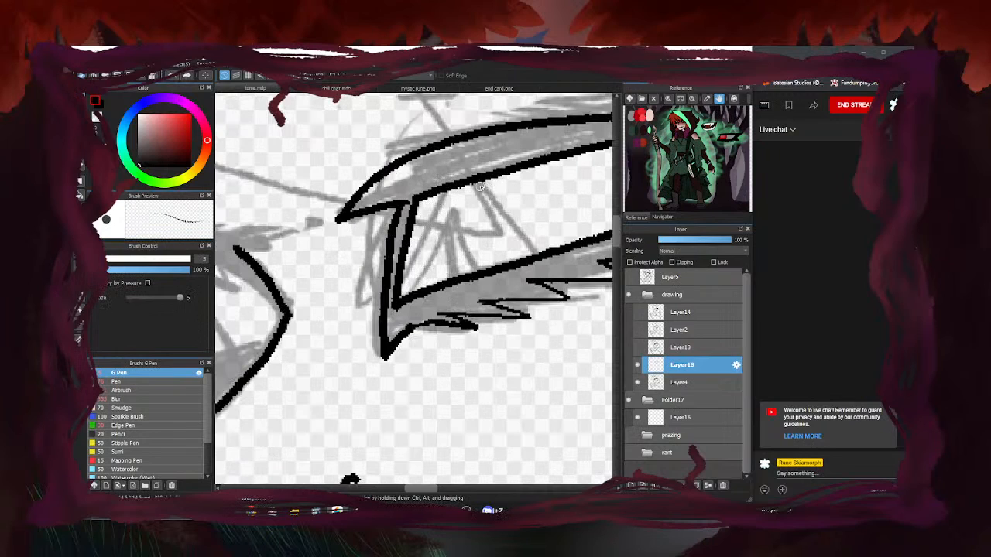
mouse_move(474, 179)
left_mouse_down()
mouse_move(506, 204)
mouse_move(541, 252)
left_mouse_up()
left_click_drag(456, 183, 401, 260)
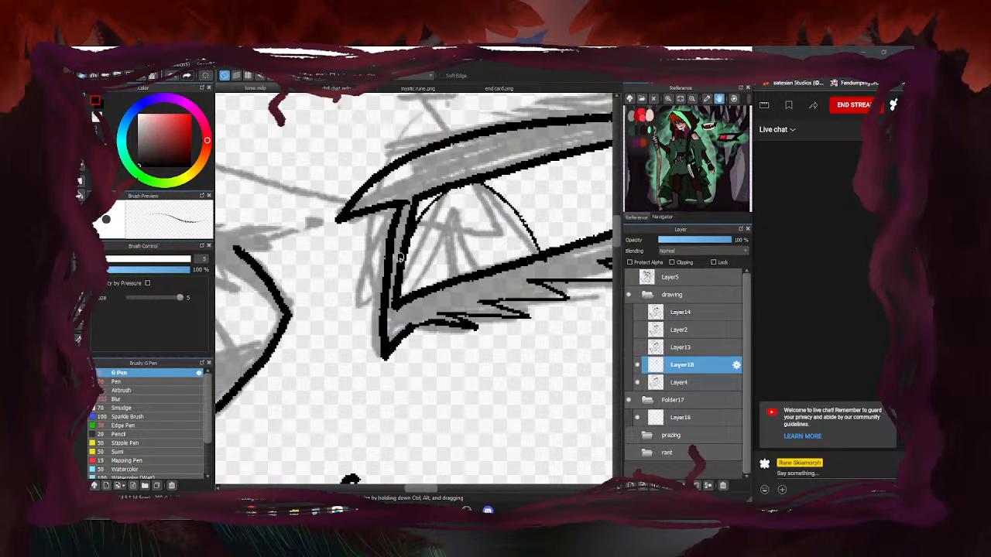
left_click_drag(456, 216, 447, 280)
left_click_drag(449, 222, 477, 271)
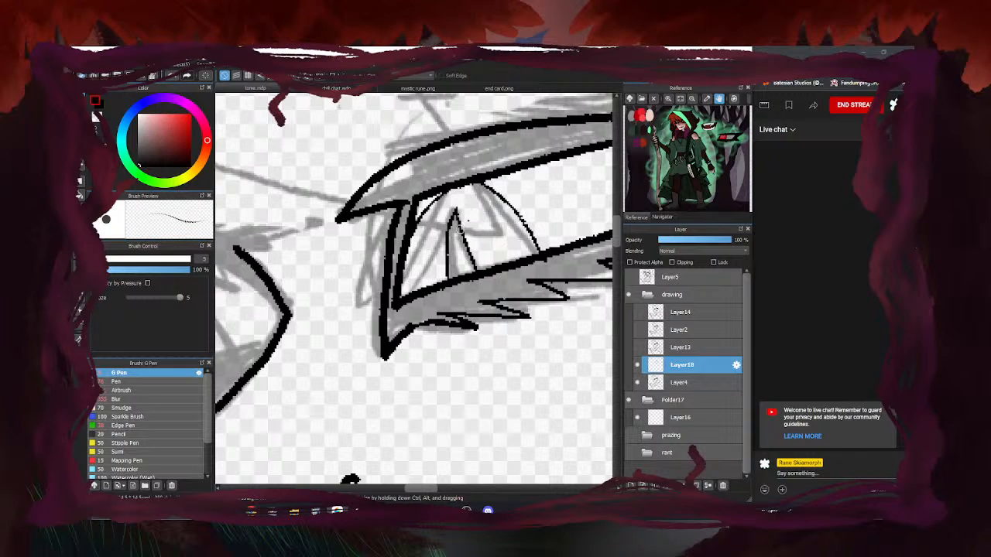
scroll(433, 223, "down", 5)
scroll(361, 242, "up", 1)
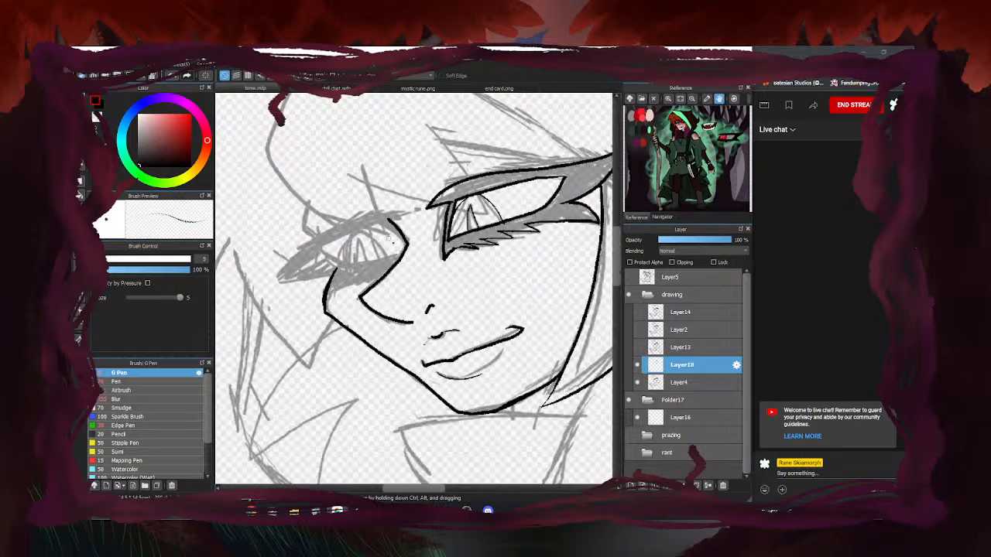
scroll(385, 240, "up", 1)
Give the left eye an inked lid corner, dark lashes and a long wing, then erase overlapping ink at both eyes
mouse_move(408, 243)
left_mouse_down()
mouse_move(371, 209)
mouse_move(361, 225)
mouse_move(379, 220)
mouse_move(295, 251)
mouse_move(335, 277)
mouse_move(400, 257)
left_mouse_up()
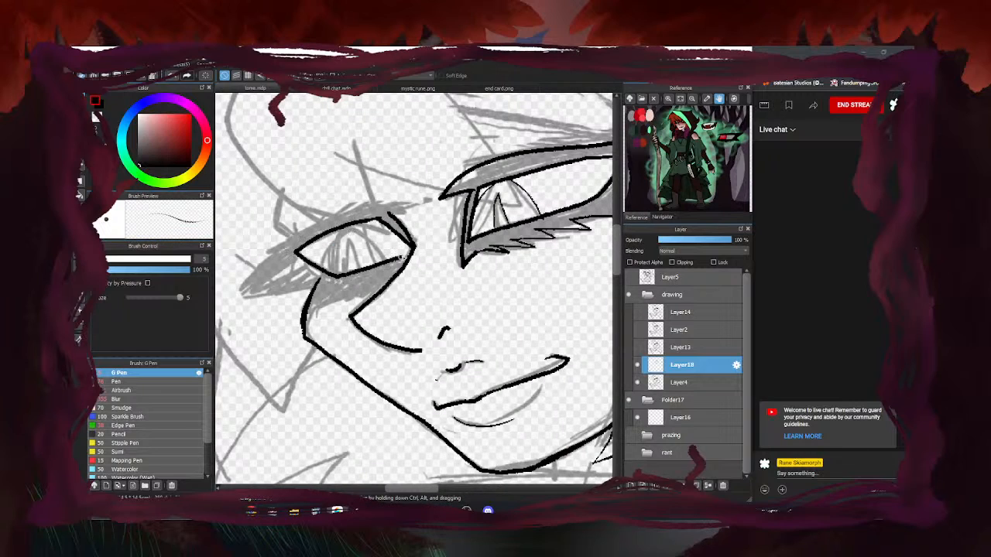
mouse_move(394, 275)
left_mouse_down()
mouse_move(335, 299)
mouse_move(349, 281)
mouse_move(315, 291)
mouse_move(305, 323)
mouse_move(344, 292)
left_mouse_up()
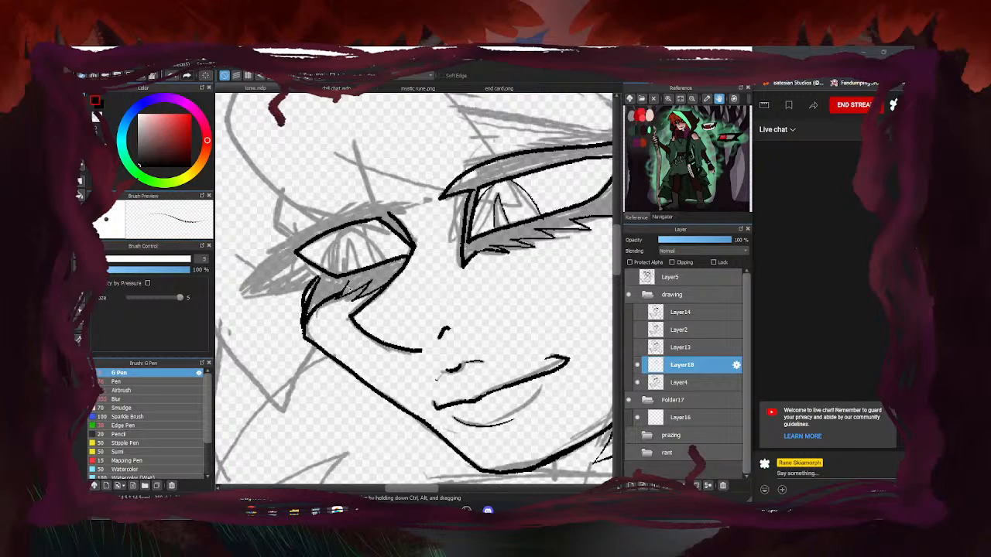
scroll(312, 280, "down", 2)
scroll(311, 283, "up", 1)
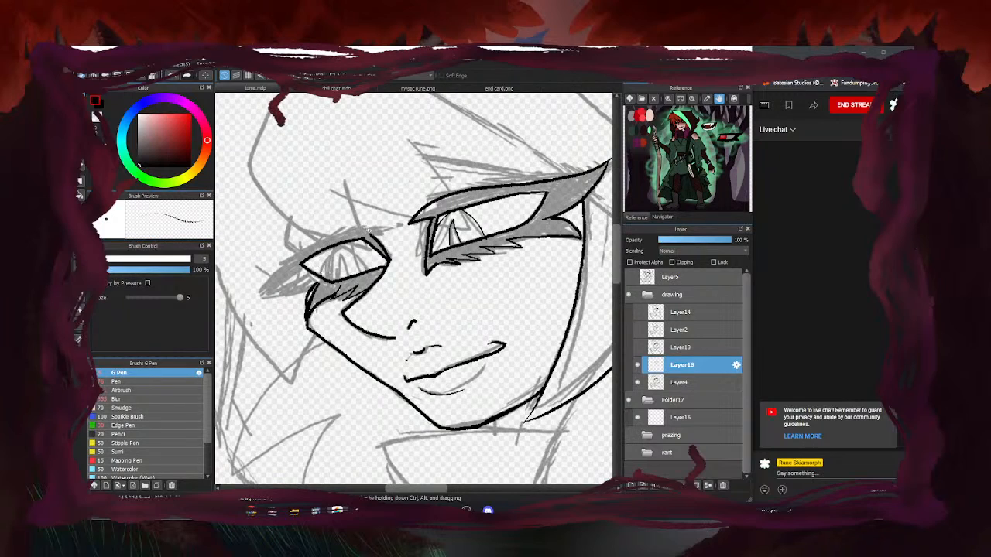
mouse_move(379, 231)
left_mouse_down()
mouse_move(322, 238)
mouse_move(250, 275)
mouse_move(277, 284)
mouse_move(246, 271)
left_mouse_up()
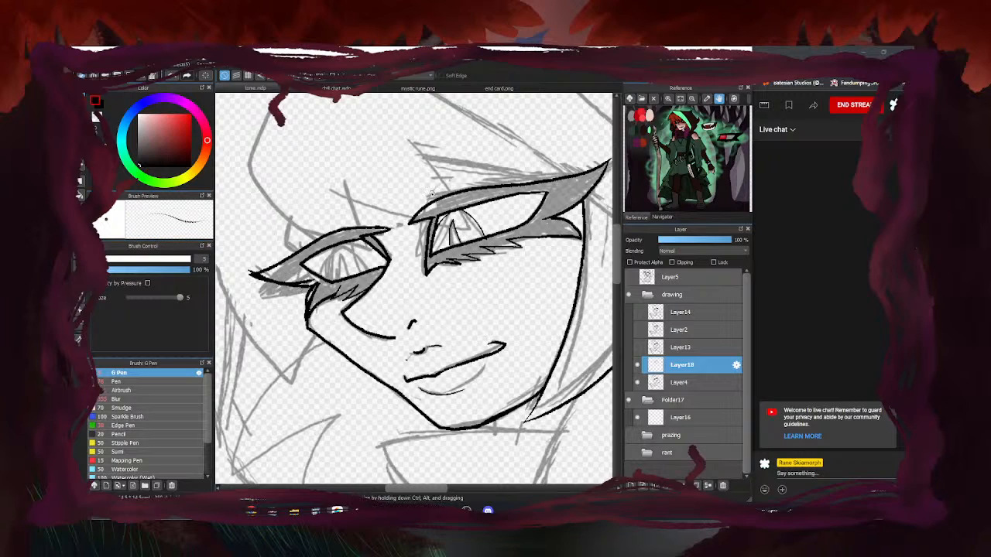
key("e")
scroll(361, 234, "up", 2)
left_click_drag(356, 237, 368, 232)
left_click_drag(495, 201, 501, 211)
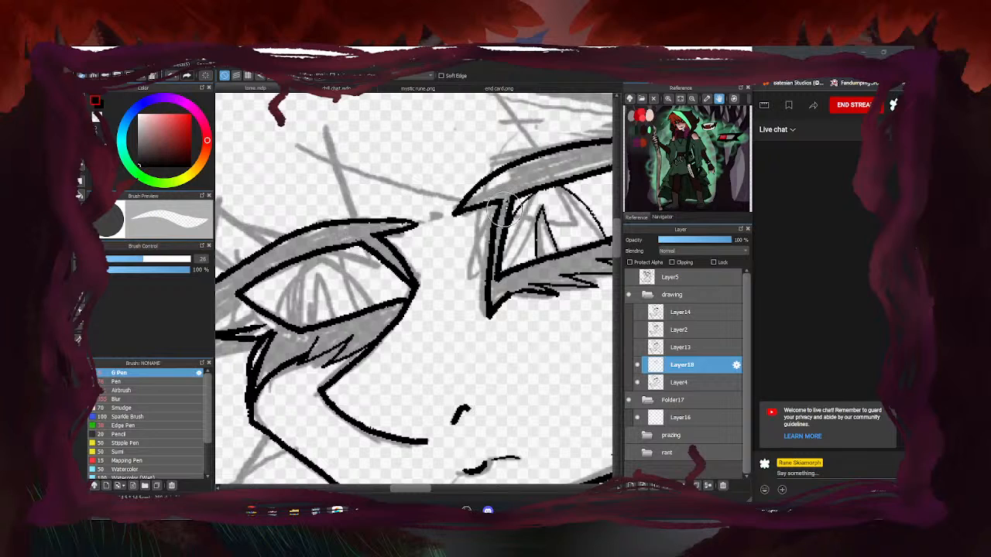
Clean up the eye corners: erase stray inner-corner ink and redraw the left eye's lower lid
left_click_drag(504, 255, 497, 286)
scroll(499, 215, "down", 2)
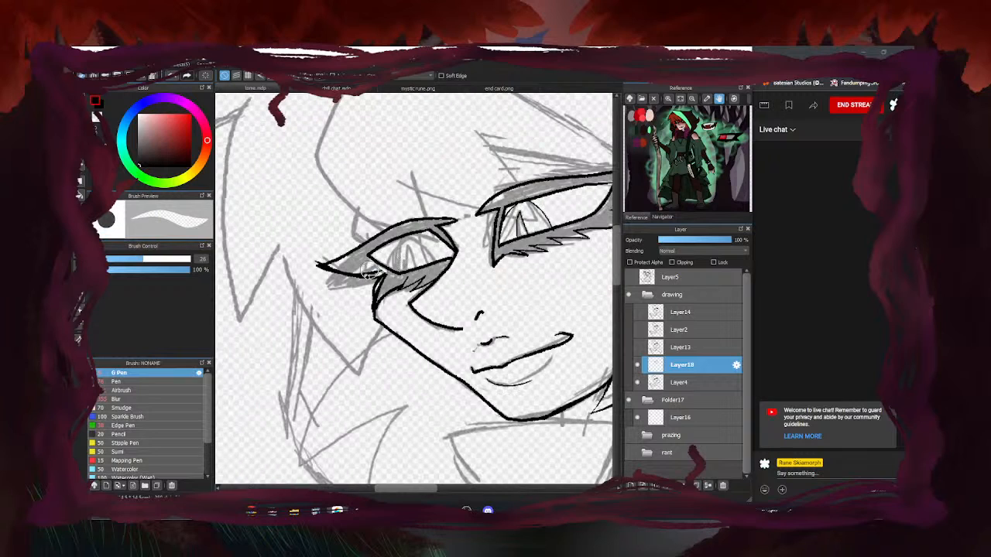
scroll(370, 271, "up", 2)
mouse_move(387, 310)
left_mouse_down()
mouse_move(391, 293)
mouse_move(377, 333)
left_mouse_up()
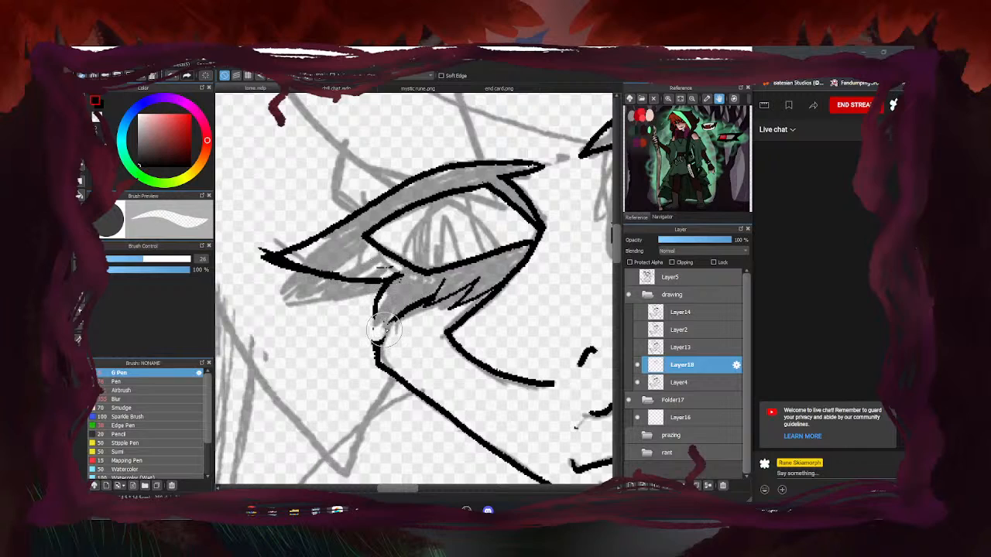
key("b")
mouse_move(379, 288)
left_mouse_down()
mouse_move(369, 312)
mouse_move(363, 337)
left_mouse_up()
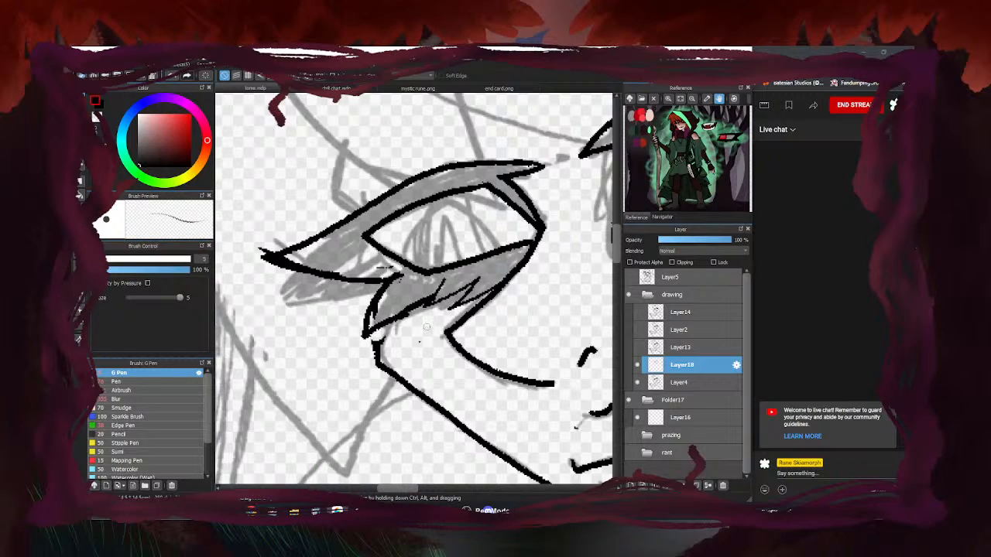
key("e")
mouse_move(396, 279)
left_mouse_down()
mouse_move(378, 309)
mouse_move(406, 278)
mouse_move(395, 273)
mouse_move(397, 328)
mouse_move(384, 337)
mouse_move(441, 281)
mouse_move(422, 308)
left_mouse_up()
left_click_drag(379, 340, 385, 336)
left_click_drag(268, 254, 278, 244)
scroll(283, 256, "down", 4)
key("b")
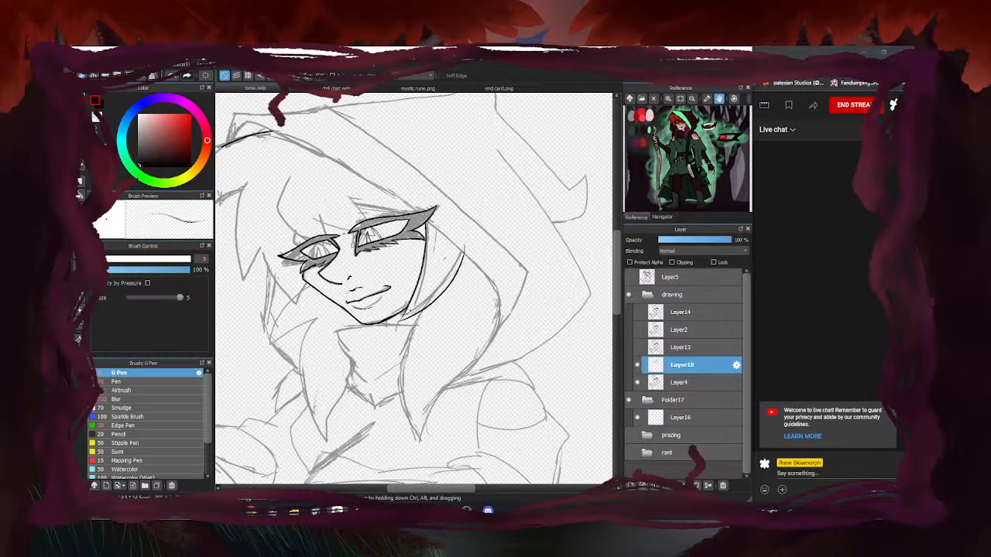
Check the lineart without the sketch, then ink the left eye's iris curve and slit pupil lines
scroll(467, 291, "down", 2)
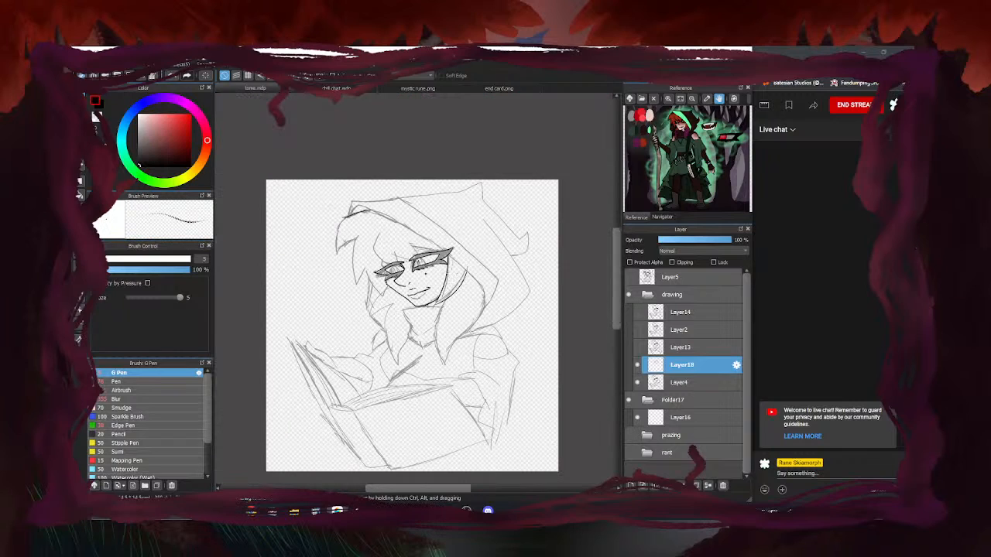
left_click(637, 383)
left_click(637, 382)
scroll(392, 265, "up", 4)
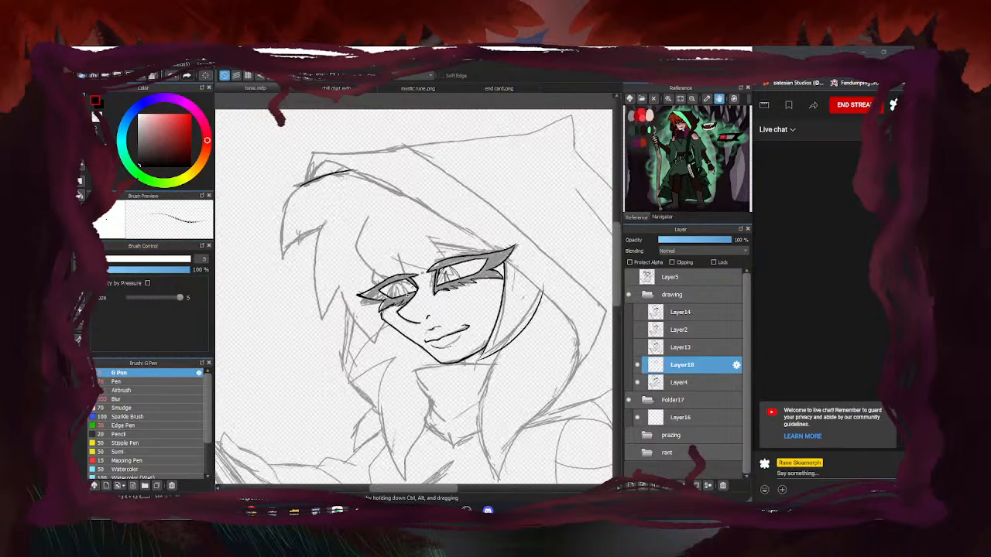
scroll(390, 297, "up", 2)
scroll(412, 255, "up", 1)
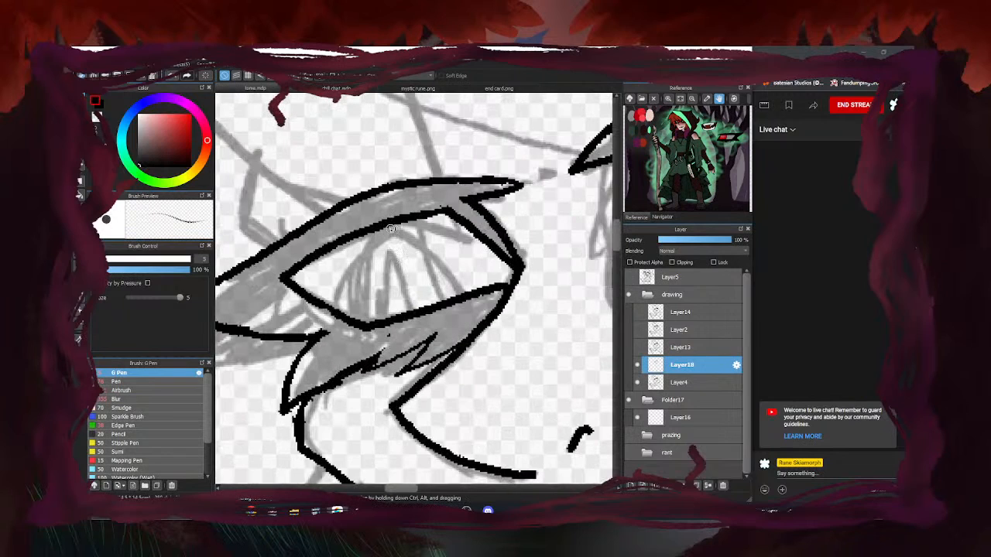
left_click_drag(381, 229, 333, 308)
mouse_move(393, 252)
left_mouse_down()
mouse_move(379, 323)
mouse_move(408, 311)
left_mouse_up()
scroll(346, 272, "down", 4)
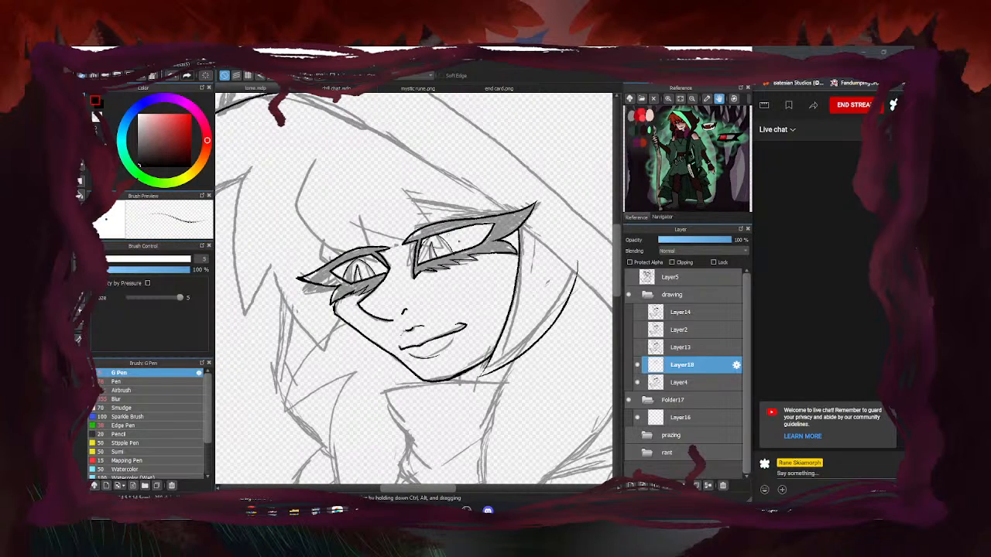
scroll(370, 315, "down", 5)
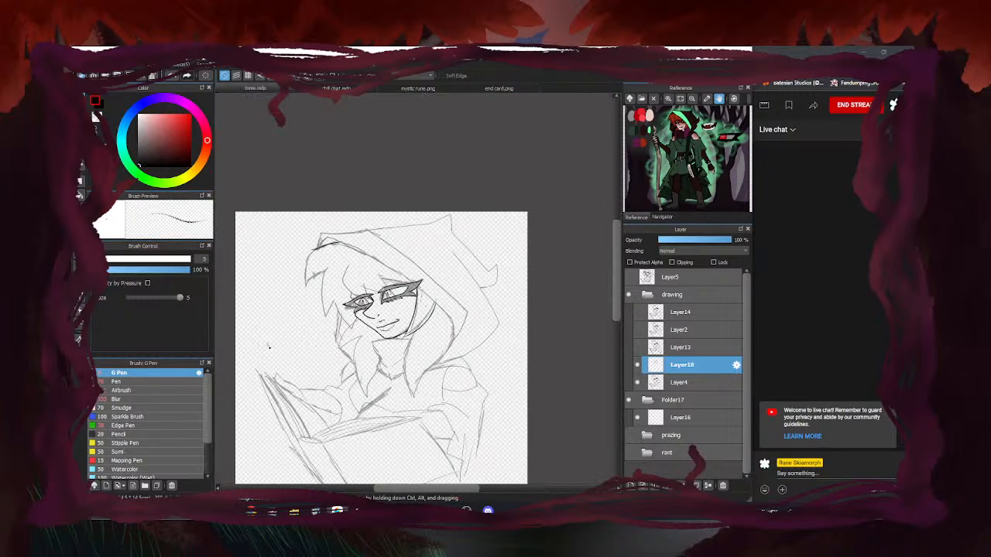
Hide the sketch and bucket-fill both eyes' makeup shapes solid black
left_click(637, 382)
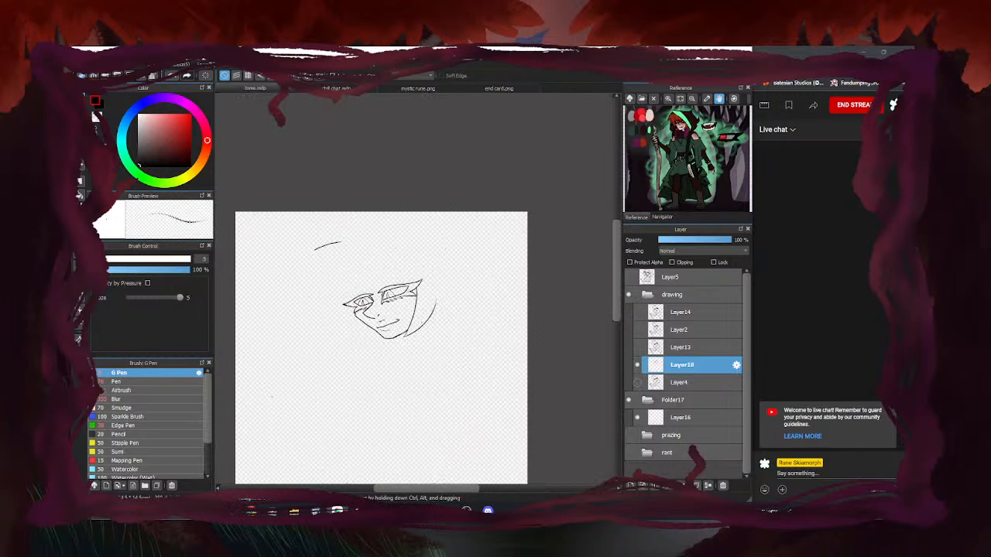
key("g")
scroll(406, 319, "up", 5)
left_click(446, 212)
scroll(455, 215, "down", 1)
left_click_drag(323, 240, 423, 224)
scroll(428, 224, "up", 1)
left_click(379, 252)
scroll(351, 227, "down", 3)
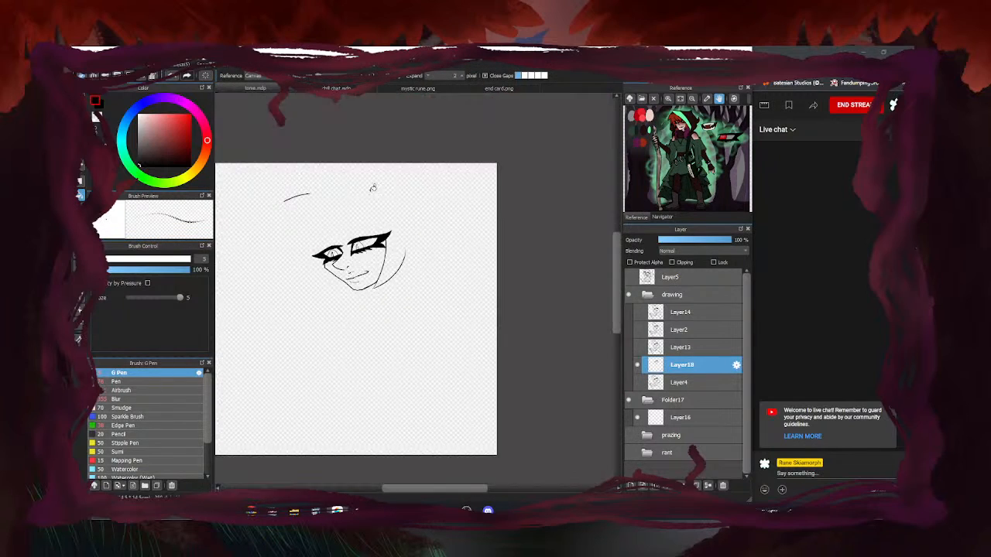
With the sketch visible again, ink the hair curve past the eye, the upper eyelid line and crease
key("b")
left_click(637, 382)
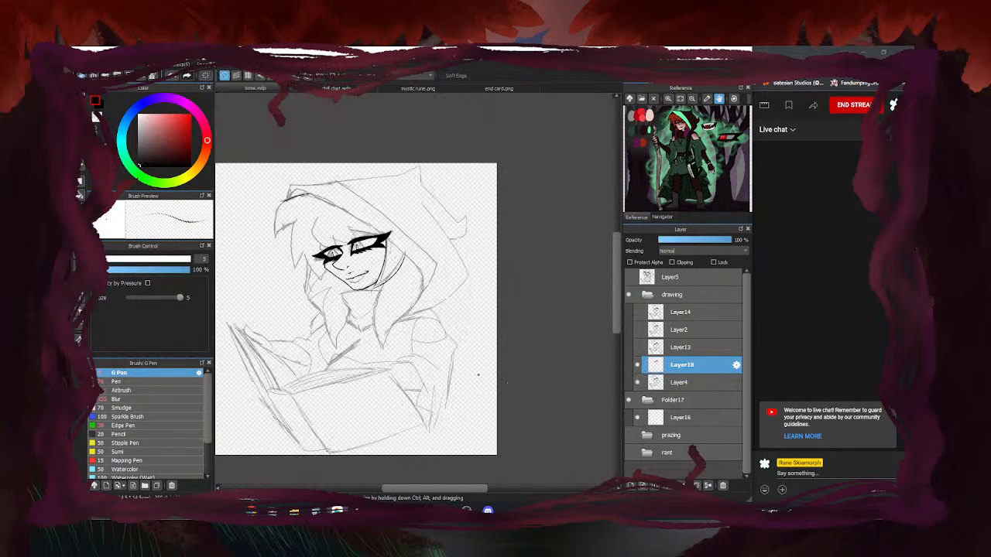
scroll(297, 232, "up", 5)
scroll(299, 232, "up", 2)
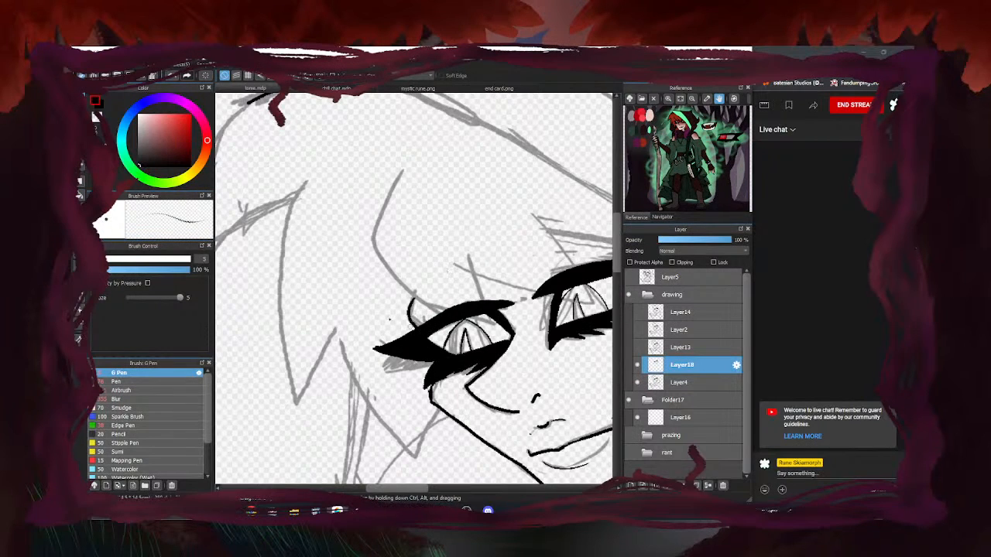
scroll(418, 329, "down", 3)
scroll(341, 263, "up", 4)
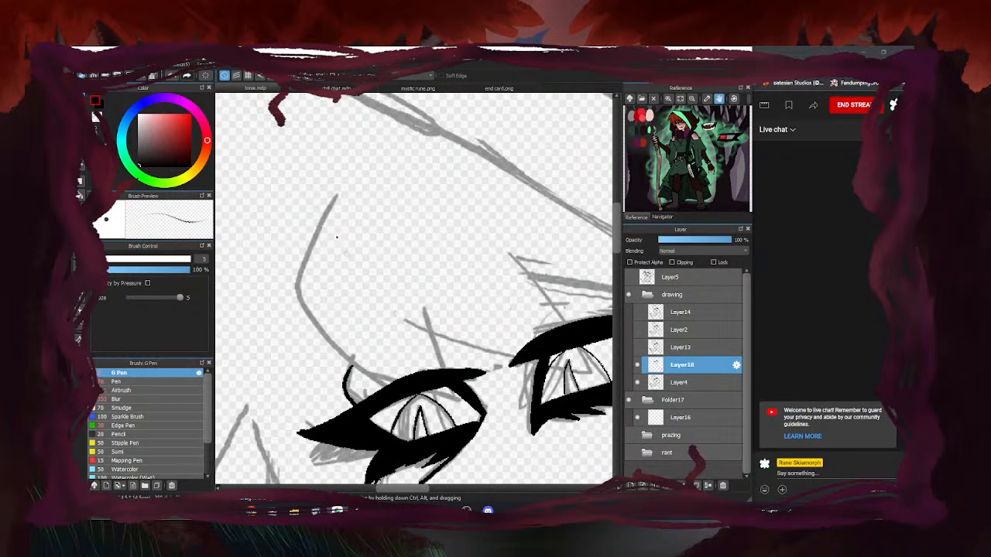
mouse_move(339, 192)
left_mouse_down()
mouse_move(302, 287)
mouse_move(314, 316)
mouse_move(359, 365)
mouse_move(419, 301)
left_mouse_up()
scroll(364, 301, "down", 4)
scroll(400, 301, "up", 3)
mouse_move(313, 294)
left_mouse_down()
mouse_move(345, 307)
mouse_move(520, 305)
left_mouse_up()
scroll(394, 232, "down", 3)
scroll(393, 232, "up", 3)
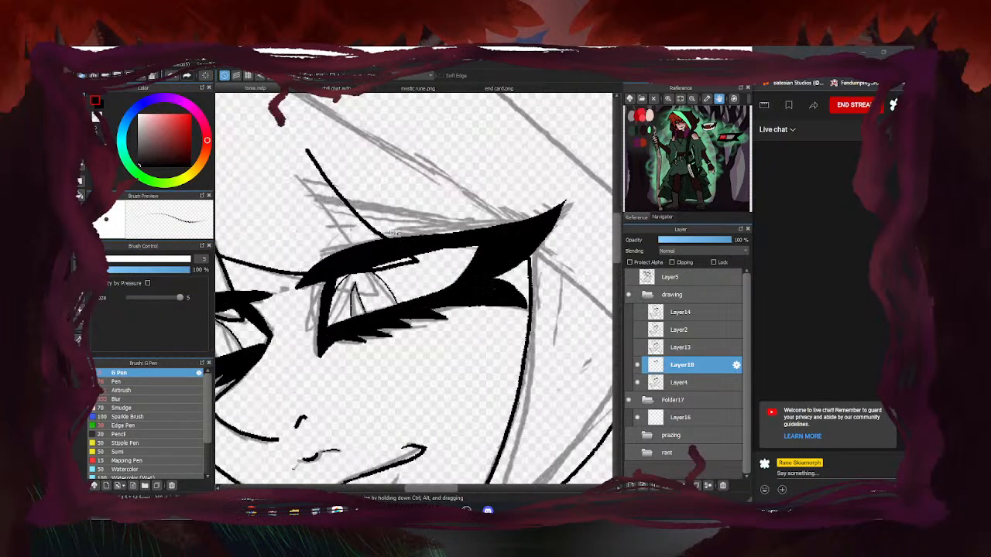
mouse_move(356, 210)
left_mouse_down()
mouse_move(426, 227)
mouse_move(507, 224)
left_mouse_up()
scroll(493, 242, "down", 3)
Set the eraser to 5.2 and carve thin gaps into both eyelid lines, checking without the sketch
key("e")
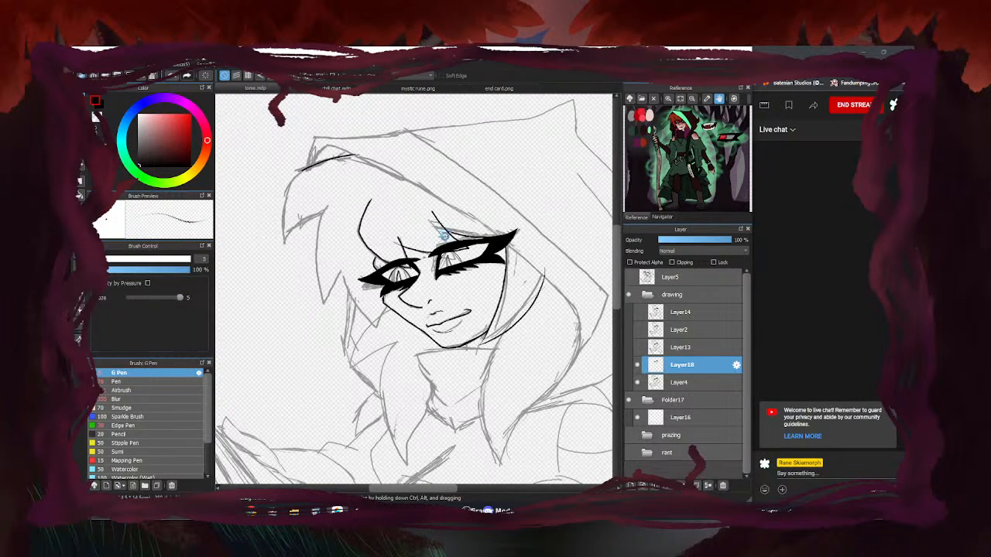
scroll(406, 251, "up", 3)
scroll(402, 249, "down", 2)
scroll(454, 165, "down", 2)
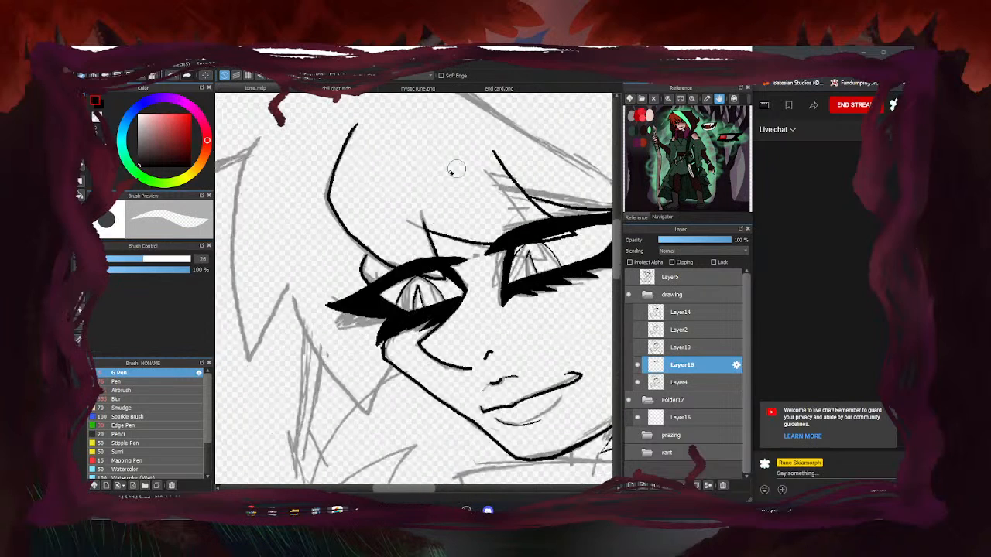
left_click(107, 259)
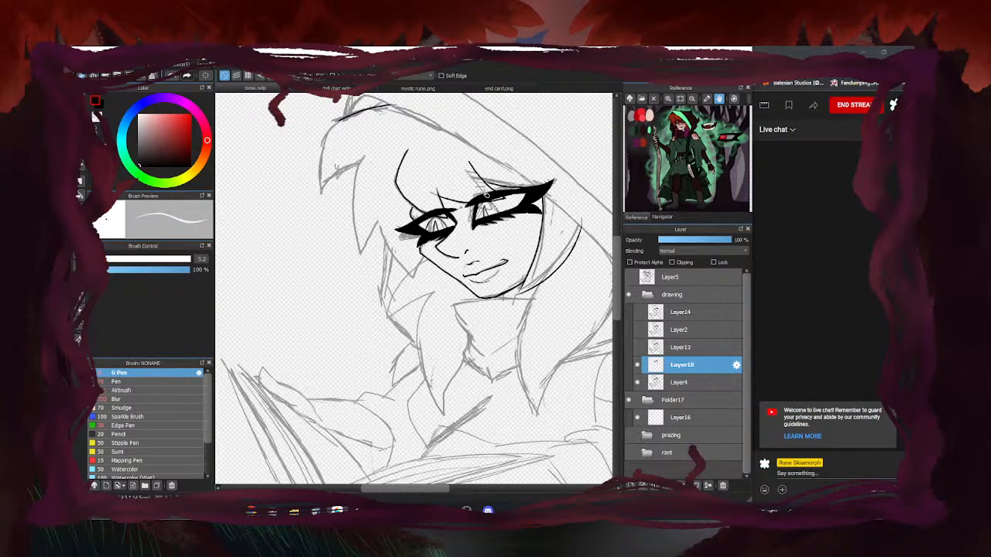
scroll(483, 191, "up", 4)
left_click_drag(561, 218, 503, 177)
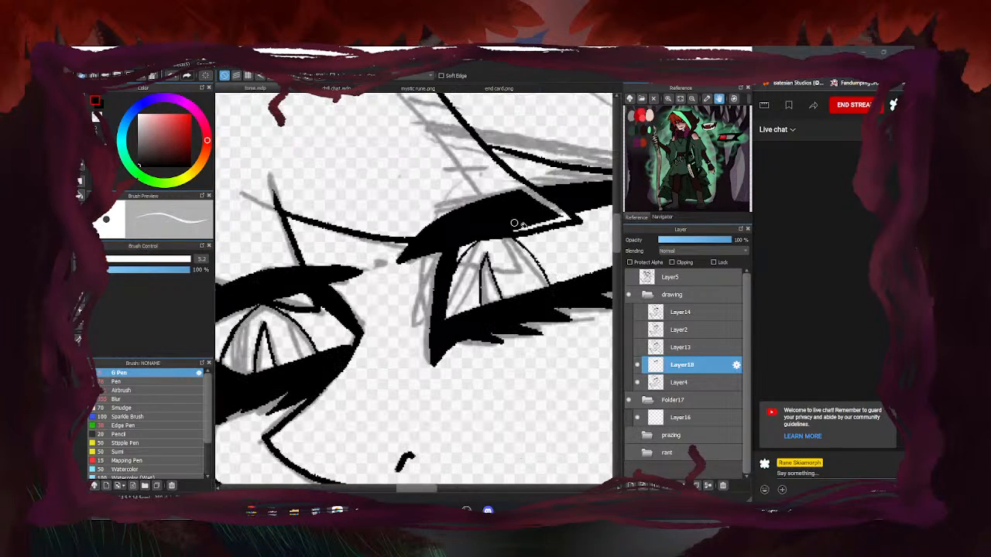
left_click_drag(529, 230, 409, 228)
left_click_drag(500, 233, 376, 232)
scroll(395, 231, "down", 4)
scroll(431, 243, "up", 4)
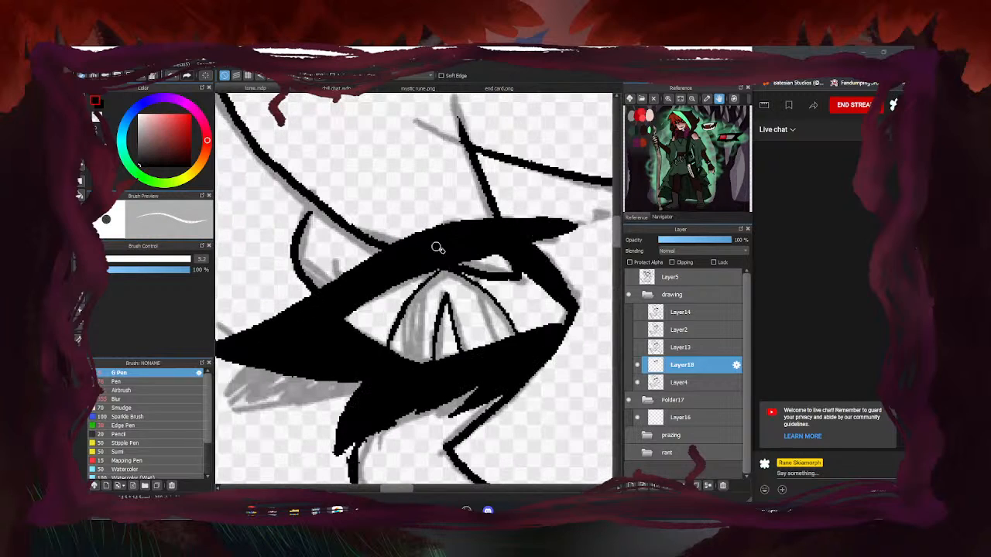
left_click_drag(507, 266, 459, 167)
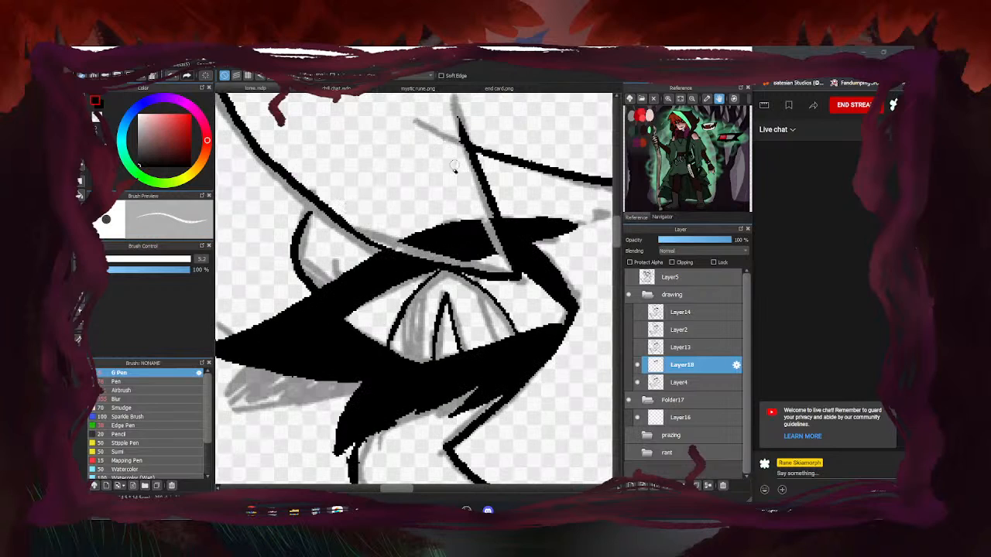
scroll(403, 240, "down", 8)
scroll(402, 240, "up", 8)
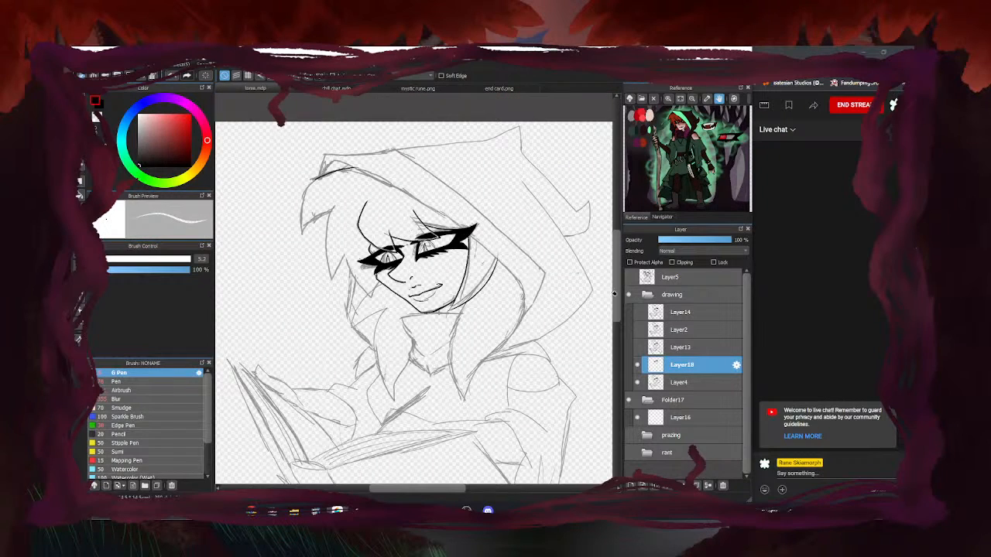
left_click(637, 383)
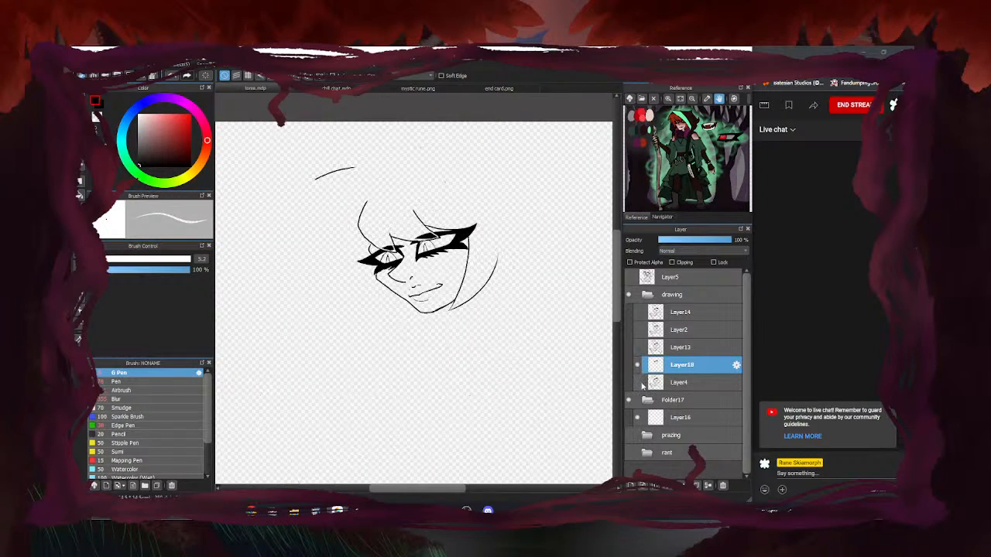
left_click(637, 384)
Ink the hair's left edge and cheek line, erase stray curves, and add a short hair line by the eye
key("b")
scroll(319, 224, "up", 4)
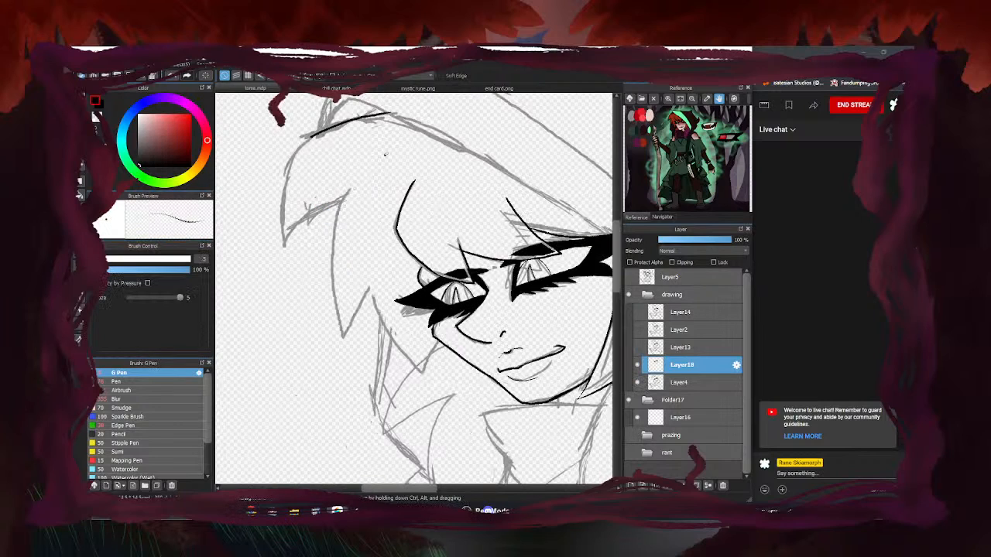
mouse_move(312, 137)
left_mouse_down()
mouse_move(284, 196)
mouse_move(285, 255)
mouse_move(344, 203)
mouse_move(336, 280)
mouse_move(357, 346)
mouse_move(379, 292)
mouse_move(372, 281)
mouse_move(371, 306)
mouse_move(444, 384)
left_mouse_up()
scroll(387, 329, "down", 4)
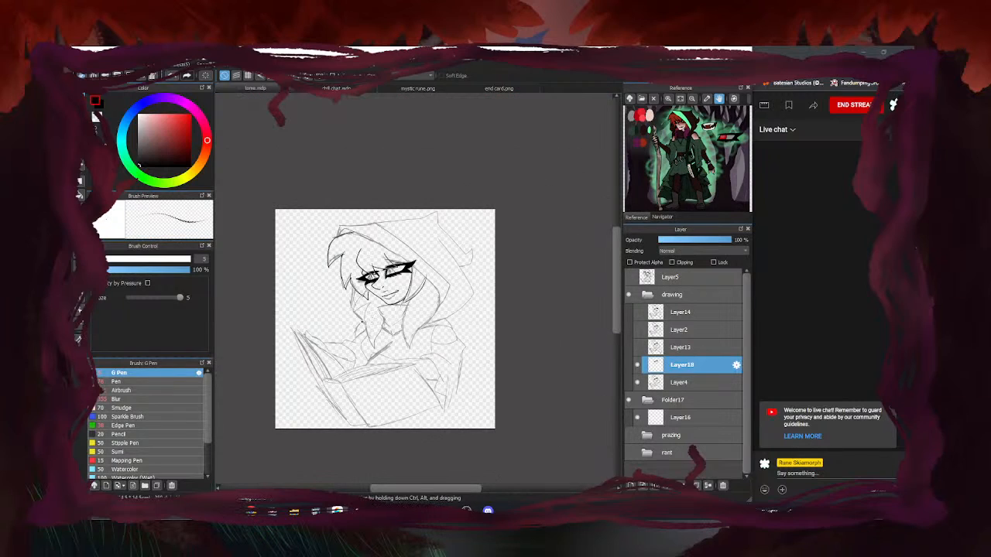
scroll(344, 331, "up", 4)
mouse_move(316, 162)
left_mouse_down()
mouse_move(314, 232)
mouse_move(407, 333)
mouse_move(423, 331)
mouse_move(420, 266)
left_mouse_up()
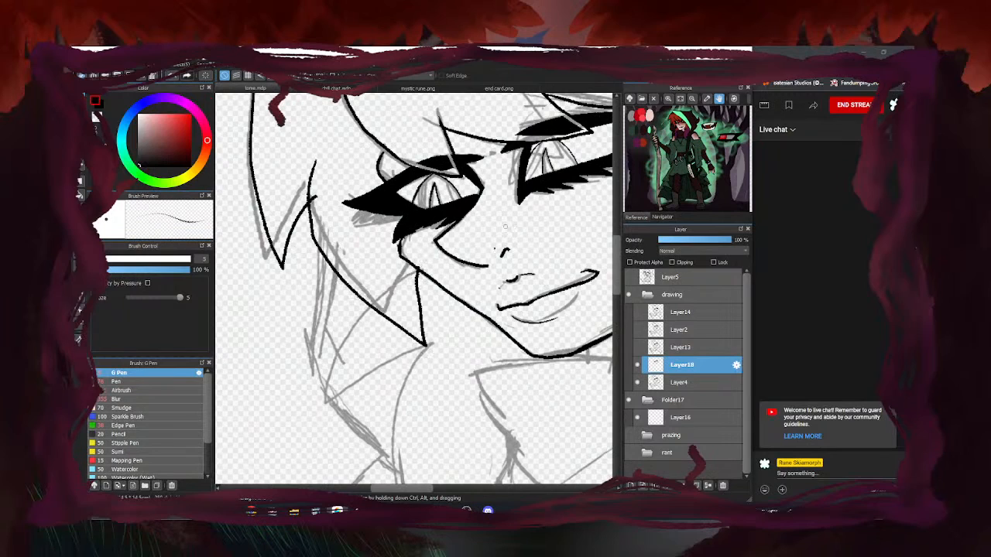
key("e")
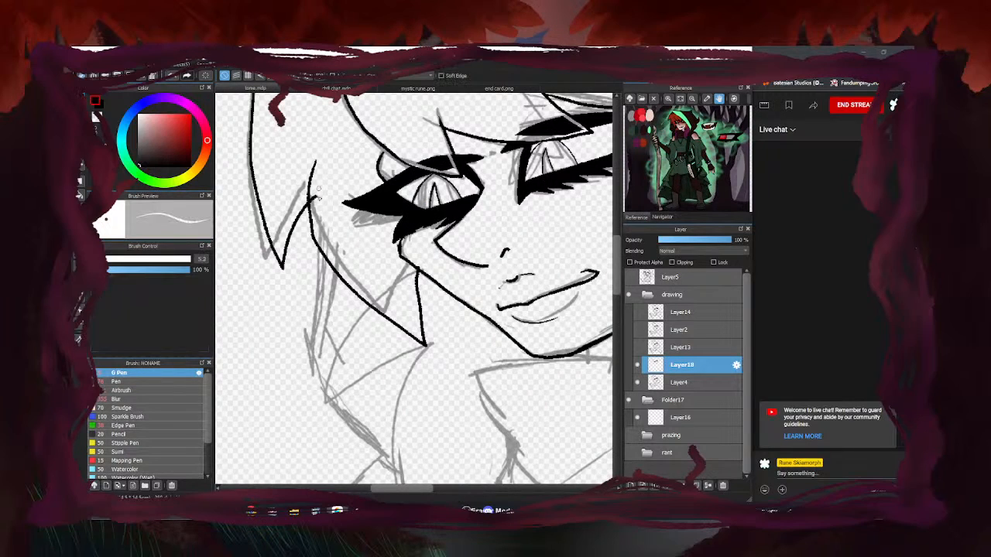
left_click_drag(313, 203, 316, 165)
scroll(315, 220, "down", 3)
scroll(352, 211, "up", 3)
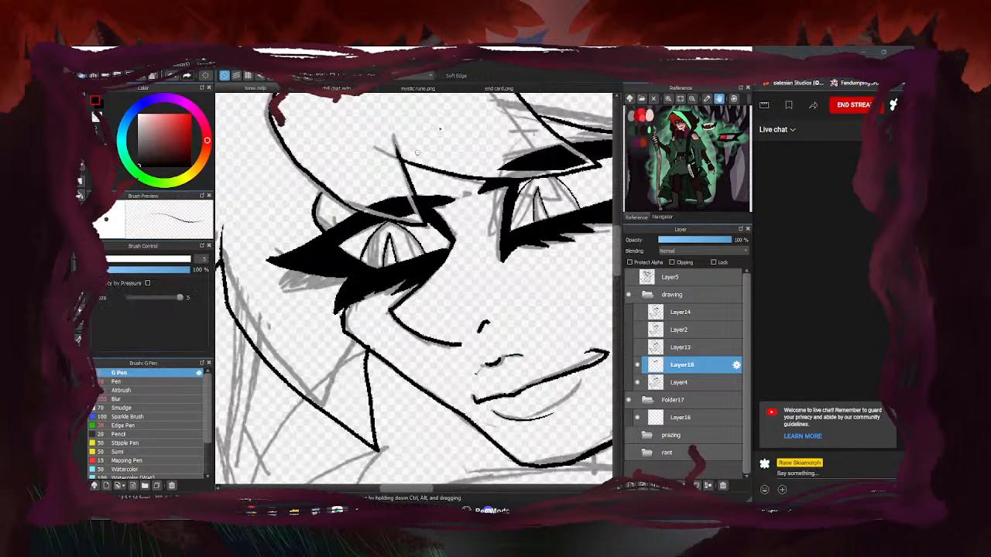
left_click_drag(320, 224, 315, 204)
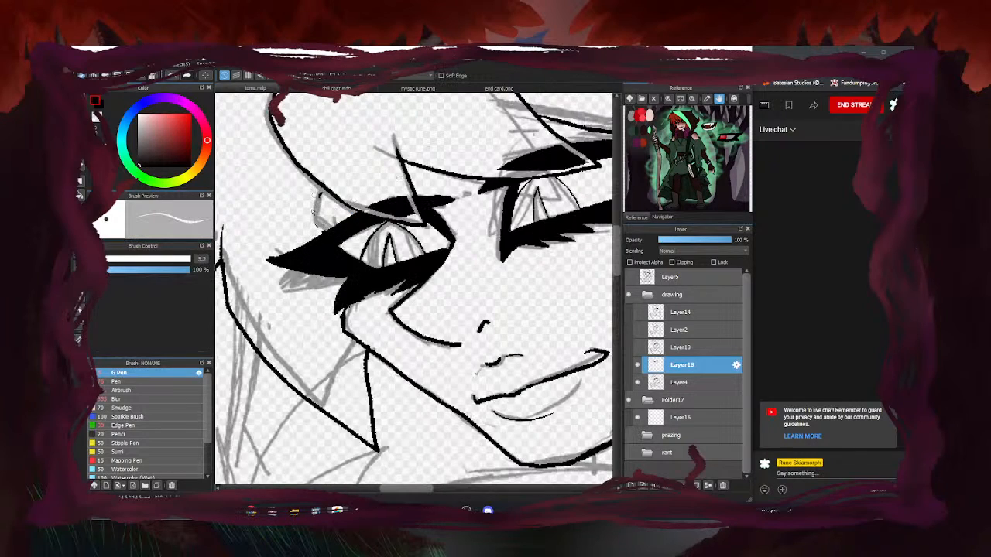
key("b")
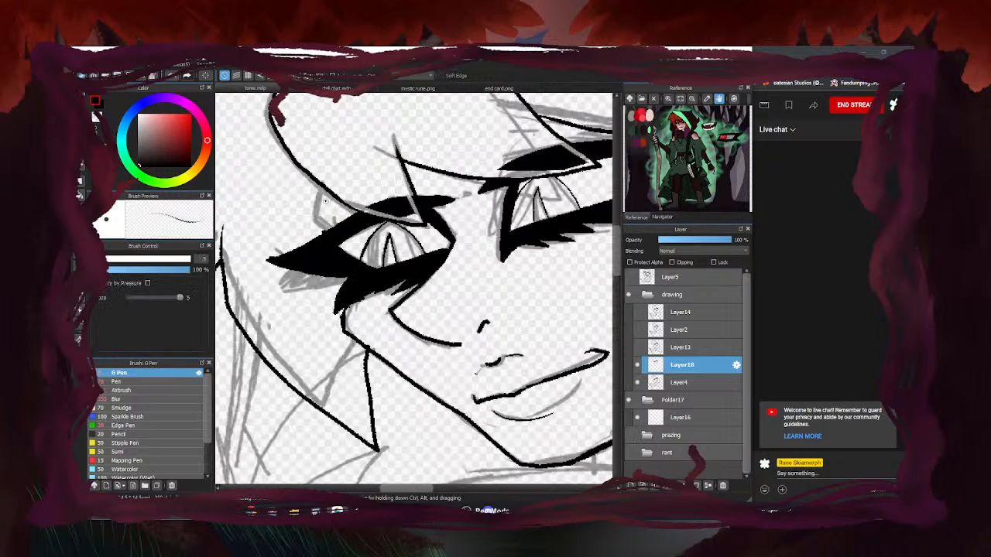
left_click_drag(323, 196, 331, 233)
scroll(329, 224, "down", 3)
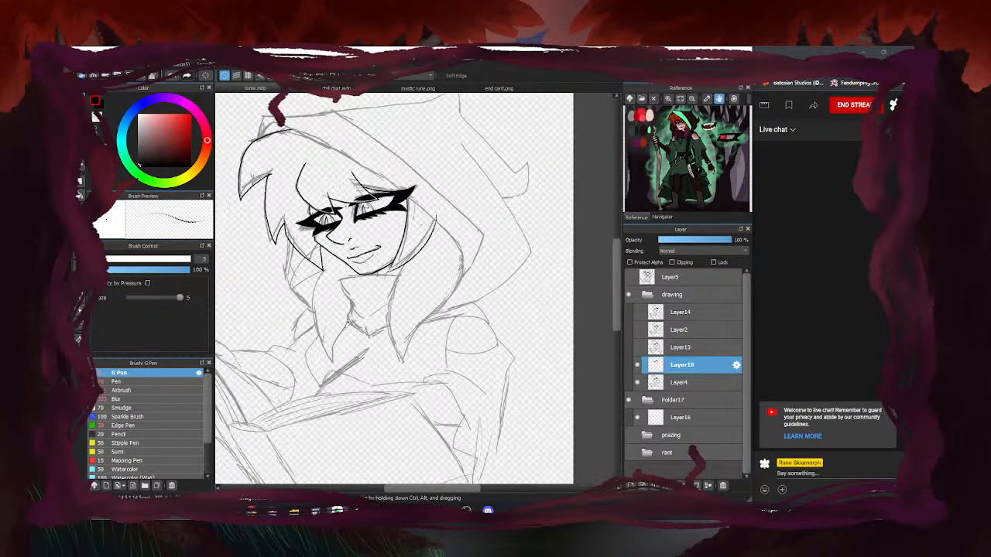
scroll(408, 268, "up", 2)
Ink the neck's top and left side, plus the collar zigzag and its long edge
mouse_move(449, 238)
left_mouse_down()
mouse_move(390, 232)
mouse_move(270, 256)
mouse_move(309, 335)
mouse_move(295, 378)
left_mouse_up()
scroll(308, 309, "down", 4)
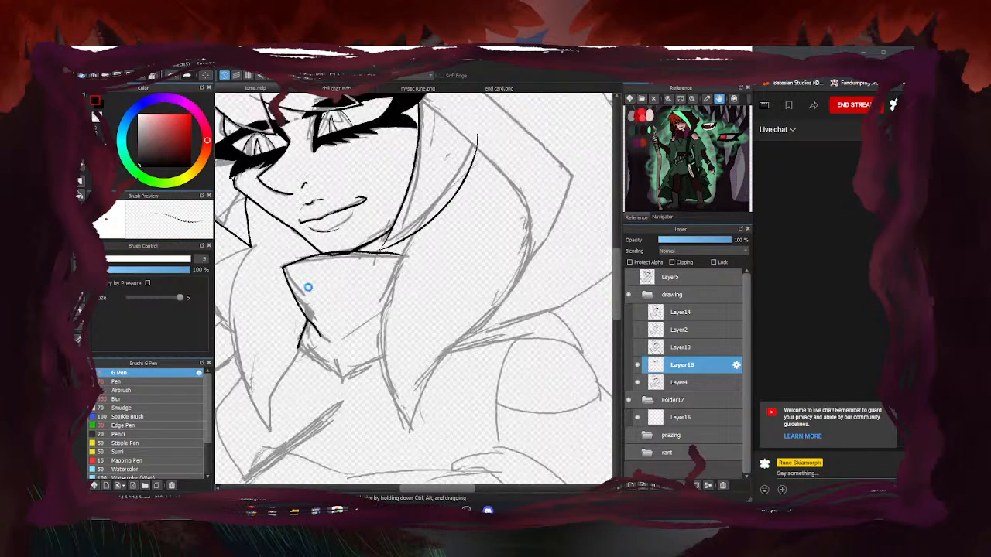
scroll(372, 279, "up", 3)
scroll(390, 274, "down", 3)
scroll(452, 384, "up", 3)
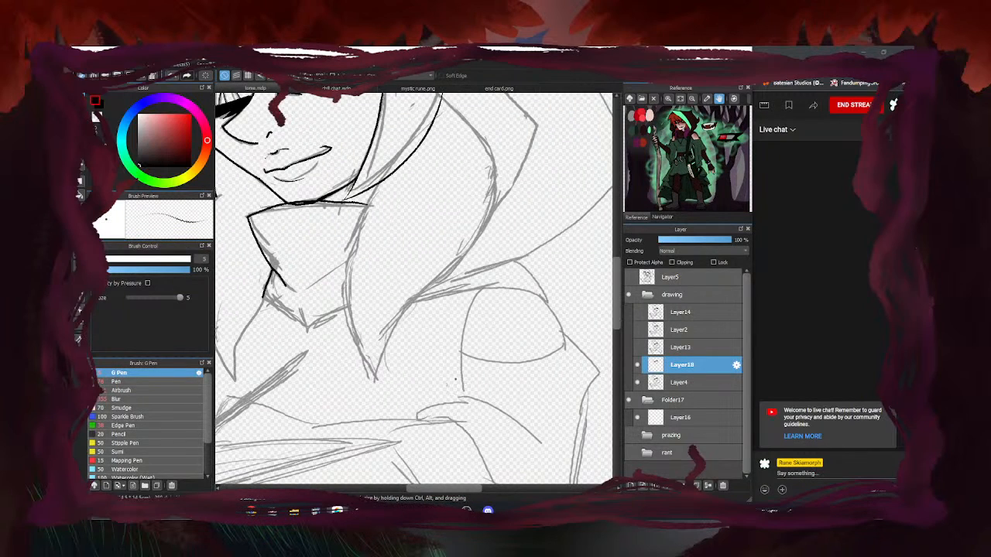
scroll(390, 370, "down", 3)
scroll(390, 370, "down", 3)
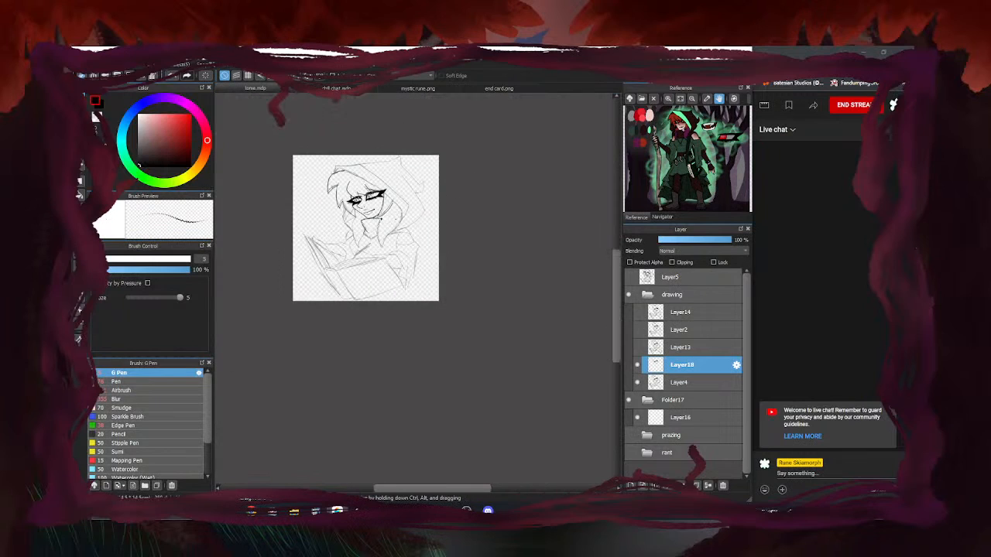
scroll(390, 370, "up", 3)
scroll(385, 236, "up", 3)
mouse_move(377, 169)
left_mouse_down()
mouse_move(392, 334)
mouse_move(426, 335)
mouse_move(449, 284)
left_mouse_up()
scroll(447, 286, "down", 3)
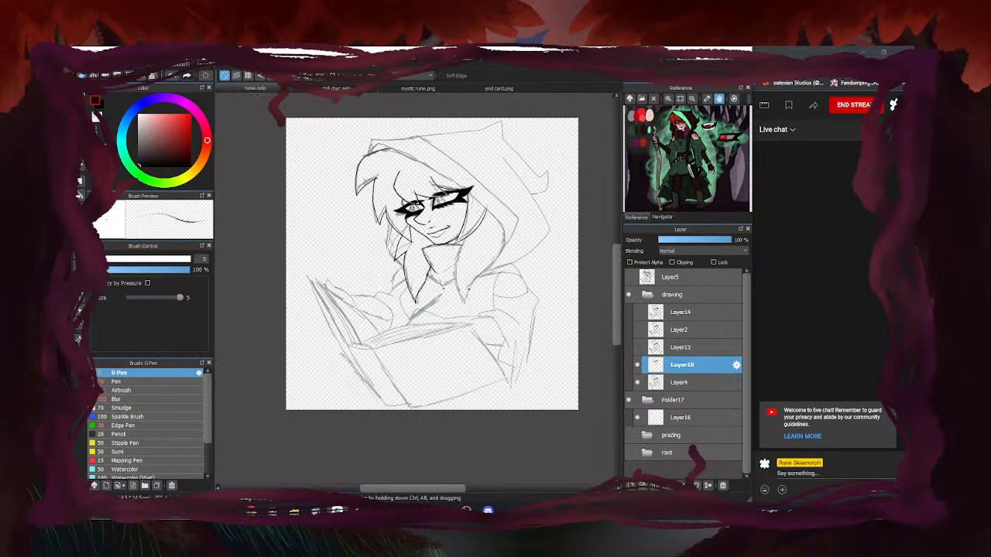
scroll(410, 255, "down", 2)
scroll(372, 202, "up", 2)
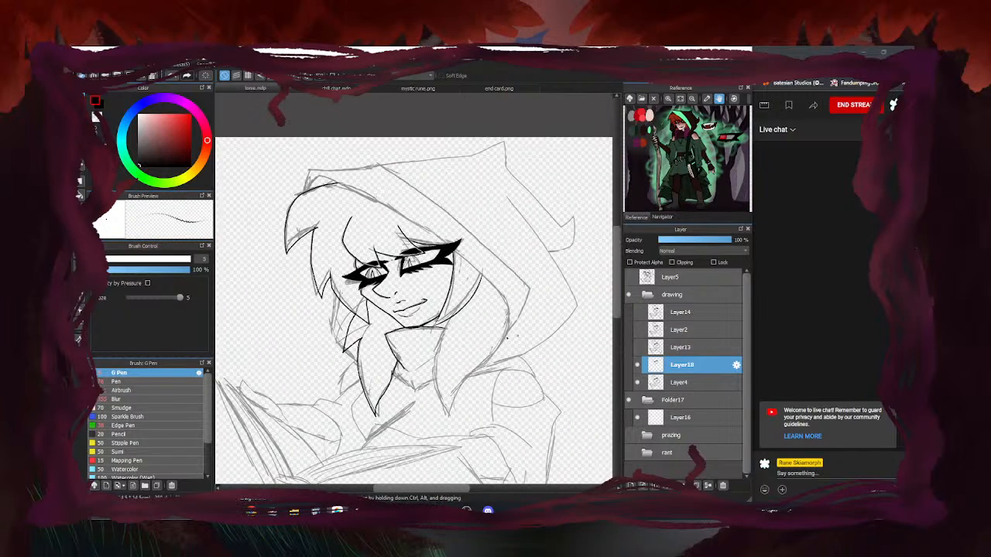
scroll(396, 375, "up", 3)
Ink the collar V-line and edge, a V fold on the hood, and the hood's inner edge
mouse_move(382, 391)
left_mouse_down()
mouse_move(447, 429)
mouse_move(507, 406)
left_mouse_up()
left_click_drag(511, 358, 463, 380)
scroll(447, 384, "down", 3)
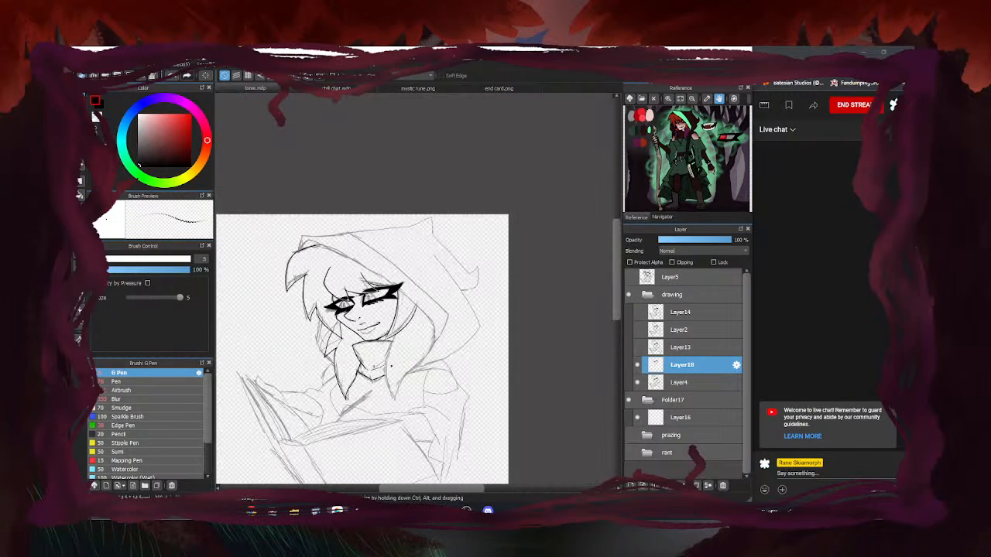
scroll(421, 360, "up", 2)
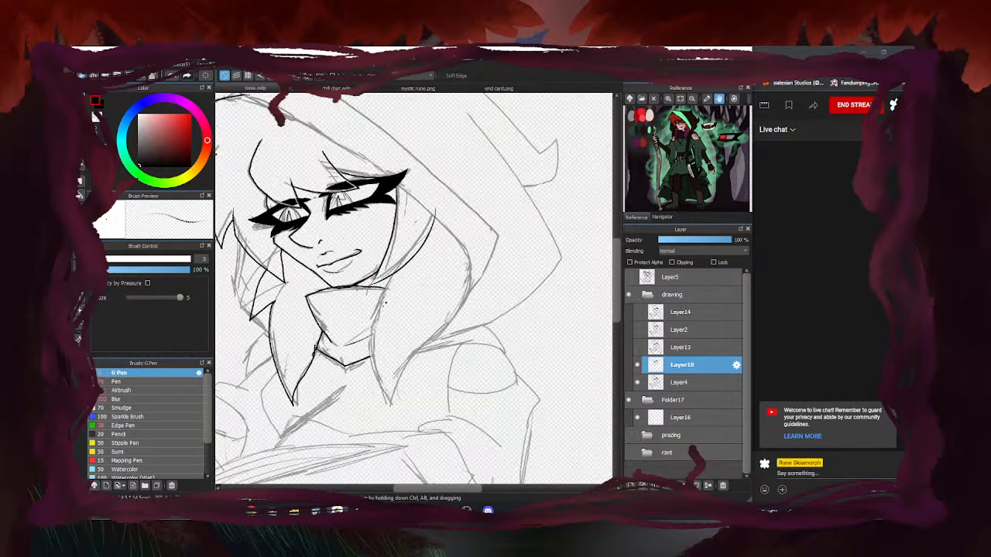
mouse_move(373, 280)
left_mouse_down()
mouse_move(390, 414)
mouse_move(455, 291)
left_mouse_up()
scroll(404, 259, "down", 3)
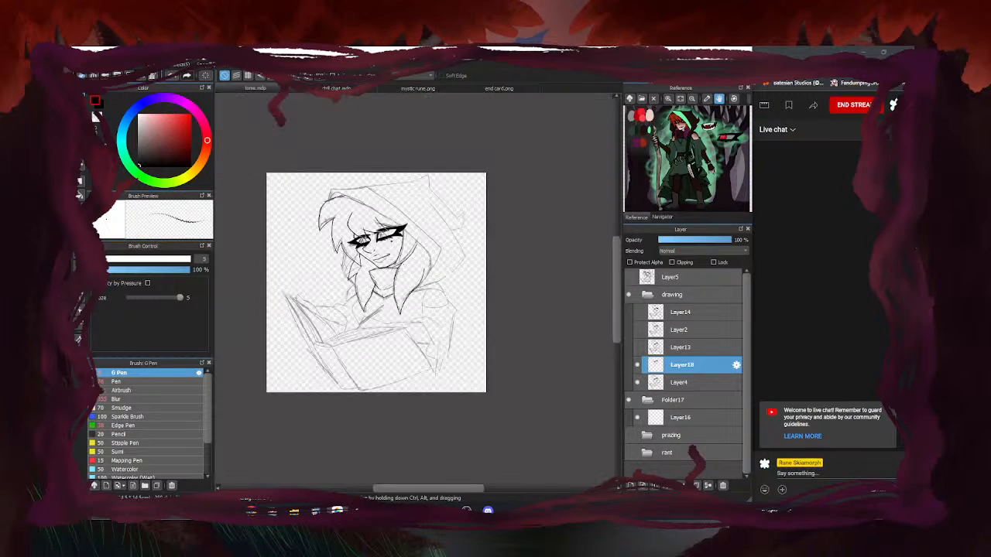
scroll(375, 224, "up", 2)
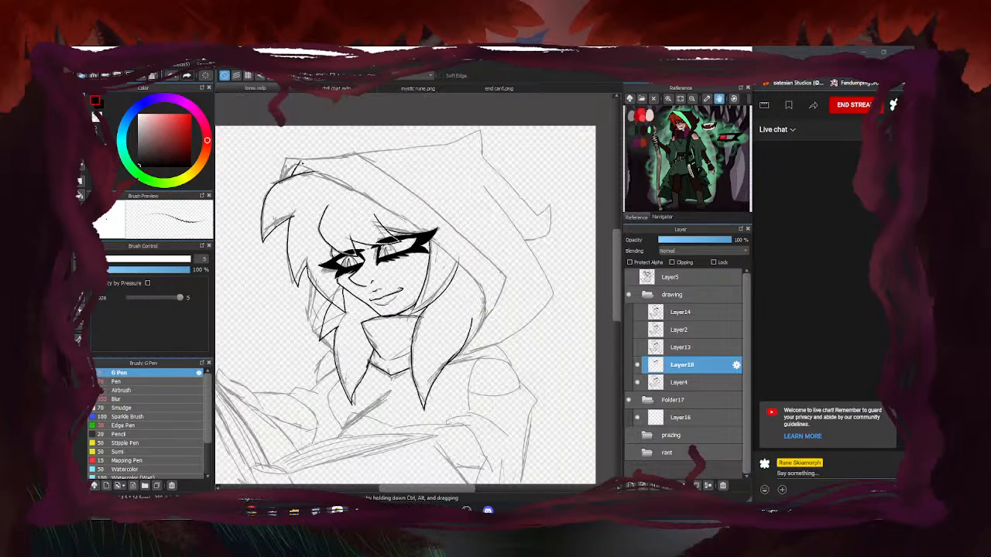
mouse_move(426, 241)
left_mouse_down()
mouse_move(484, 297)
mouse_move(493, 376)
mouse_move(469, 412)
left_mouse_up()
scroll(468, 305, "up", 4)
Erase the stray diagonal stroke on the hood and enlarge the eraser to size 17
key("e")
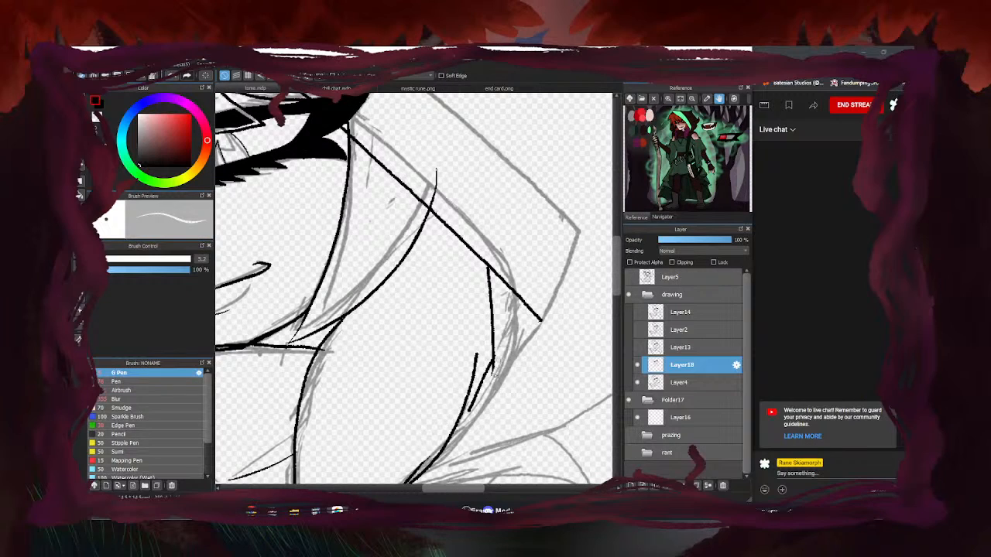
mouse_move(499, 296)
left_mouse_down()
mouse_move(459, 211)
mouse_move(509, 161)
mouse_move(413, 210)
mouse_move(413, 288)
mouse_move(365, 232)
mouse_move(535, 300)
mouse_move(538, 326)
mouse_move(504, 279)
left_mouse_up()
left_click(124, 259)
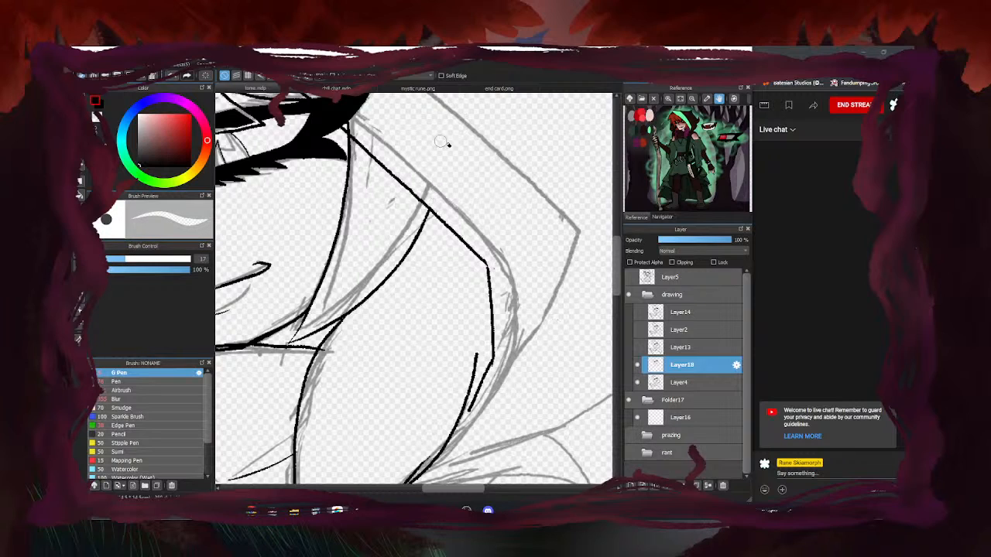
With the G Pen, ink the hood's top edge and its long outer edge down the right
key("b")
scroll(528, 307, "down", 3)
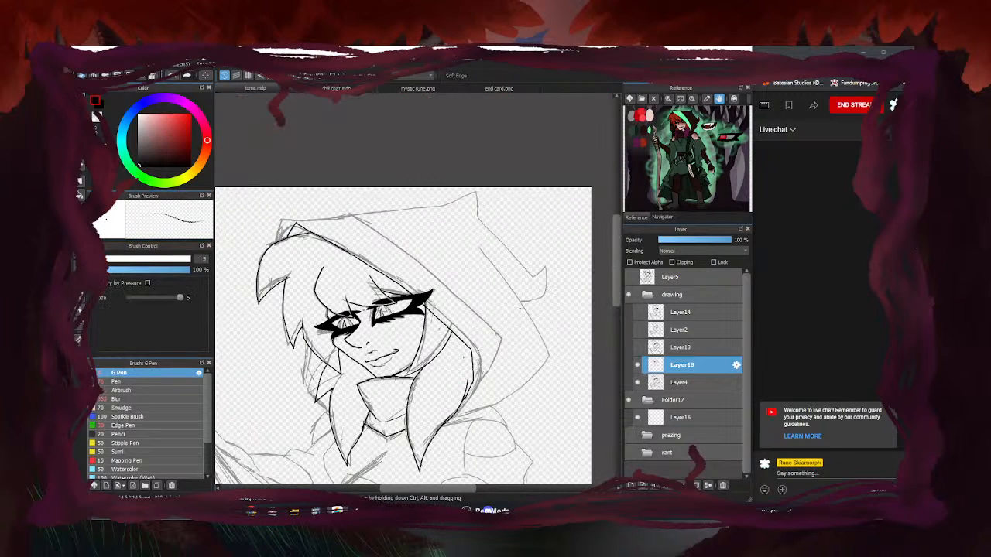
scroll(403, 333, "up", 1)
mouse_move(319, 181)
left_mouse_down()
mouse_move(273, 183)
mouse_move(252, 202)
left_mouse_up()
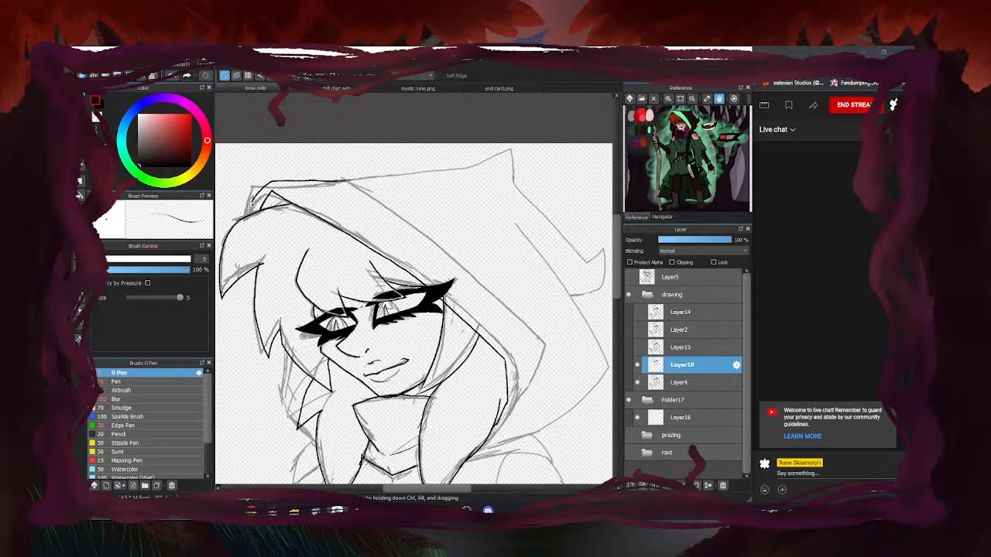
key("ctrl+z")
left_click_drag(341, 180, 264, 178)
mouse_move(343, 176)
left_mouse_down()
mouse_move(474, 269)
mouse_move(556, 348)
mouse_move(545, 379)
mouse_move(492, 432)
left_mouse_up()
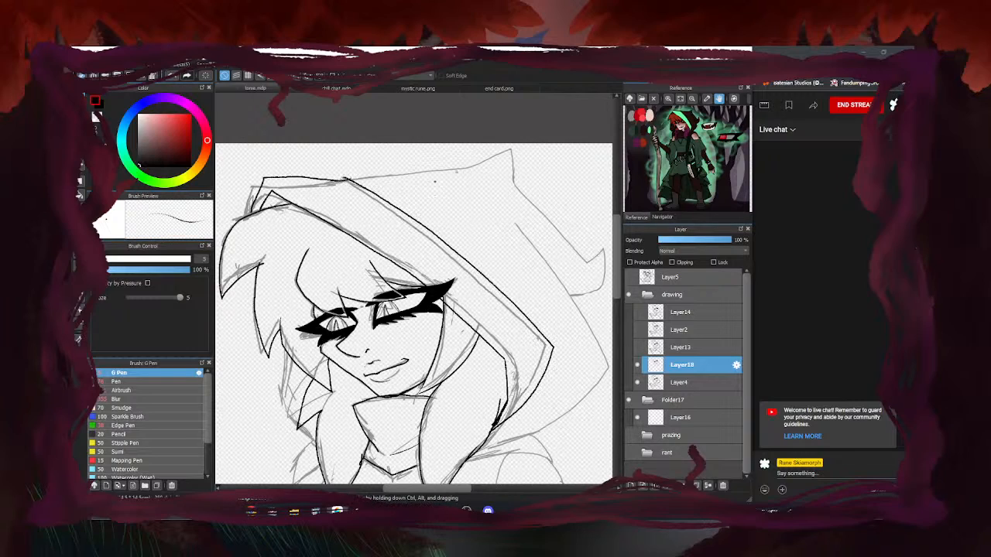
Ink the hood's upper edge toward the right and its right edge, redoing a bad stroke
left_click_drag(340, 182, 486, 158)
key("ctrl+z")
mouse_move(344, 180)
left_mouse_down()
mouse_move(494, 154)
mouse_move(585, 271)
left_mouse_up()
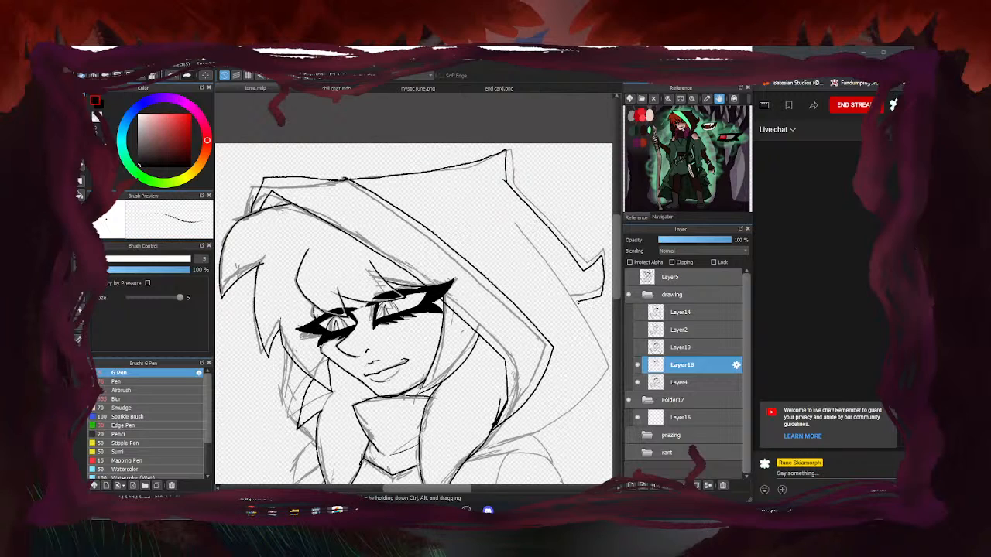
scroll(449, 210, "down", 3)
scroll(531, 304, "up", 5)
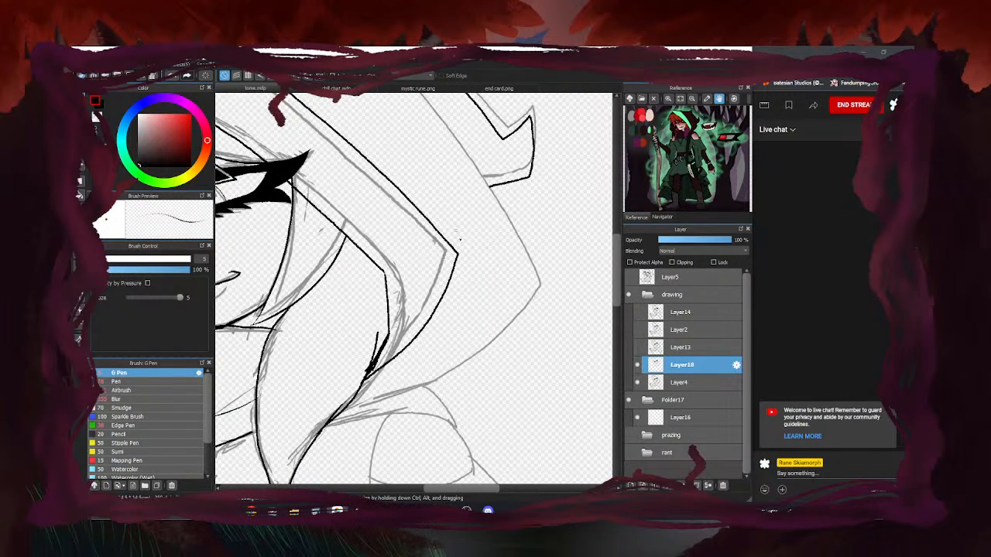
scroll(458, 233, "down", 2)
mouse_move(418, 105)
left_mouse_down()
mouse_move(504, 237)
mouse_move(444, 314)
mouse_move(370, 340)
left_mouse_up()
scroll(455, 303, "down", 4)
scroll(428, 314, "up", 4)
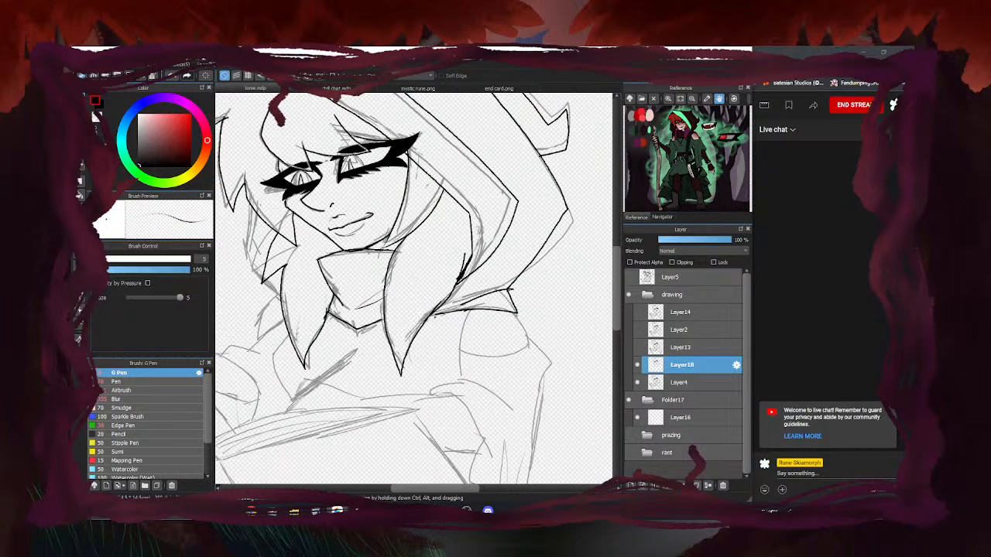
Erase a stray line near the hair and close the gap in the hood's edge
key("e")
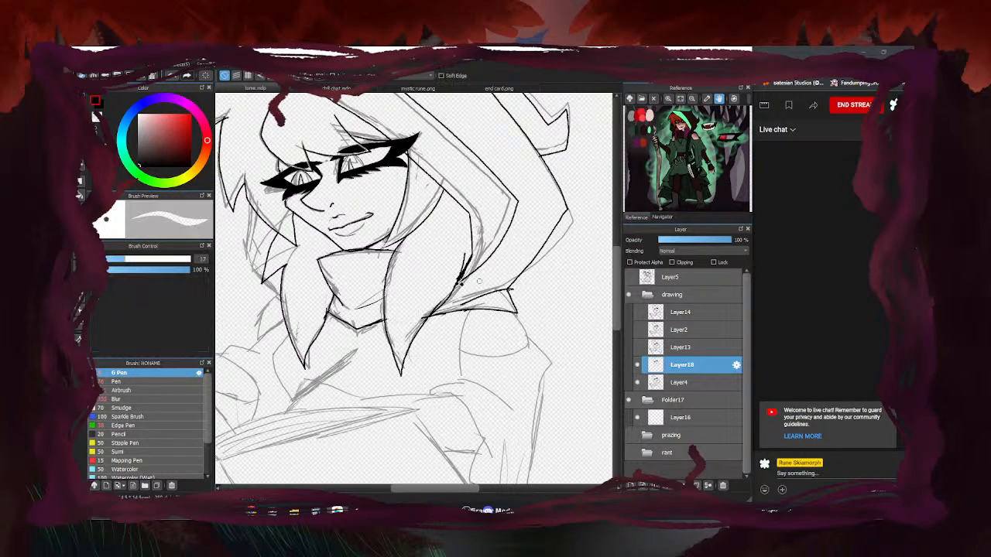
scroll(461, 259, "up", 3)
left_click_drag(462, 269, 473, 246)
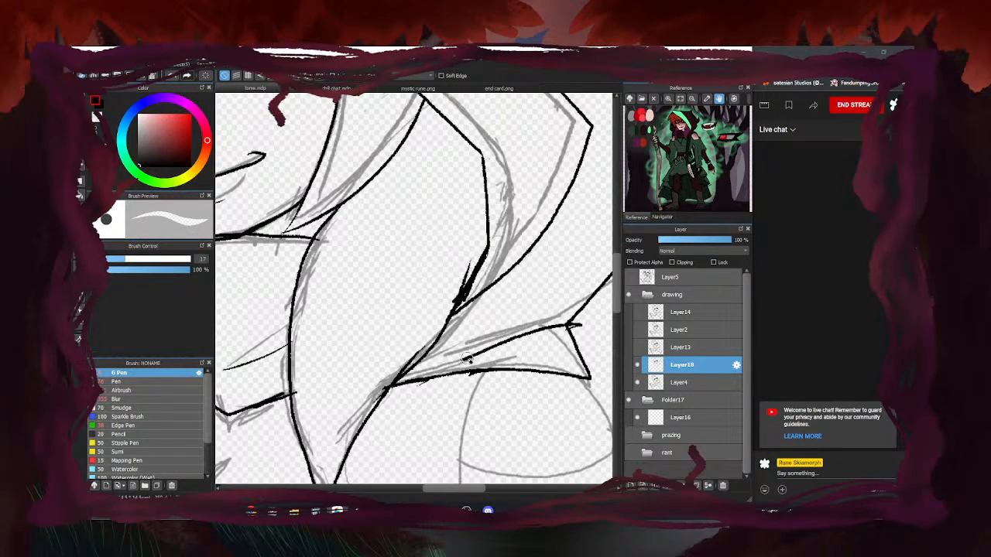
scroll(467, 353, "down", 4)
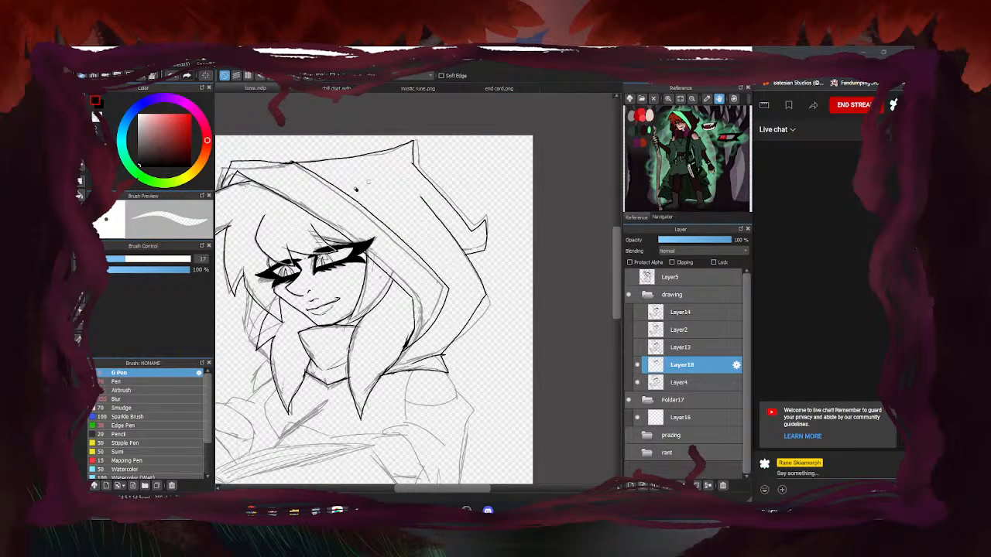
scroll(365, 187, "up", 4)
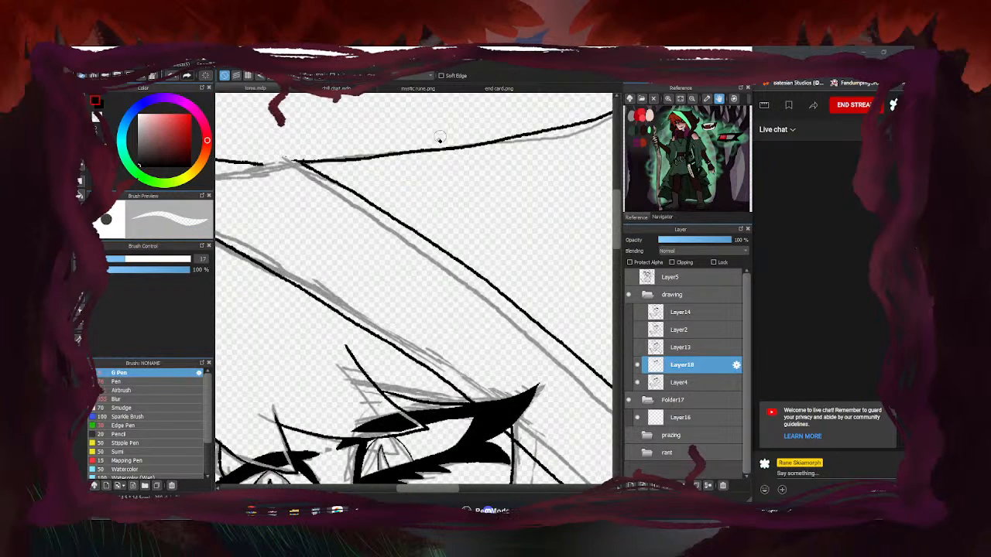
key("b")
left_click_drag(297, 162, 258, 164)
scroll(294, 162, "down", 4)
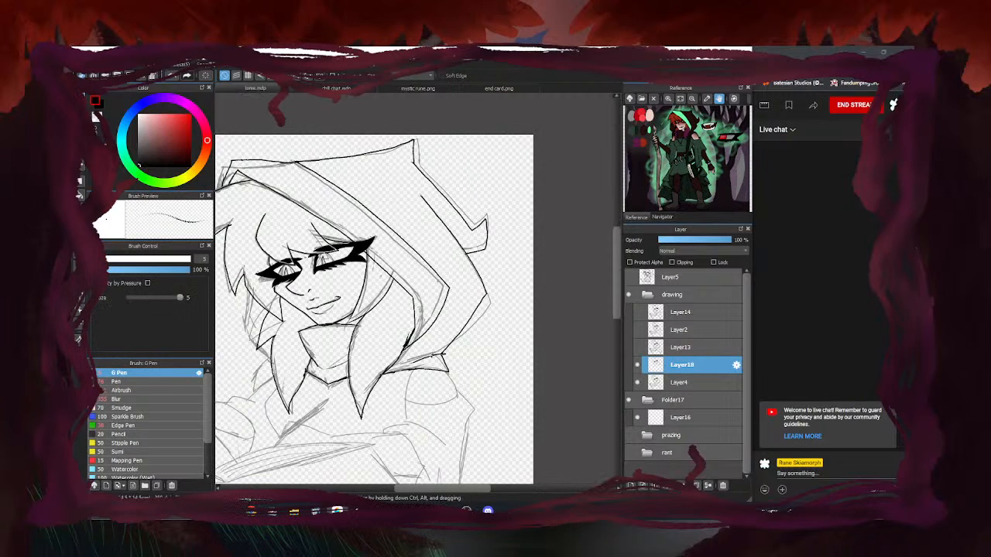
scroll(543, 343, "down", 2)
Erase the crossing lines at the collar, close the collar outline, and trim the hood's top line
key("e")
scroll(496, 352, "up", 4)
left_click_drag(485, 348, 465, 348)
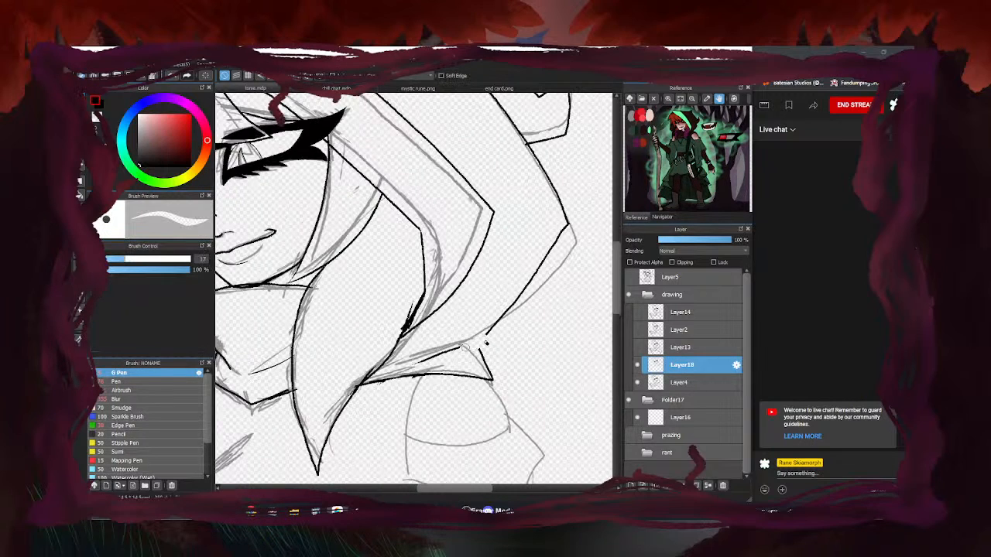
key("b")
mouse_move(485, 340)
left_mouse_down()
mouse_move(479, 353)
mouse_move(414, 369)
left_mouse_up()
scroll(453, 349, "down", 4)
key("e")
scroll(455, 356, "up", 4)
scroll(553, 338, "down", 4)
key("b")
scroll(430, 222, "up", 4)
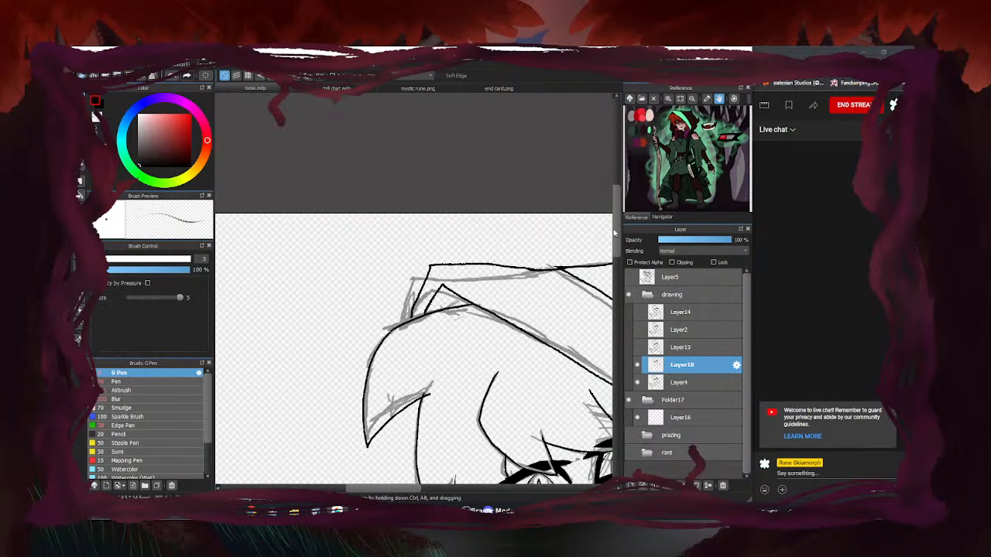
key("e")
left_click_drag(554, 270, 489, 266)
key("b")
scroll(489, 266, "down", 4)
scroll(413, 325, "up", 4)
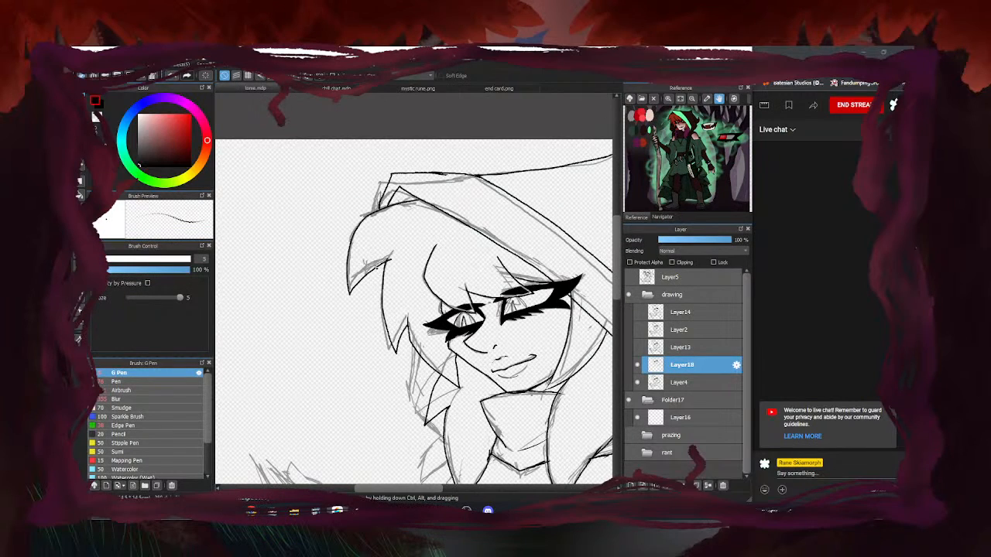
Ink the left side of the hair and trim the overshooting line ends at its tip
mouse_move(374, 293)
left_mouse_down()
mouse_move(383, 380)
mouse_move(440, 440)
left_mouse_up()
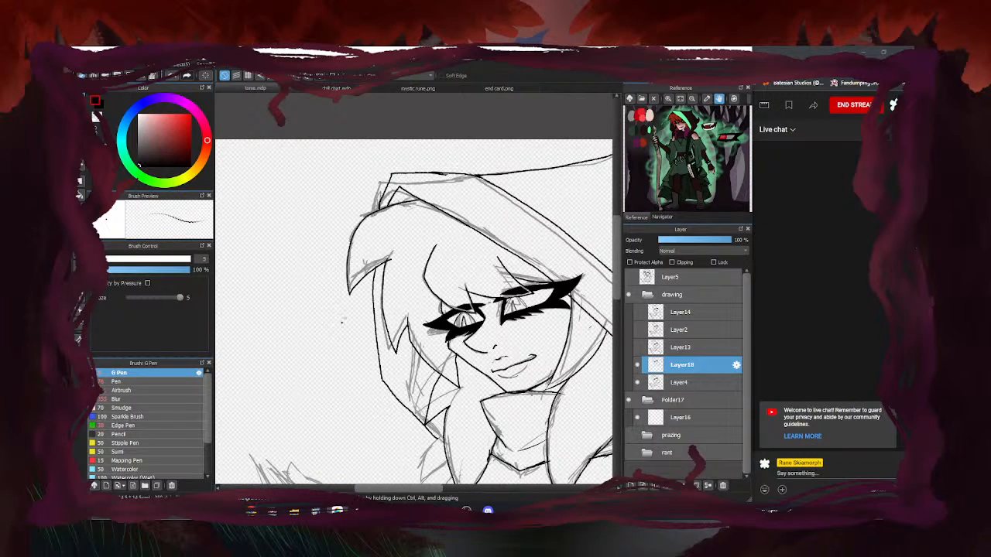
key("e")
scroll(386, 259, "up", 5)
left_click_drag(400, 277, 420, 256)
left_click_drag(359, 262, 393, 248)
key("b")
scroll(391, 316, "down", 5)
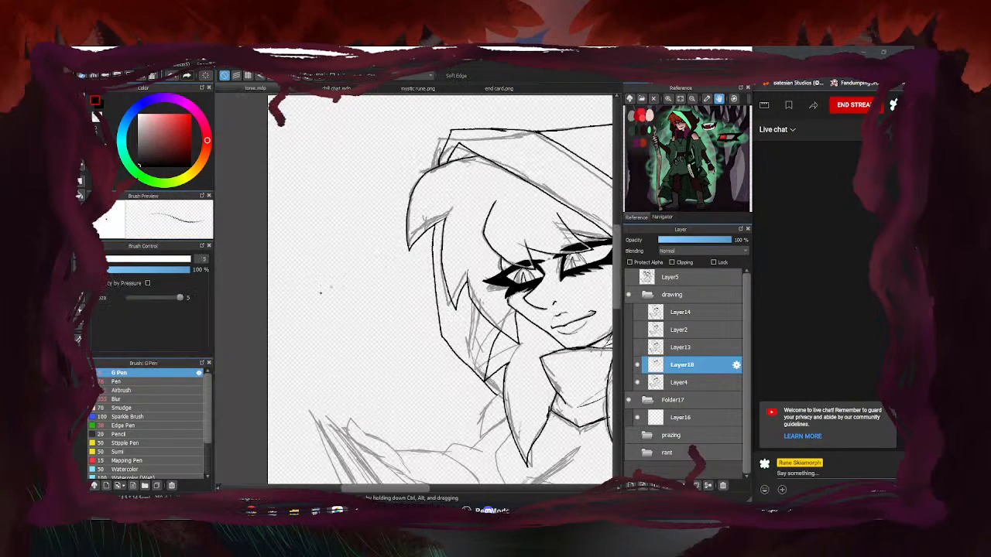
scroll(410, 343, "up", 5)
scroll(445, 340, "down", 5)
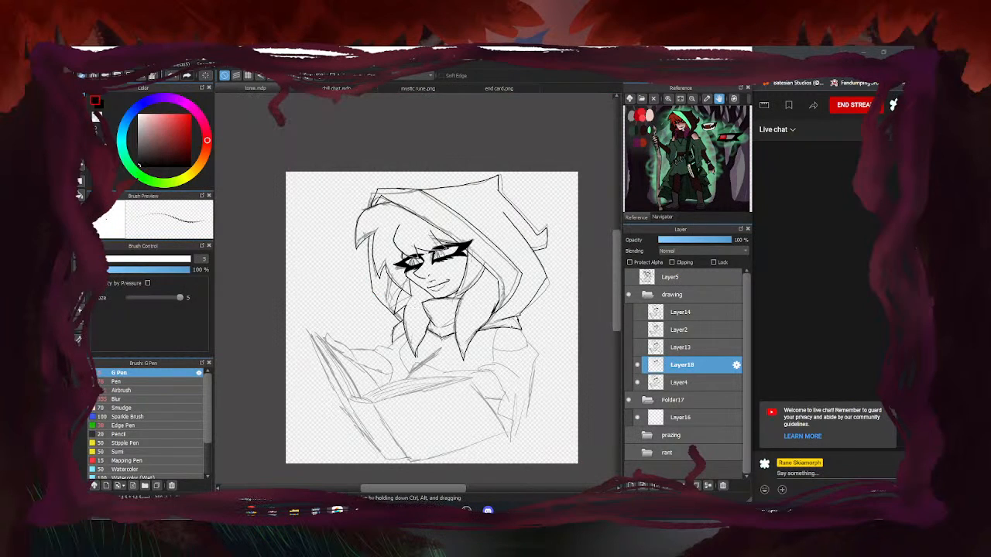
scroll(434, 341, "up", 5)
Ink the rounded shoulder outline and the angular lines down the figure's right side
mouse_move(507, 246)
left_mouse_down()
mouse_move(535, 275)
mouse_move(548, 332)
left_mouse_up()
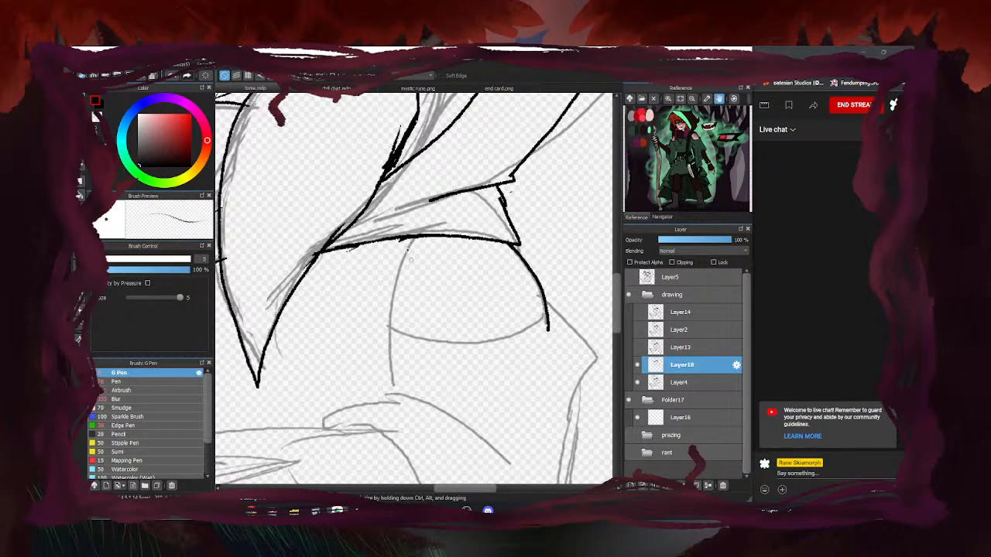
mouse_move(408, 245)
left_mouse_down()
mouse_move(390, 336)
mouse_move(421, 351)
mouse_move(548, 331)
left_mouse_up()
mouse_move(541, 292)
left_mouse_down()
mouse_move(601, 358)
mouse_move(562, 423)
left_mouse_up()
scroll(500, 290, "down", 5)
scroll(469, 261, "up", 4)
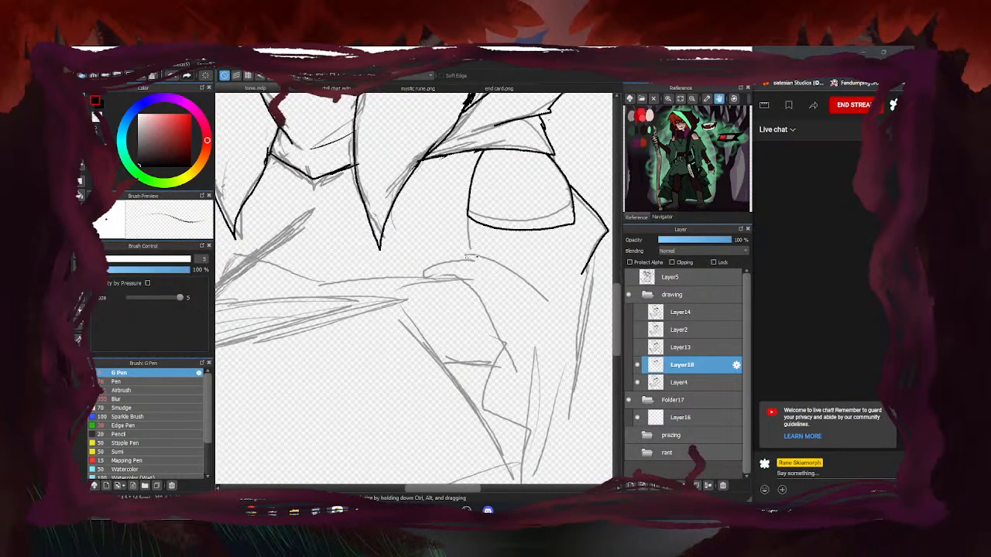
left_click_drag(463, 215, 455, 254)
key("ctrl+z")
left_click_drag(586, 288, 570, 422)
scroll(483, 194, "down", 2)
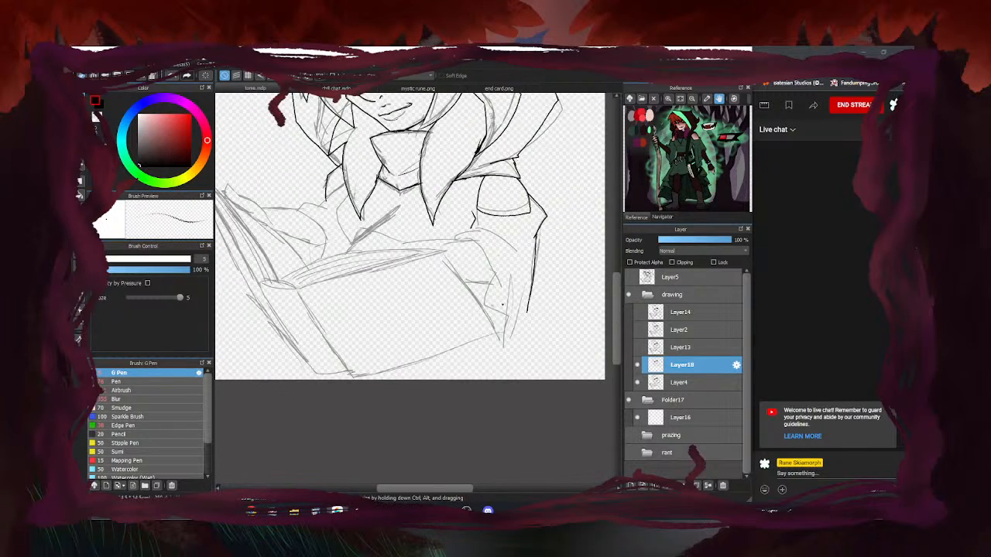
scroll(522, 305, "down", 2)
scroll(454, 275, "up", 2)
scroll(432, 212, "up", 3)
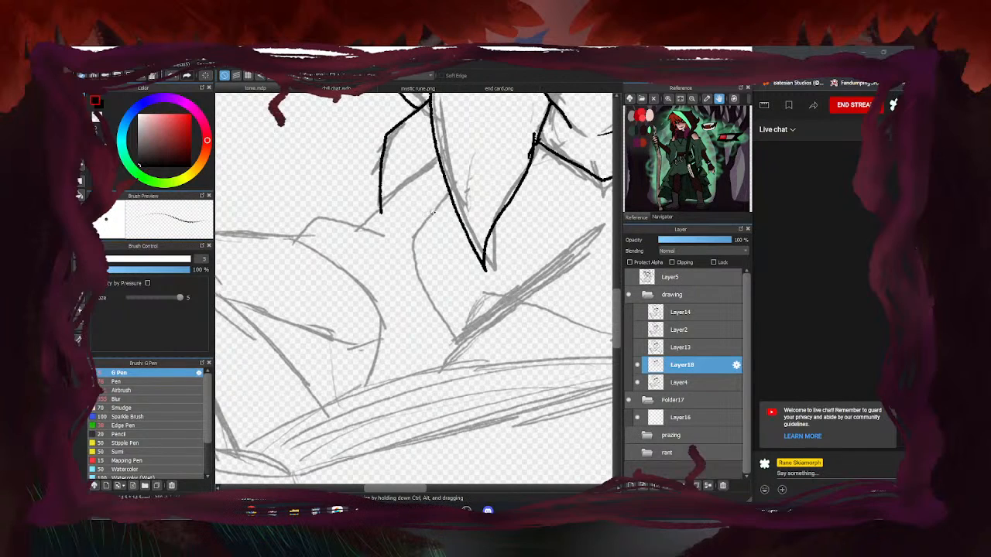
Ink the arm lines below the collar toward the book, the sleeve edge, and lower body
mouse_move(450, 195)
left_mouse_down()
mouse_move(413, 251)
mouse_move(451, 341)
left_mouse_up()
mouse_move(386, 204)
left_mouse_down()
mouse_move(361, 225)
mouse_move(447, 187)
left_mouse_up()
mouse_move(394, 237)
left_mouse_down()
mouse_move(353, 223)
mouse_move(285, 250)
left_mouse_up()
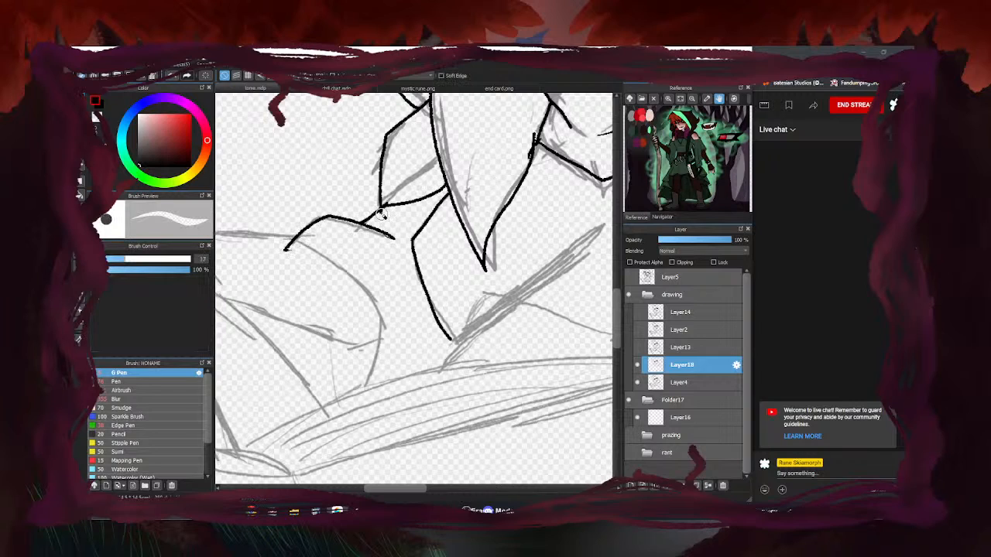
scroll(387, 202, "down", 6)
scroll(449, 230, "up", 4)
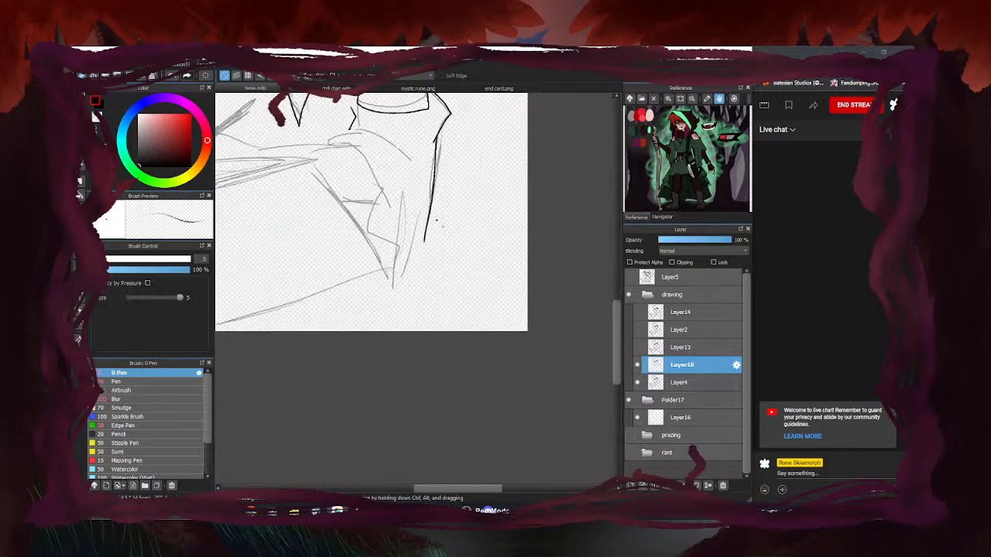
scroll(344, 140, "up", 3)
mouse_move(512, 200)
left_mouse_down()
mouse_move(384, 133)
mouse_move(309, 171)
mouse_move(395, 197)
mouse_move(449, 295)
mouse_move(414, 354)
mouse_move(482, 400)
mouse_move(476, 464)
left_mouse_up()
scroll(456, 225, "down", 2)
scroll(471, 255, "up", 2)
scroll(473, 300, "down", 2)
left_click_drag(508, 269, 480, 308)
scroll(480, 308, "down", 2)
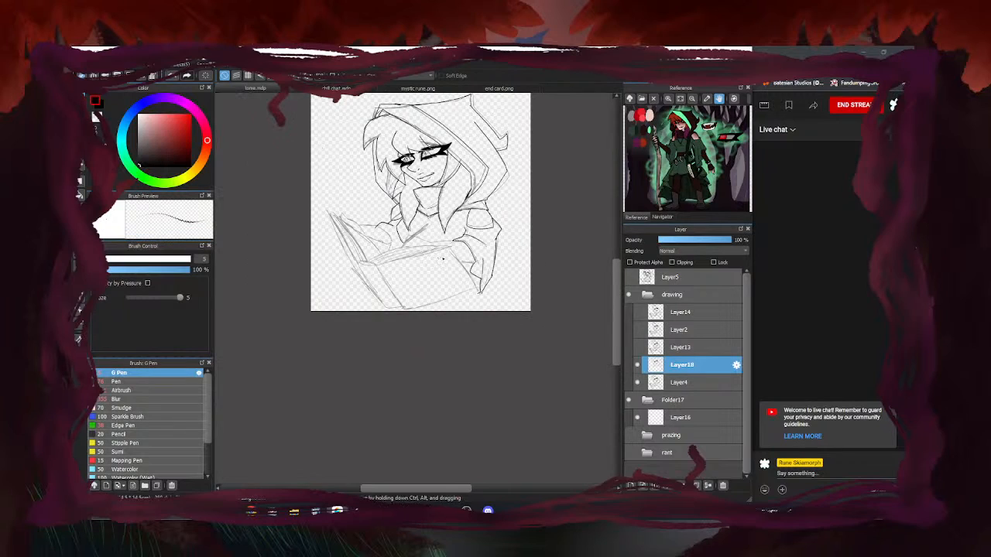
scroll(443, 245, "up", 3)
Ink the lower body line, the arm, the hand outline and the quill shaft to its tip
left_click_drag(514, 299, 472, 295)
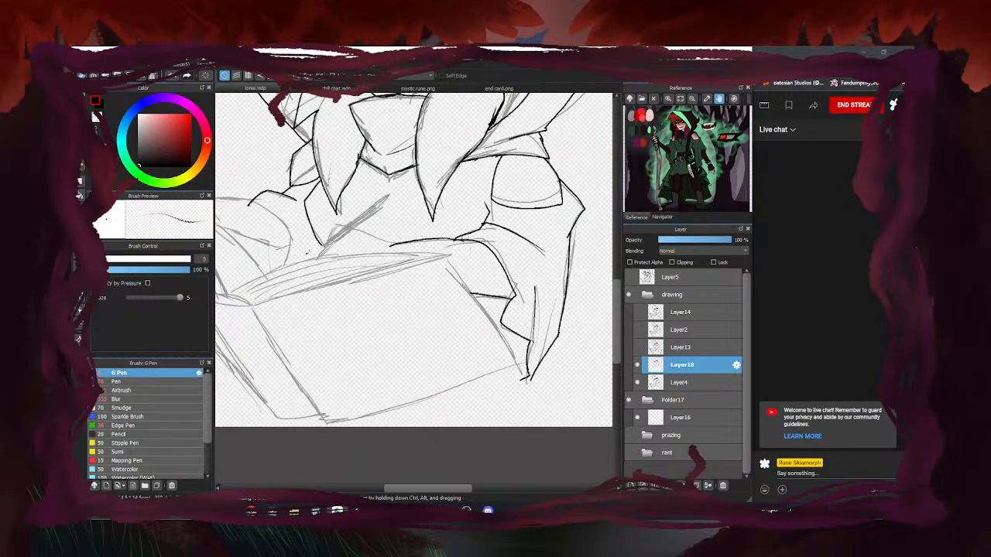
scroll(395, 246, "up", 2)
mouse_move(496, 240)
left_mouse_down()
mouse_move(394, 207)
mouse_move(344, 237)
mouse_move(322, 265)
left_mouse_up()
mouse_move(382, 208)
left_mouse_down()
mouse_move(356, 206)
mouse_move(326, 244)
mouse_move(344, 228)
mouse_move(320, 251)
left_mouse_up()
mouse_move(353, 221)
left_mouse_down()
mouse_move(317, 268)
mouse_move(308, 265)
mouse_move(415, 173)
mouse_move(356, 219)
left_mouse_up()
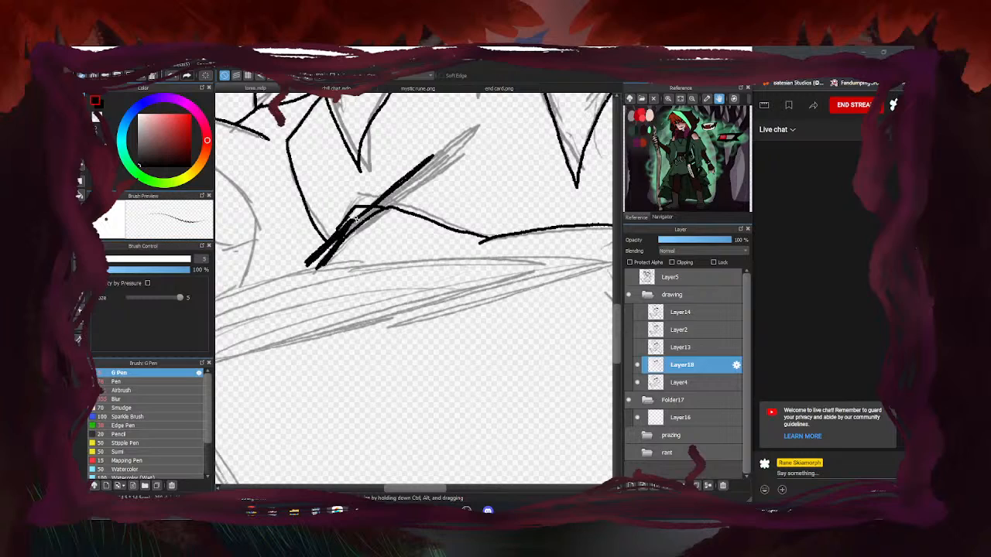
left_click_drag(437, 153, 500, 115)
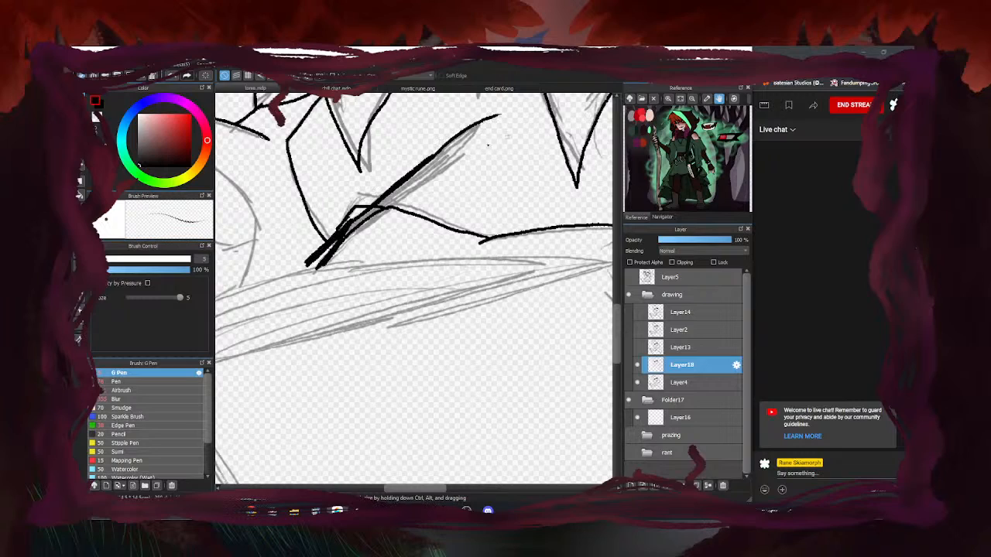
mouse_move(501, 114)
left_mouse_down()
mouse_move(430, 179)
mouse_move(478, 143)
mouse_move(458, 157)
mouse_move(434, 155)
mouse_move(462, 164)
mouse_move(400, 205)
left_mouse_up()
left_click_drag(445, 175, 398, 206)
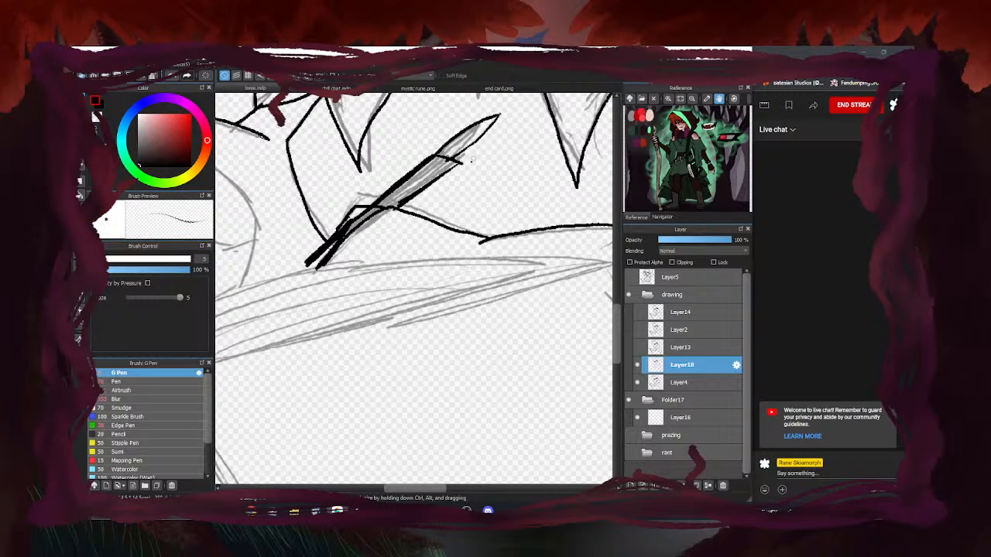
Back on the G Pen, ink a line across the reading hand
scroll(430, 205, "down", 6)
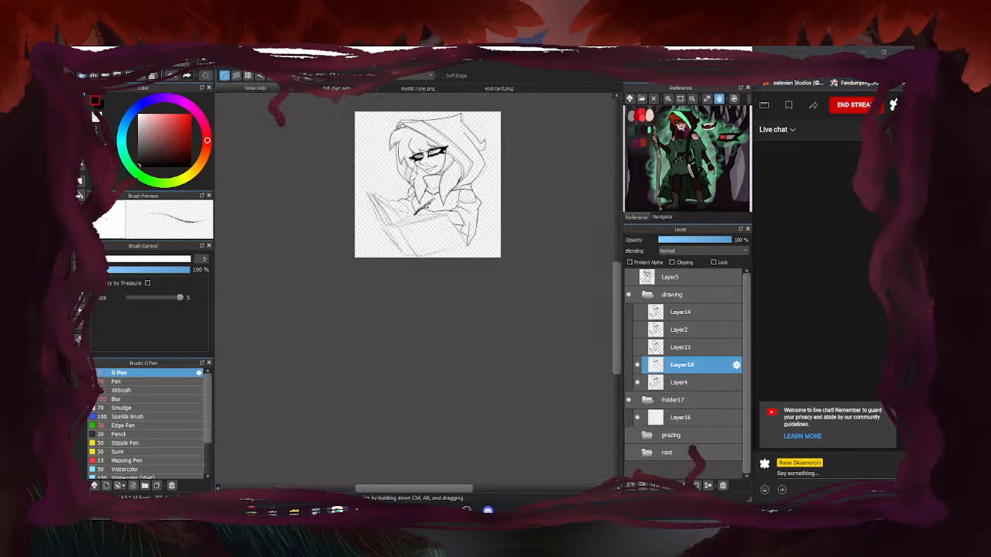
scroll(400, 199, "up", 3)
scroll(503, 206, "up", 3)
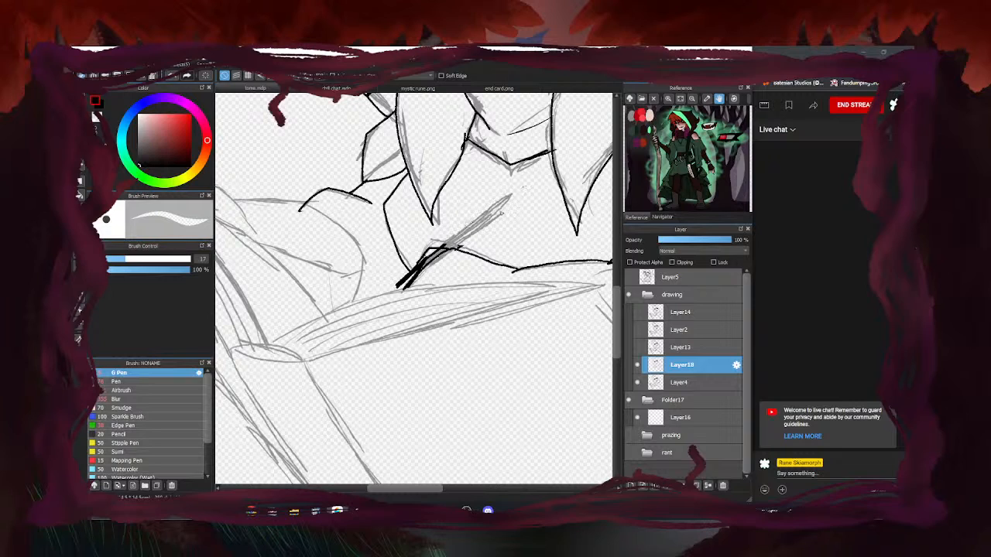
scroll(487, 201, "down", 3)
key("b")
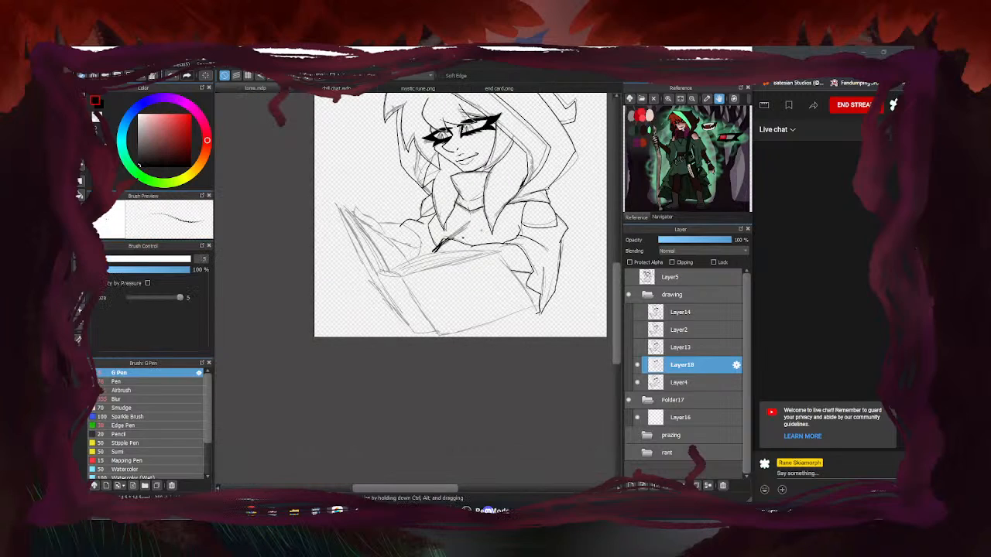
scroll(376, 229, "up", 3)
mouse_move(462, 221)
left_mouse_down()
mouse_move(389, 207)
mouse_move(407, 231)
mouse_move(327, 160)
mouse_move(321, 181)
mouse_move(375, 225)
left_mouse_up()
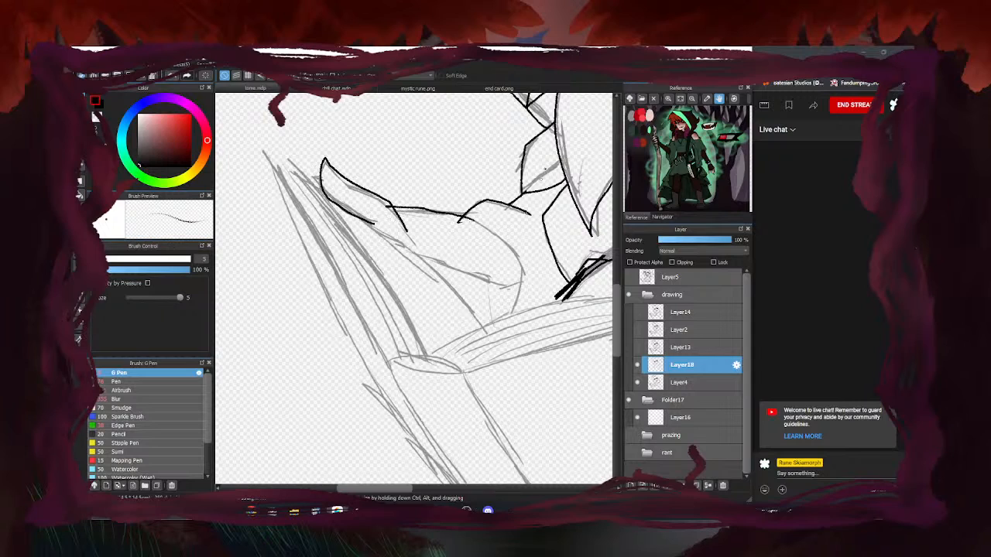
Erase the overshooting end of a hand line
key("e")
scroll(384, 215, "up", 3)
left_click_drag(387, 193, 405, 201)
scroll(417, 269, "down", 2)
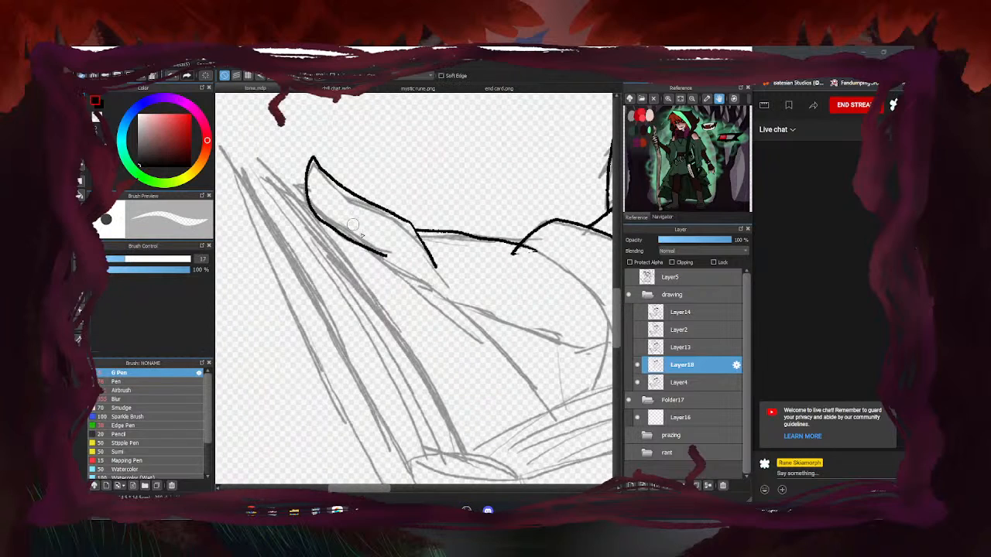
scroll(401, 261, "down", 3)
Ink the fingers' outline over the book and the lower part of the hand
key("b")
scroll(445, 286, "up", 2)
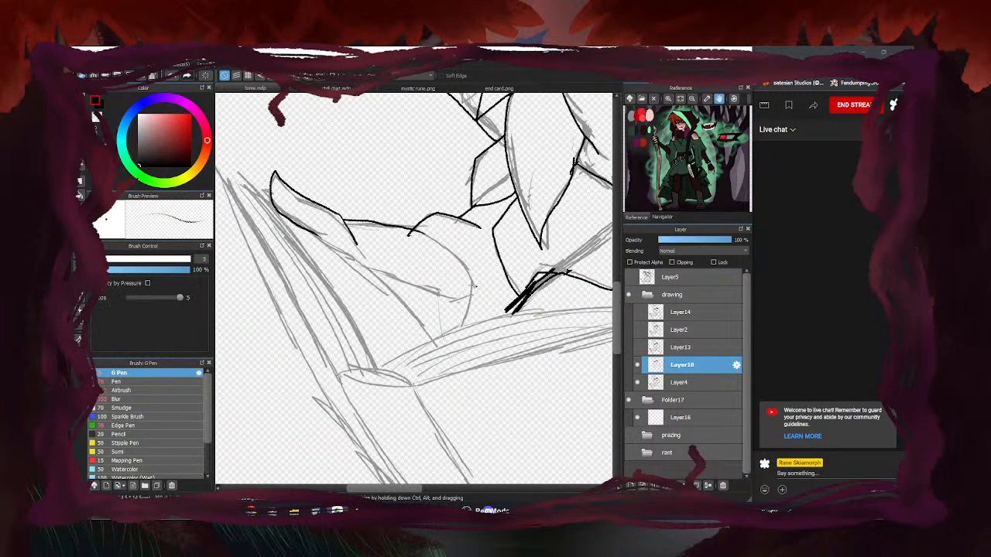
scroll(305, 254, "down", 2)
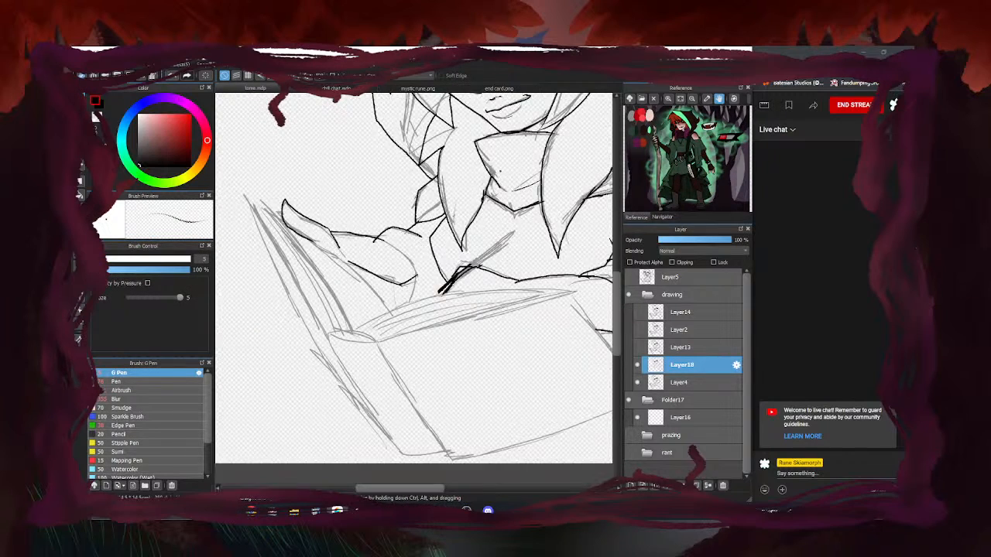
scroll(401, 262, "up", 3)
mouse_move(347, 206)
left_mouse_down()
mouse_move(411, 244)
mouse_move(432, 321)
mouse_move(411, 354)
left_mouse_up()
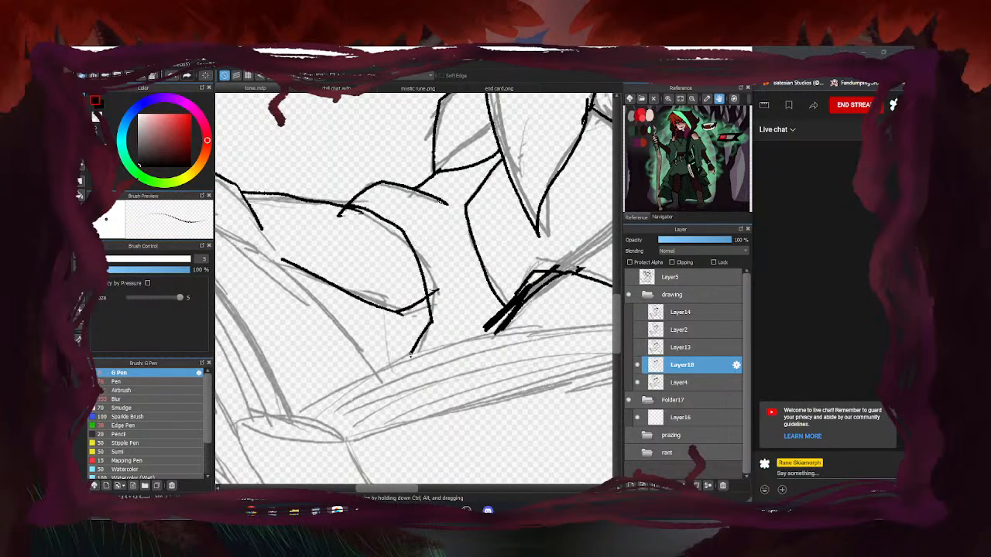
left_click_drag(360, 297, 363, 353)
Erase two overshooting line ends around the hand
key("e")
left_click_drag(359, 218, 334, 214)
left_click_drag(436, 282, 395, 316)
scroll(354, 261, "down", 3)
key("b")
Hide and re-show the sketch layer to check the ink so far
left_click(858, 51)
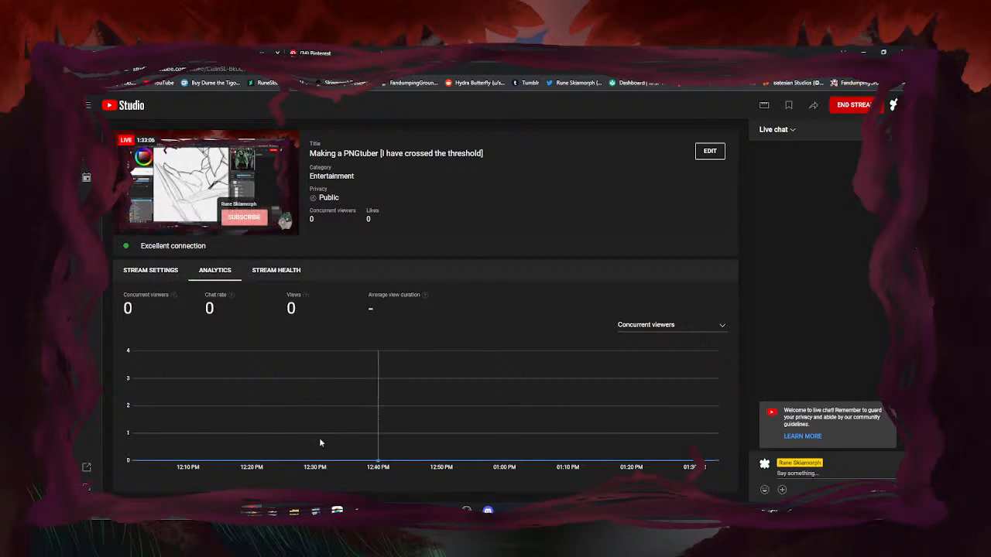
left_click(337, 511)
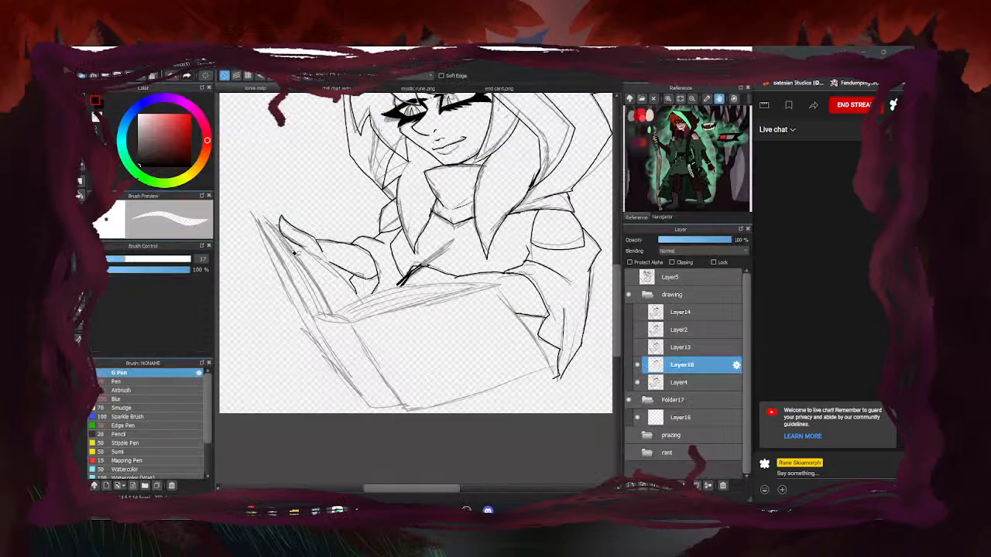
scroll(277, 243, "up", 3)
scroll(416, 339, "down", 3)
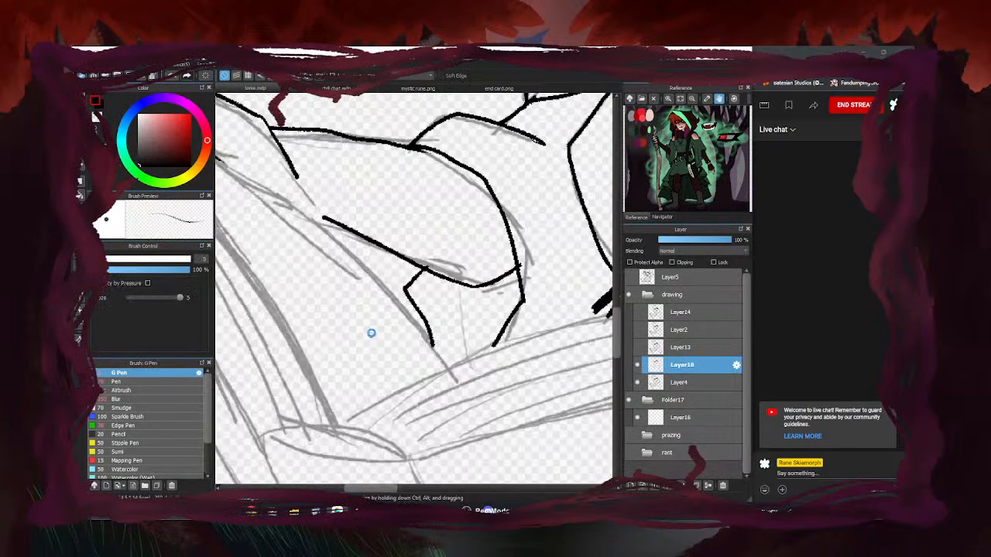
left_click(638, 382)
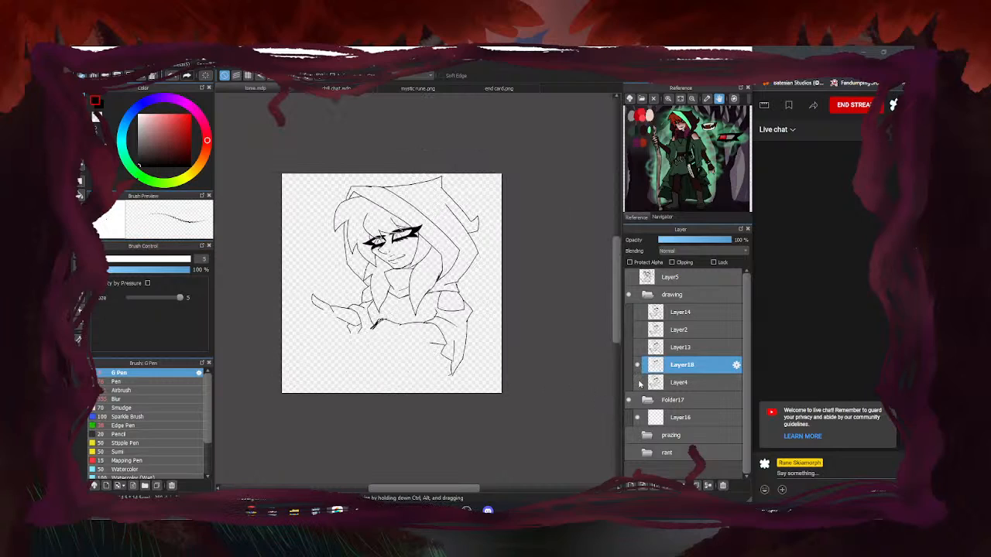
left_click(637, 382)
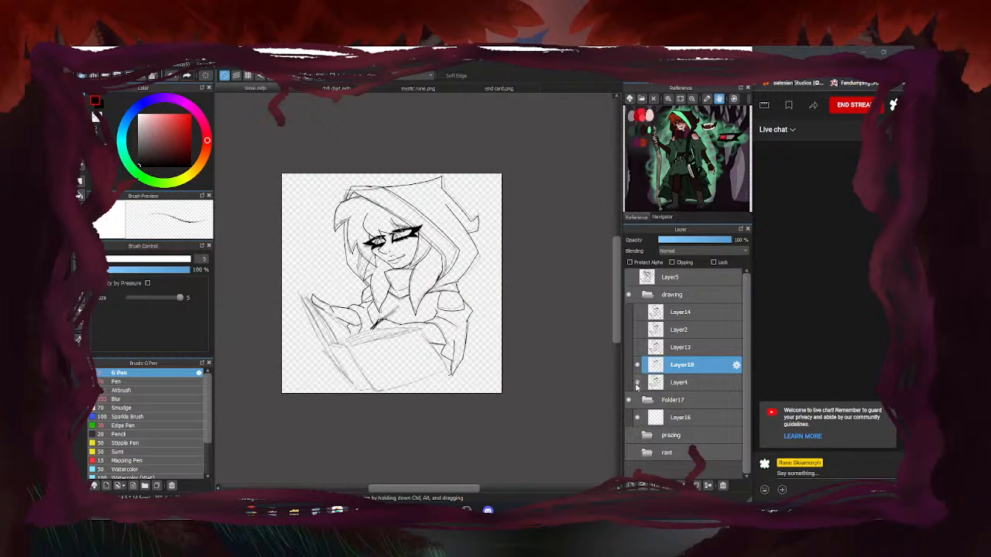
scroll(386, 252, "down", 2)
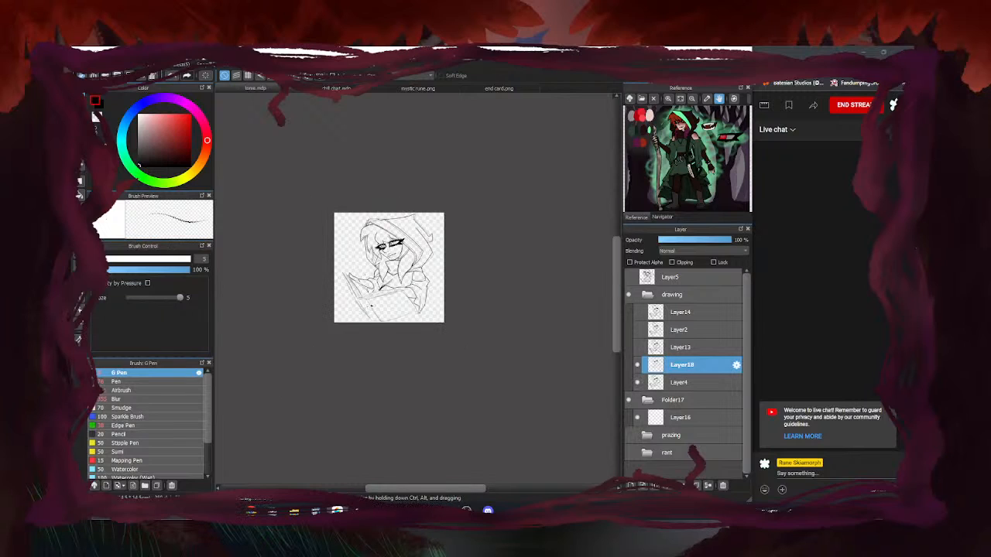
scroll(368, 303, "up", 3)
scroll(337, 305, "up", 2)
scroll(366, 304, "up", 3)
Ink the book's edge, left edge, spine and the curved top of the pages
mouse_move(408, 282)
left_mouse_down()
mouse_move(339, 284)
mouse_move(301, 271)
left_mouse_up()
scroll(303, 276, "down", 3)
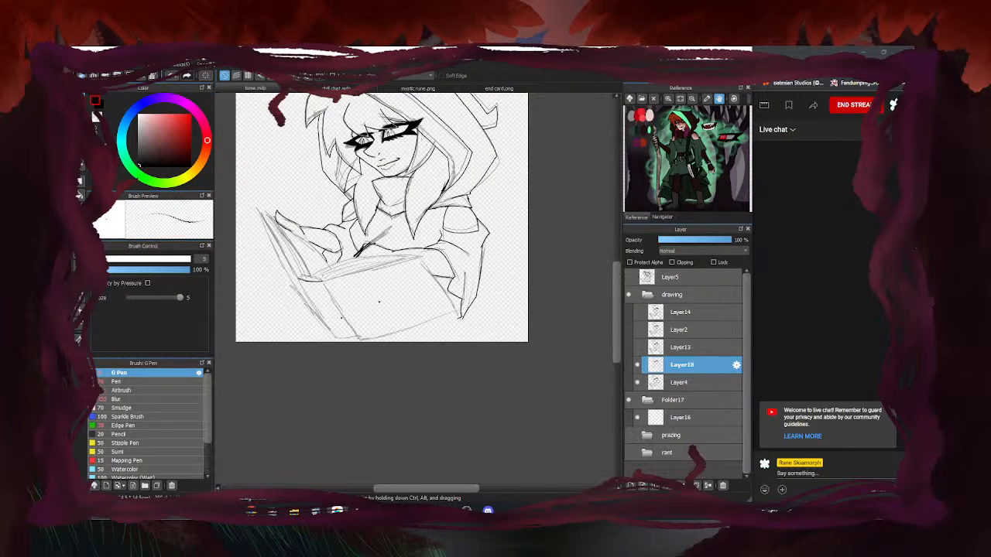
scroll(468, 323, "up", 3)
scroll(414, 286, "down", 3)
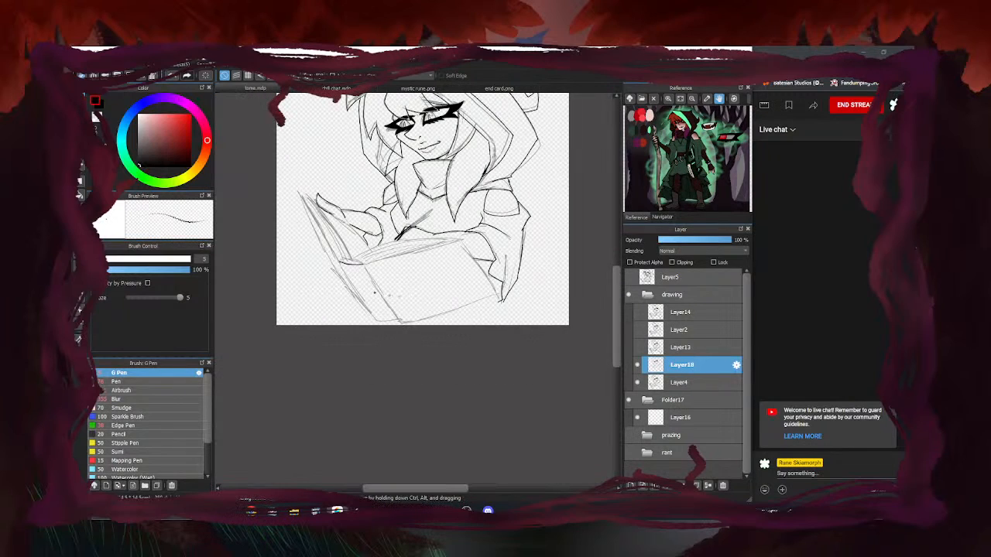
scroll(392, 294, "up", 3)
left_click_drag(381, 257, 450, 364)
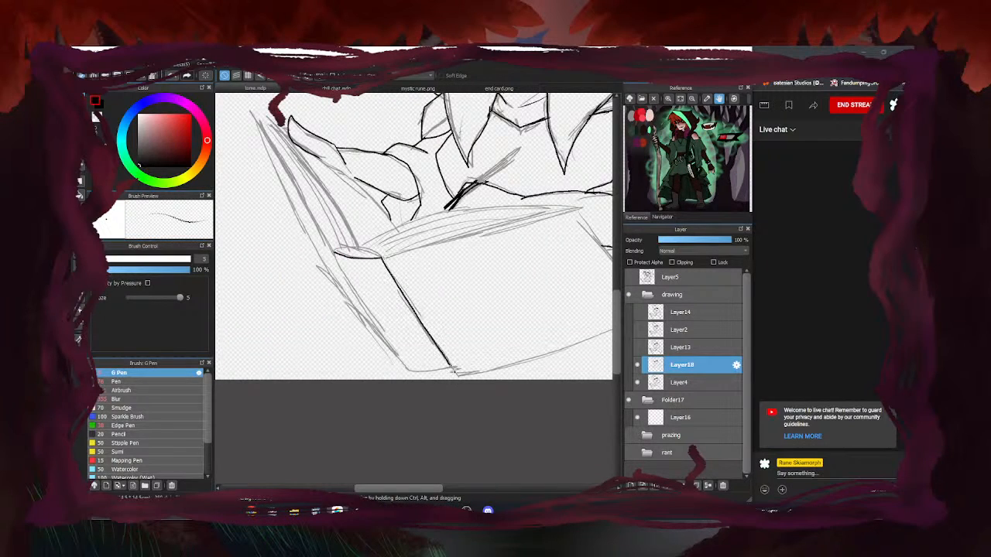
left_click_drag(336, 257, 393, 356)
scroll(414, 282, "up", 3)
left_click_drag(462, 285, 323, 271)
Ink up the book's left edge, then its cover top edge and bottom edge
scroll(333, 271, "down", 3)
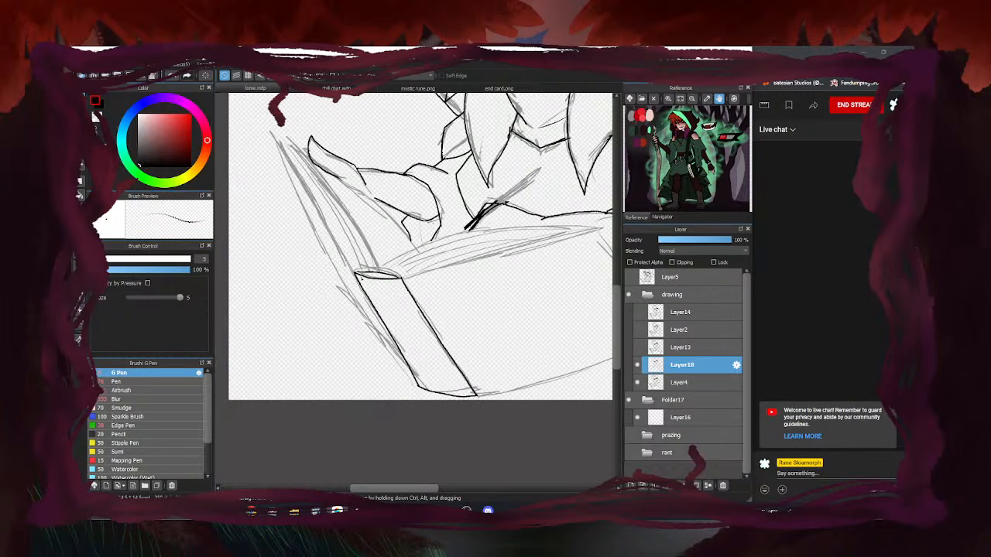
left_click_drag(353, 276, 282, 141)
scroll(282, 141, "down", 4)
scroll(319, 243, "up", 3)
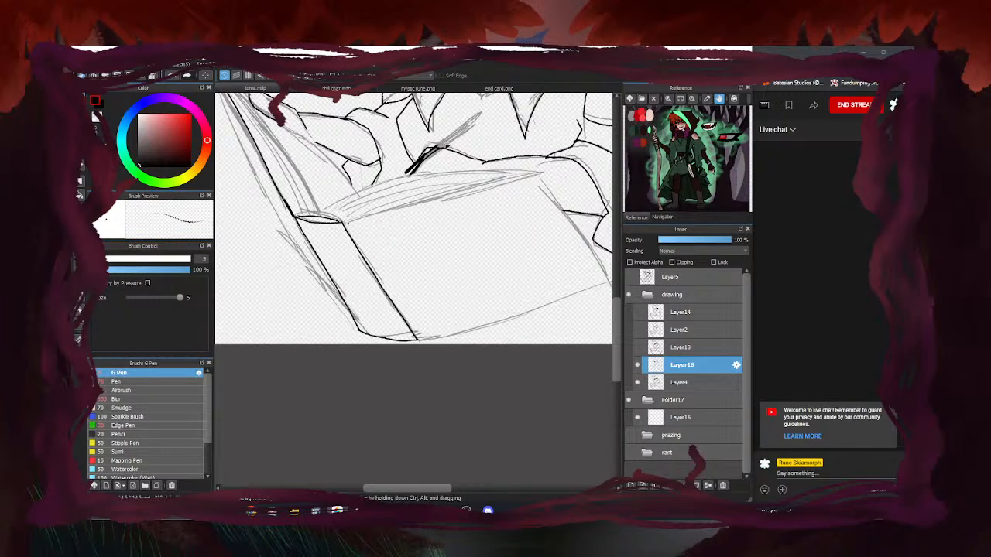
mouse_move(350, 221)
left_mouse_down()
mouse_move(530, 170)
mouse_move(576, 287)
left_mouse_up()
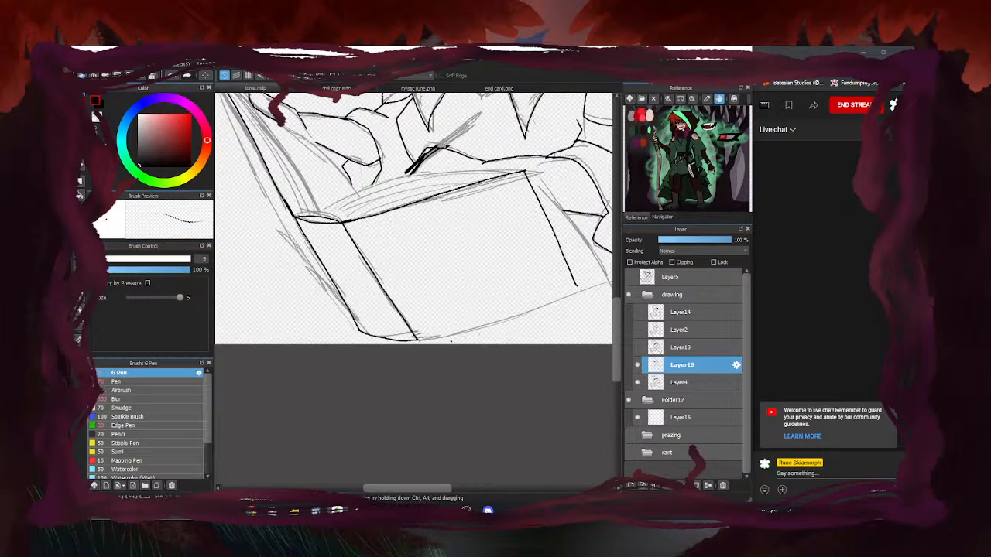
left_click_drag(417, 339, 546, 294)
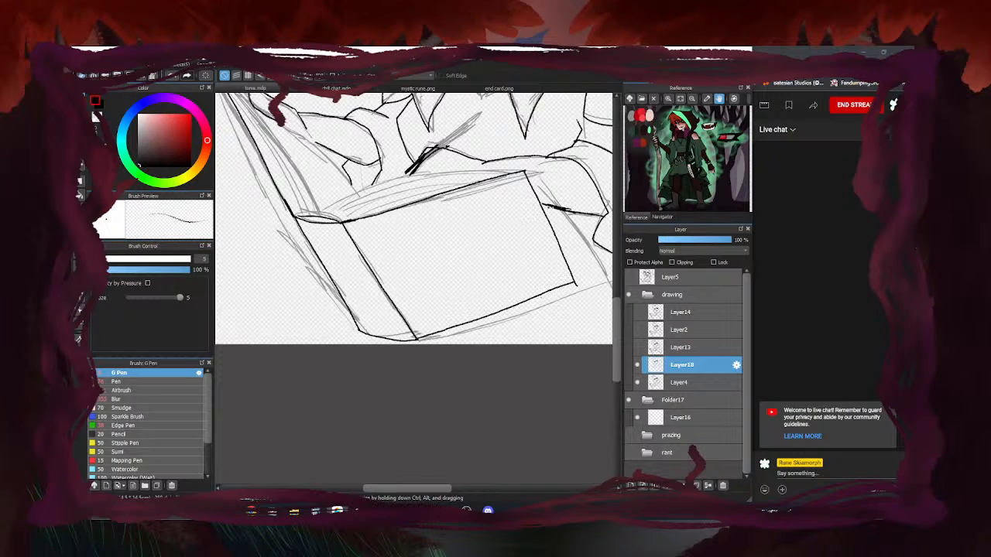
Erase the overshoot at the book's corner
key("e")
scroll(577, 288, "up", 4)
left_click_drag(579, 288, 577, 284)
scroll(524, 307, "down", 4)
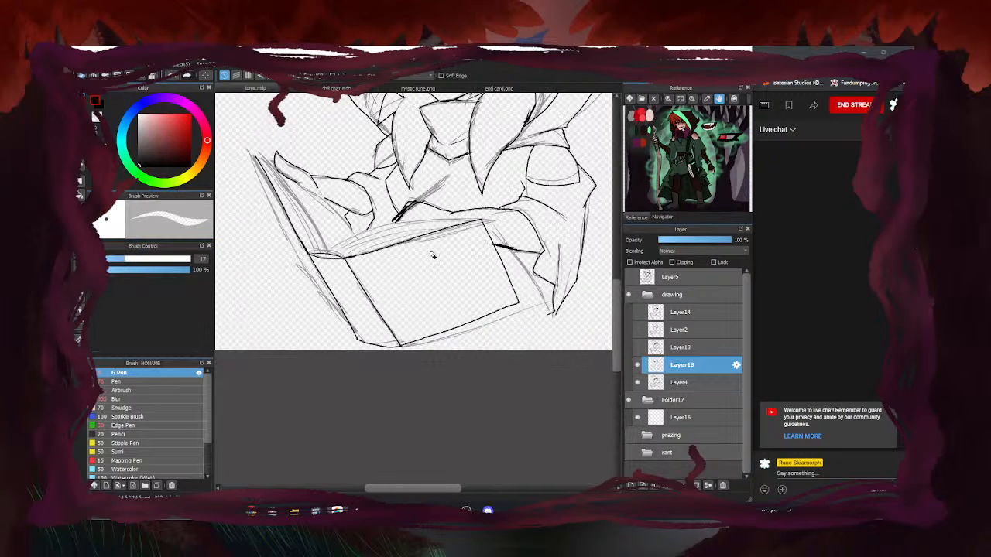
key("b")
scroll(393, 217, "up", 4)
scroll(411, 237, "down", 3)
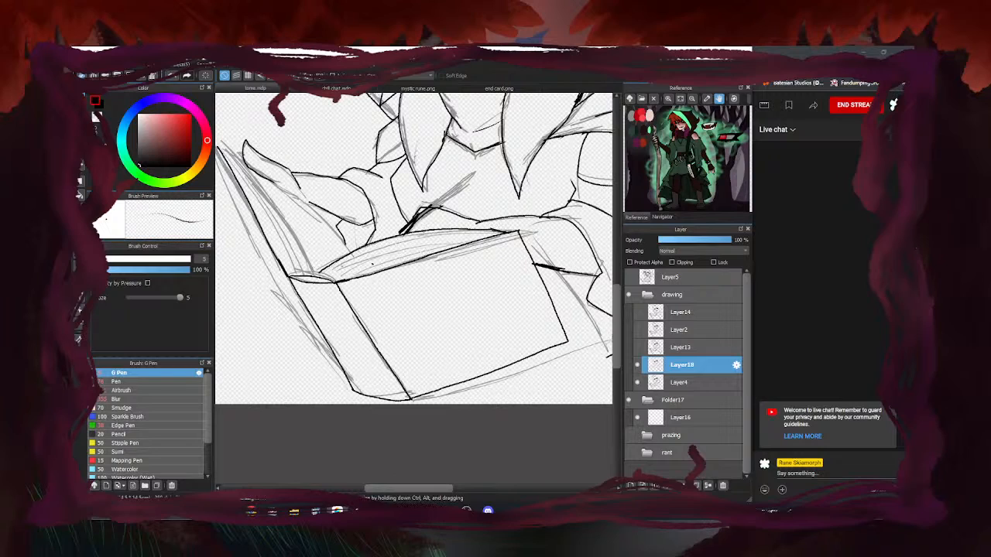
Undo a bad top-edge stroke and re-ink the book's left edge
mouse_move(495, 230)
left_mouse_down()
mouse_move(383, 249)
mouse_move(338, 267)
left_mouse_up()
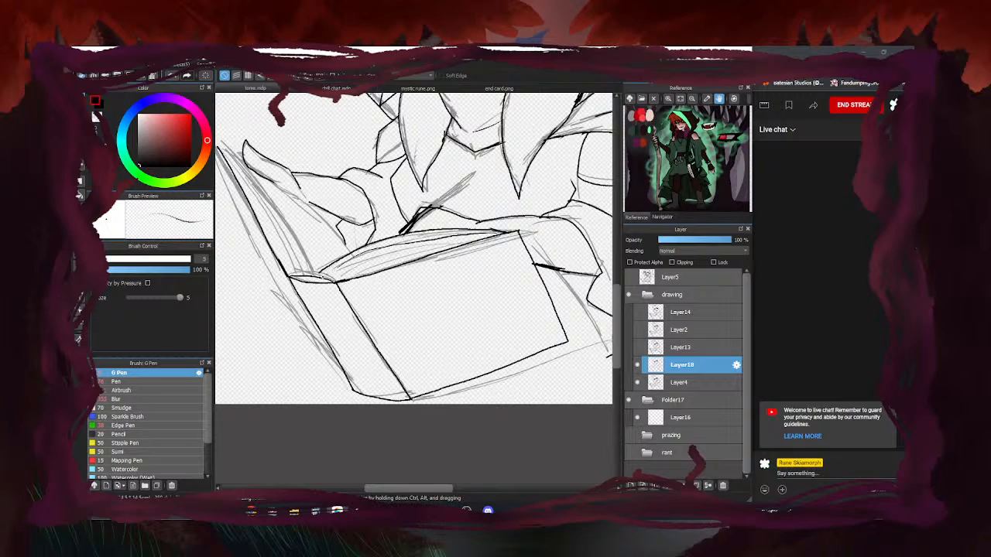
key("ctrl+z")
mouse_move(313, 271)
left_mouse_down()
mouse_move(227, 150)
mouse_move(293, 194)
left_mouse_up()
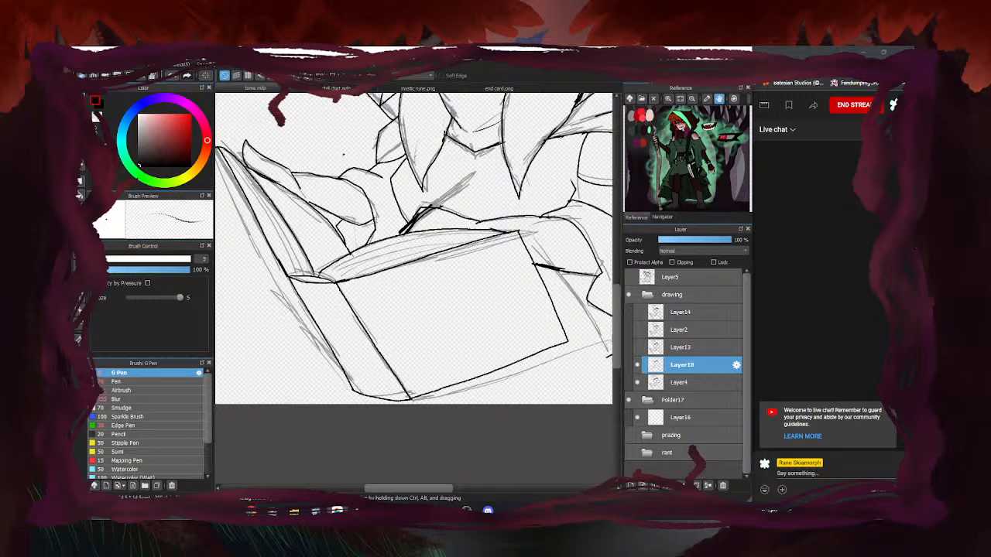
Close the gap in the sleeve line with the G Pen
key("e")
key("b")
scroll(313, 196, "up", 4)
scroll(336, 230, "down", 4)
mouse_move(297, 215)
left_mouse_down()
mouse_move(273, 214)
mouse_move(291, 160)
left_mouse_up()
scroll(279, 194, "up", 4)
scroll(281, 185, "down", 5)
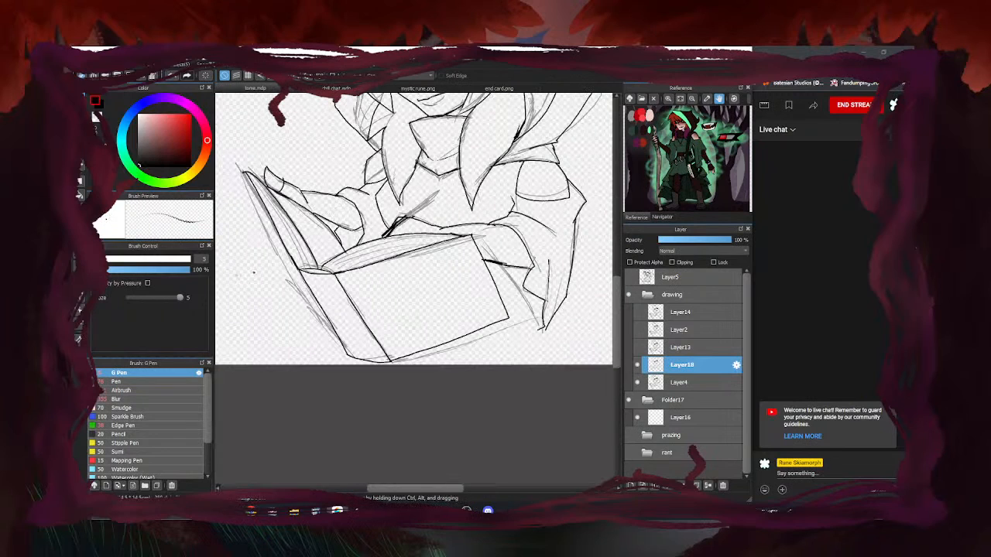
scroll(360, 236, "up", 3)
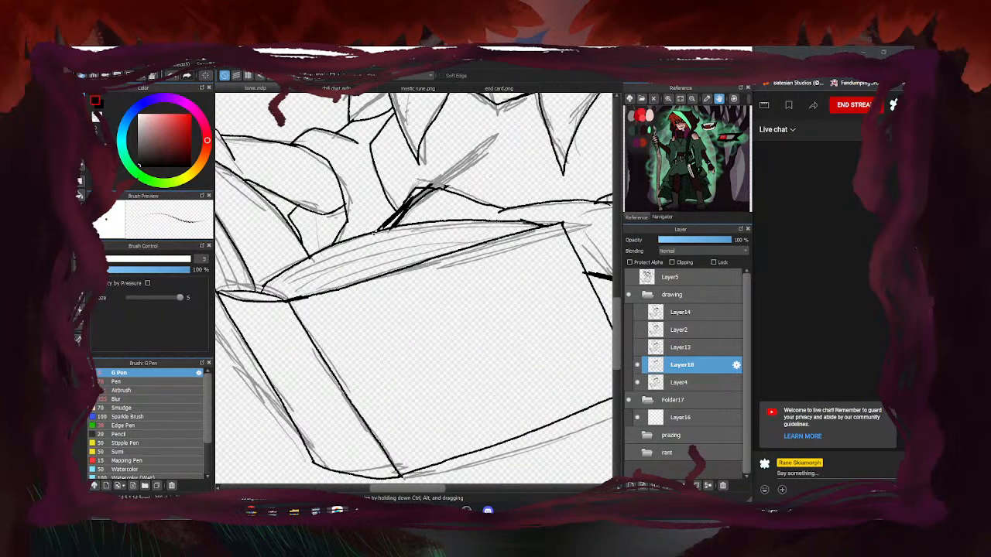
Undo a stray stroke near the quill tip and re-ink the quill's lower edge
mouse_move(443, 177)
left_mouse_down()
mouse_move(490, 140)
mouse_move(486, 154)
left_mouse_up()
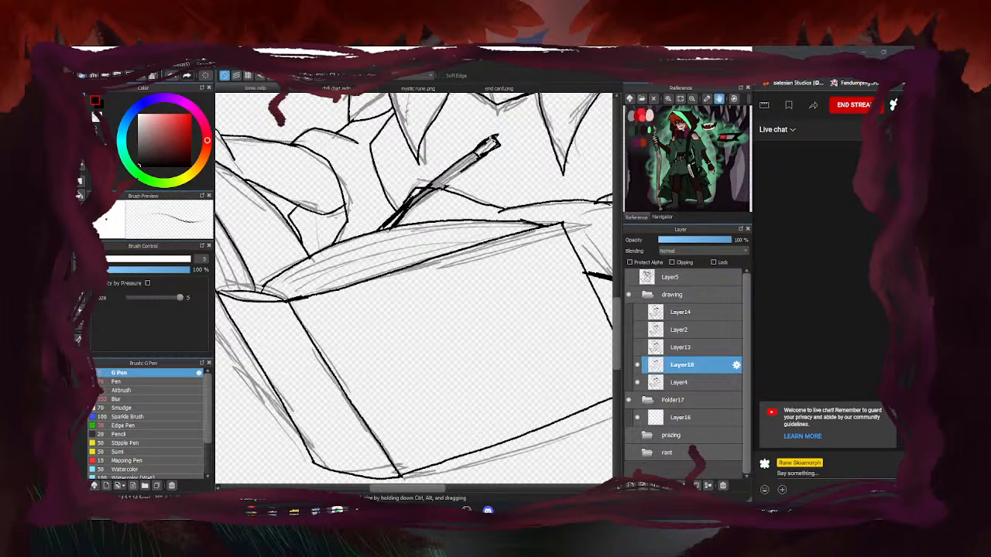
key("ctrl+z")
key("ctrl+z")
key("ctrl+z")
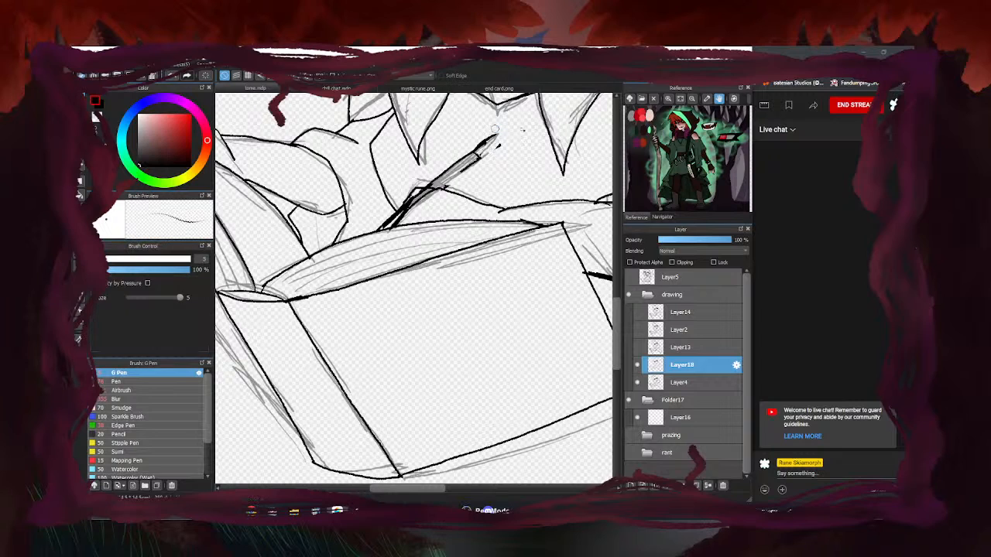
left_click_drag(481, 155, 437, 193)
scroll(402, 207, "down", 4)
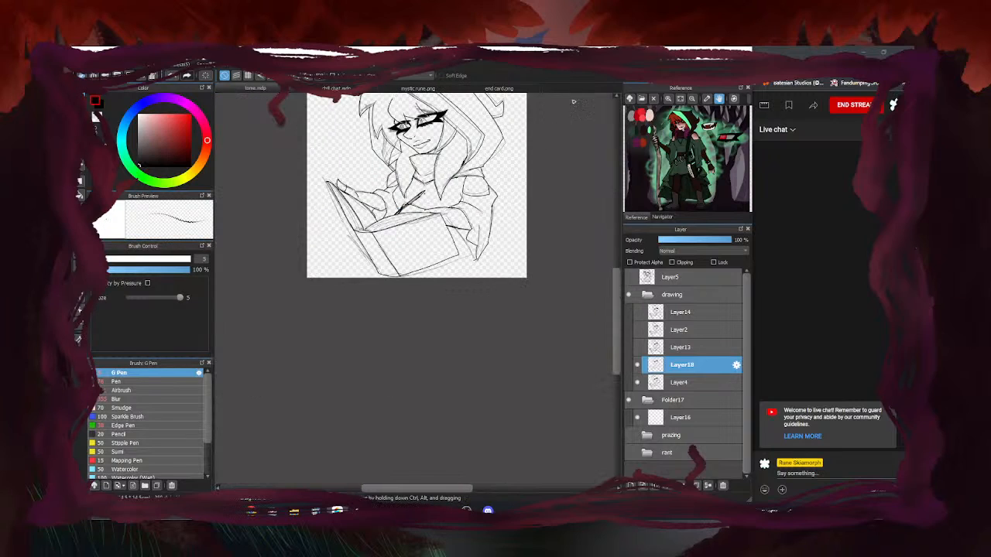
key("e")
scroll(446, 181, "up", 4)
scroll(409, 207, "down", 6)
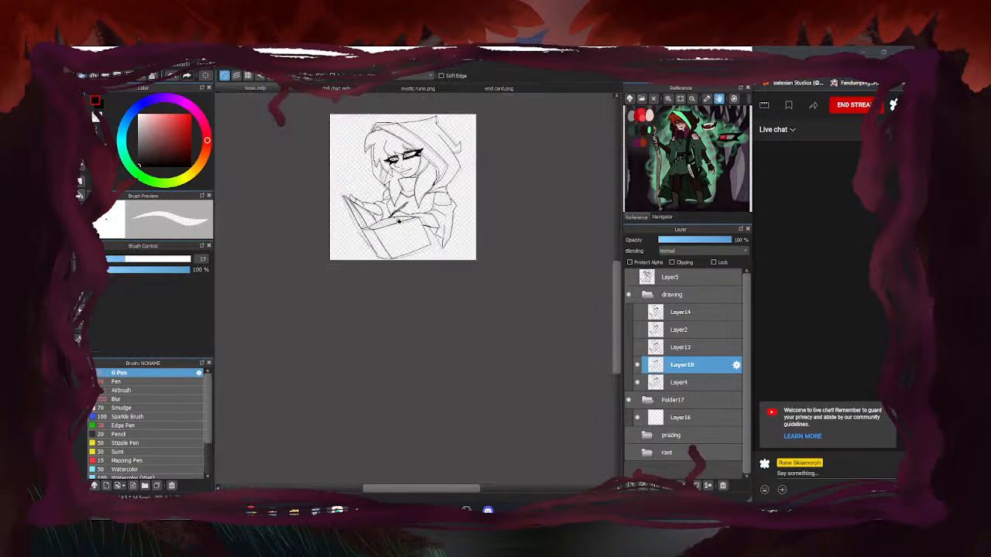
key("p")
scroll(516, 214, "up", 6)
Ink a zigzag sleeve edge plus diagonal and downward strokes by the book corner
mouse_move(466, 166)
left_mouse_down()
mouse_move(471, 199)
mouse_move(505, 226)
mouse_move(502, 269)
left_mouse_up()
left_click_drag(573, 293, 517, 337)
left_click_drag(502, 256, 511, 348)
scroll(523, 301, "down", 6)
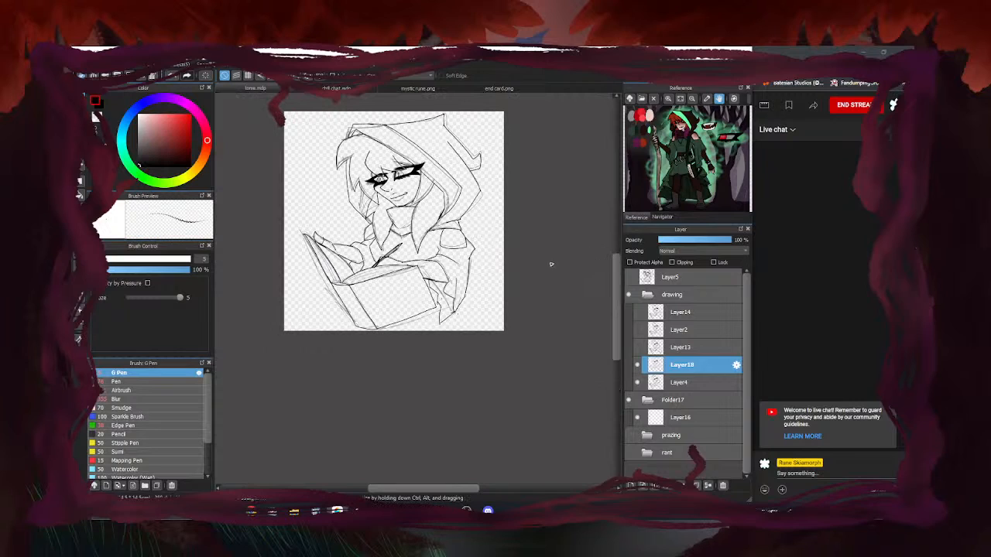
Enlarge the eraser to size 102 and erase the lines at the sleeve tip
key("e")
scroll(439, 310, "up", 4)
left_click_drag(141, 261, 180, 260)
left_click_drag(460, 330, 460, 317)
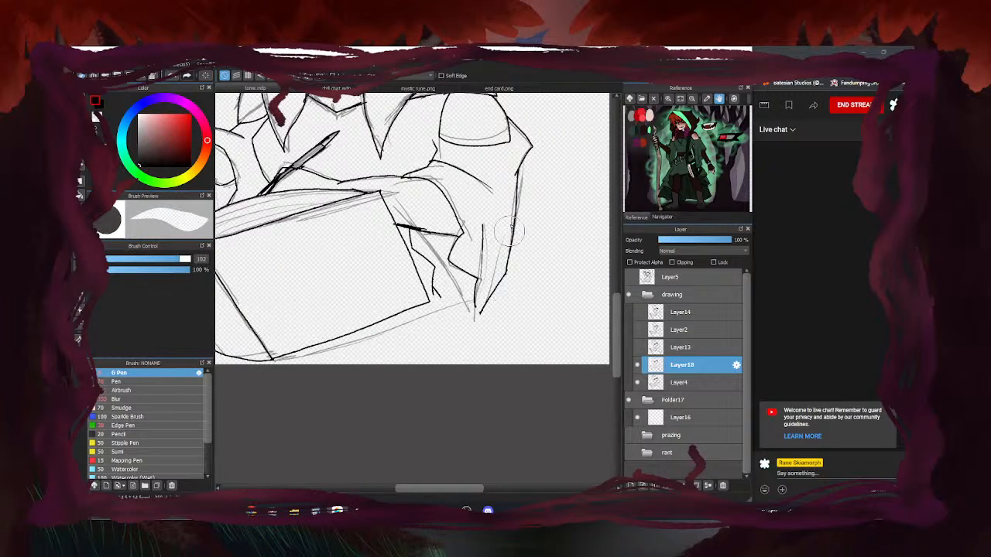
Ink the sleeve's right edge, a short line down it and its lower edge
key("e")
left_click_drag(517, 182, 485, 321)
mouse_move(441, 298)
left_mouse_down()
mouse_move(442, 337)
mouse_move(474, 352)
left_mouse_up()
left_click_drag(488, 299, 476, 352)
Erase the upper right-edge strokes, the tip overshoot, a dangling end and a stray line
key("e")
mouse_move(518, 182)
left_mouse_down()
mouse_move(516, 230)
mouse_move(524, 140)
mouse_move(530, 152)
mouse_move(504, 232)
left_mouse_up()
key("e")
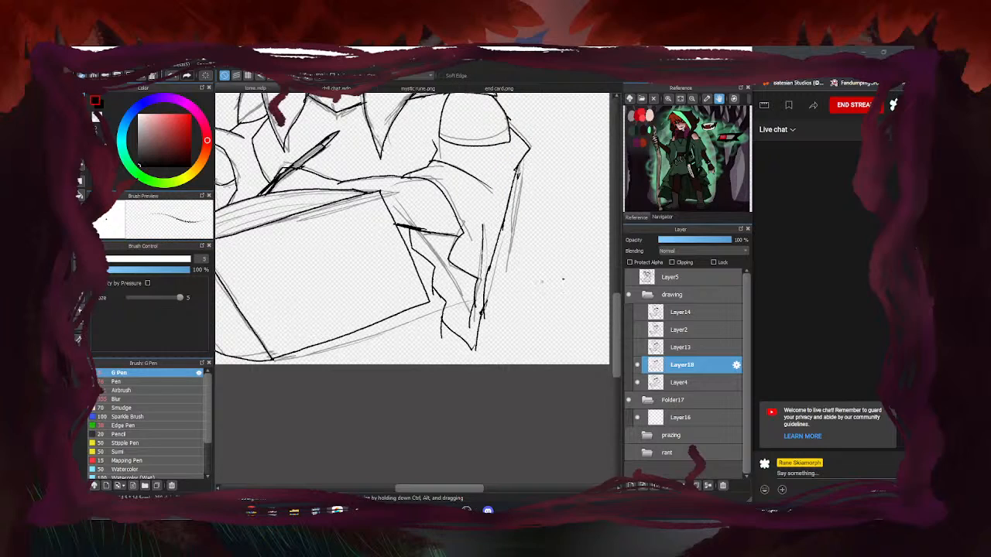
key("e")
left_click_drag(480, 348, 471, 360)
left_click_drag(439, 331, 436, 325)
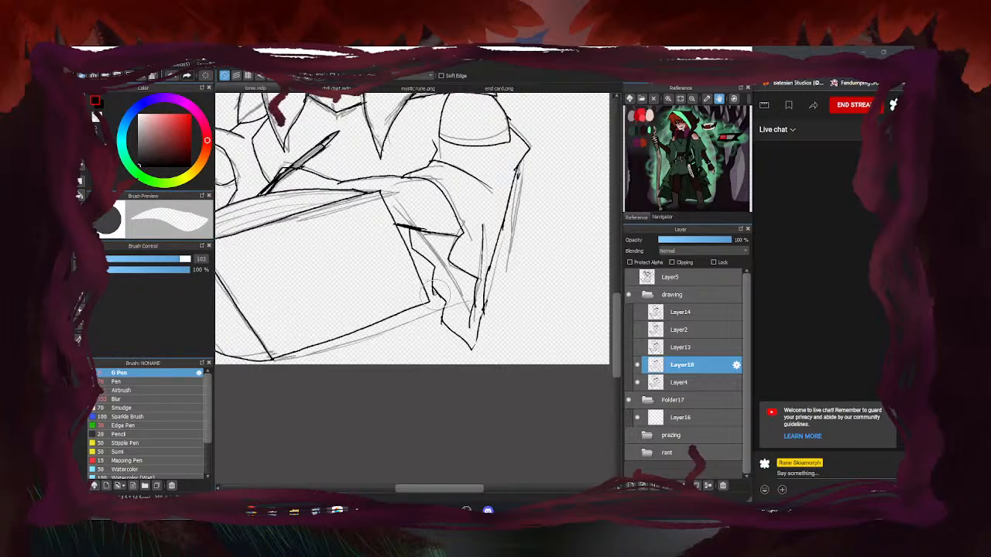
left_click_drag(478, 269, 472, 319)
Ink a jagged line down the sleeve's inner edge
key("b")
left_click_drag(476, 278, 464, 337)
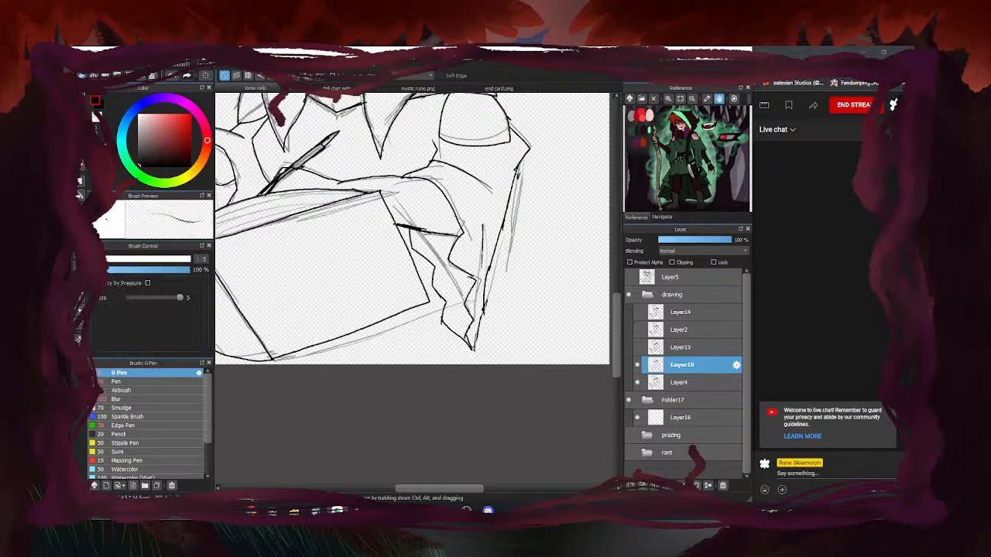
scroll(471, 356, "down", 5)
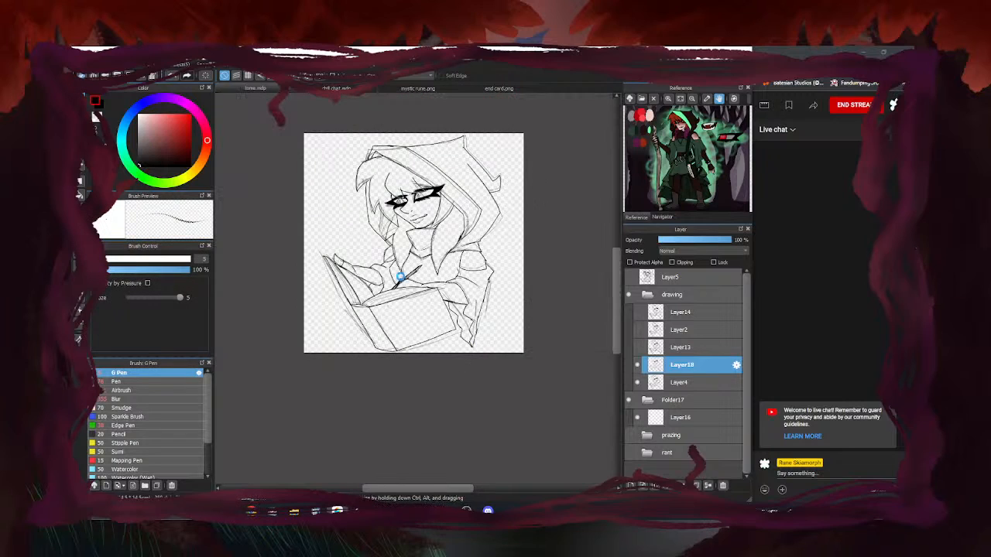
Briefly hide the Layer4 sketch, then save the drawing with Ctrl+S
scroll(478, 257, "up", 5)
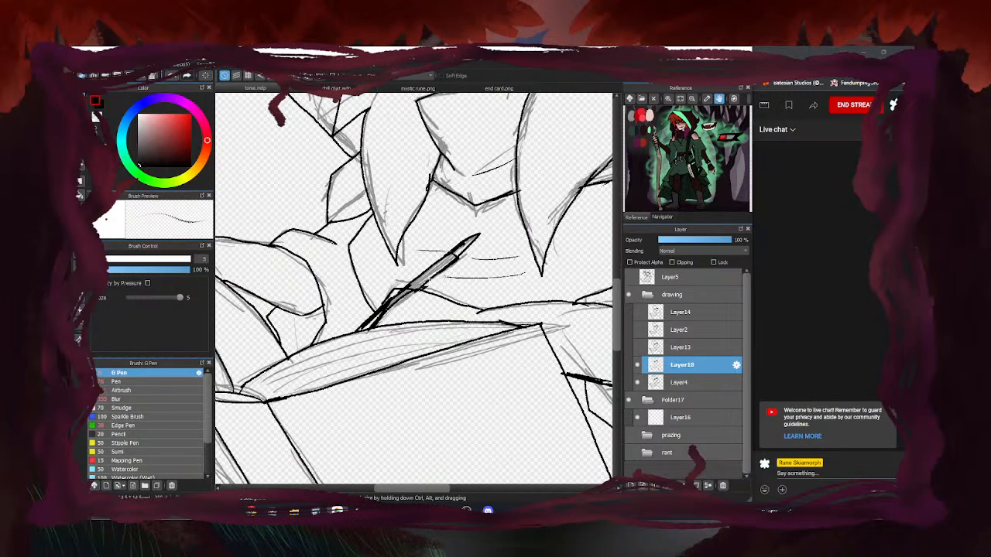
scroll(480, 271, "down", 5)
left_click(637, 382)
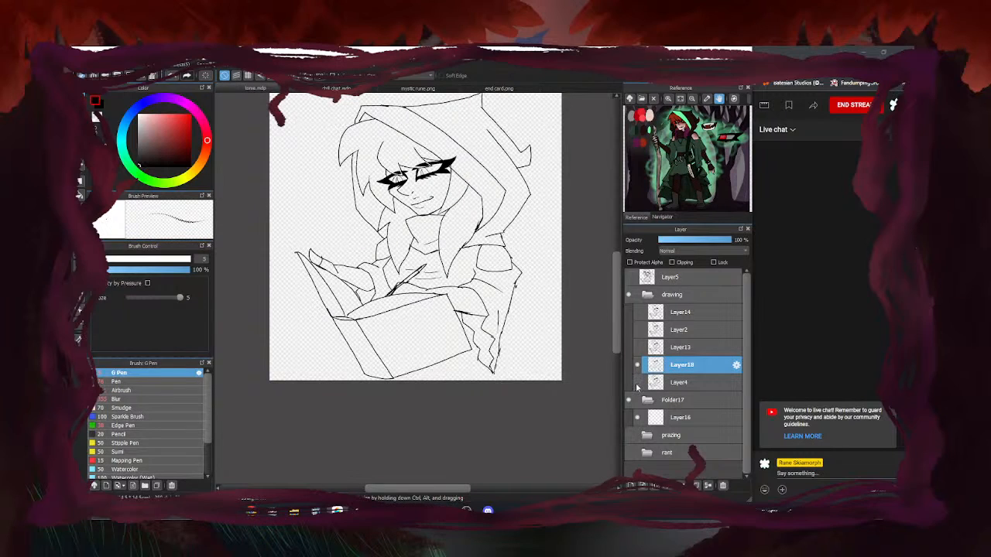
scroll(425, 308, "down", 3)
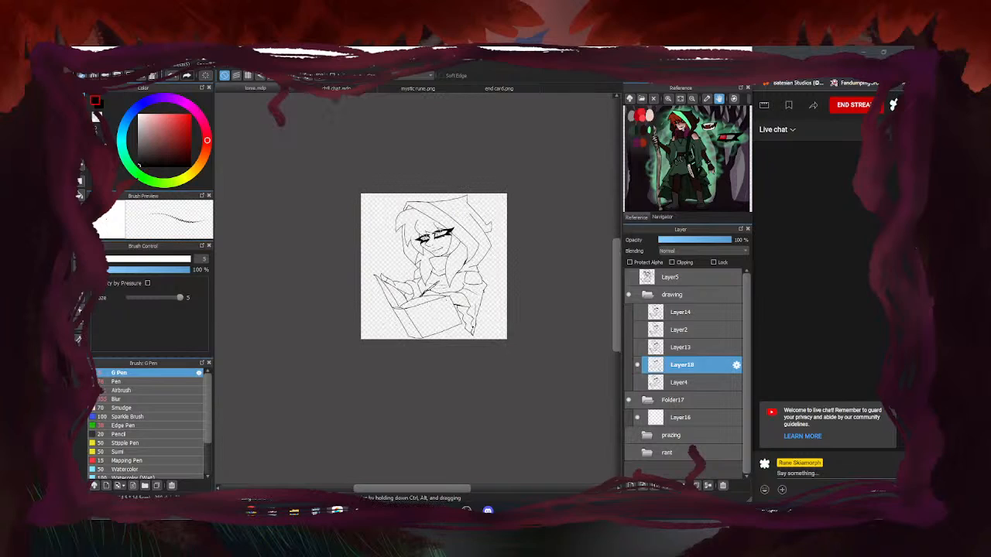
left_click(638, 383)
scroll(408, 256, "up", 2)
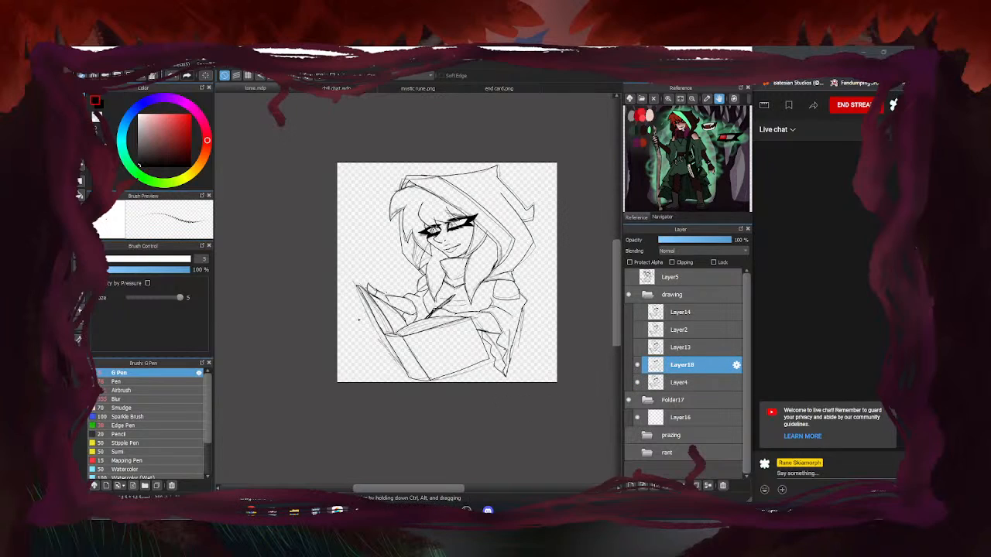
key("ctrl+s")
Toggle the Layer13 and Layer4 sketches to compare, leaving Layer4 hidden
left_click(638, 348)
left_click(638, 348)
left_click(637, 382)
left_click(637, 382)
left_click(637, 382)
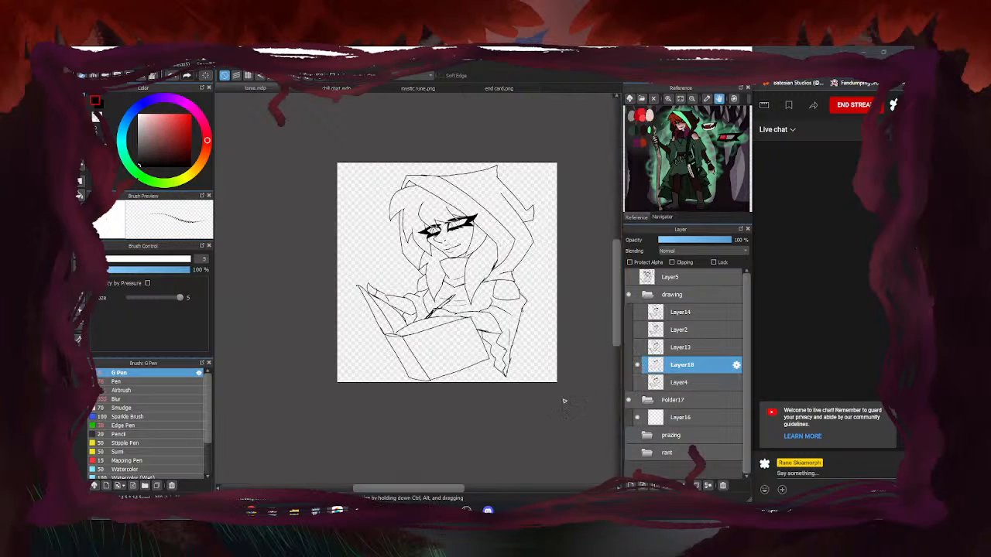
With only clean lineart showing, add a small dark stroke under the left eye
scroll(451, 252, "up", 5)
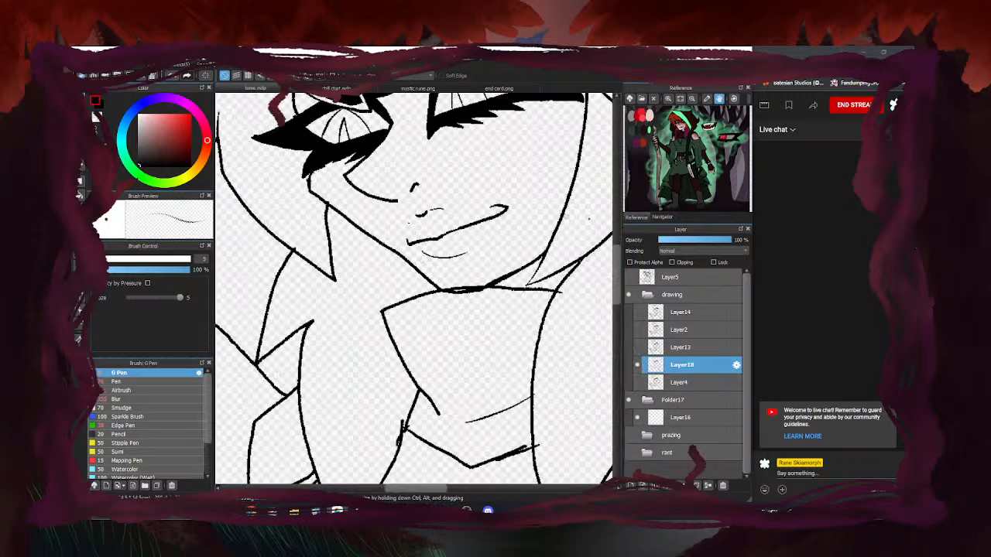
scroll(566, 187, "down", 5)
scroll(529, 225, "down", 2)
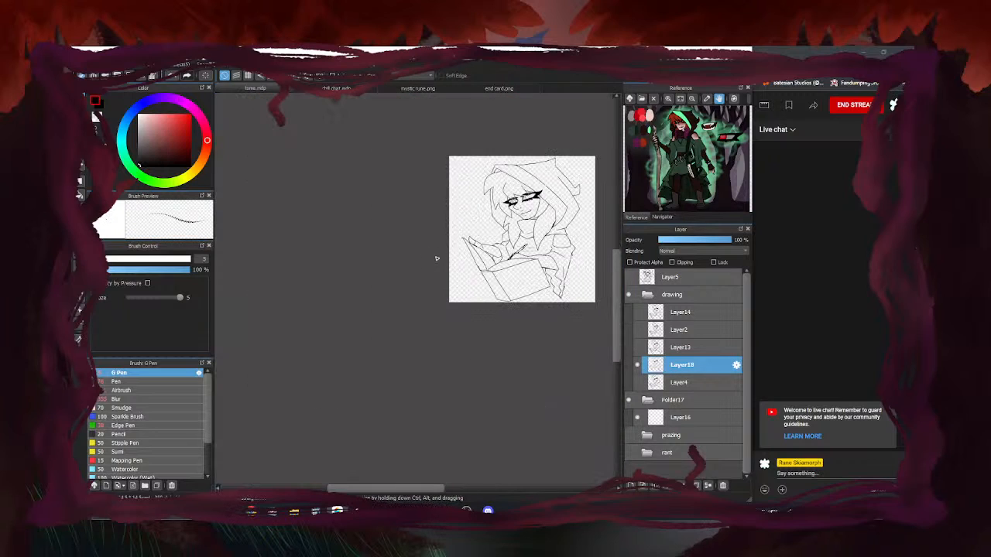
scroll(436, 254, "down", 2)
scroll(435, 249, "up", 3)
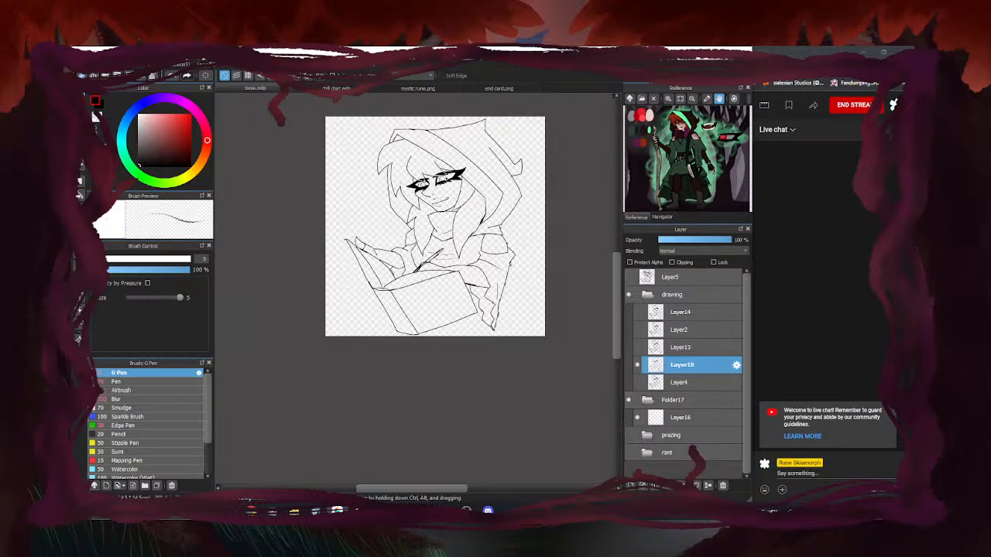
scroll(445, 178, "up", 2)
scroll(425, 192, "down", 1)
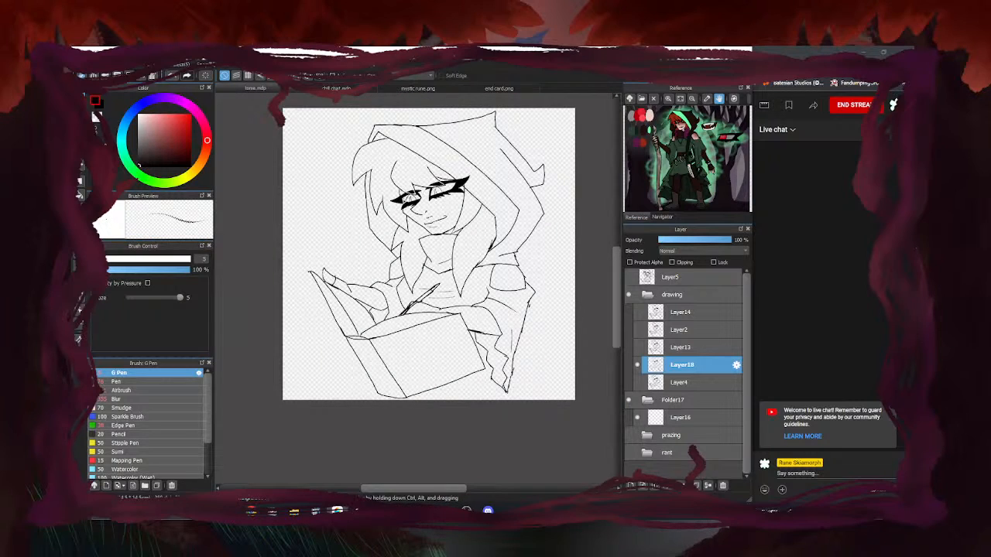
left_click_drag(401, 202, 408, 205)
left_click(384, 92)
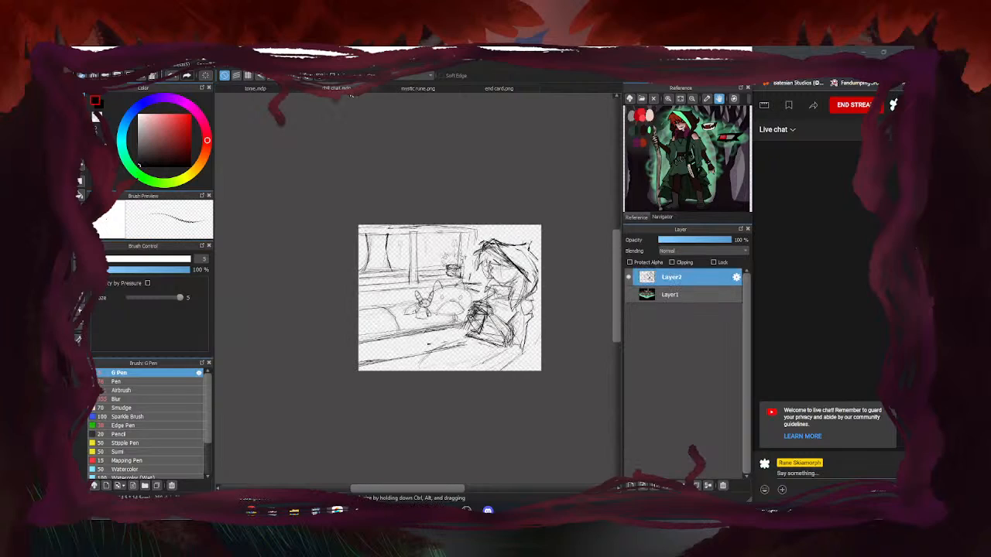
left_click(437, 89)
left_click(486, 91)
left_click(356, 94)
left_click(419, 88)
left_click(464, 89)
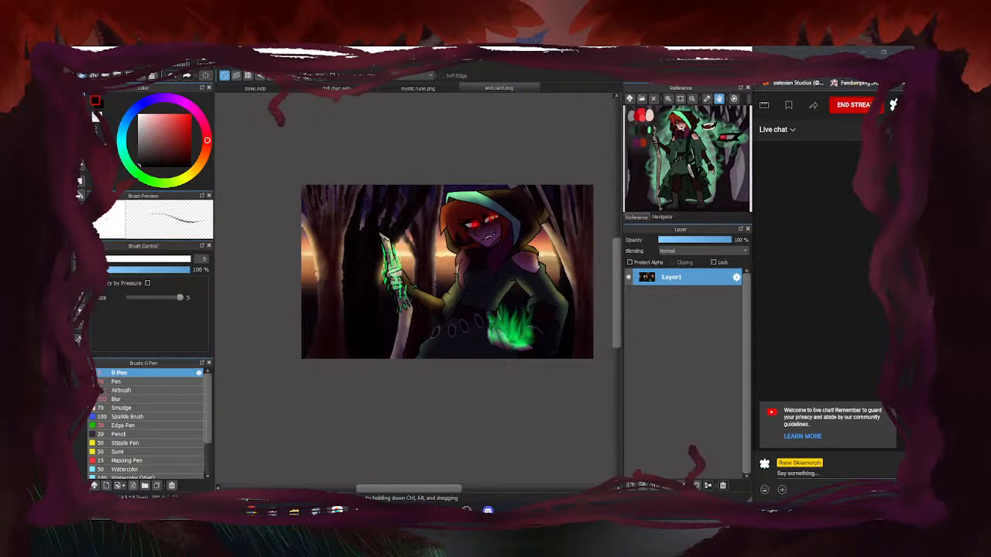
left_click(260, 88)
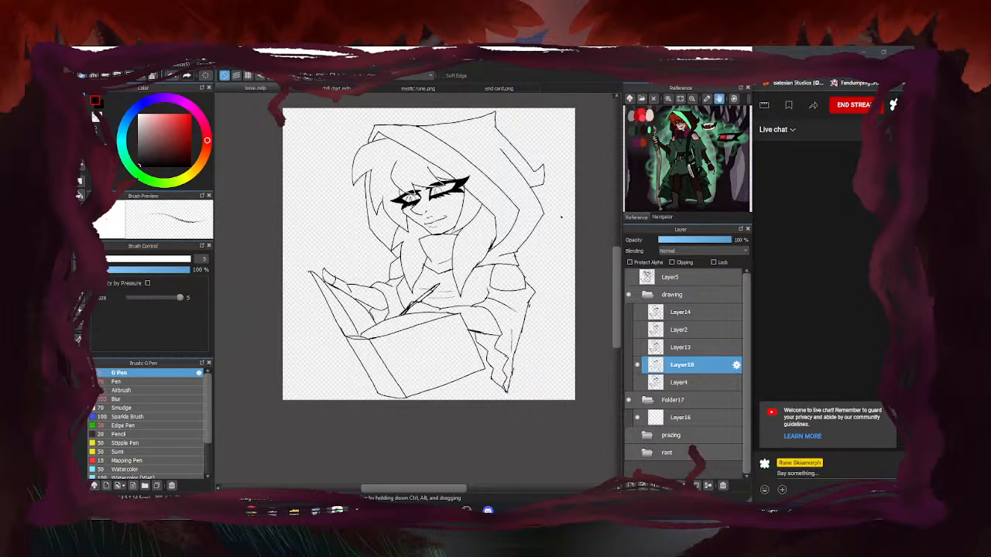
Flash the Layer2, Layer13 and Layer4 sketches on and off to compare against the lineart
left_click(637, 346)
left_click(637, 346)
left_click(638, 328)
left_click(638, 328)
left_click(638, 329)
left_click(638, 328)
left_click(638, 383)
left_click(639, 382)
left_click(638, 382)
left_click(638, 382)
left_click(639, 347)
left_click(639, 348)
left_click(639, 329)
left_click(640, 329)
Check Layer14's properties and sketch unchanged, then collapse and hide the drawing folder
double_click(642, 314)
left_click(559, 216)
left_click(638, 312)
left_click(638, 313)
left_click(647, 295)
left_click(629, 295)
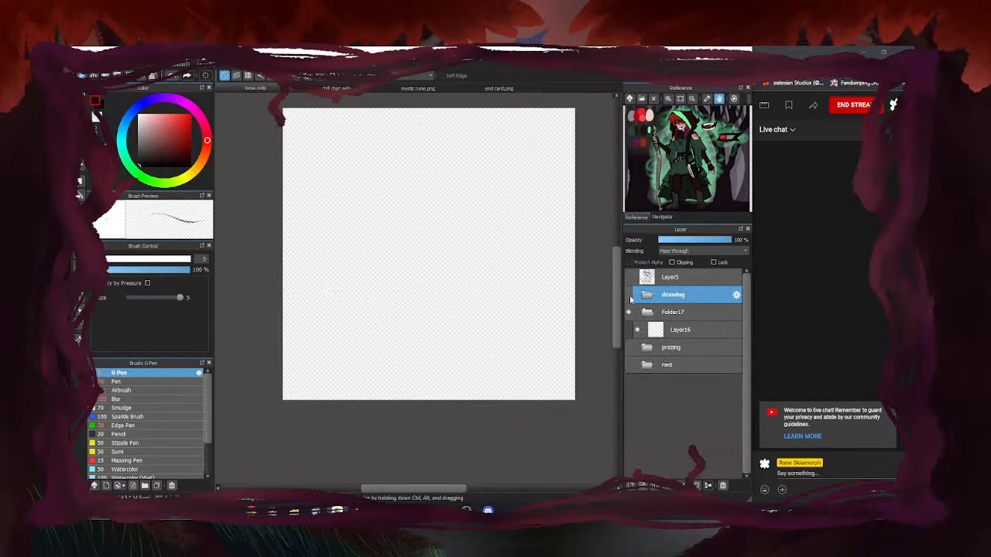
Preview the rant and prazing folder sketches, re-show the drawing folder, and bring OBS forward
left_click(628, 364)
left_click(628, 366)
left_click(629, 348)
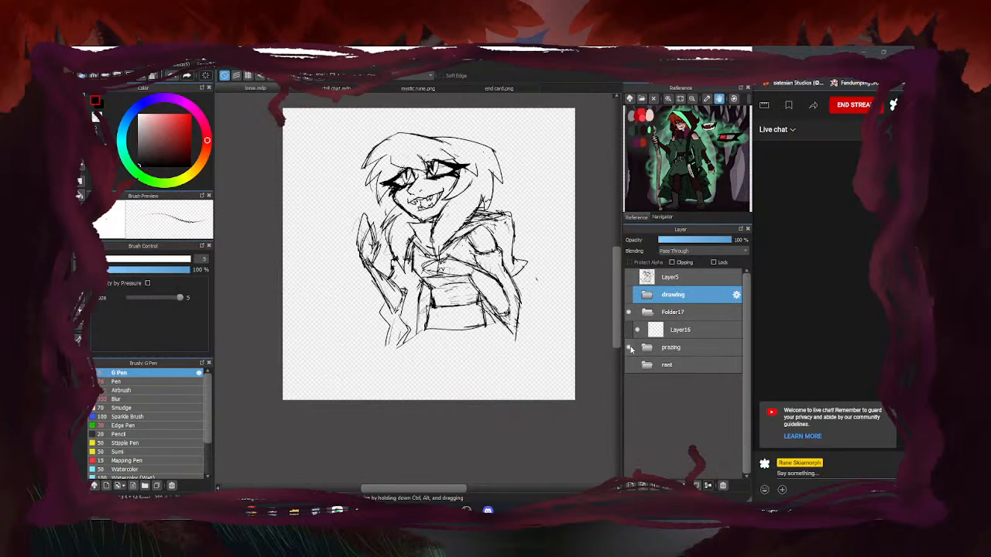
left_click(630, 347)
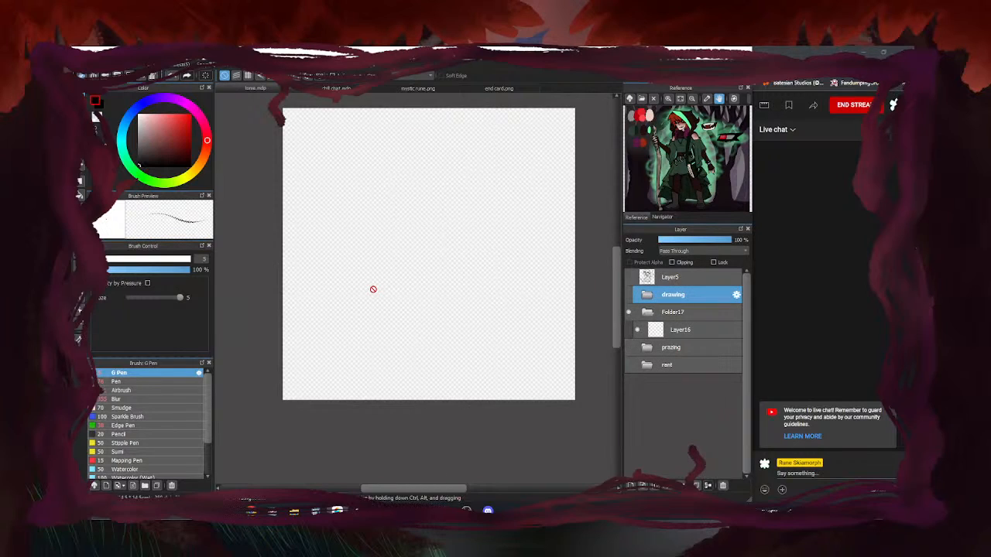
left_click(628, 295)
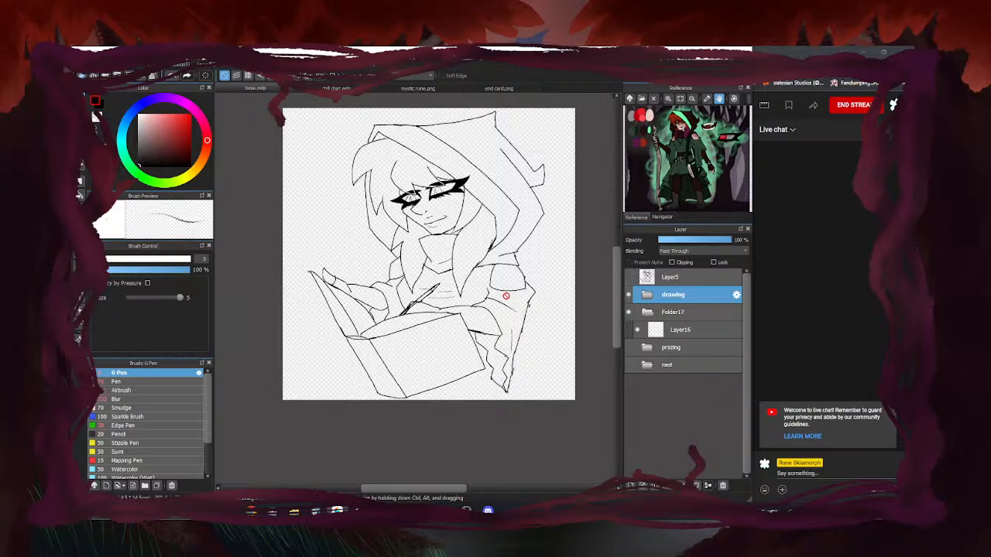
mouse_move(466, 510)
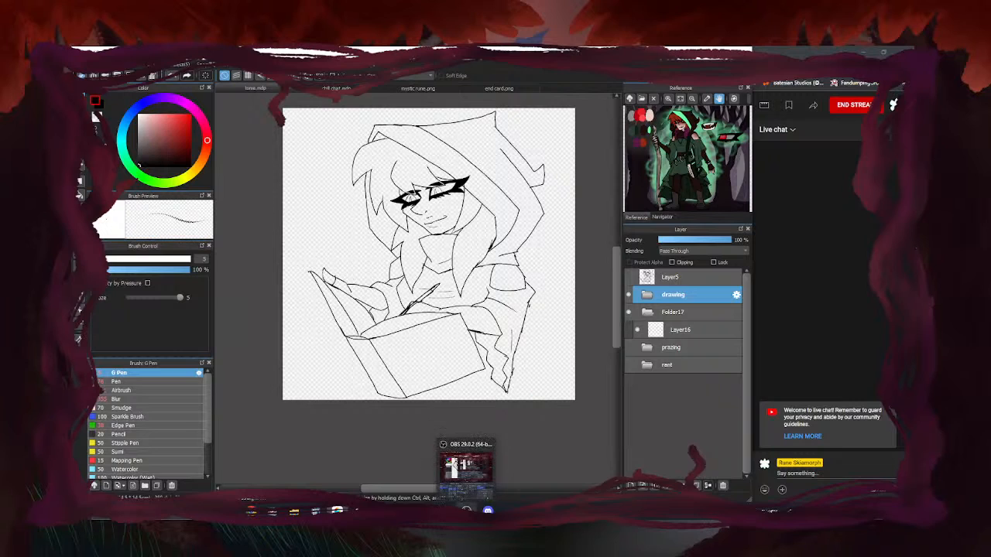
left_click(467, 465)
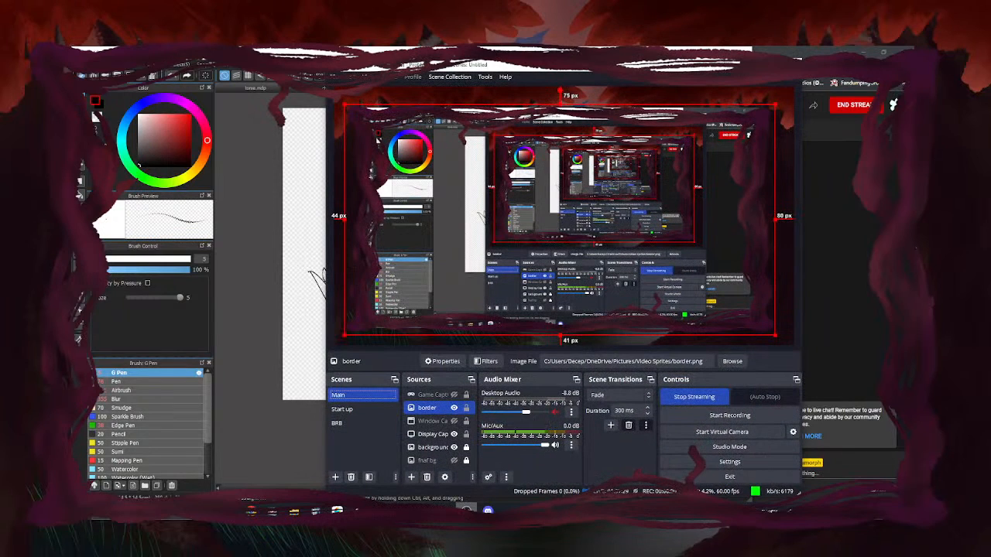